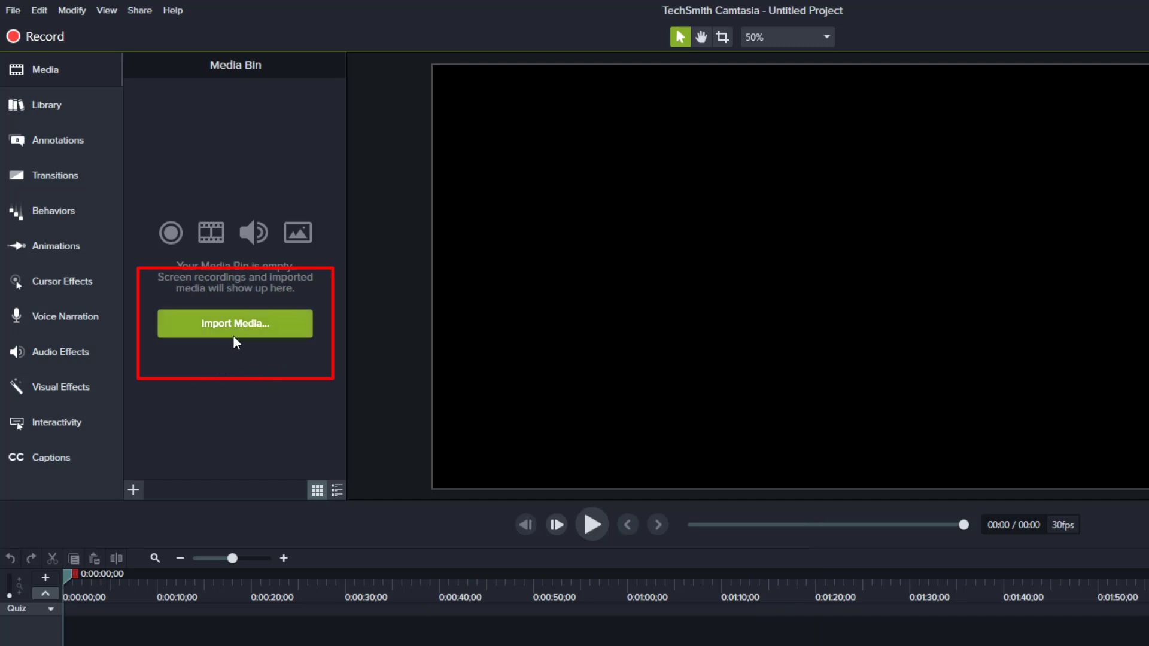
Open the Import Media dialog, browse the Downloads and Documents folders, and close it without importing
click(240, 328)
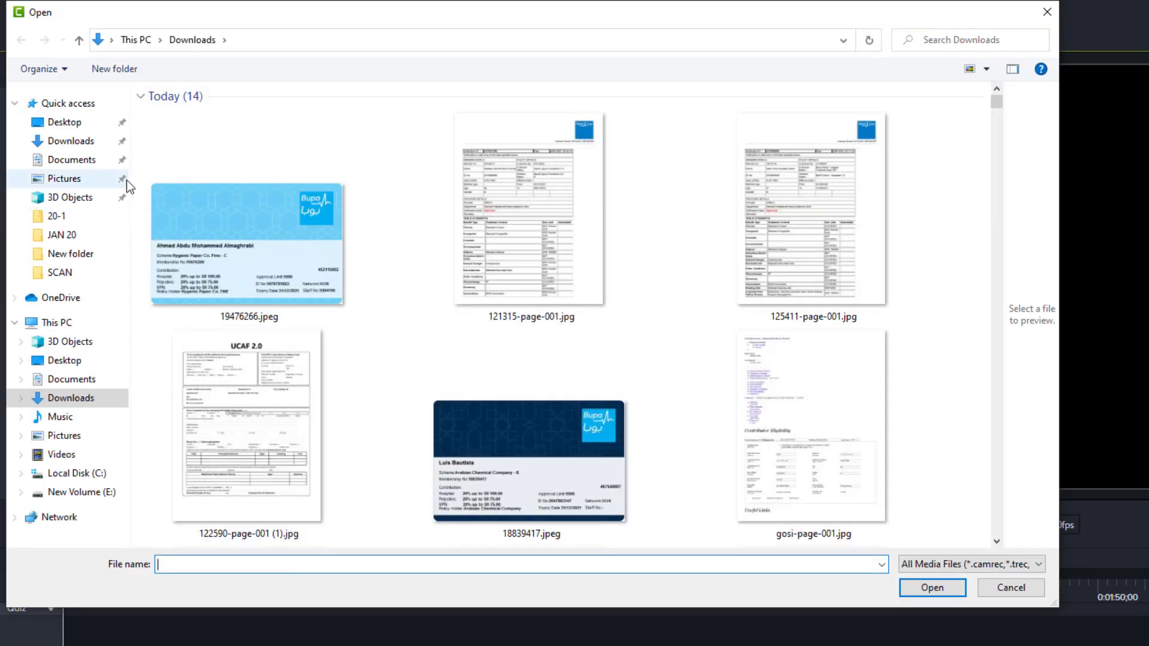
click(1051, 16)
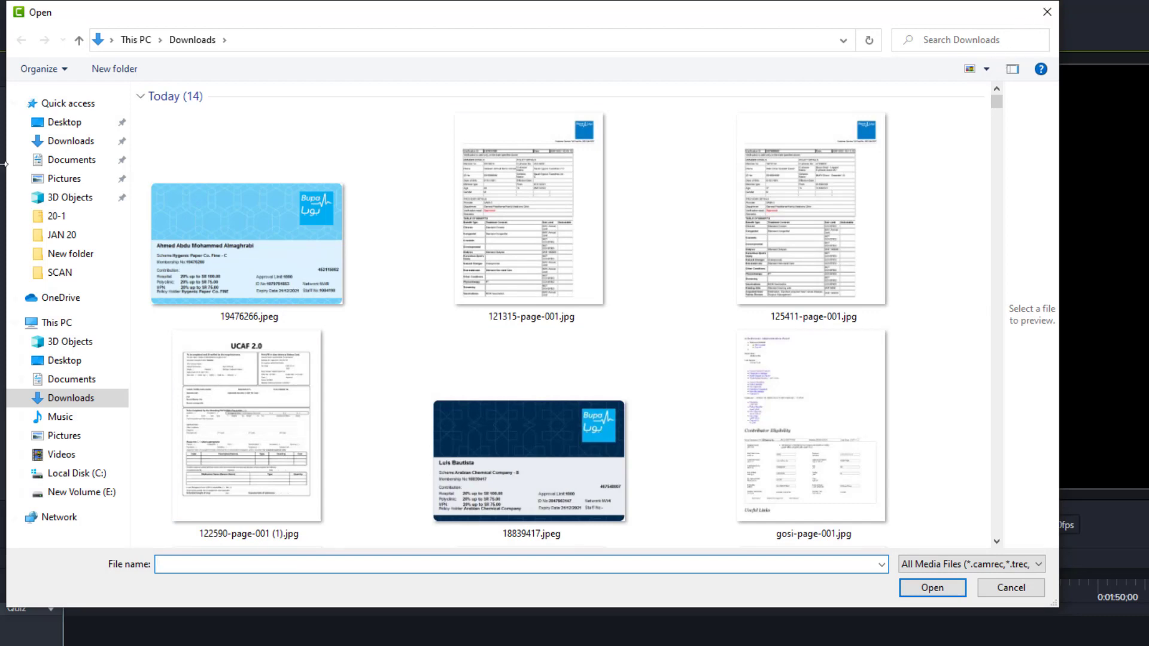
click(64, 122)
click(70, 141)
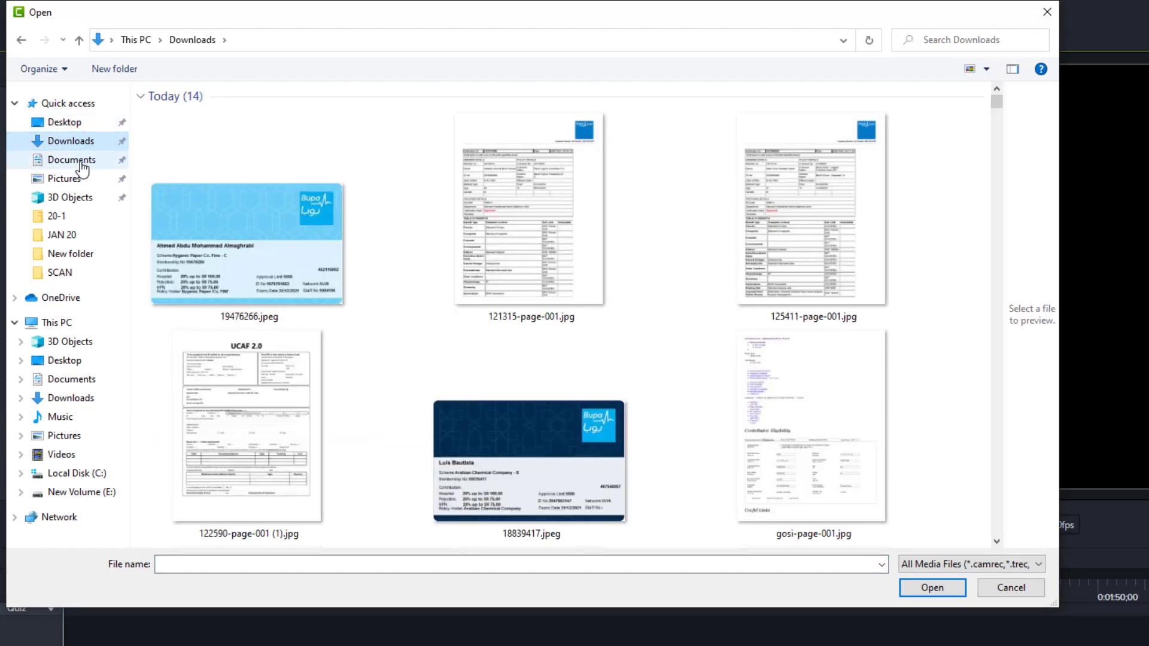
click(72, 159)
click(77, 142)
click(72, 159)
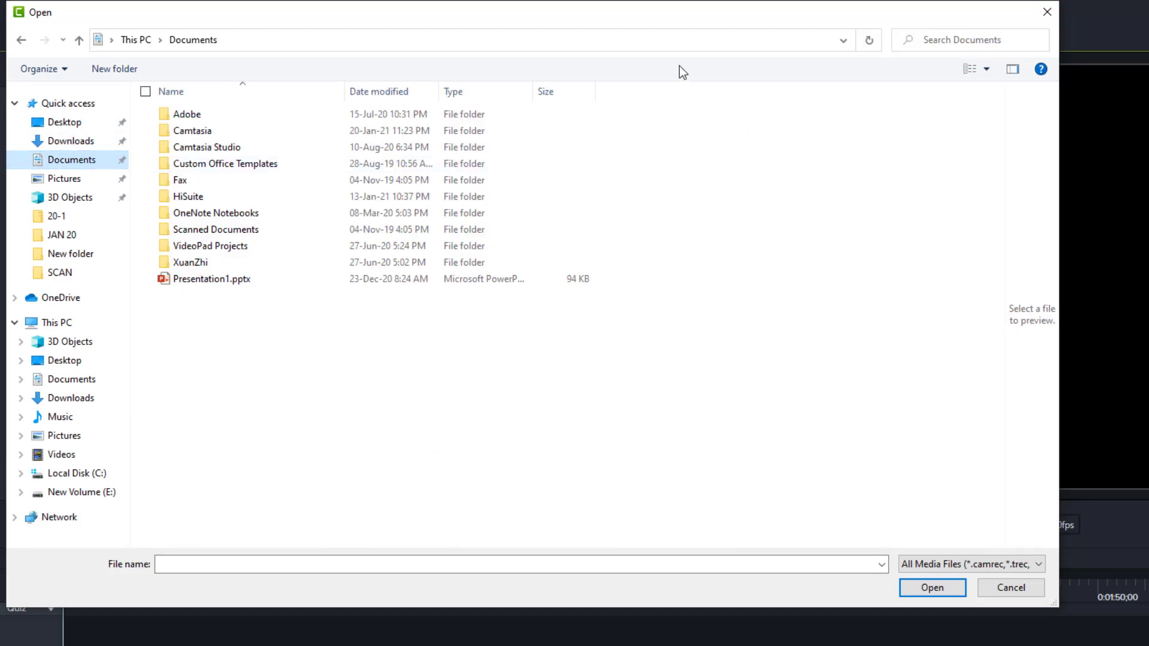
click(1046, 11)
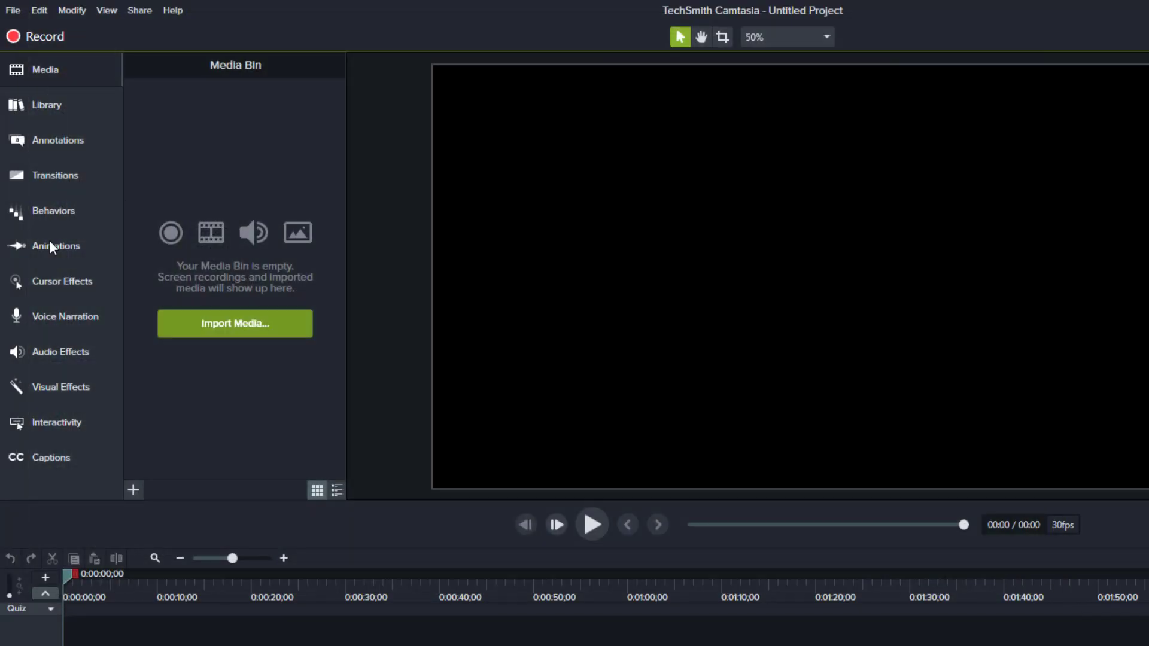
Open the Import Media dialog from the Media Bin's context menu, browse Downloads and Documents, and close it again
right_click(236, 403)
right_click(250, 164)
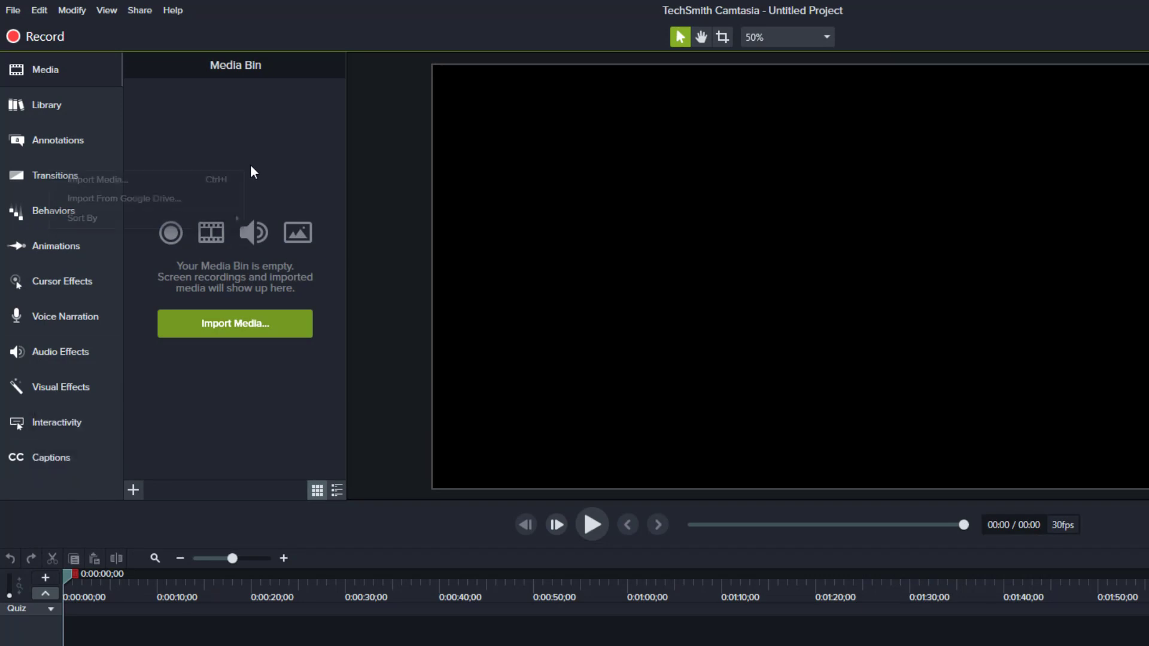
right_click(250, 116)
click(305, 159)
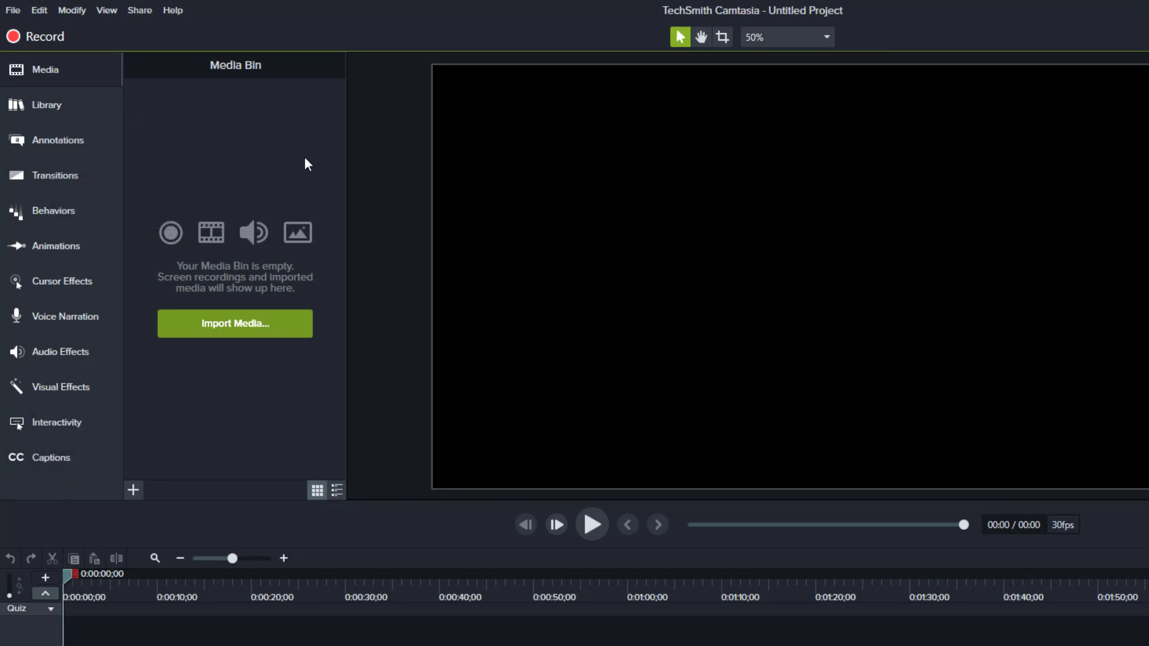
right_click(261, 403)
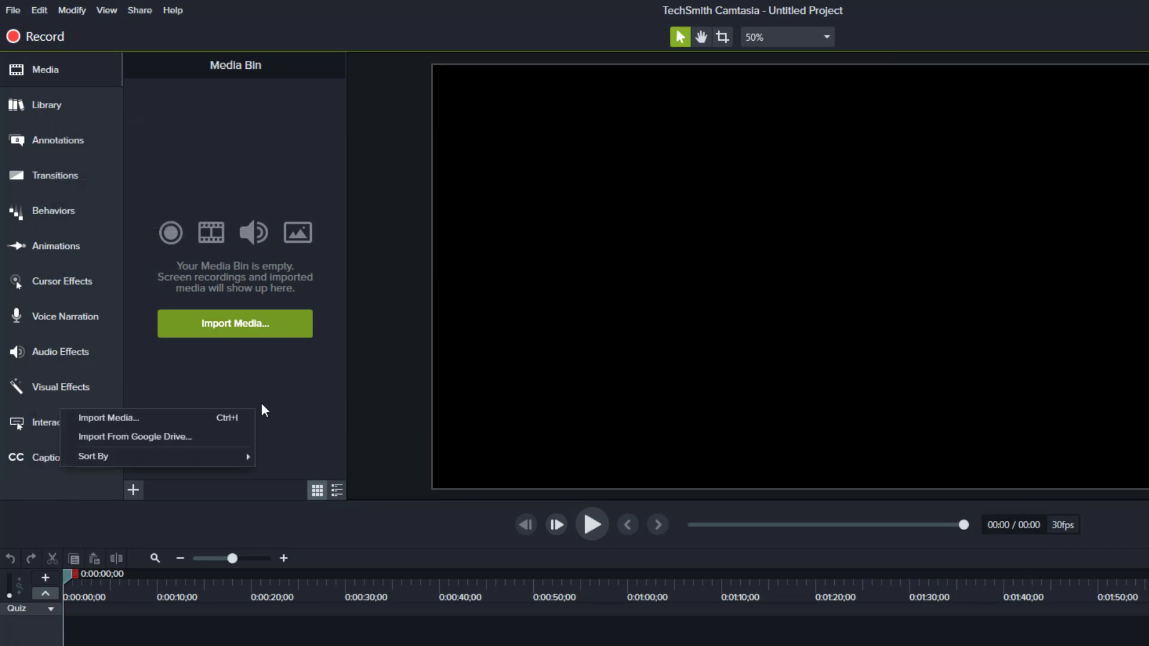
click(225, 418)
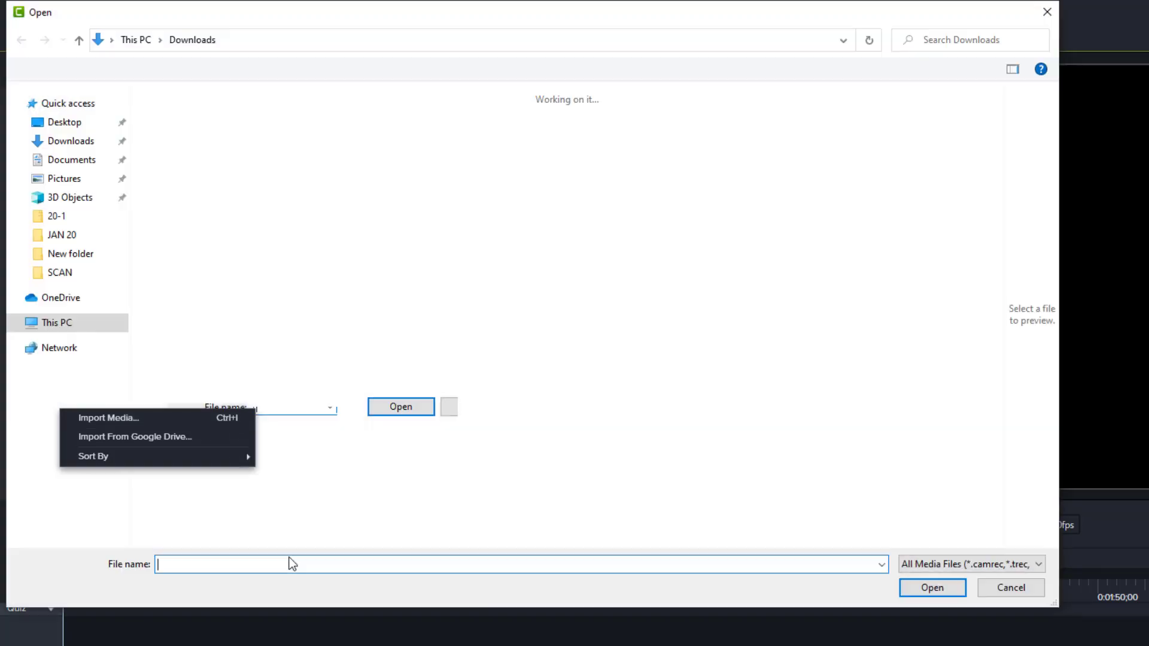
click(75, 142)
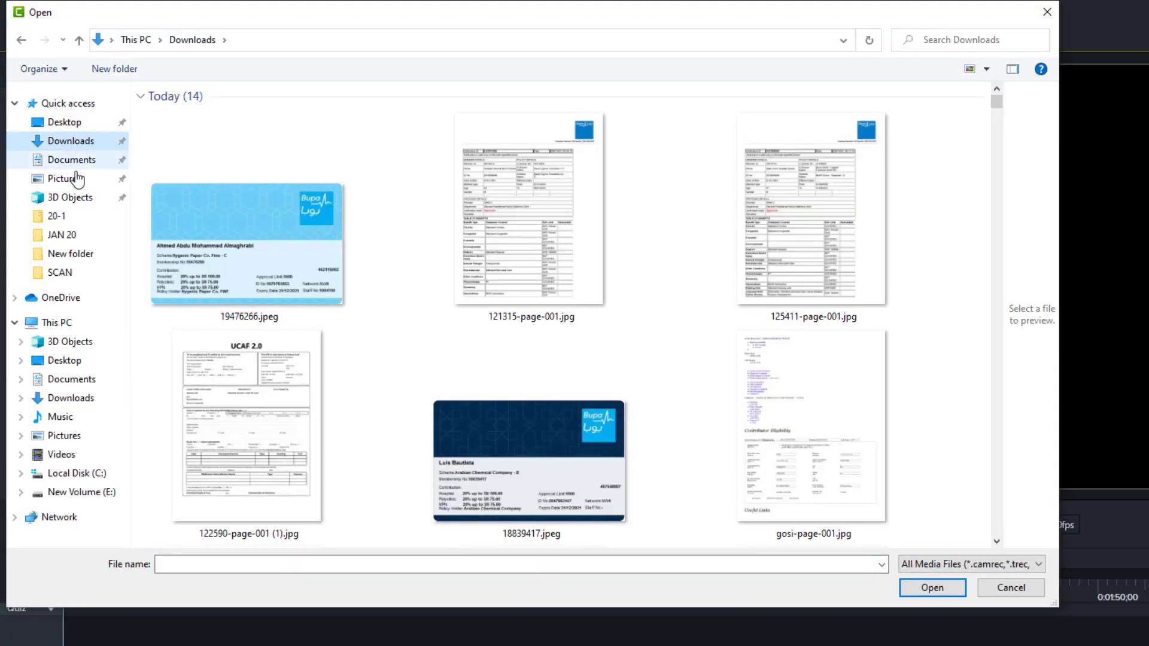
click(75, 162)
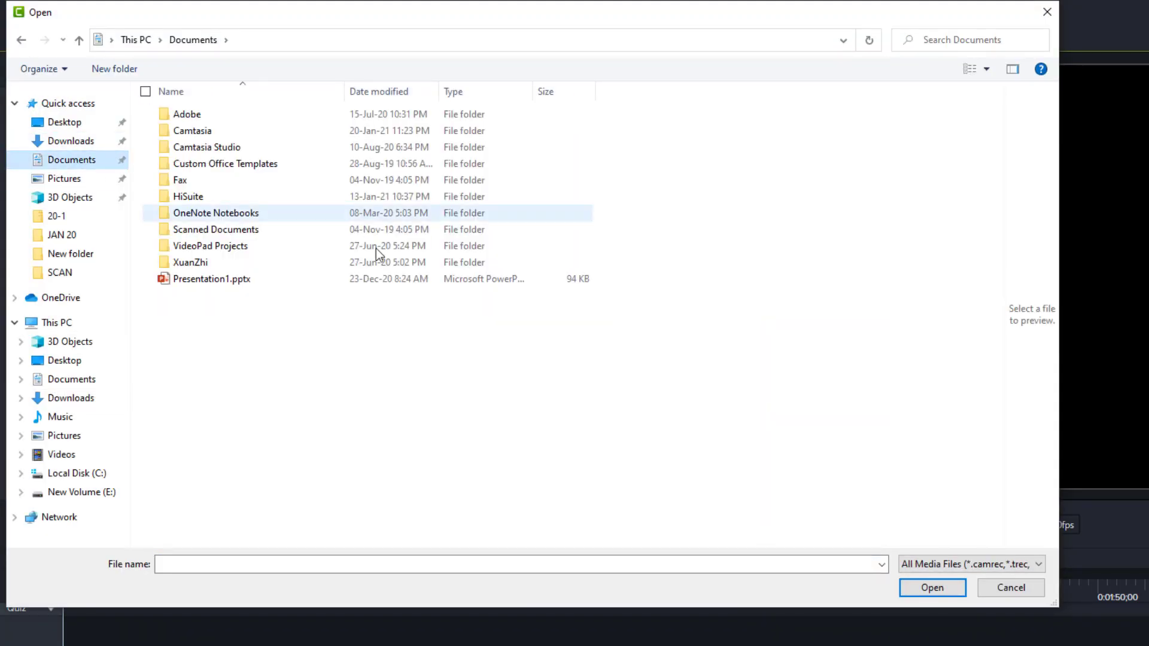
click(1052, 6)
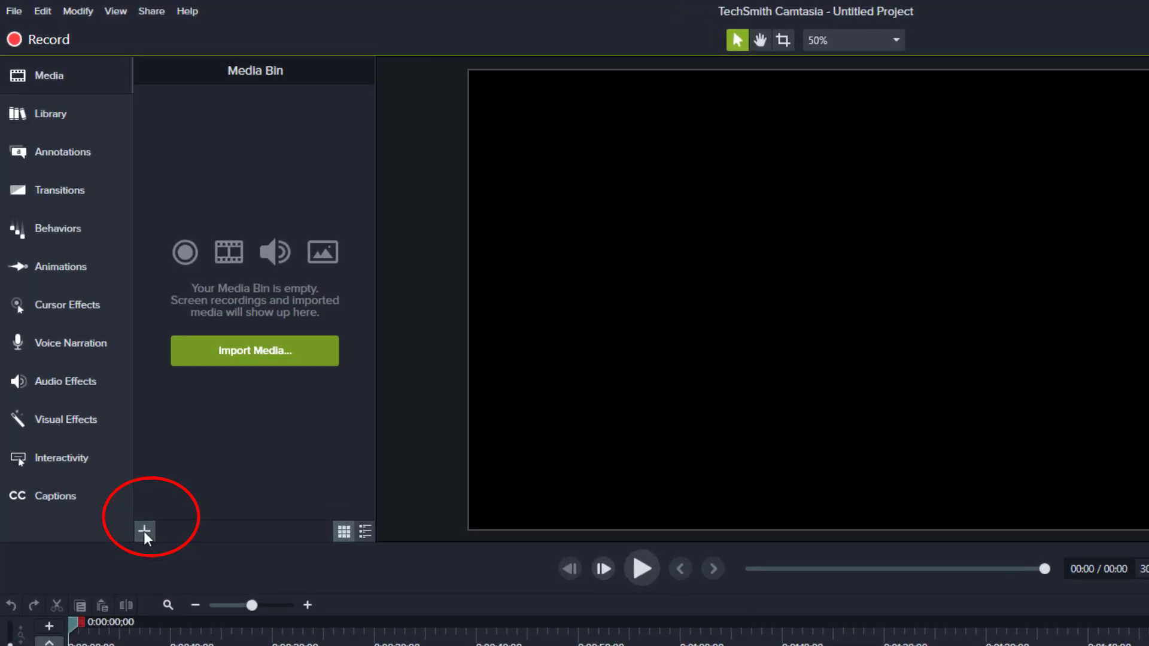
Import catmtasia.mp4 from Desktop > HAFIZ GOSI > 01 nov video > ww > catmtasia into the Media Bin
click(143, 532)
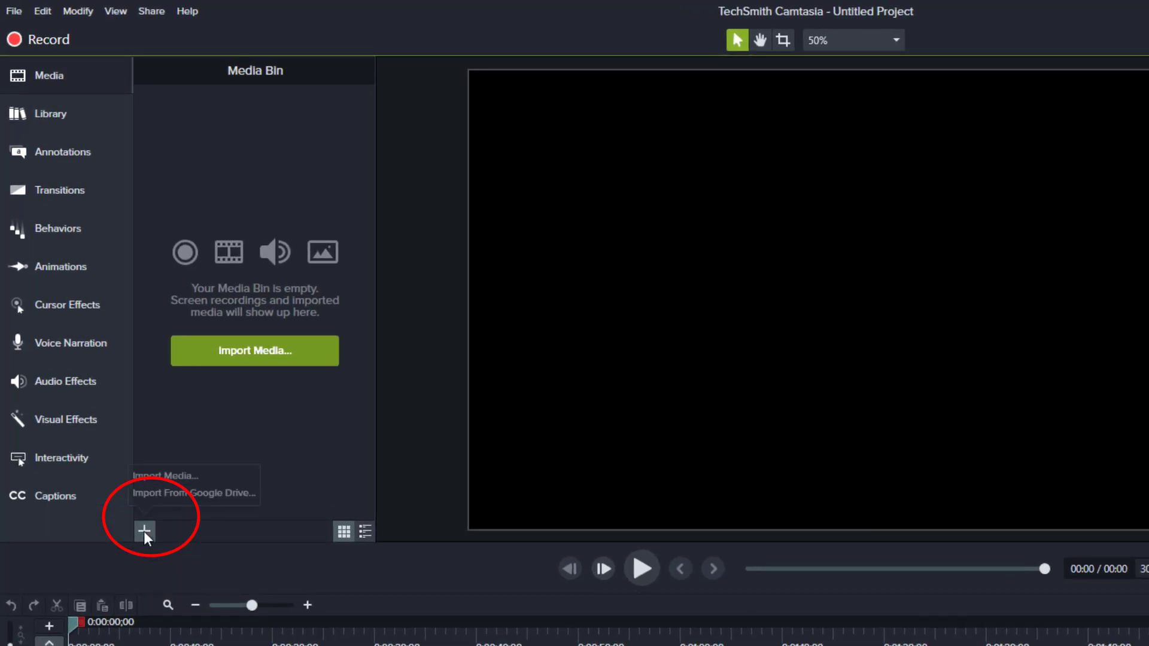
click(186, 476)
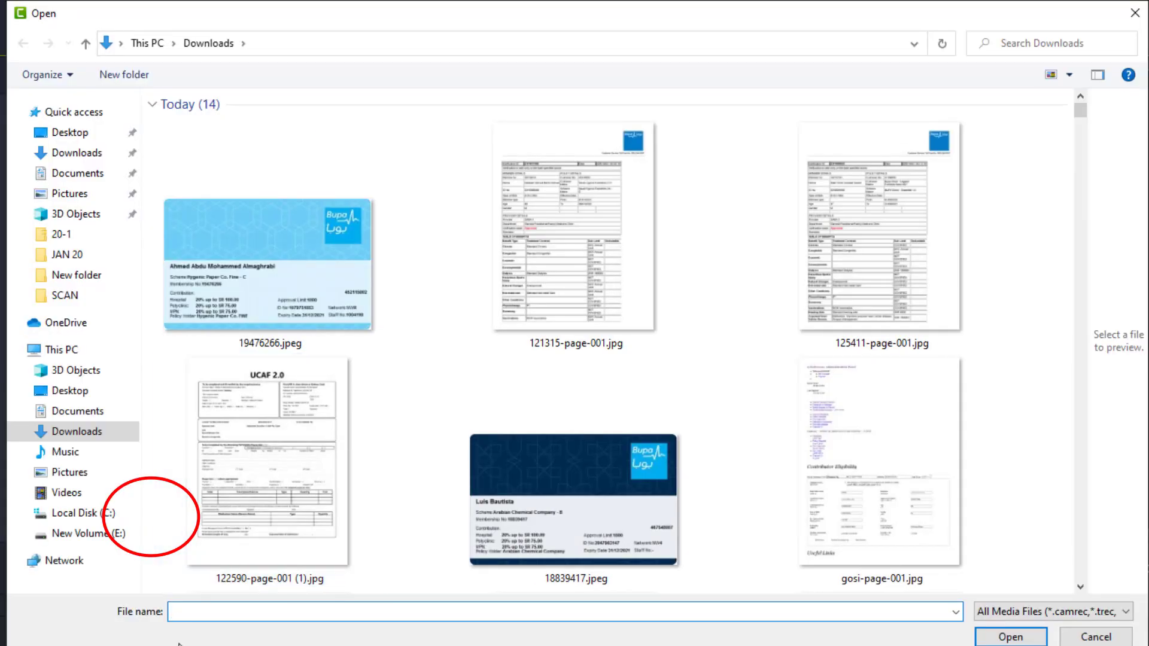
click(89, 174)
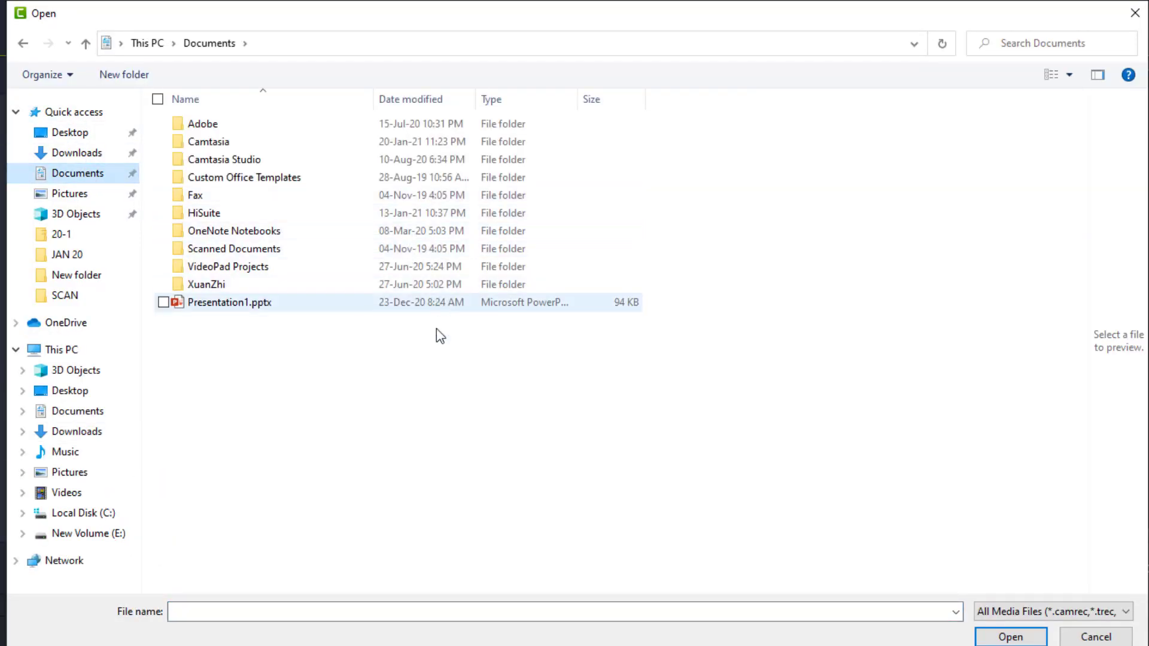
click(90, 133)
double_click(264, 234)
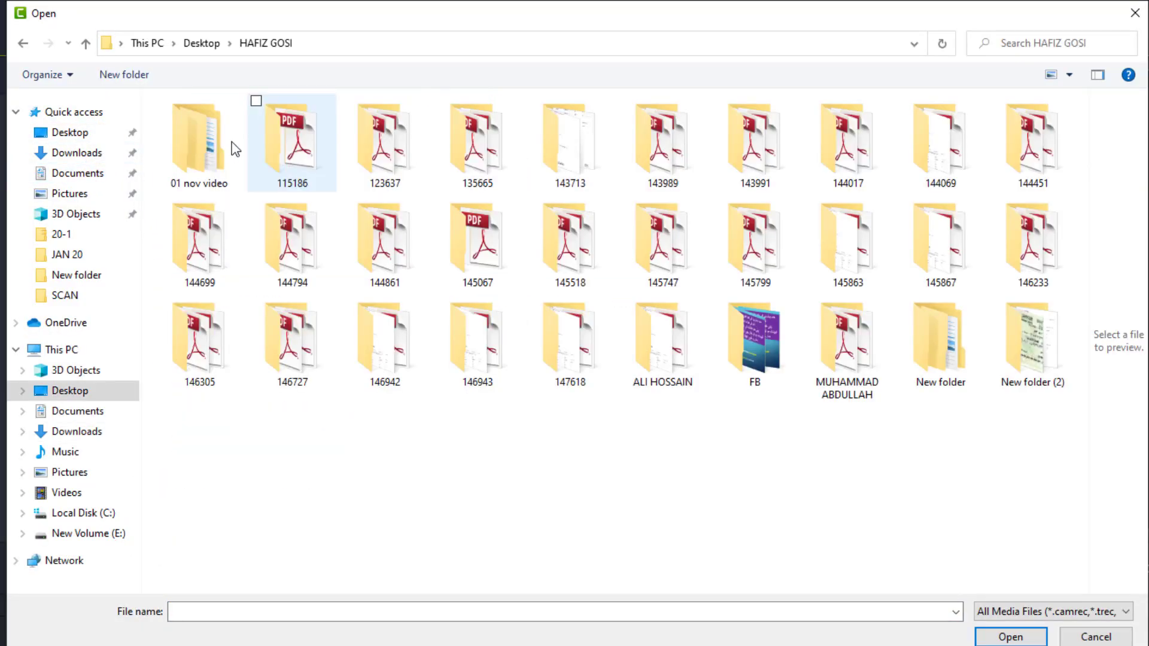
double_click(206, 126)
scroll(522, 401, down, 3)
click(924, 537)
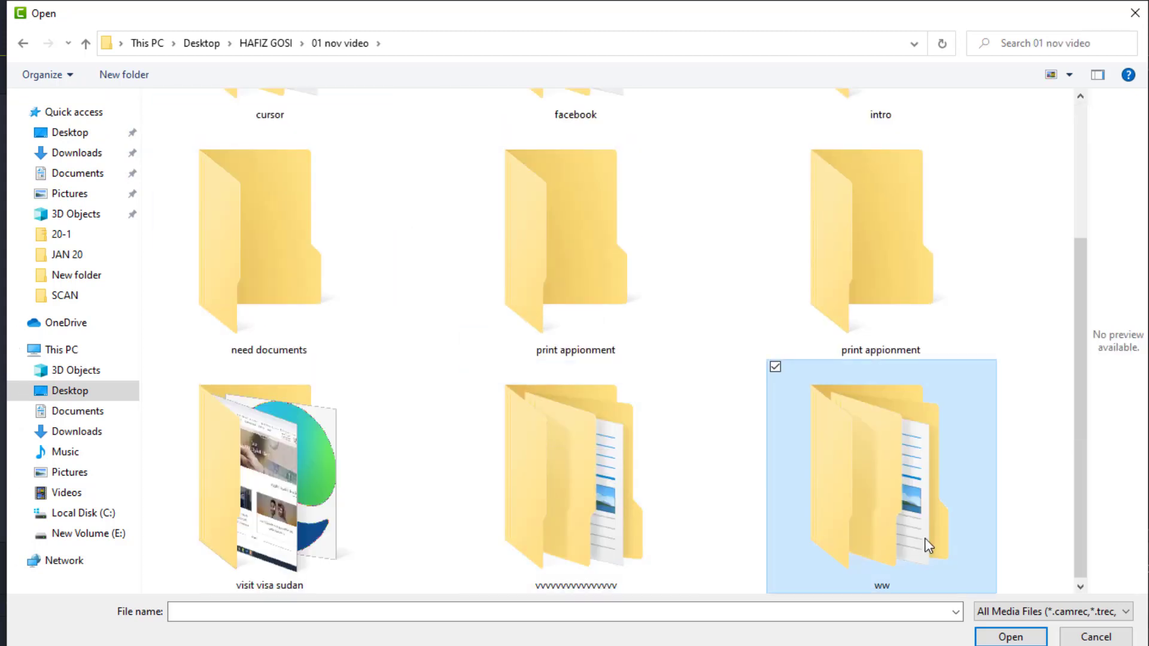
double_click(924, 537)
double_click(281, 123)
click(217, 150)
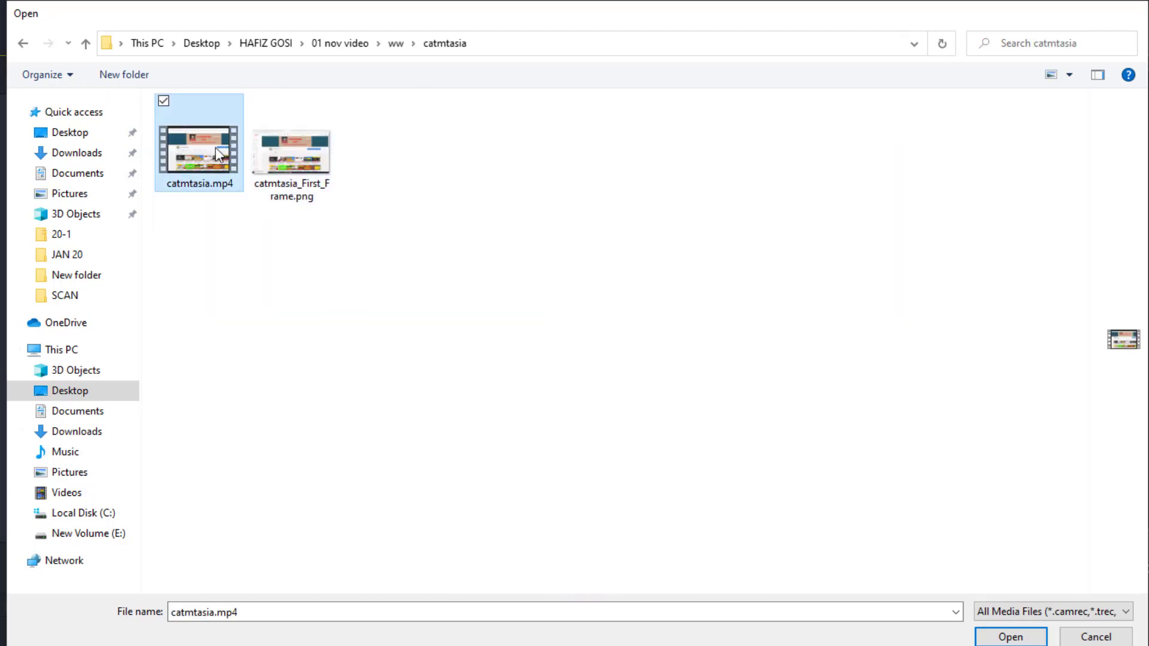
double_click(215, 147)
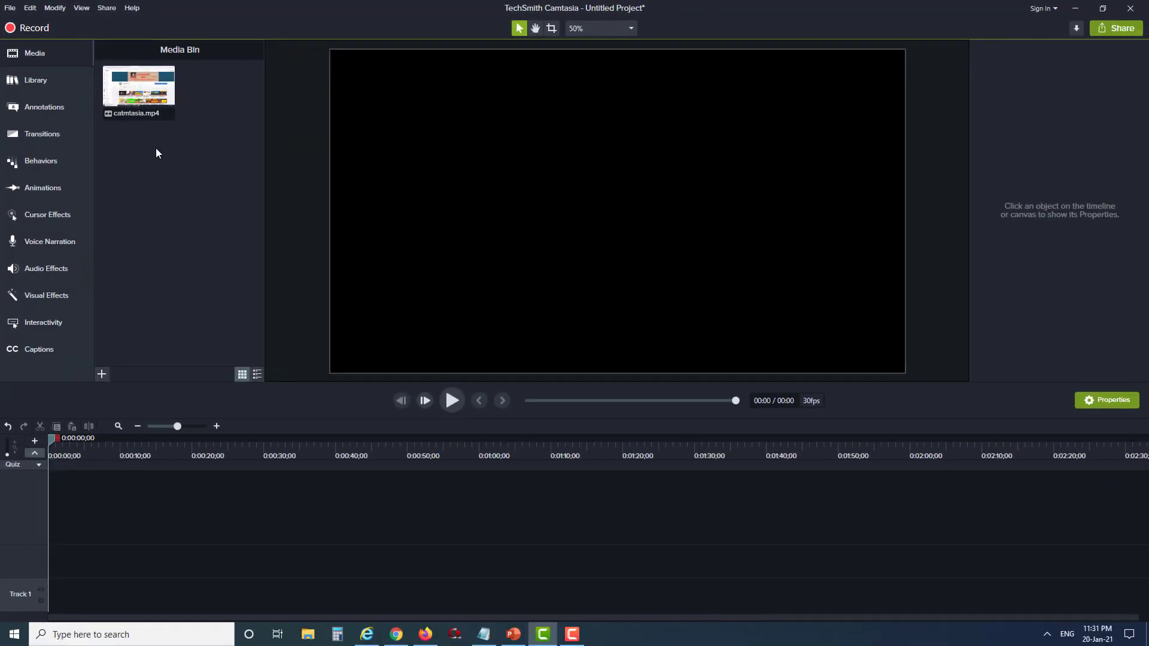
Place the catmtasia.mp4 clip from the Media Bin onto Track 1 of the timeline
click(148, 96)
right_click(203, 274)
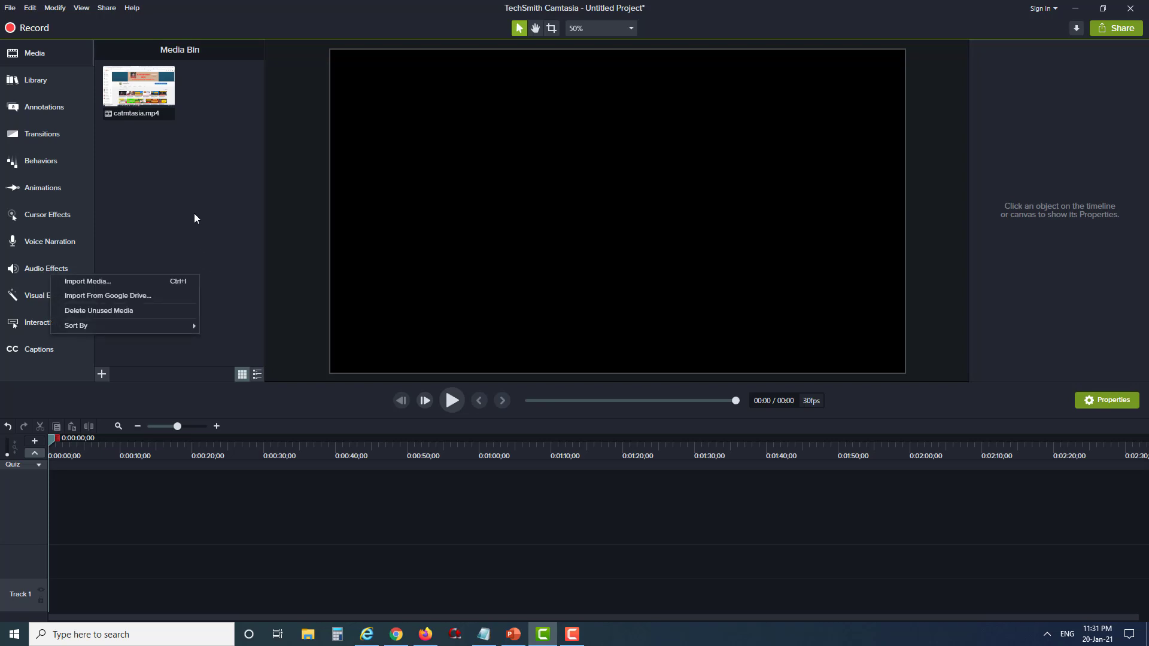
click(194, 216)
drag(137, 102, 37, 604)
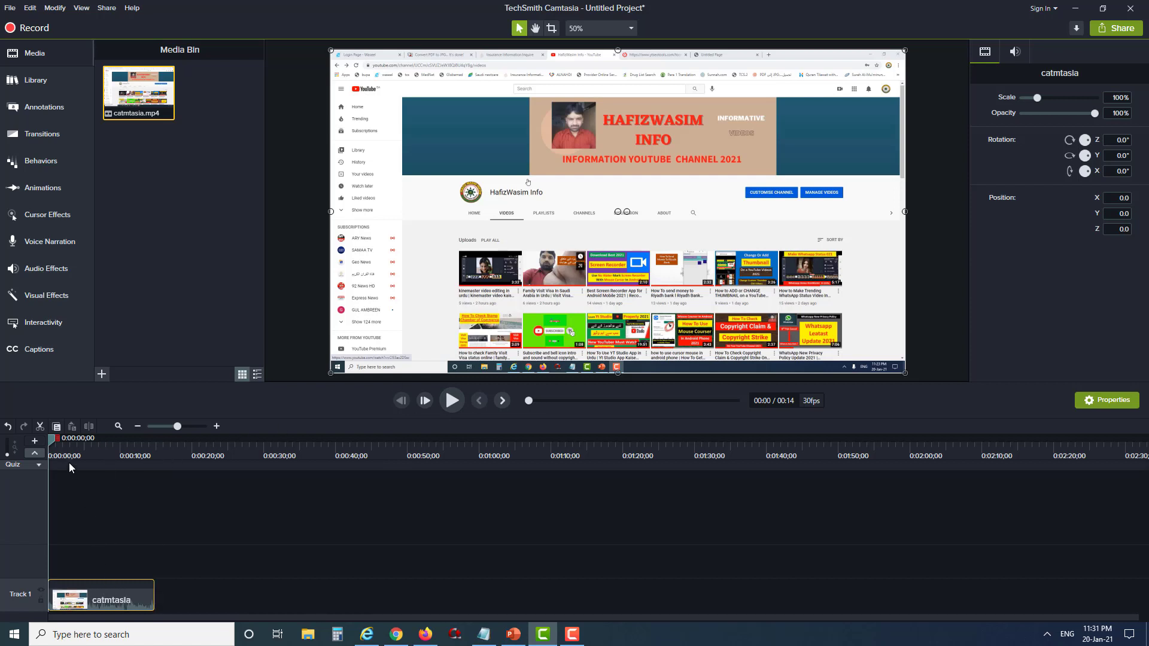
Open the catmtasia clip's Audio Properties and lower its volume to about 80% gain
mouse_move(51, 439)
mouse_down()
mouse_move(163, 454)
mouse_move(46, 459)
mouse_up()
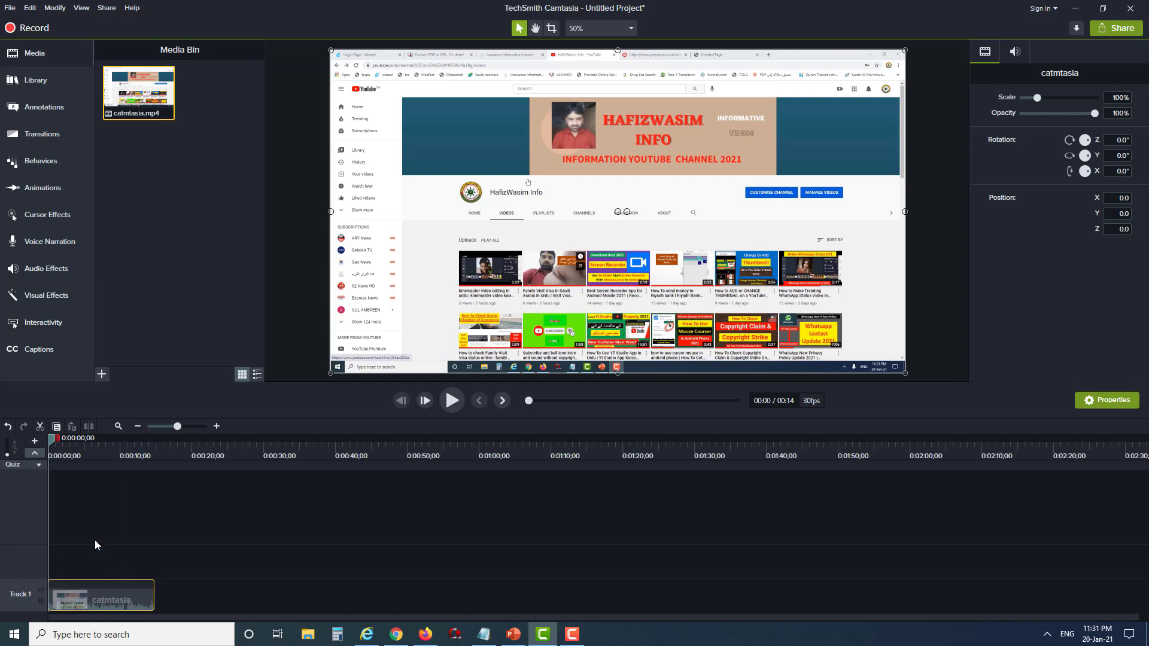
click(54, 439)
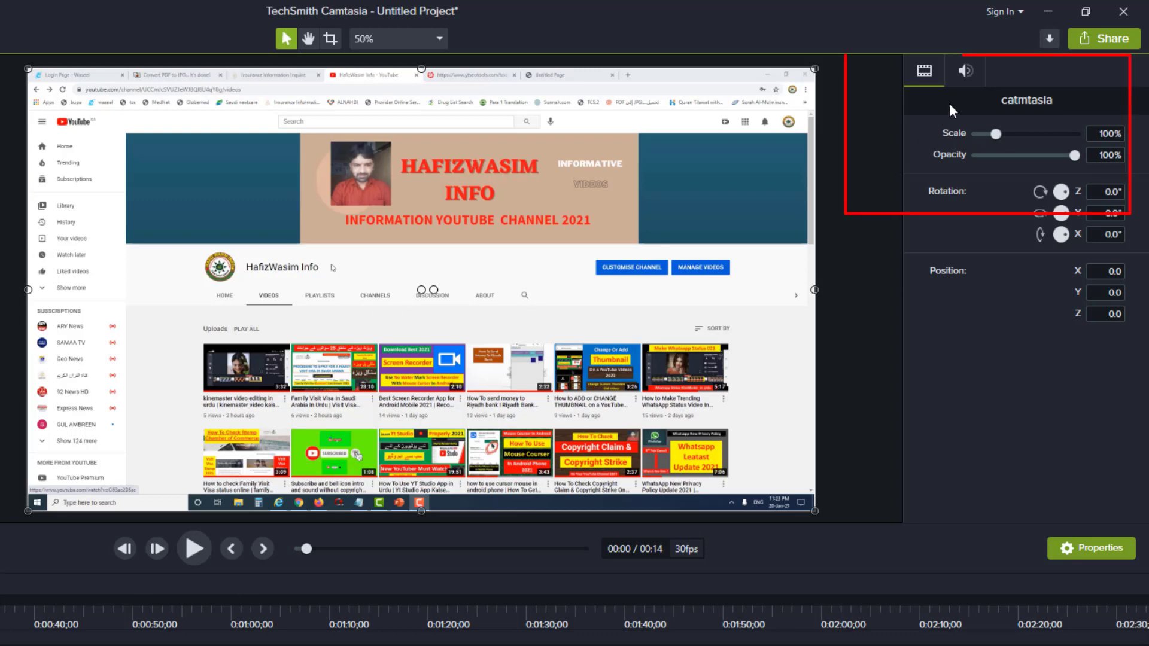
click(1123, 552)
click(1120, 550)
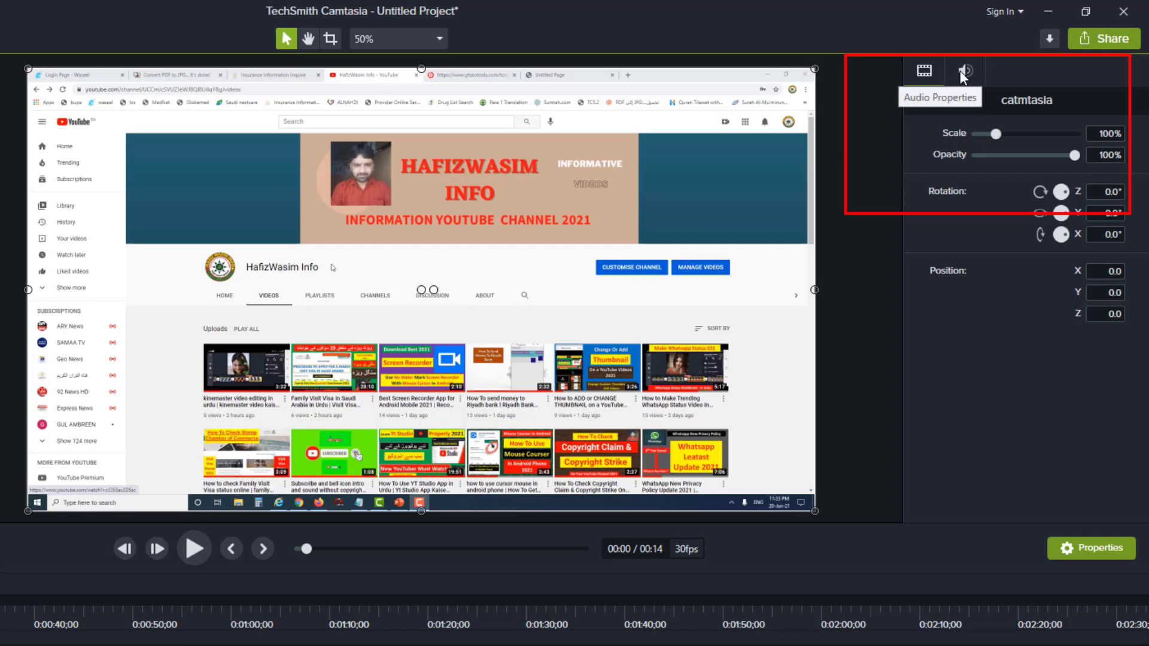
click(961, 70)
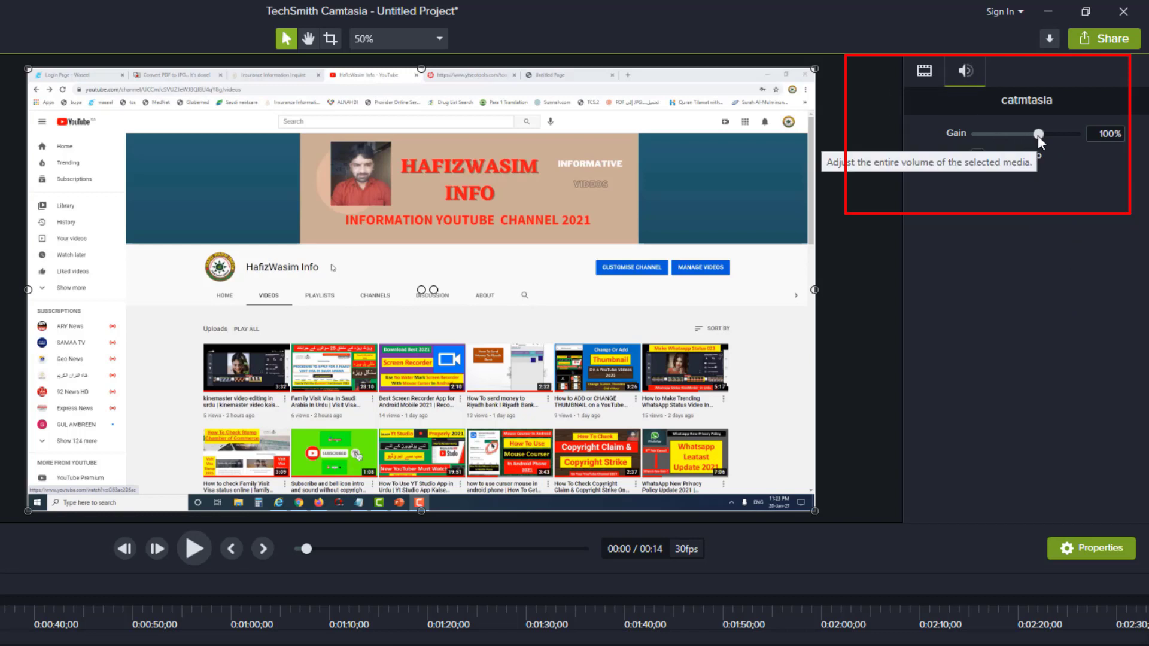
mouse_move(1039, 133)
mouse_down()
mouse_move(972, 135)
mouse_move(1032, 129)
mouse_up()
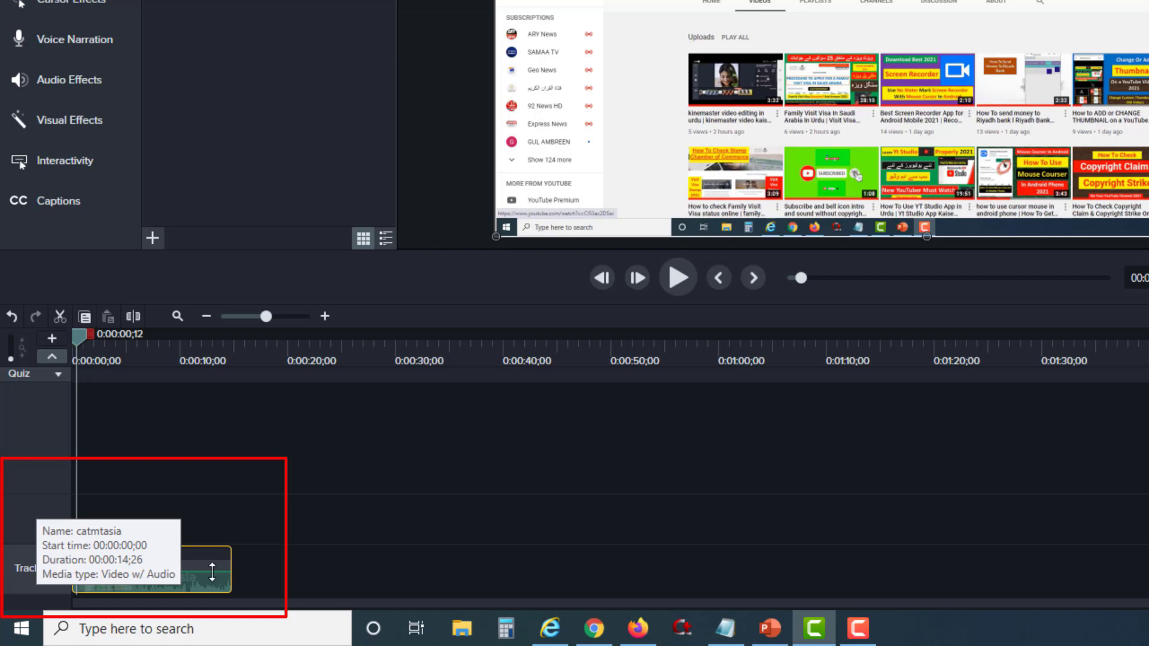
mouse_move(210, 572)
mouse_down()
mouse_move(203, 597)
mouse_move(209, 581)
mouse_up()
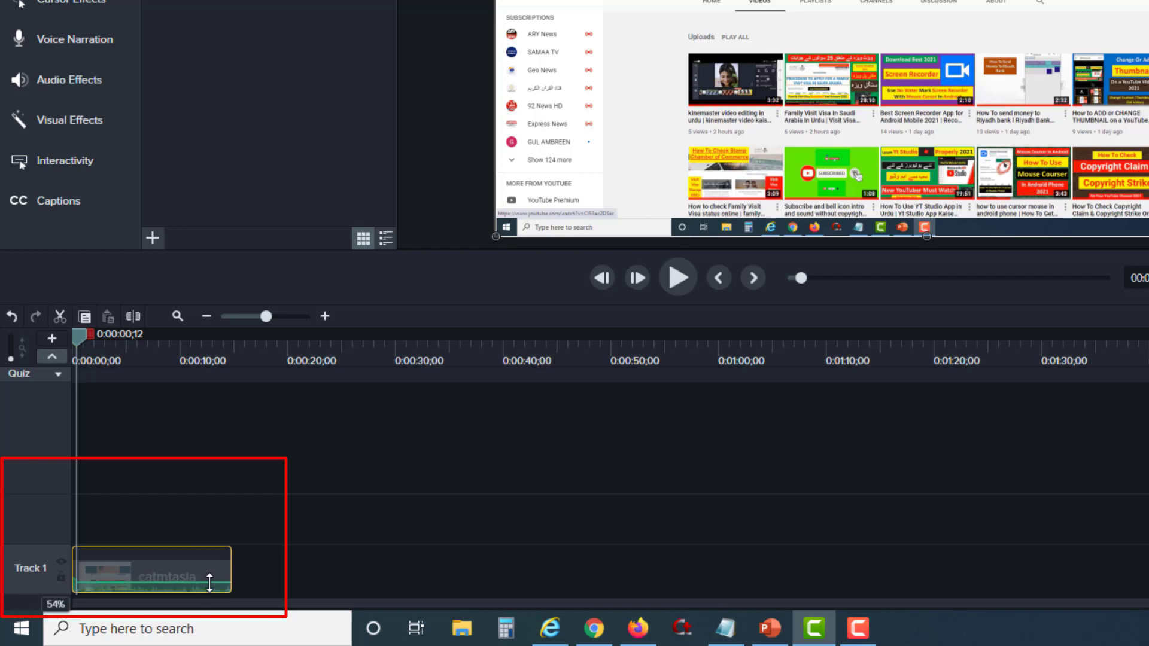
drag(209, 581, 210, 573)
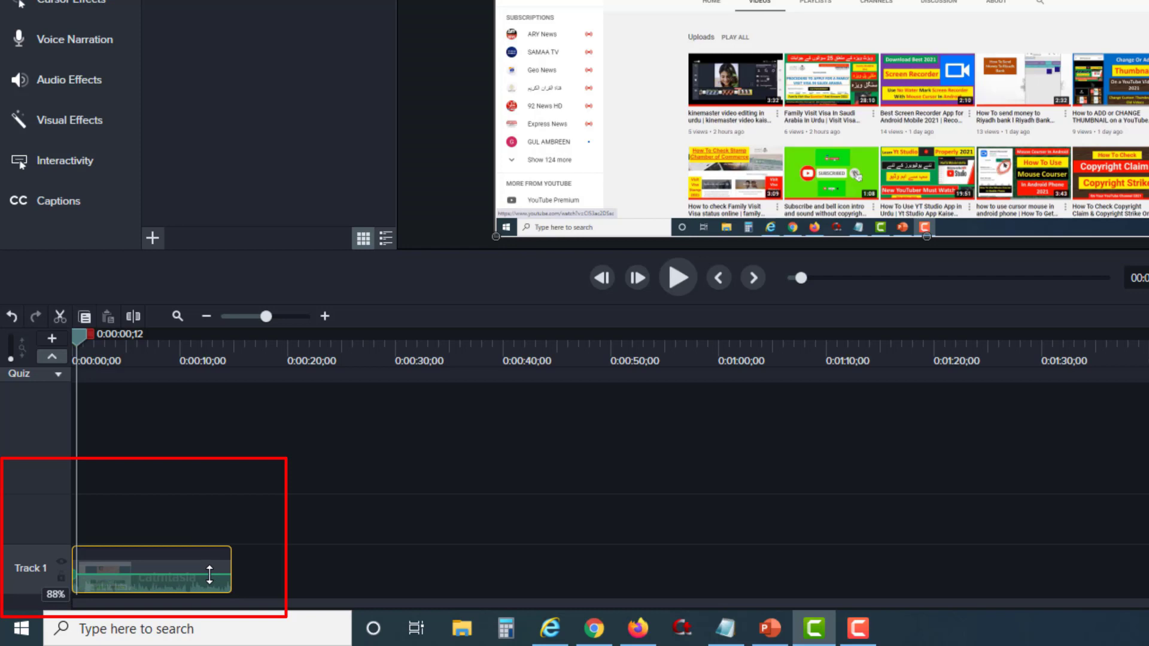
drag(209, 574, 199, 602)
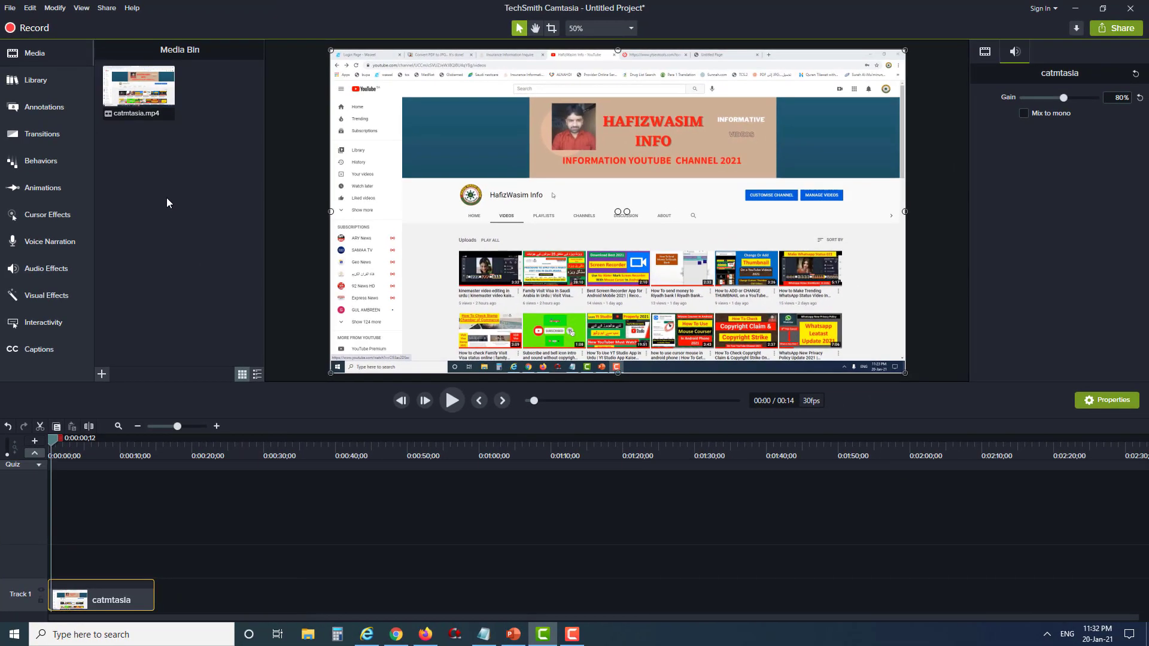
right_click(186, 141)
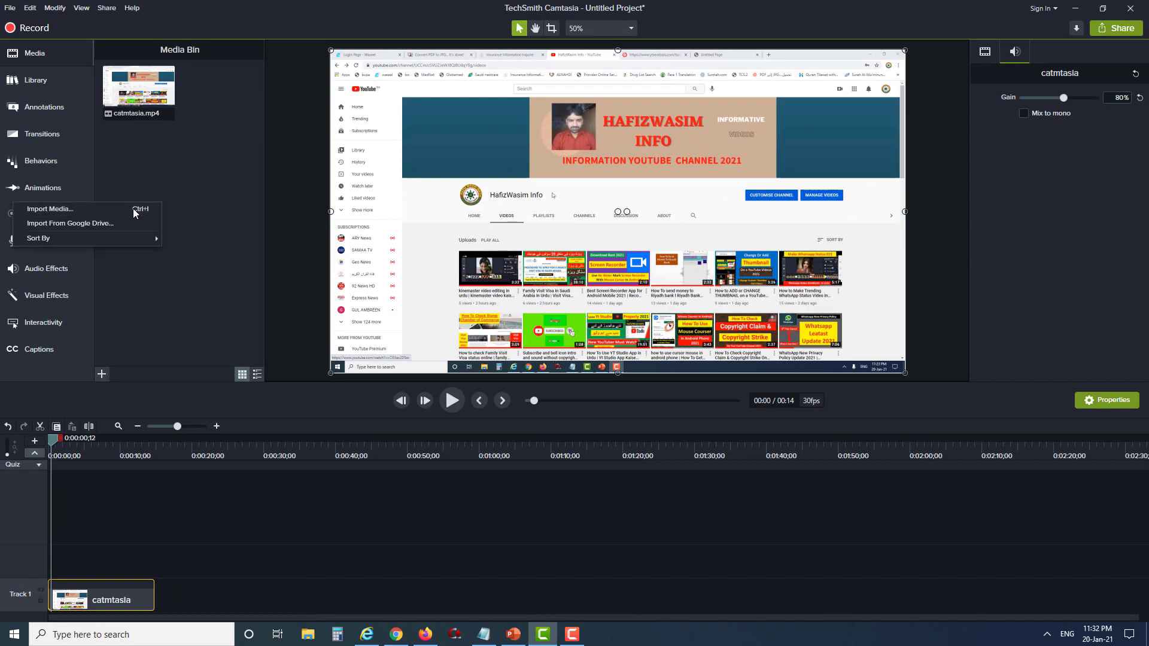
click(132, 208)
click(1079, 11)
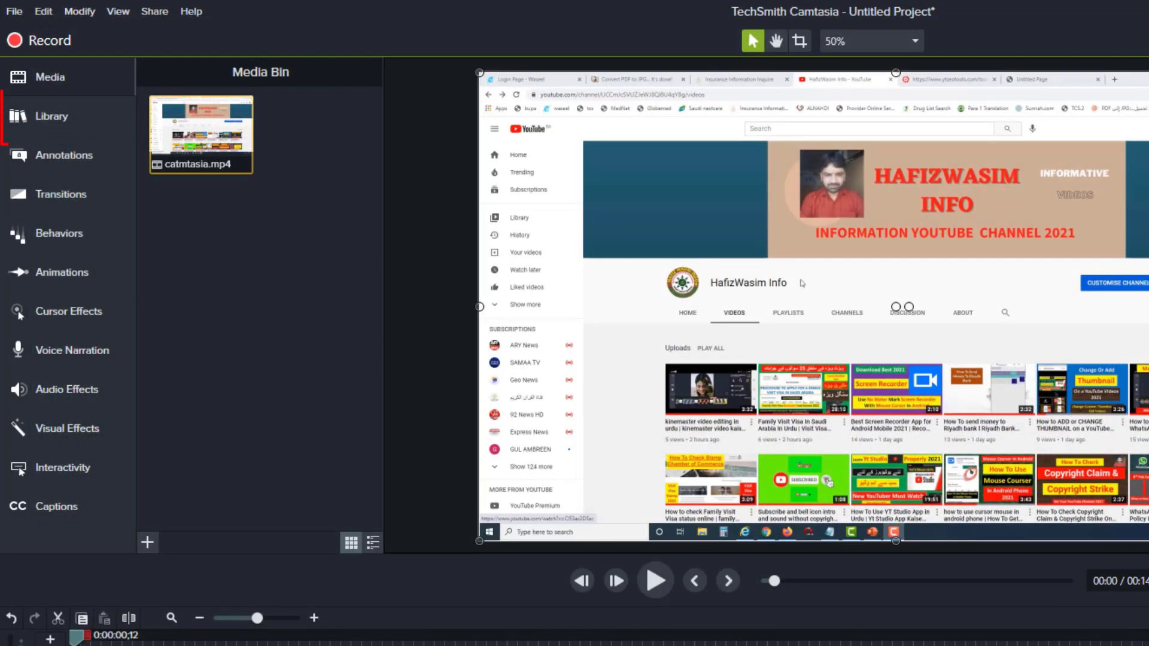
Add the electricthrone music track from the Library's Music Tracks folder to a new timeline track
click(57, 121)
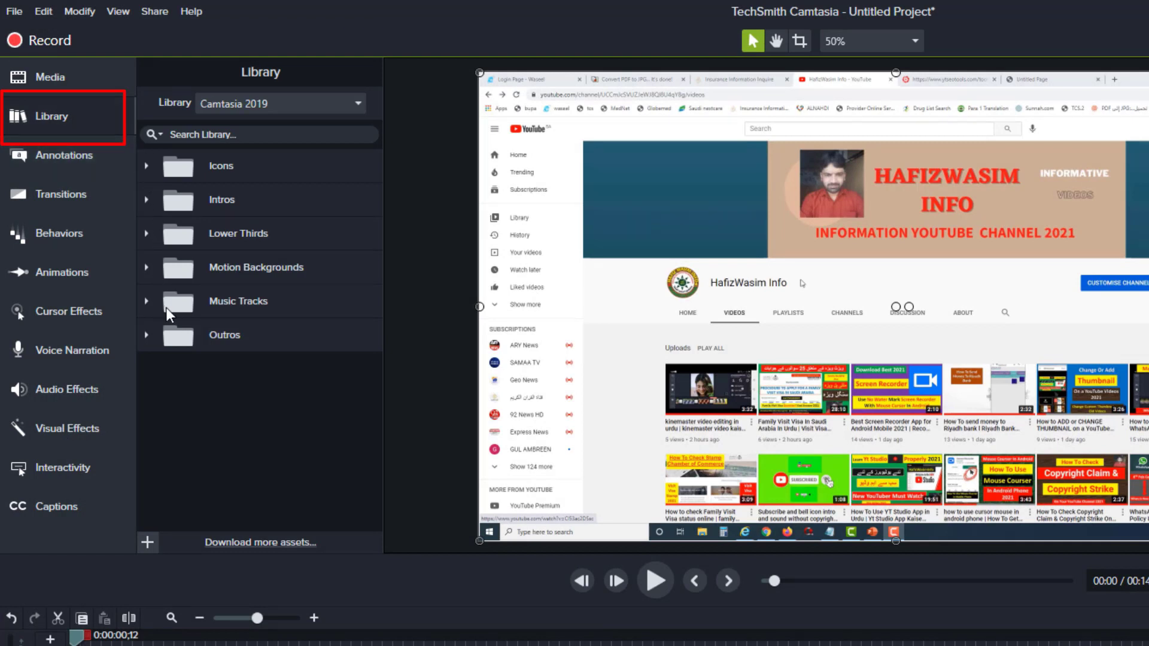
click(147, 298)
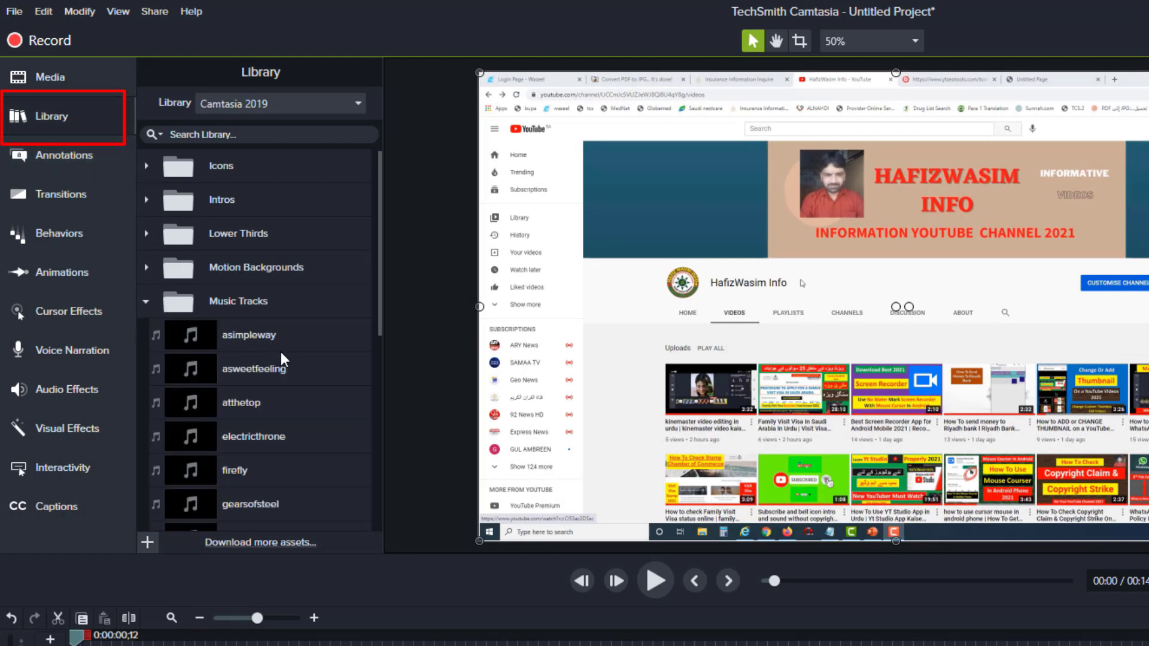
scroll(292, 442, down, 3)
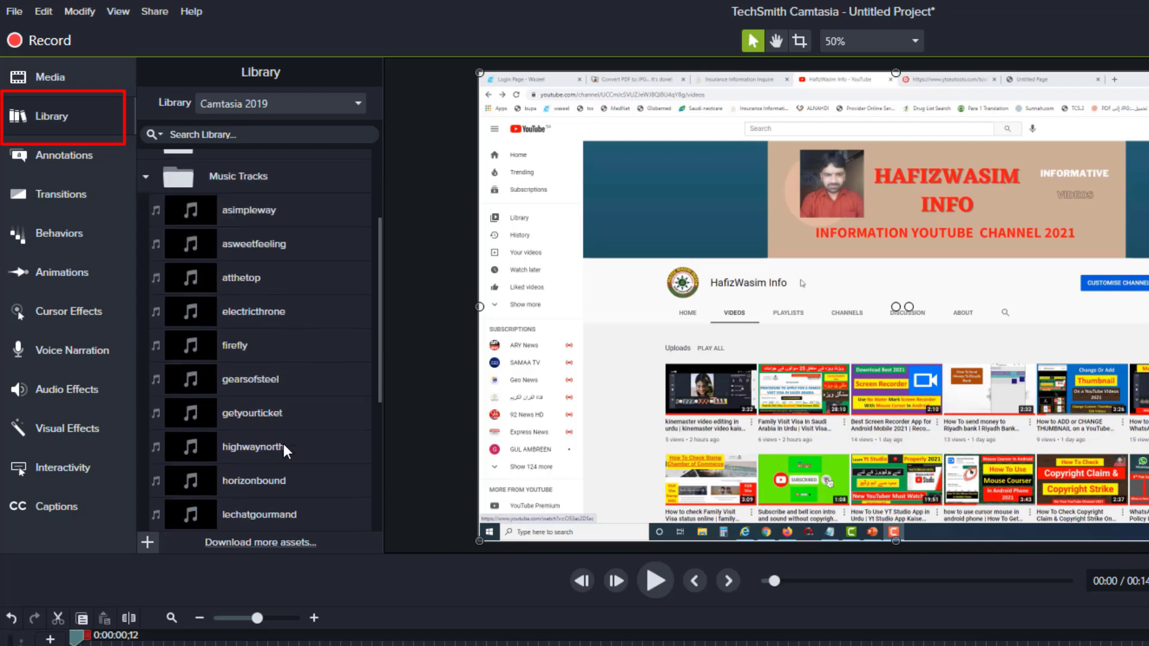
drag(270, 314, 49, 553)
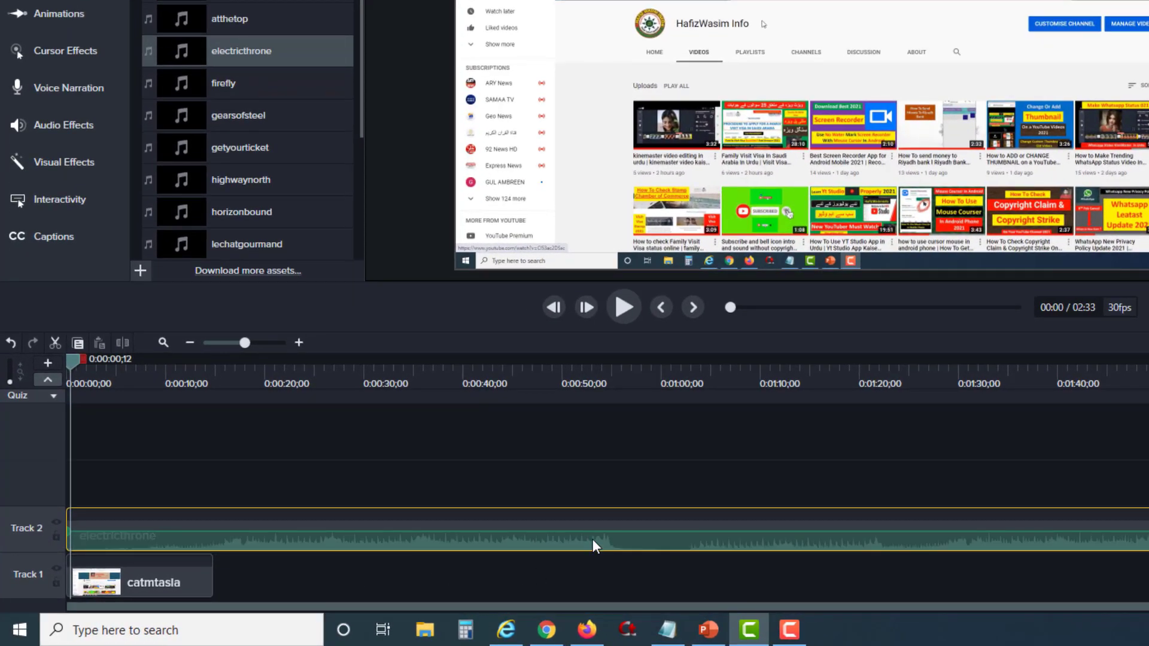
Split the electricthrone music at the end of the catmtasia clip, about 0:00:14;25, and delete the excess part
mouse_move(598, 531)
mouse_down()
mouse_move(600, 502)
mouse_move(580, 533)
mouse_up()
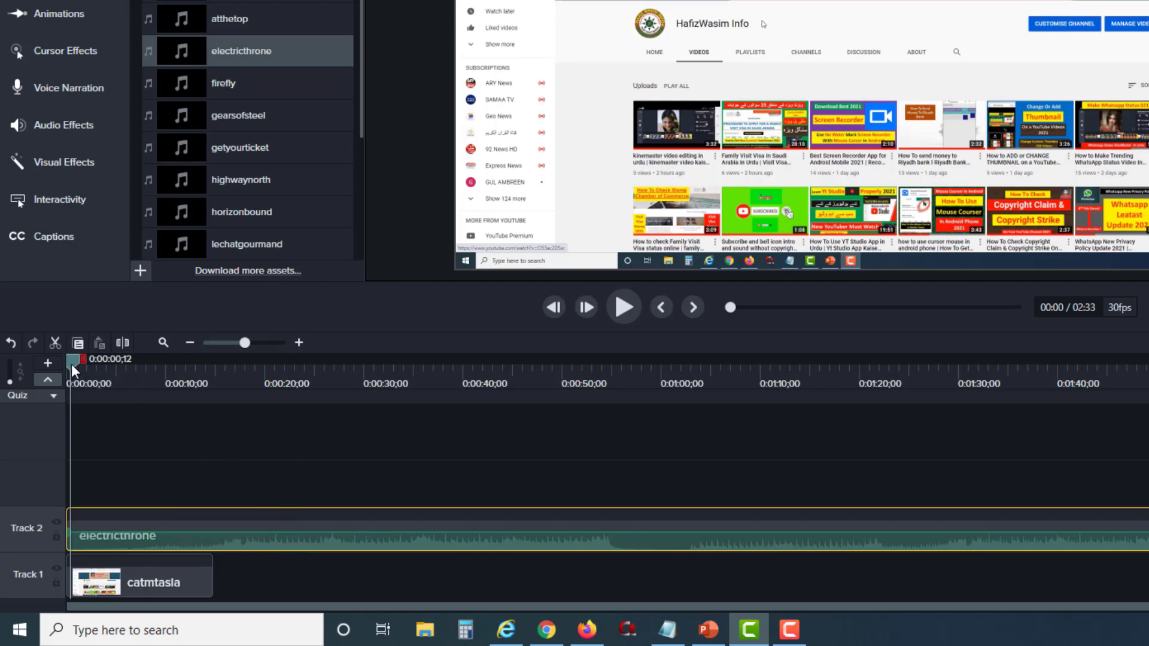
drag(70, 364, 214, 398)
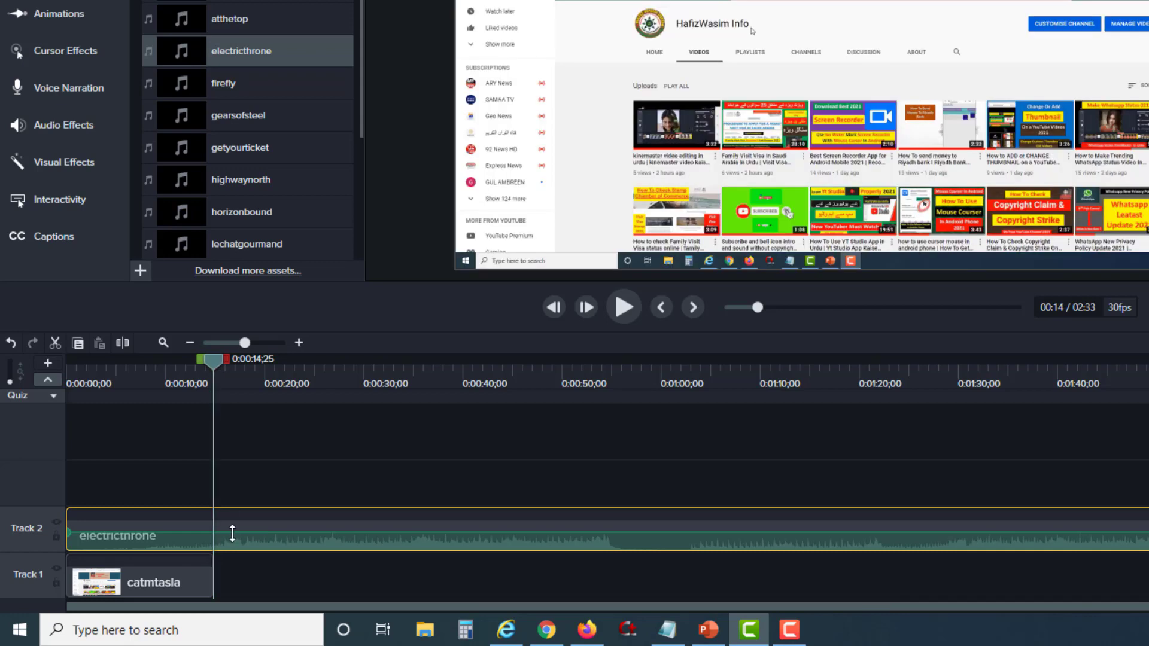
click(133, 350)
click(124, 343)
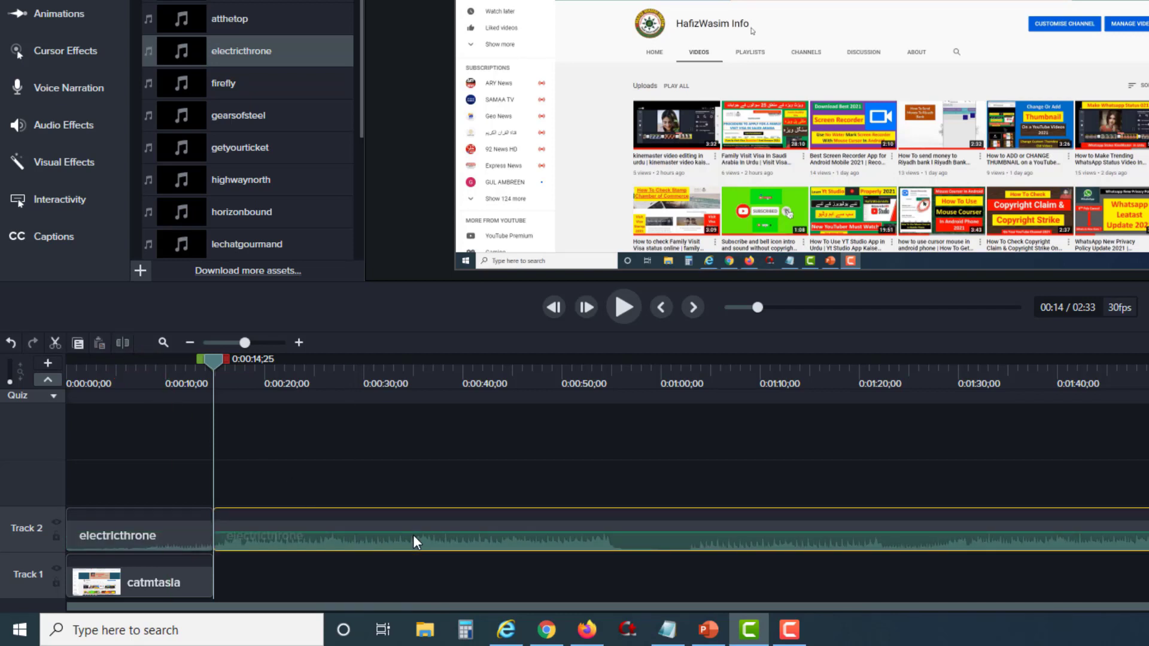
key(Delete)
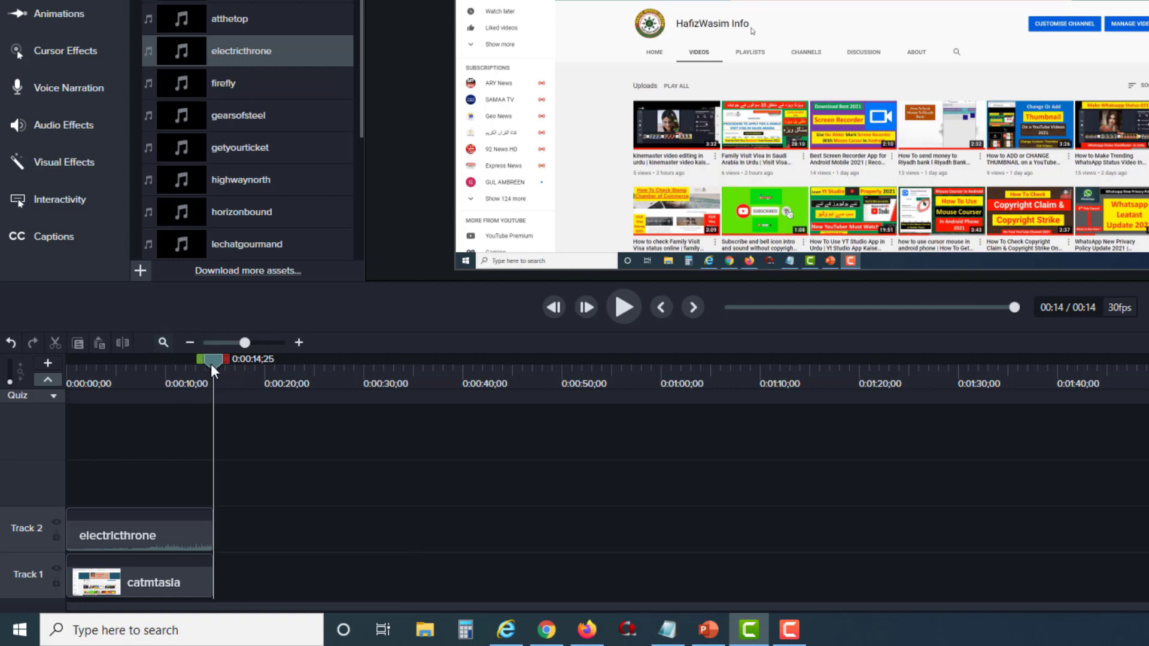
Play back the timeline from the start to preview the video with the trimmed music
drag(210, 364, 67, 379)
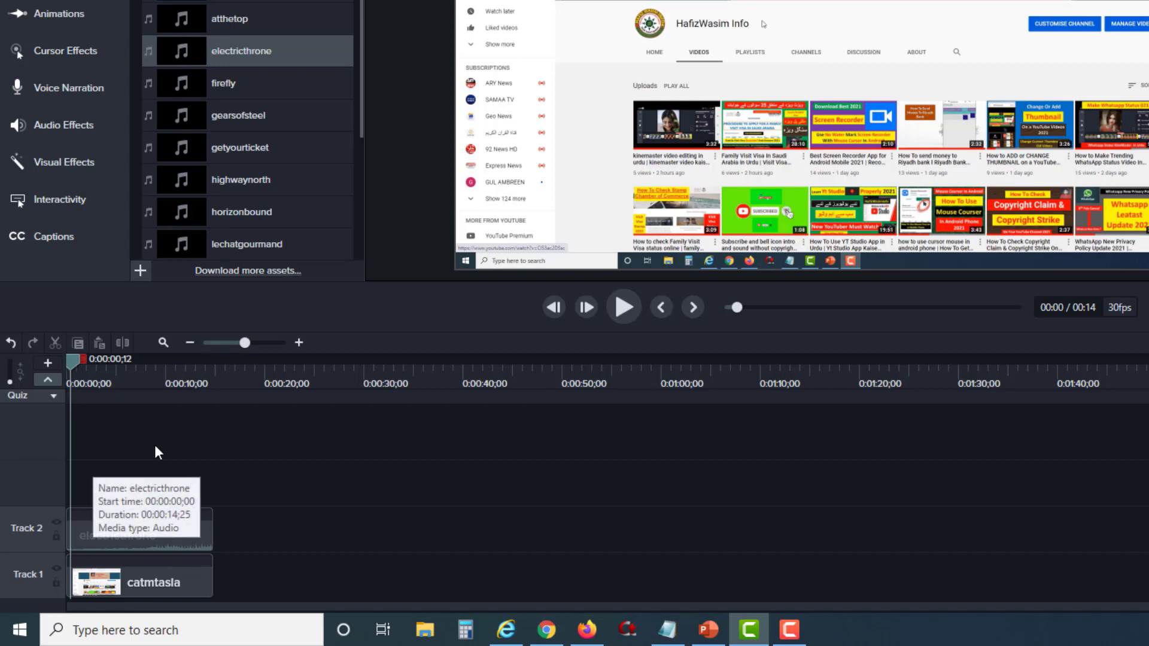
drag(97, 377, 52, 412)
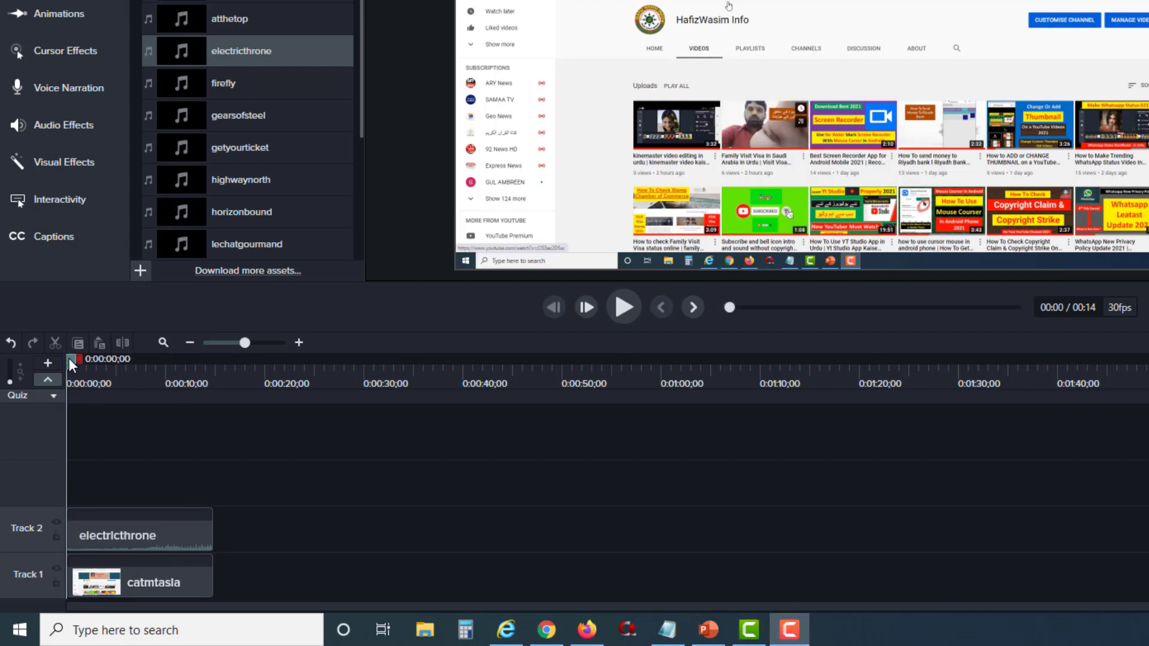
drag(111, 377, 71, 371)
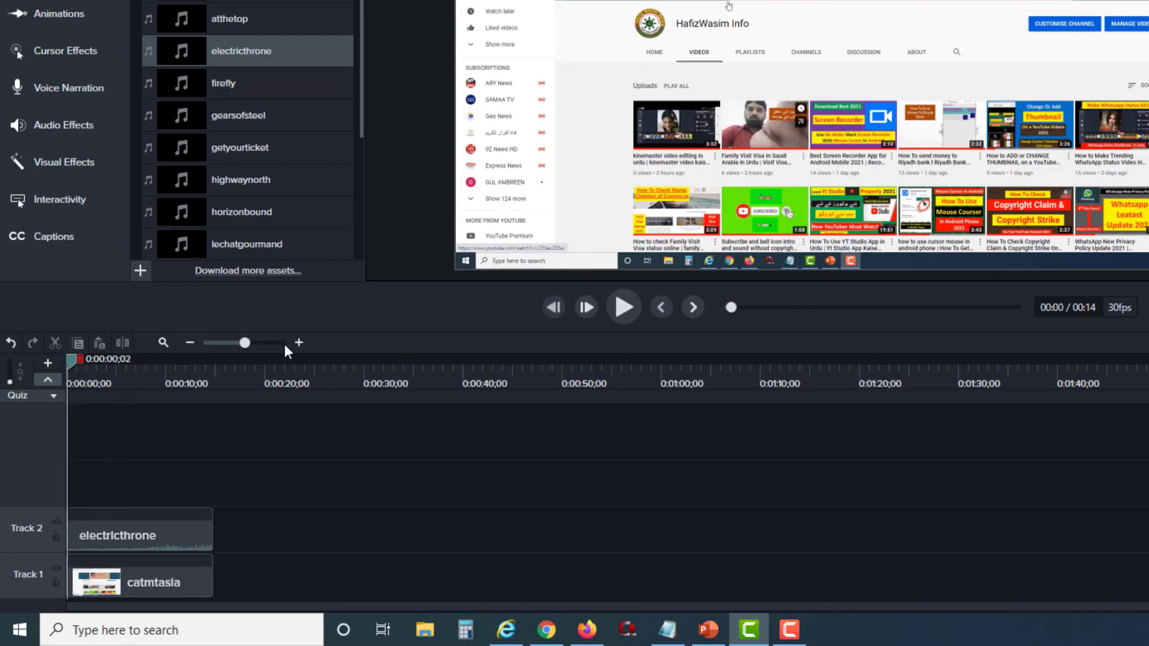
click(624, 308)
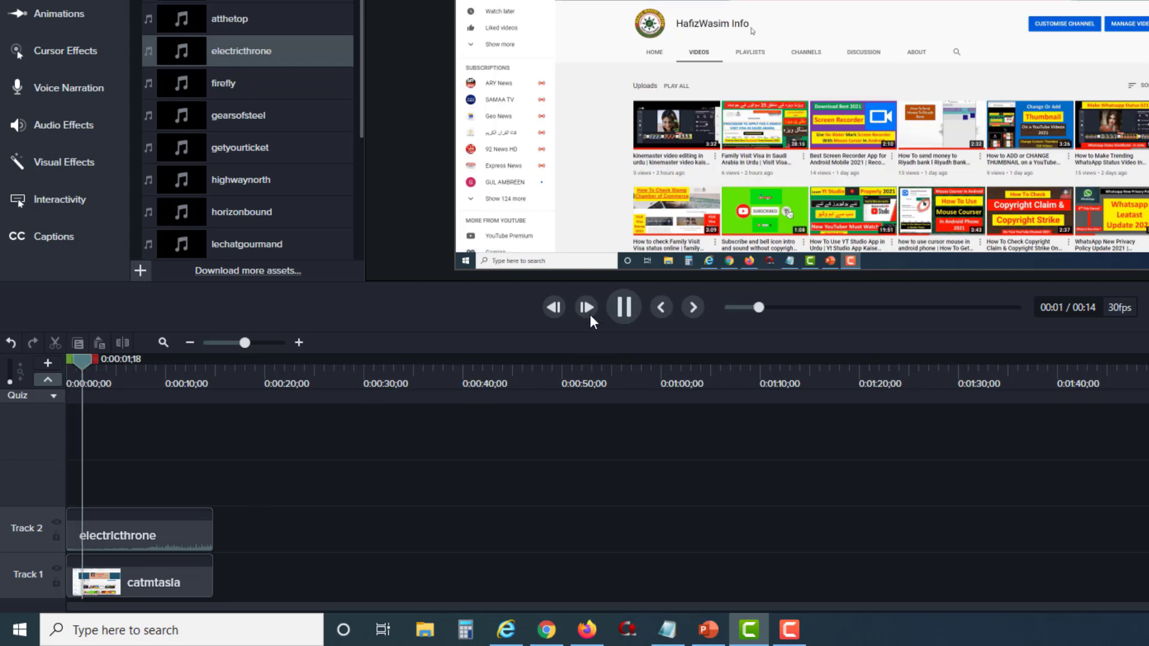
click(628, 307)
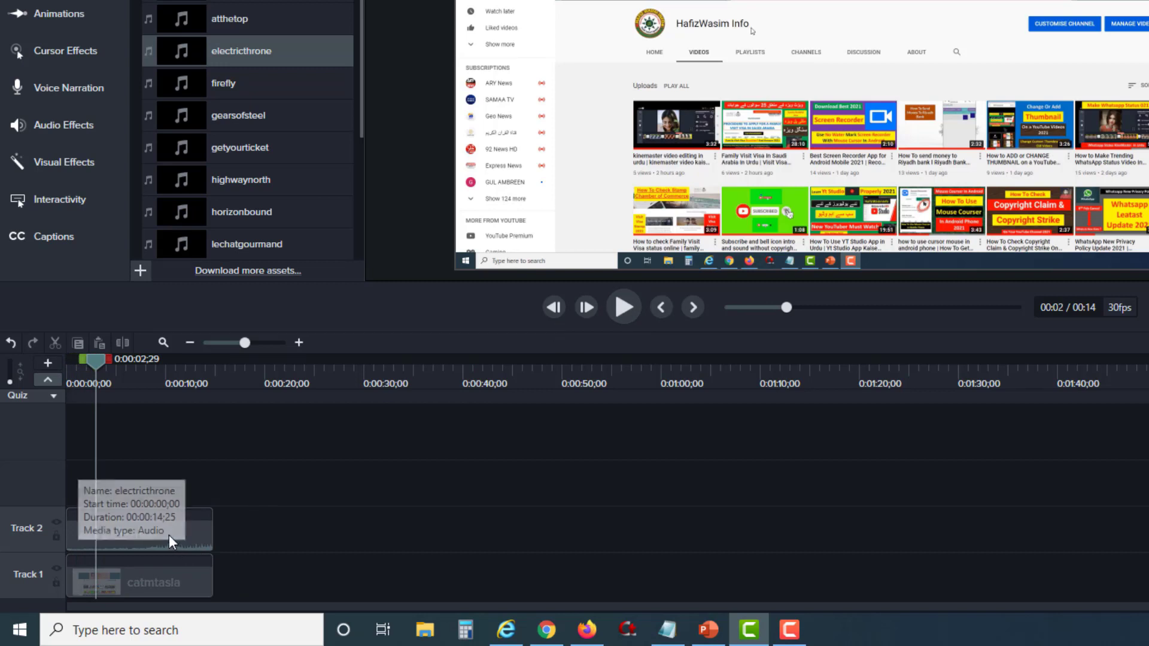
click(178, 534)
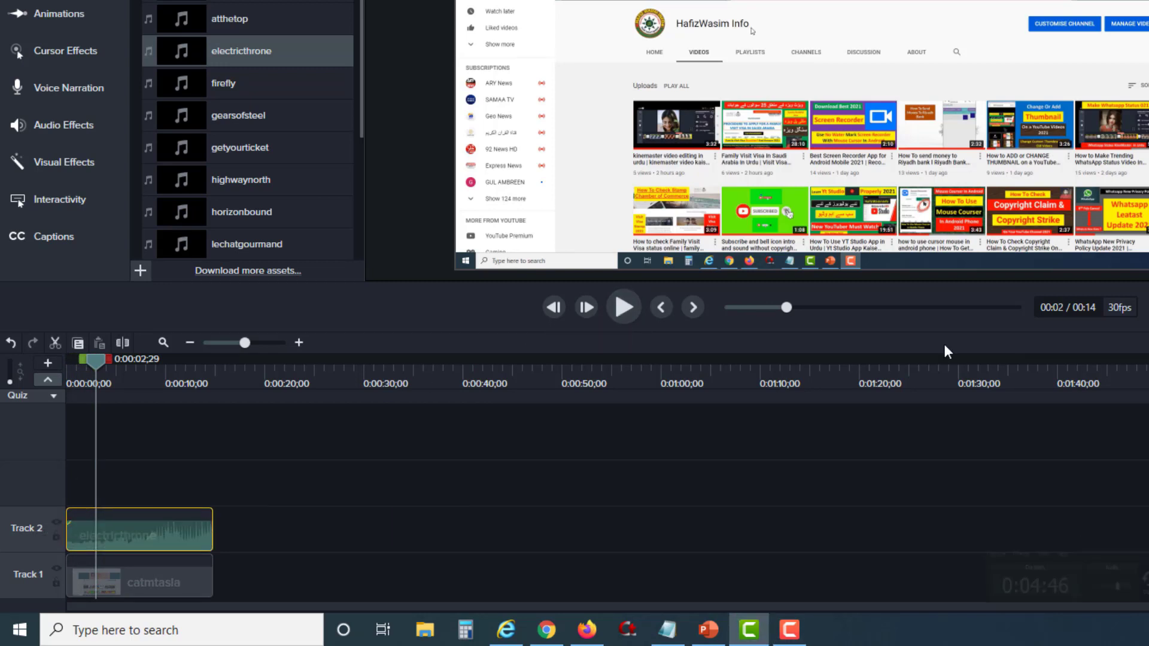
click(633, 306)
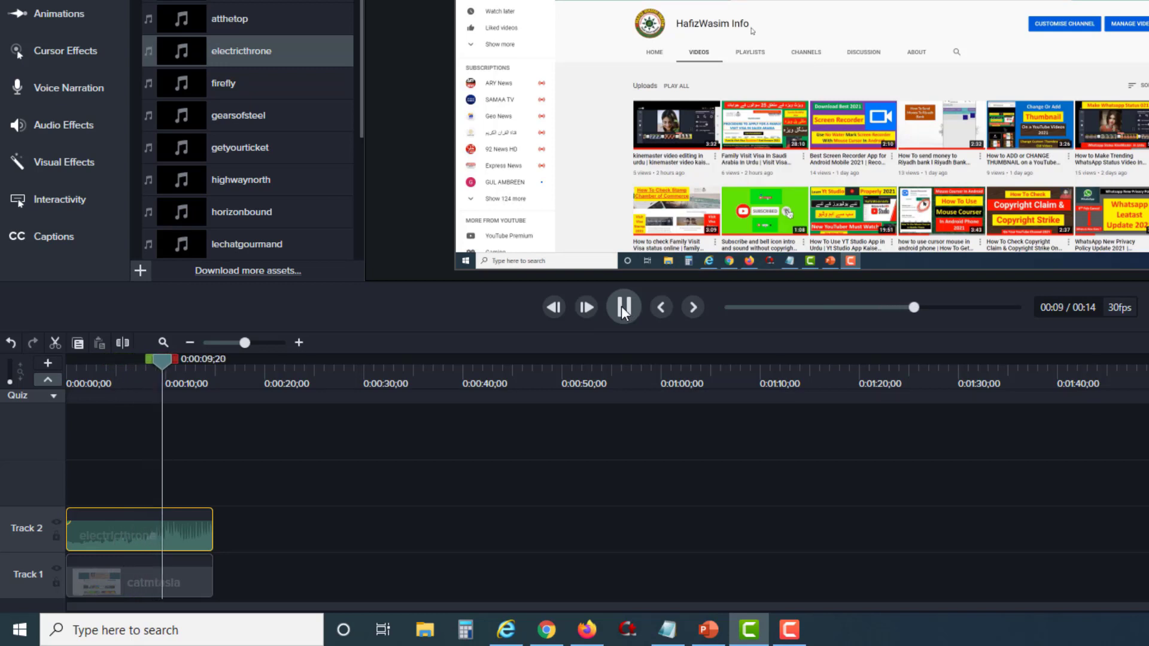
click(622, 306)
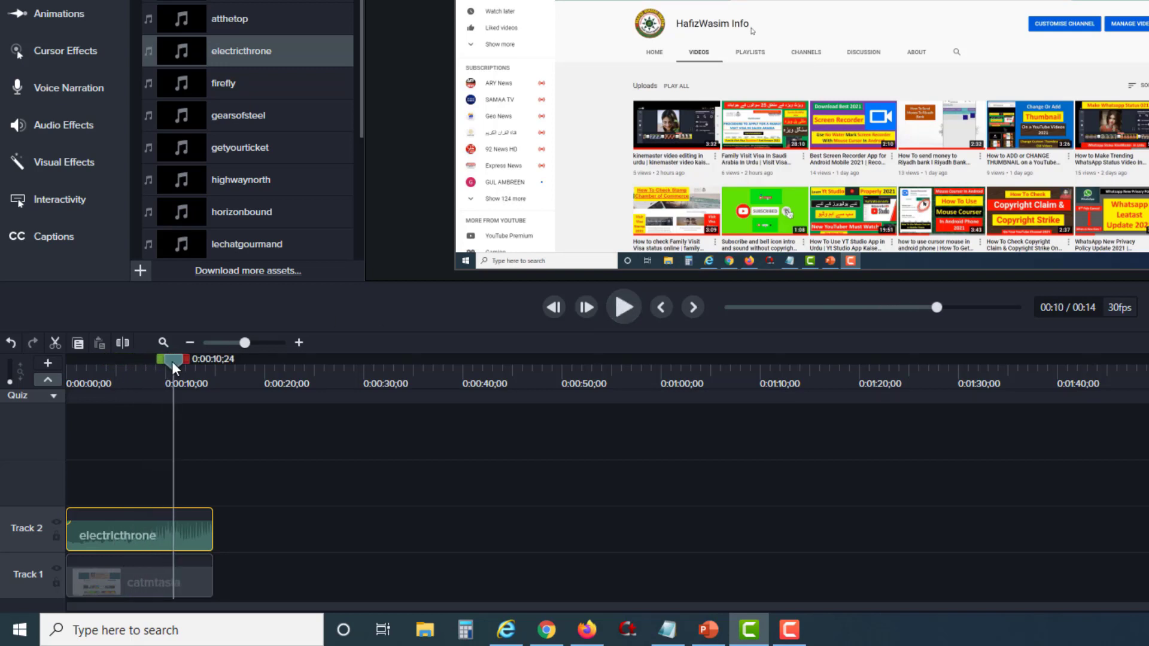
drag(171, 361, 74, 386)
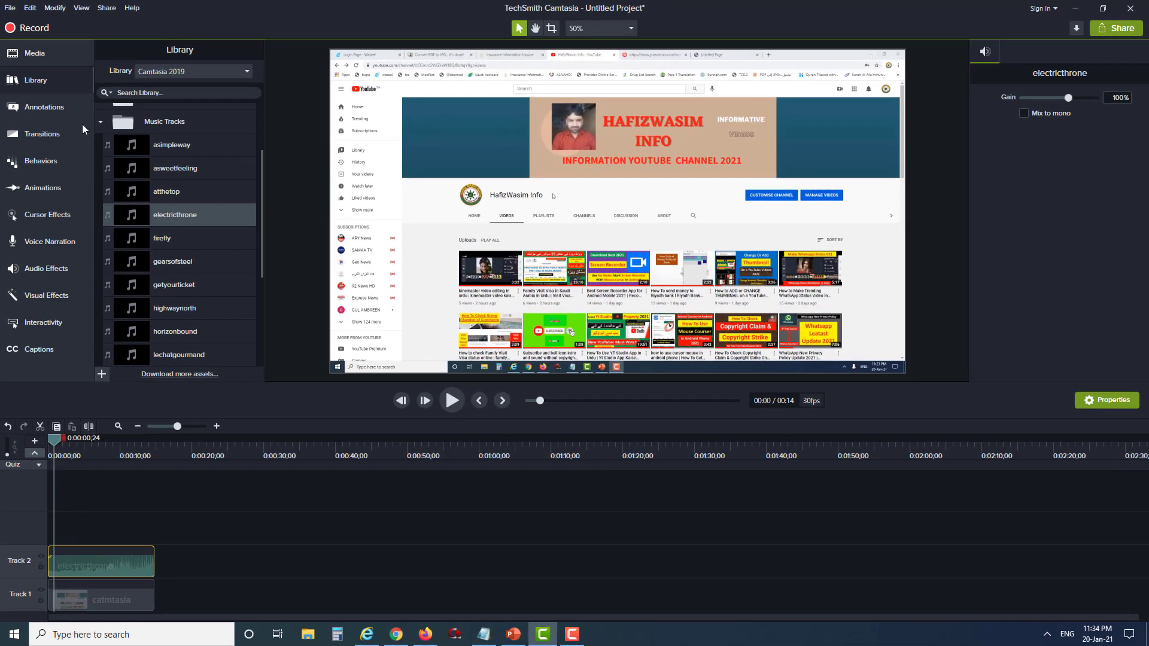
Delete the electricthrone music clip from Track 2 of the timeline
click(63, 80)
click(63, 81)
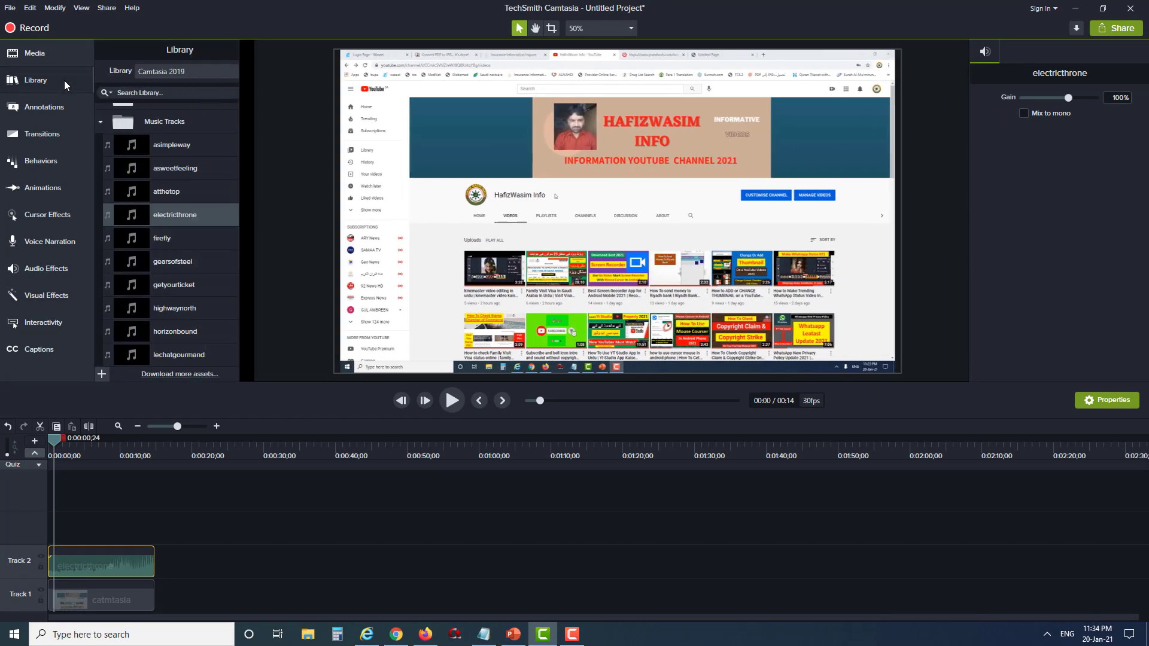
click(41, 59)
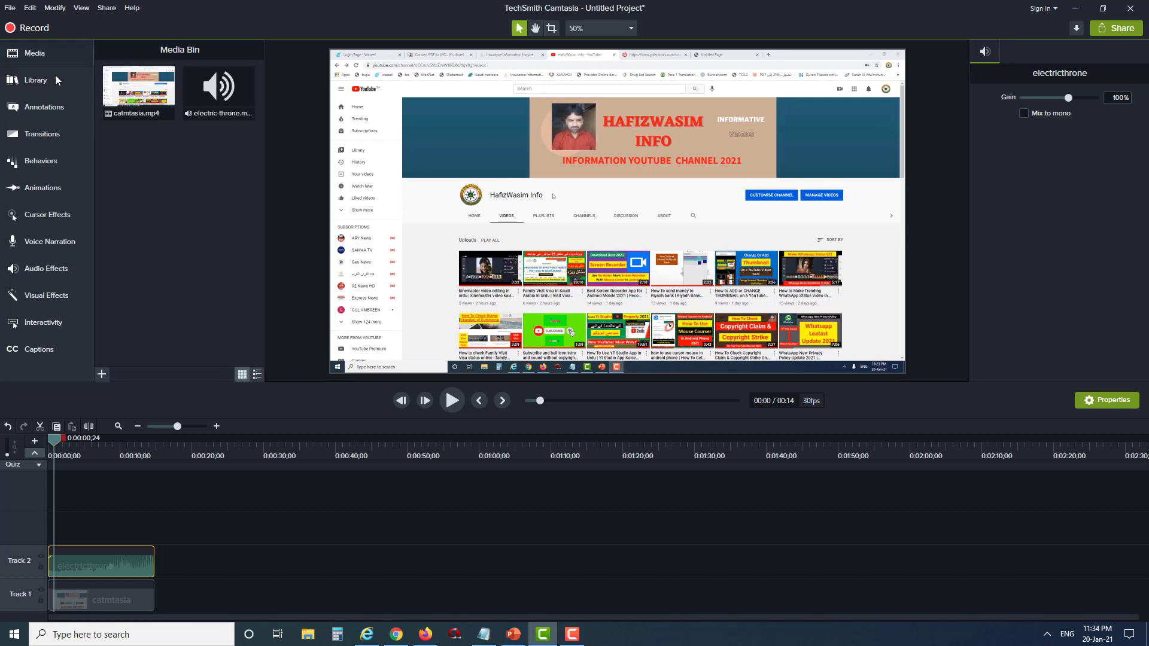
right_click(190, 209)
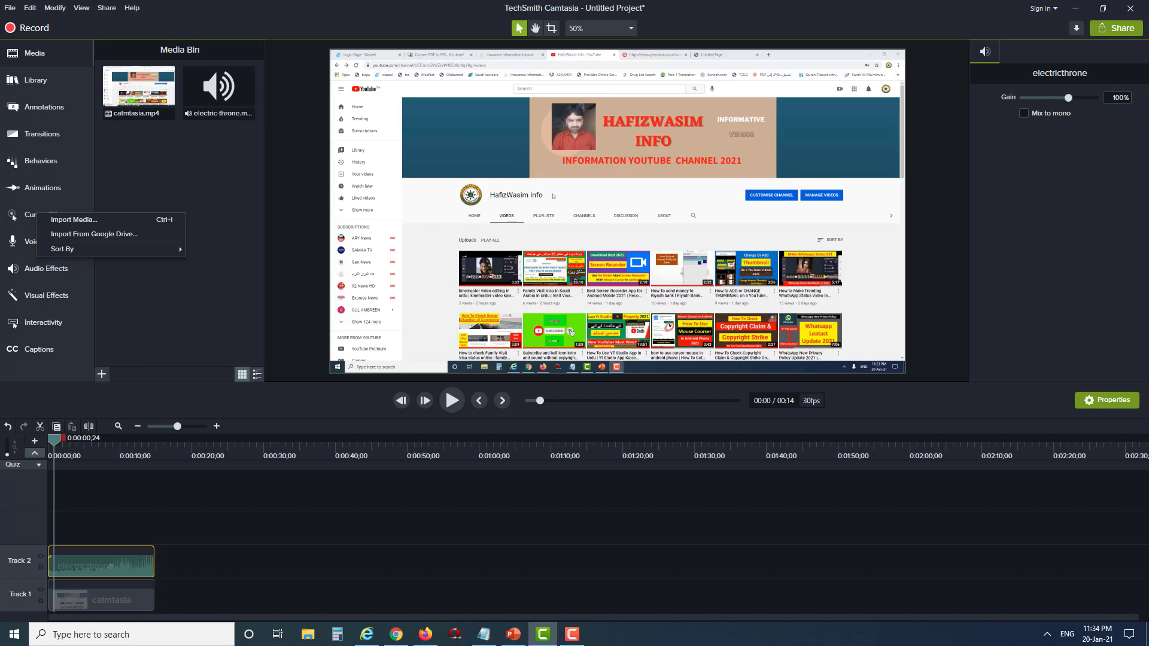
click(204, 281)
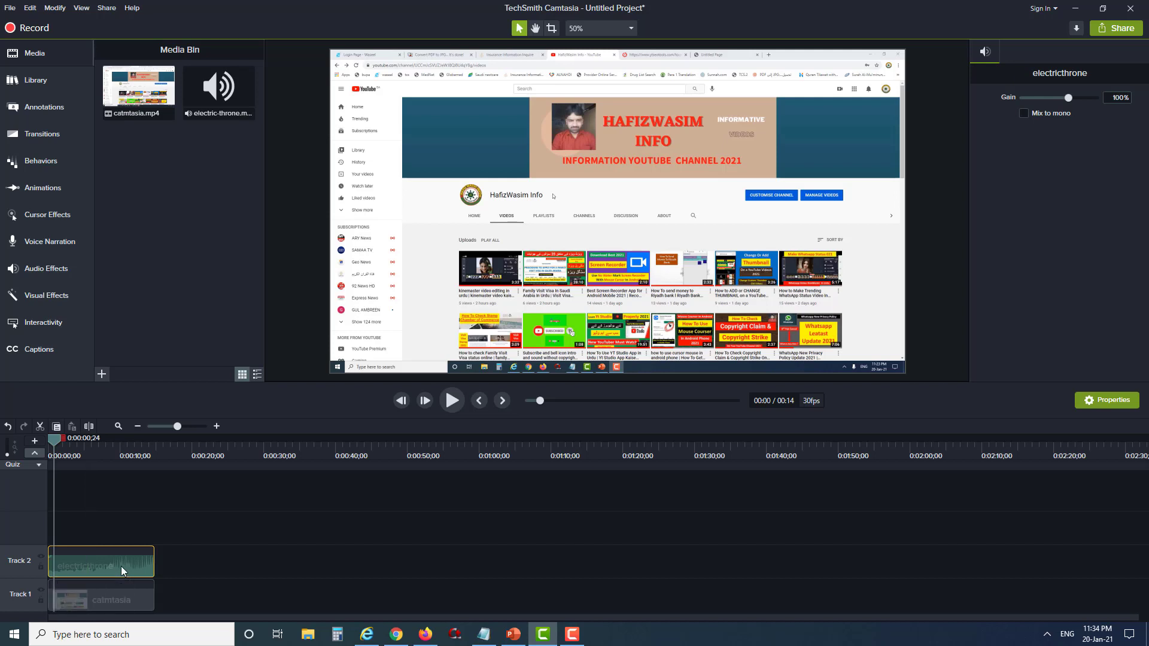
key(Delete)
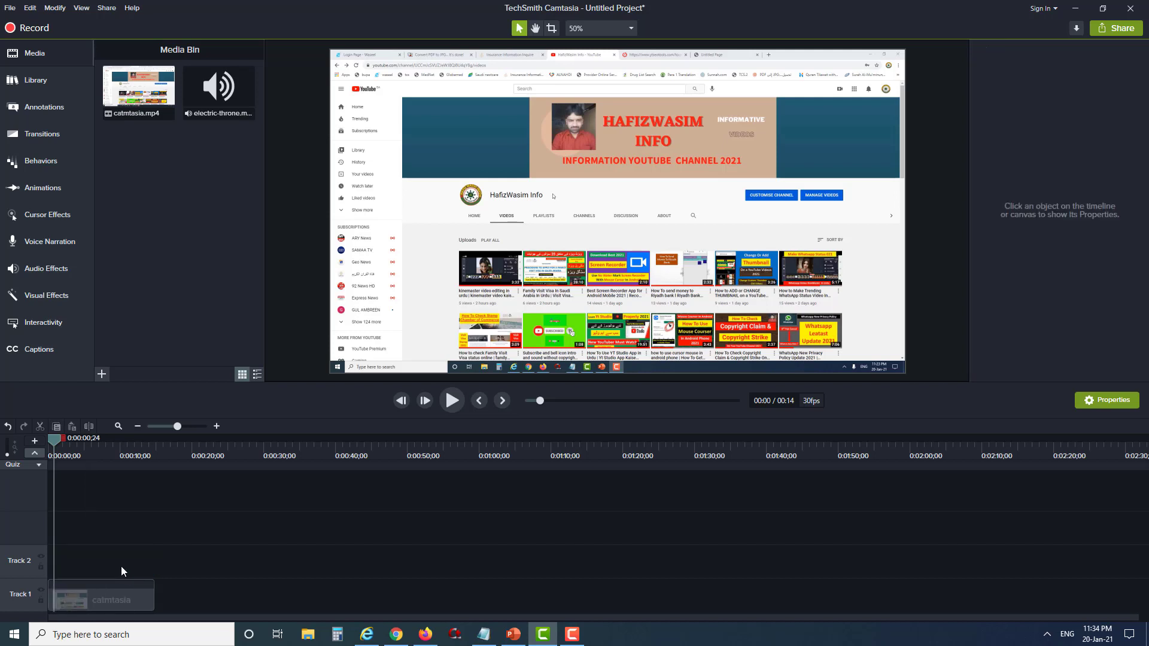
drag(52, 439, 49, 437)
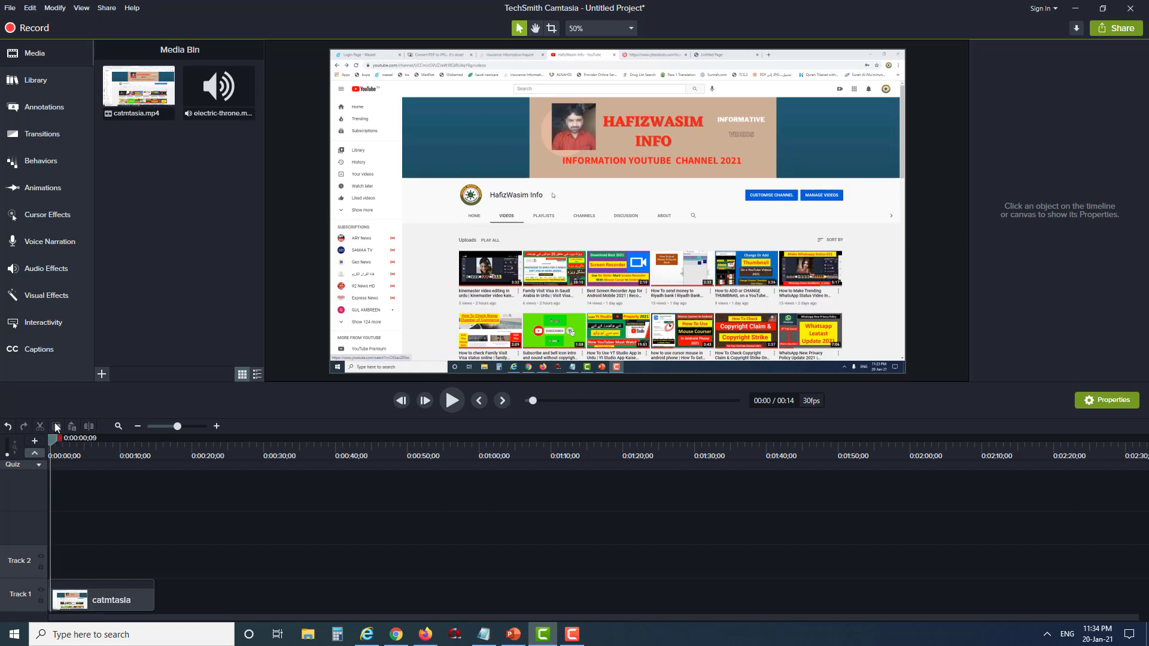
click(30, 37)
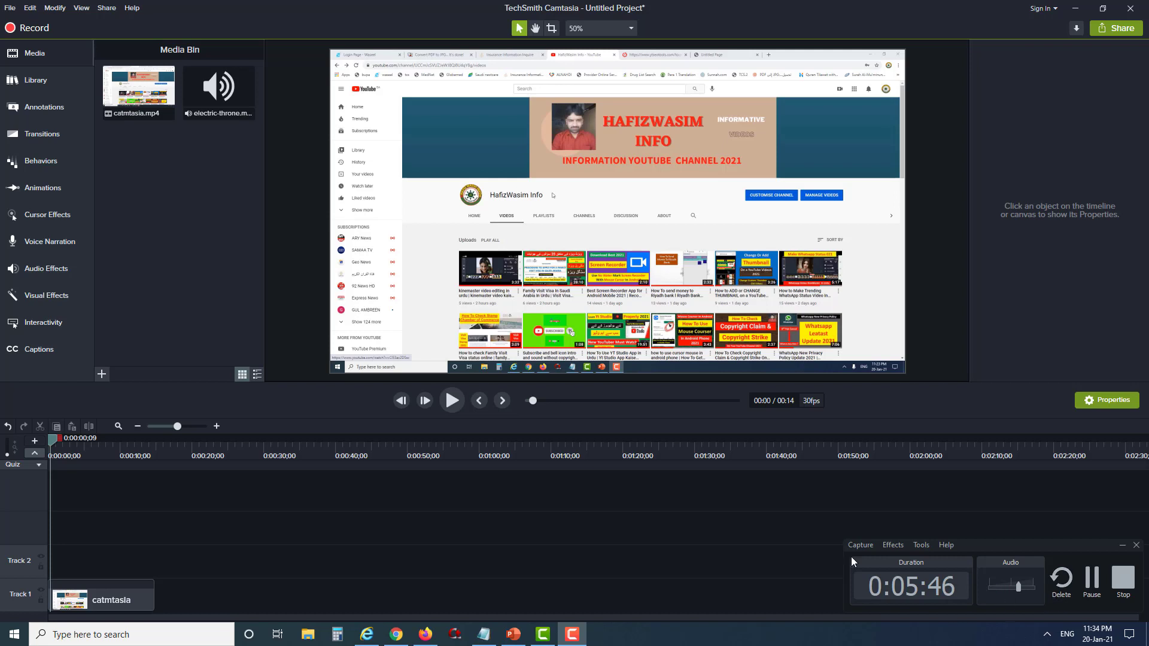
Add the Apartment-01 icon from the Library's Icons > Buildings folder onto the canvas
click(45, 83)
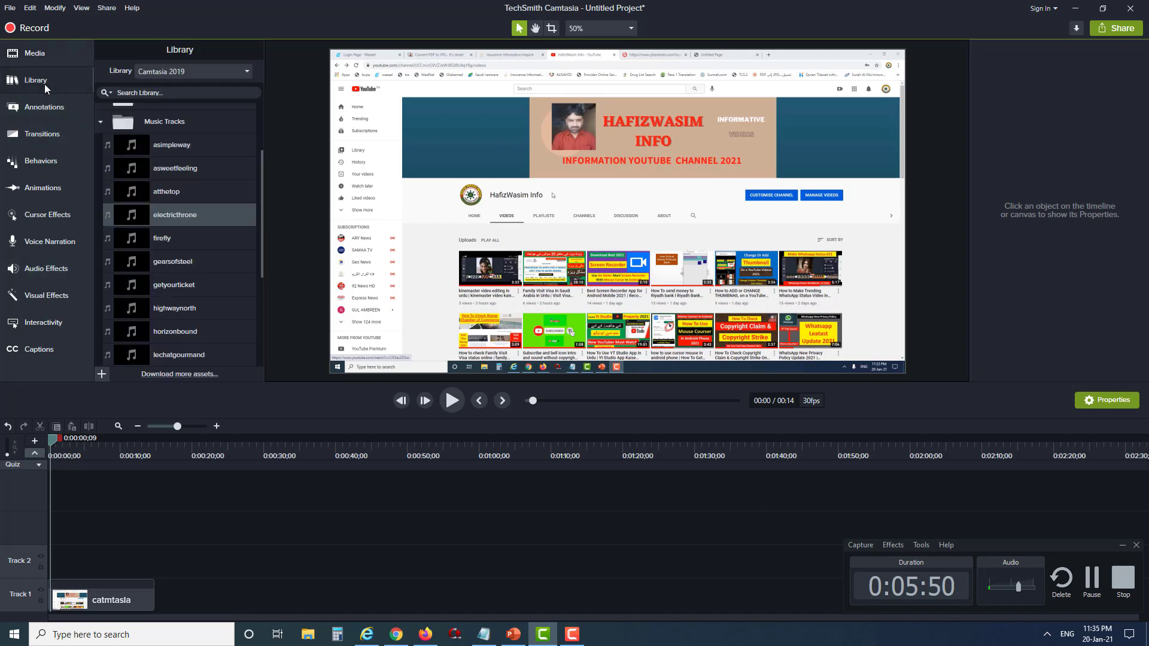
click(100, 122)
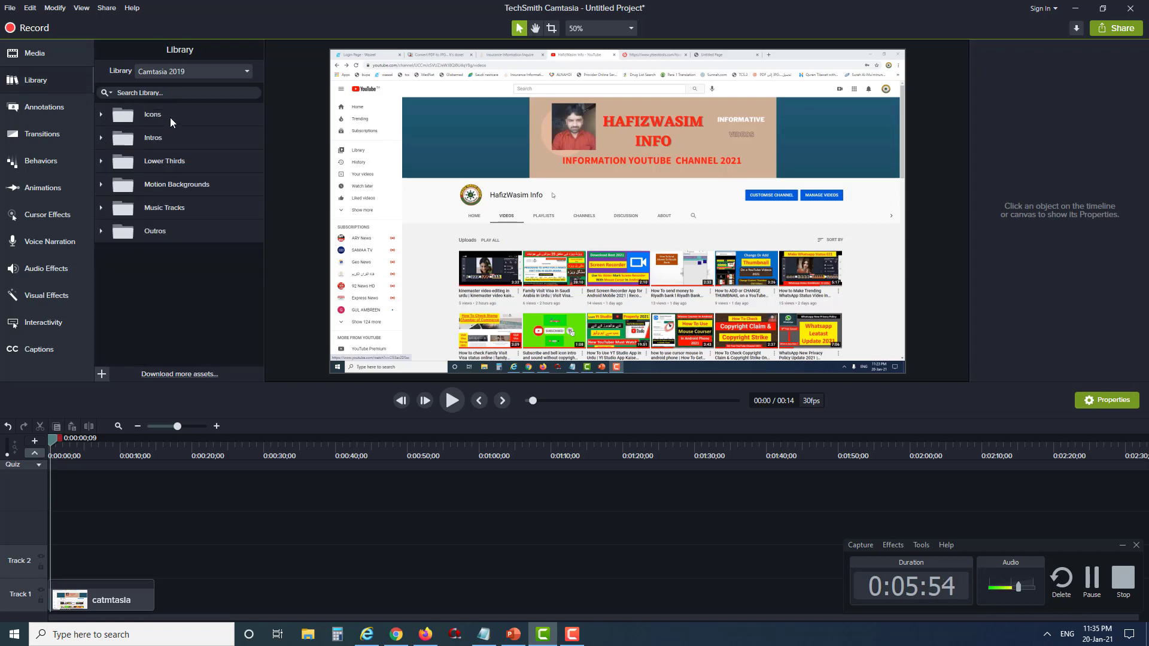
click(101, 114)
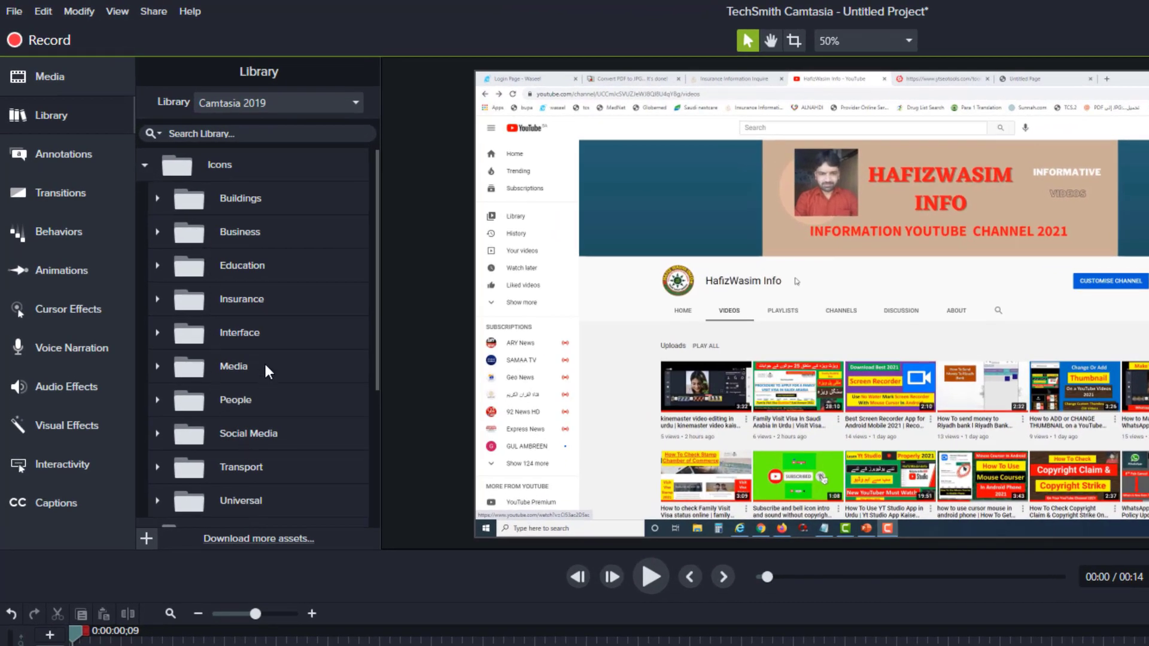
scroll(262, 358, down, 2)
scroll(256, 362, up, 2)
click(157, 198)
scroll(234, 340, down, 1)
scroll(242, 430, down, 3)
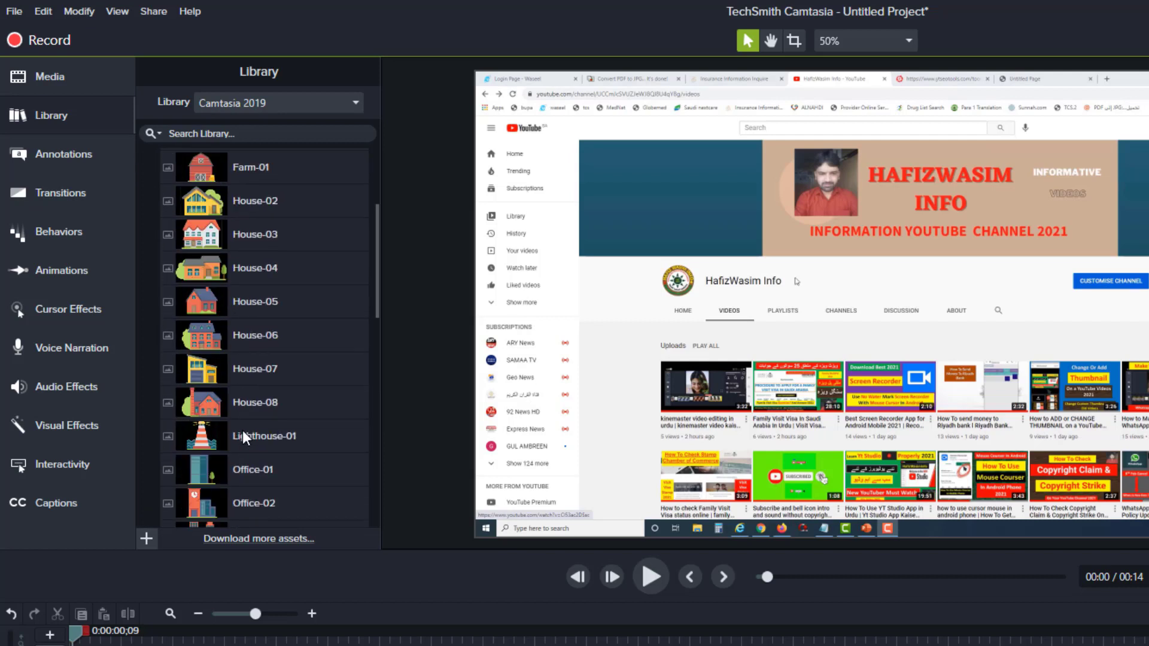
scroll(263, 425, up, 2)
scroll(264, 425, up, 2)
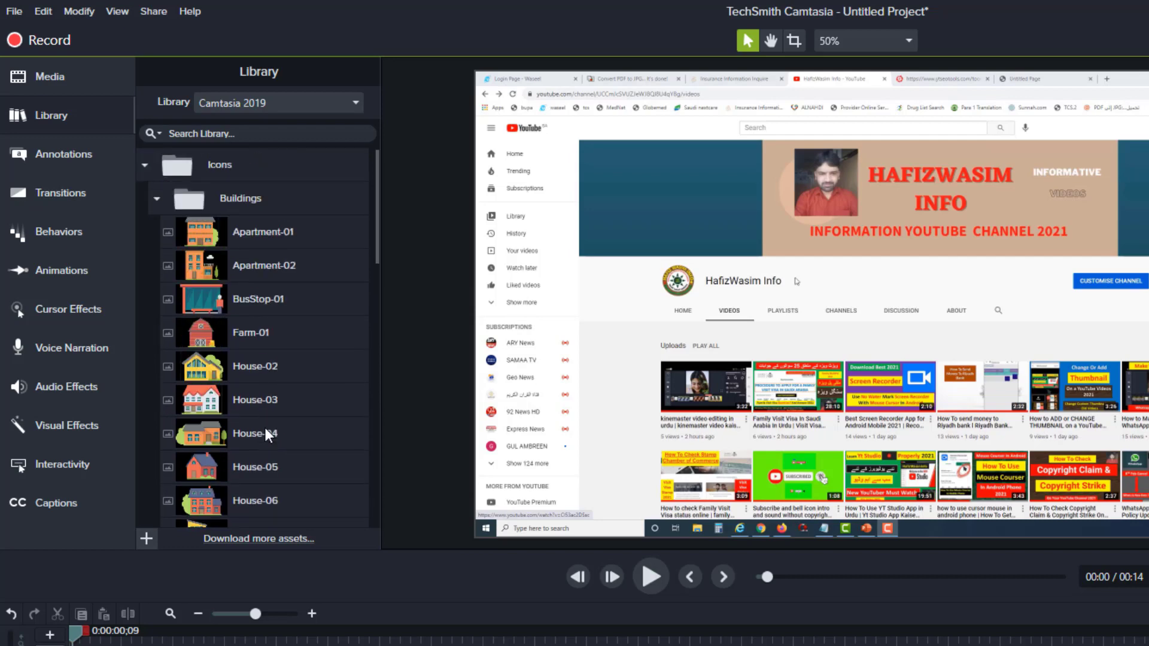
drag(267, 236, 890, 305)
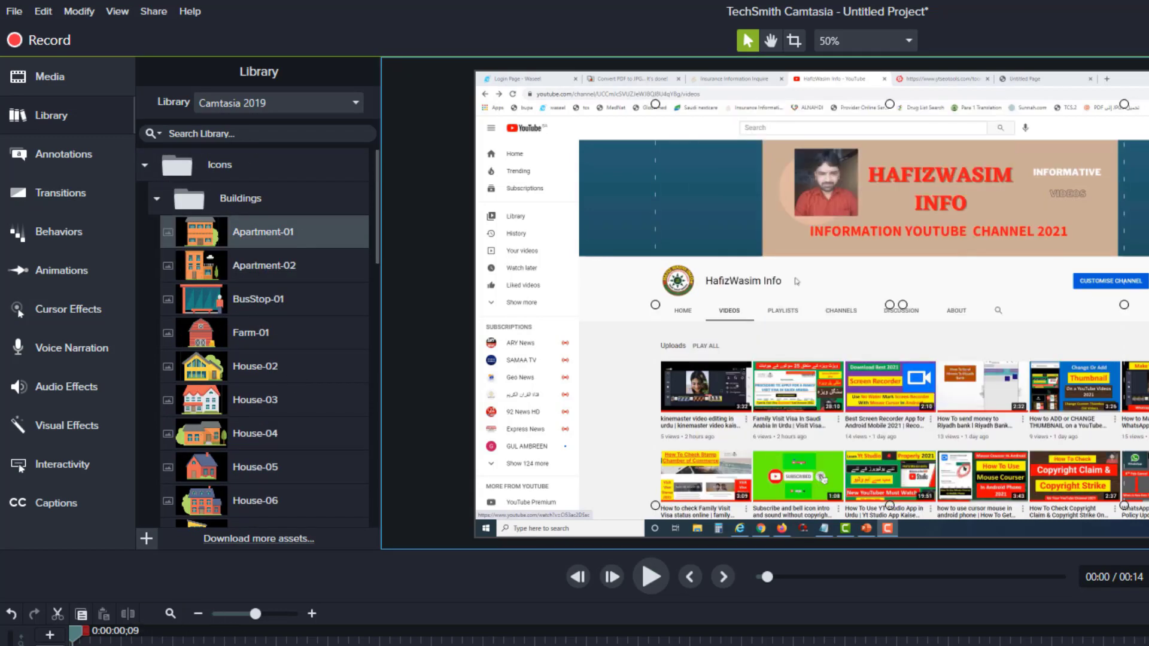
Scrub the playhead across the start of the timeline to preview the Apartment-01 overlay
drag(73, 639, 96, 640)
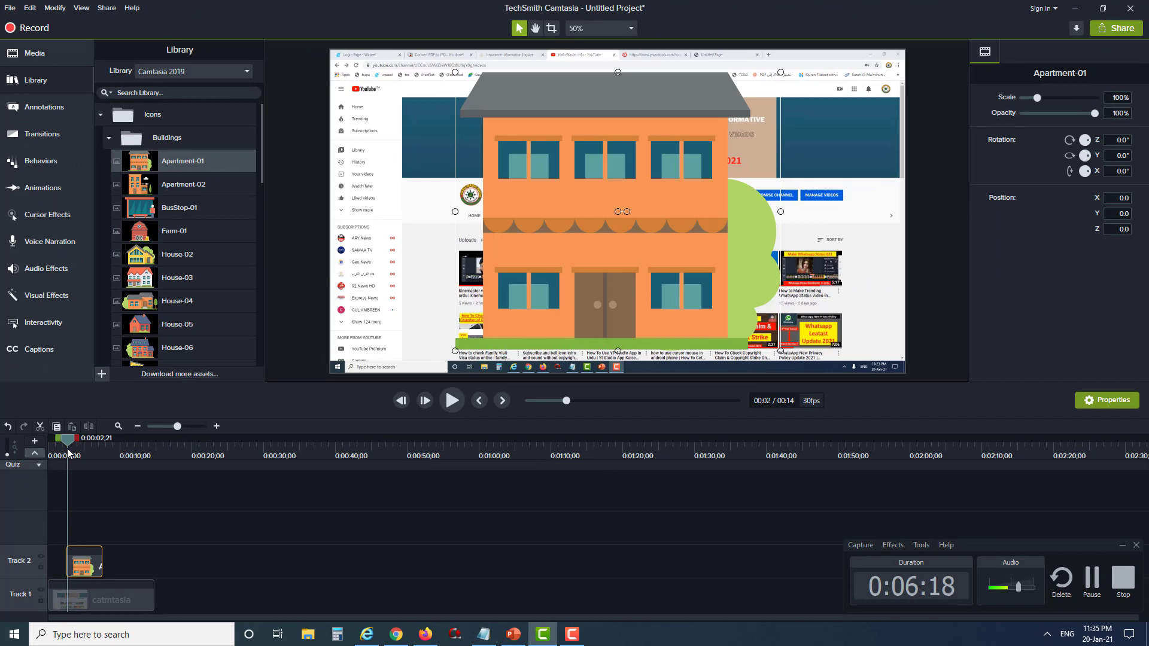
drag(67, 448, 64, 447)
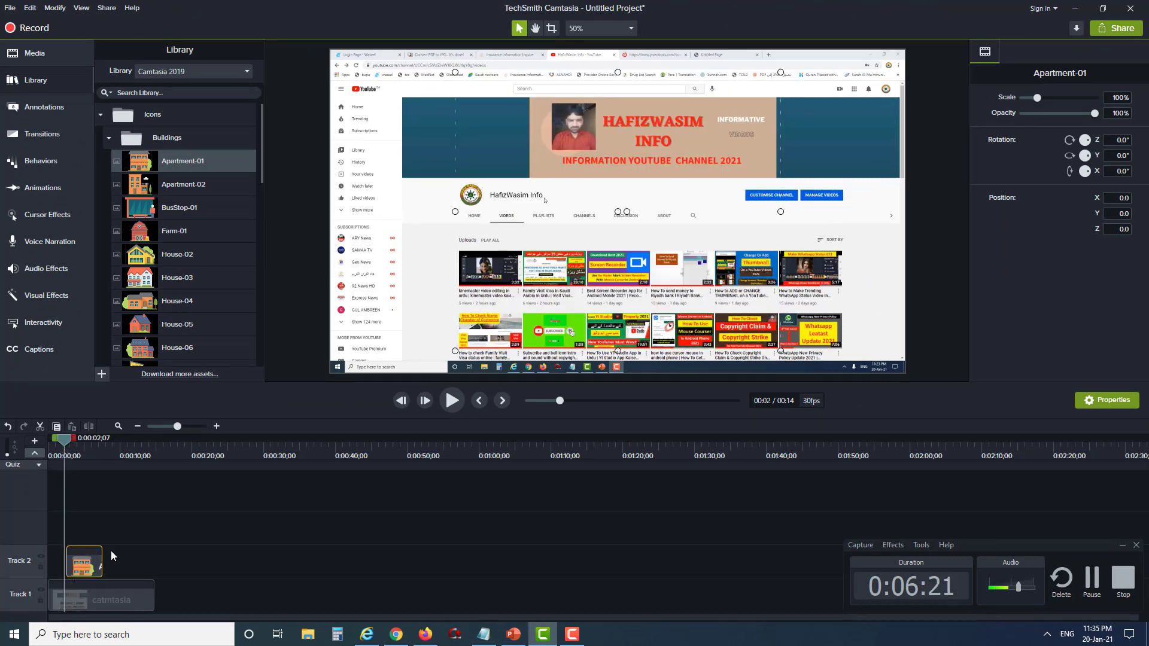
drag(63, 440, 60, 439)
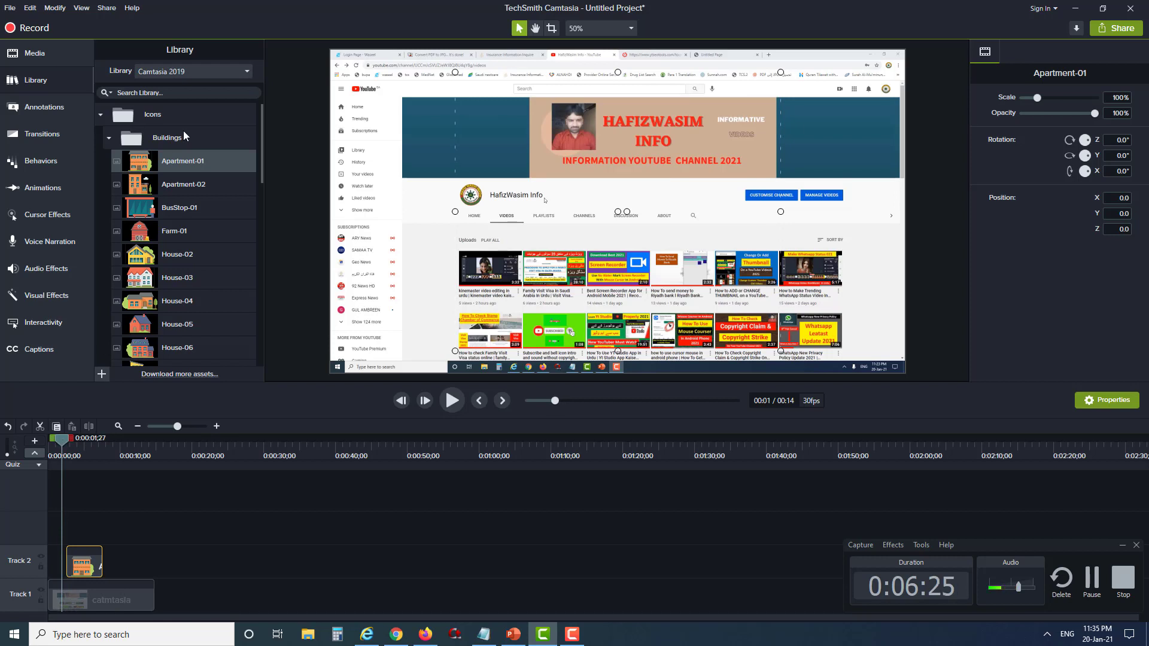
drag(79, 564, 74, 564)
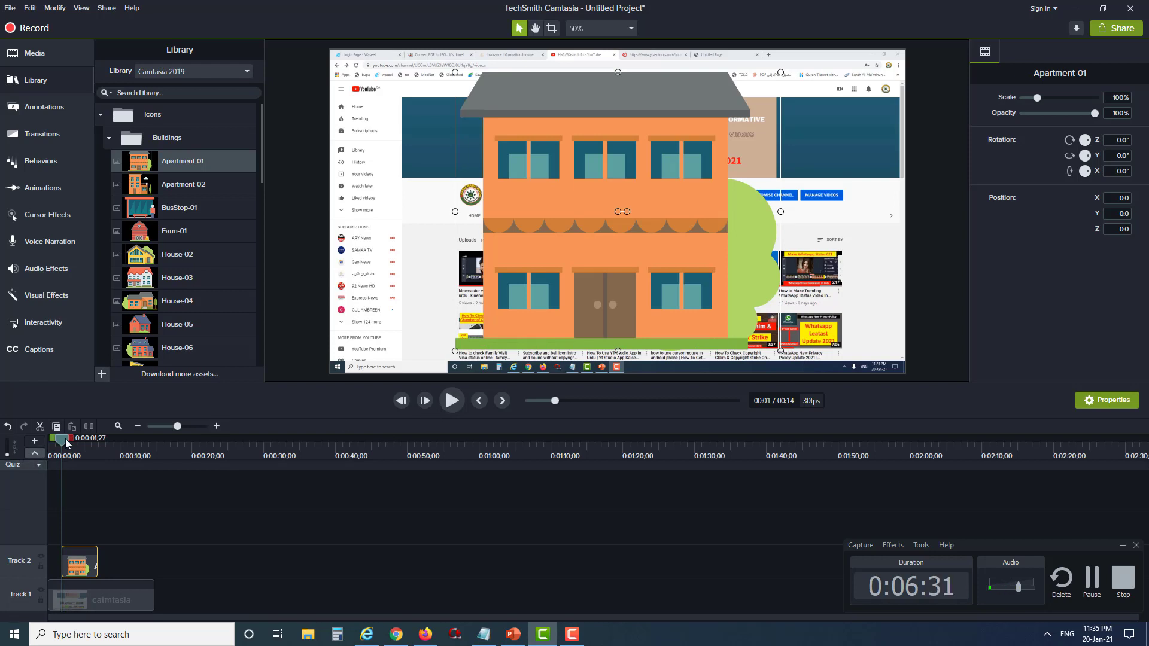
drag(67, 442, 66, 443)
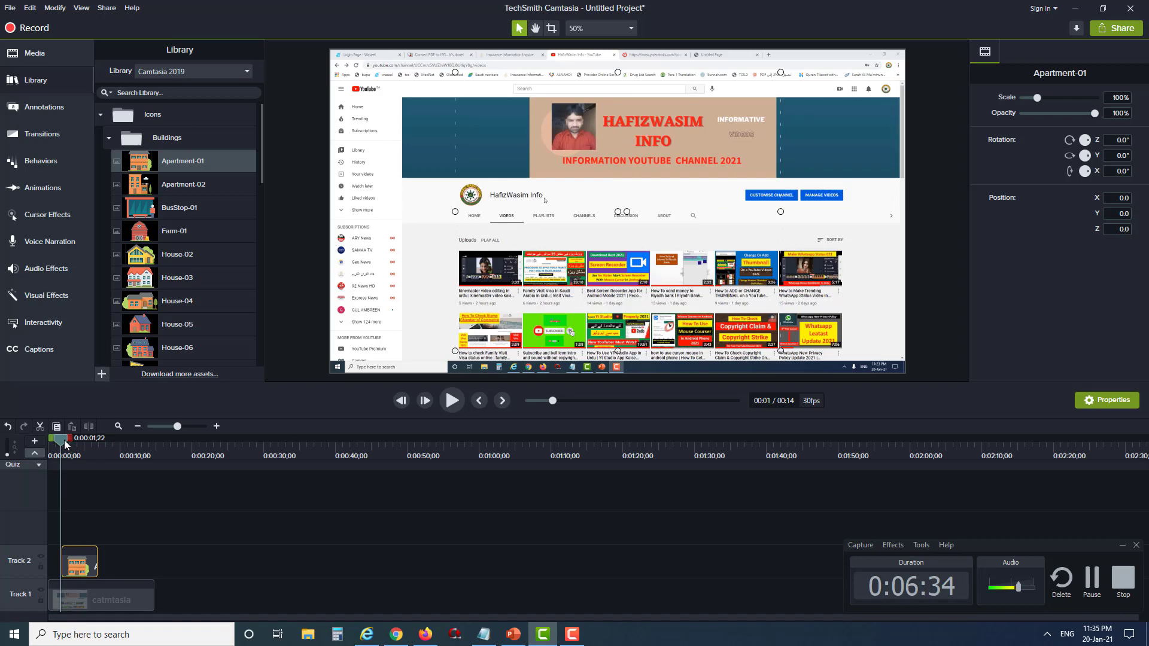
drag(63, 440, 82, 461)
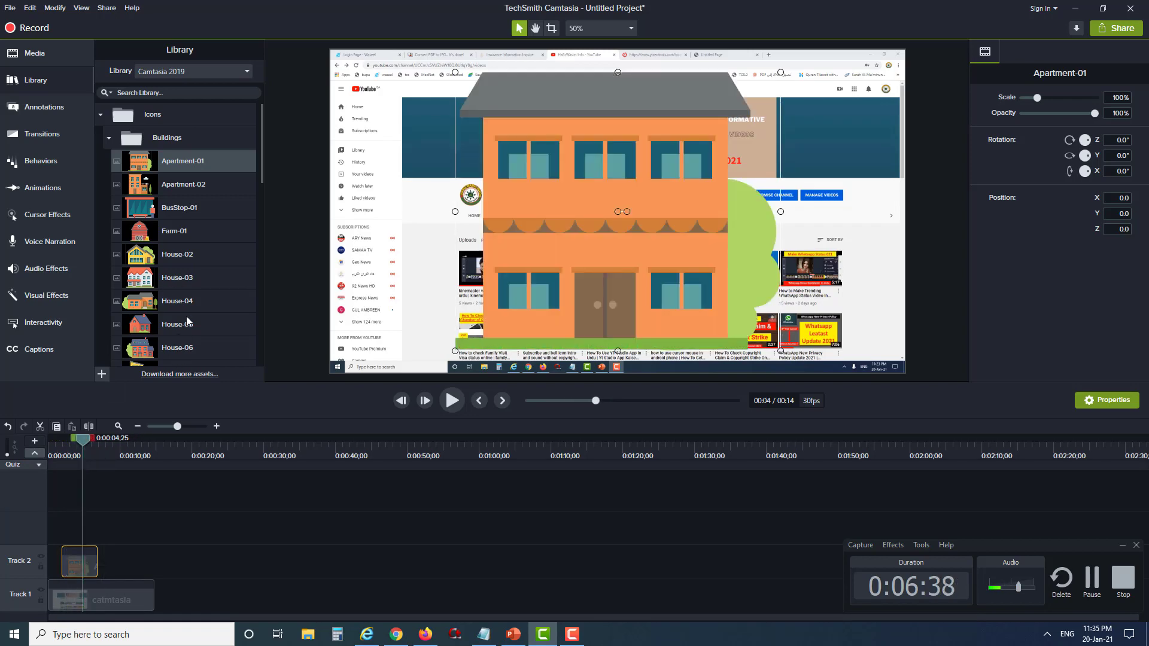
scroll(200, 251, down, 5)
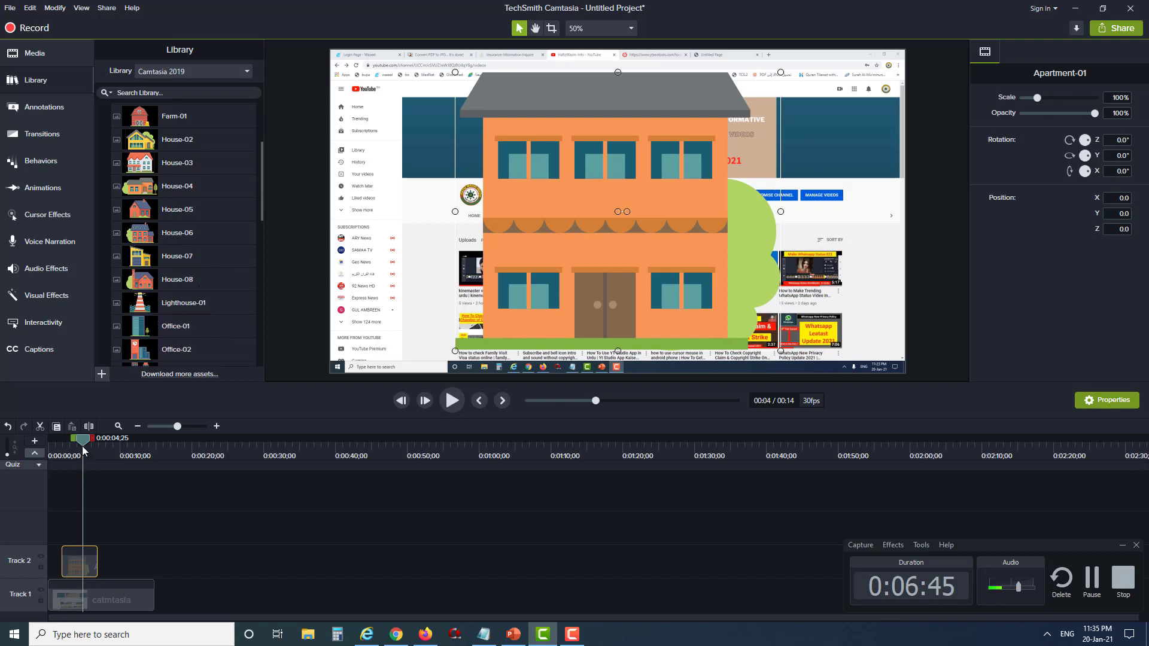
drag(83, 439, 59, 439)
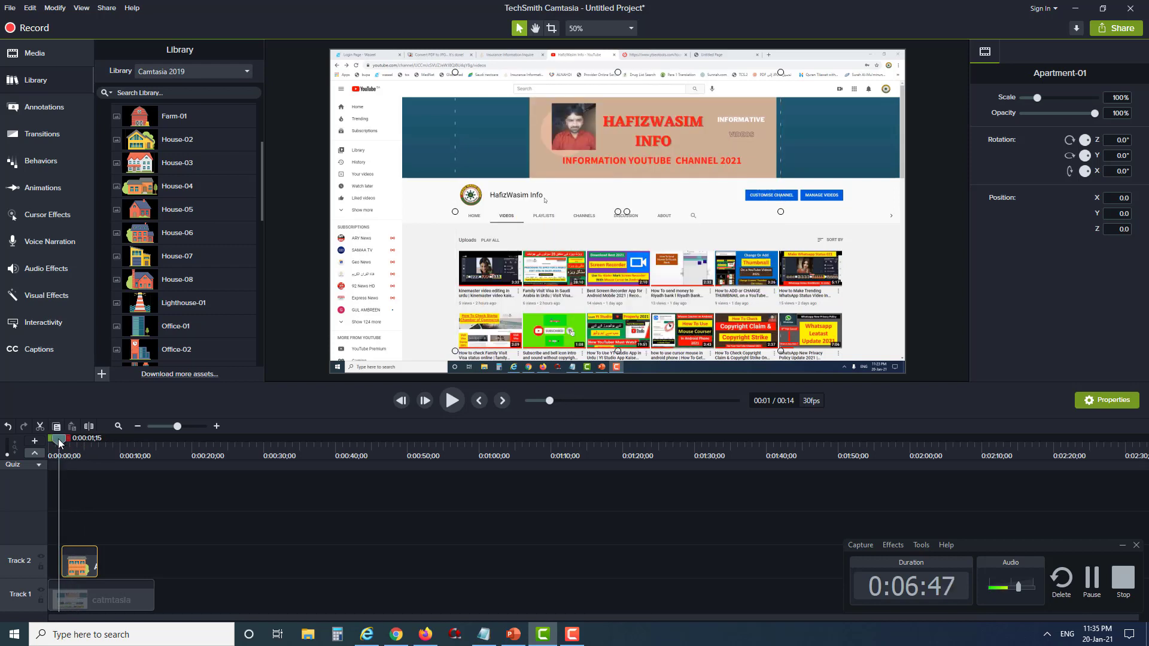
Delete the Apartment-01 clip from Track 2
click(1123, 545)
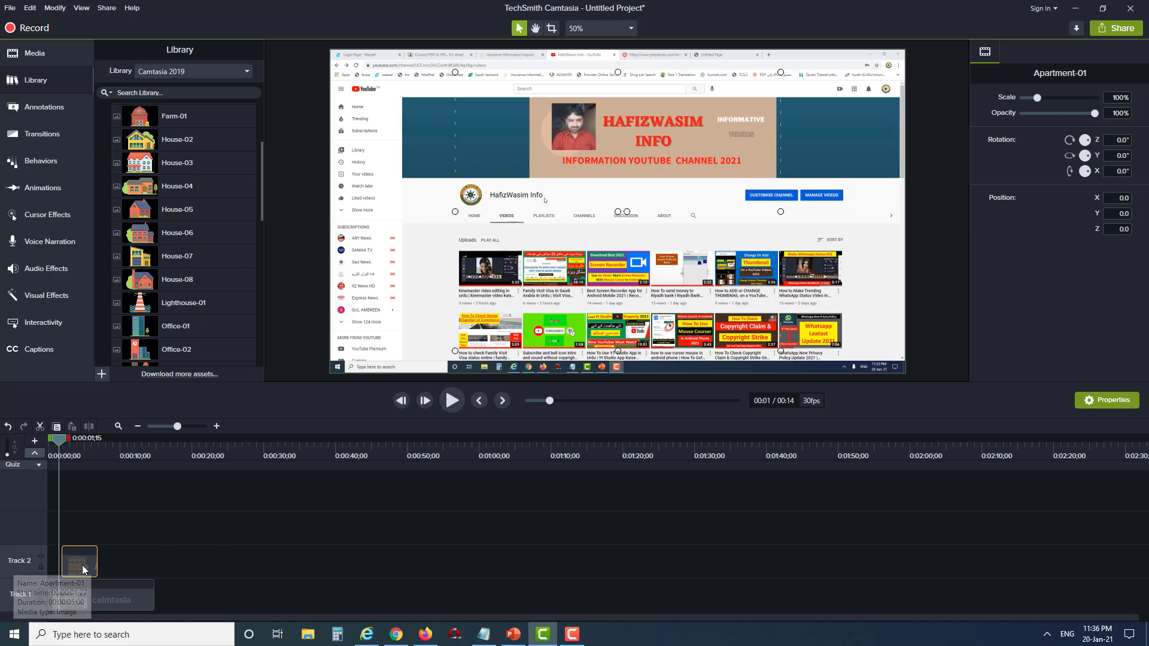
key(Delete)
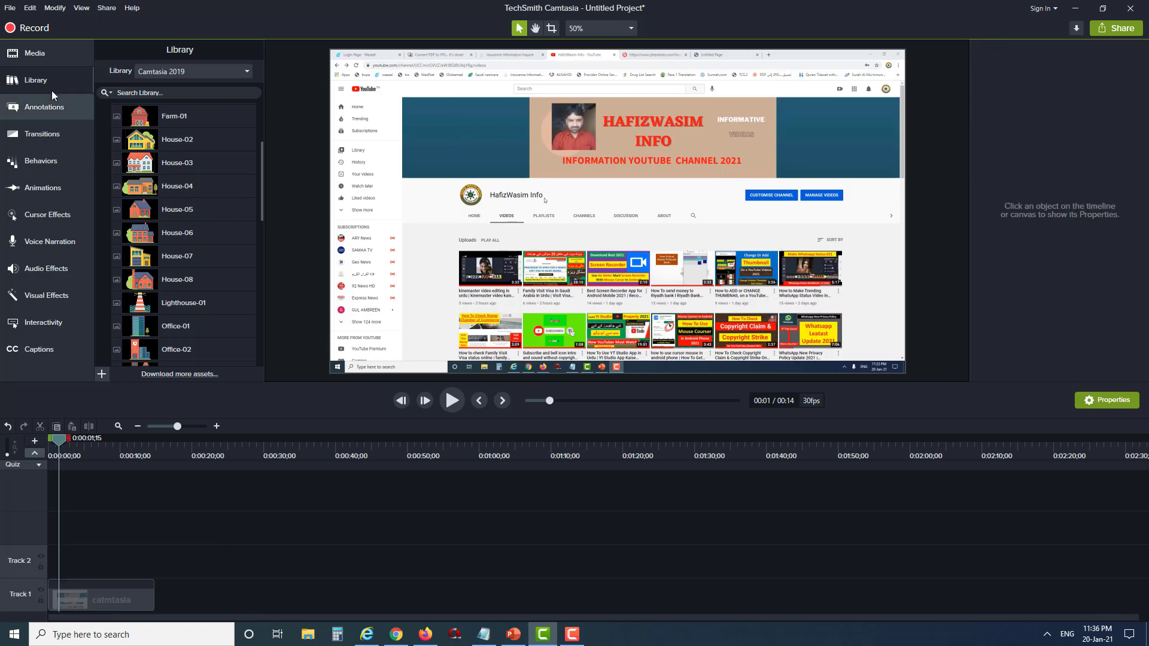
Delete the Apartment-01 image from the Media Bin
click(37, 79)
click(42, 59)
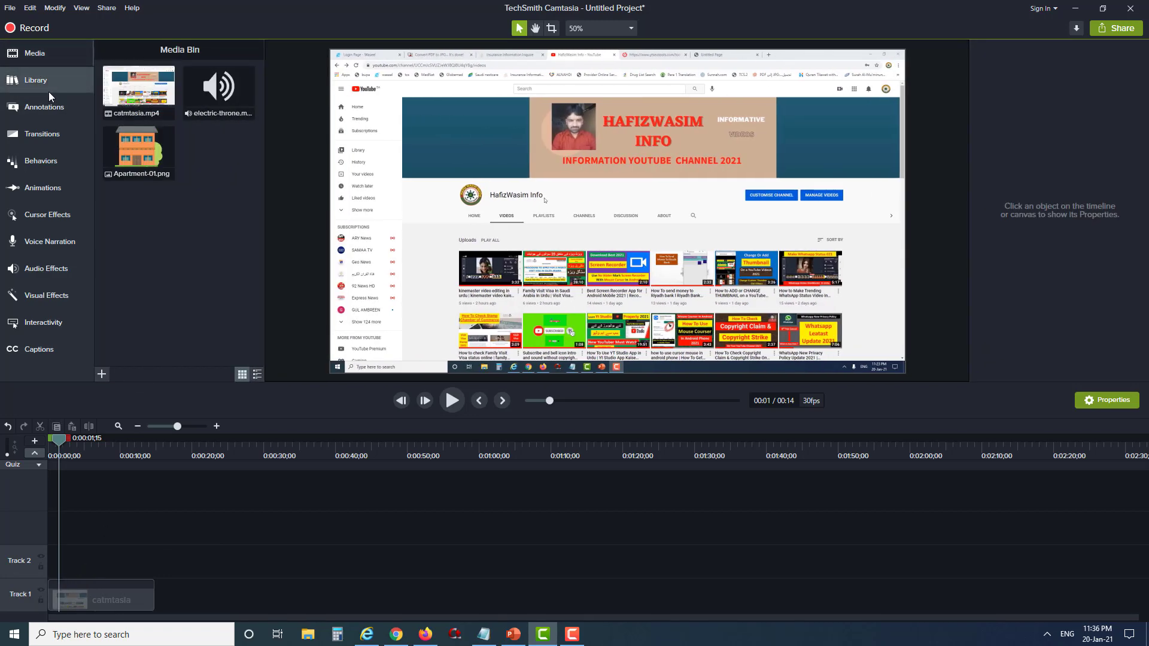
click(125, 158)
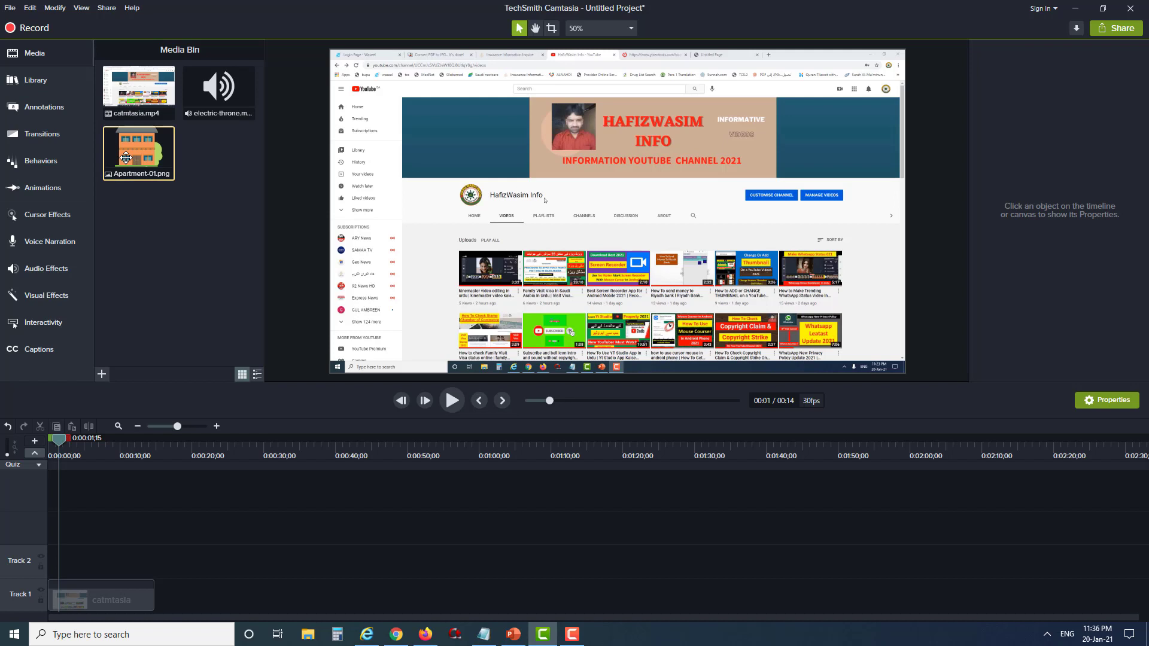
key(Delete)
Return to the Library, collapse the Icons folder and open the Intros folder
click(49, 85)
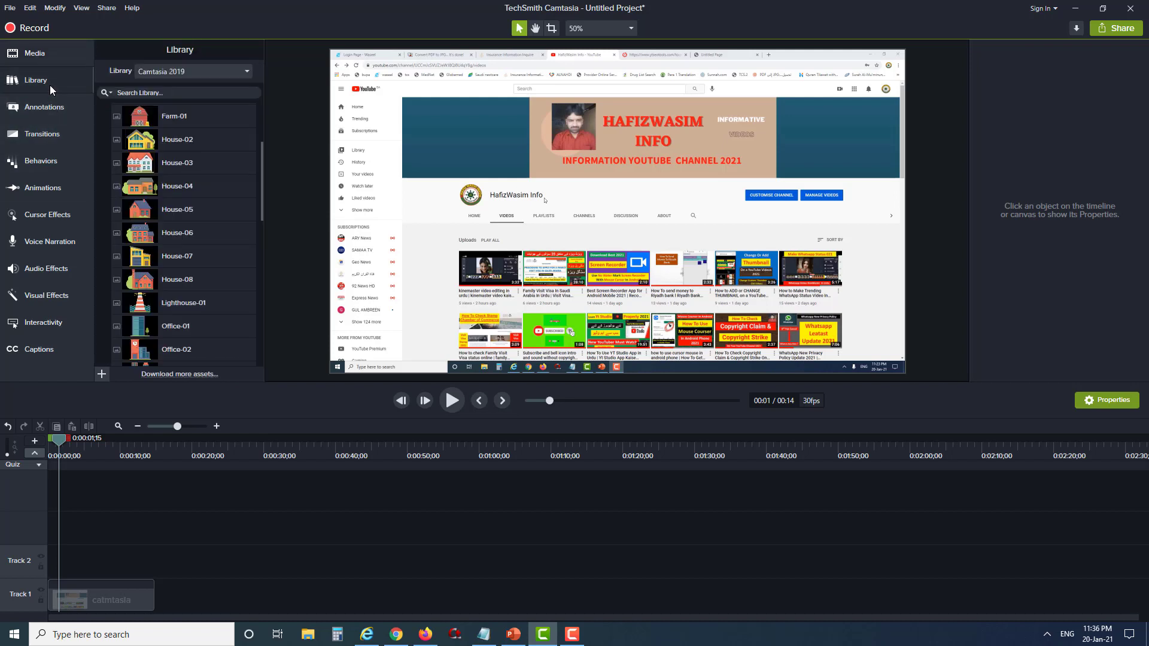
click(109, 92)
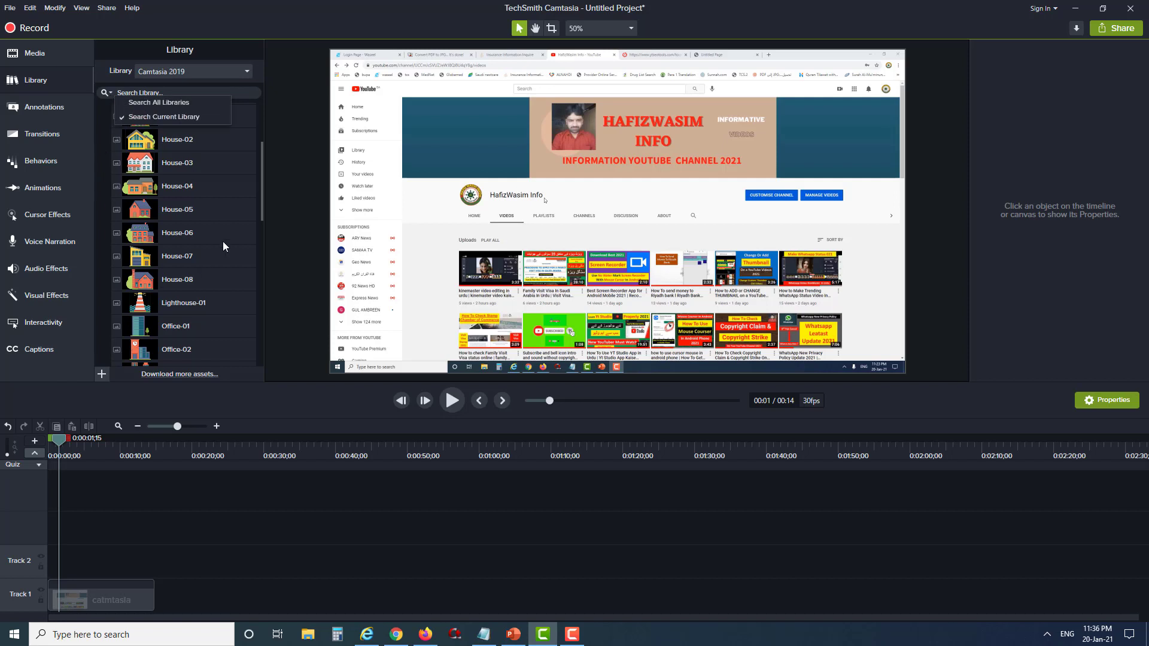
click(262, 180)
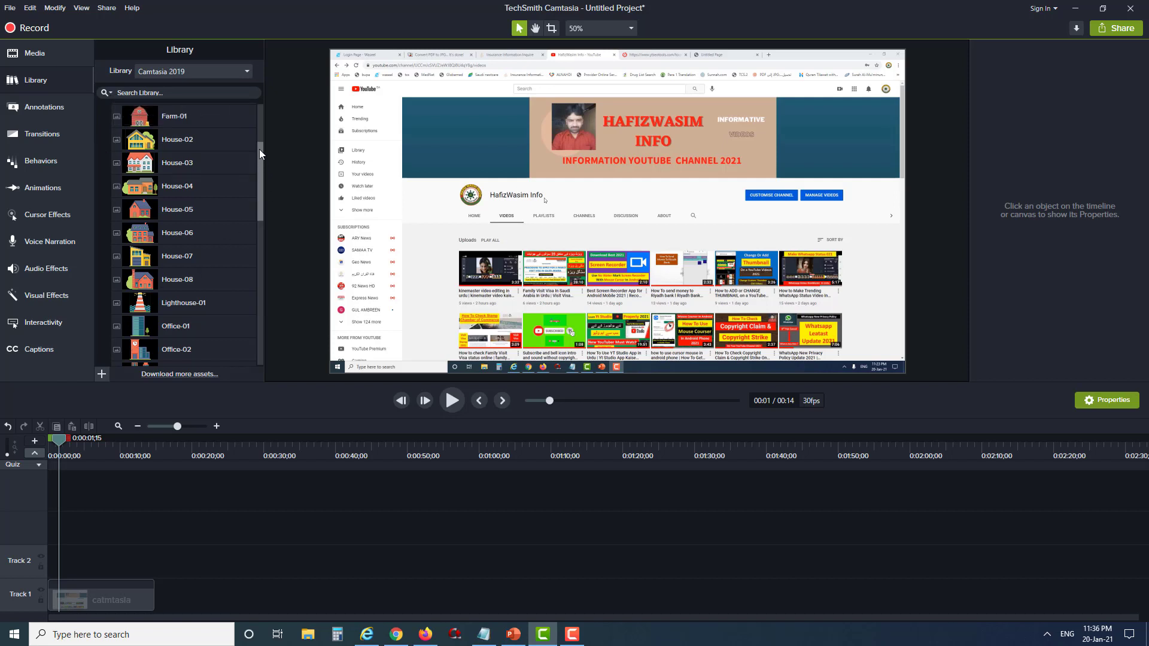
scroll(260, 149, up, 2)
scroll(257, 134, up, 2)
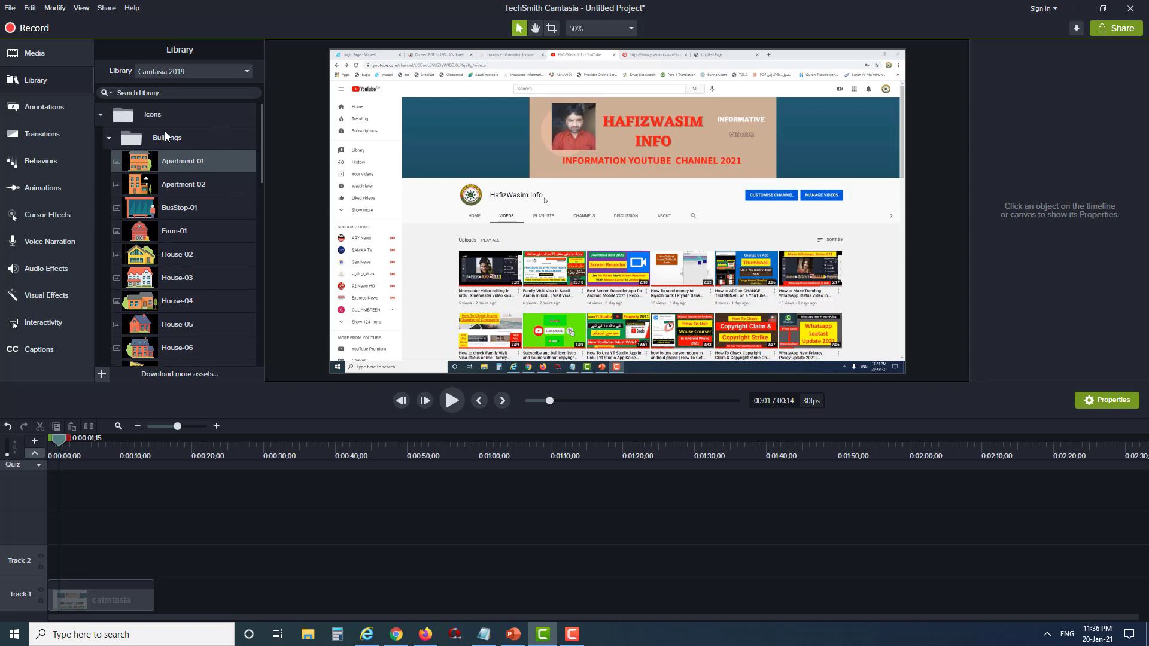
click(99, 116)
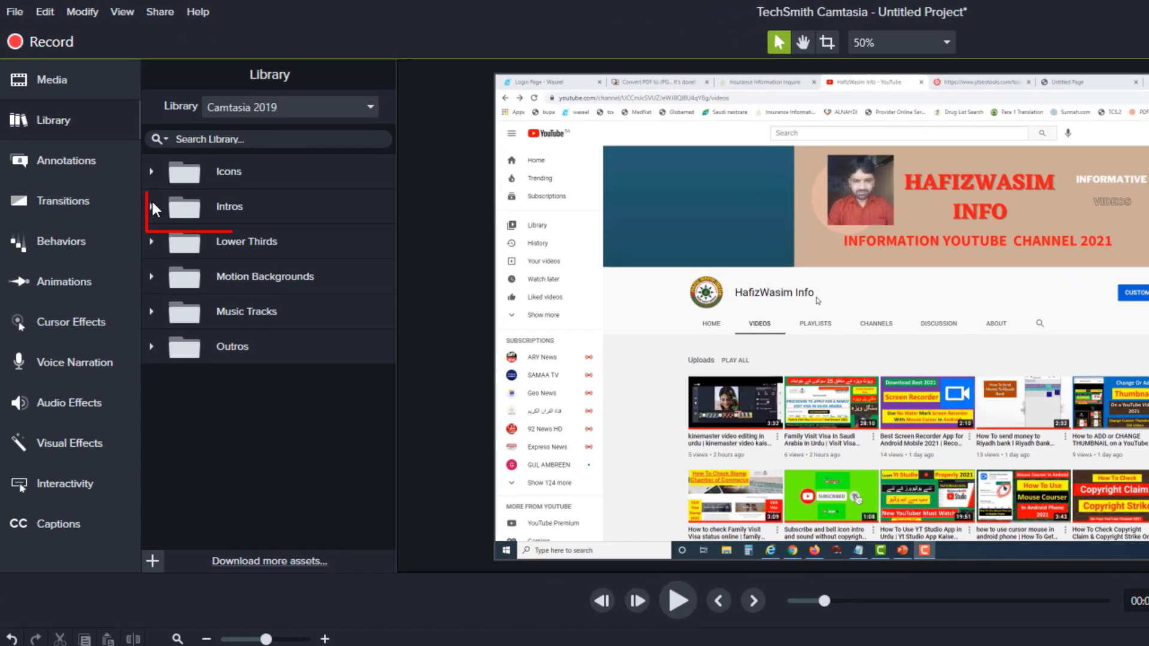
click(151, 203)
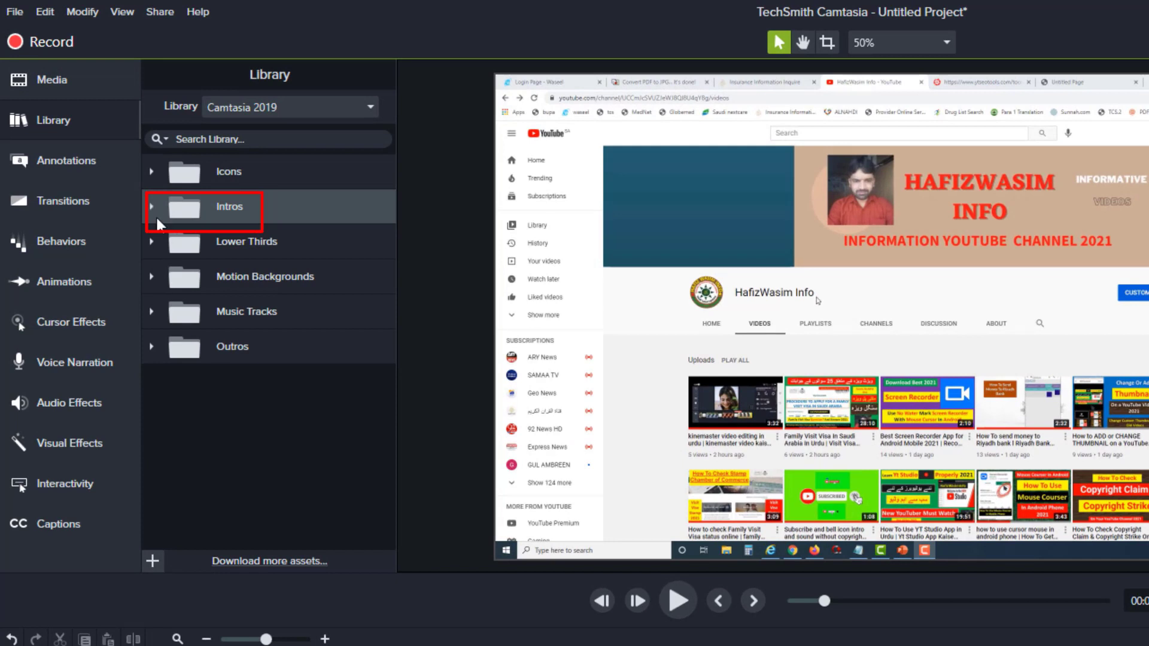
click(151, 205)
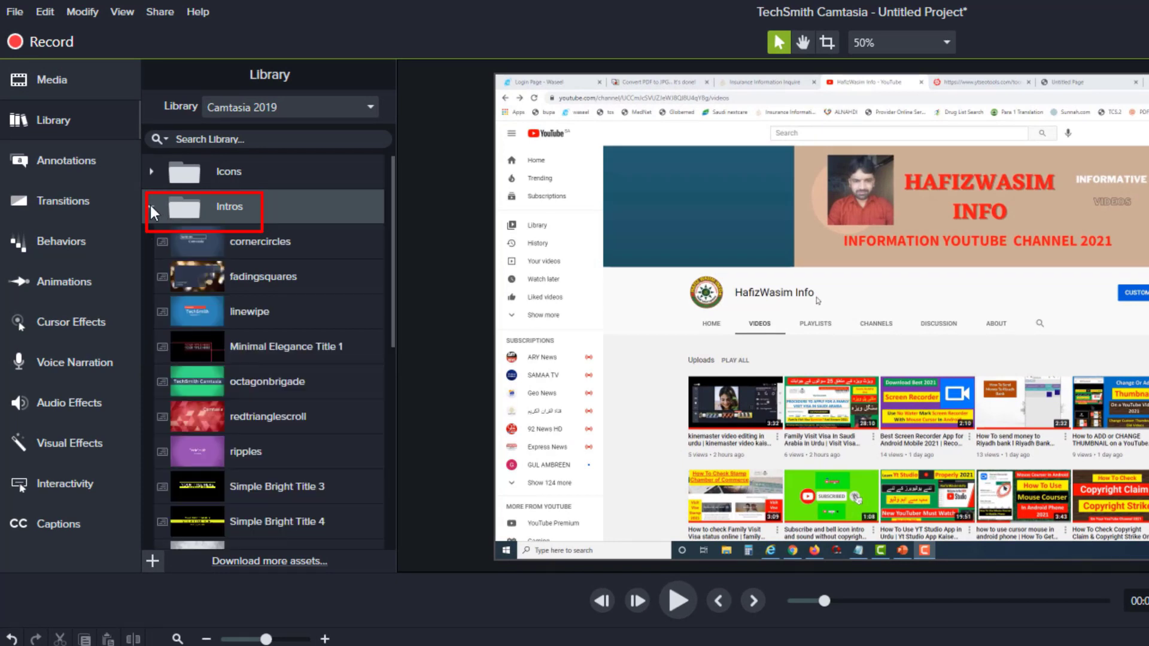
Browse the Intros assets and preview the spinningcomputer intro
scroll(269, 411, down, 3)
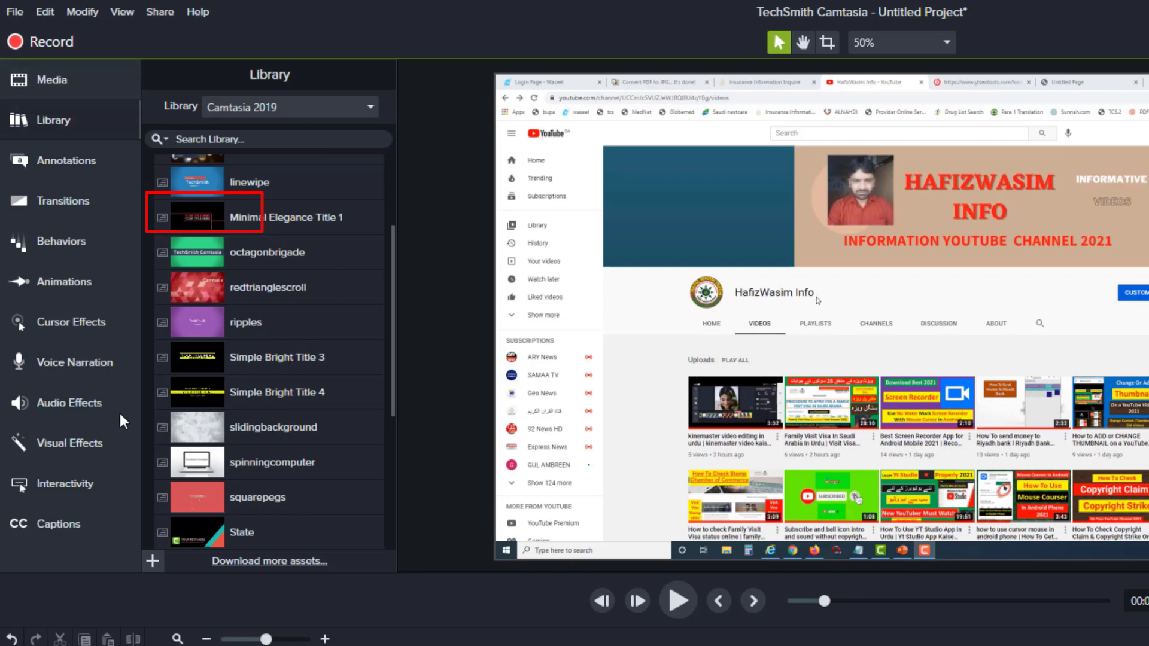
scroll(222, 301, up, 3)
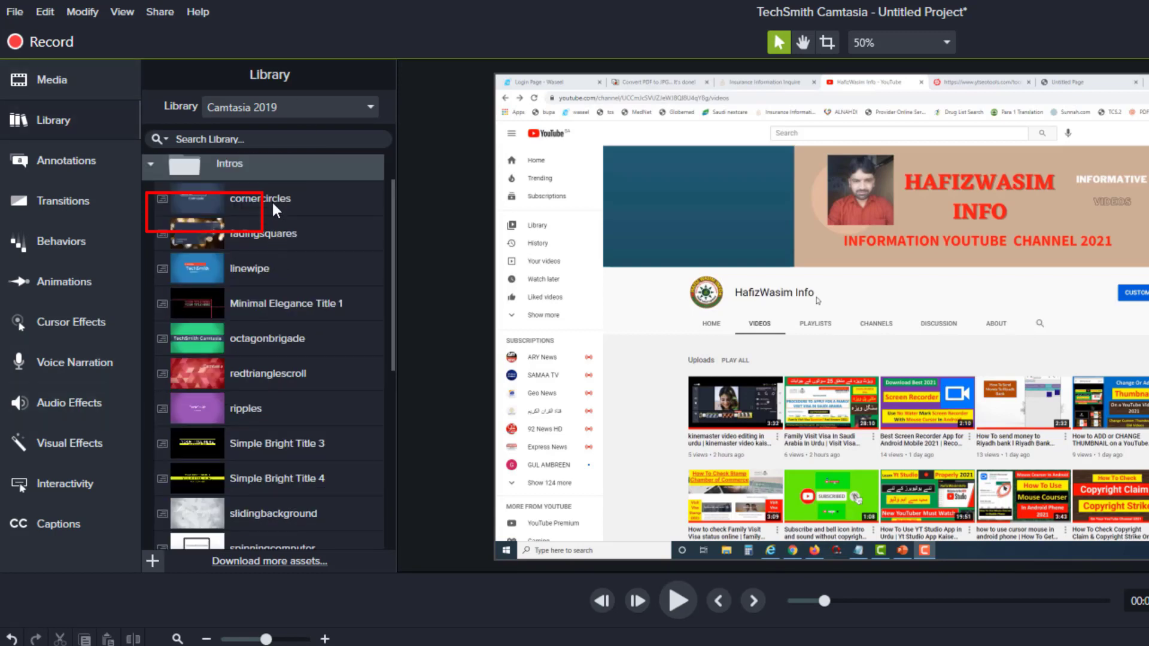
scroll(297, 412, down, 4)
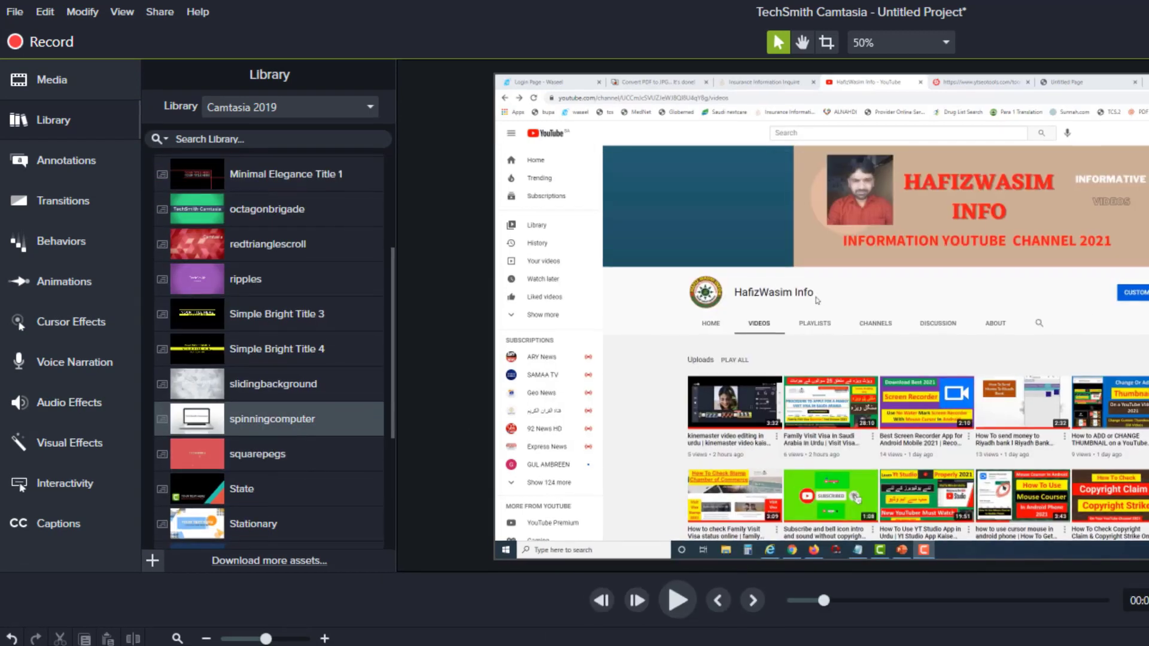
double_click(272, 418)
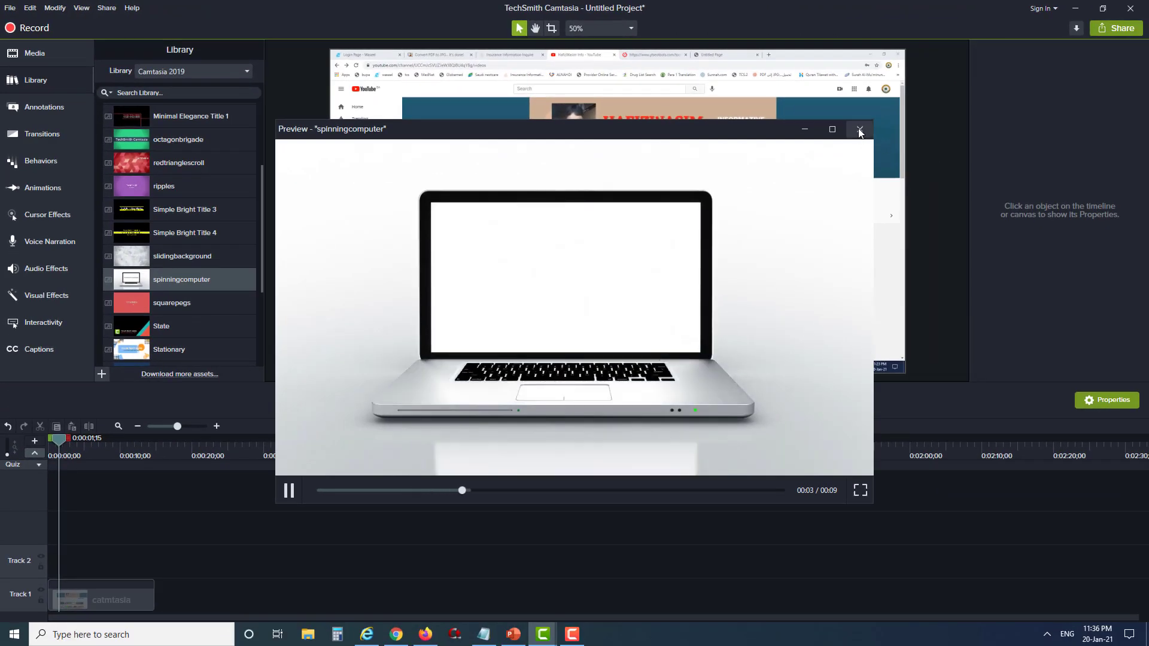
click(859, 130)
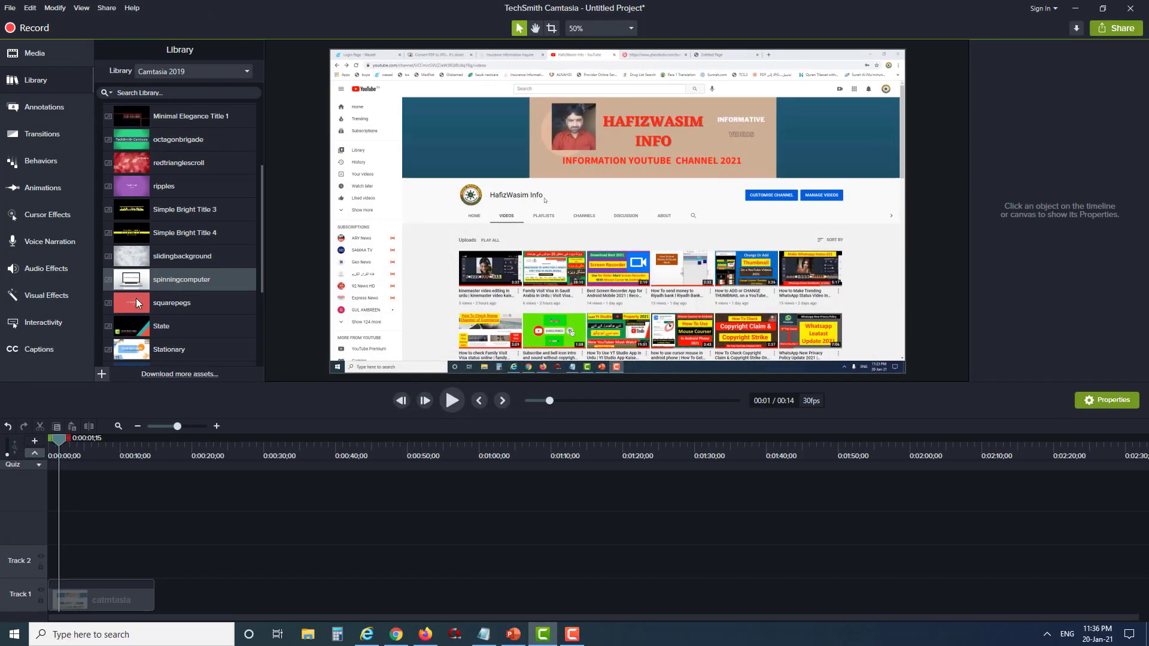
Add the spinningcomputer intro to the start of Track 2 and scrub the playhead to preview it
drag(178, 283, 27, 567)
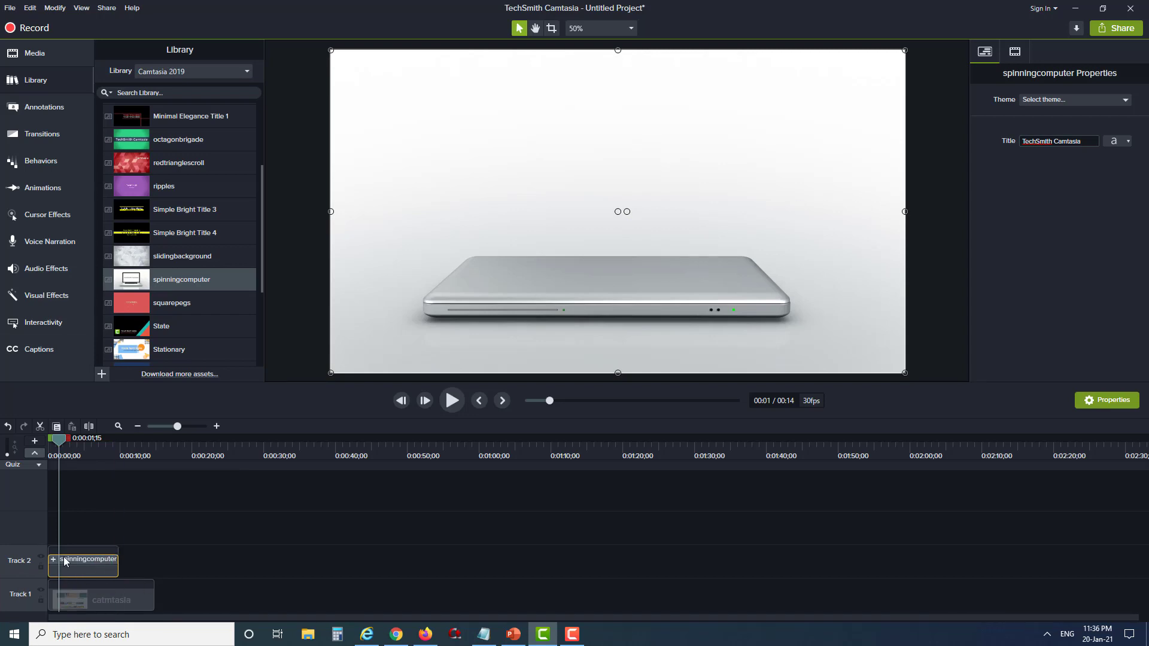
drag(57, 432, 85, 463)
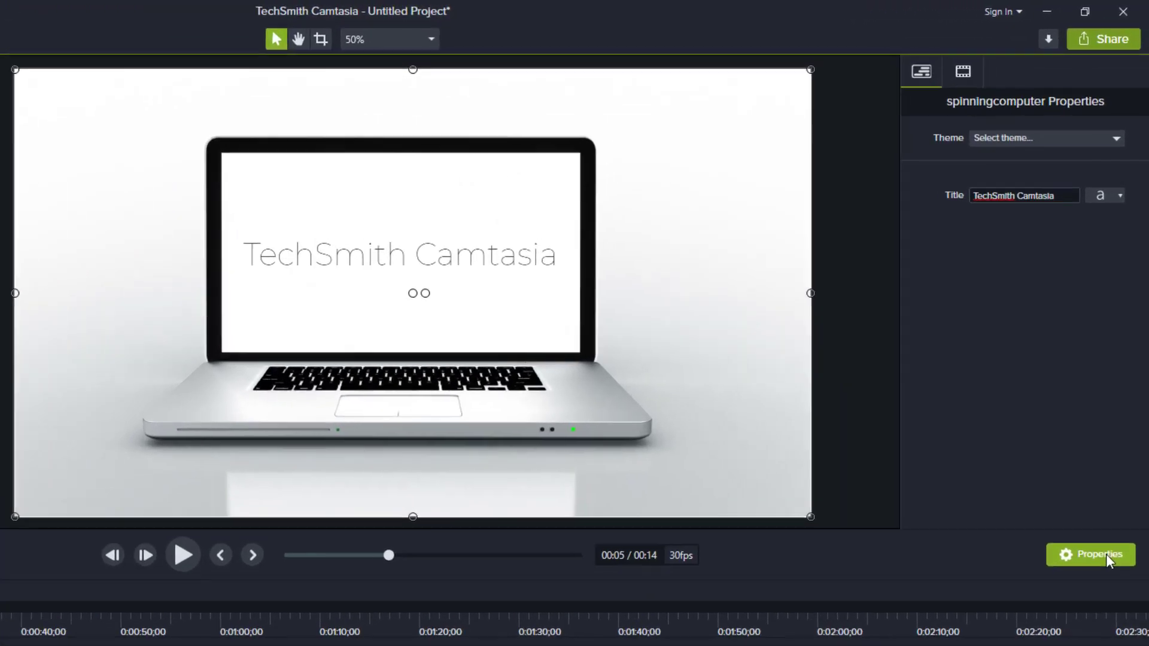
Change the intro's title text to HafizWasimInfo in its properties and expand the text options
click(1117, 401)
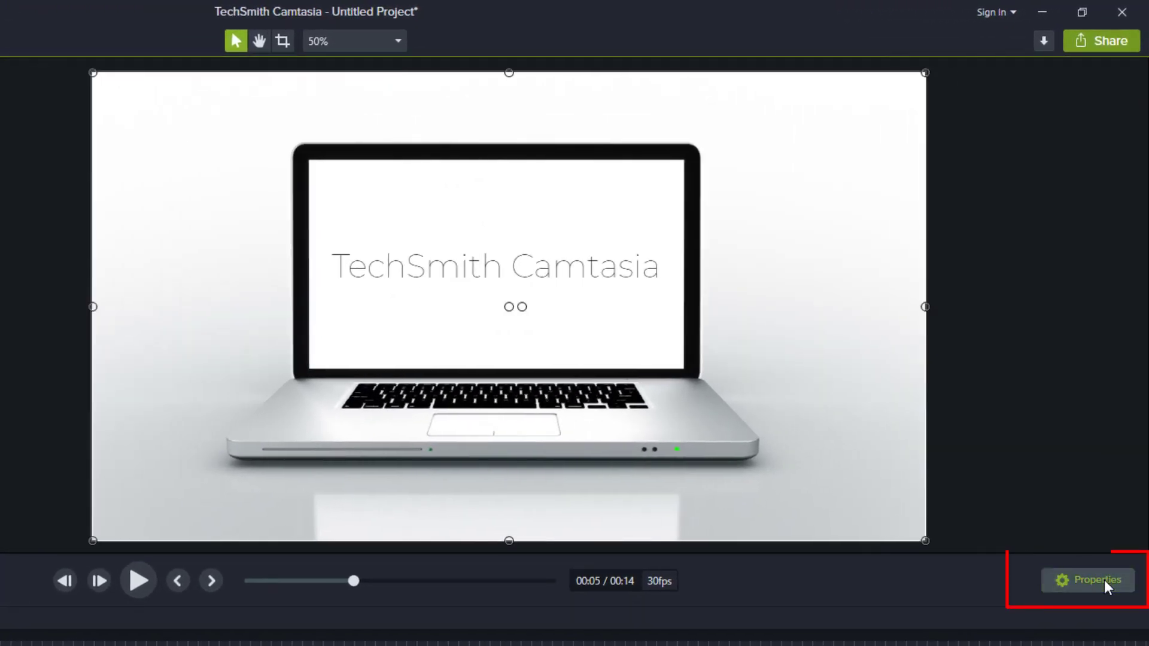
click(1108, 586)
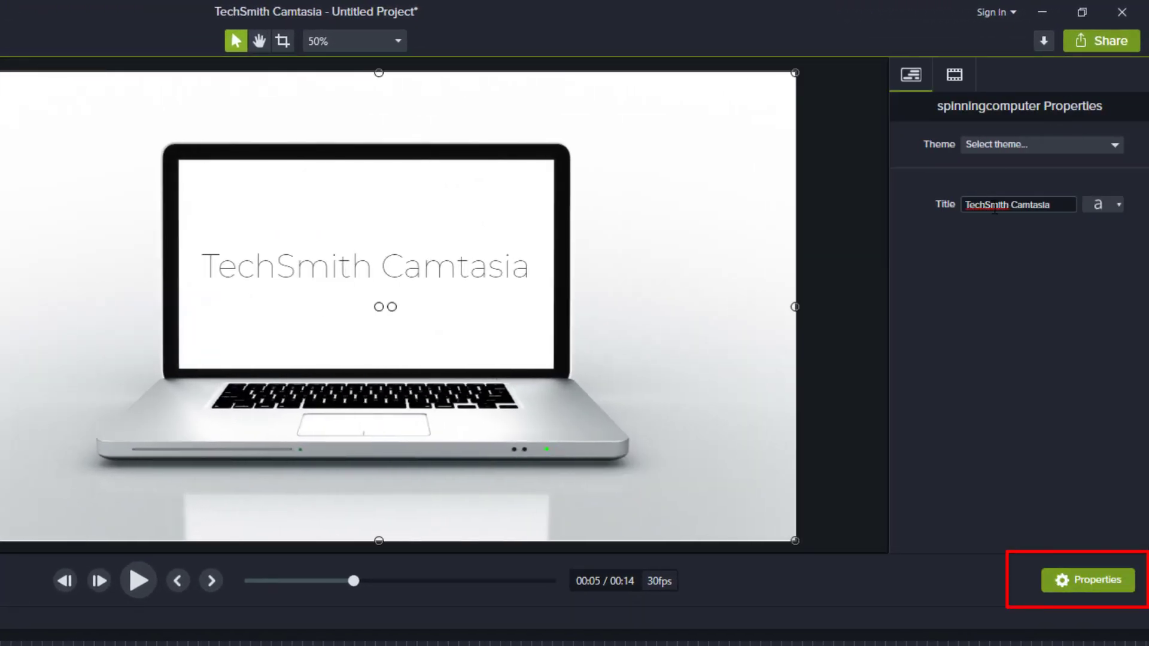
triple_click(995, 207)
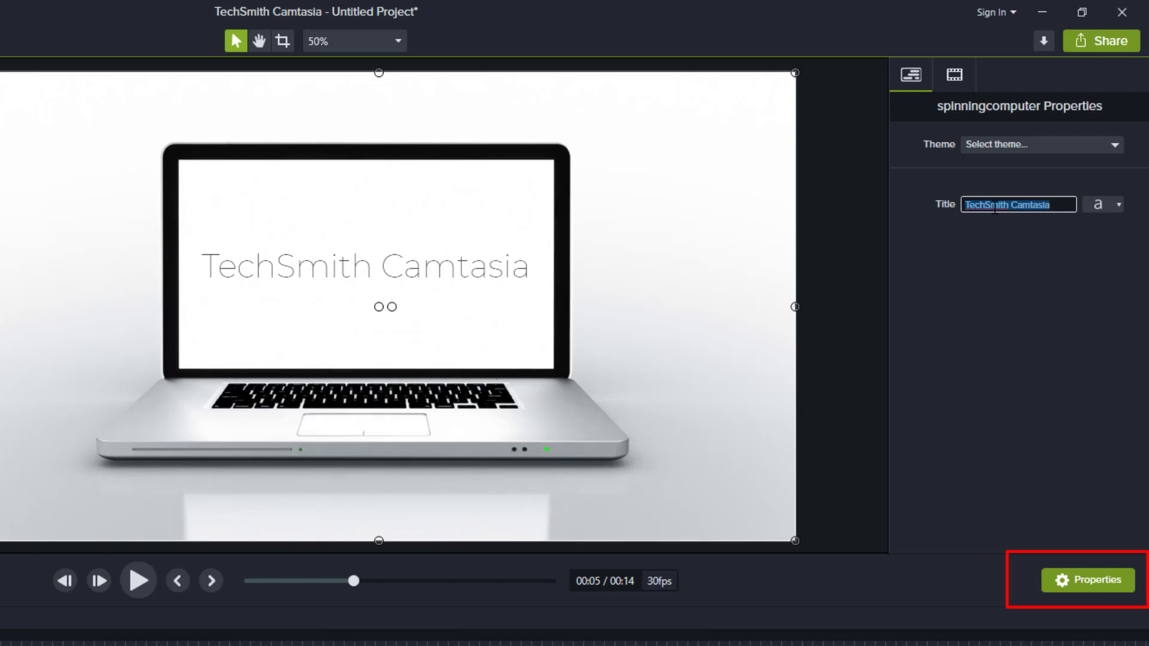
text(HafizWasimInfo)
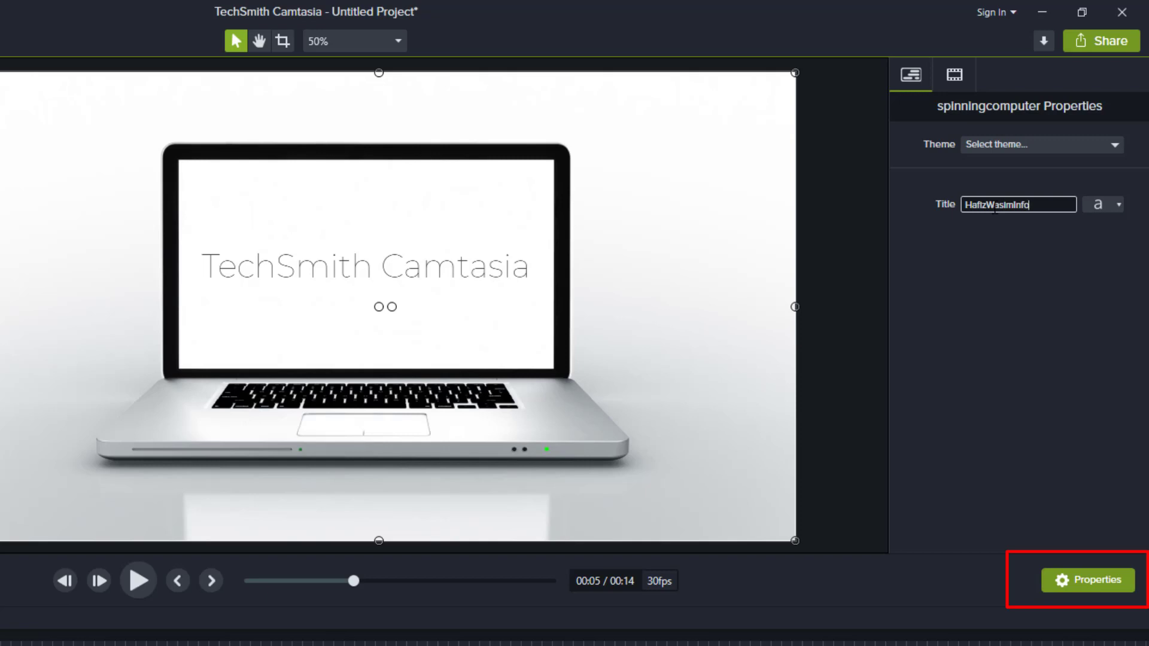
double_click(987, 205)
click(1118, 206)
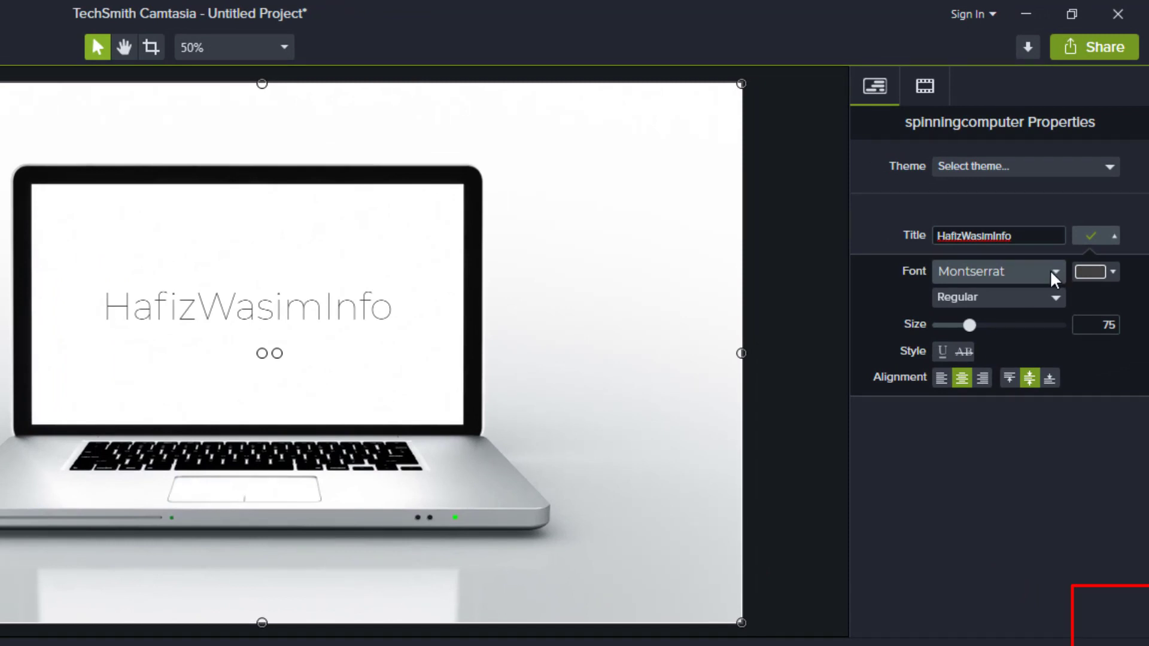
Set the title font to Arial Black with the Bold style
click(1048, 271)
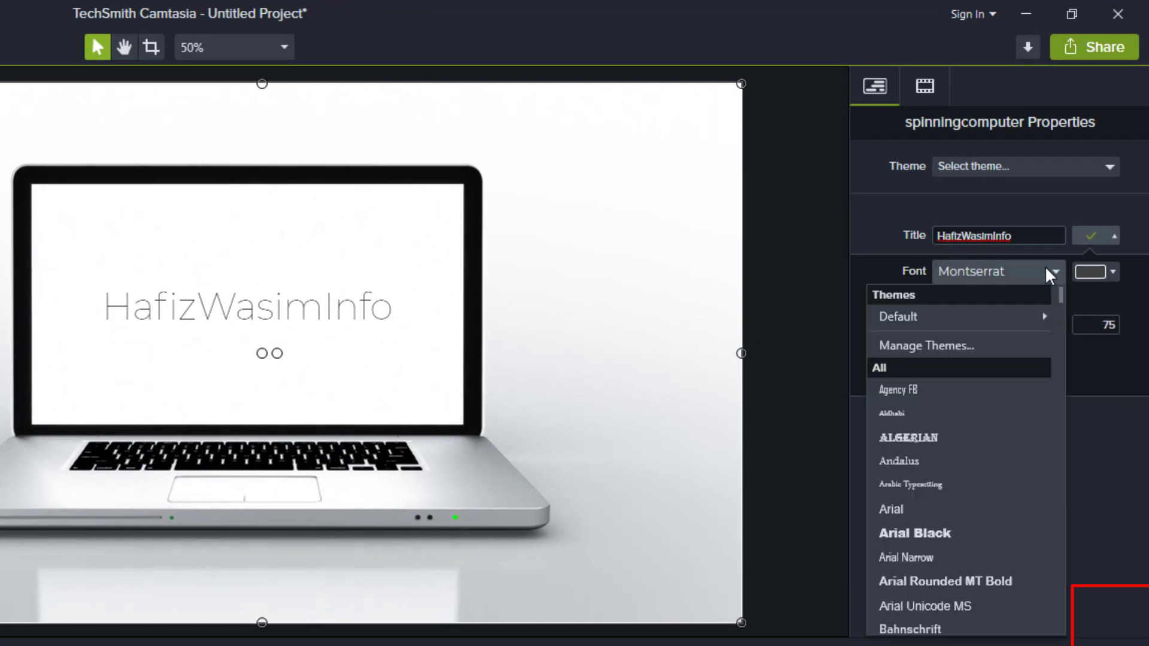
scroll(903, 503, down, 1)
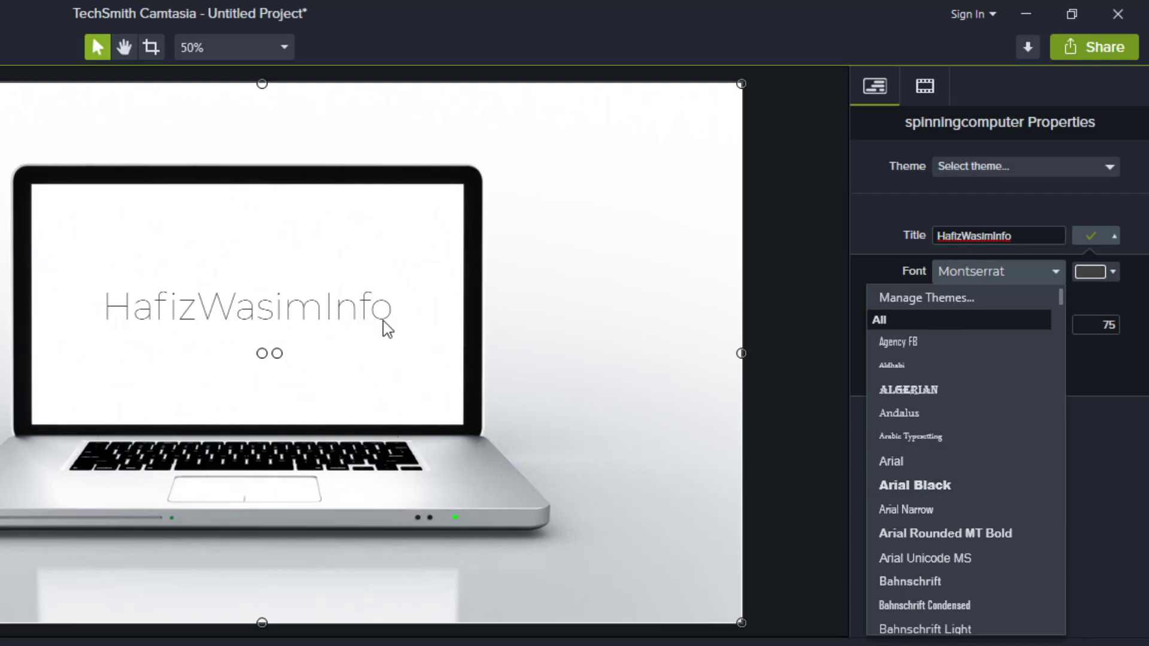
click(947, 498)
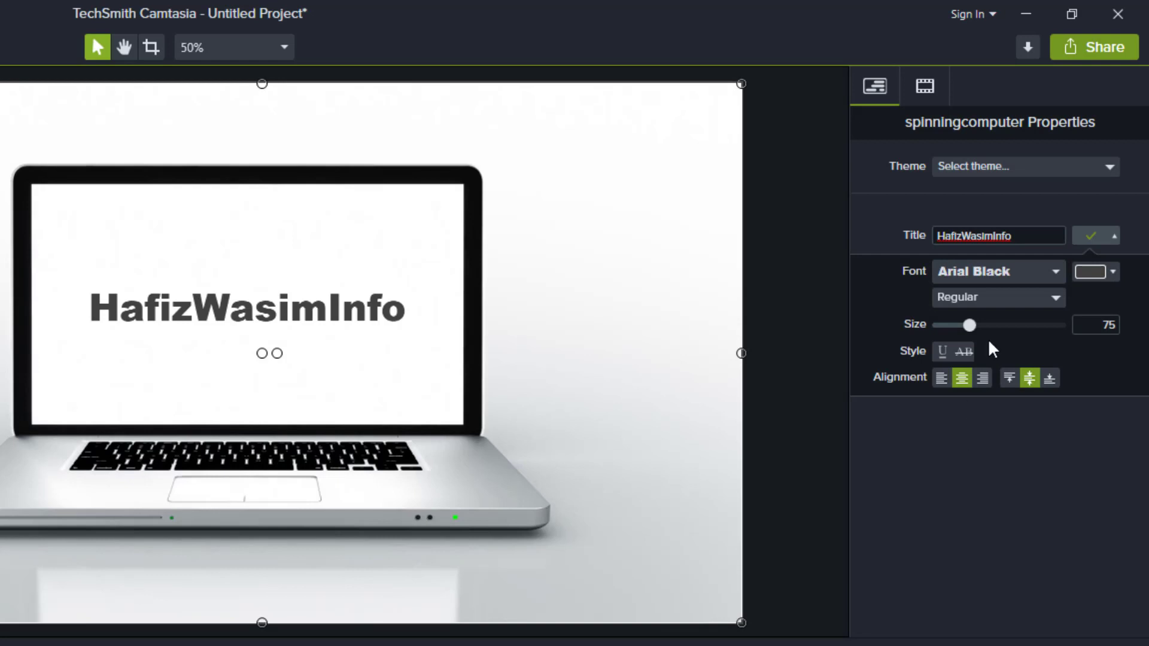
click(1011, 278)
scroll(957, 467, down, 3)
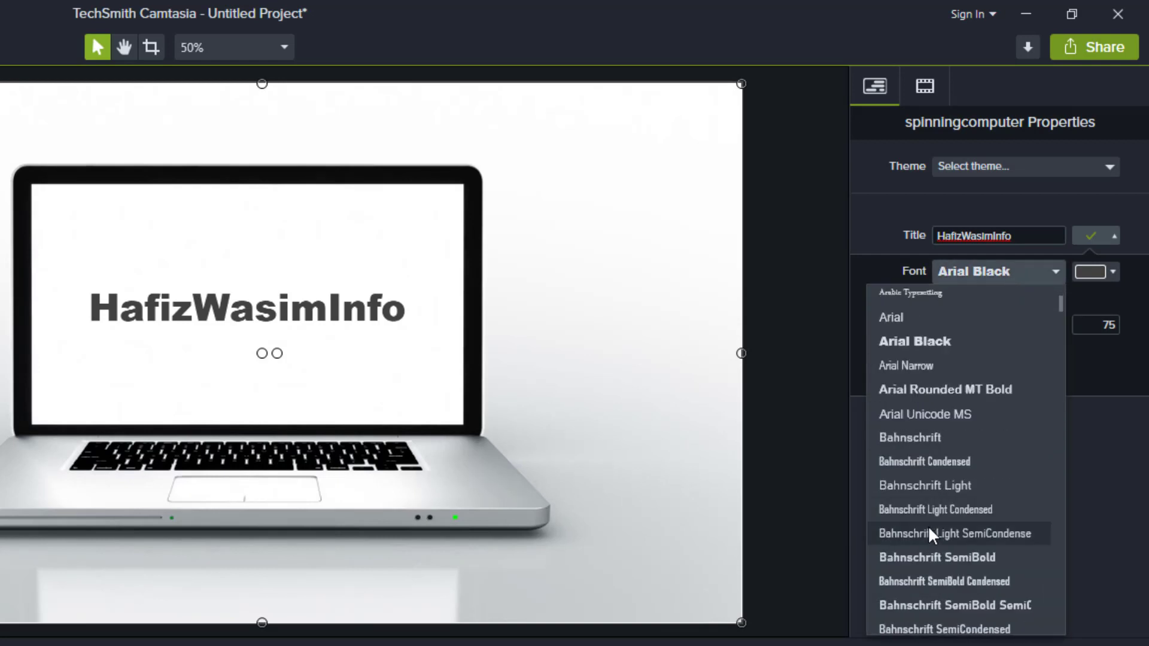
scroll(929, 535, down, 4)
scroll(945, 508, up, 1)
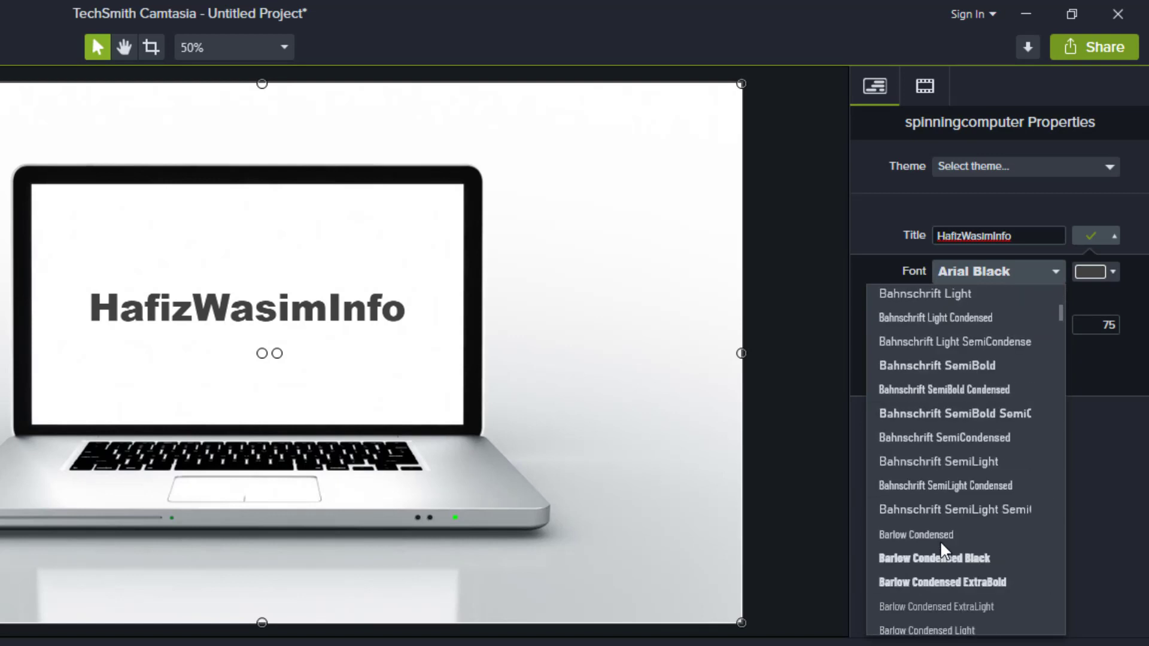
scroll(941, 551, up, 5)
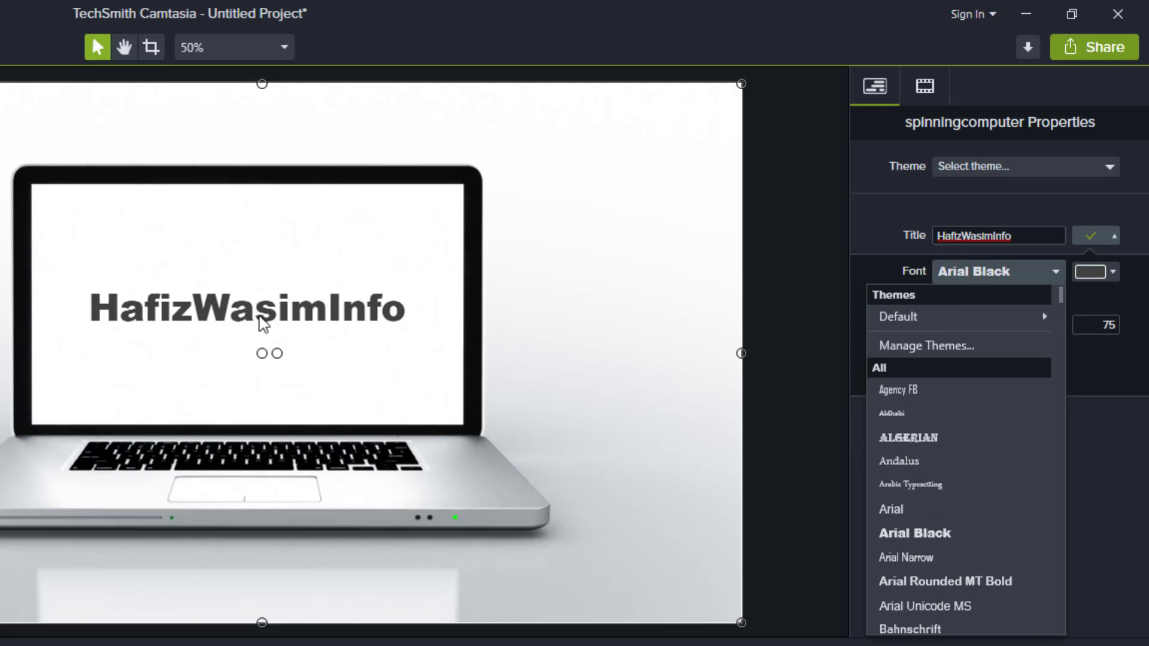
click(1102, 500)
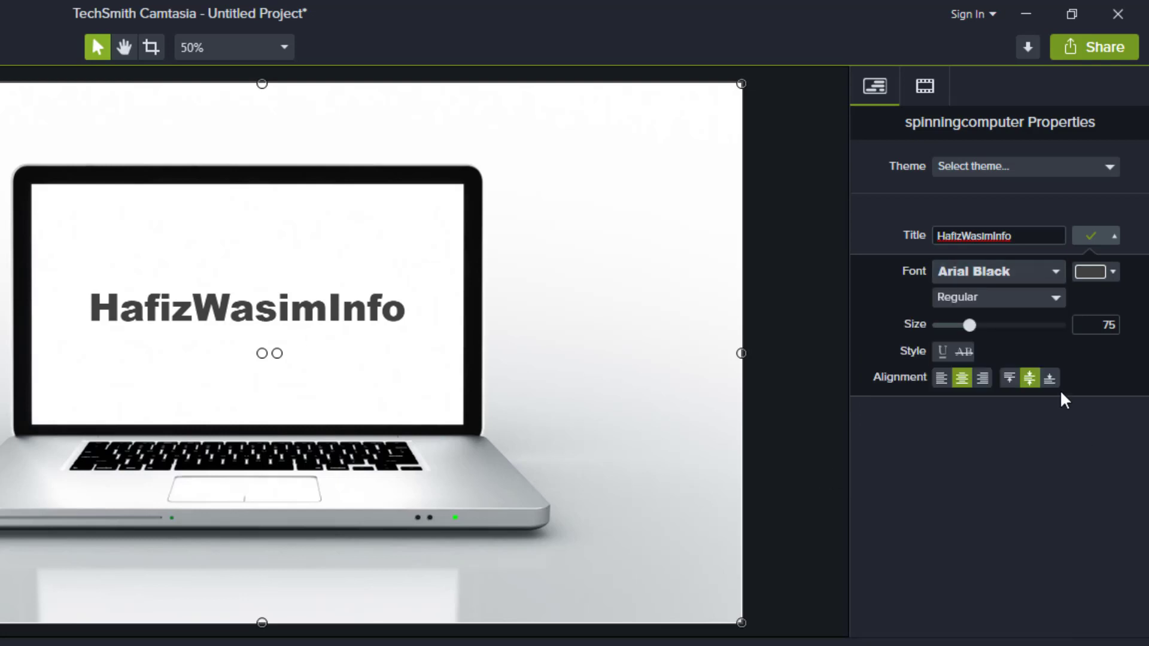
click(1051, 298)
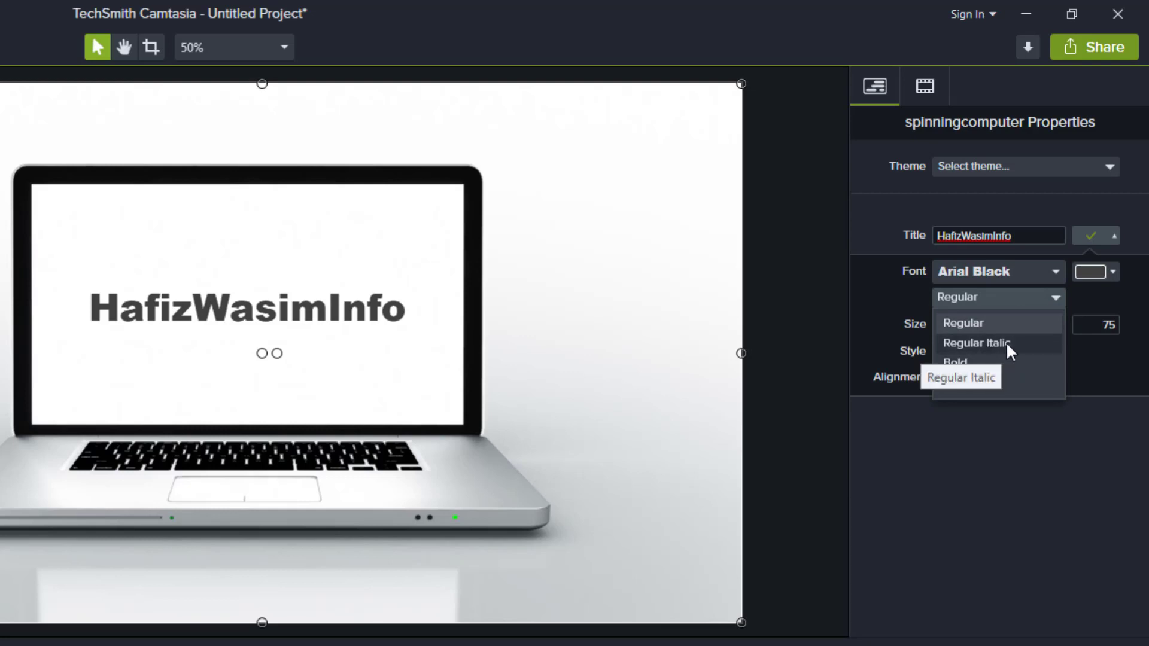
click(979, 366)
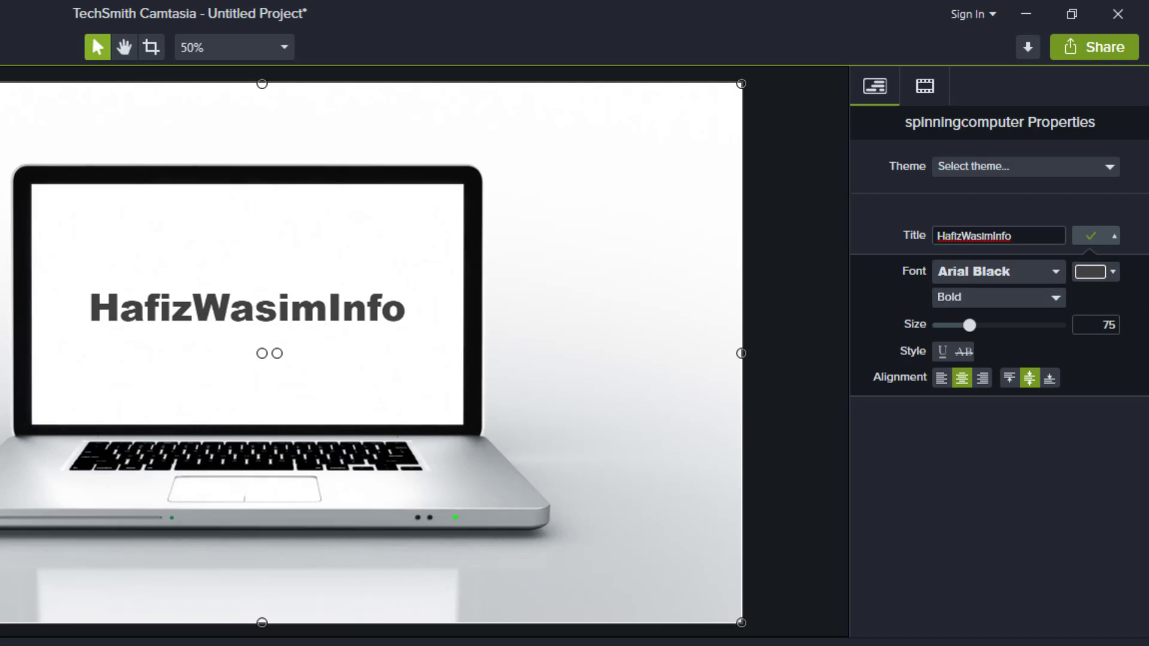
Try a red and then an olive green swatch colour for the intro title text
click(1113, 275)
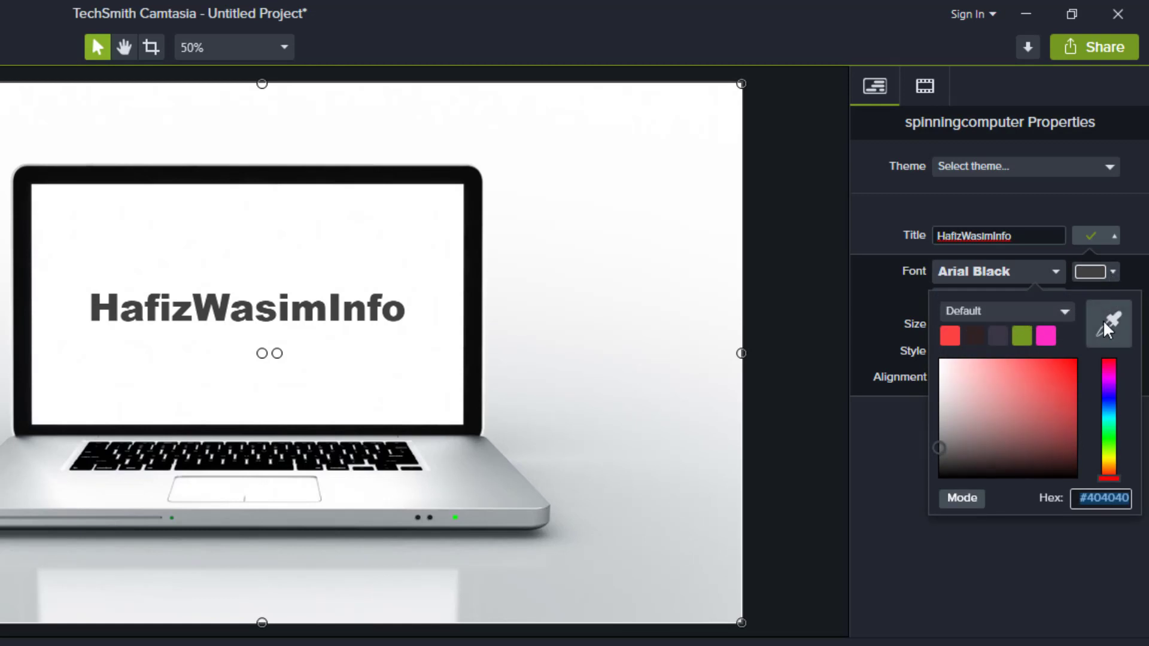
click(950, 337)
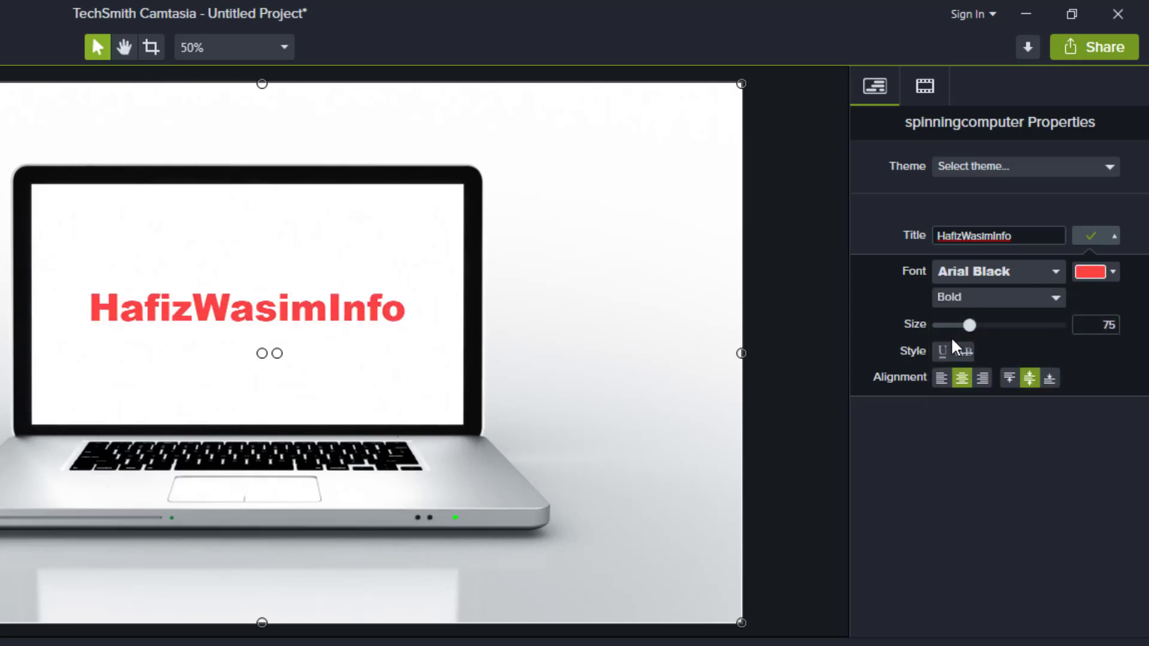
click(1109, 272)
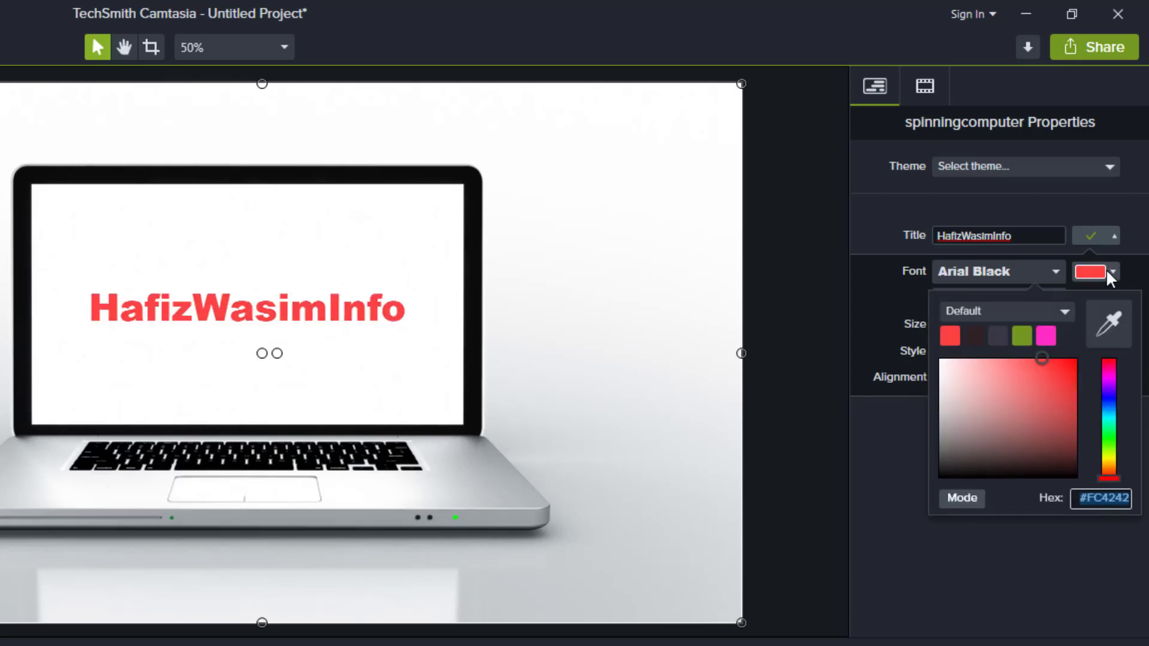
click(1054, 391)
click(1027, 337)
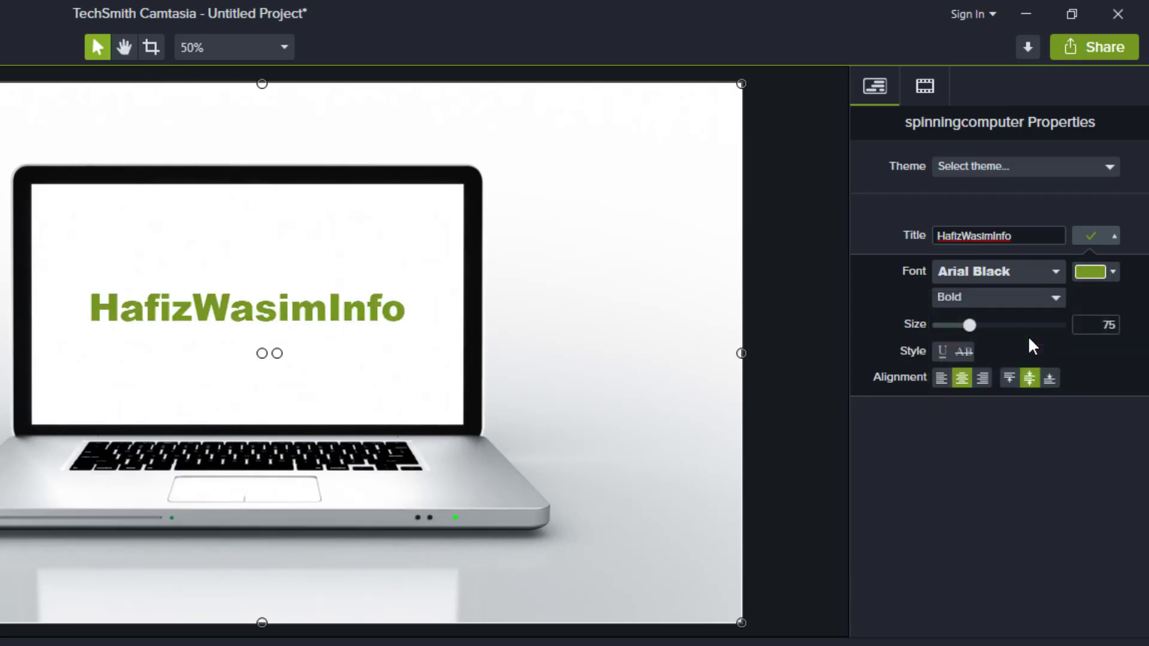
Pick a bright green title colour, #1DCC19, using the colour gradient and hue slider
click(1112, 273)
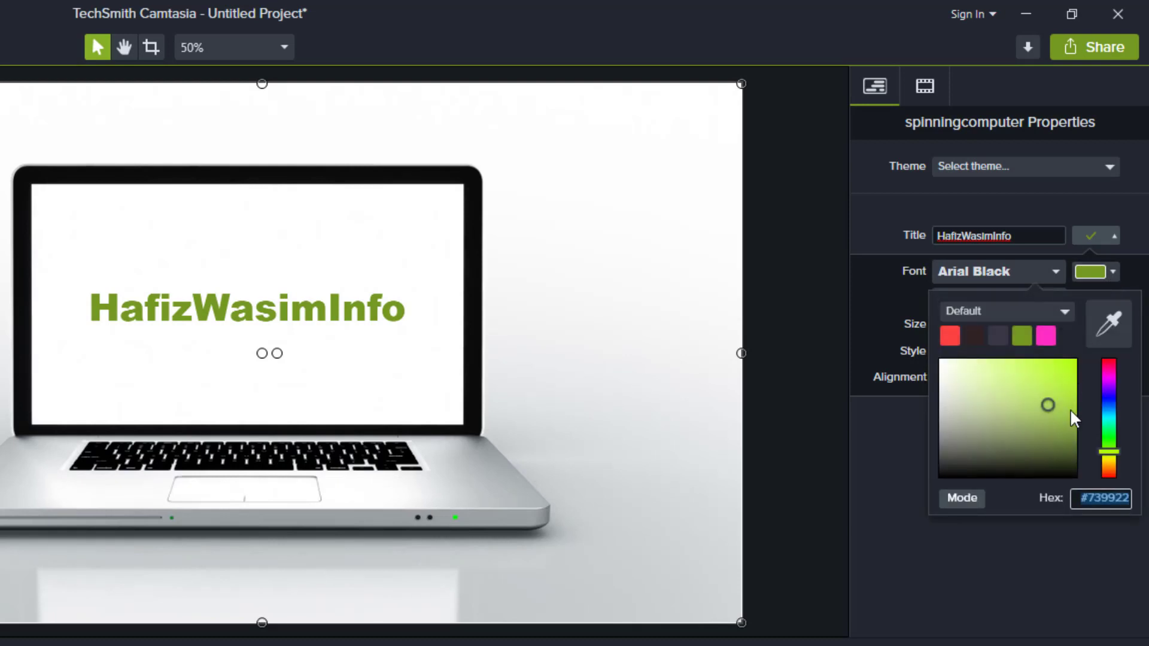
click(944, 373)
click(957, 416)
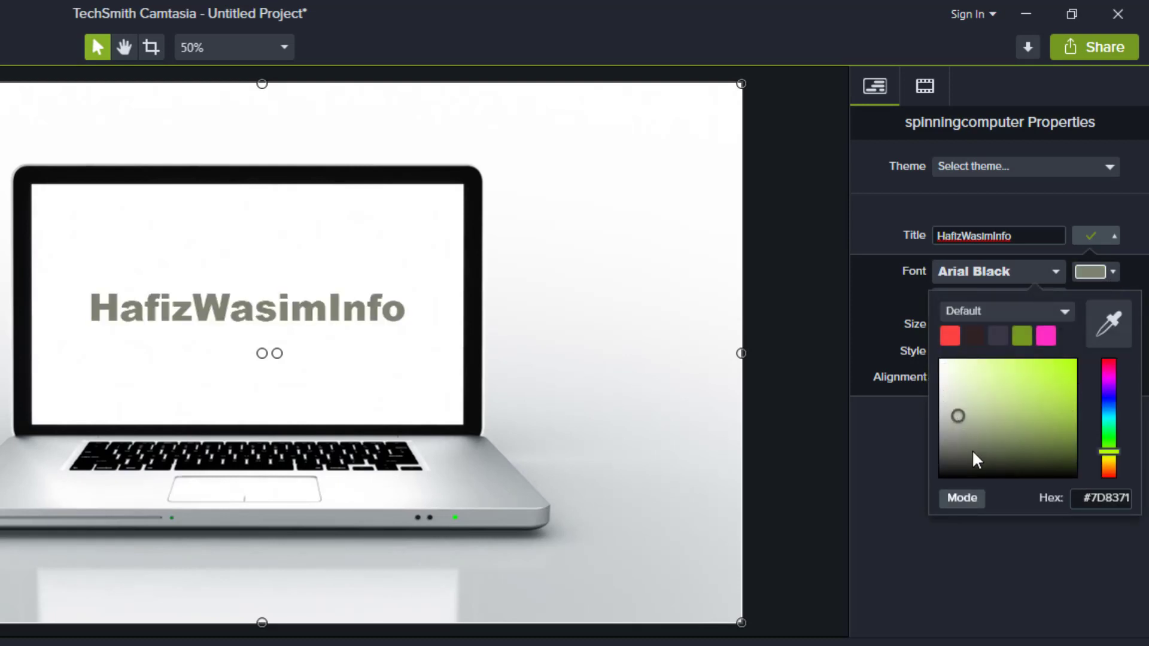
click(976, 459)
click(1057, 469)
click(1065, 436)
click(1062, 381)
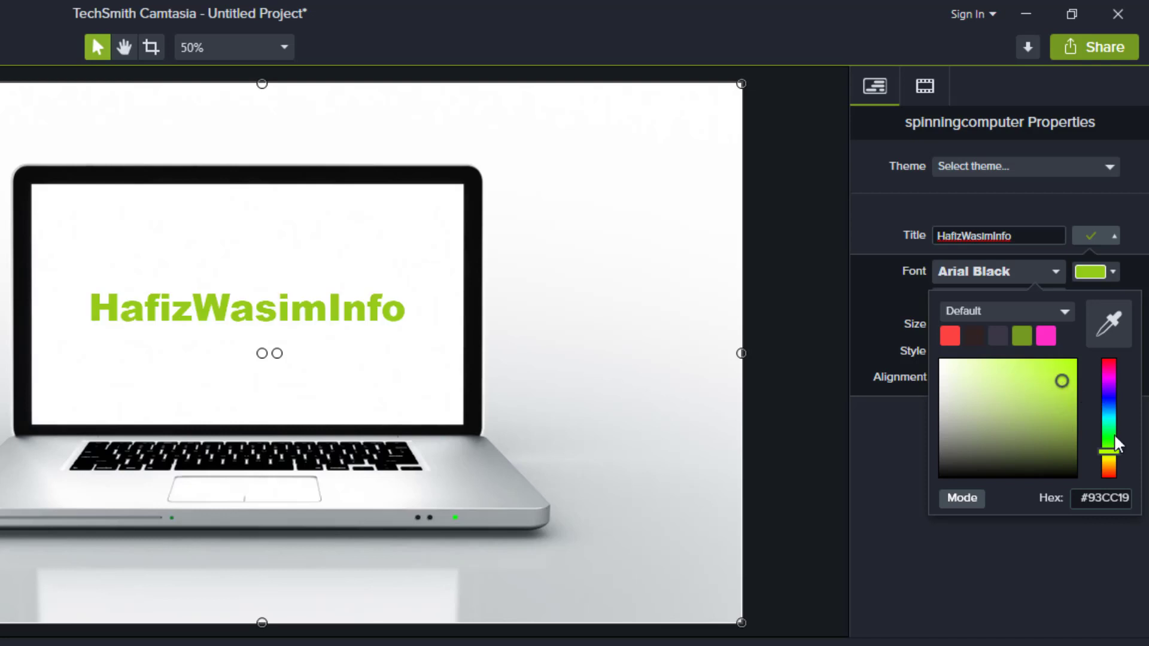
click(1109, 447)
click(1111, 424)
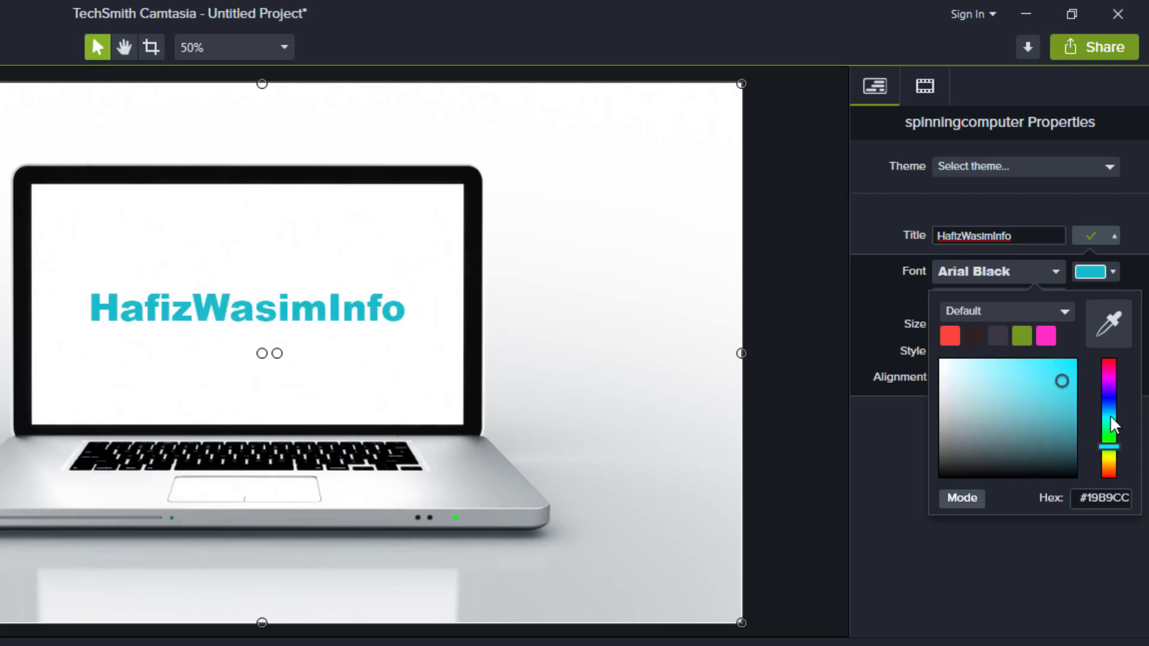
click(1110, 450)
click(1111, 440)
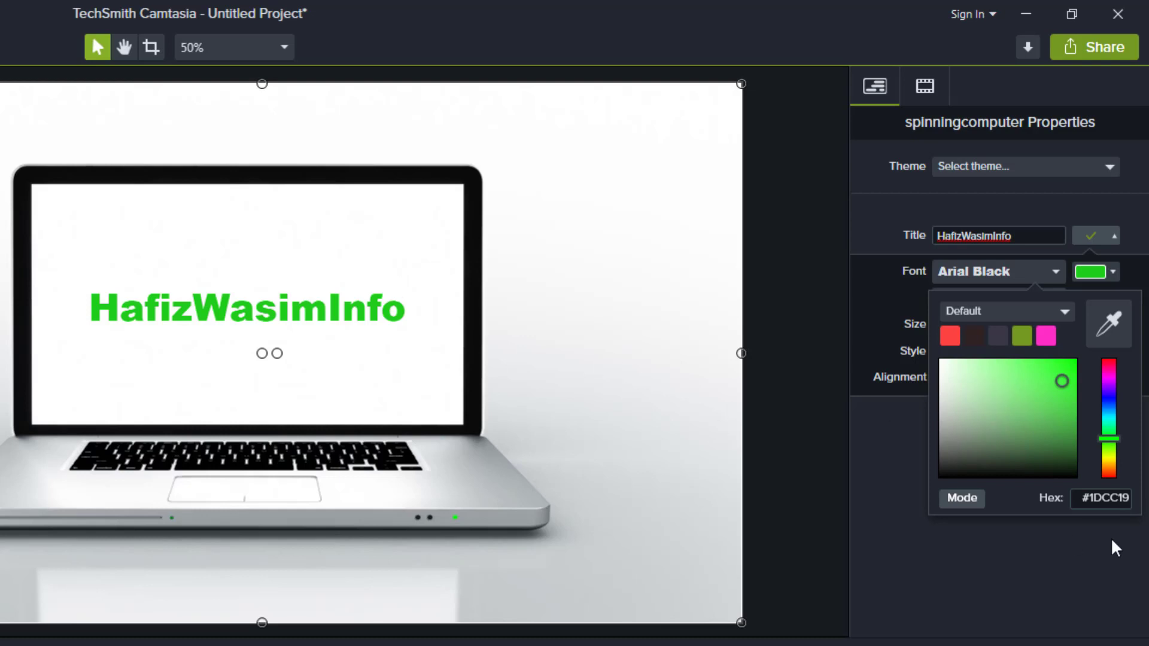
click(886, 456)
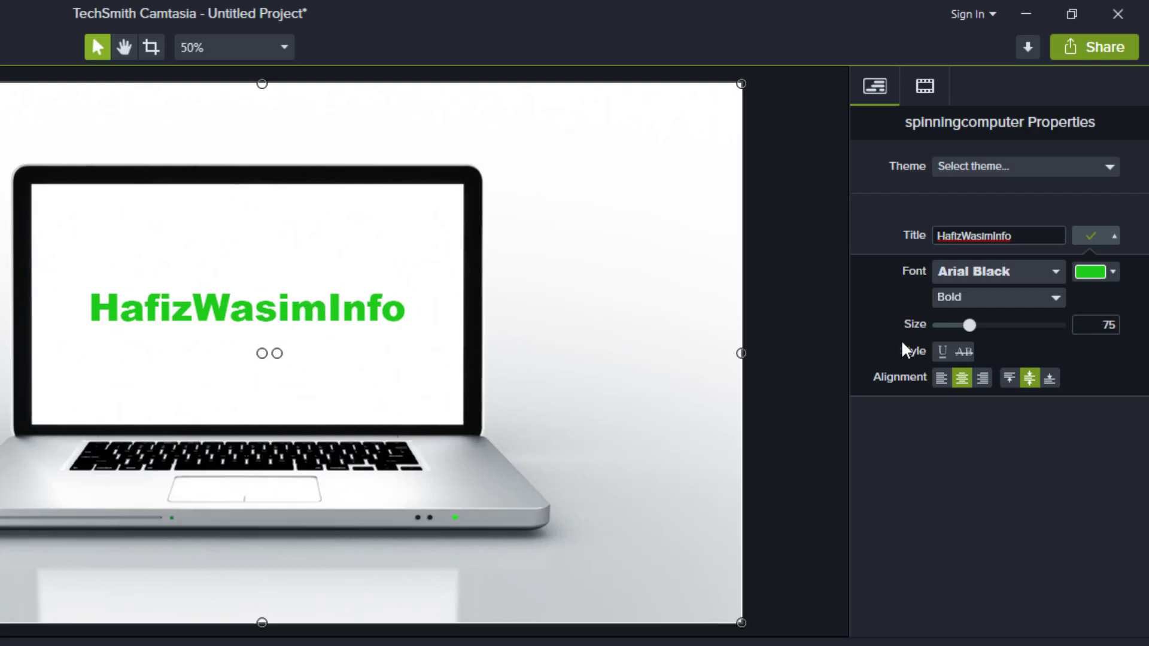
Set the title size to 55 with the size slider
mouse_move(969, 325)
mouse_down()
mouse_move(1046, 329)
mouse_move(940, 329)
mouse_move(1016, 329)
mouse_move(987, 331)
mouse_up()
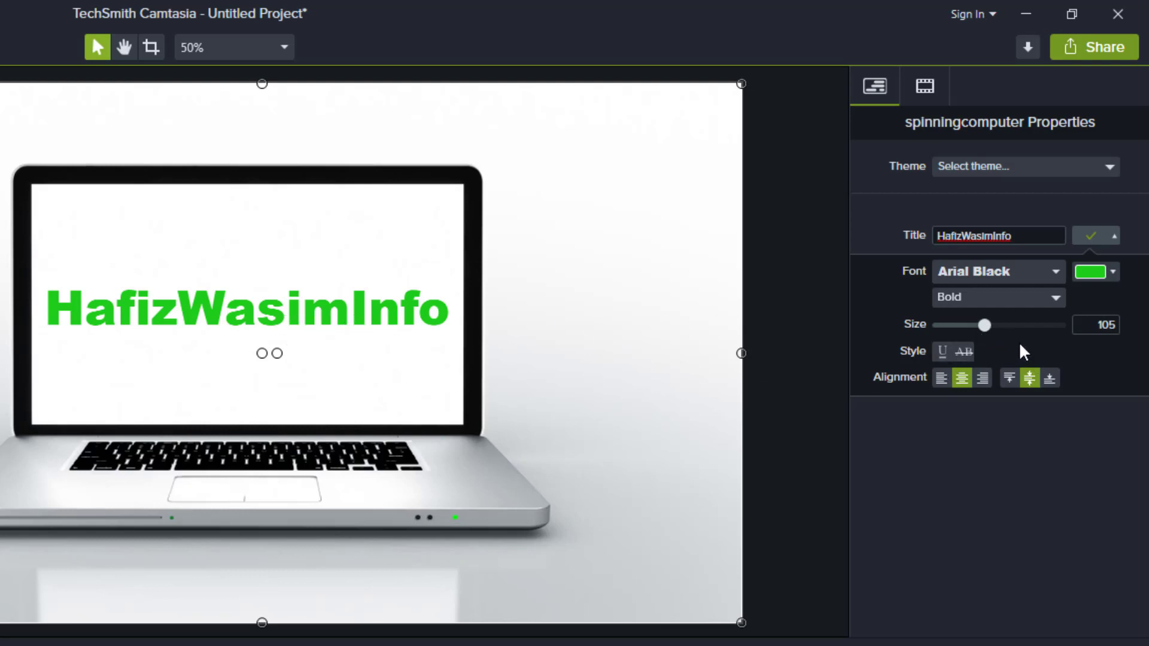
drag(987, 326, 961, 326)
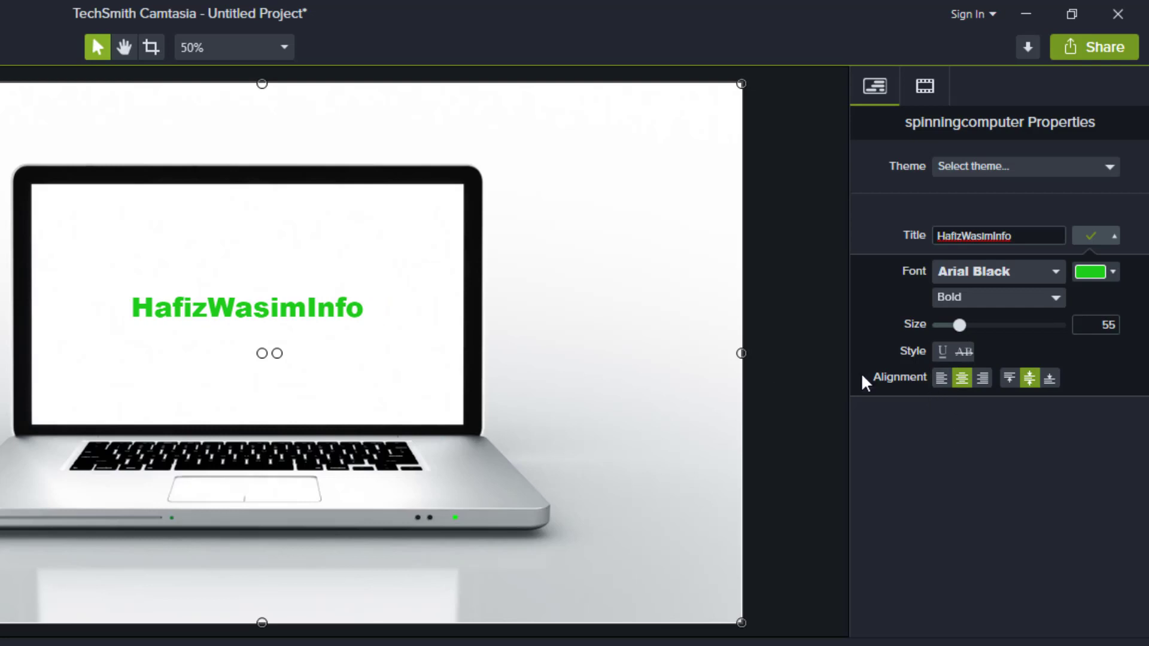
Apply the underline style to the title, trying the strikethrough toggle along the way
click(942, 351)
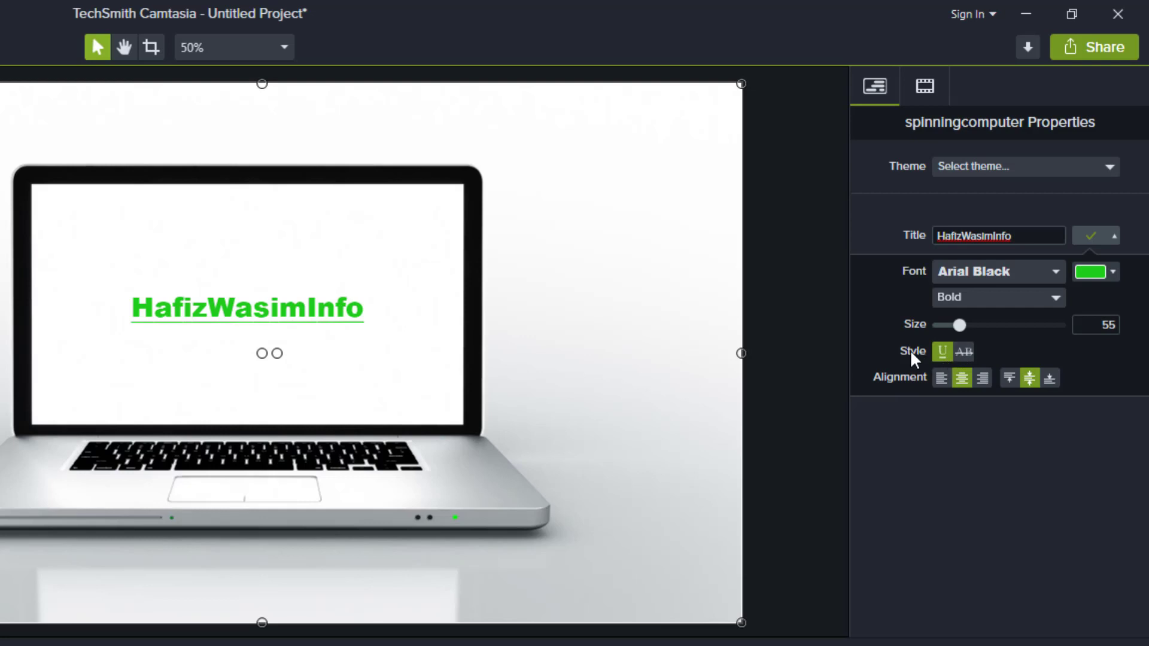
click(942, 354)
click(943, 354)
click(967, 352)
click(967, 351)
Try each alignment option and leave the title centred horizontally and in the middle vertically
click(940, 381)
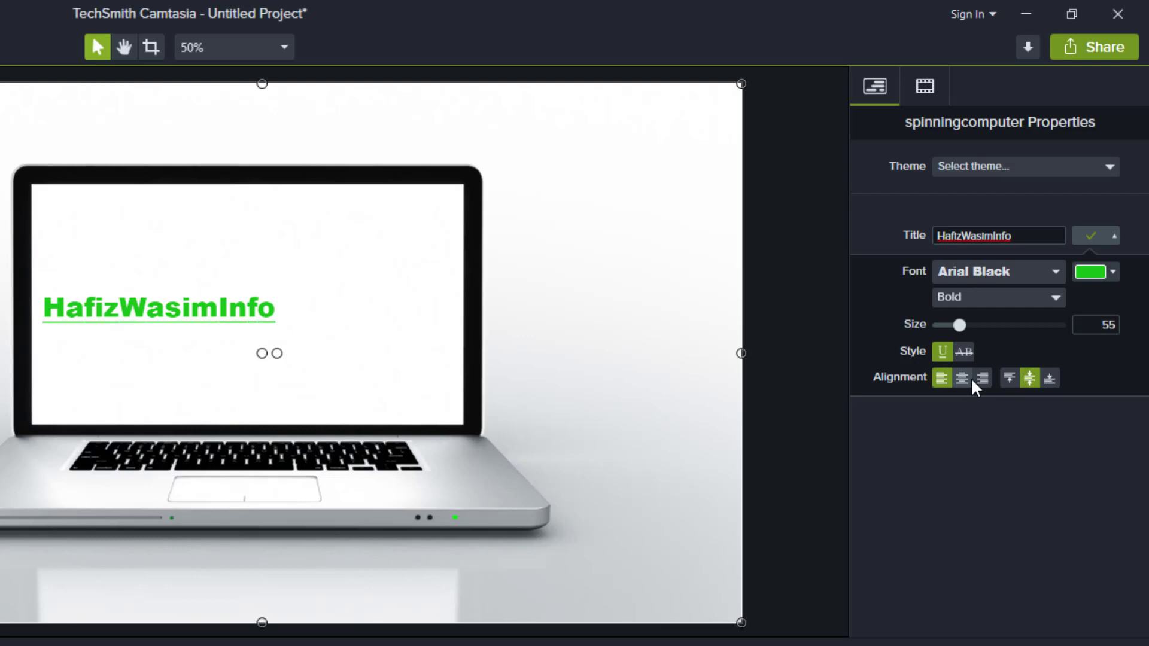
click(960, 382)
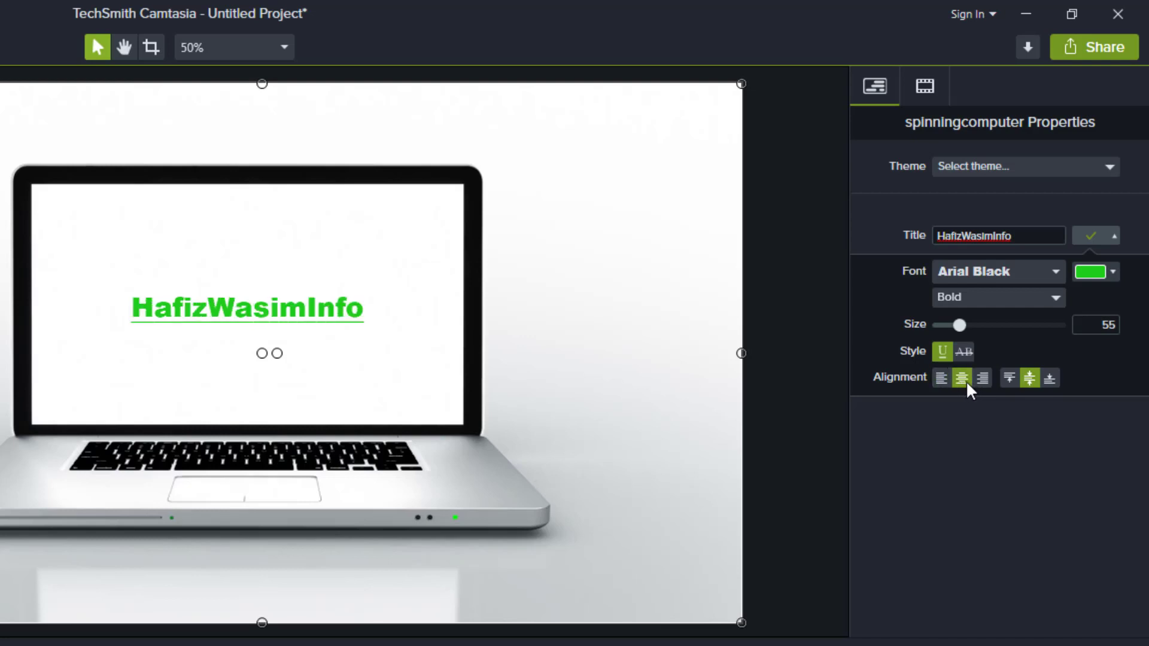
click(982, 382)
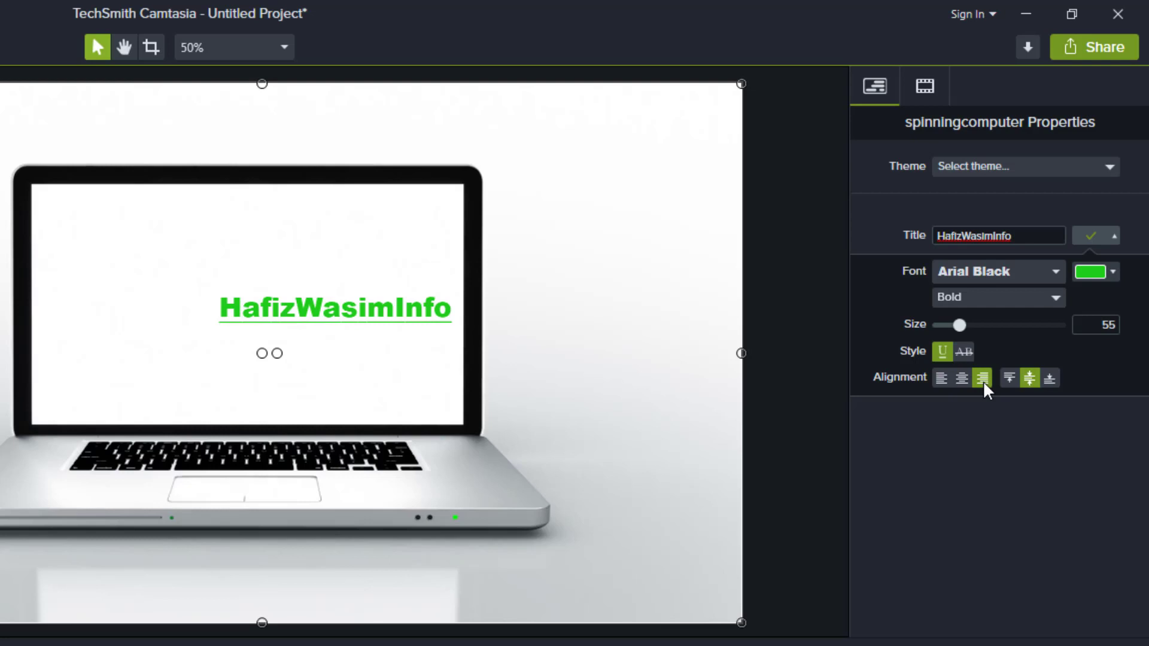
click(1009, 382)
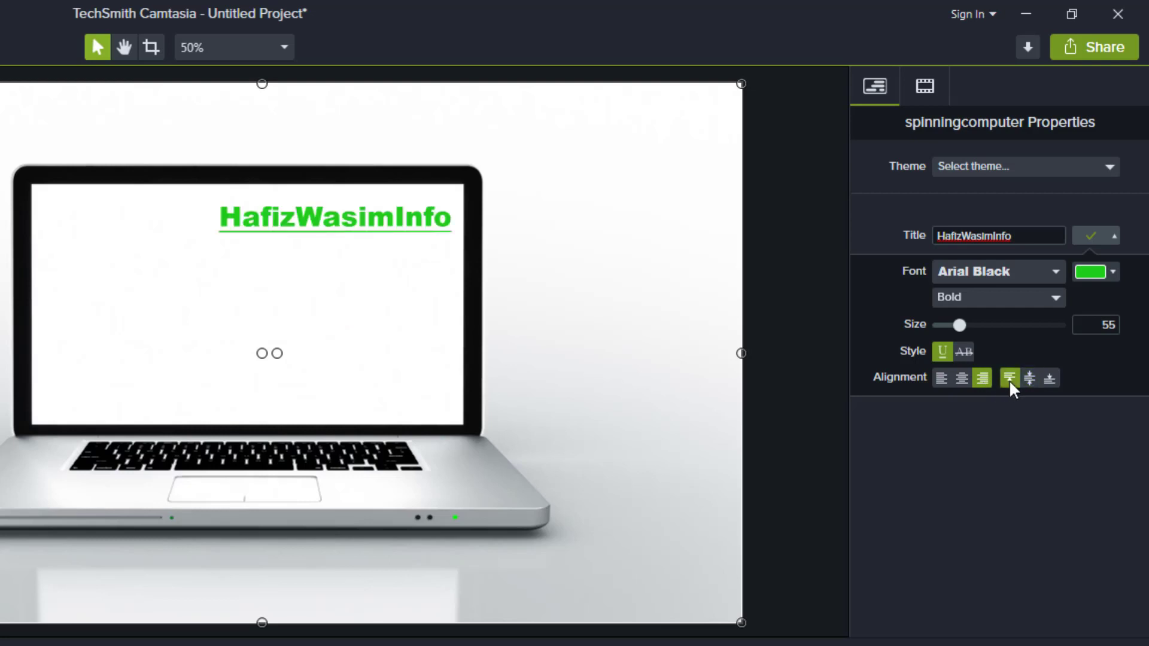
click(1029, 381)
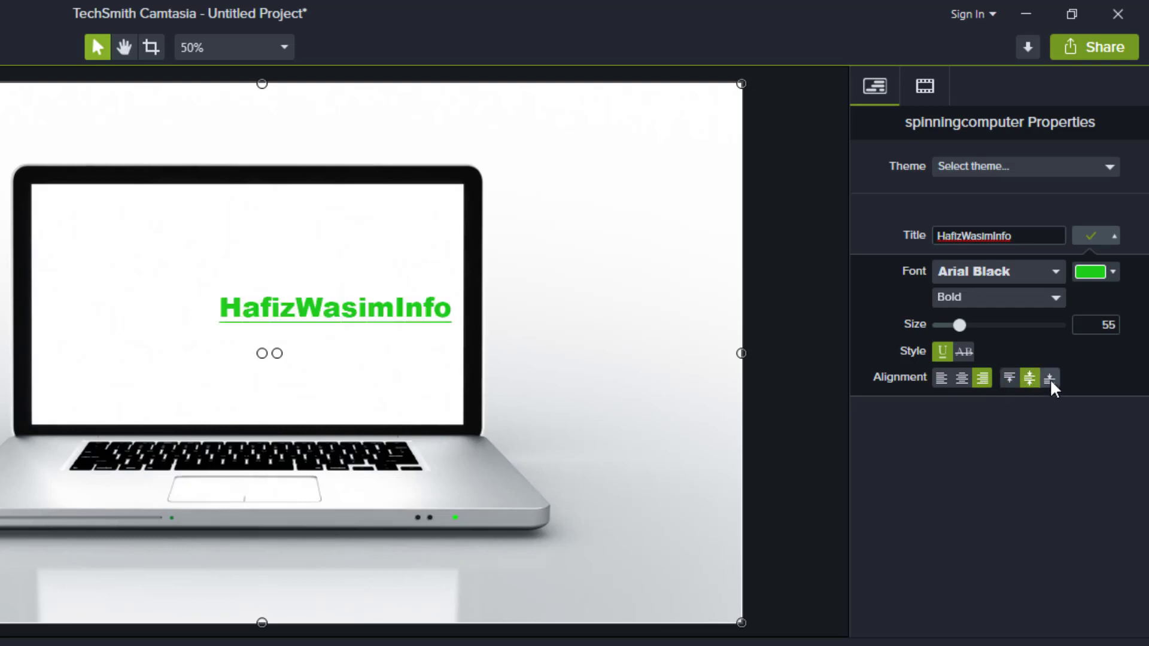
click(1050, 380)
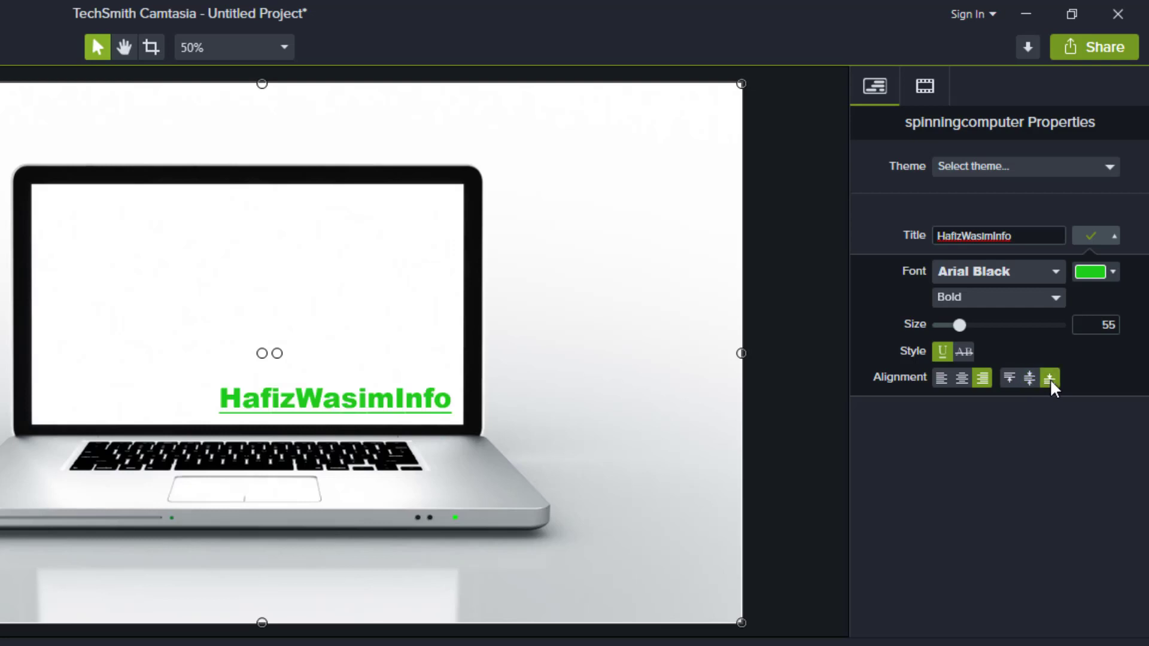
click(962, 379)
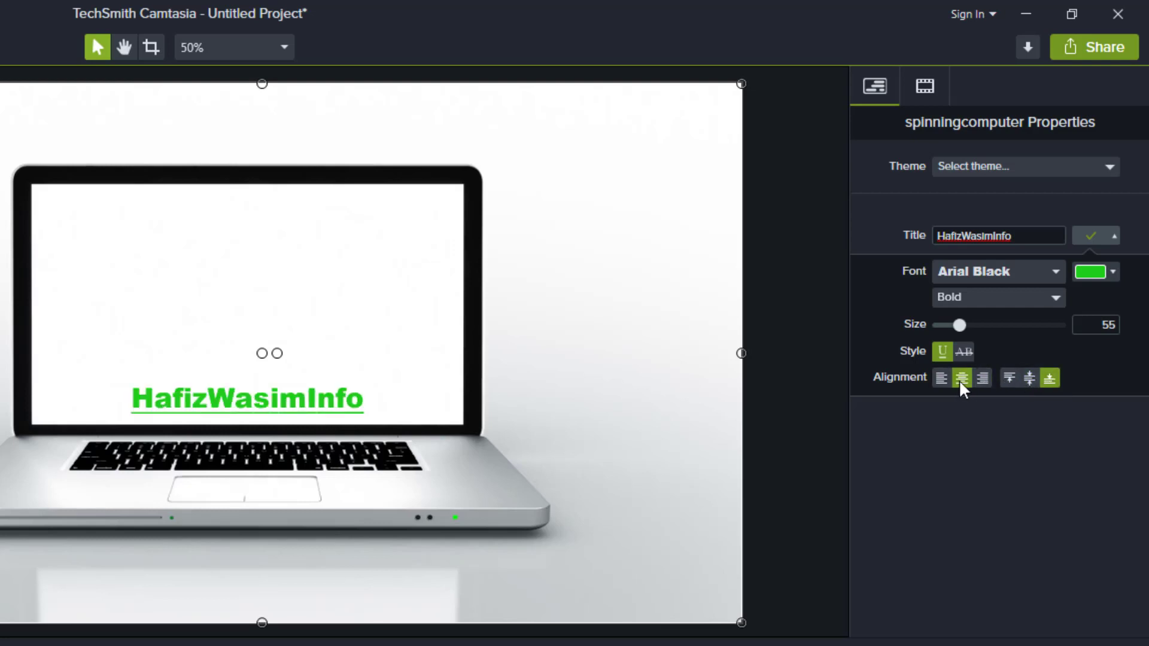
click(1026, 381)
click(1010, 383)
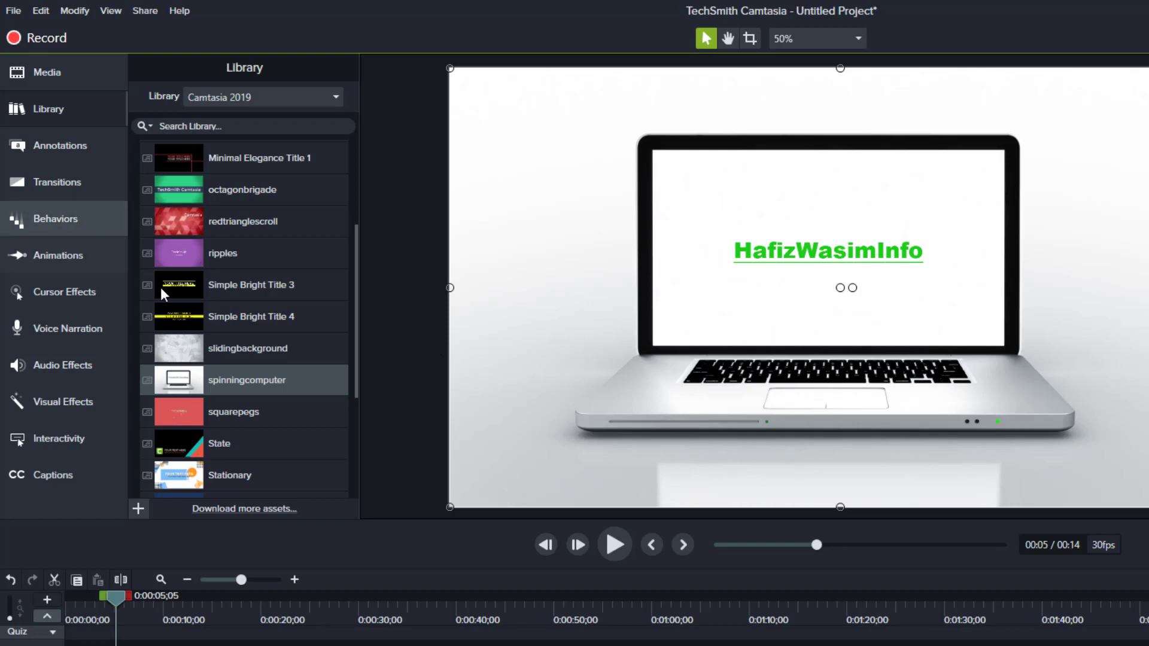
Add the Assist lower third from the Library's Lower Thirds folder to Track 3 at the playhead
drag(354, 311, 357, 207)
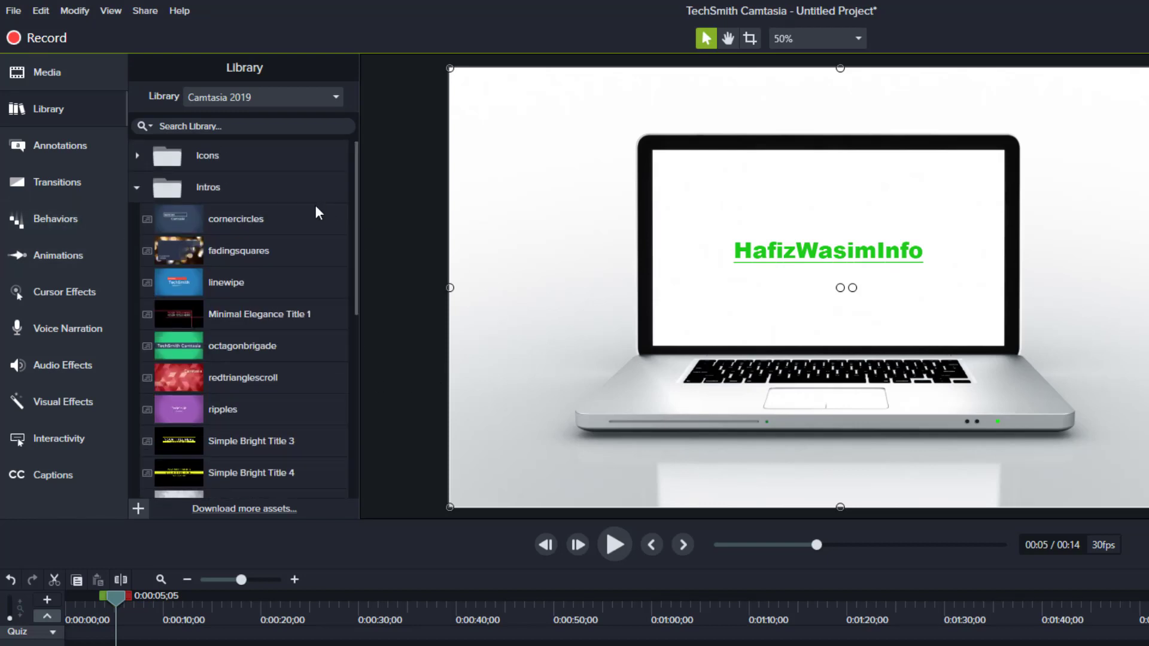
click(137, 187)
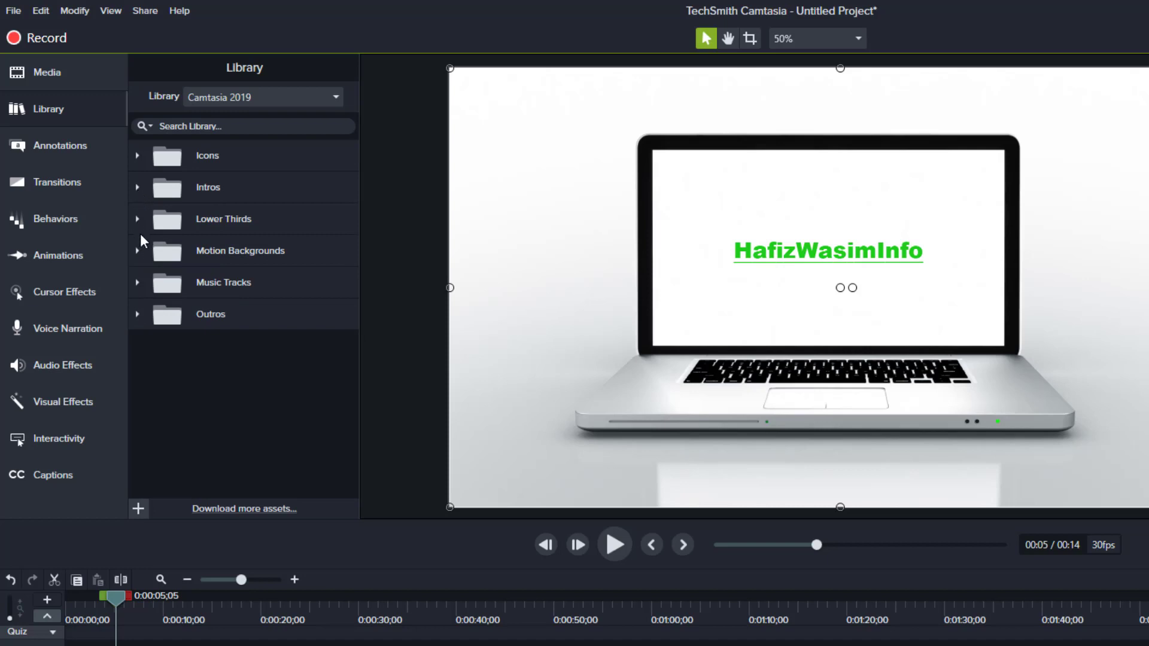
click(137, 219)
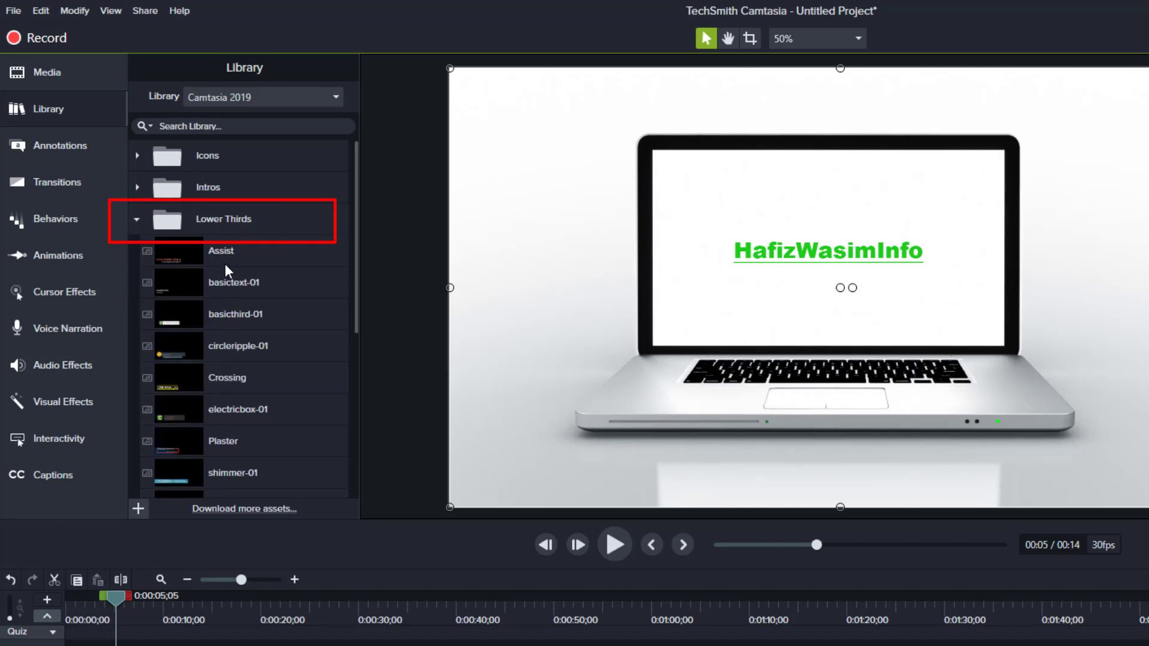
drag(230, 250, 27, 526)
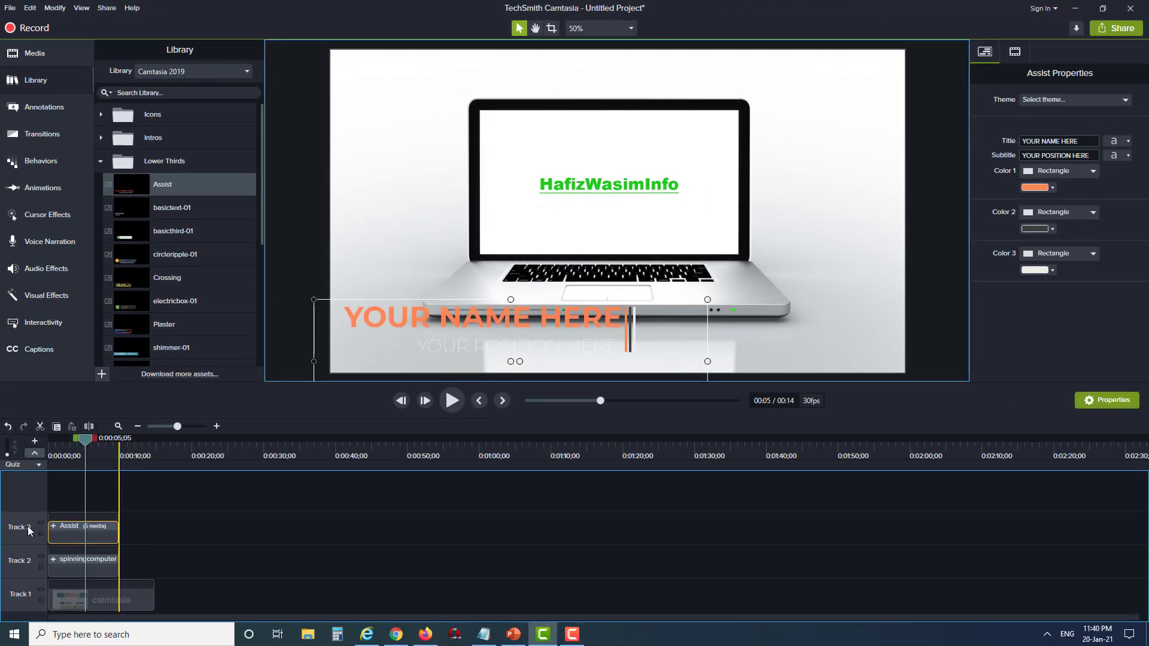
Delete the spinningcomputer intro and move the Assist lower third down to Track 2
click(107, 570)
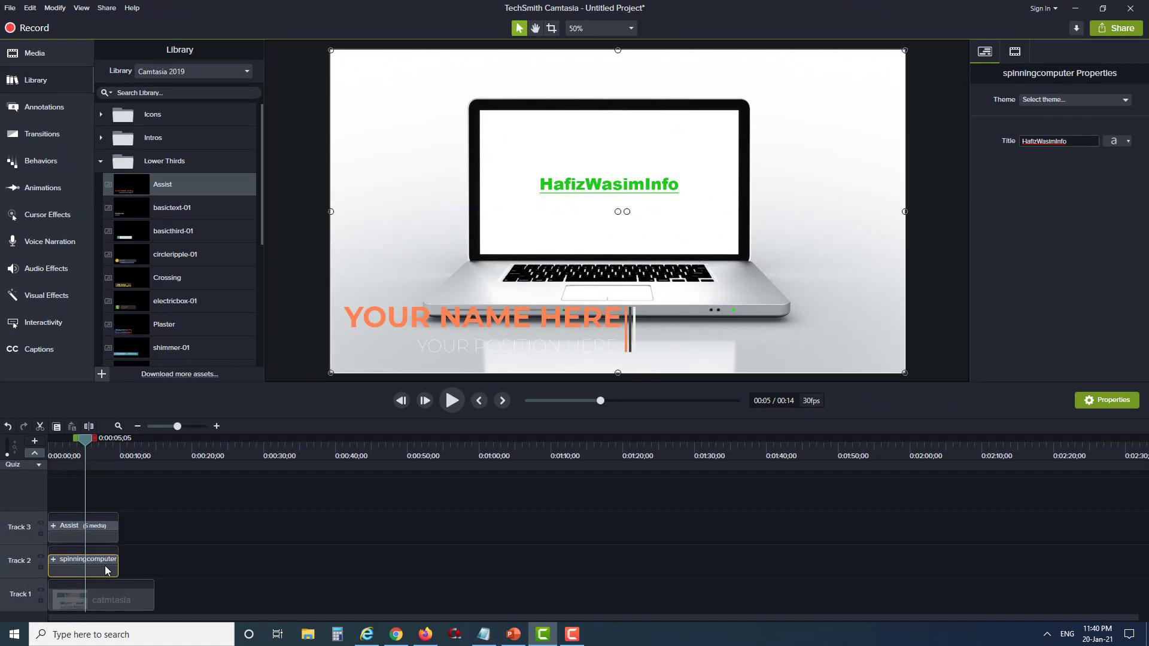
key(Delete)
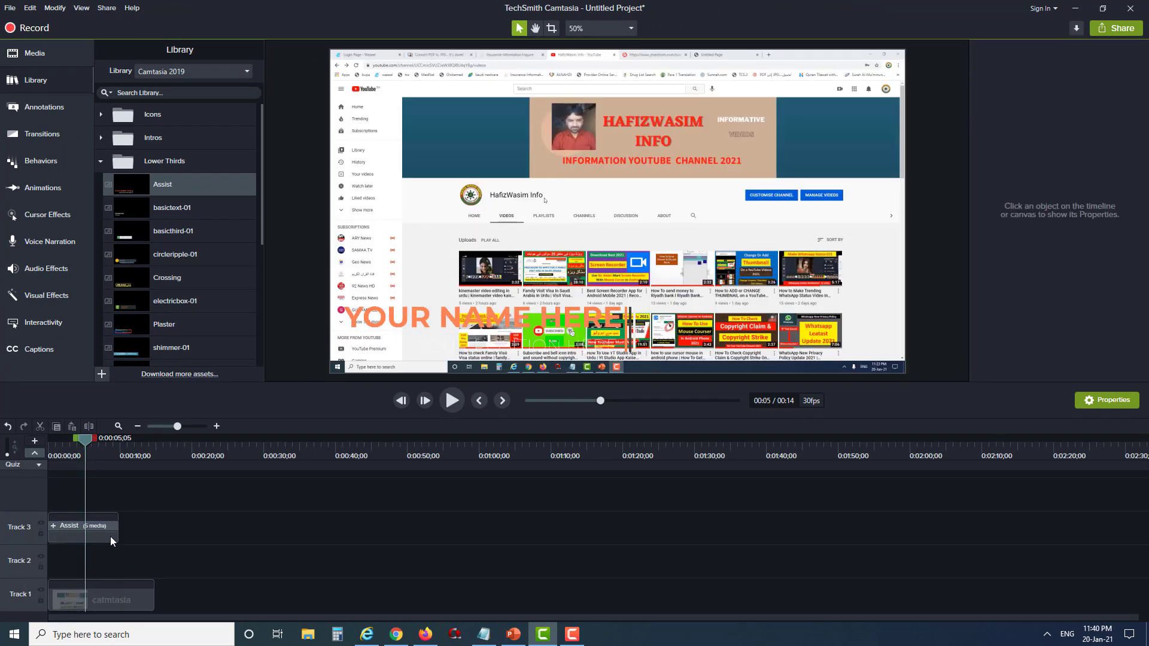
drag(110, 536, 106, 579)
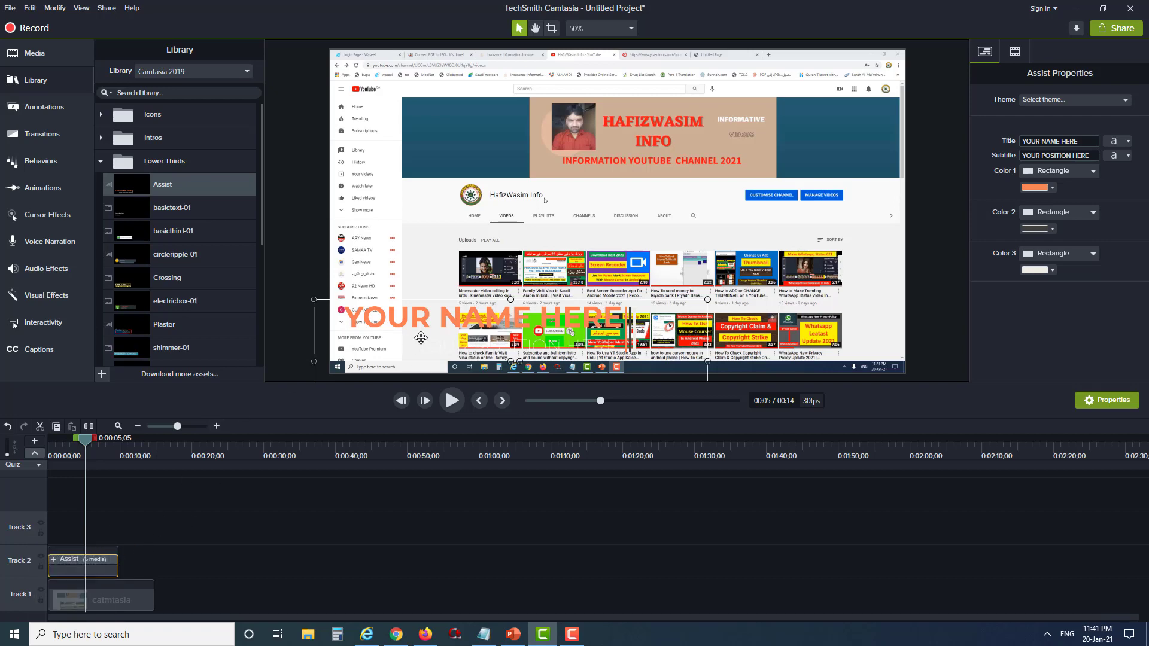
Move the lower third up on the canvas and set its title text to HafizWasimInfo
drag(704, 326, 718, 258)
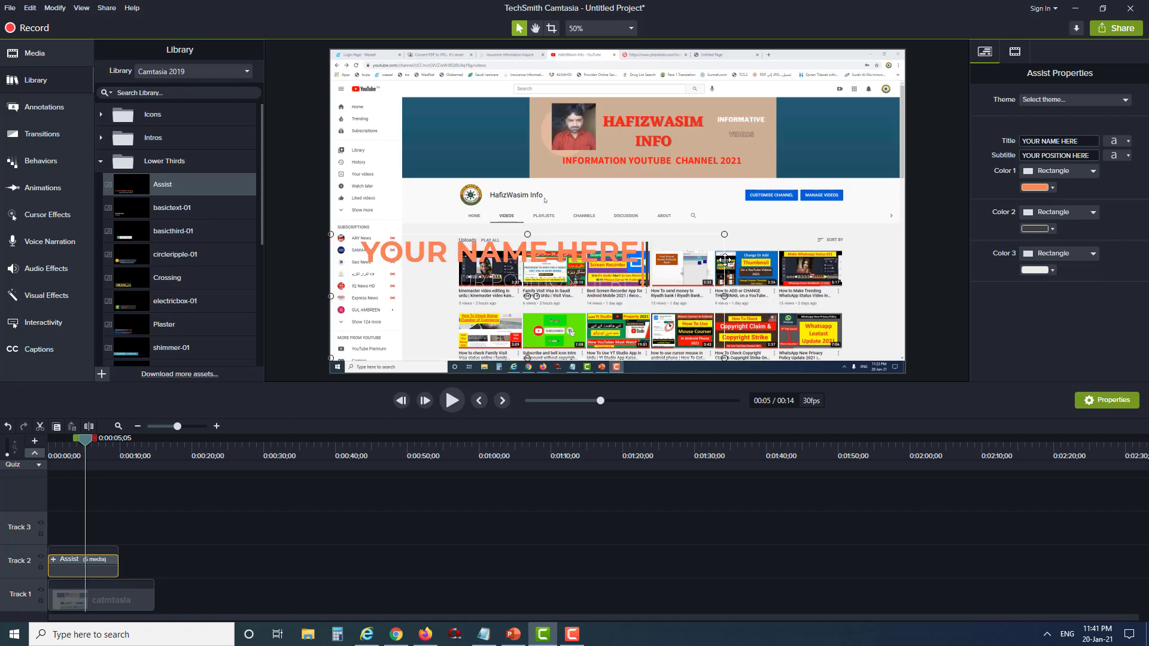
click(1045, 142)
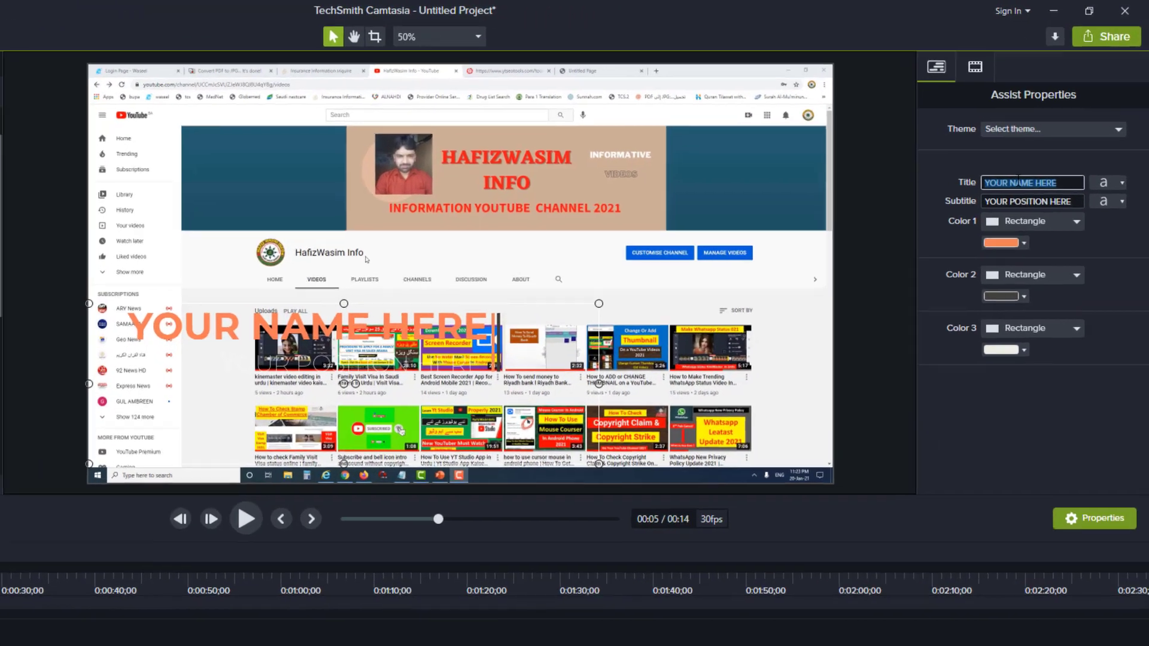
text(Hafiz)
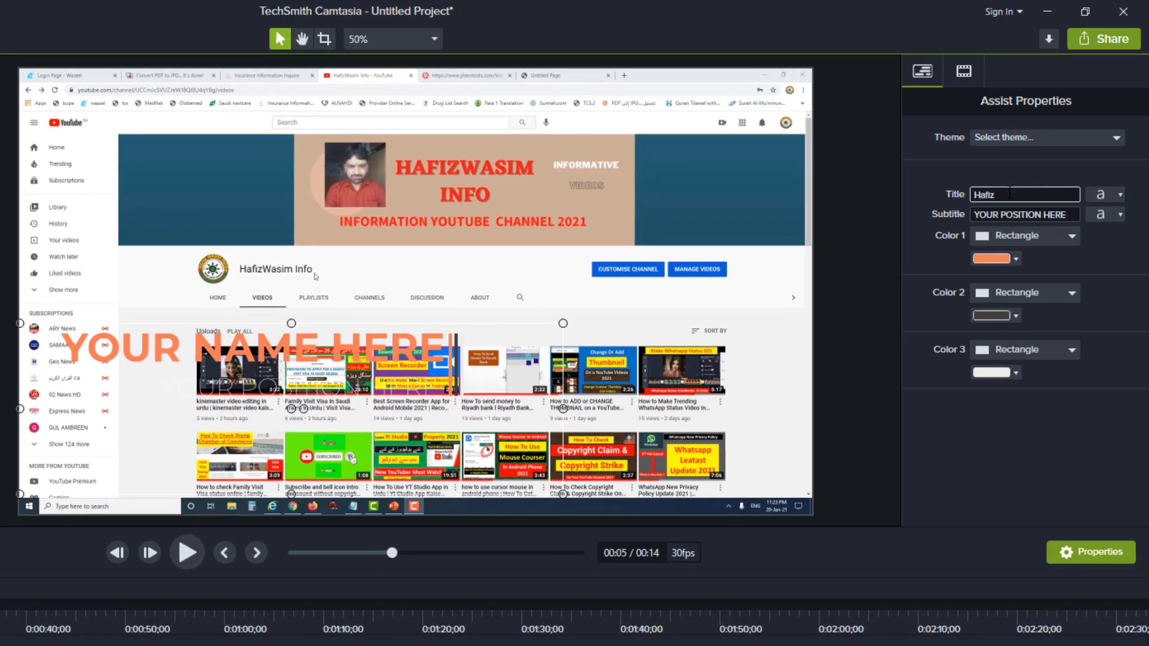
text(WasimInfo)
Replace the lower third's subtitle text with Information
click(1011, 213)
click(1011, 215)
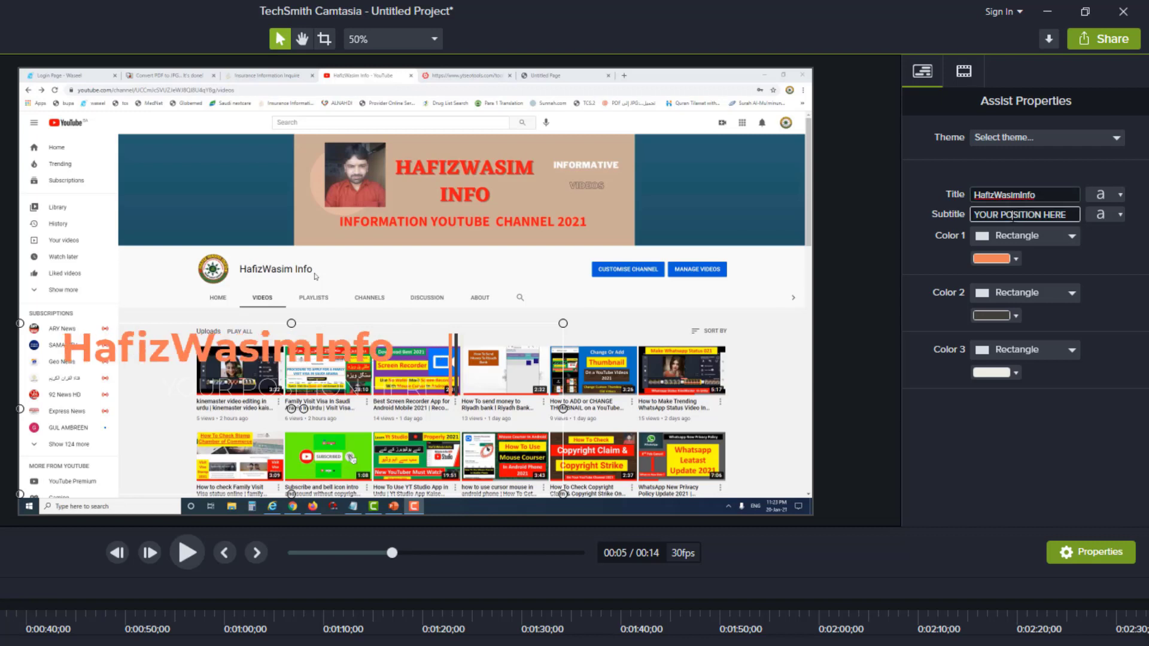
double_click(1011, 216)
click(1055, 215)
drag(1074, 214, 971, 217)
text(Info)
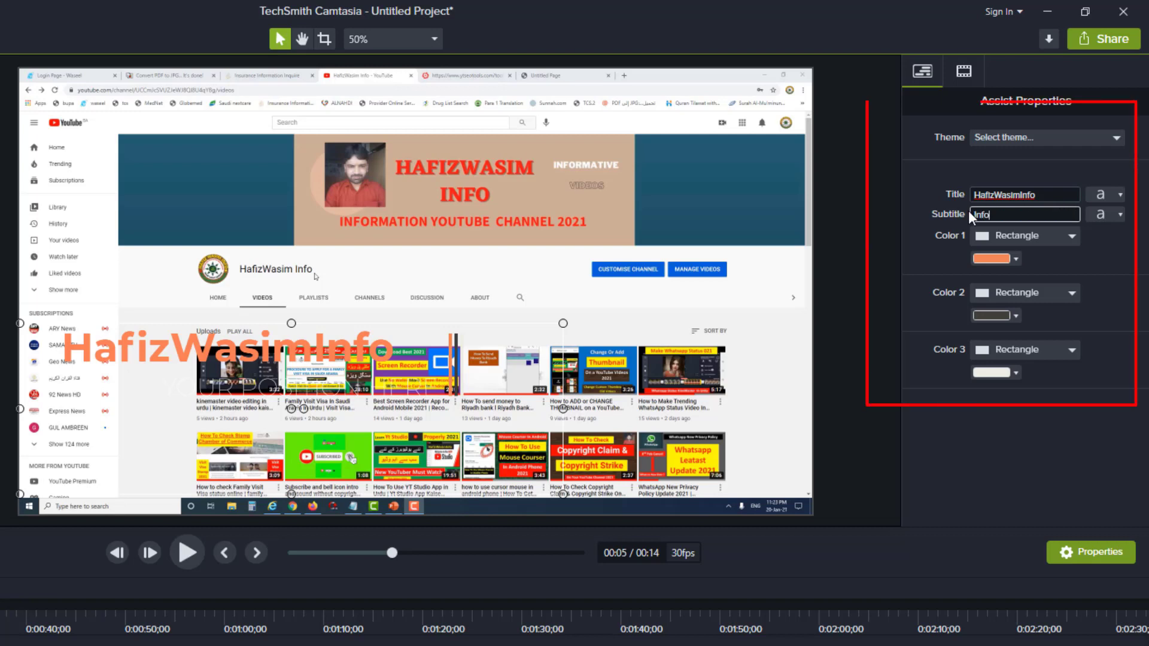
text(rmation)
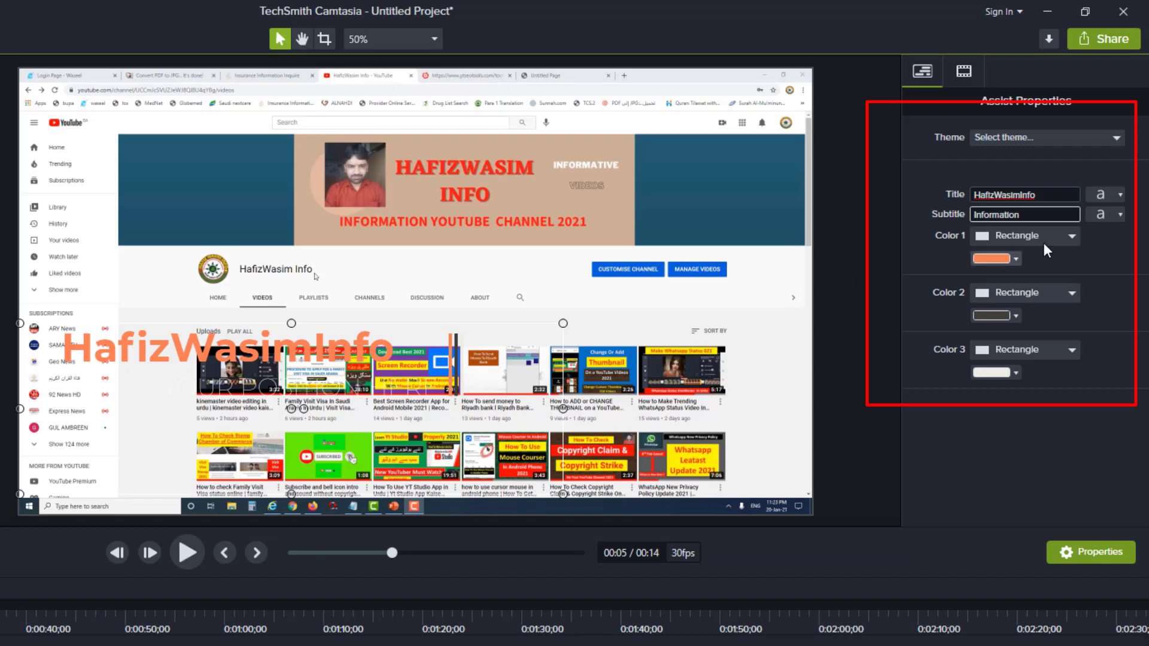
click(1109, 257)
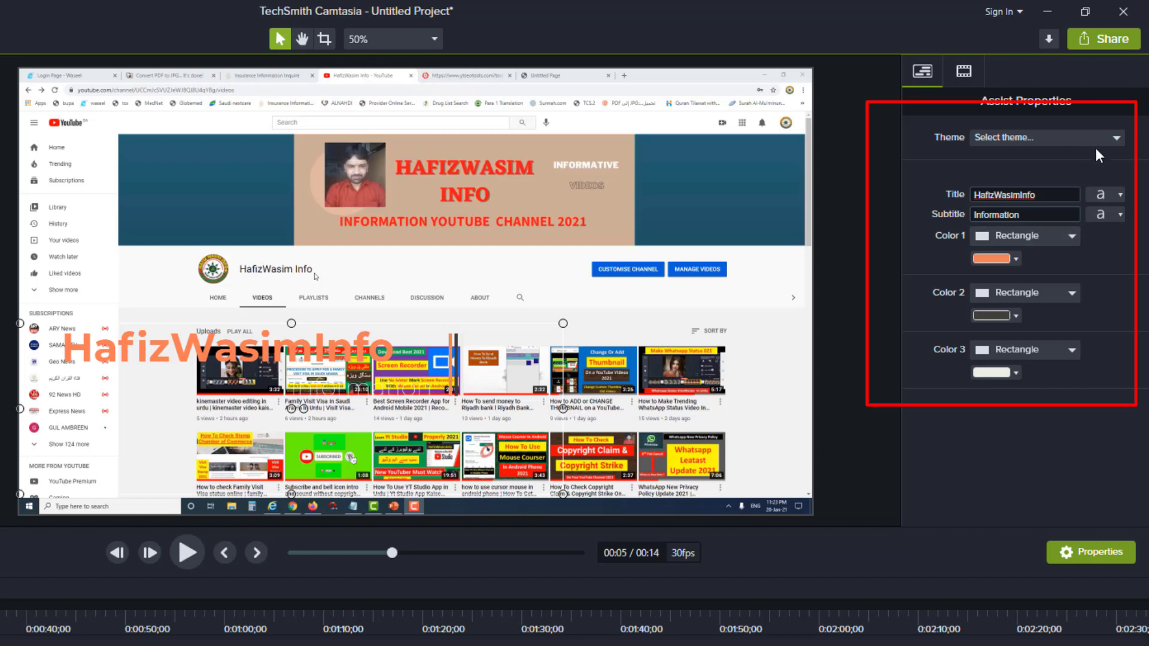
Open the Theme Manager from the lower third's theme options and close it again
click(1115, 141)
click(1011, 179)
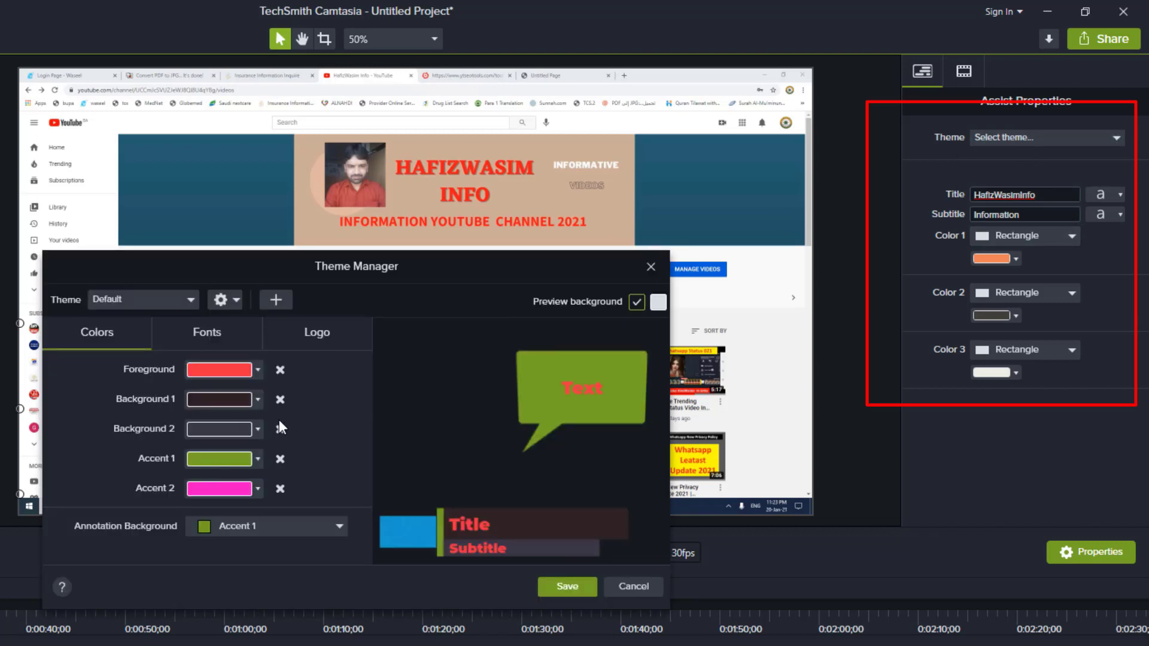
click(651, 267)
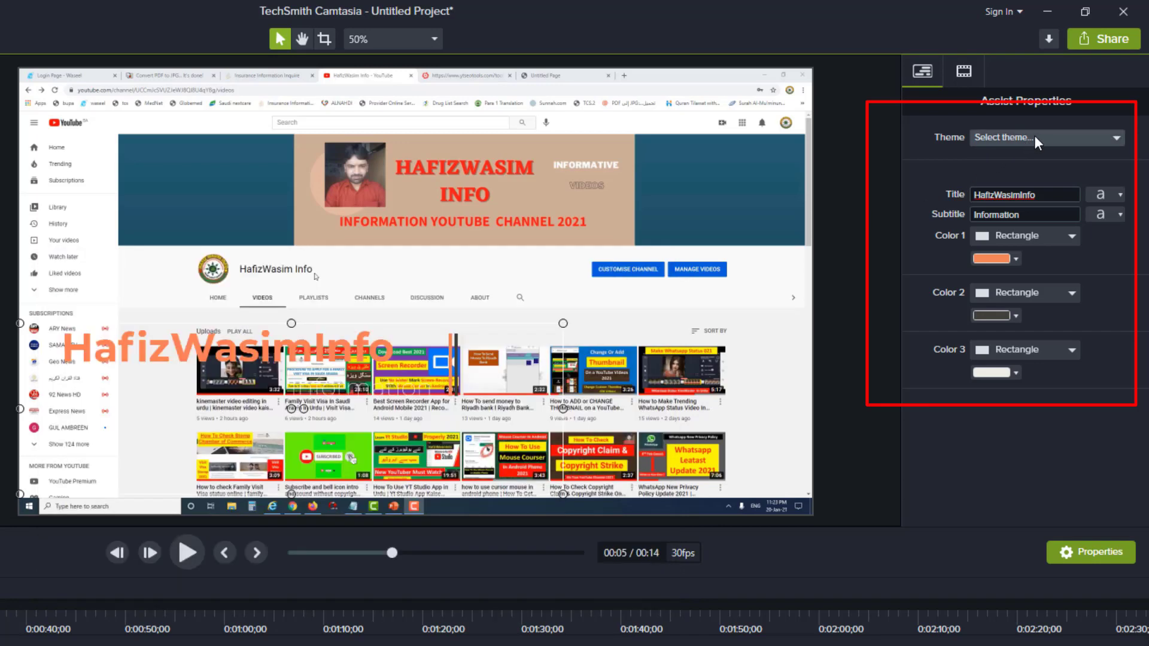
Nudge the lower third slightly down on the canvas
click(1036, 138)
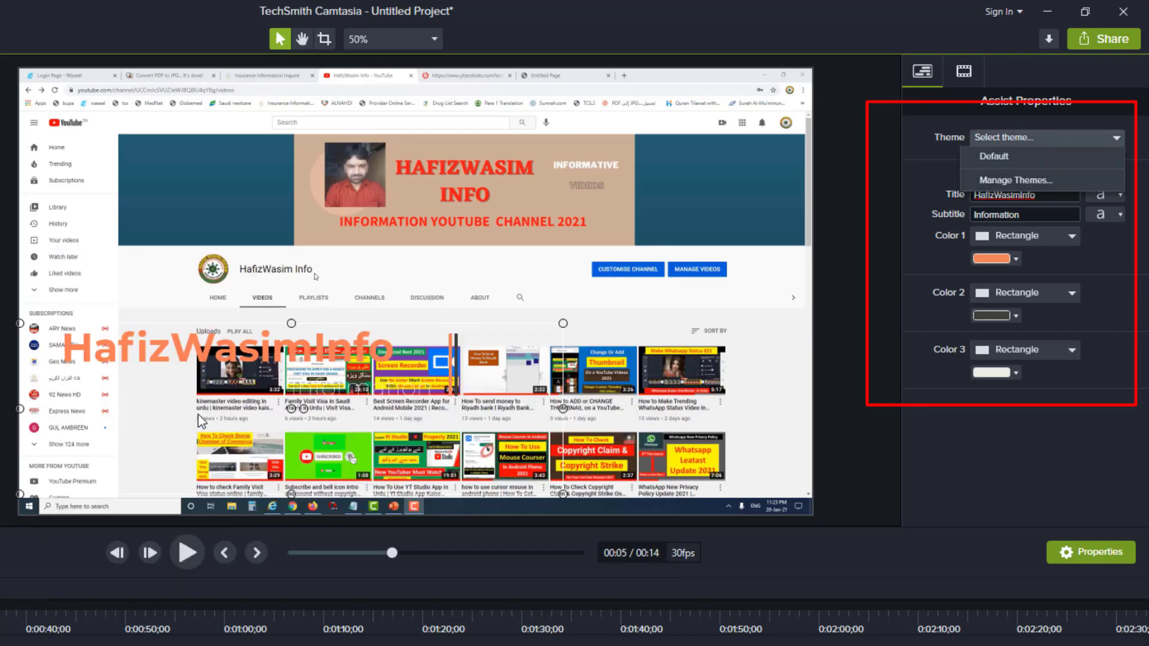
click(554, 332)
mouse_move(555, 333)
mouse_down()
mouse_move(718, 191)
mouse_move(692, 179)
mouse_move(618, 182)
mouse_move(688, 180)
mouse_move(582, 303)
mouse_move(567, 346)
mouse_up()
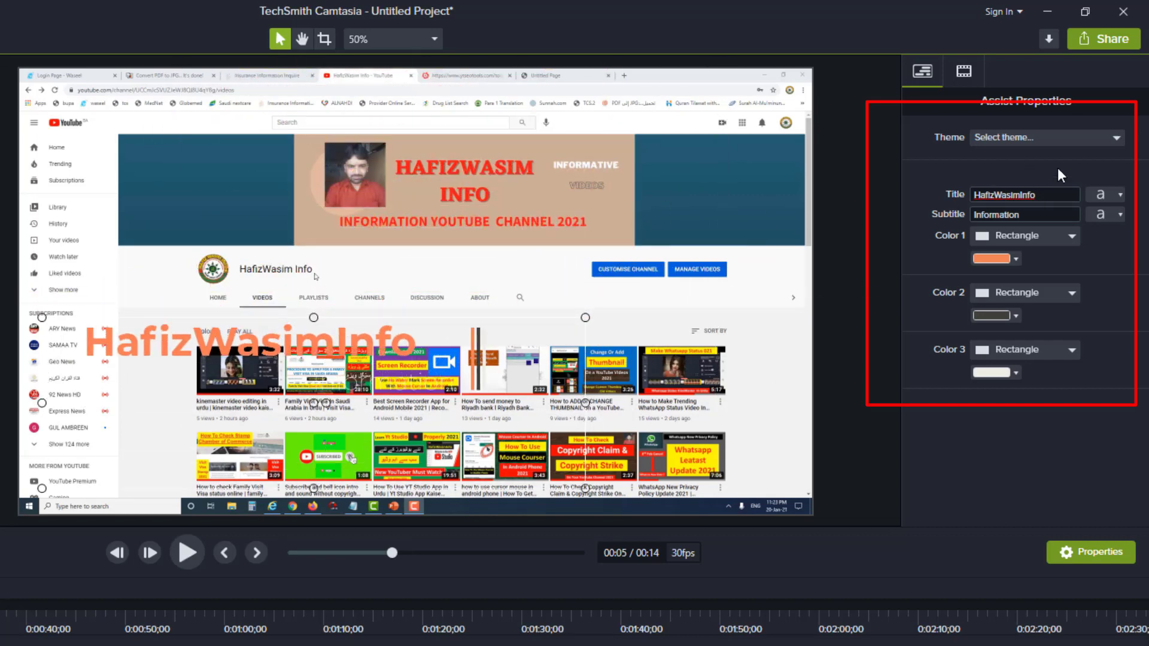
In Theme Manager, set the Default theme's foreground colour to #C42E2E and save
click(1067, 141)
click(962, 179)
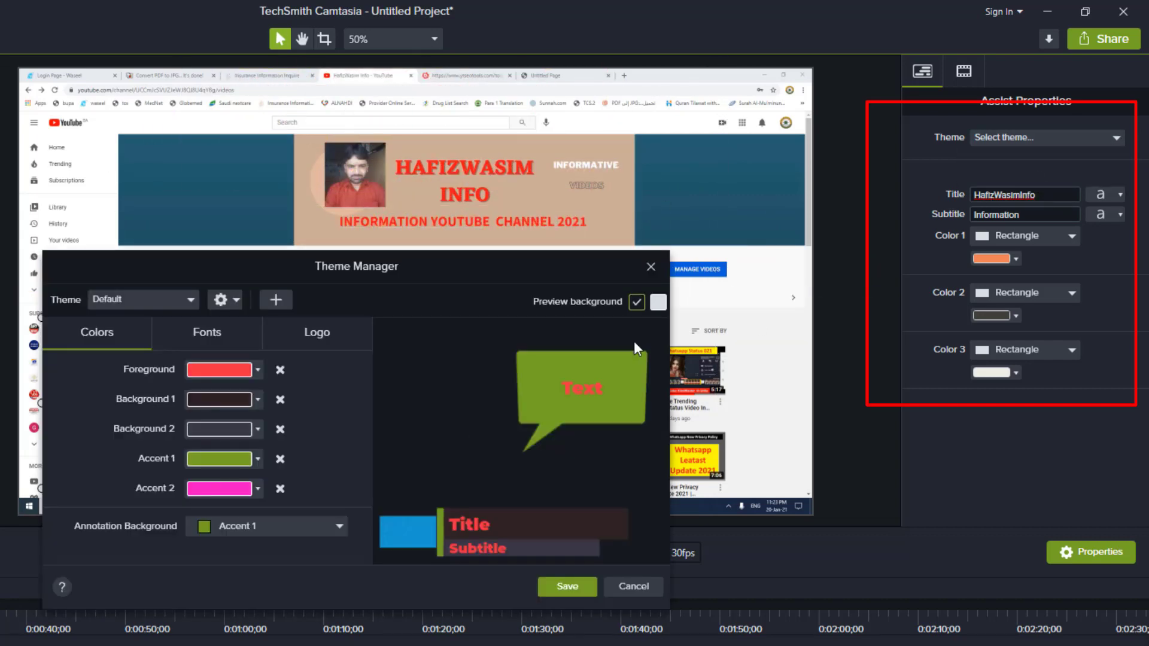
click(238, 375)
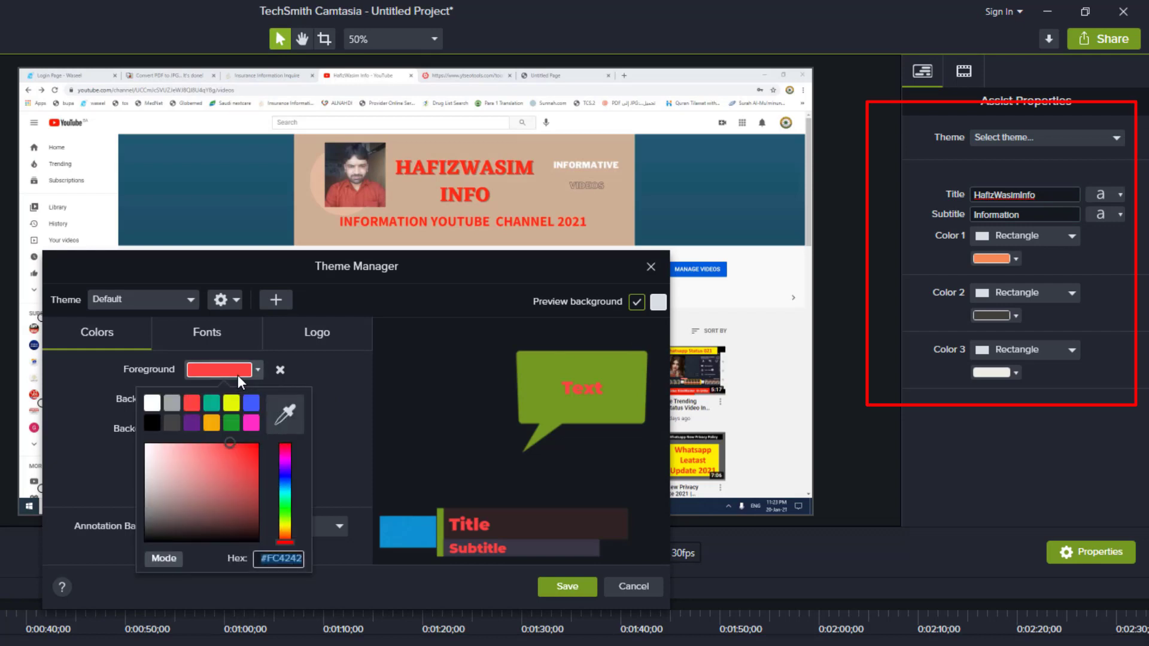
click(233, 465)
click(580, 587)
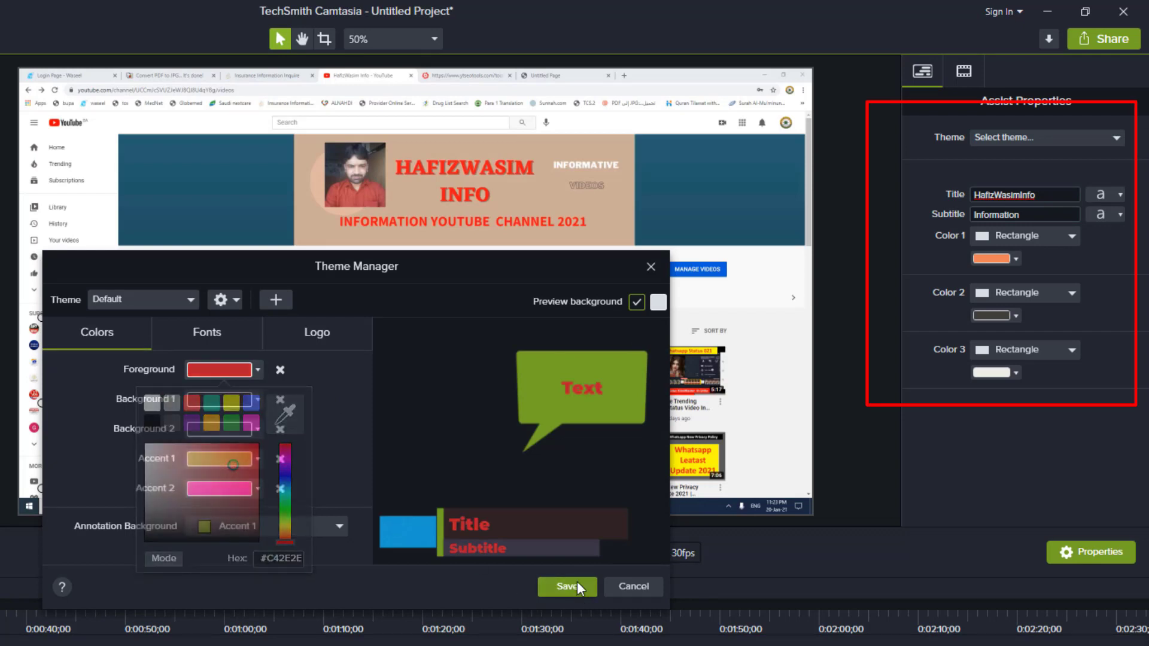
click(576, 580)
double_click(262, 347)
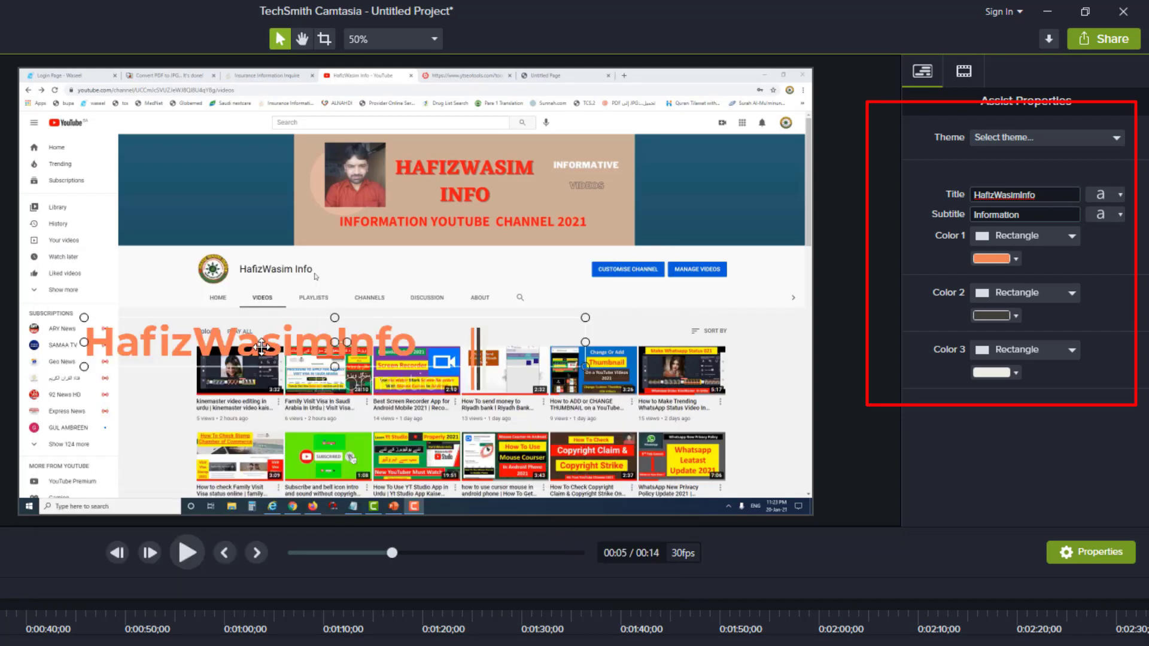
click(231, 377)
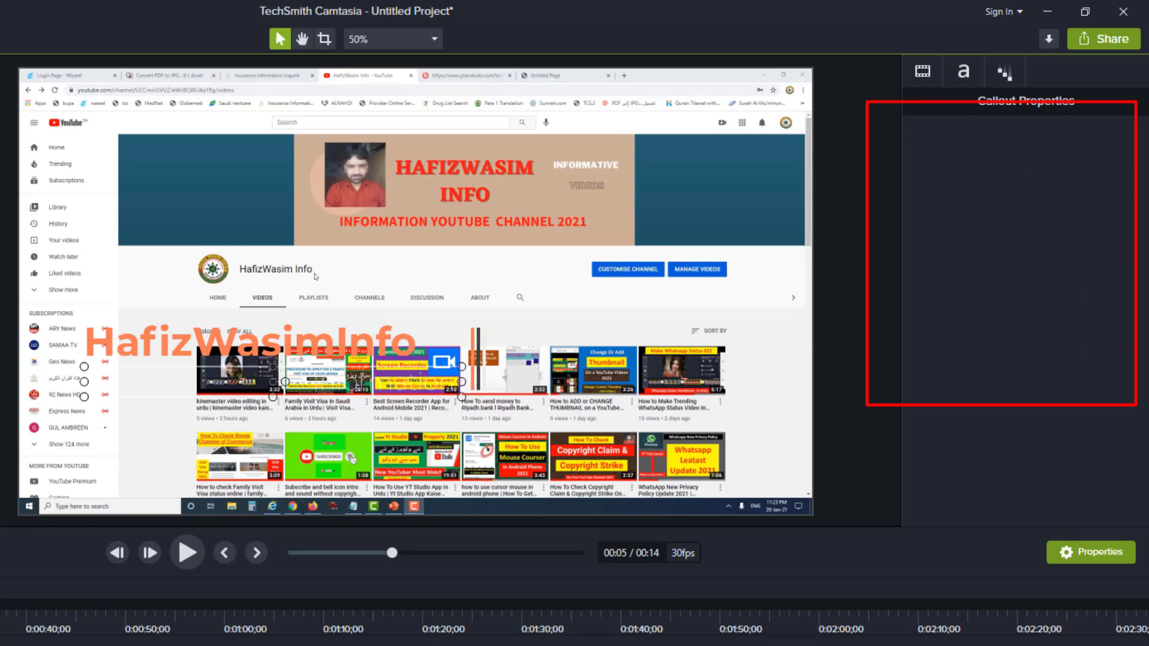
click(478, 359)
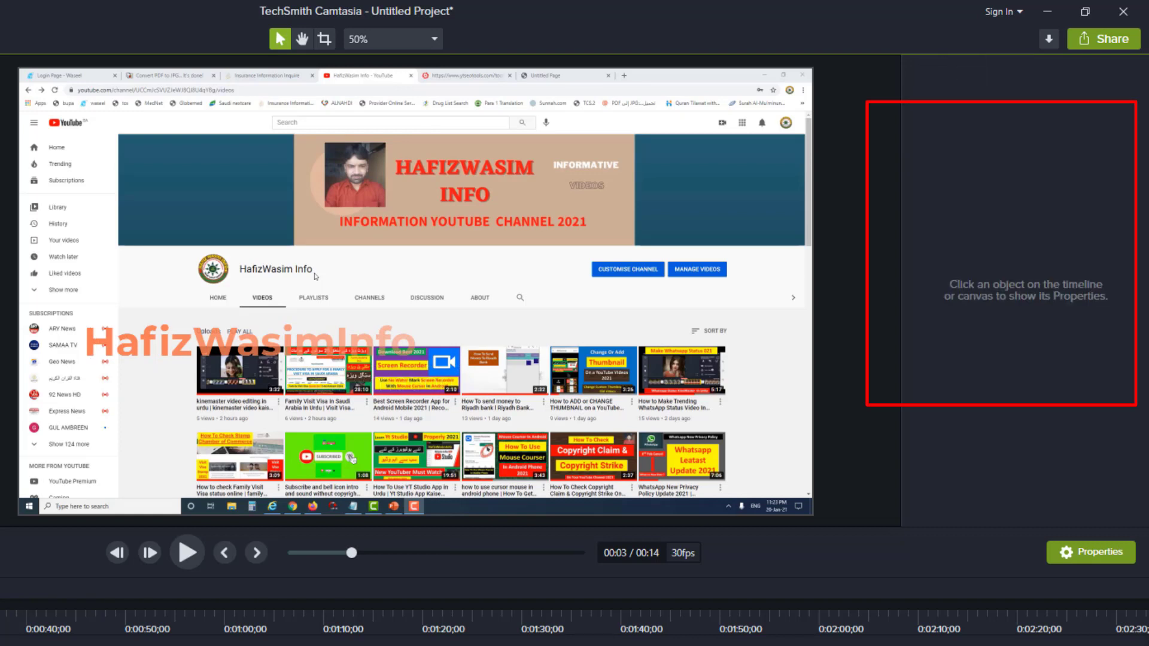
Change the lower third title's font colour to red
click(252, 343)
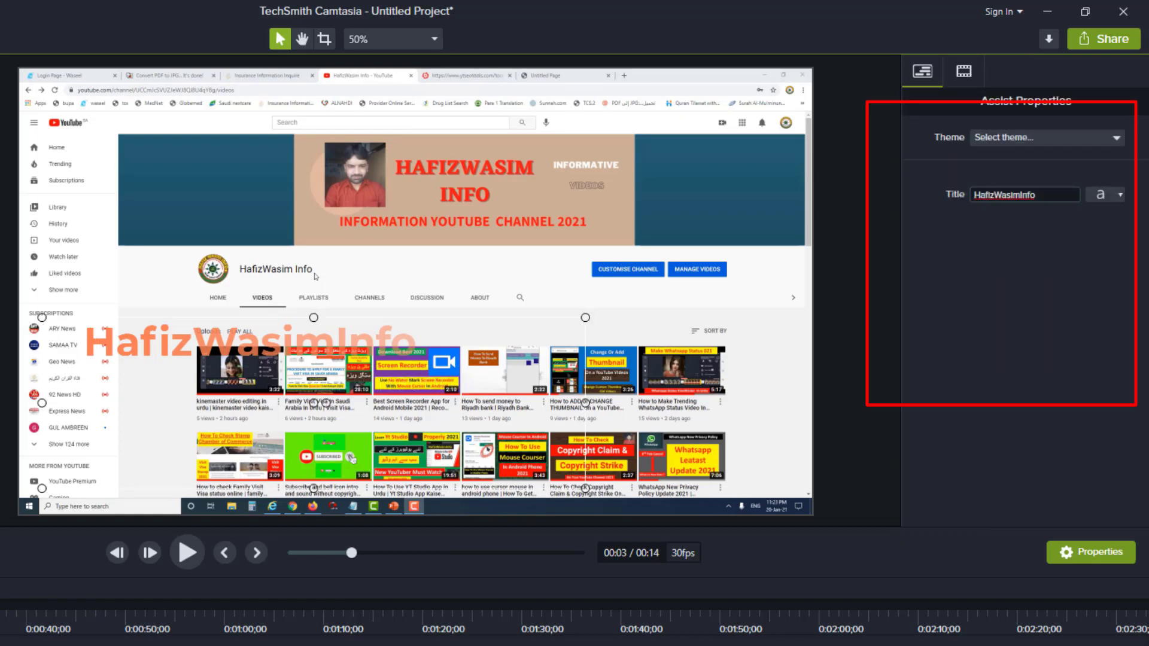
click(1120, 195)
click(1117, 196)
click(1114, 234)
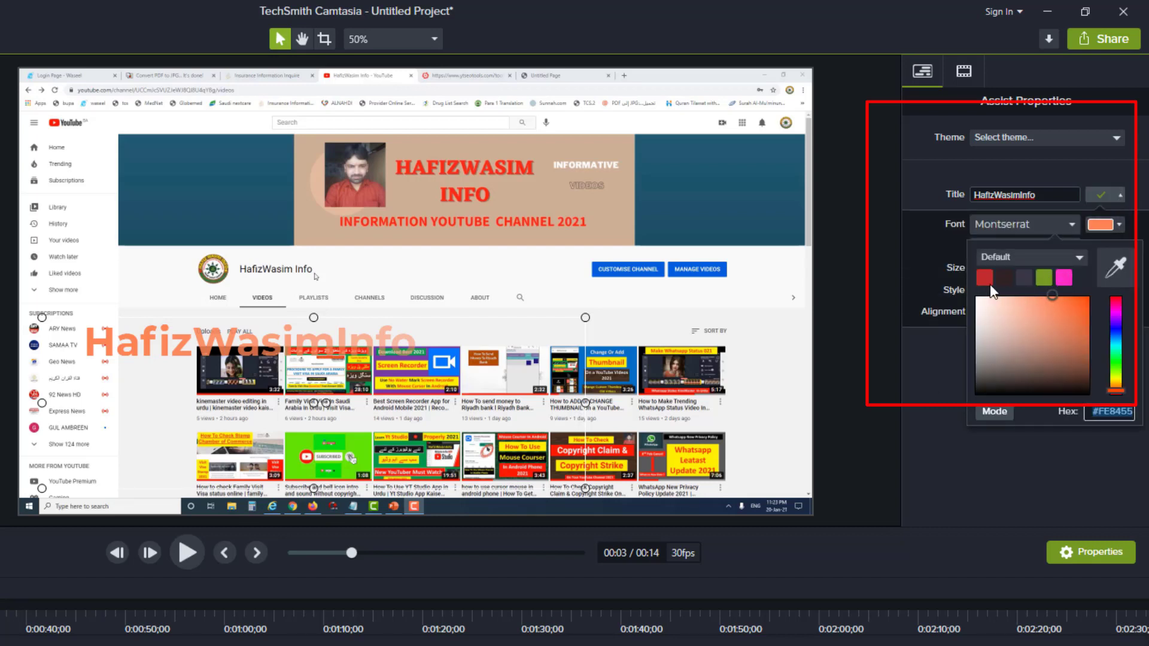
click(991, 288)
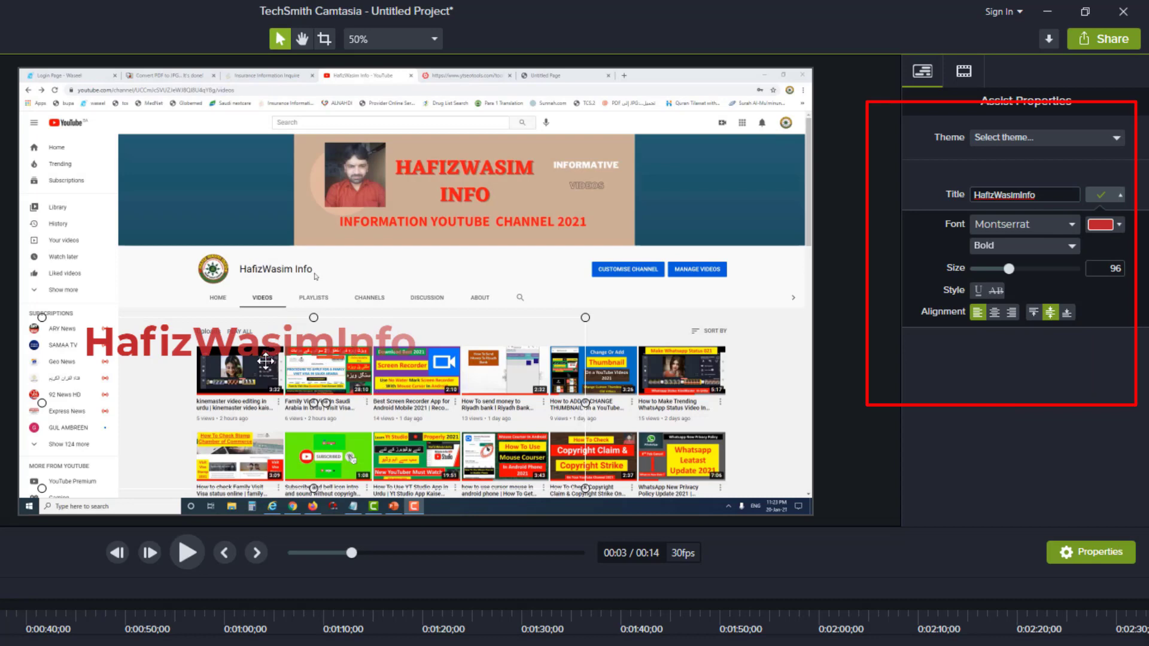
Move the title up onto the YouTube banner area, then delete the lower third
drag(267, 359, 355, 289)
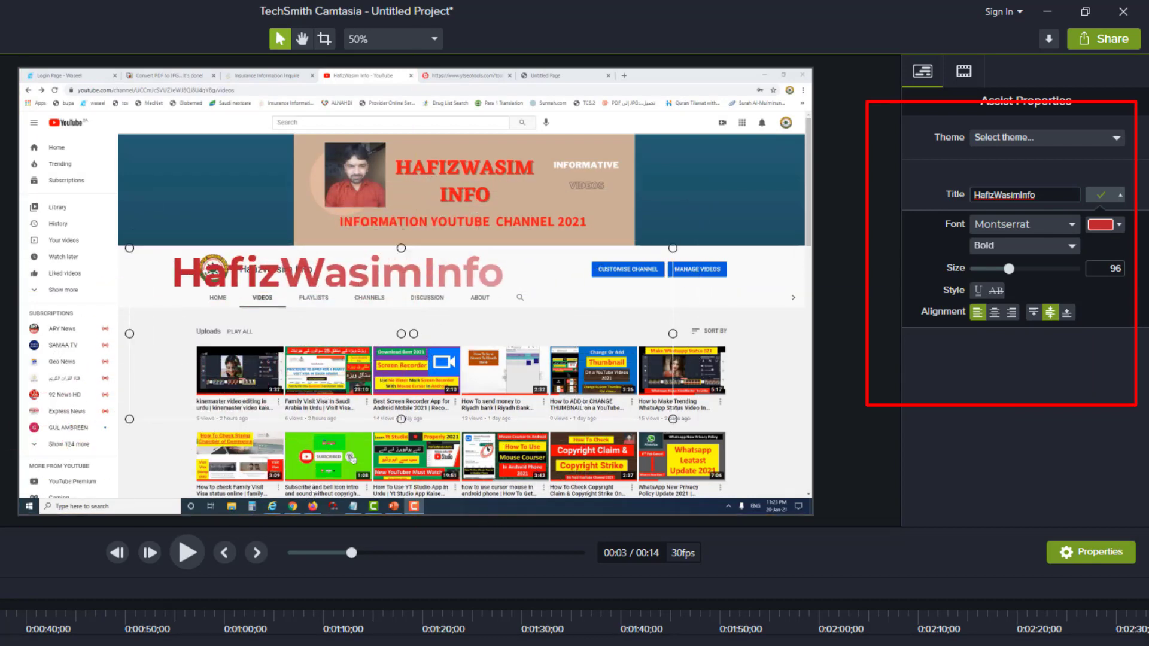
key(Delete)
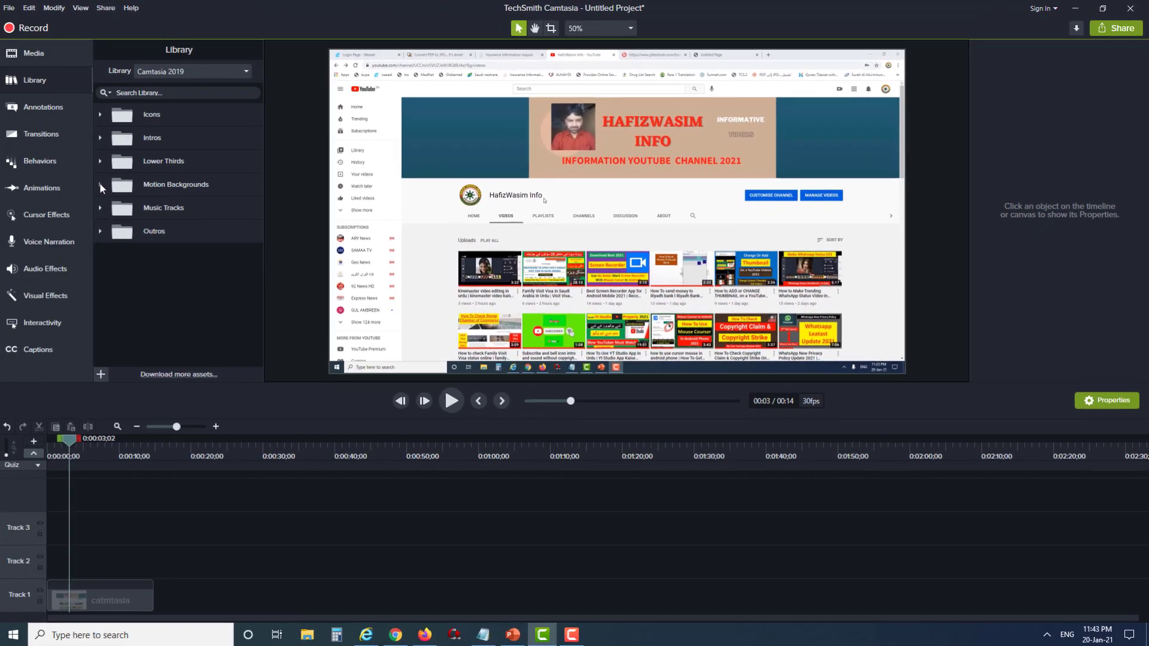
Browse the contents of the Library's Motion Backgrounds folder
click(99, 182)
scroll(187, 273, down, 1)
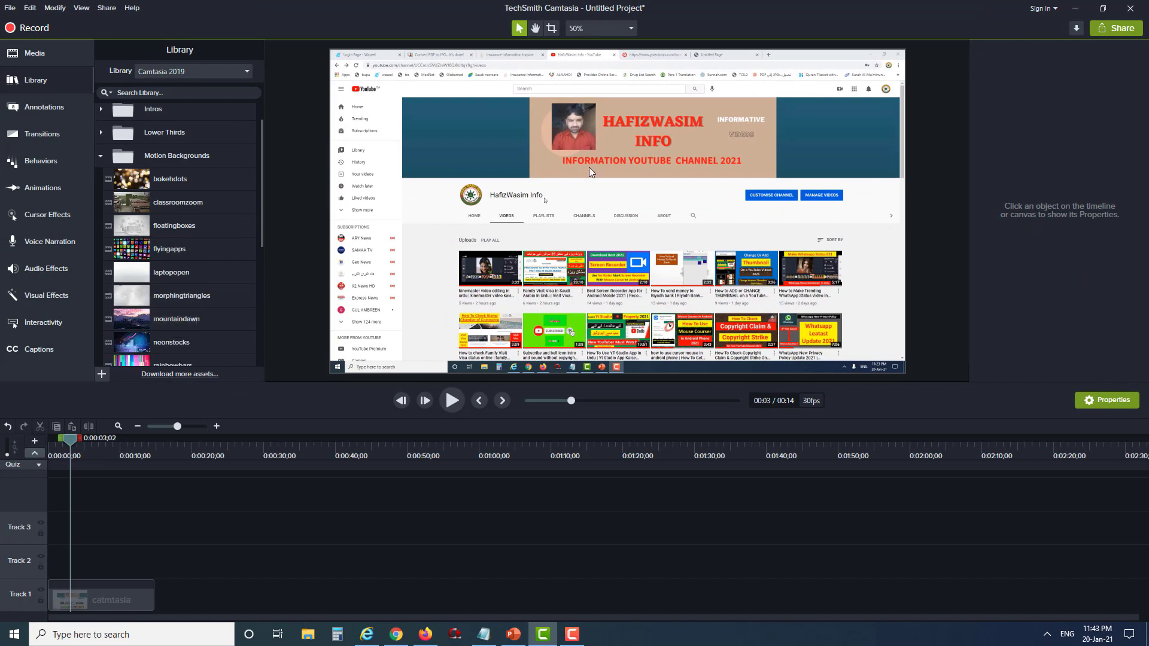
click(102, 158)
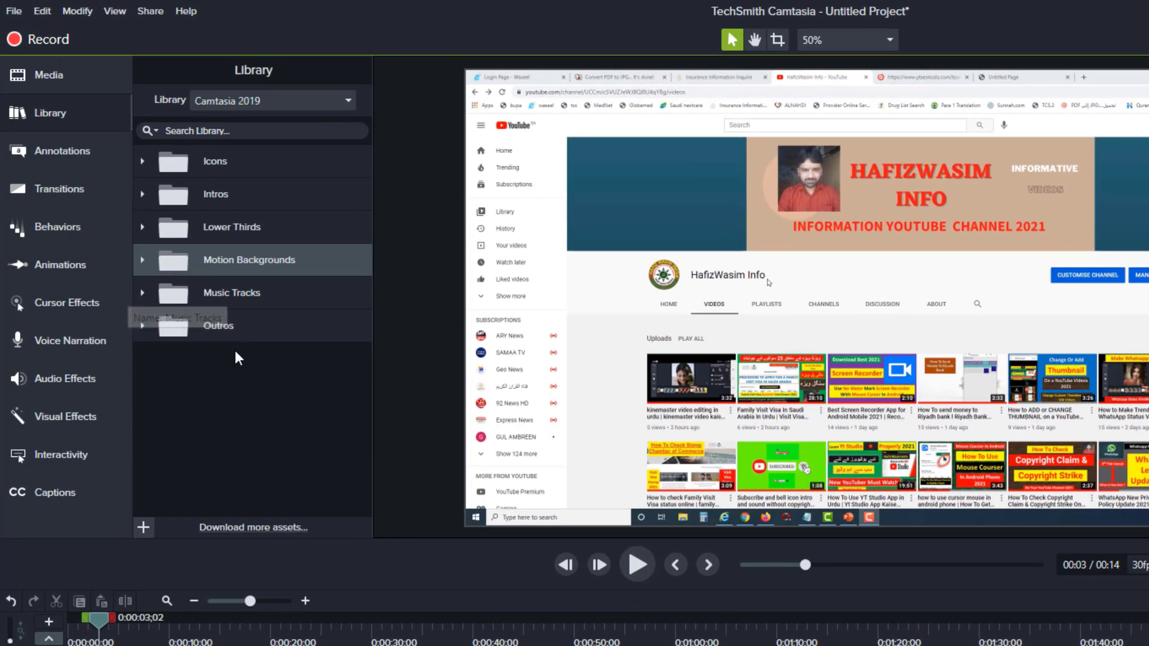
Browse the contents of the Library's Music Tracks folder
click(171, 273)
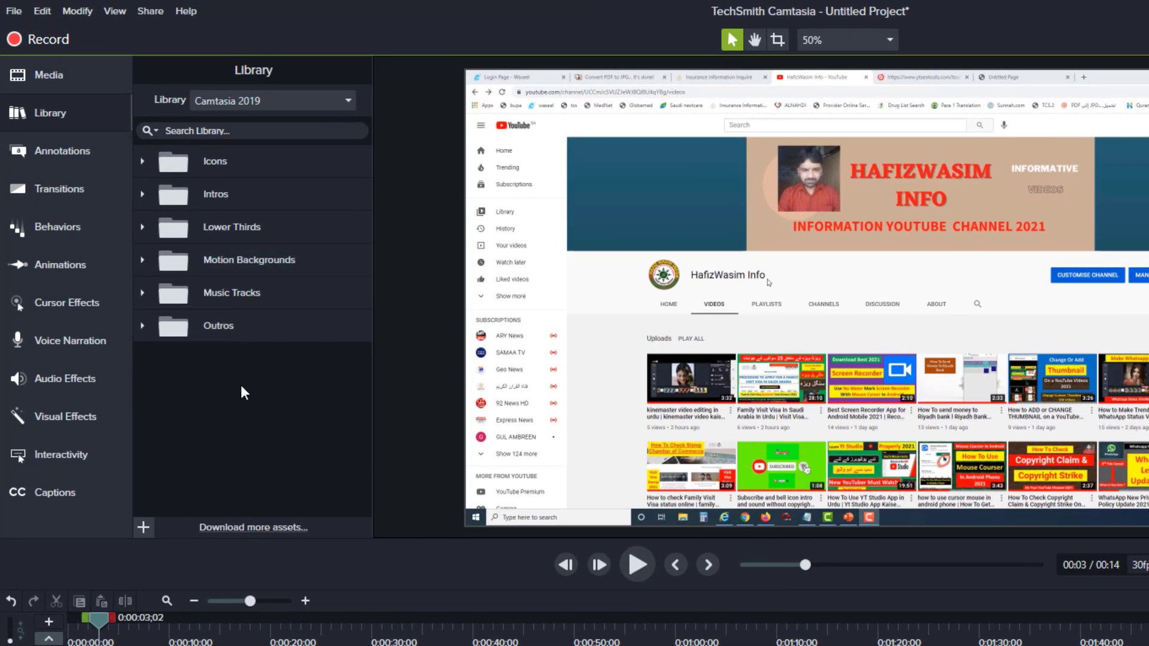
click(143, 295)
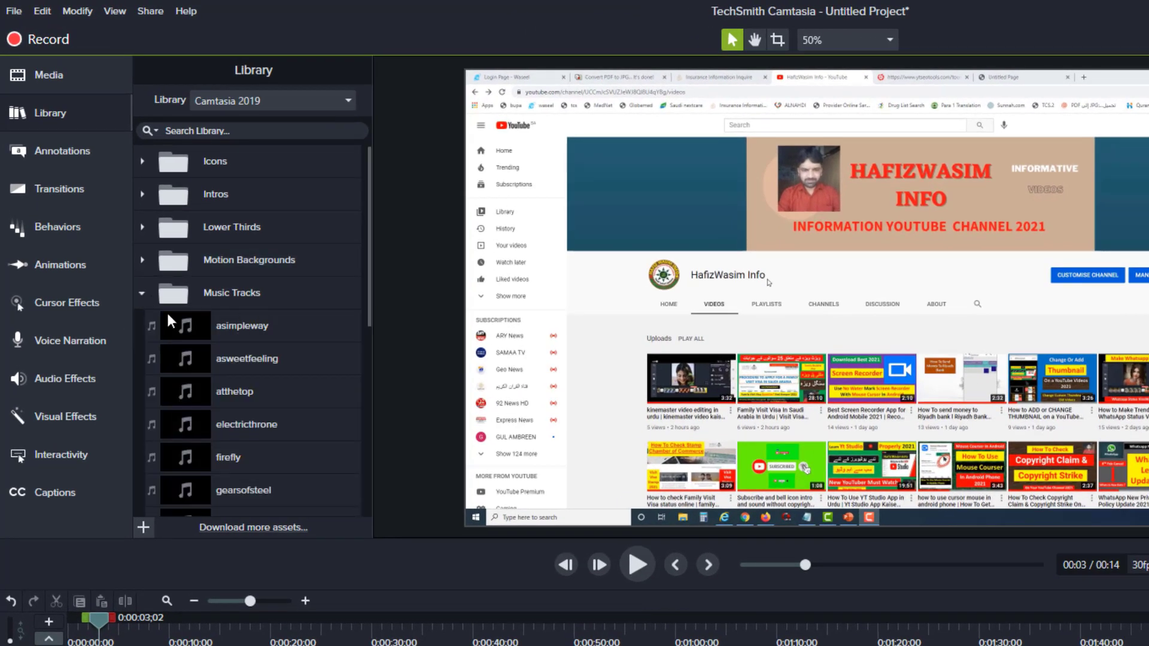
click(143, 296)
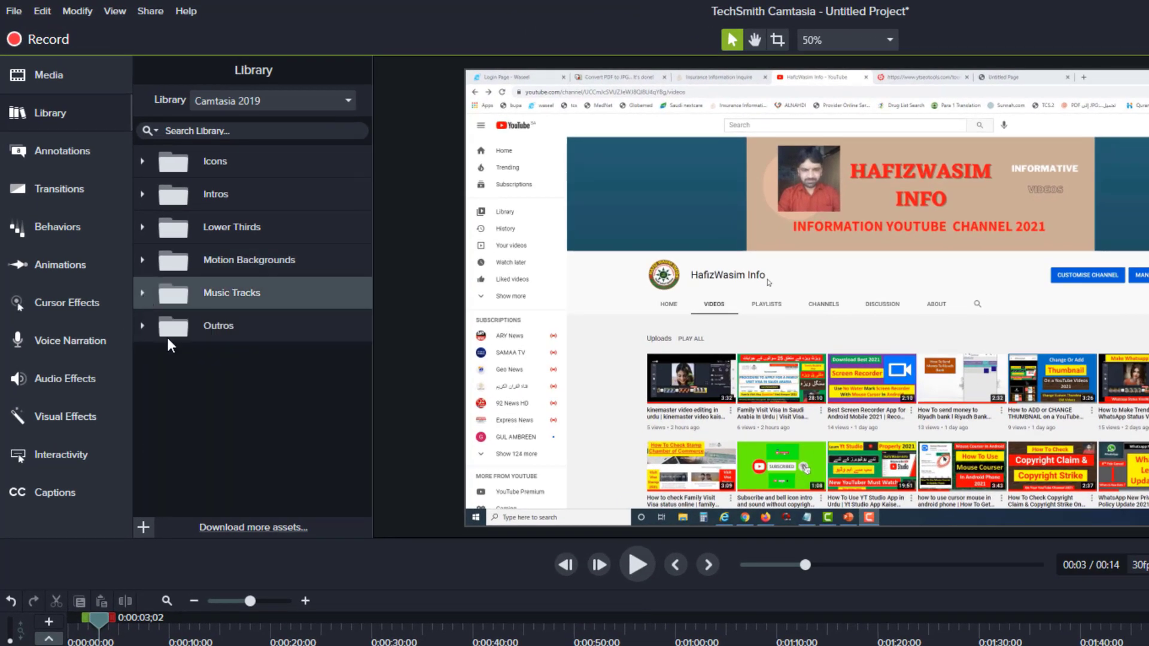
Add Simple Bright Outro 3 from the Library's Outros folder to the timeline
click(142, 326)
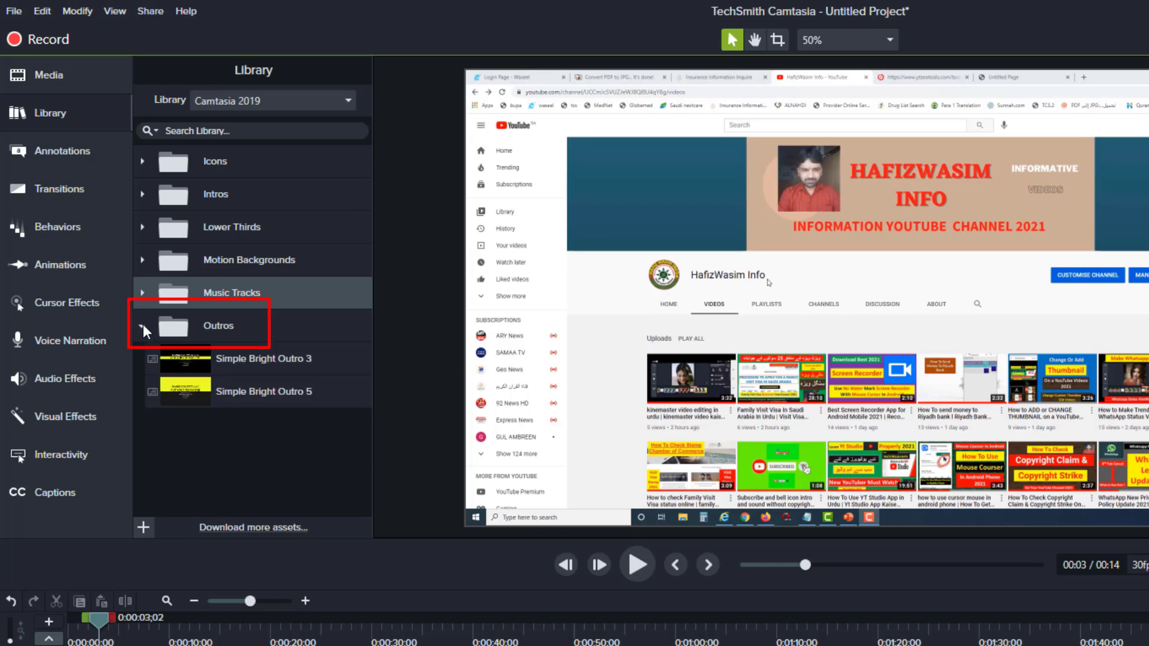
double_click(289, 362)
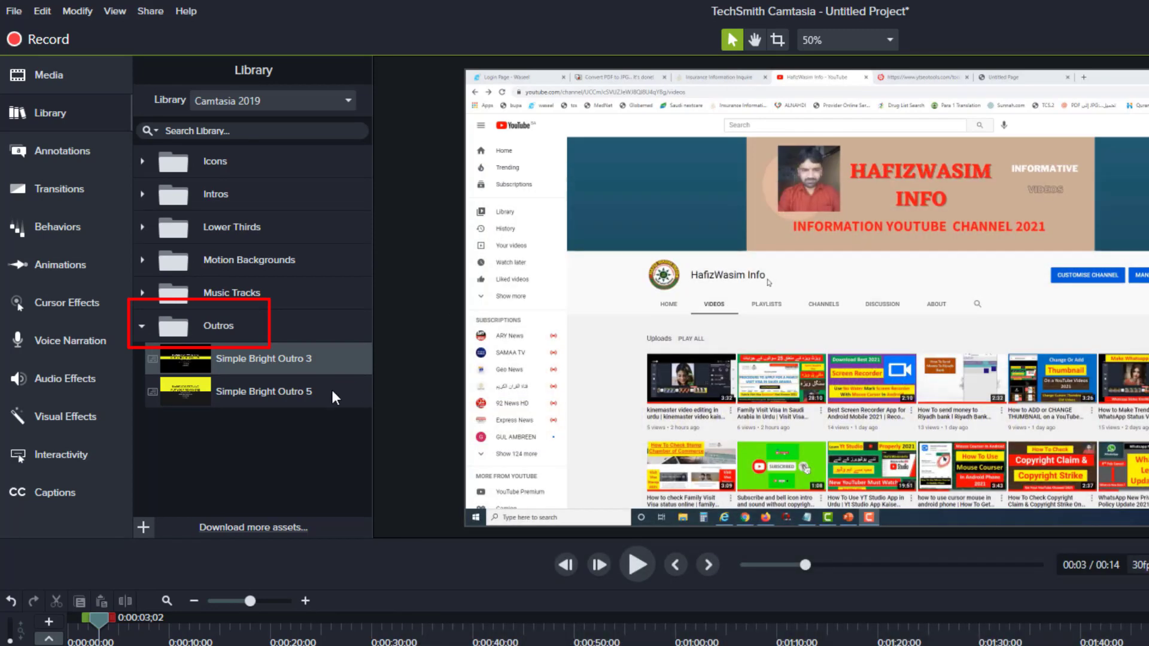
drag(291, 364, 225, 645)
drag(120, 643, 120, 645)
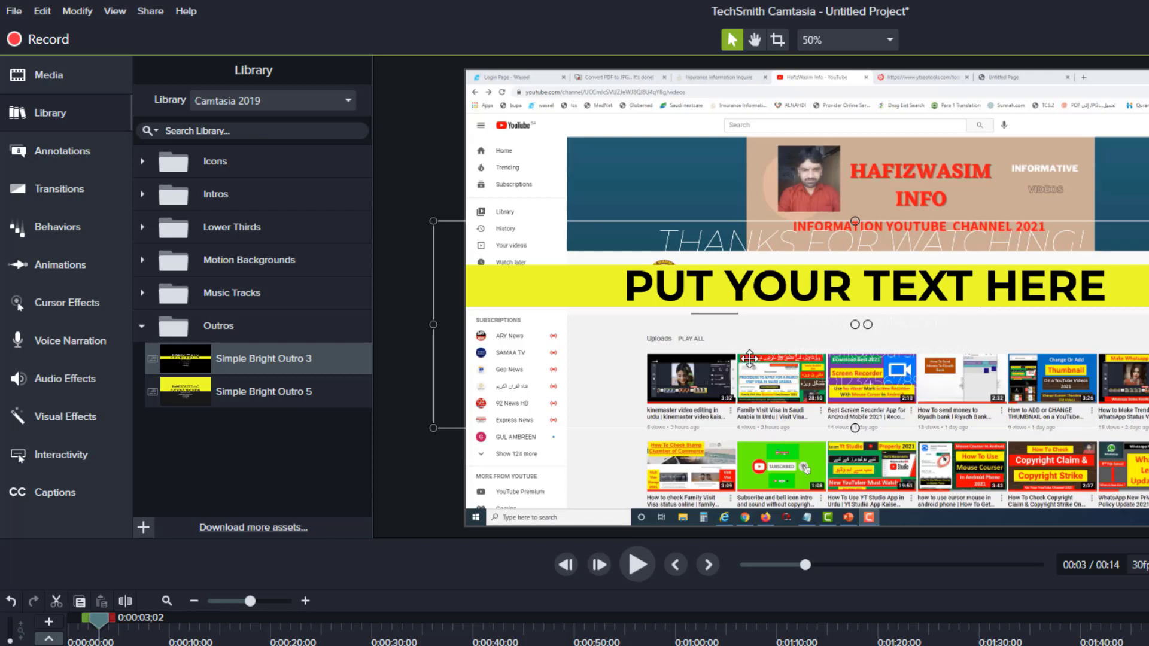
Select the outro clip on the timeline and delete it
click(624, 346)
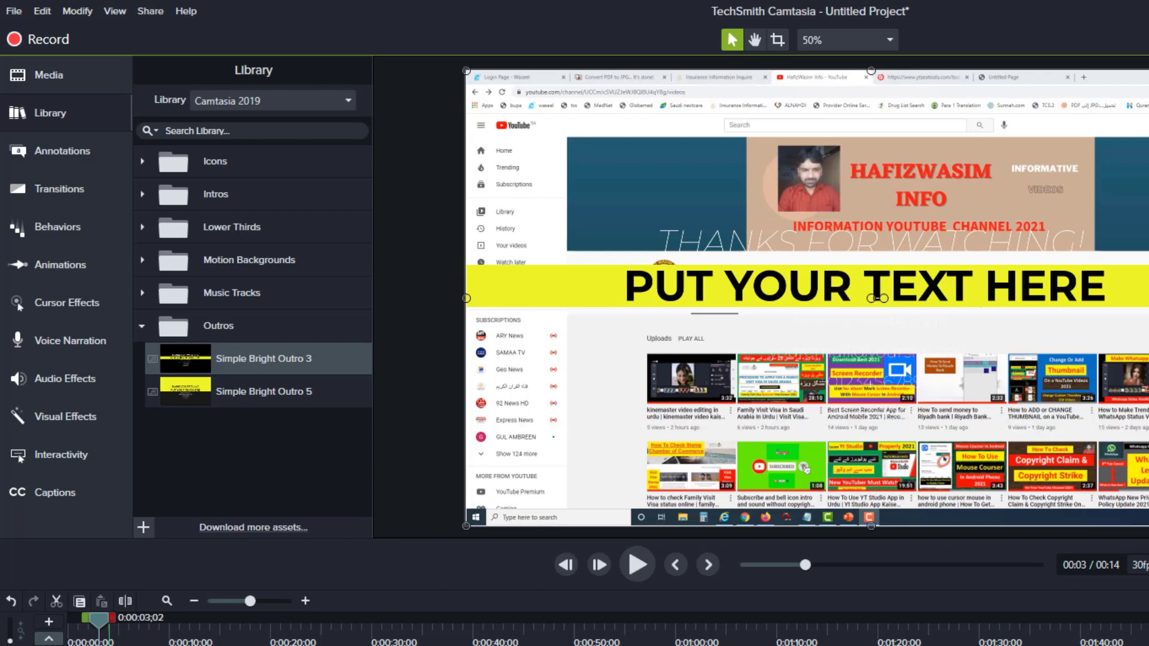
click(109, 645)
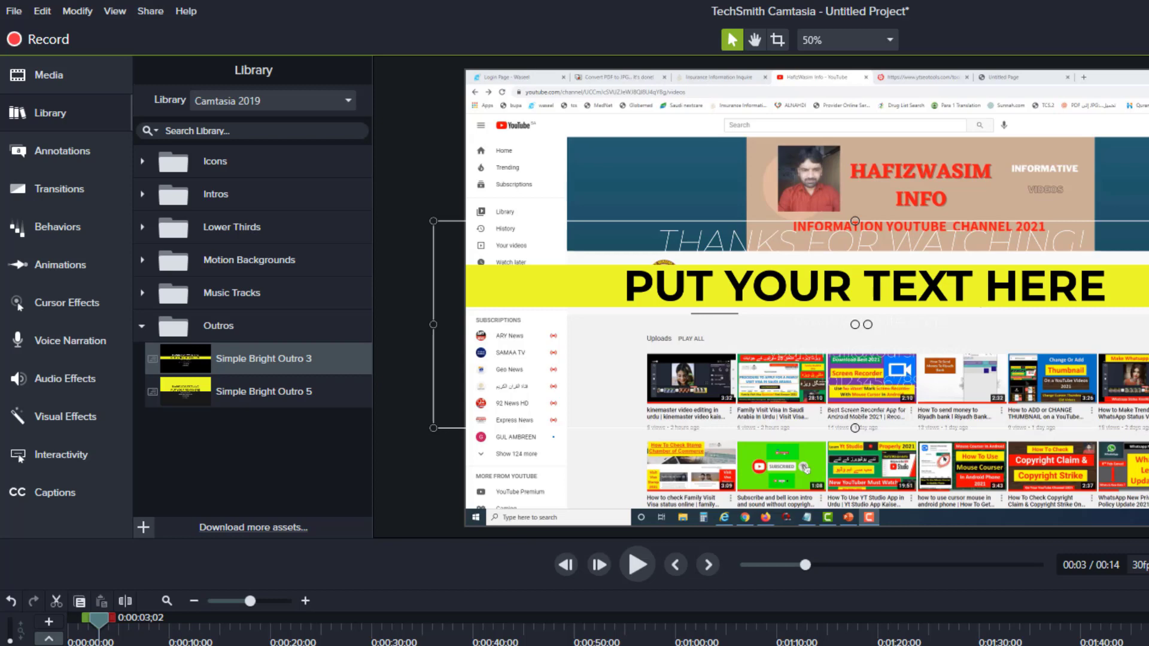
key(Delete)
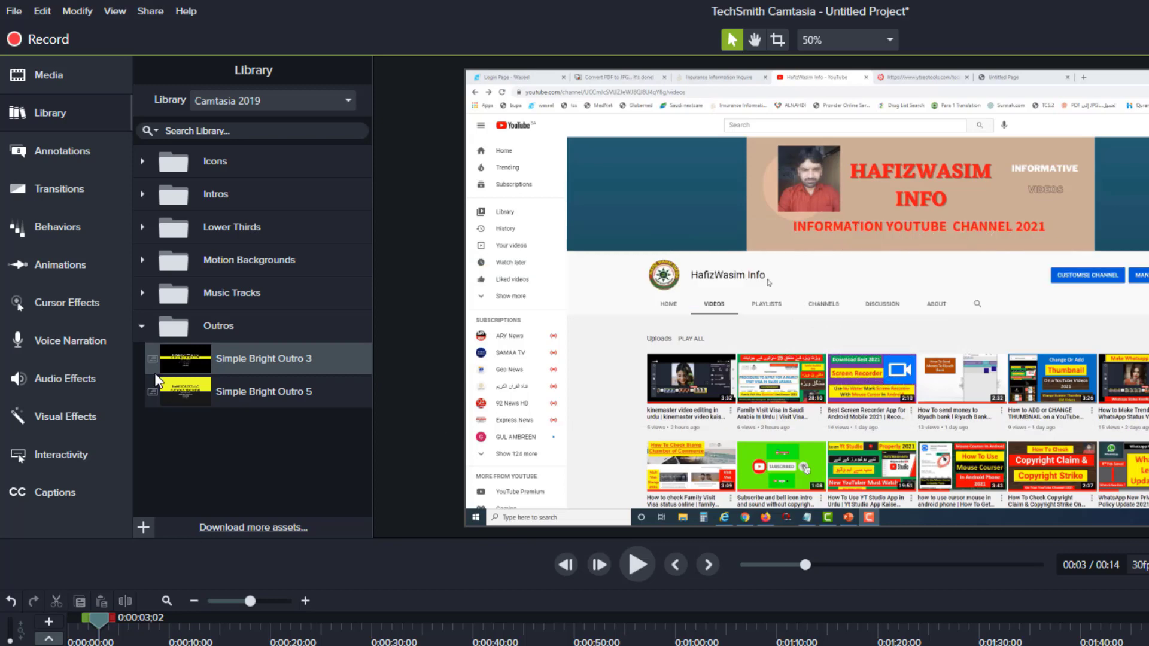
click(81, 114)
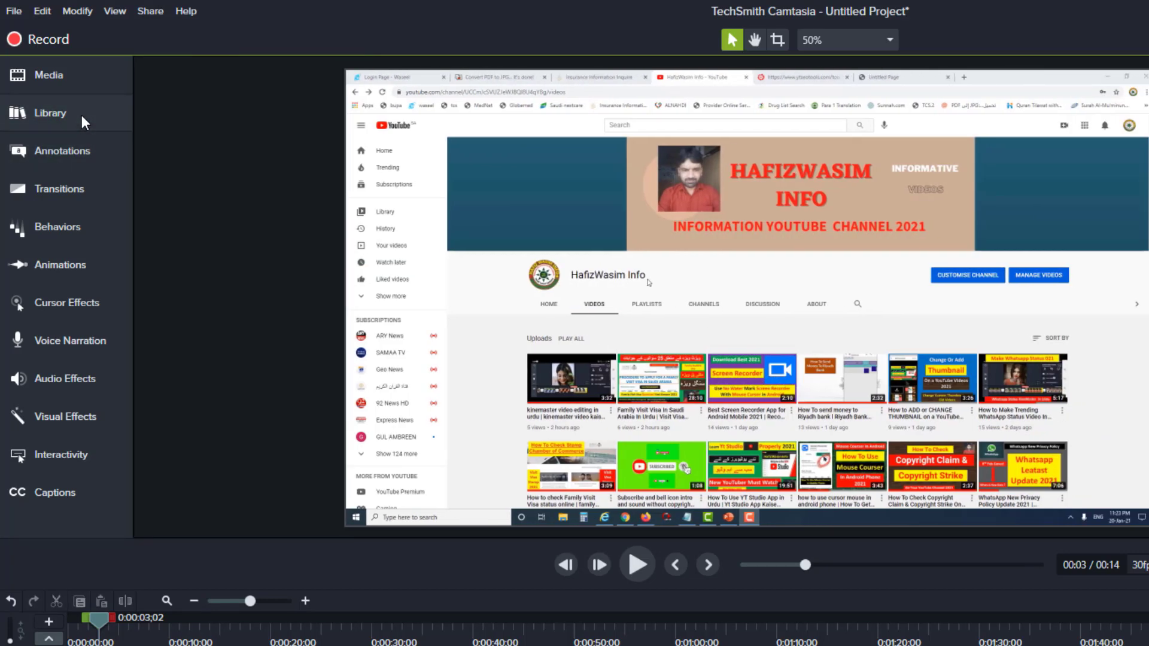
click(82, 115)
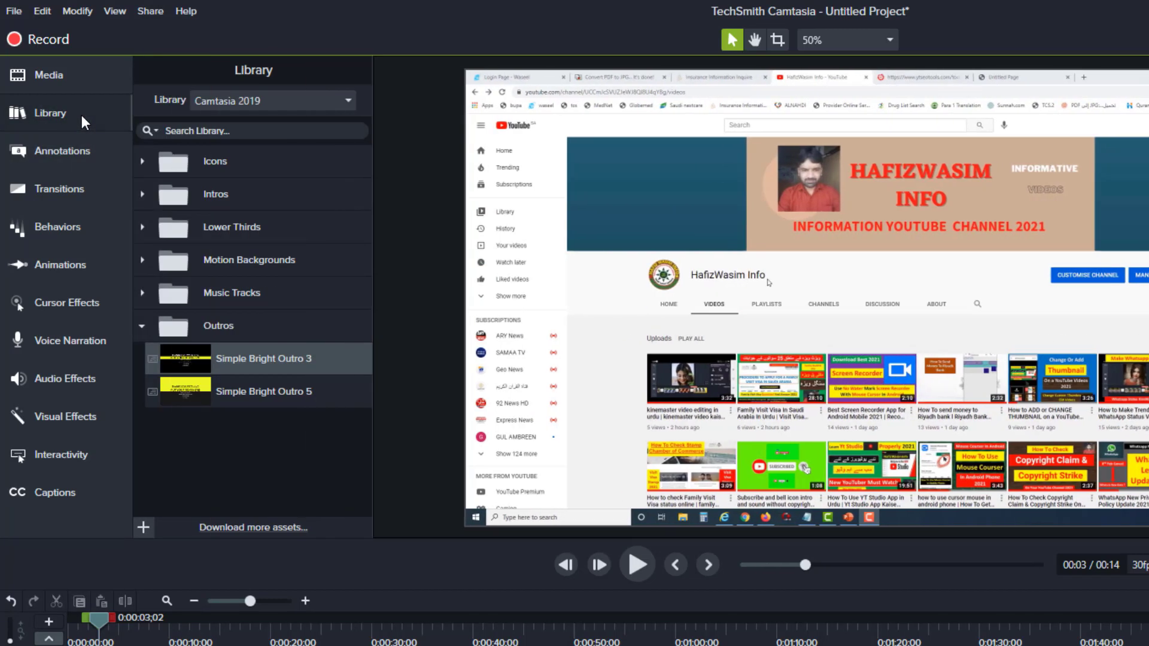
click(143, 325)
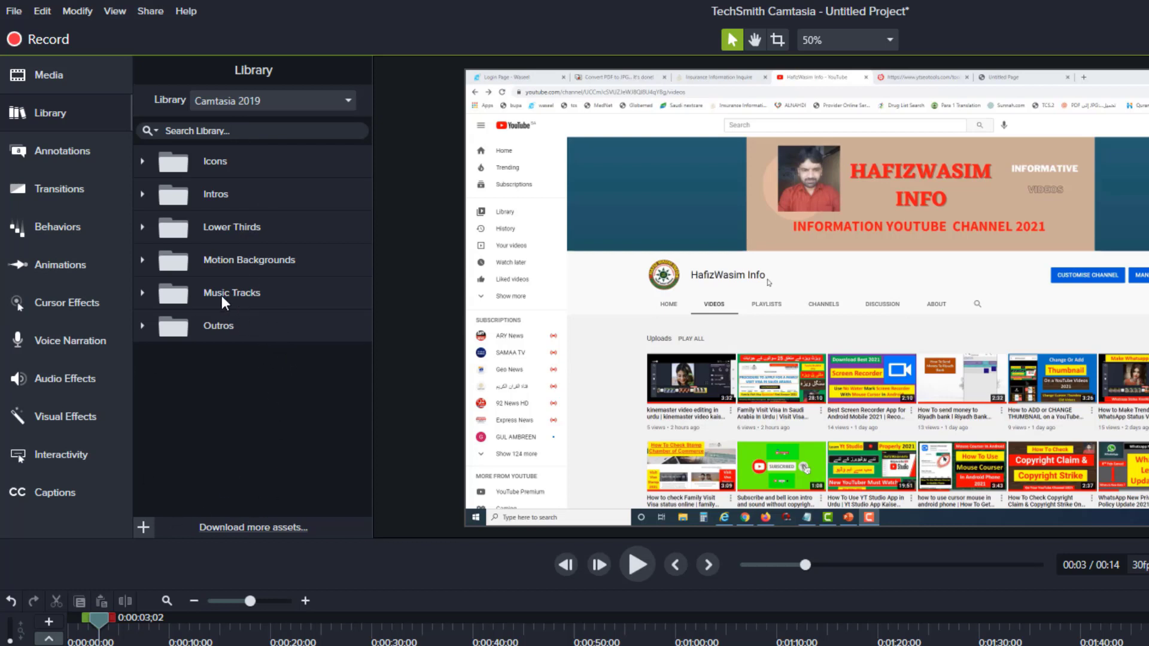
click(140, 326)
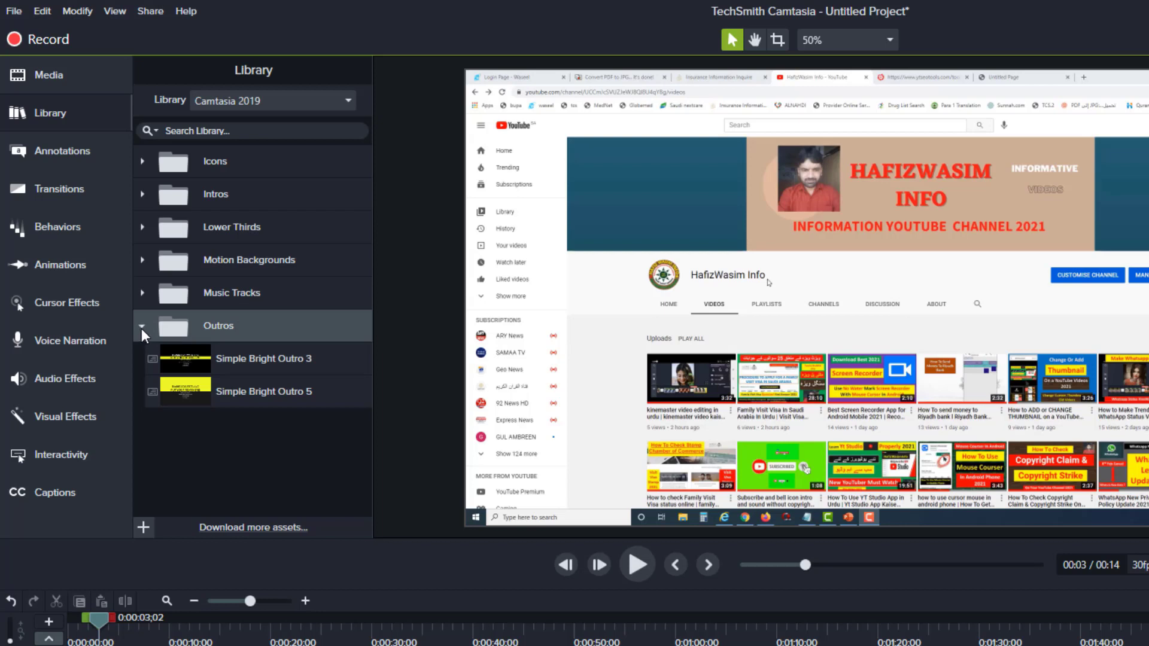
click(142, 329)
click(142, 292)
click(142, 293)
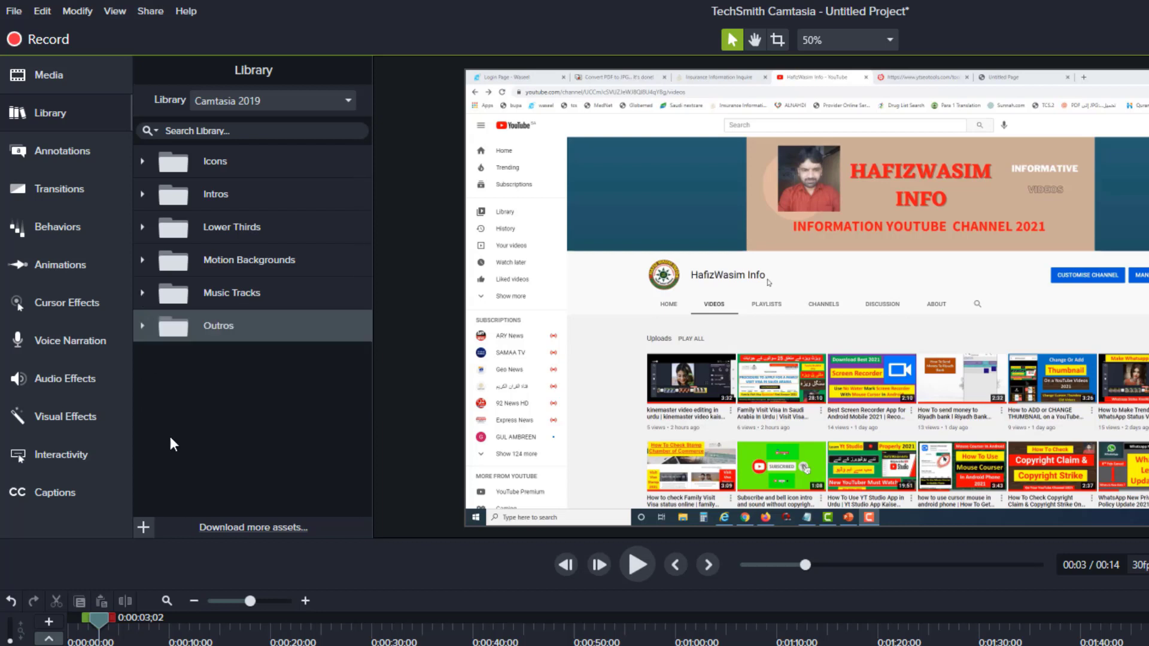
Open the TechSmith Assets for Camtasia website through Download more assets and browse the page
click(242, 528)
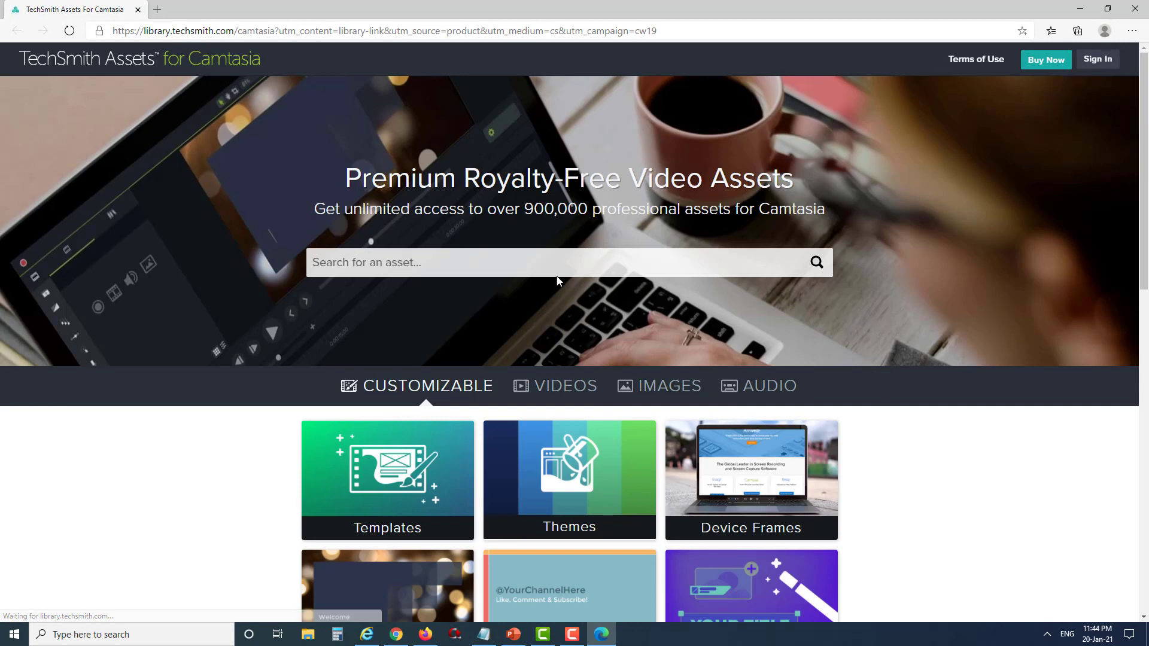
click(578, 262)
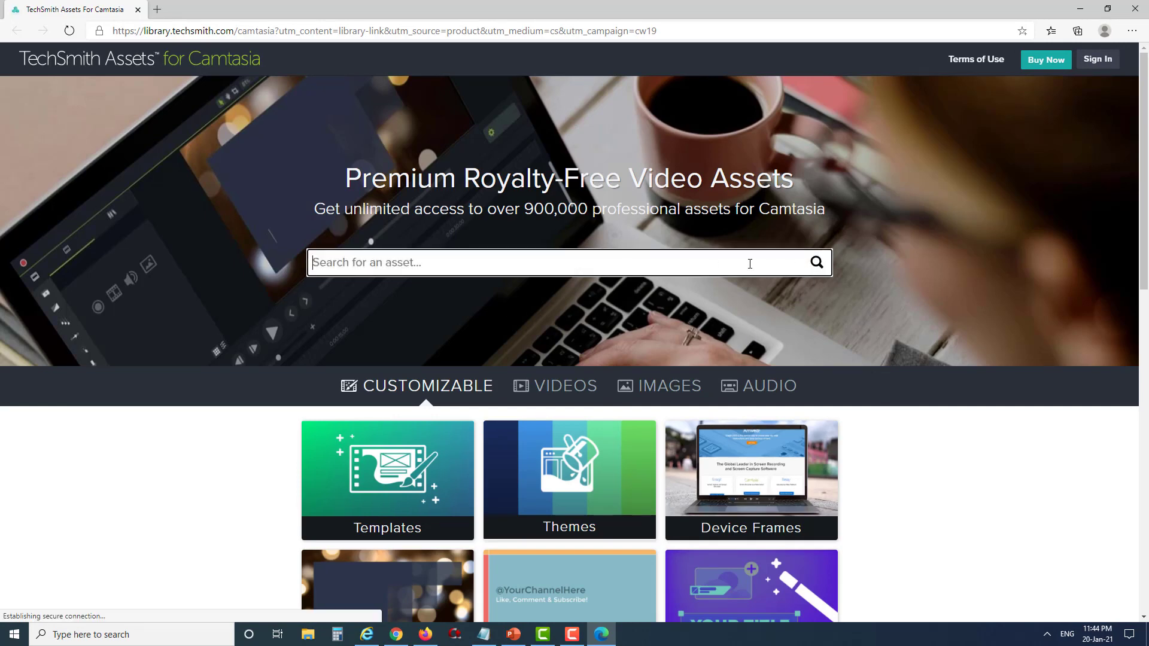
scroll(541, 376, down, 12)
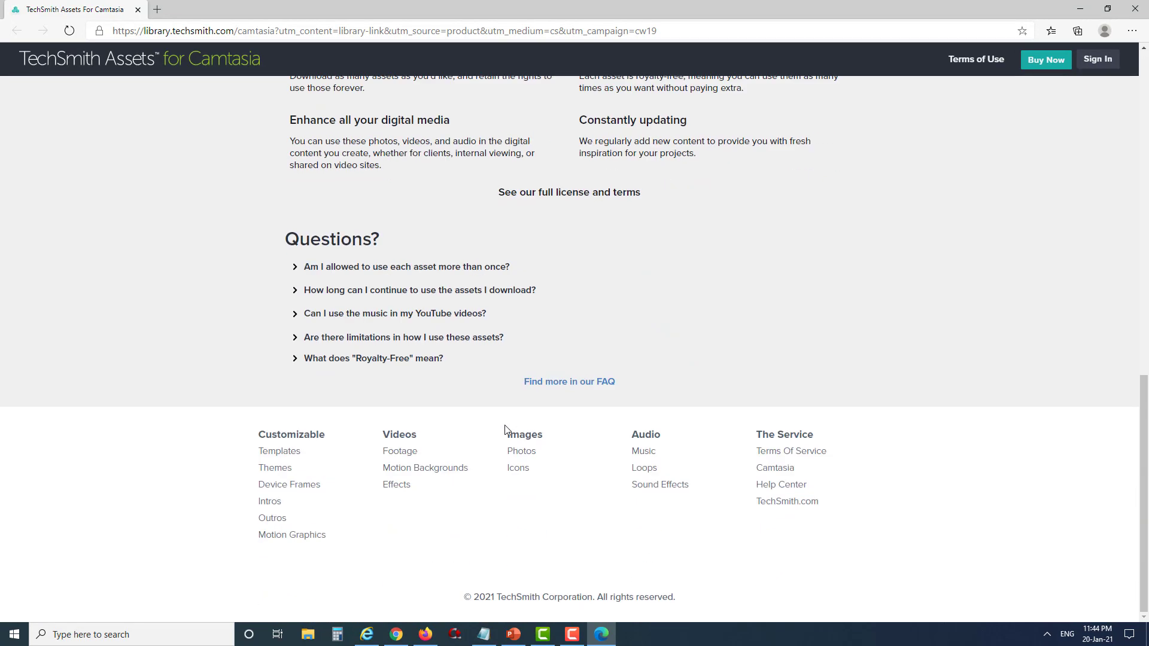
scroll(502, 425, up, 12)
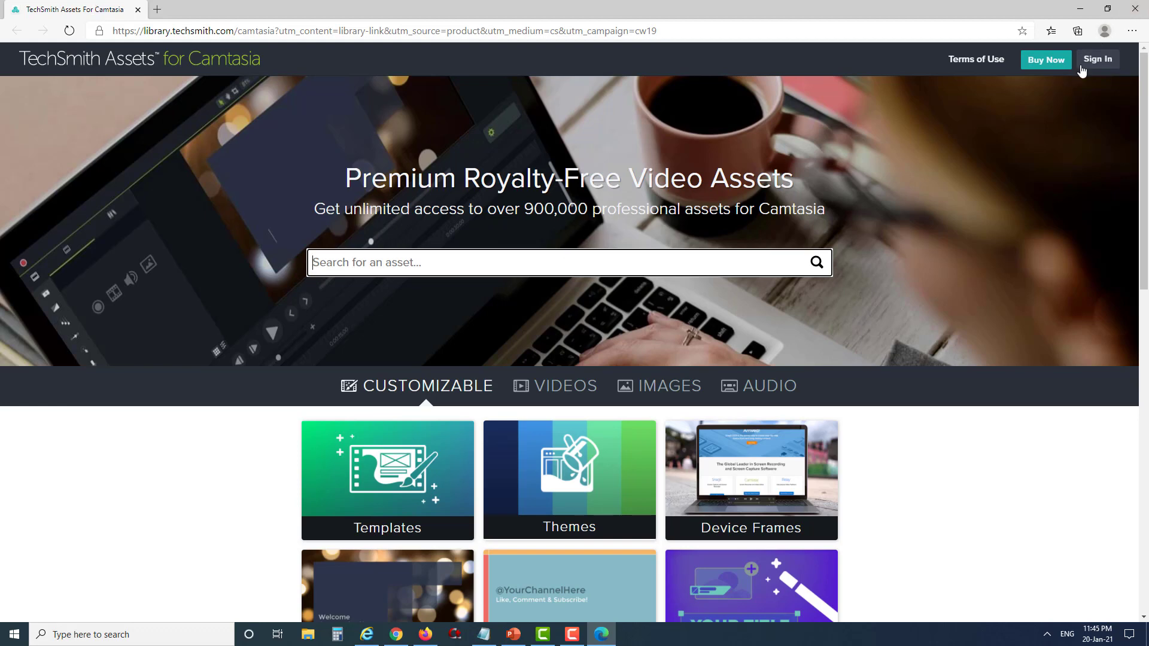
Close the TechSmith Assets website and open the Annotations callouts
click(1134, 9)
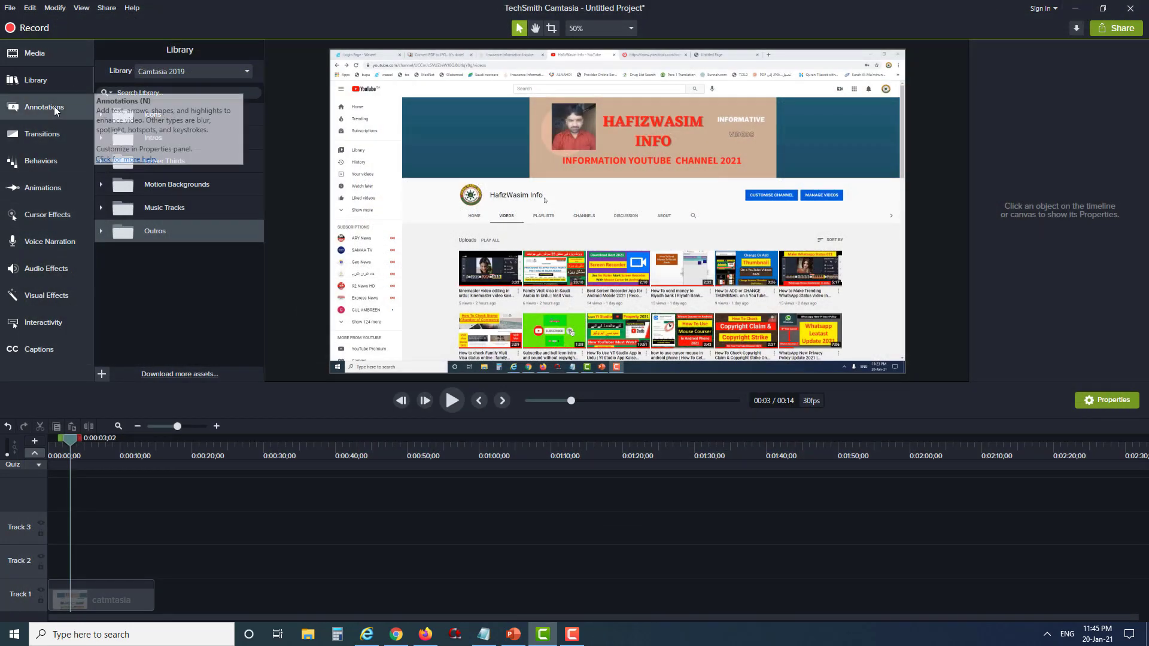
click(56, 57)
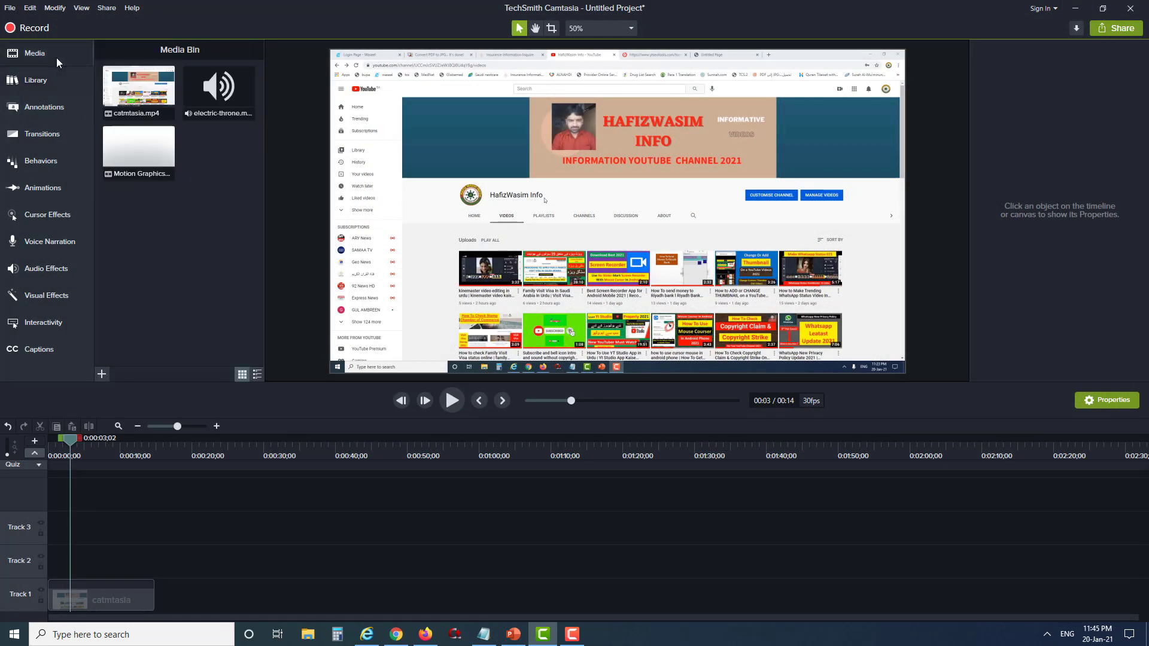
click(48, 112)
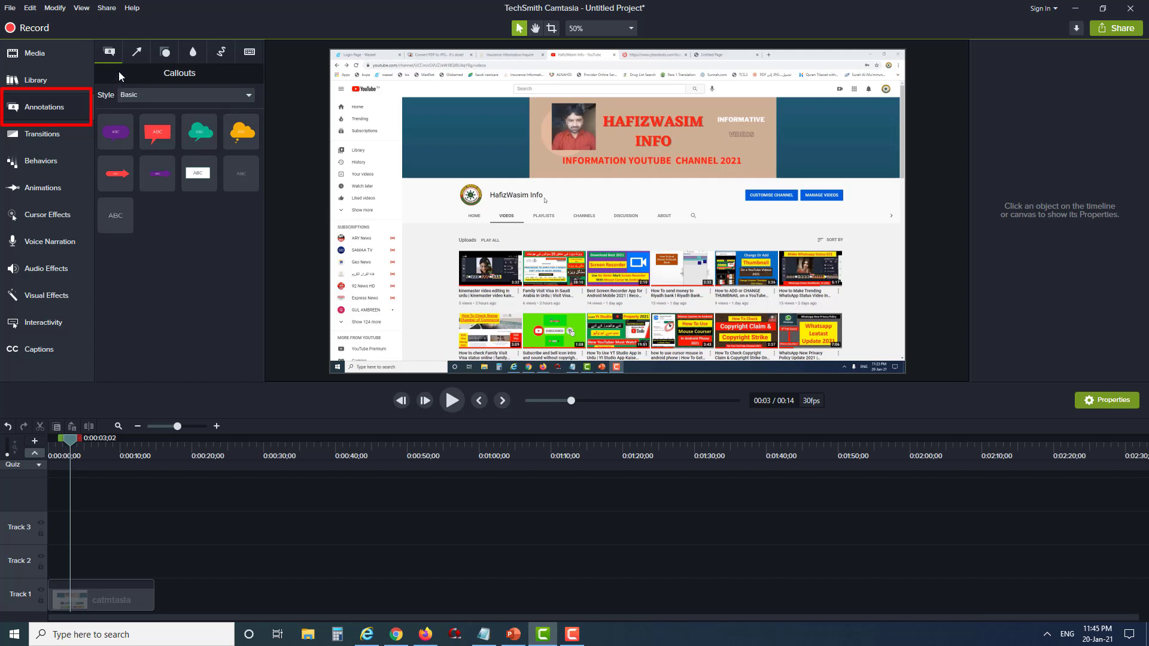
Switch the callout style filter between Basic and All and browse the available callouts
click(154, 96)
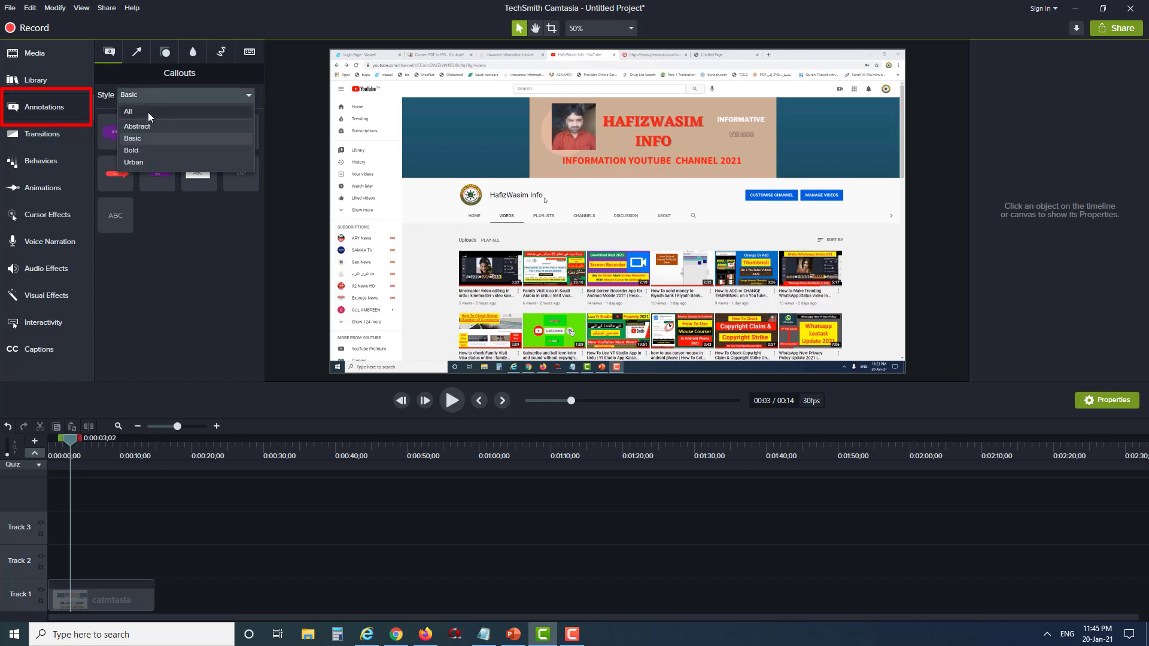
click(147, 113)
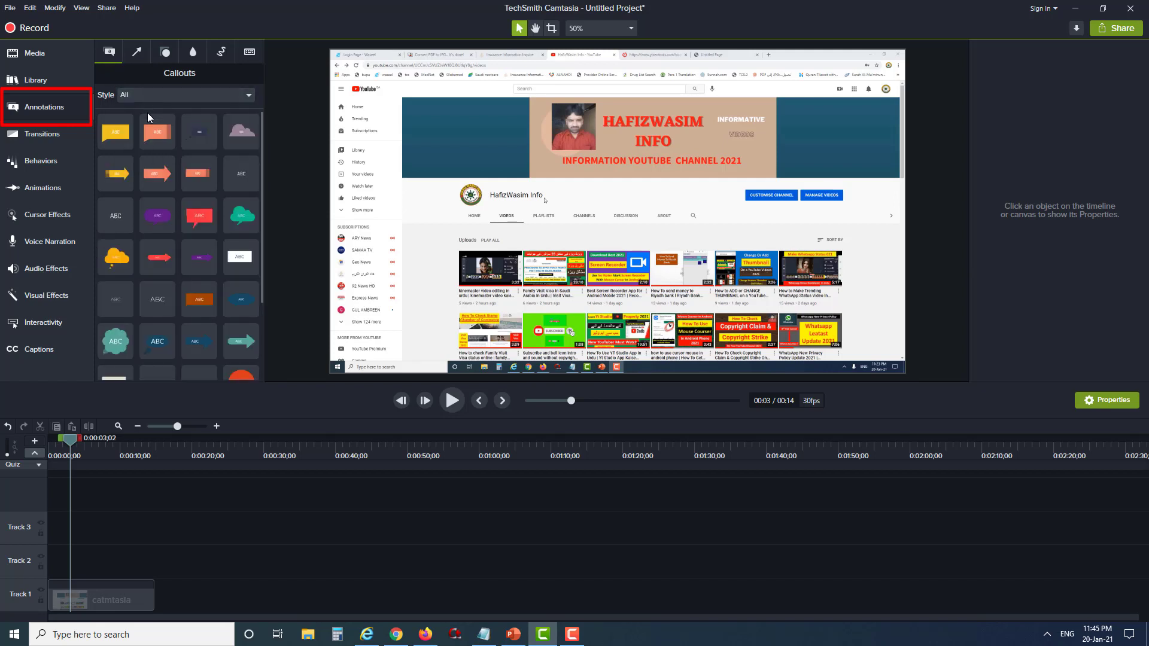
click(142, 101)
click(139, 140)
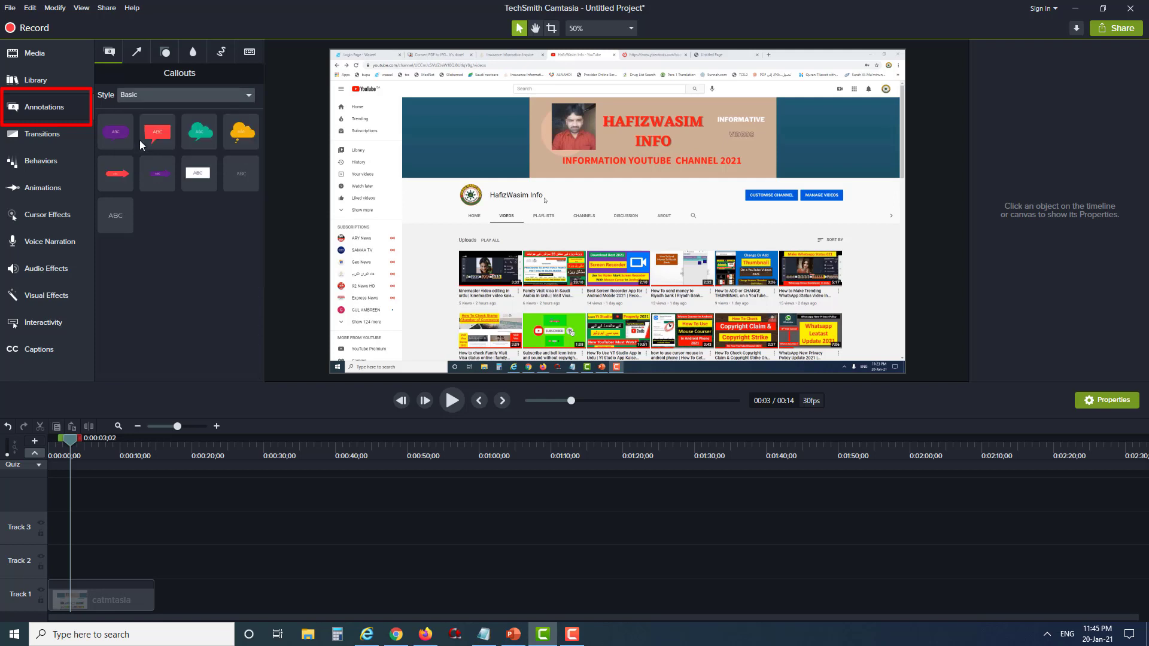
click(141, 93)
click(141, 112)
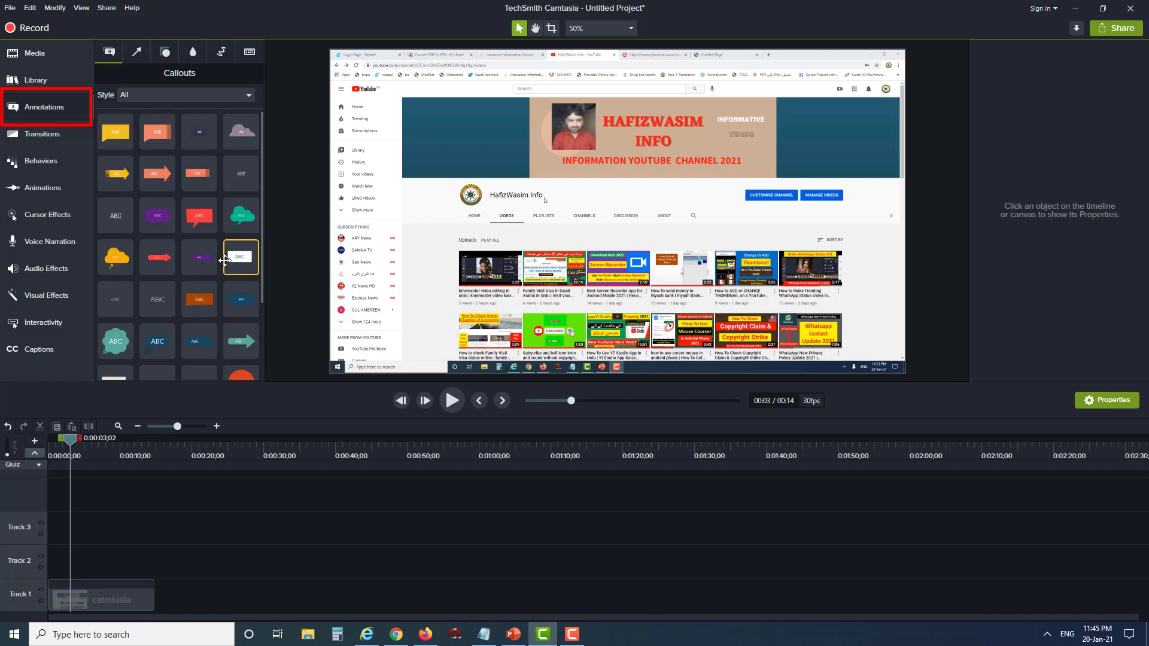
scroll(143, 341, down, 2)
scroll(143, 341, down, 1)
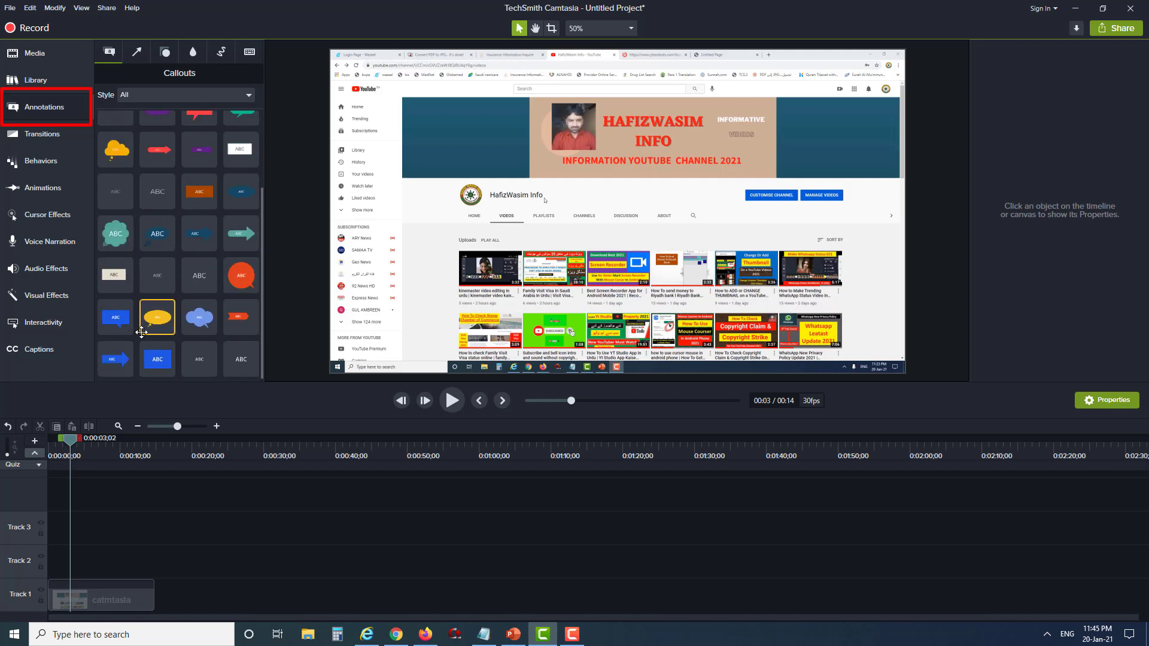
scroll(142, 332, up, 5)
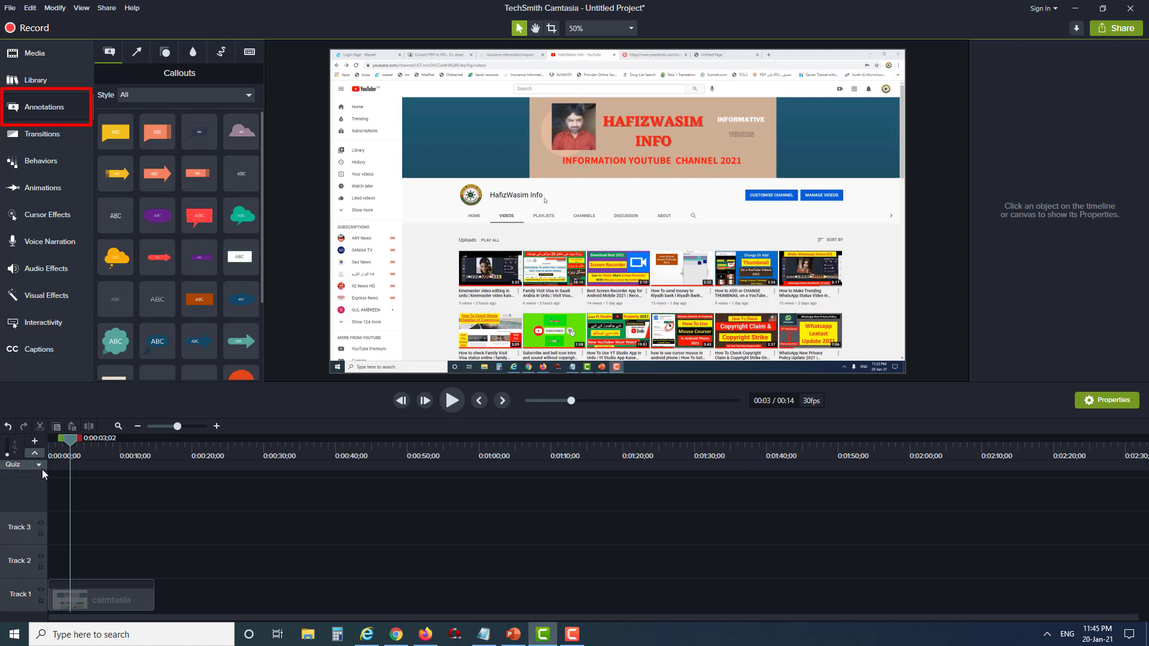
Add an orange rectangle callout to the canvas near the channel name at the start of the timeline
drag(67, 441, 54, 445)
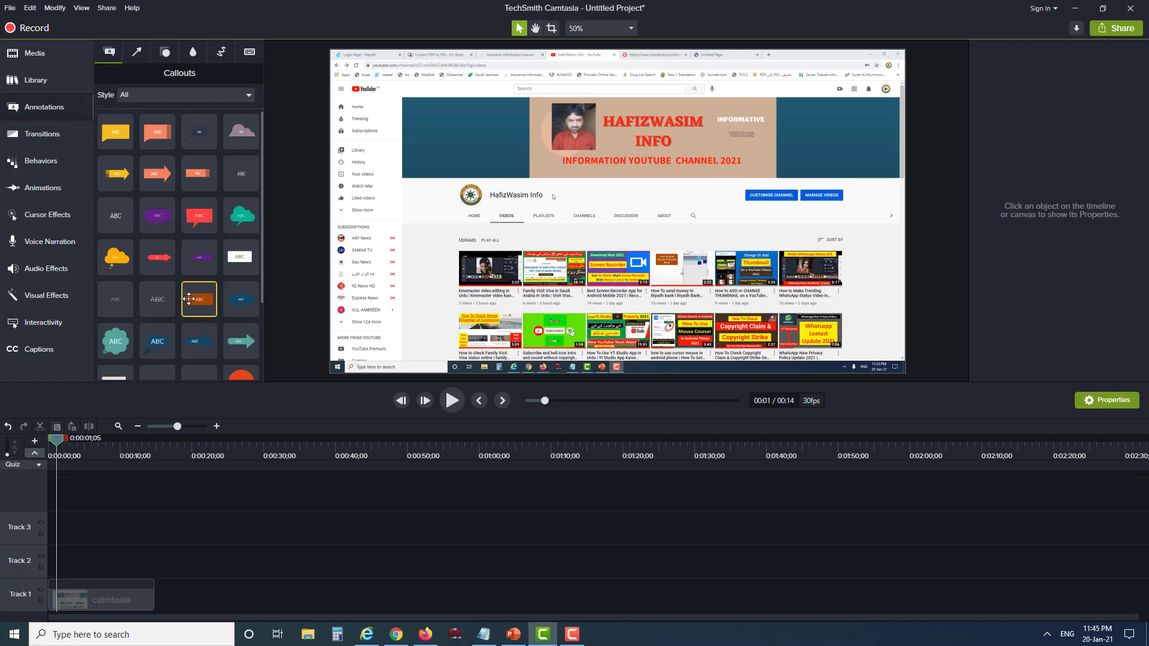
drag(189, 300, 617, 212)
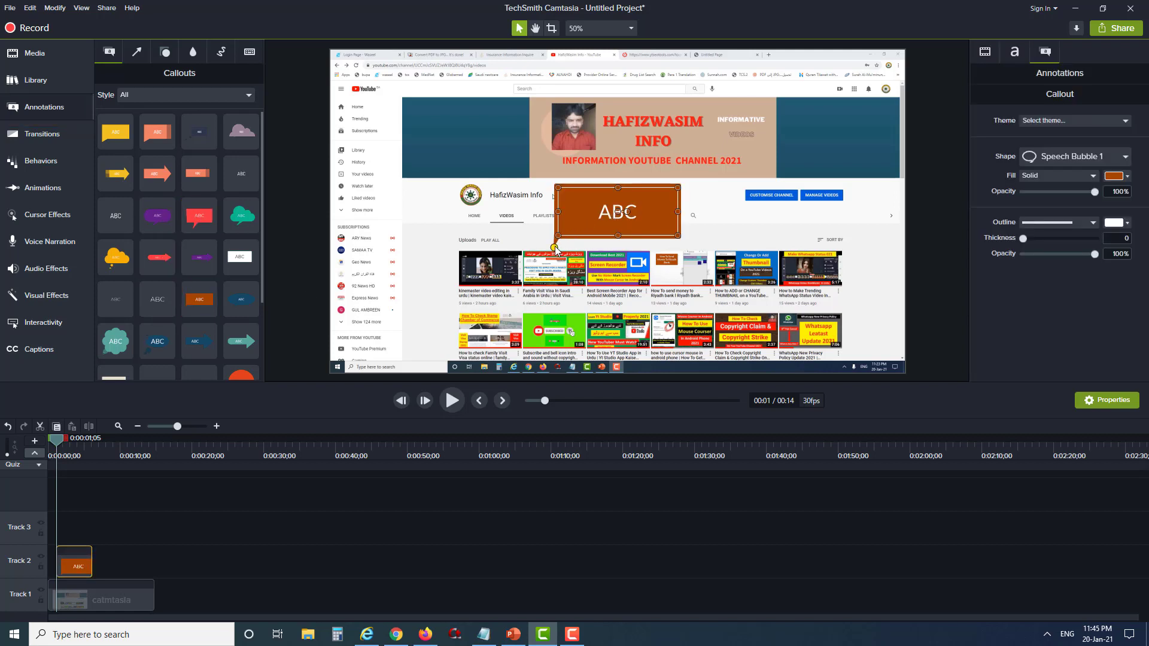
drag(556, 251, 558, 236)
Enter the callout text "How to grow Your Youtube Chennal"
double_click(599, 221)
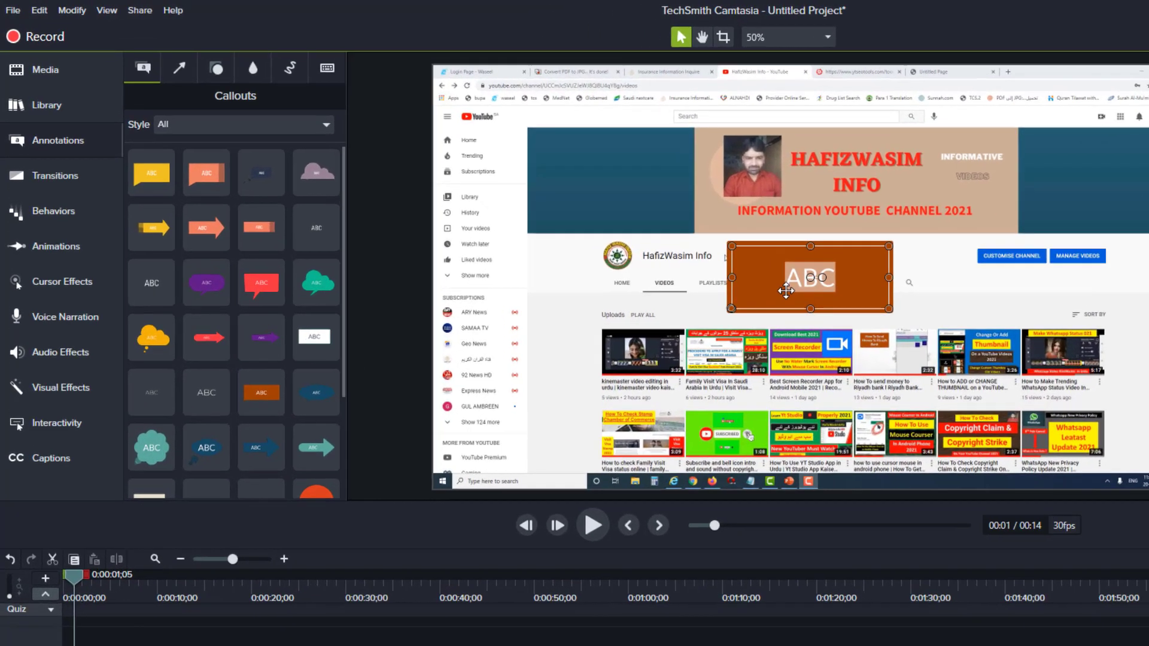
text(Ho)
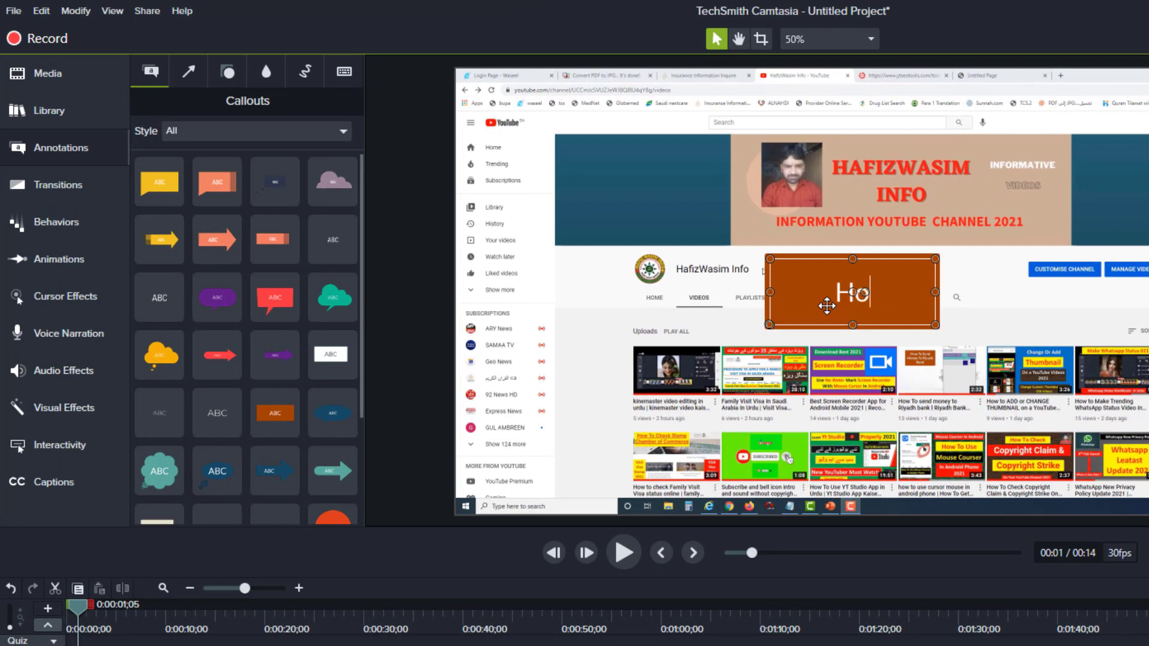
text(w to )
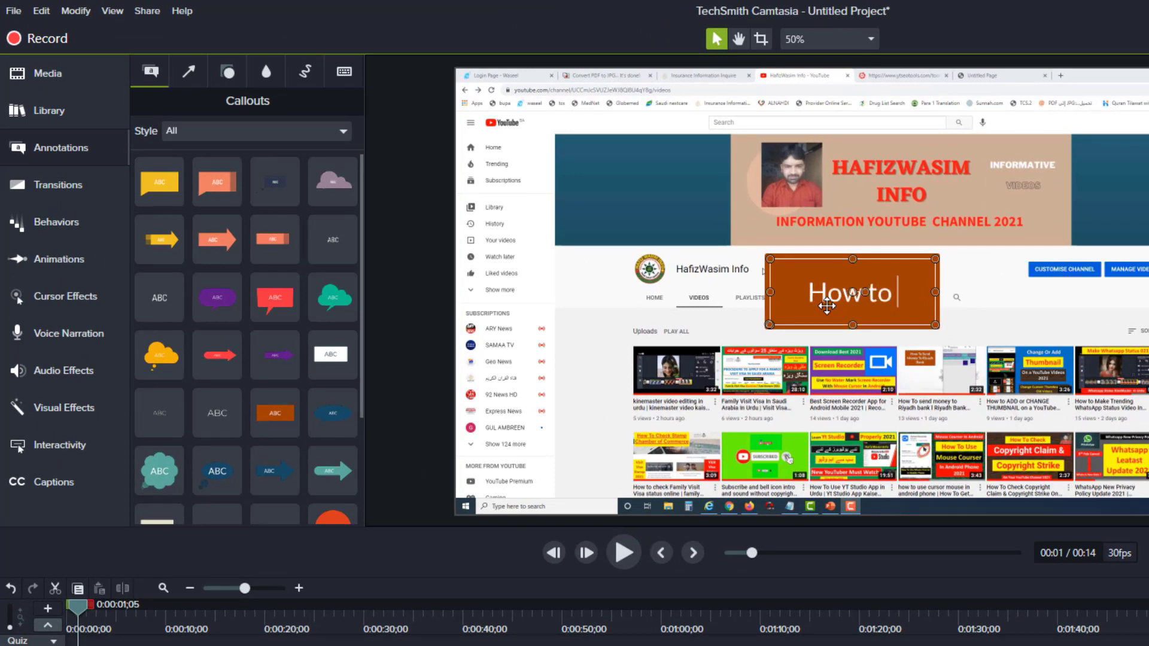
text(grow)
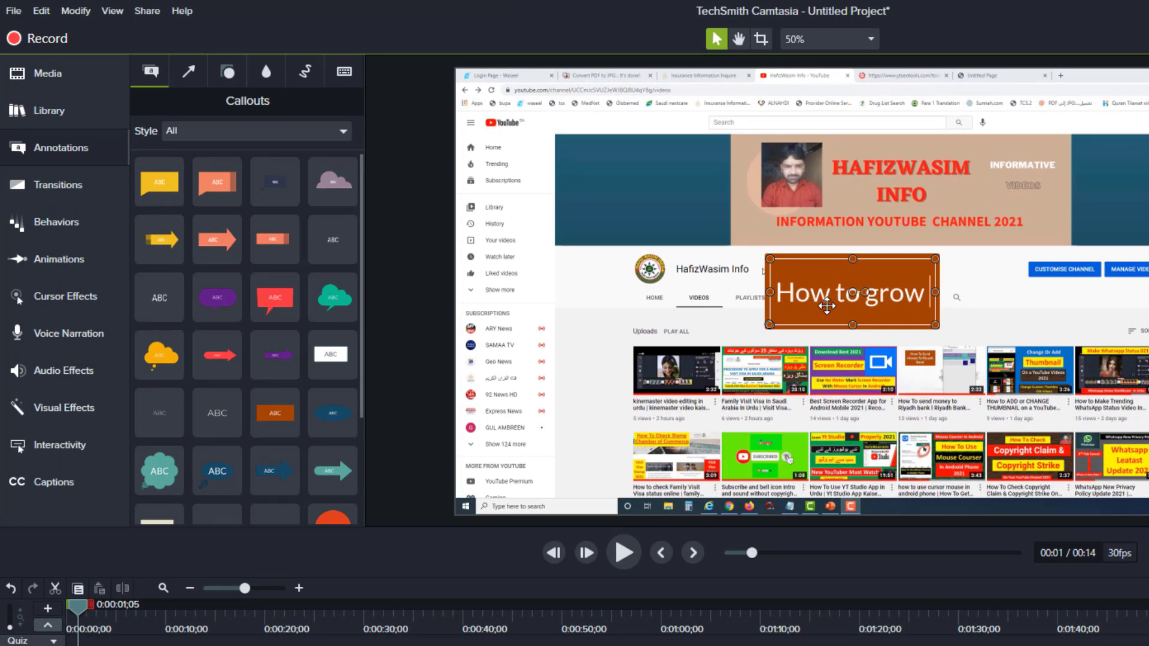
text( Your Yout)
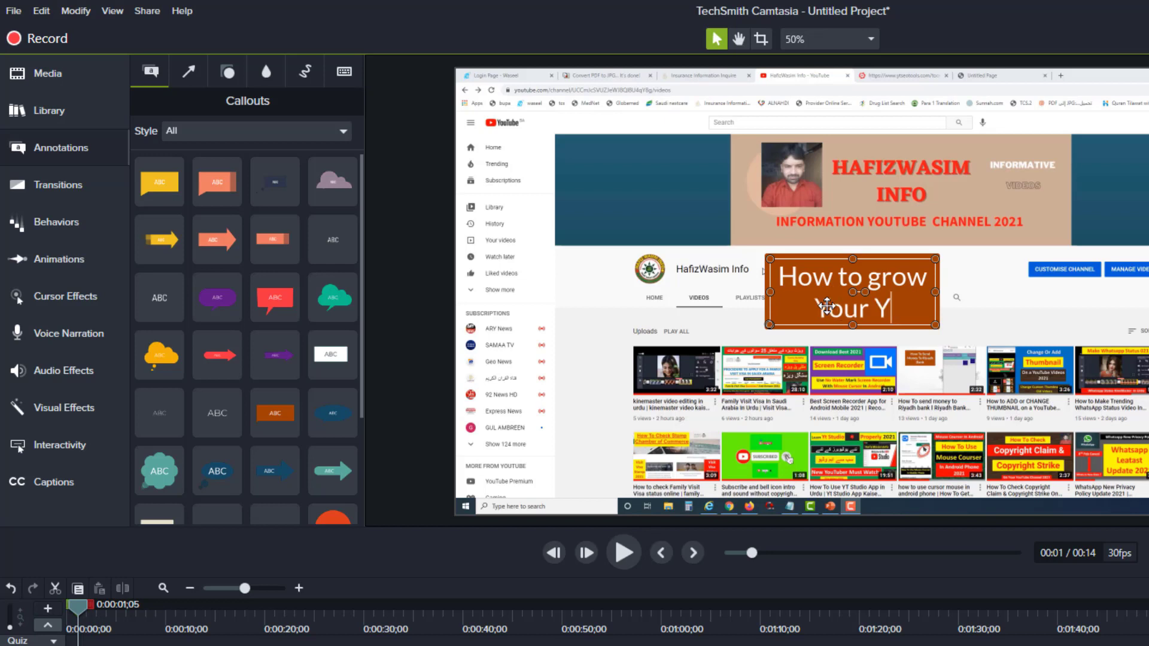
text(ub)
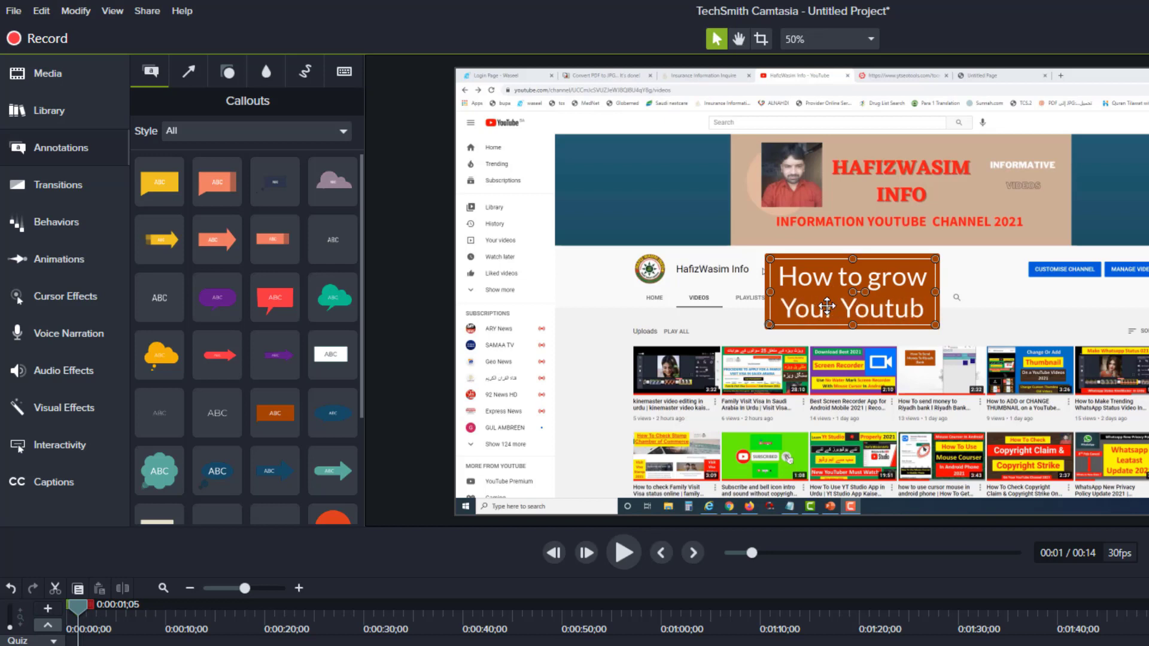
text(e Cheb)
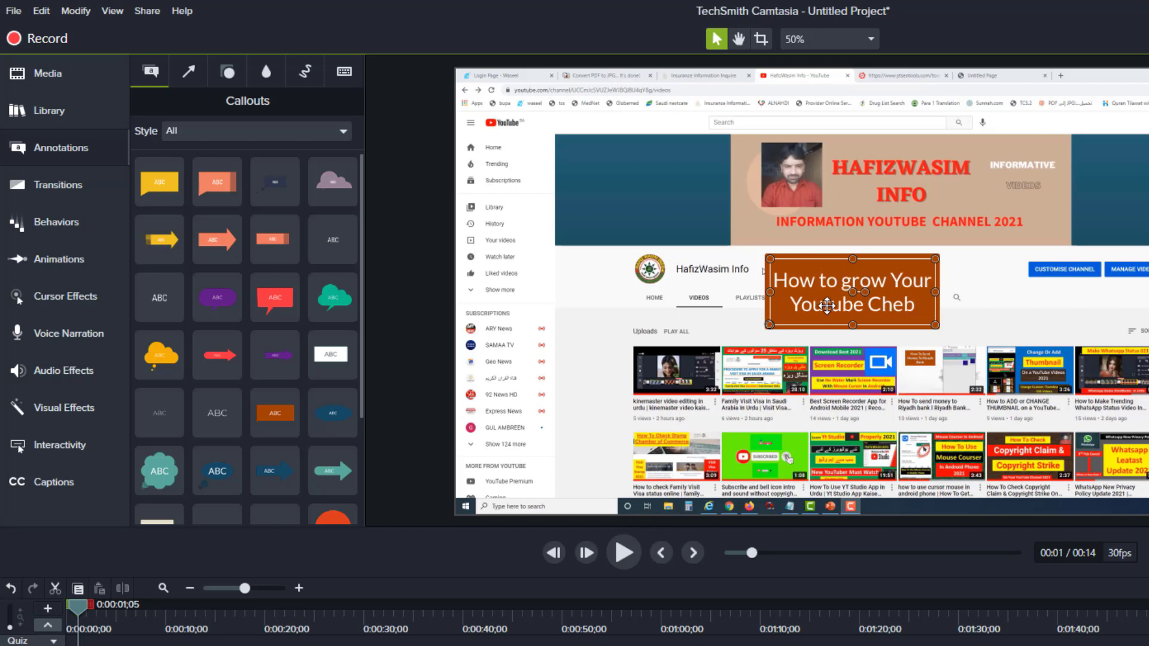
key(BackSpace)
text(nnal)
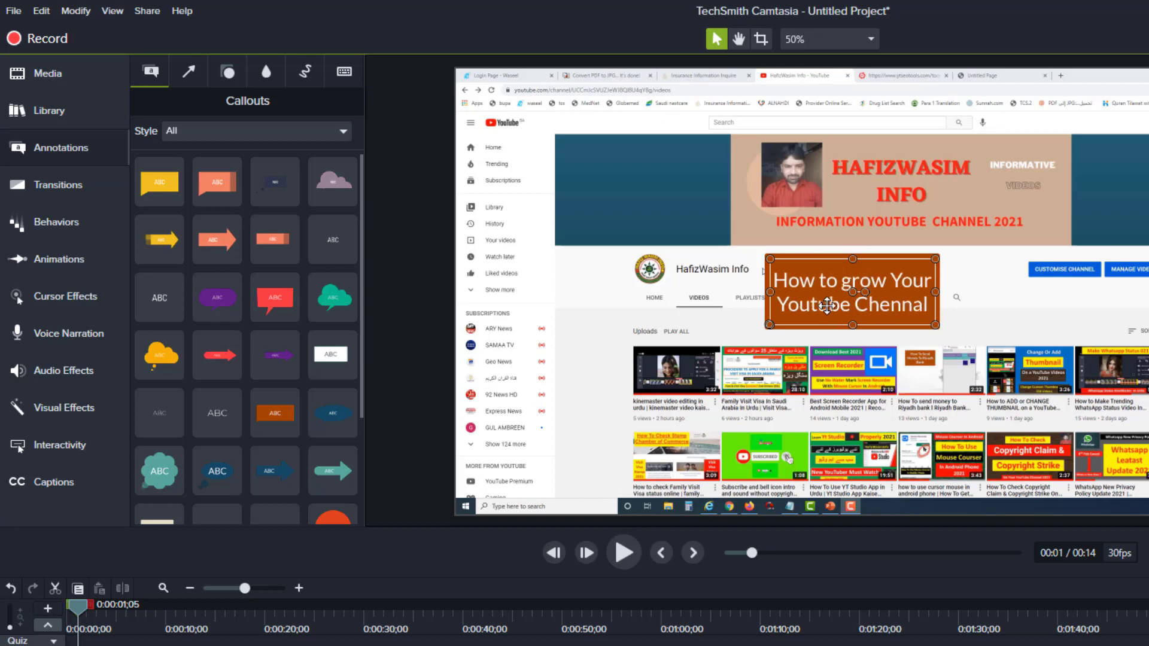
triple_click(879, 303)
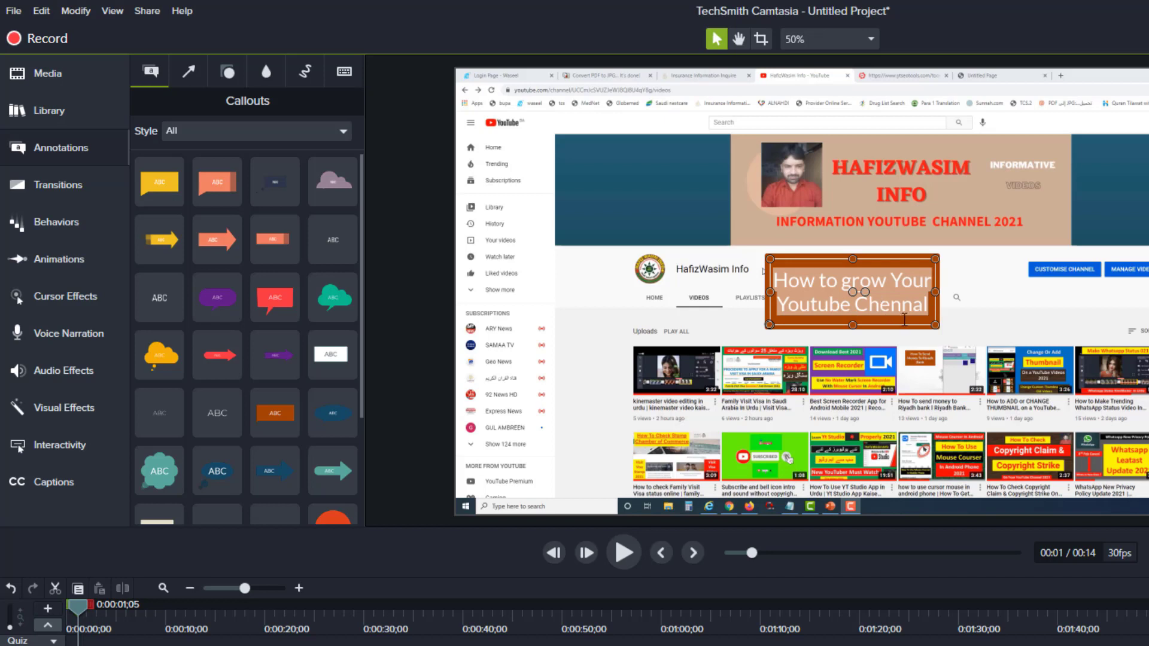
text(100300)
double_click(898, 299)
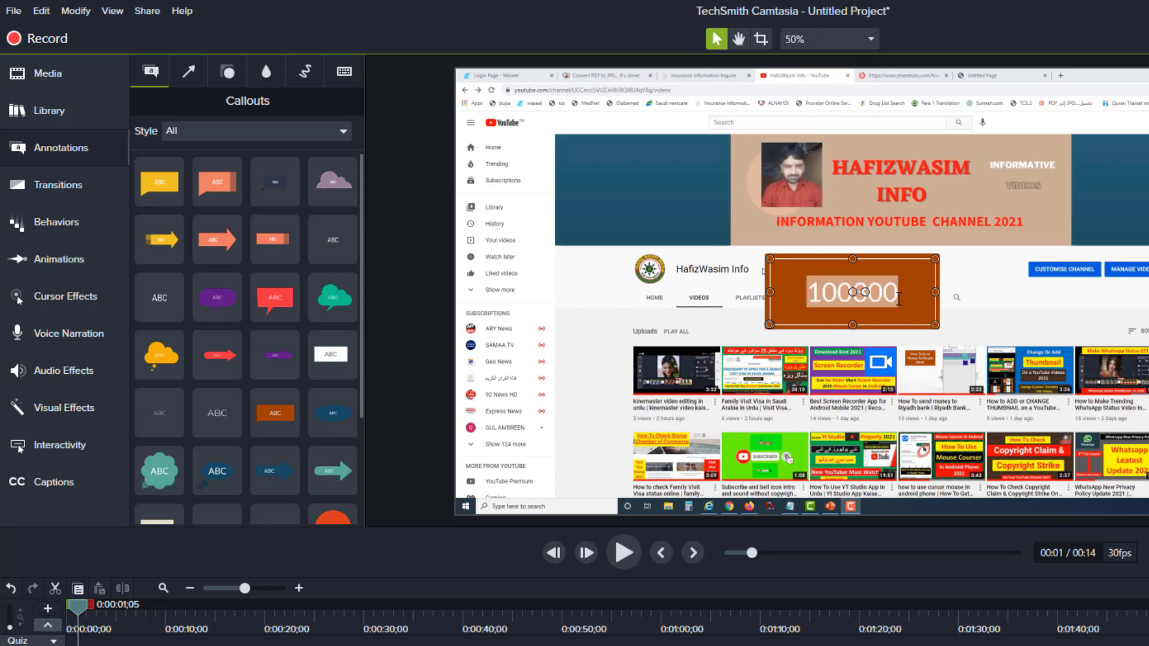
key(ctrl+z)
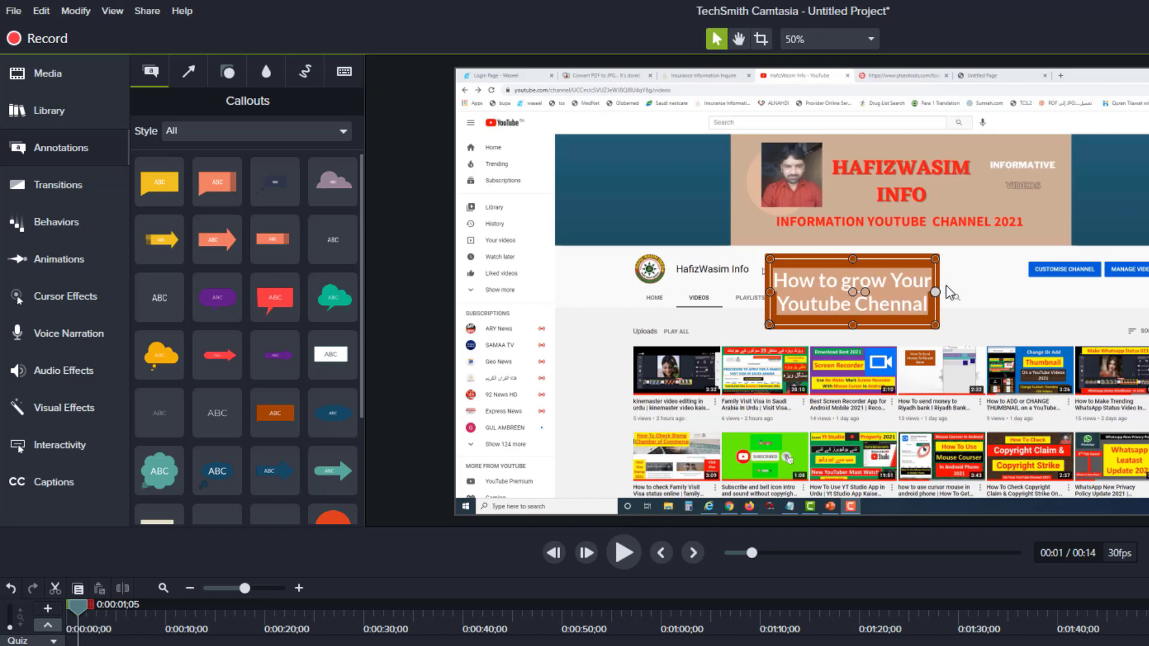
Set the callout text's font size to 56
triple_click(908, 303)
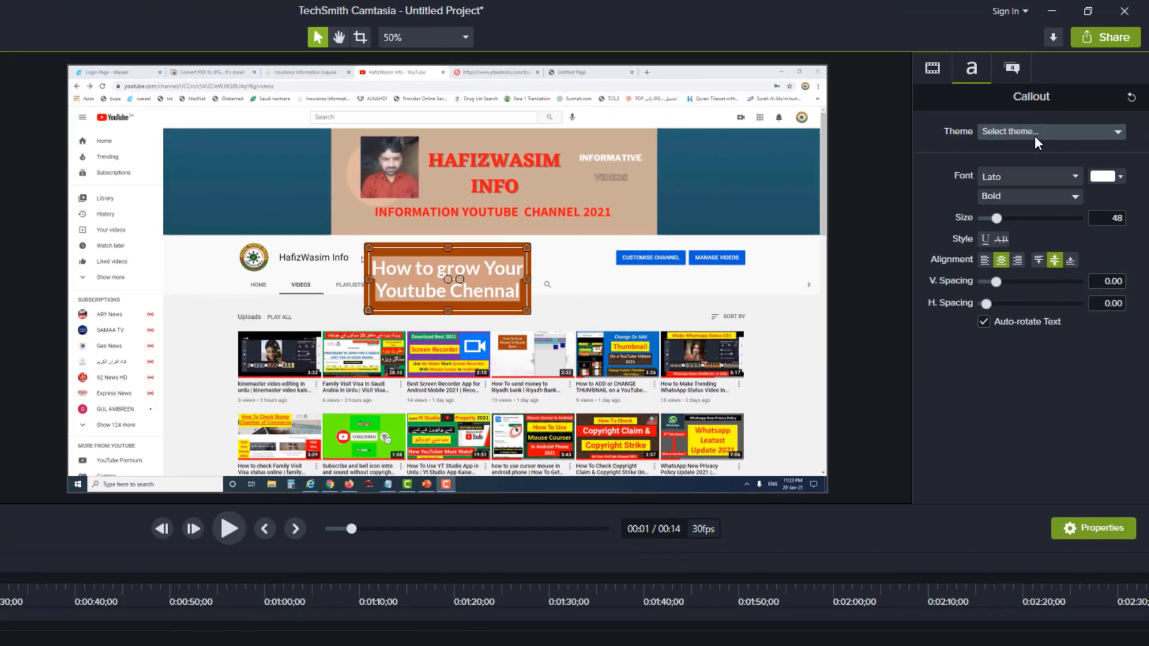
click(1035, 135)
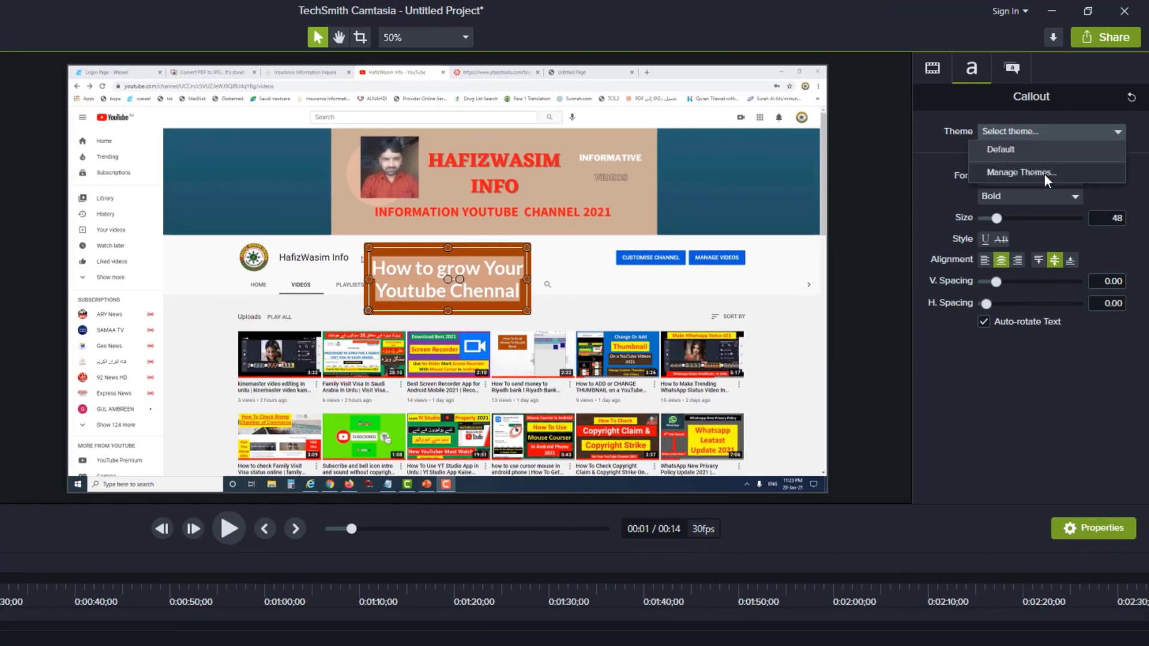
click(509, 286)
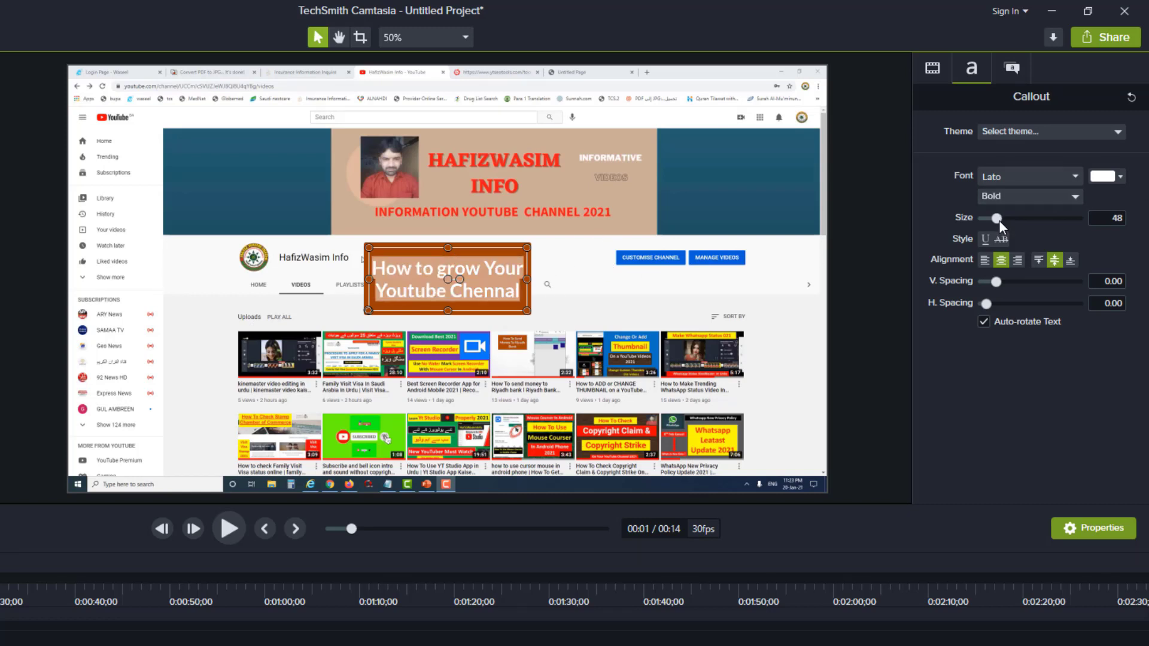
drag(996, 218, 999, 221)
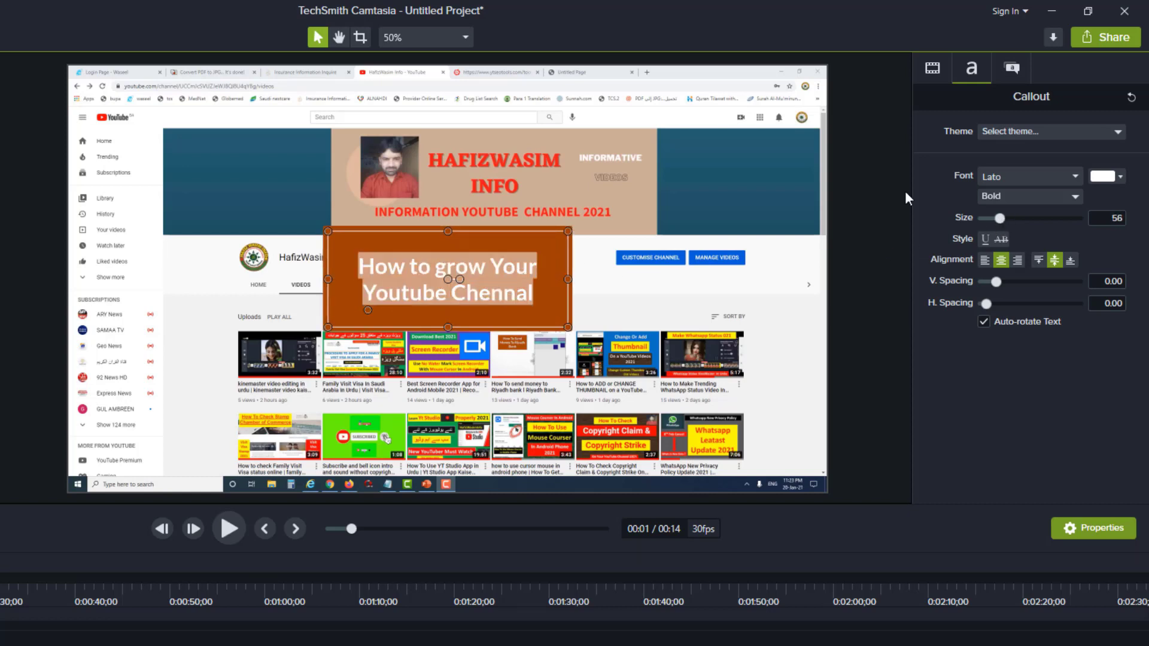
Set the callout text colour to red
click(1119, 177)
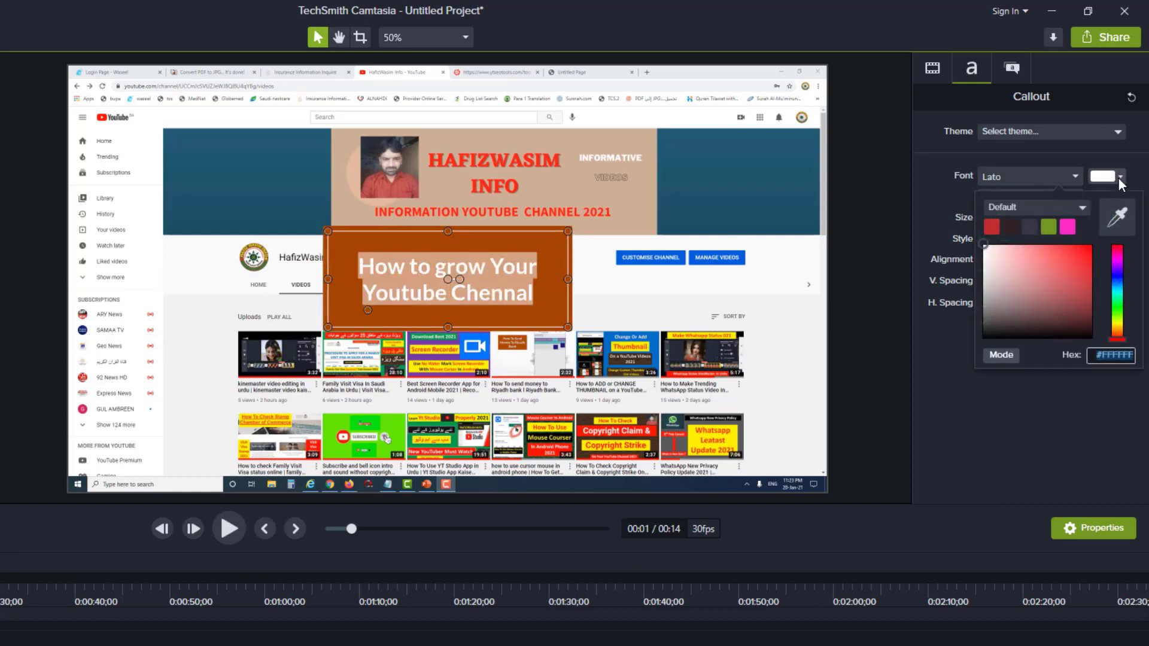
click(1081, 257)
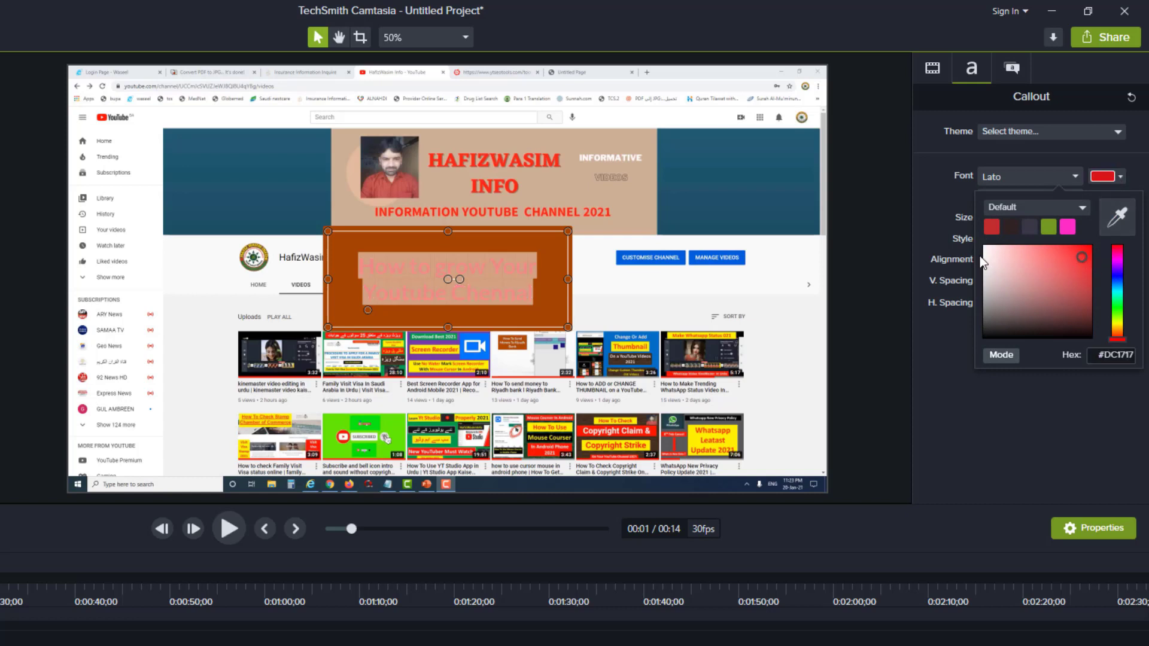
click(992, 227)
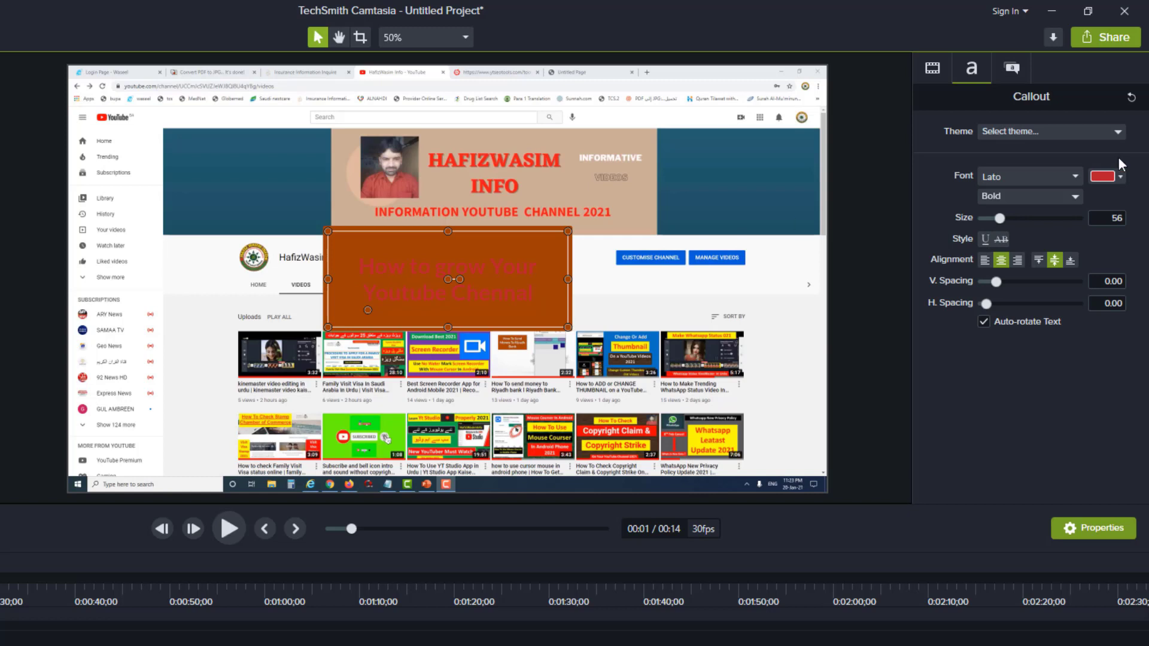
Change the callout text colour to a light greyish pink
click(1122, 179)
drag(1084, 285, 1006, 288)
click(519, 291)
double_click(520, 291)
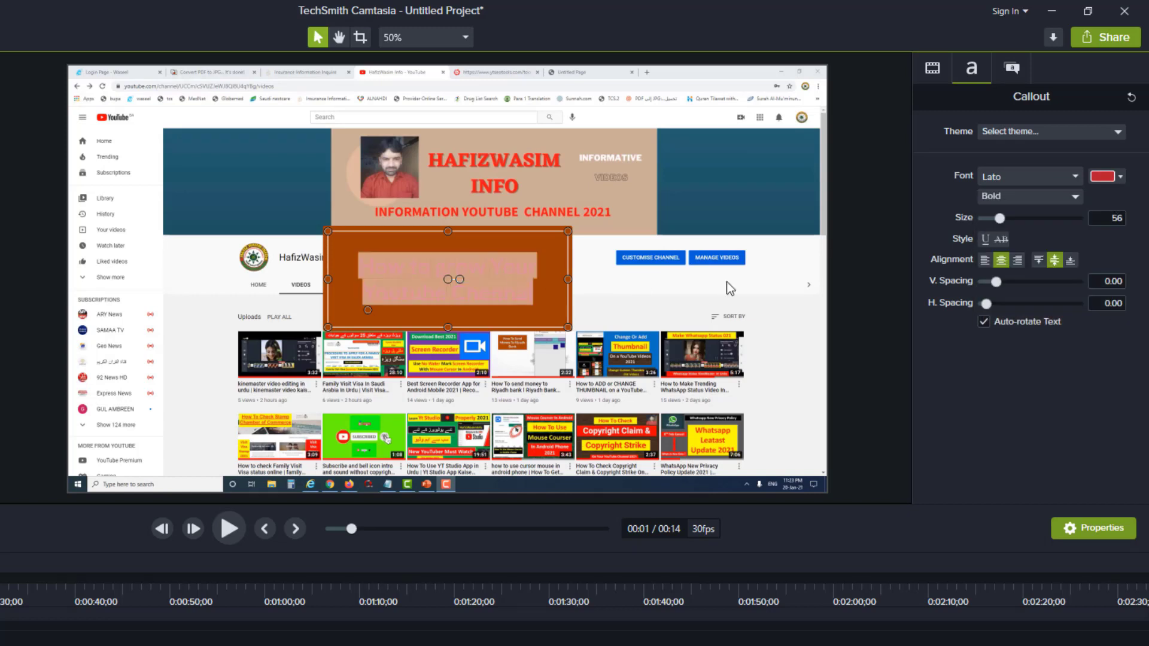
click(1120, 177)
drag(1053, 266, 1003, 267)
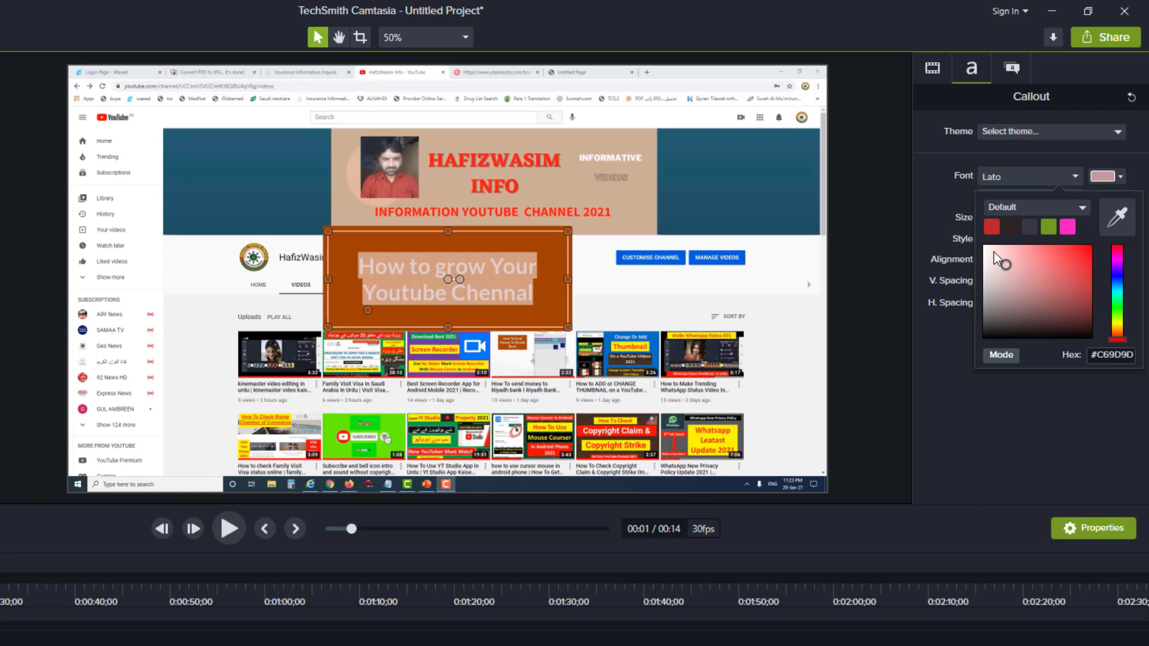
click(997, 280)
click(993, 225)
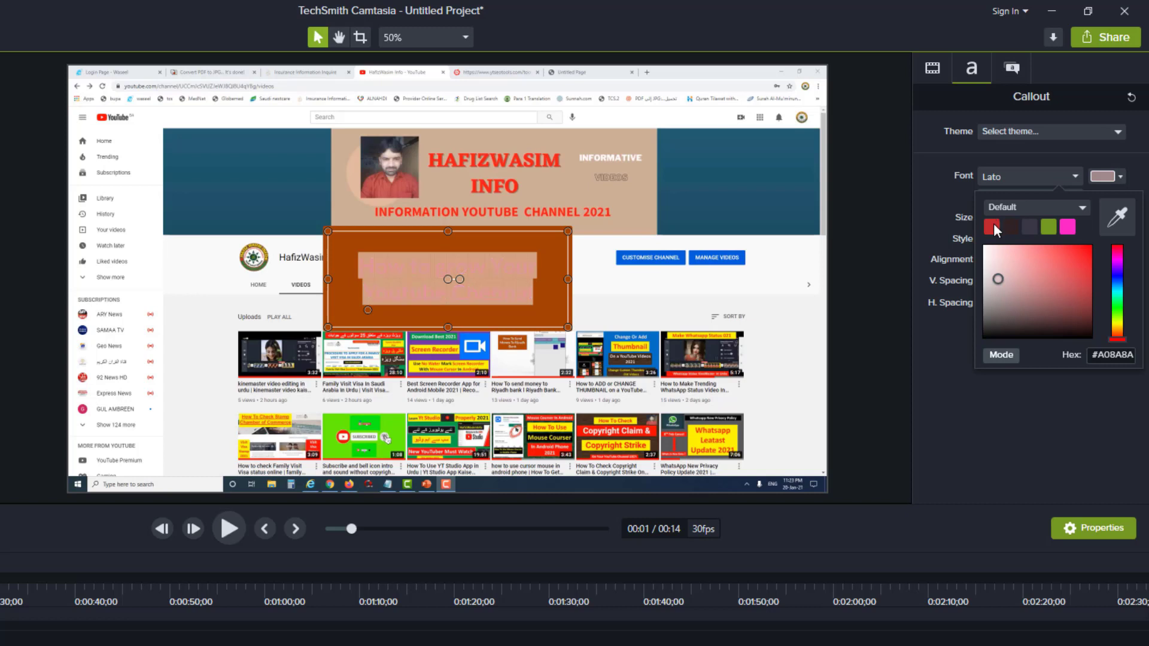
click(1119, 179)
click(993, 270)
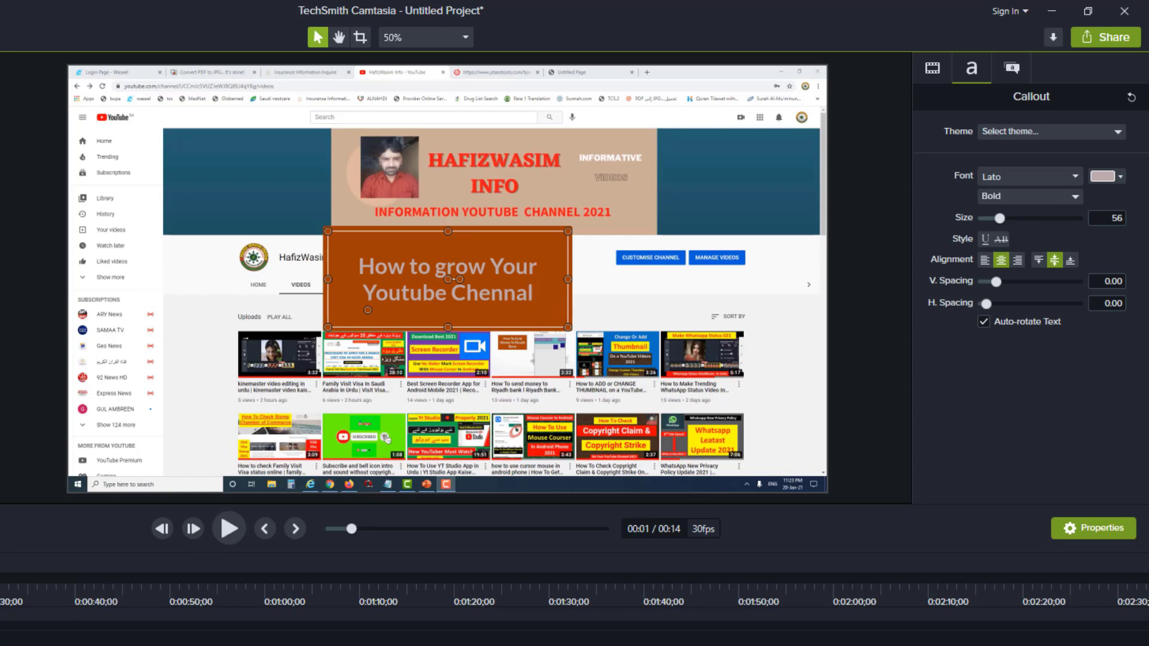
Move the callout to the canvas's lower-left corner and delete it
key(Escape)
click(507, 285)
drag(546, 300, 290, 468)
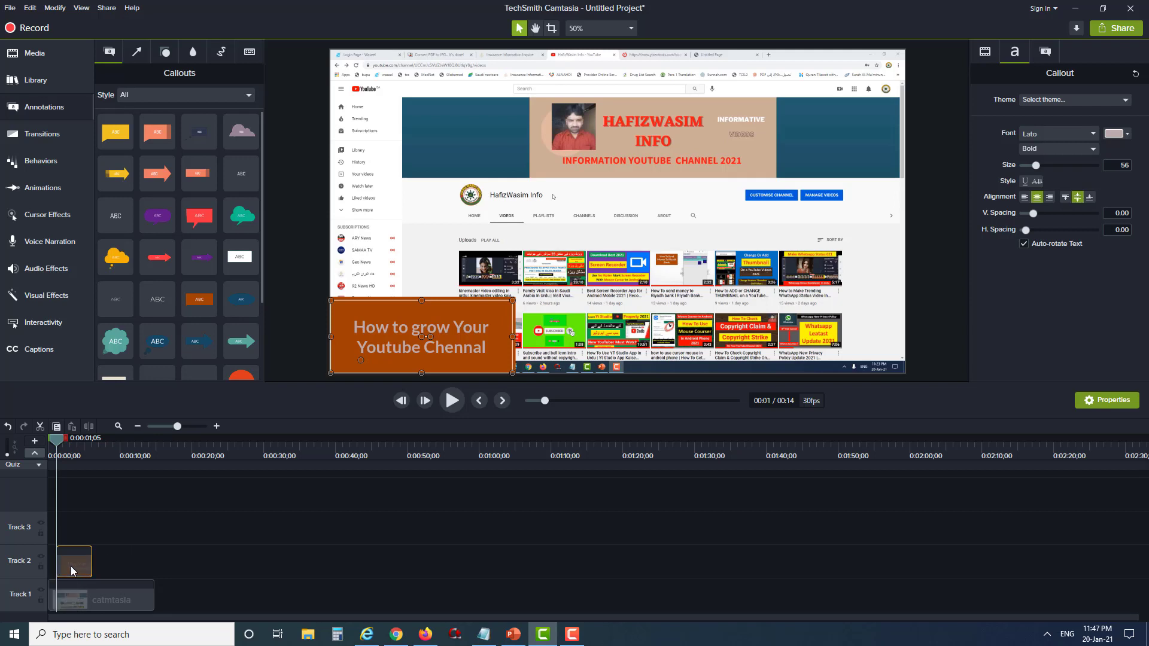
key(Delete)
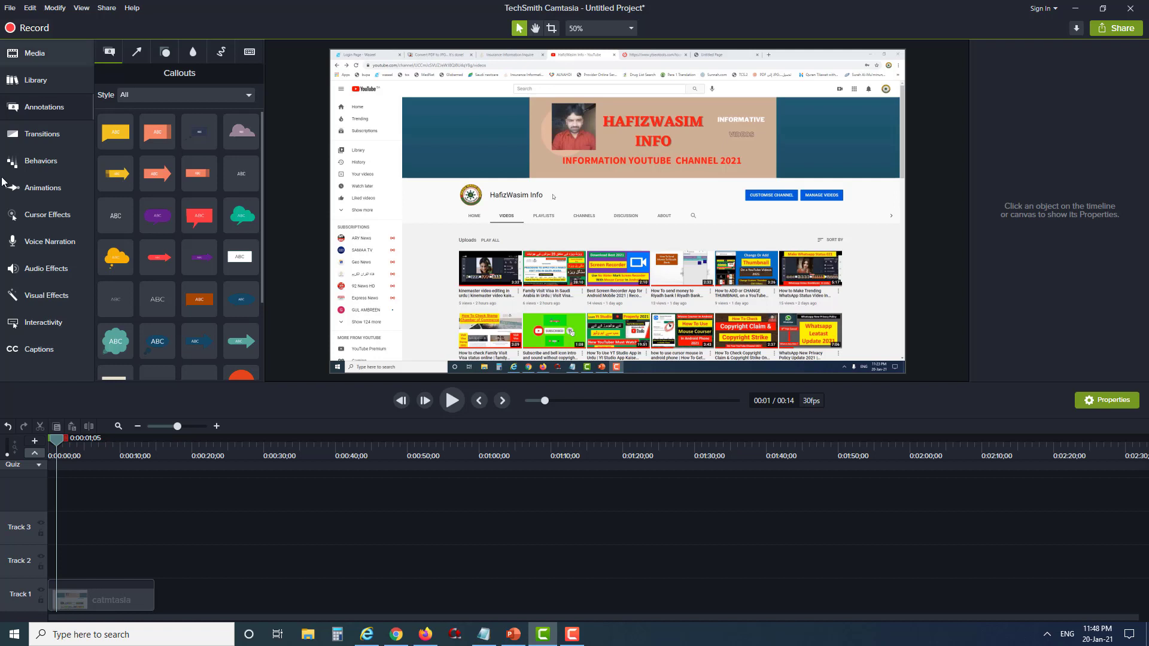
Add an arrow annotation and point its head at the profile avatar in the recording's upper-right corner
click(138, 54)
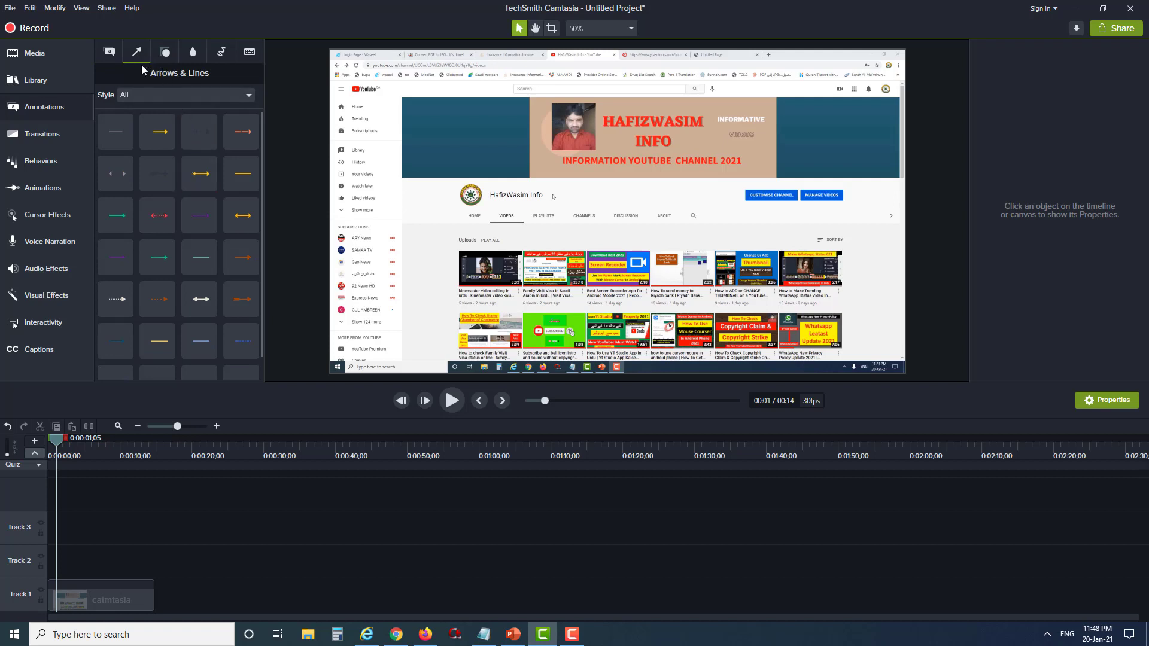
click(169, 222)
double_click(157, 130)
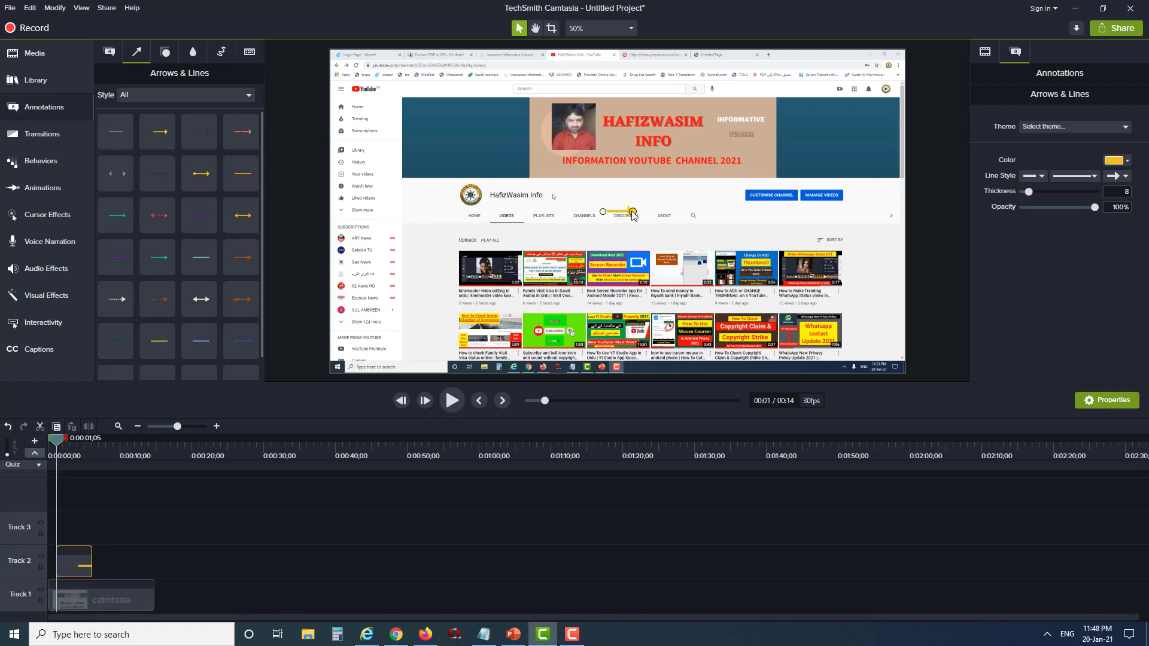
drag(634, 214, 882, 95)
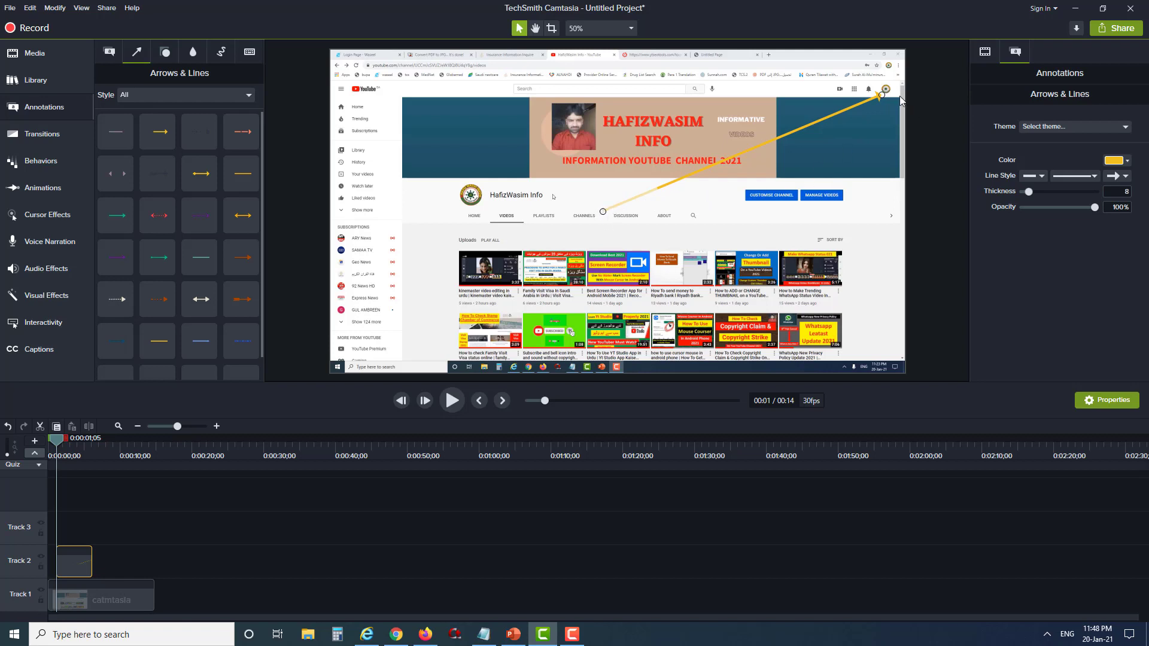
drag(882, 95, 881, 97)
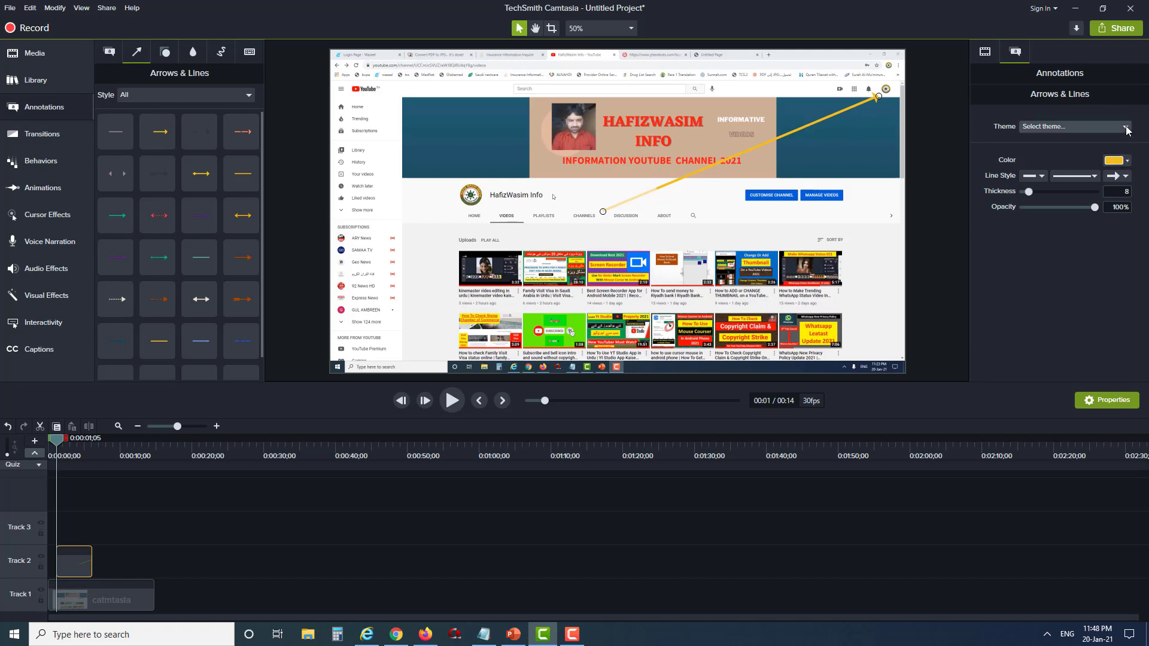
Set the arrow's thickness to 36
click(1126, 162)
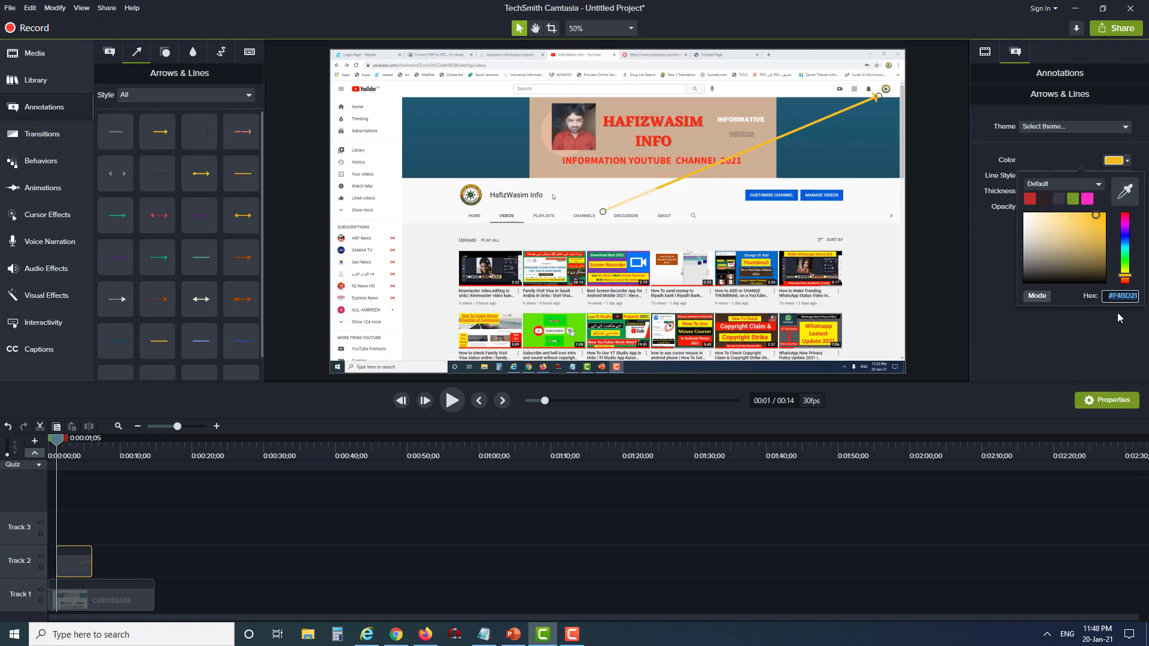
click(1085, 325)
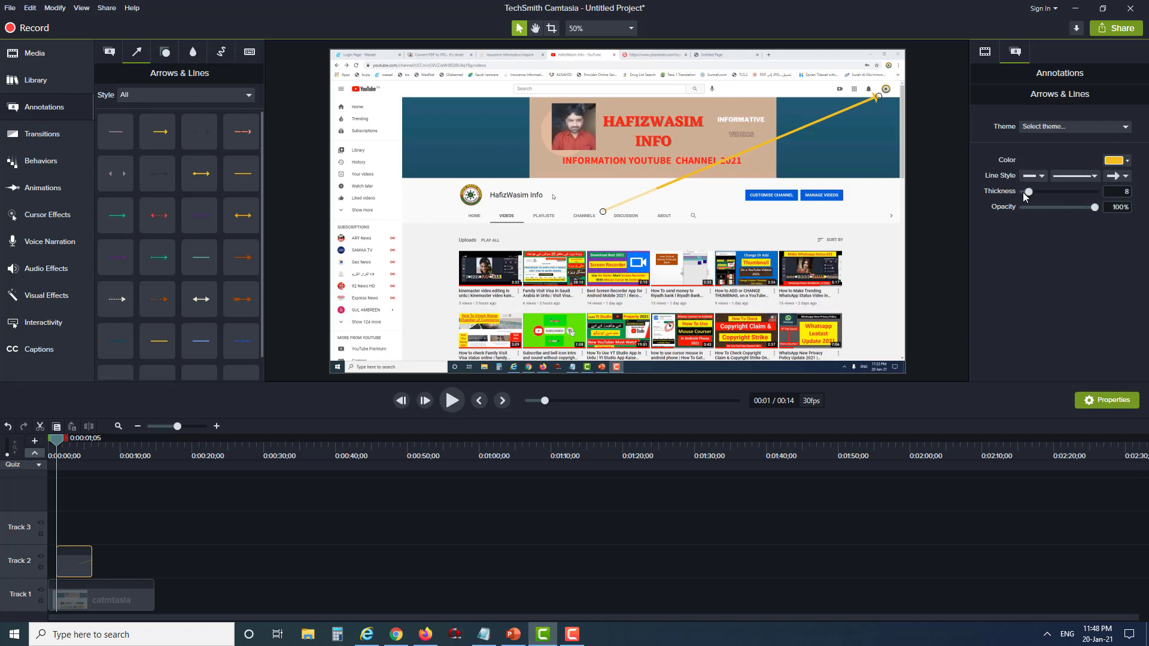
mouse_move(1027, 196)
mouse_down()
mouse_move(1099, 195)
mouse_move(1048, 192)
mouse_up()
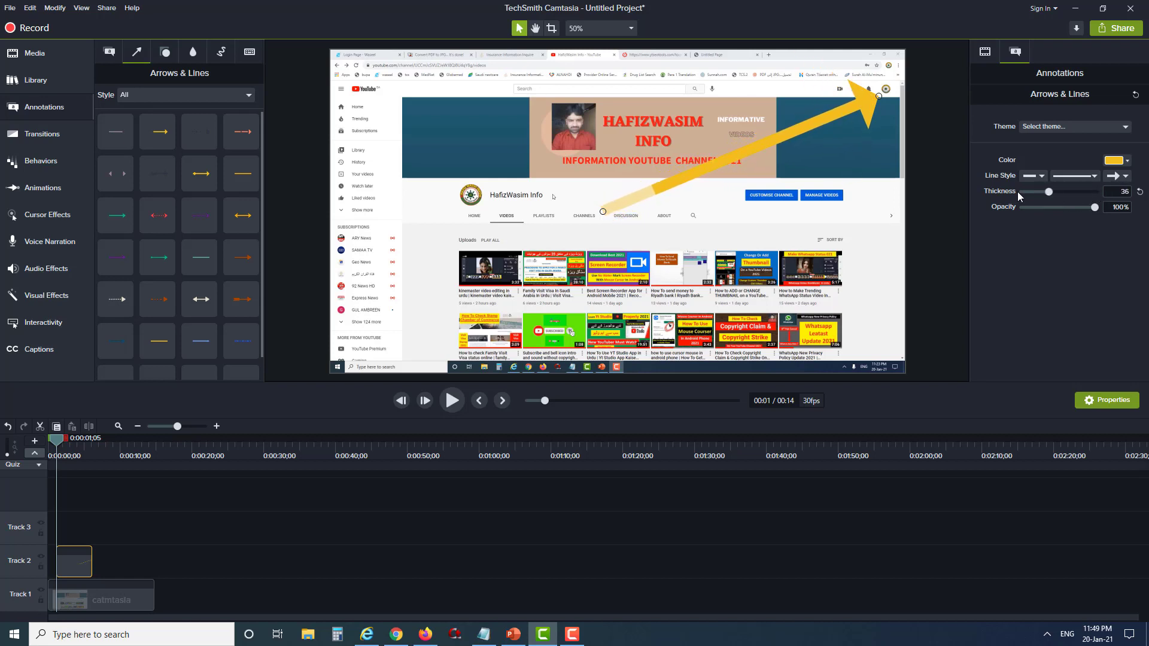
Move the arrow's tail down onto the lower row of video thumbnails and fine-tune its head on the avatar
drag(604, 214, 692, 350)
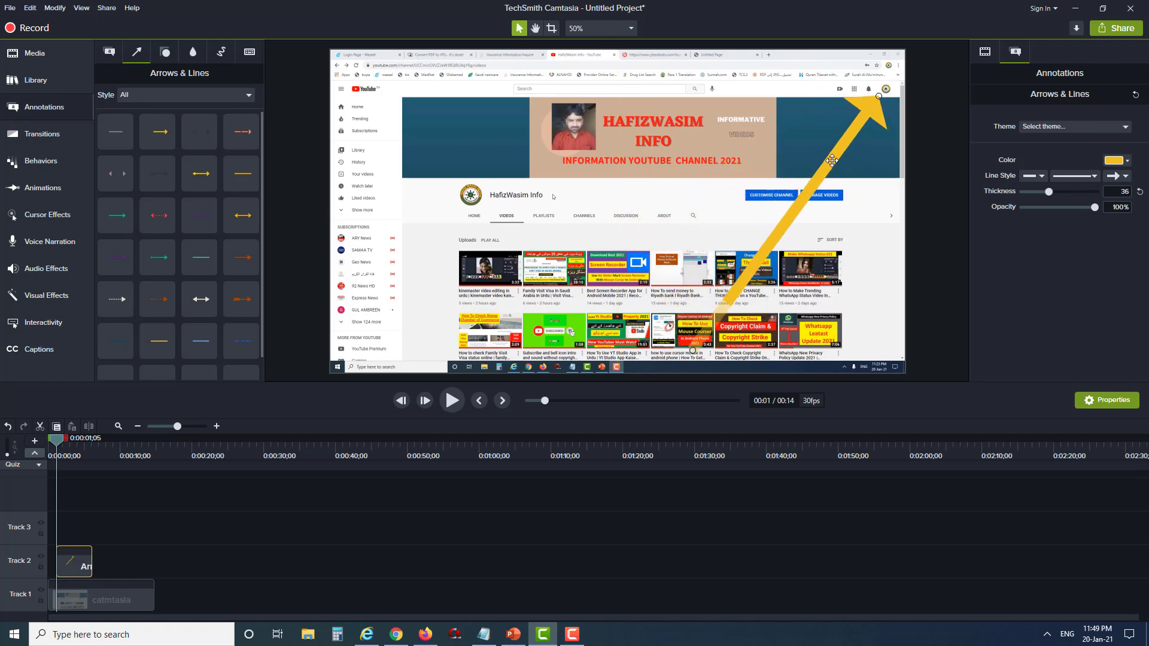
drag(878, 97, 883, 98)
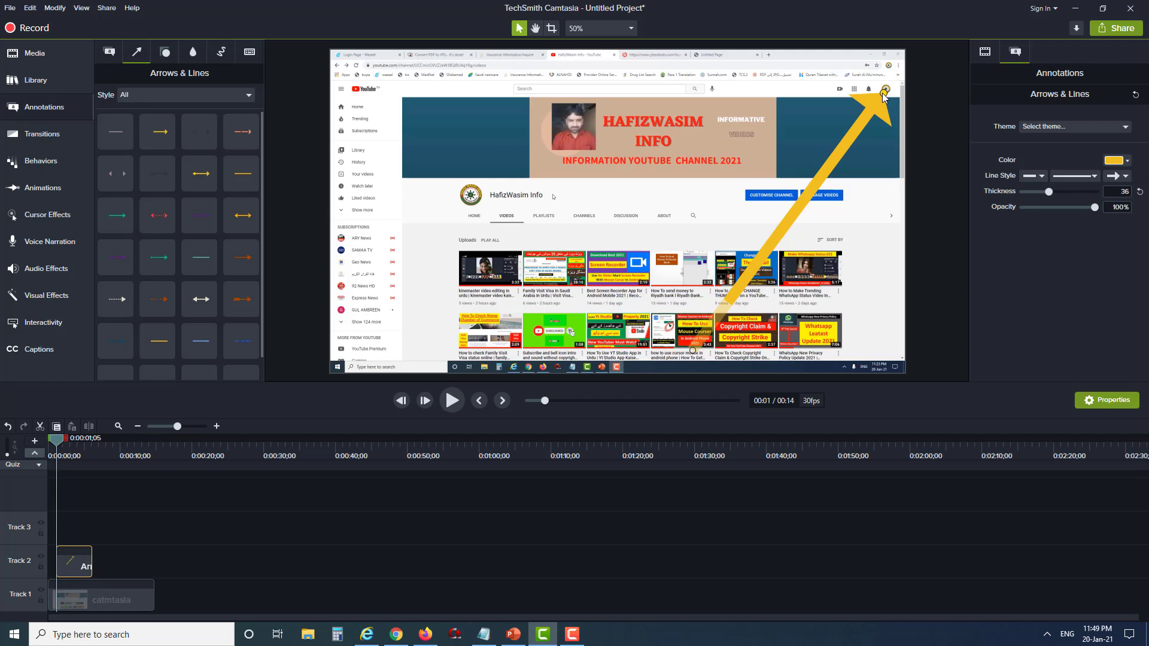
mouse_move(884, 97)
mouse_down()
mouse_move(771, 240)
mouse_move(804, 157)
mouse_move(869, 95)
mouse_move(881, 99)
mouse_up()
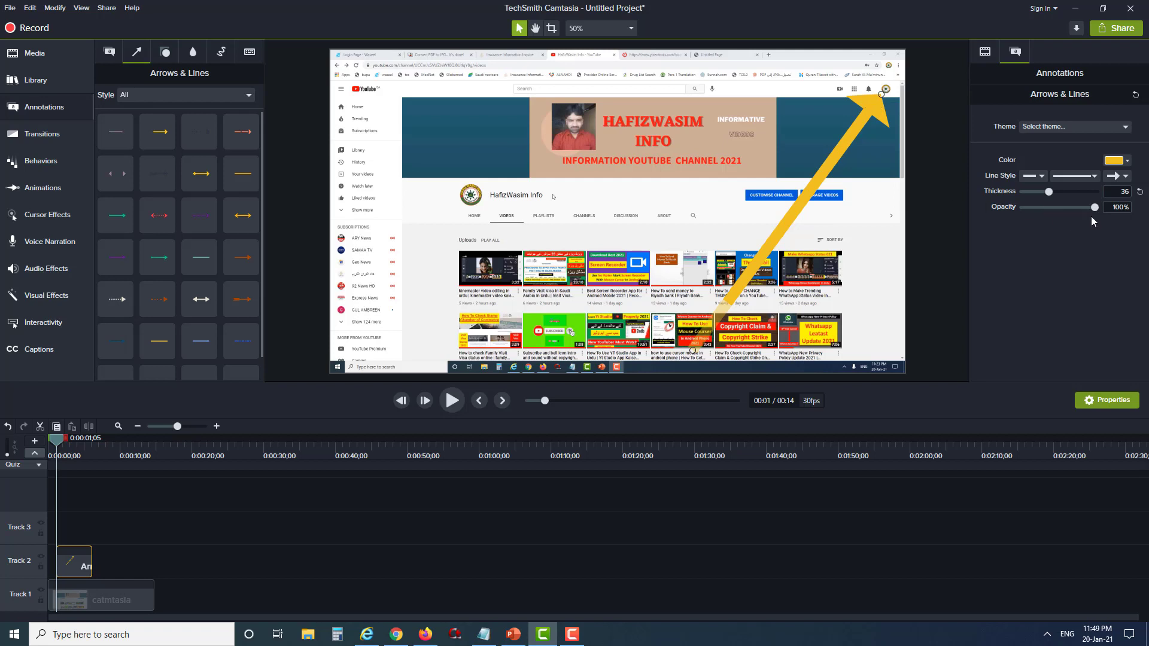
mouse_move(1097, 205)
mouse_down()
mouse_move(1065, 209)
mouse_move(1106, 206)
mouse_up()
Try several line-start styles on the arrow, ending with a square start cap
click(1039, 175)
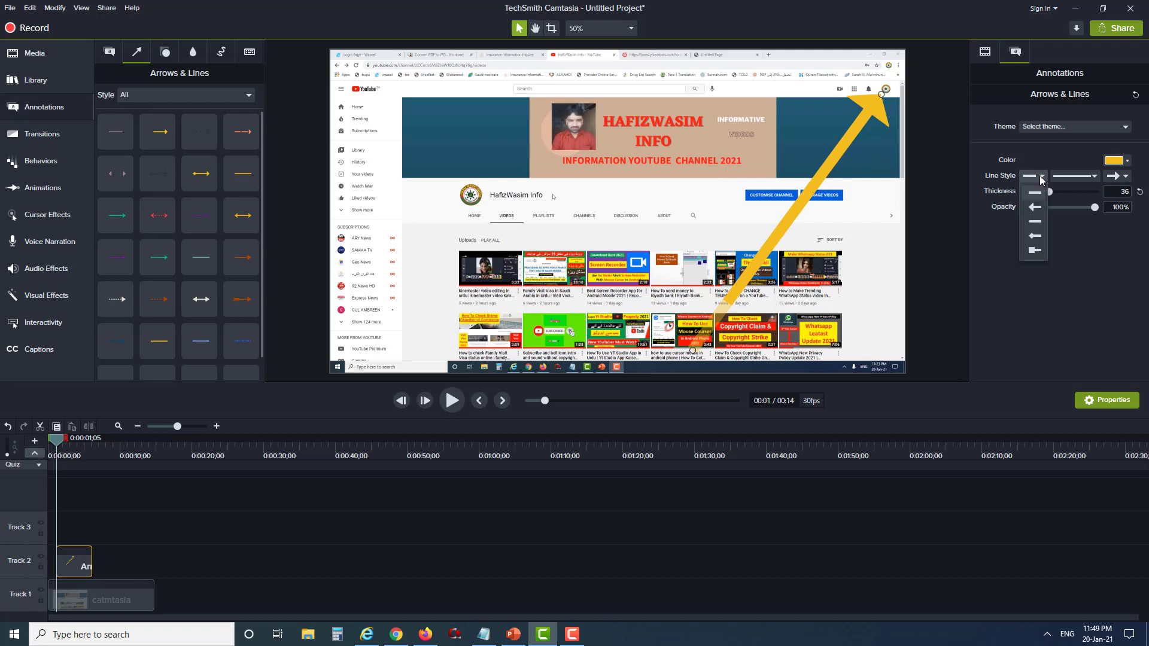
click(1036, 208)
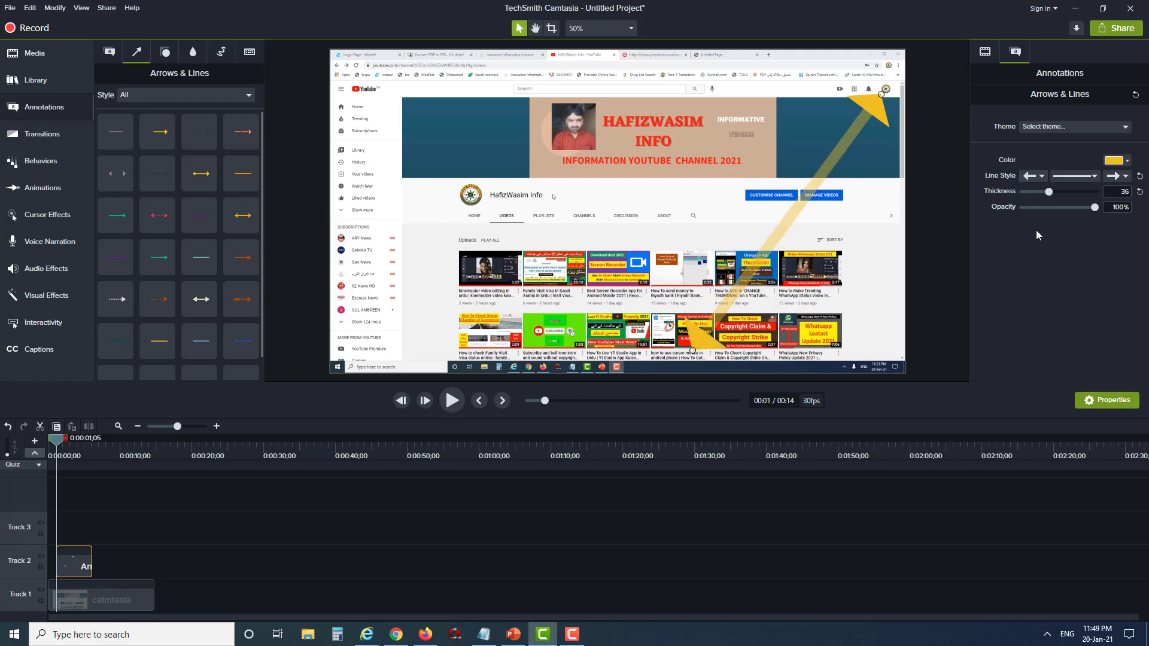
click(1033, 177)
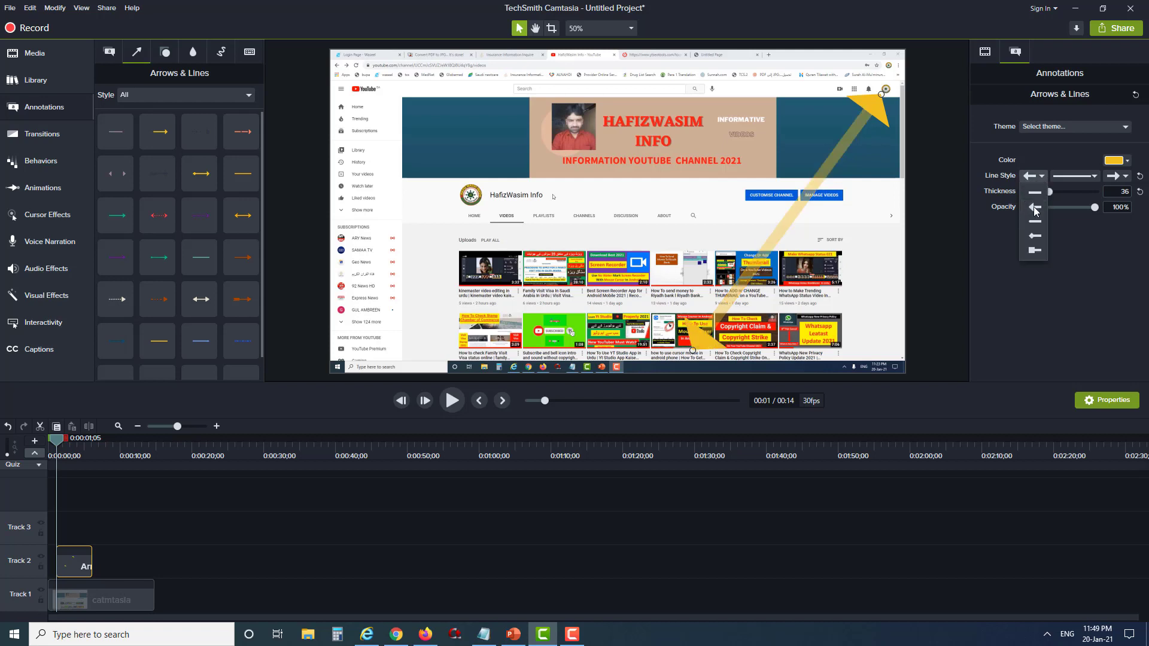
click(1035, 210)
click(1043, 177)
click(1034, 222)
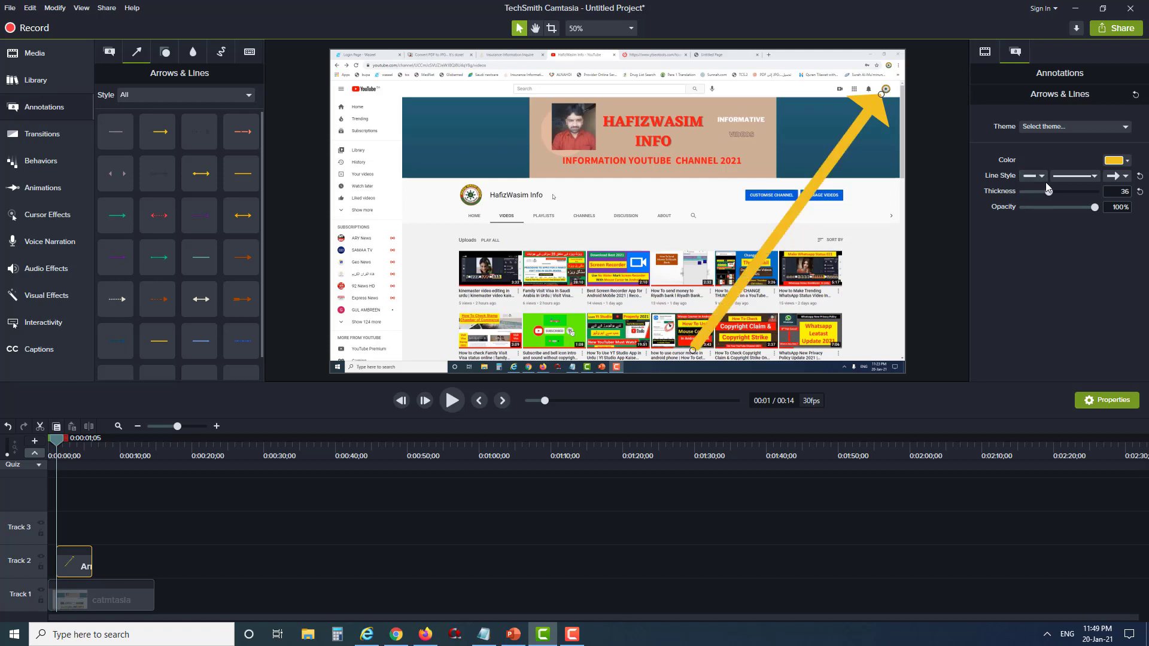
click(1041, 177)
click(1033, 209)
click(1043, 178)
click(1039, 257)
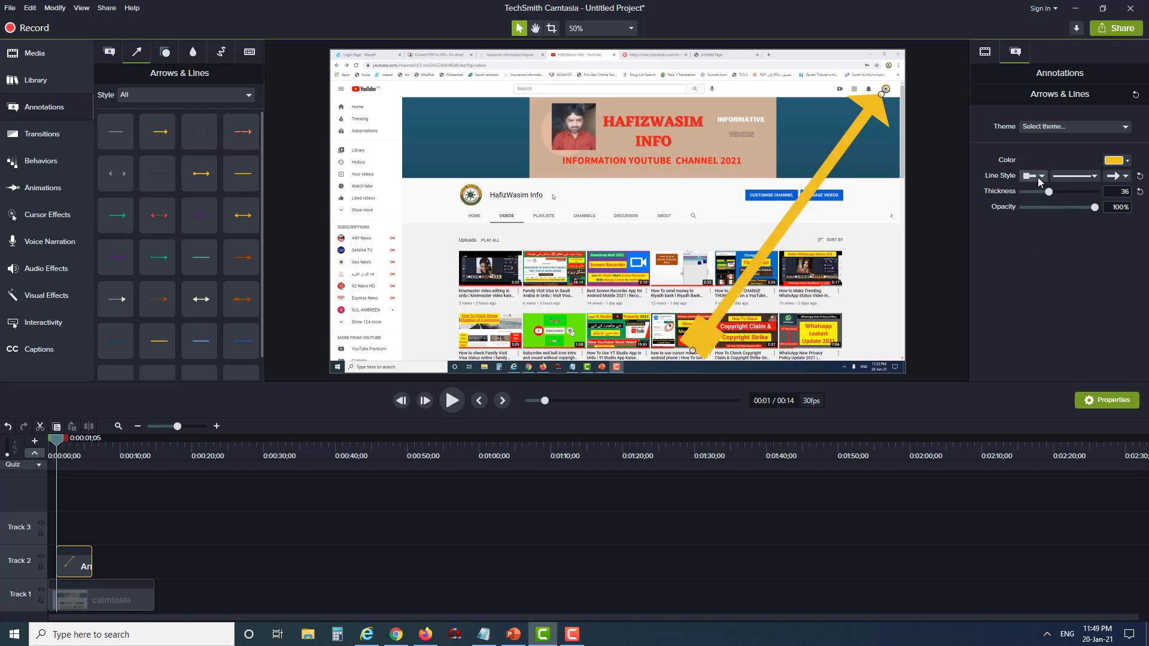
Delete the arrow annotation
click(1038, 177)
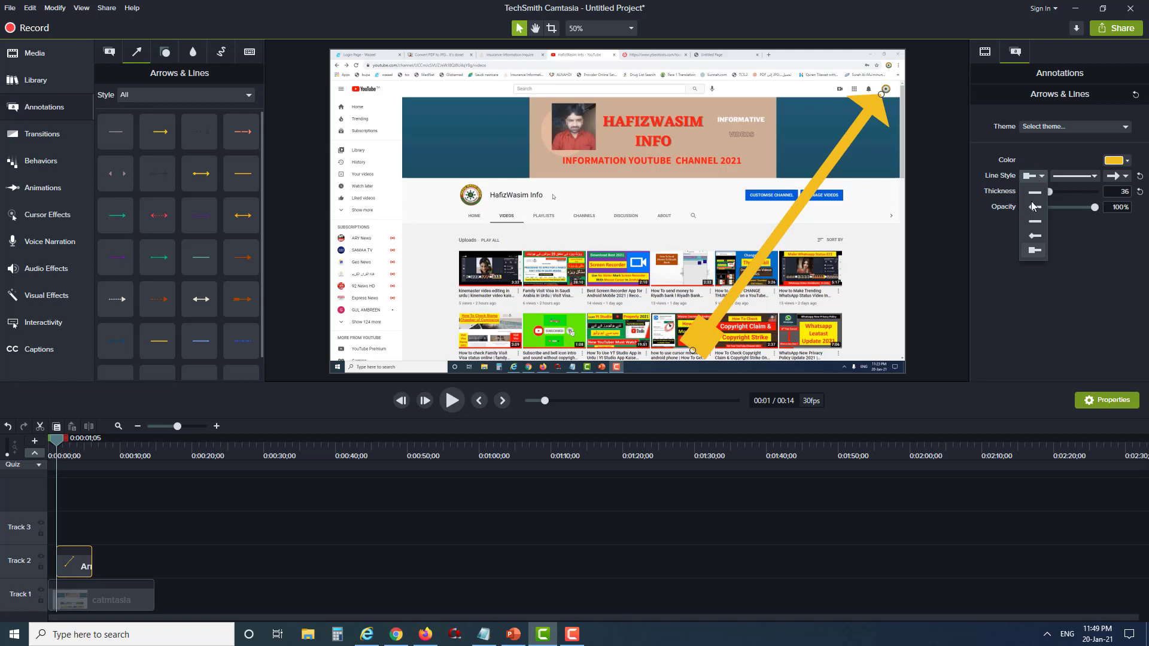
click(1119, 177)
click(1120, 176)
click(1040, 273)
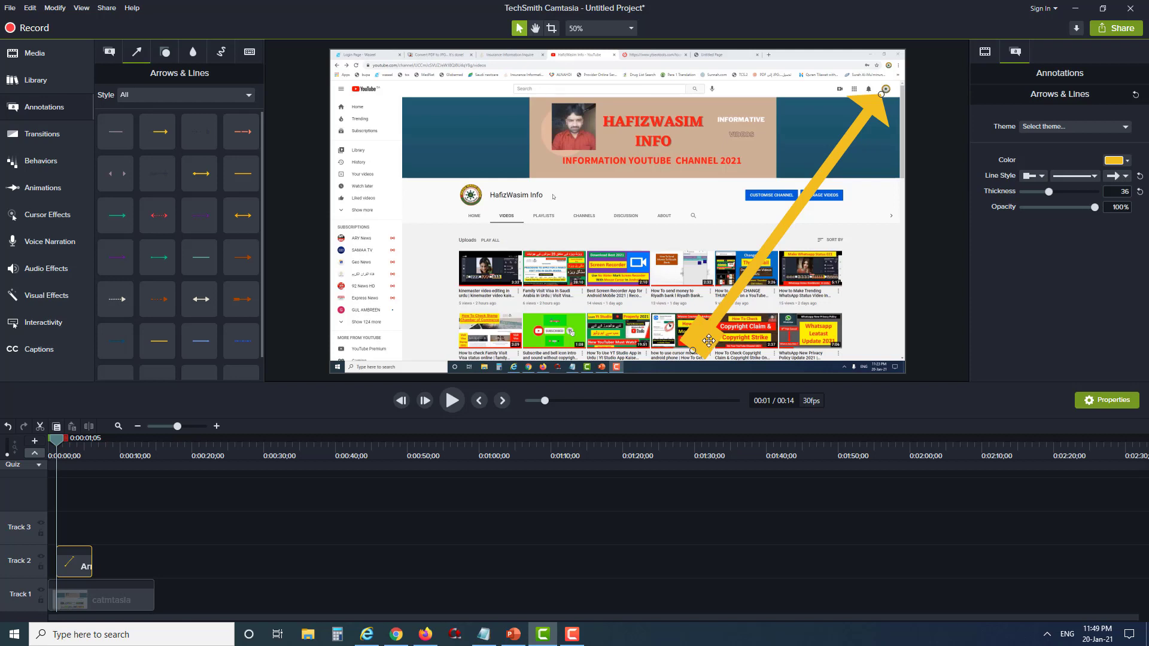
key(Delete)
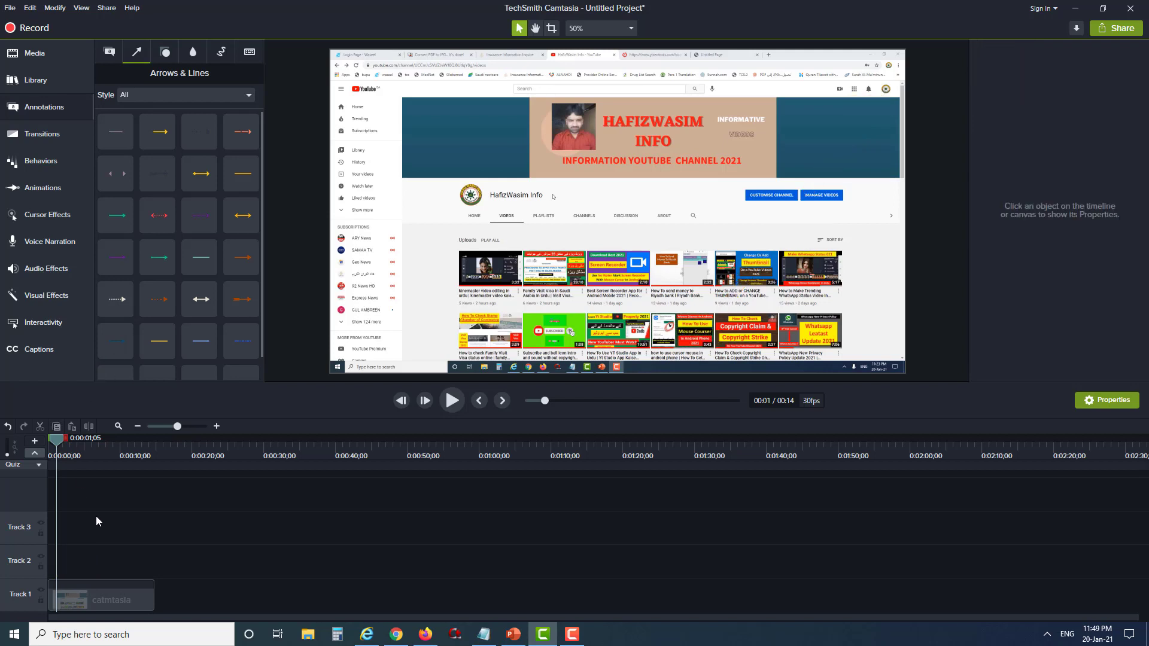
Add a star shape annotation and move it next to the Customize Channel button
click(170, 58)
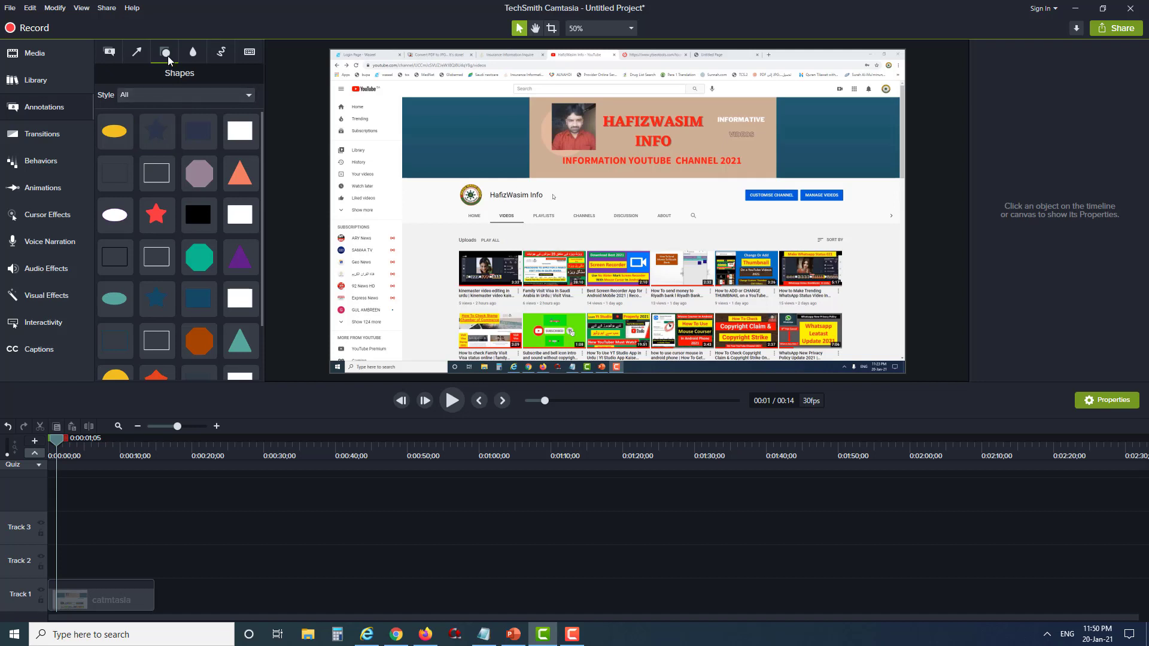
click(137, 53)
click(165, 53)
scroll(165, 115, down, 3)
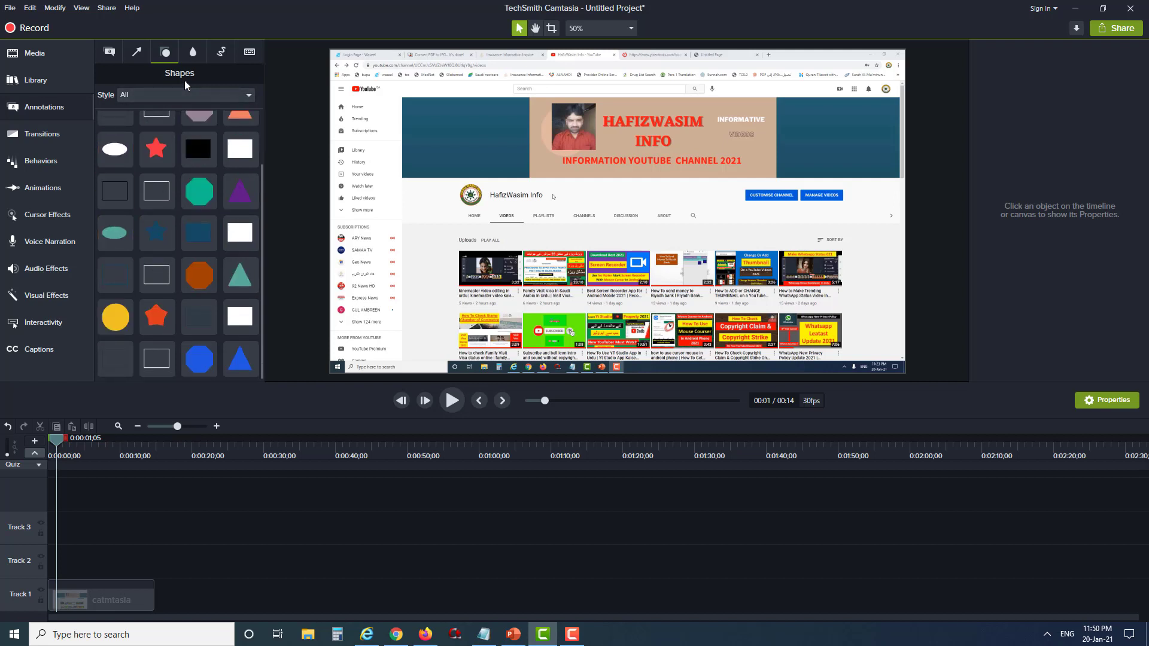
scroll(195, 179, up, 3)
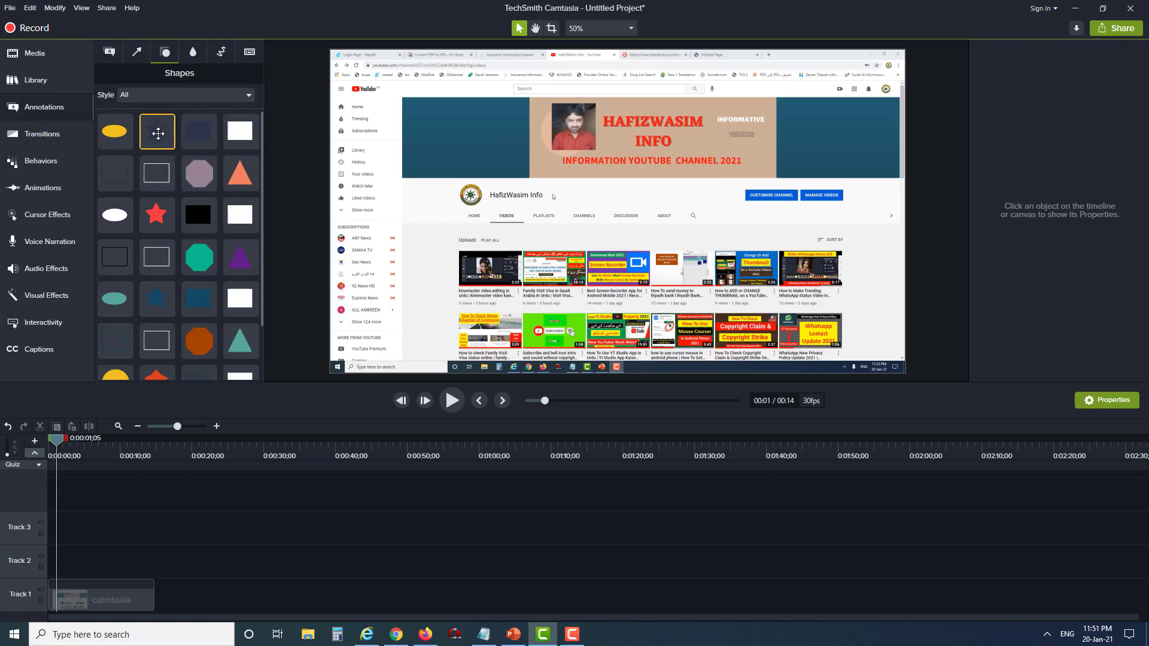
mouse_move(157, 133)
mouse_down()
mouse_move(543, 175)
mouse_move(542, 206)
mouse_move(154, 132)
mouse_up()
double_click(157, 130)
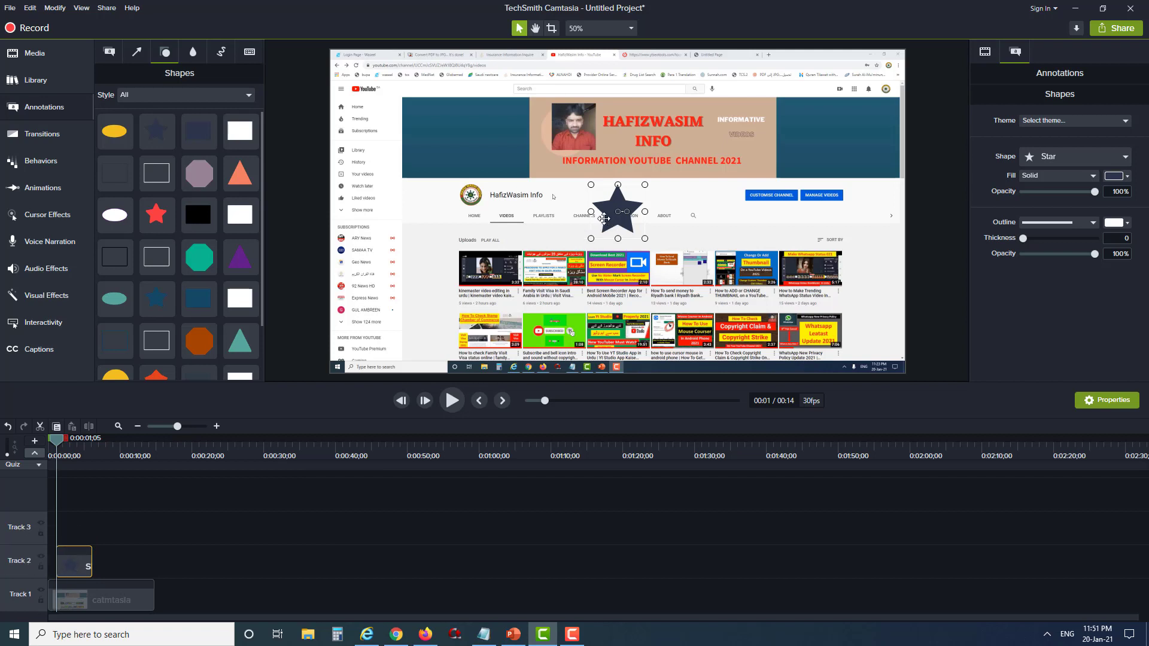
mouse_move(607, 207)
mouse_down()
mouse_move(657, 163)
mouse_move(678, 187)
mouse_up()
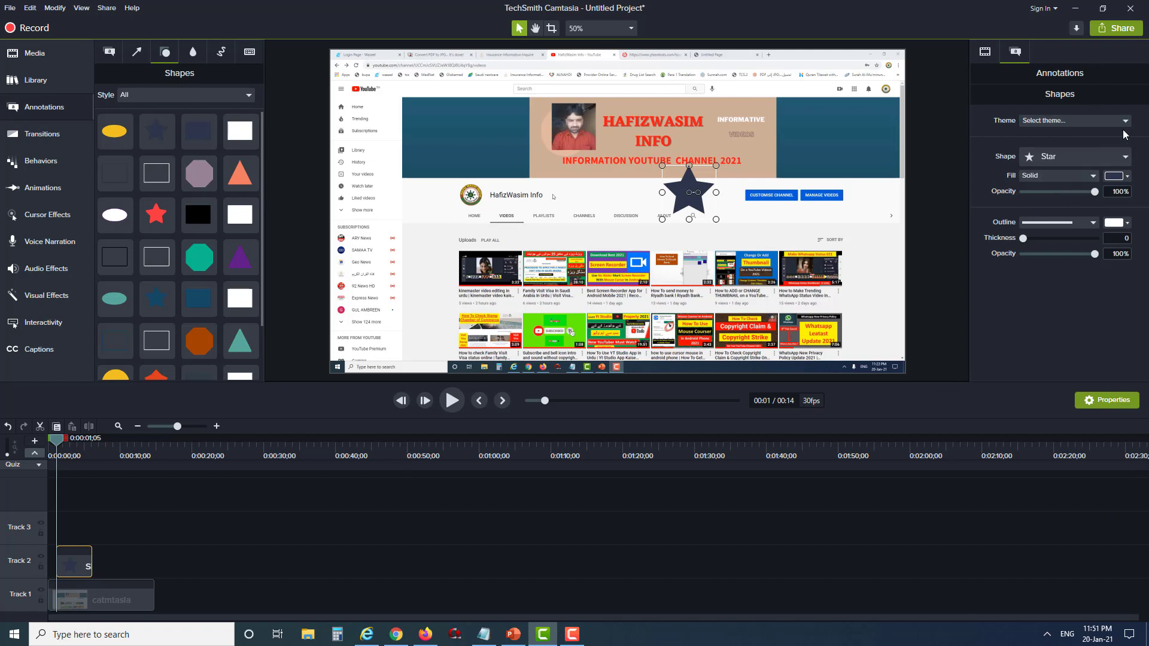
Switch the shape type to Rectangle and back to Star
click(1126, 158)
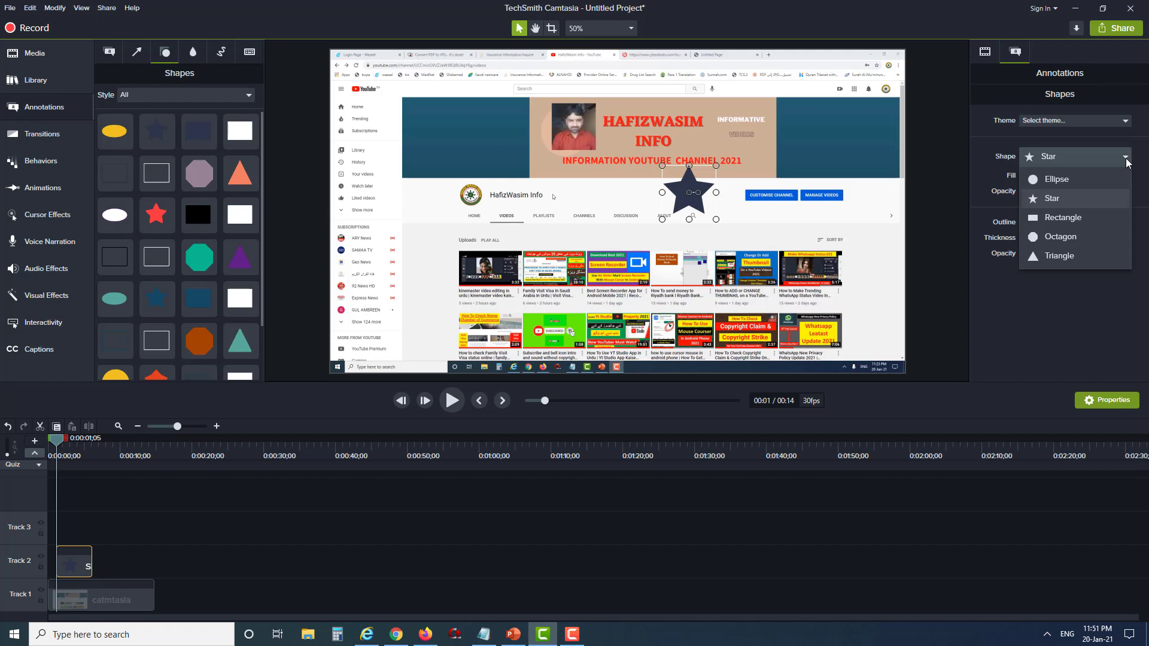
click(1084, 219)
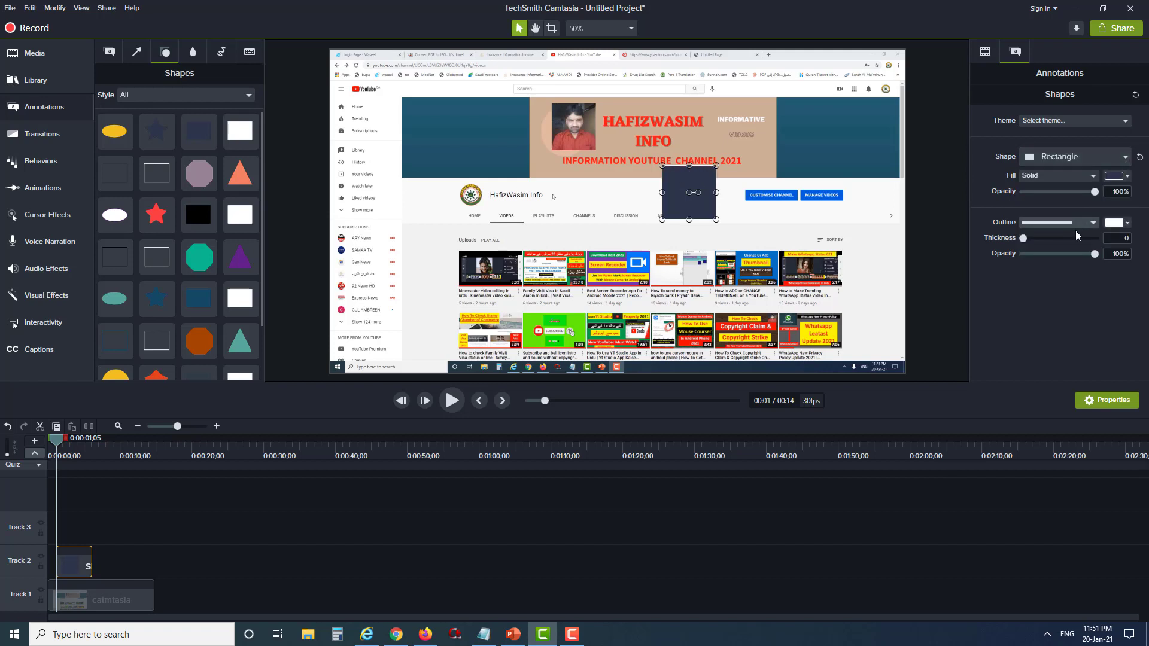
click(1125, 157)
click(1064, 203)
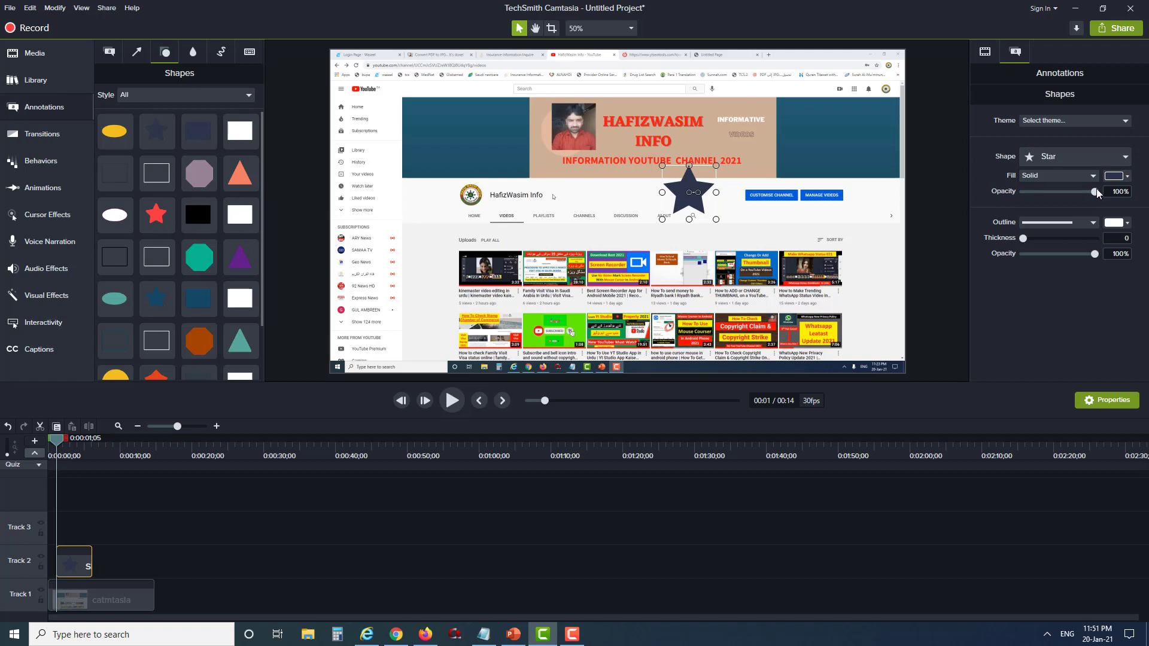
Set the star's fill opacity to 92% and give its outline a dotted line style
mouse_move(1097, 193)
mouse_down()
mouse_move(1028, 196)
mouse_move(1089, 193)
mouse_up()
click(1094, 222)
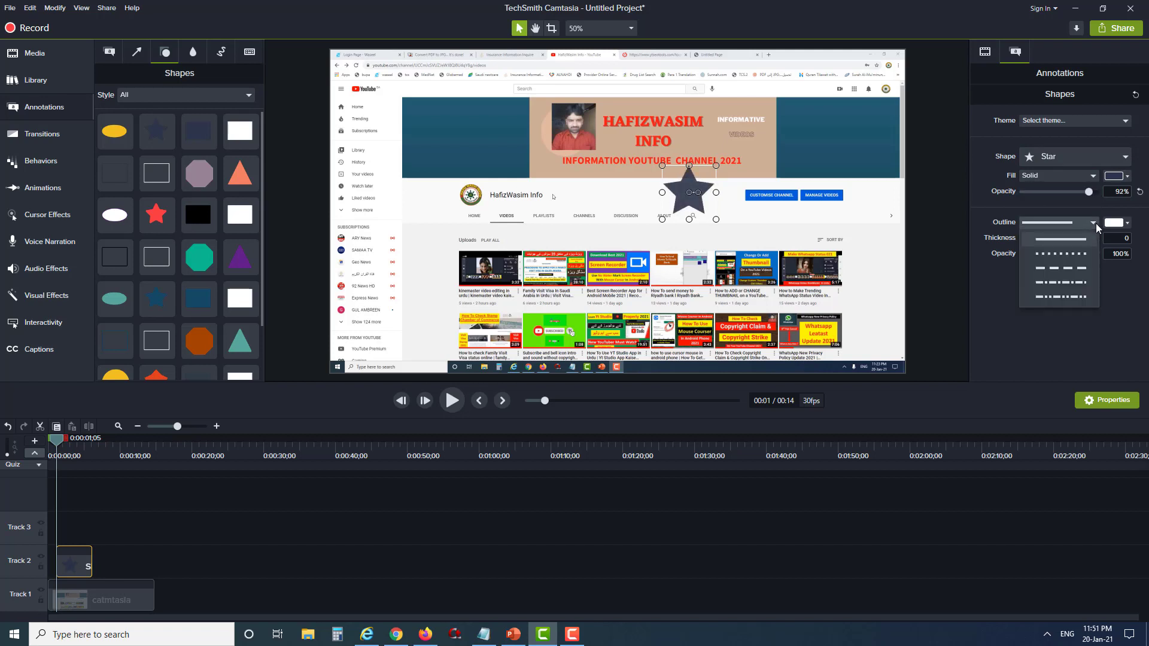
click(1069, 242)
click(1092, 223)
click(1061, 253)
Set the star's outline colour to a muted dark red
click(1092, 224)
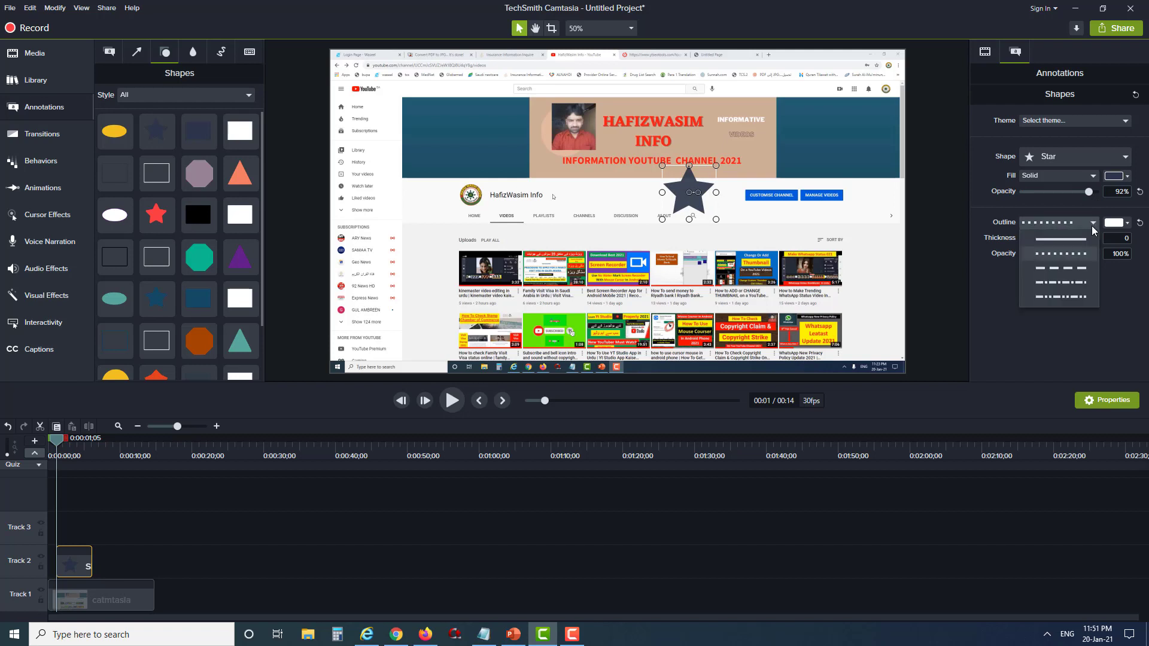
click(1117, 223)
click(1117, 223)
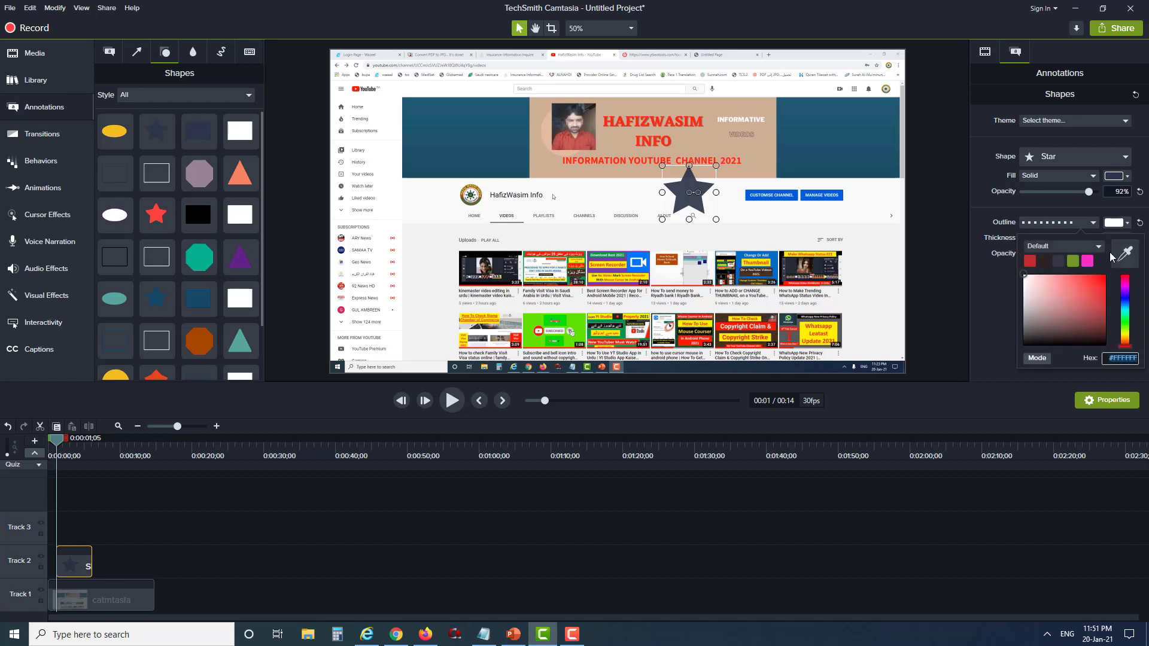
click(1074, 290)
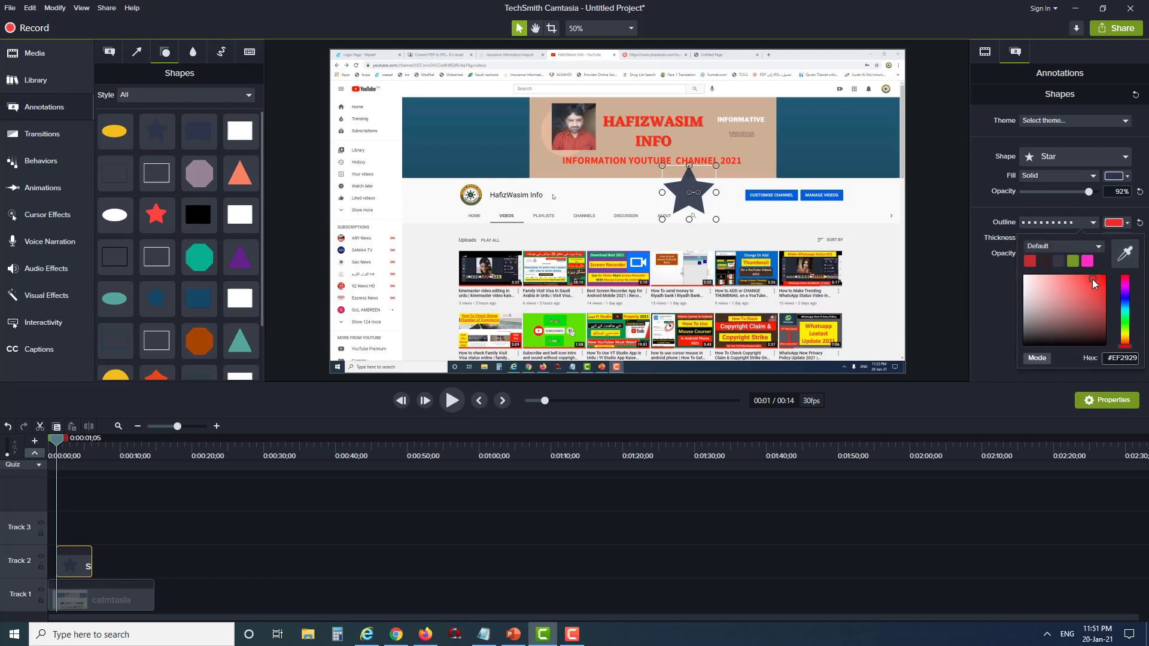
click(70, 568)
click(1117, 224)
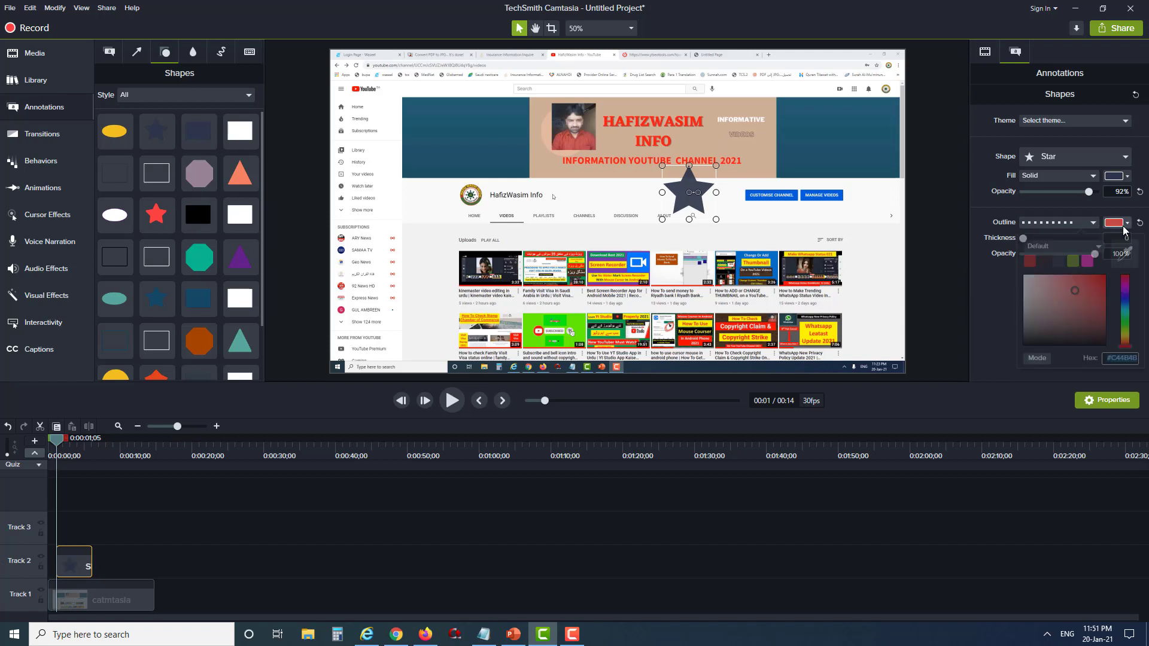
click(1046, 308)
click(988, 305)
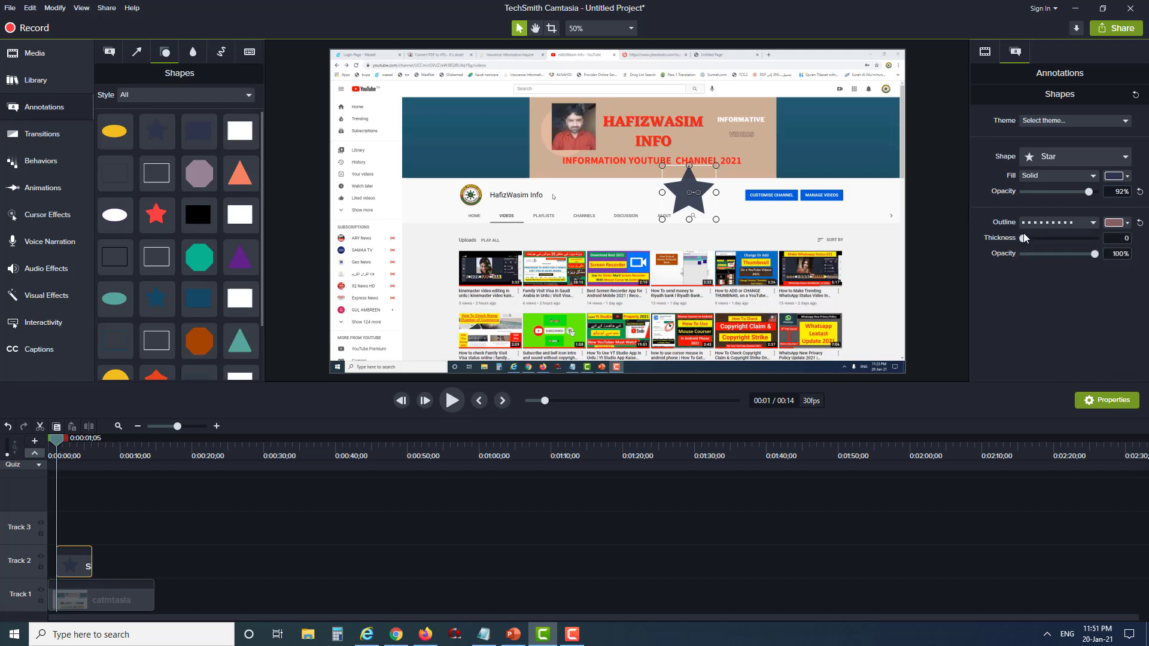
Delete the star shape annotation
mouse_move(1024, 239)
mouse_down()
mouse_move(1087, 236)
mouse_move(1011, 247)
mouse_up()
key(Delete)
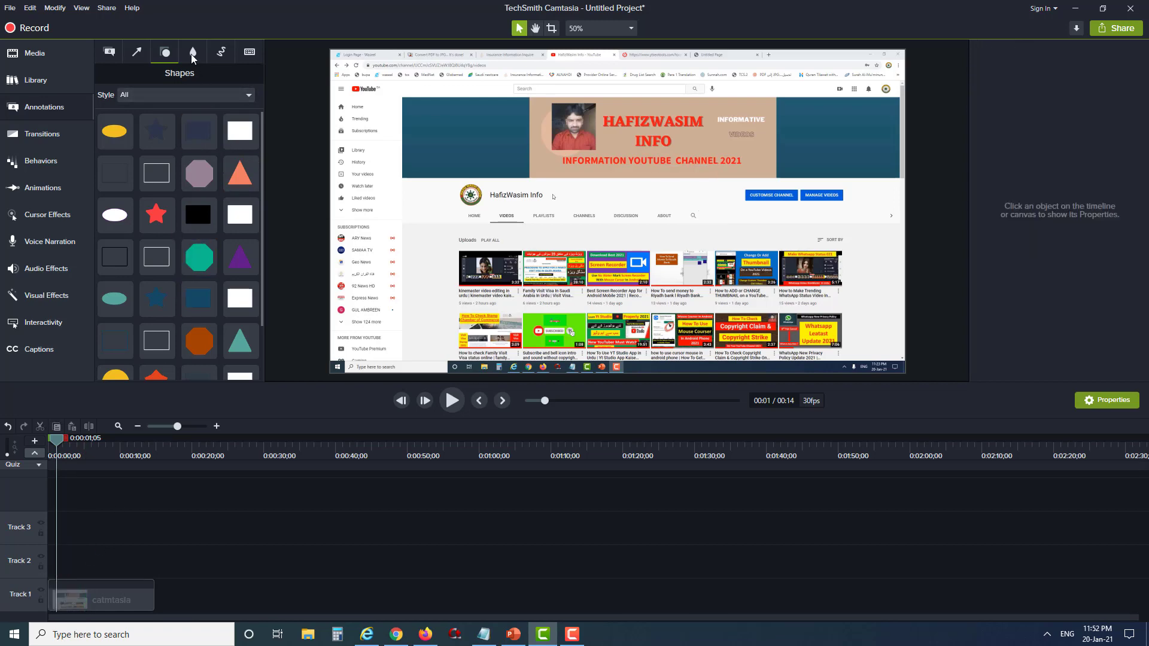
Open the Blur & Highlight annotations
click(192, 54)
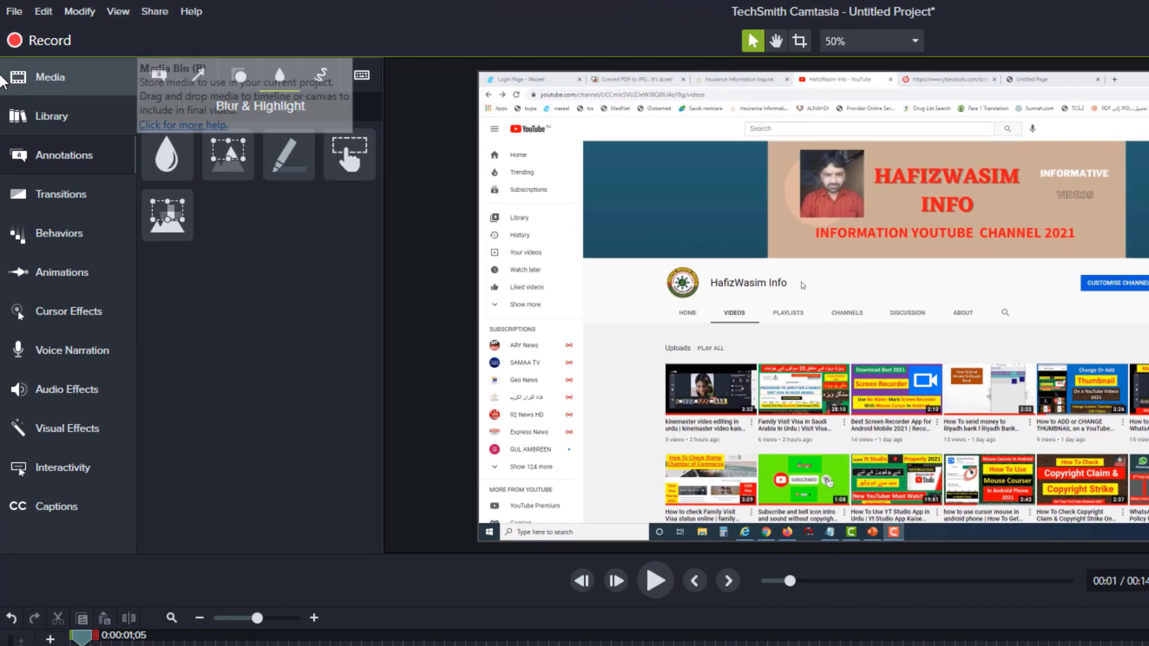
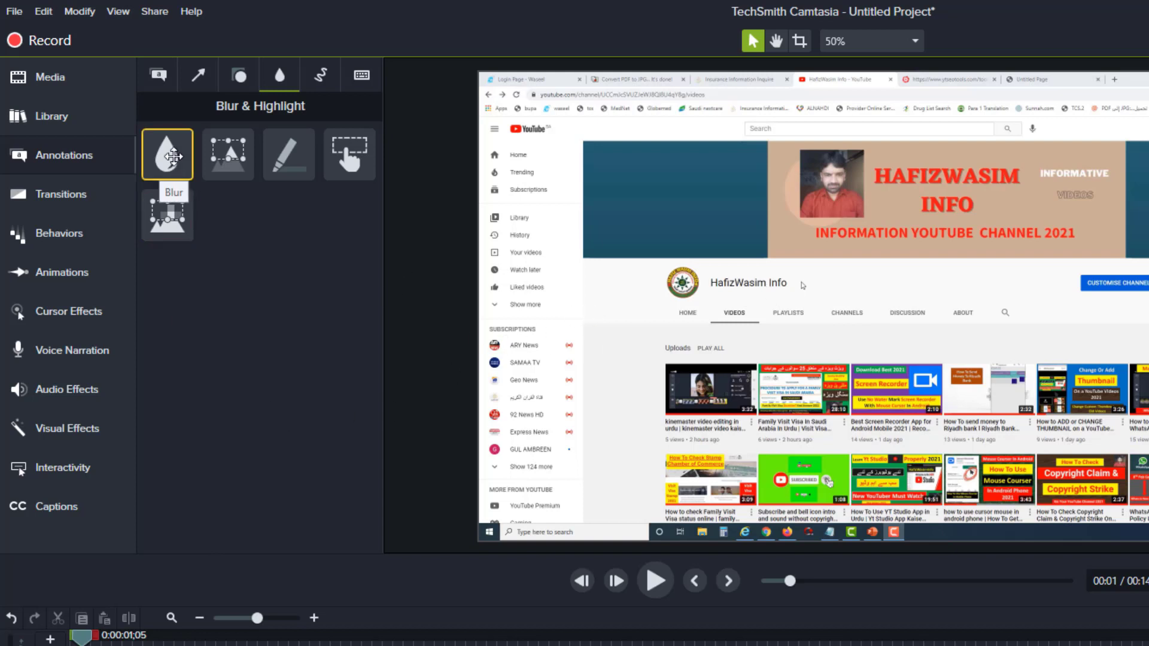
Add a Blur annotation and resize it to cover the channel logo and name
mouse_move(175, 166)
mouse_down()
mouse_move(267, 239)
mouse_move(701, 287)
mouse_up()
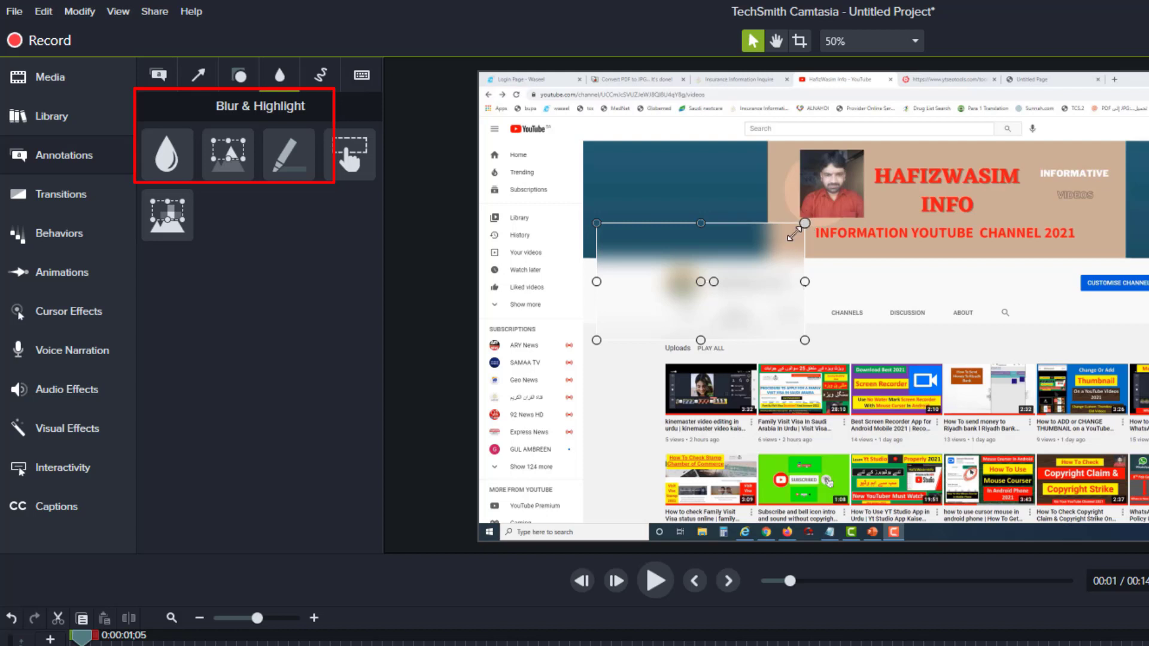
drag(804, 223, 721, 238)
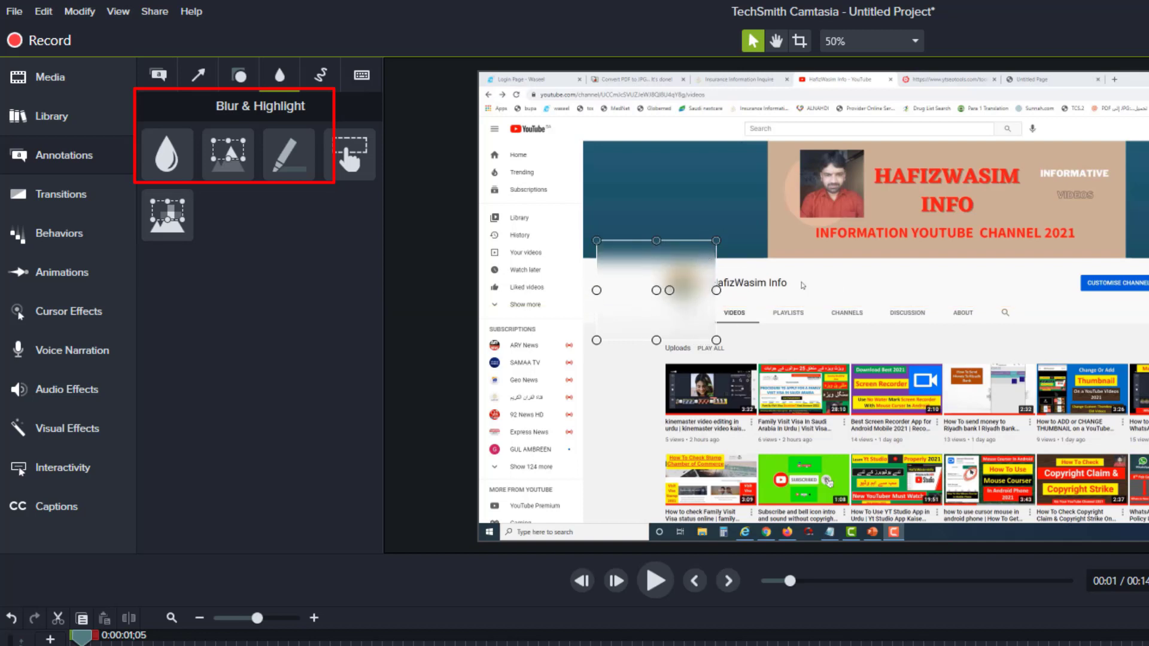
drag(718, 239, 754, 255)
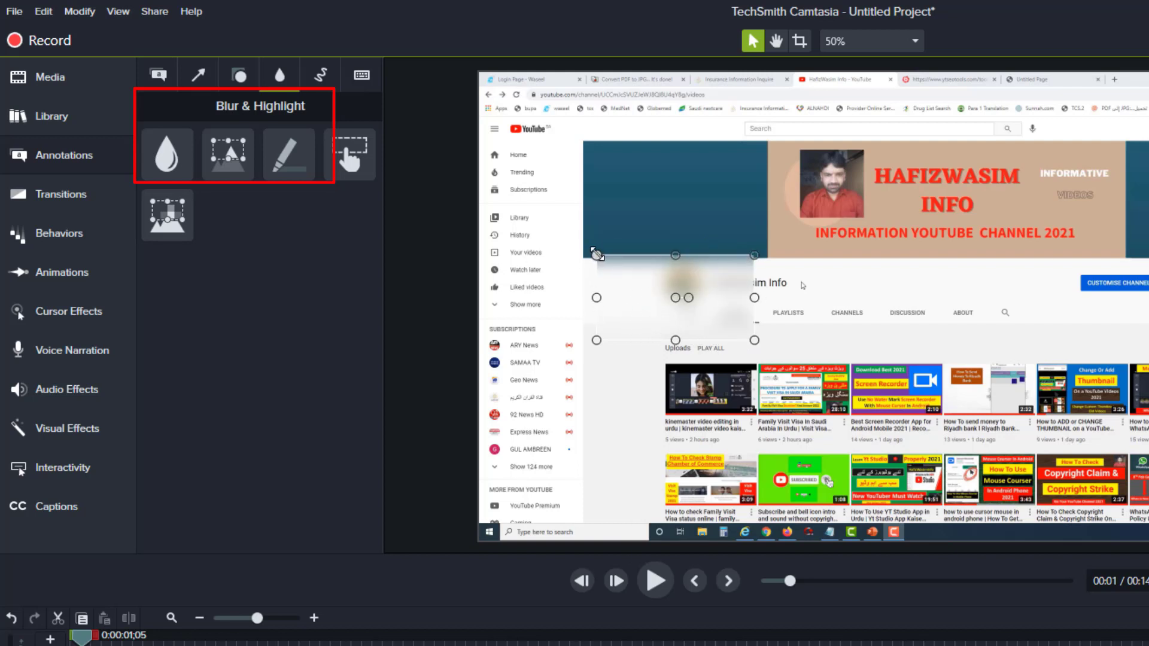
drag(597, 254, 732, 292)
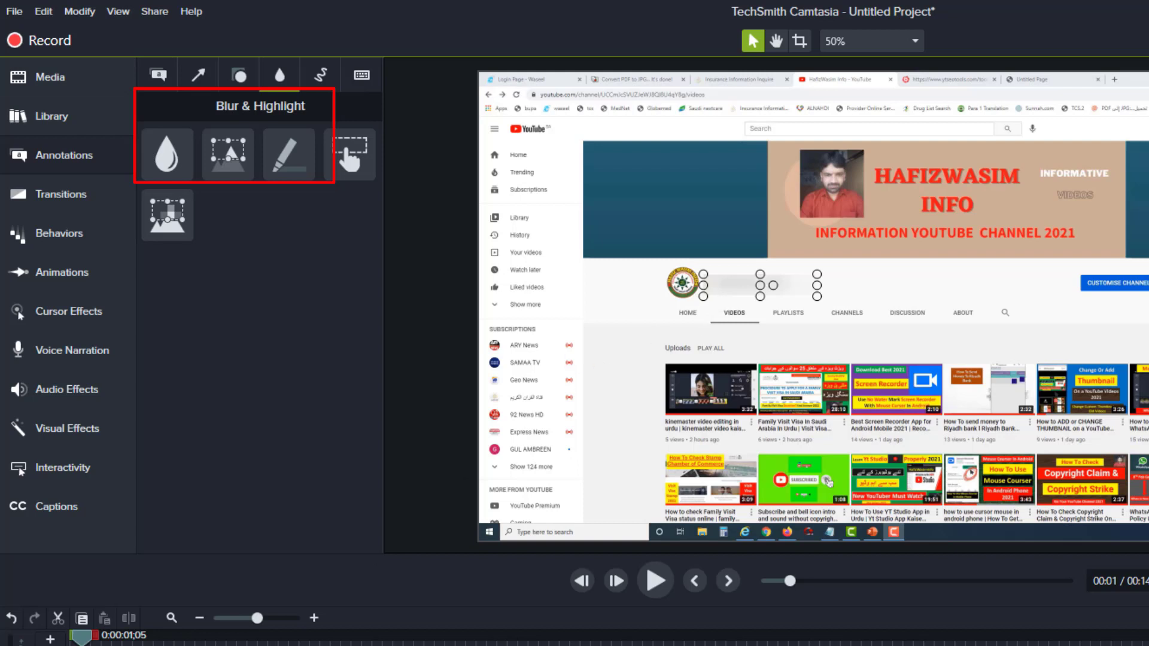
Play back the start of the video to preview the blur over the channel name
click(895, 307)
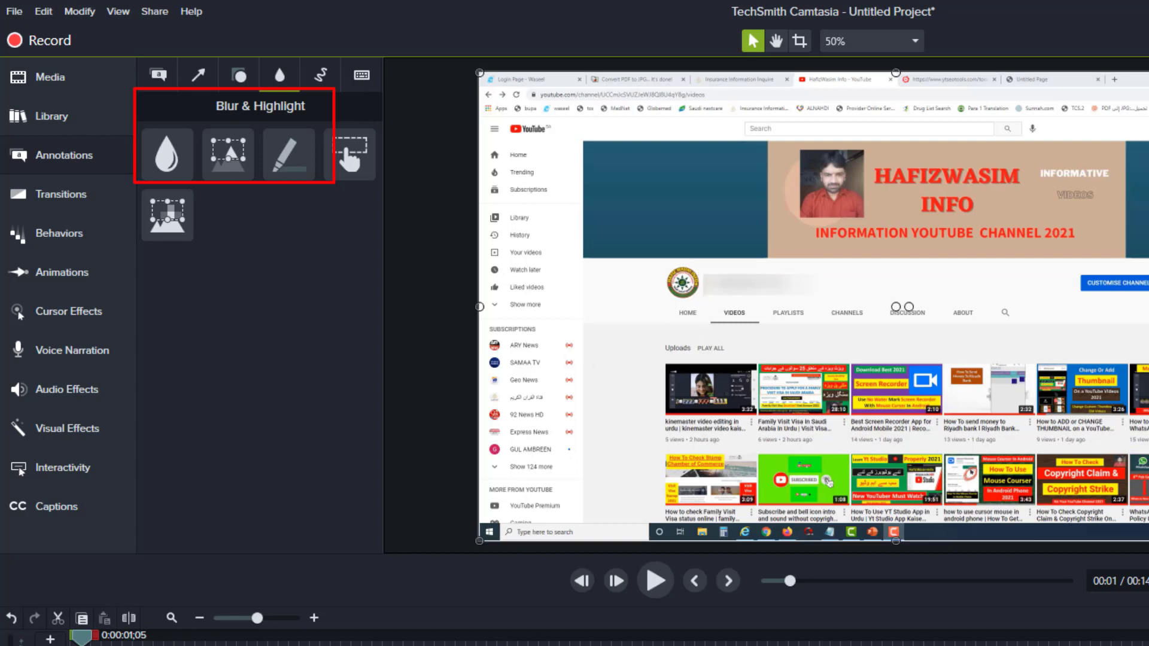
click(760, 285)
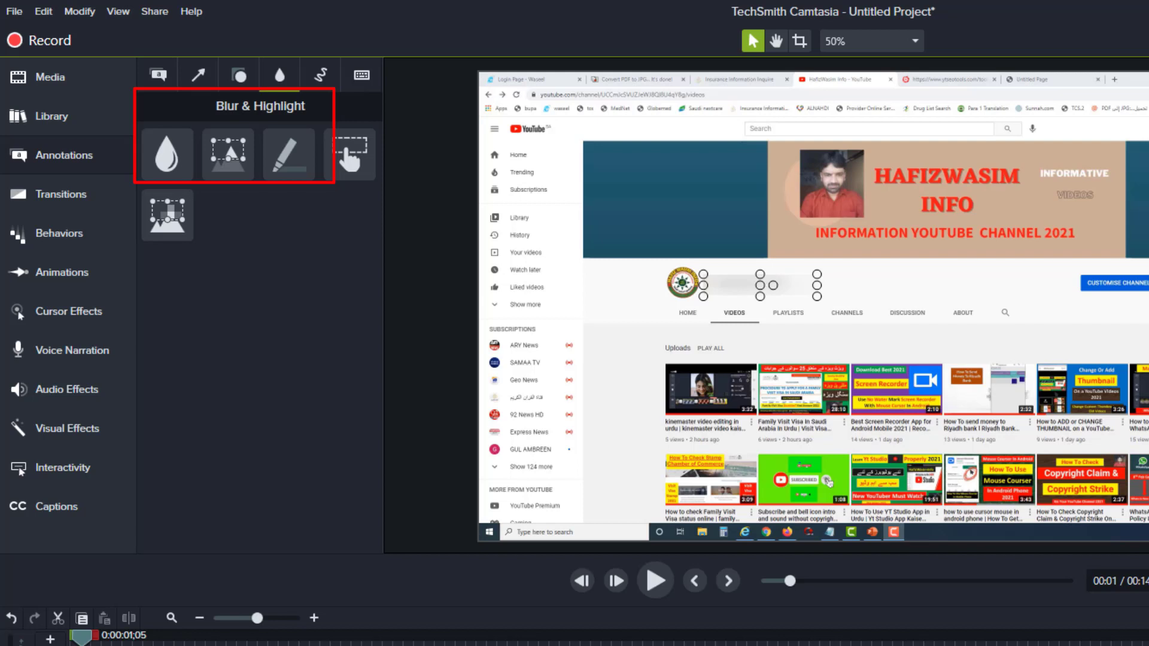
drag(89, 640, 75, 641)
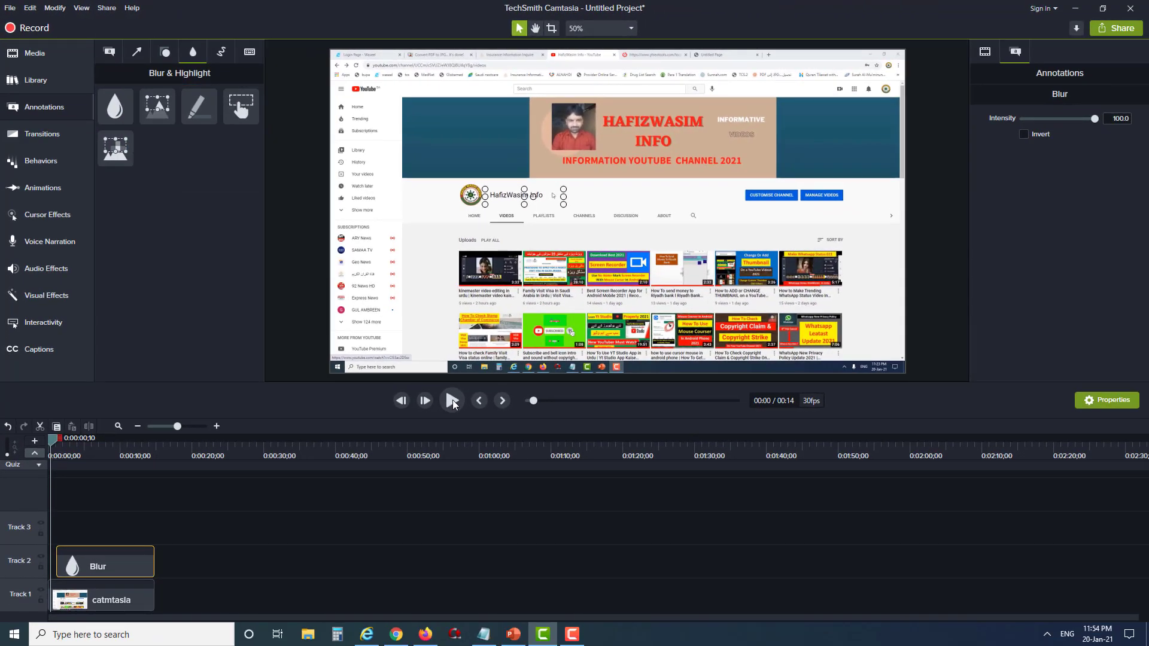
click(452, 400)
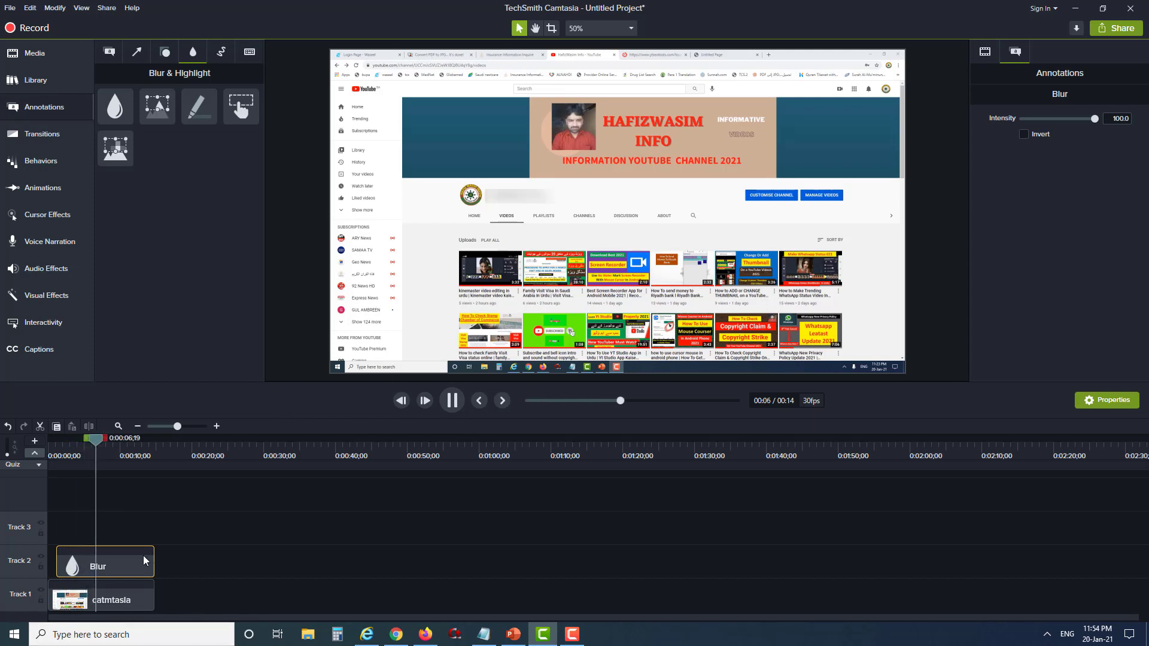
click(454, 402)
drag(113, 441, 56, 447)
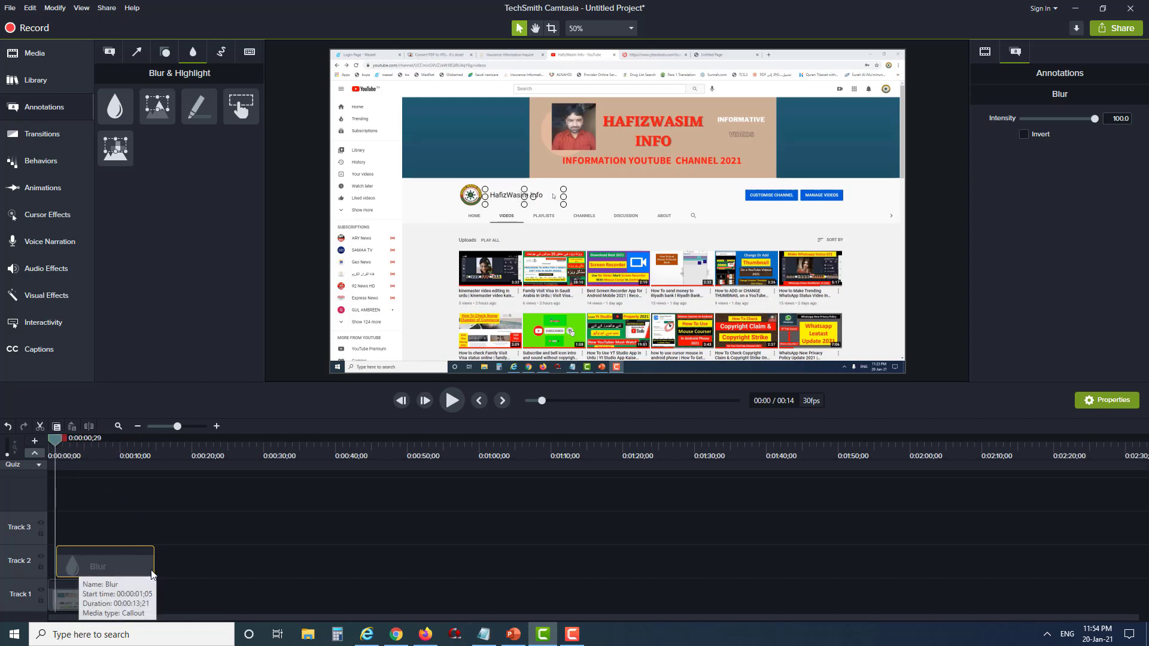
Shorten the Blur clip on the timeline to about one second, then delete the blur annotation
drag(154, 569, 73, 568)
drag(55, 442, 78, 457)
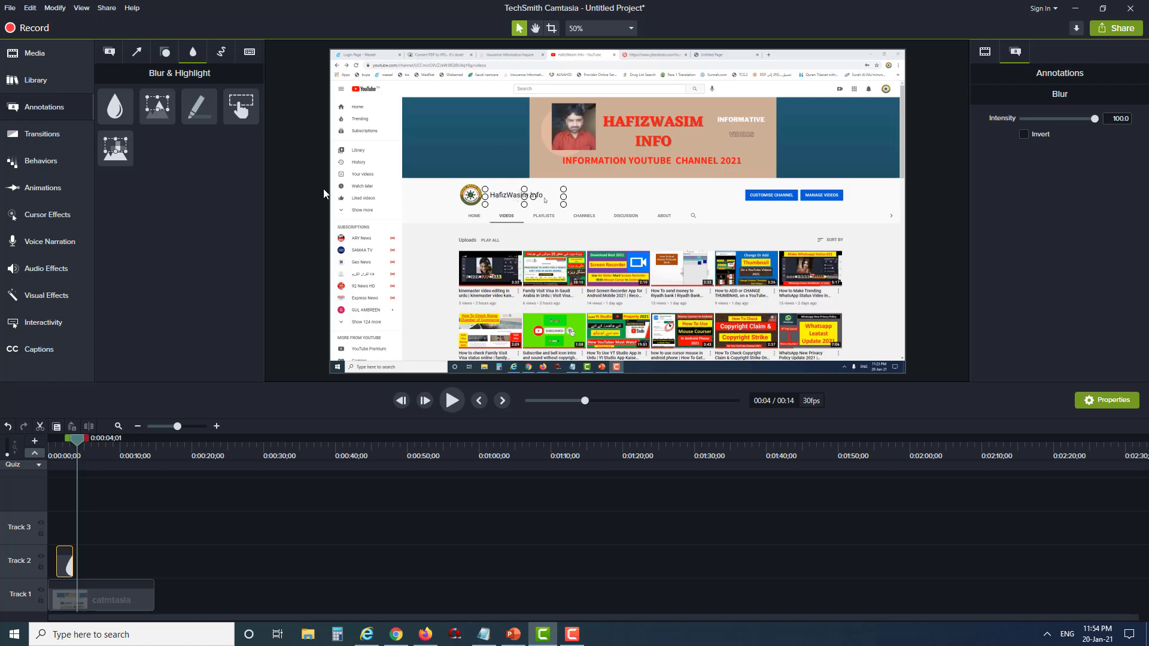
mouse_move(76, 443)
mouse_down()
mouse_move(45, 443)
mouse_move(57, 451)
mouse_up()
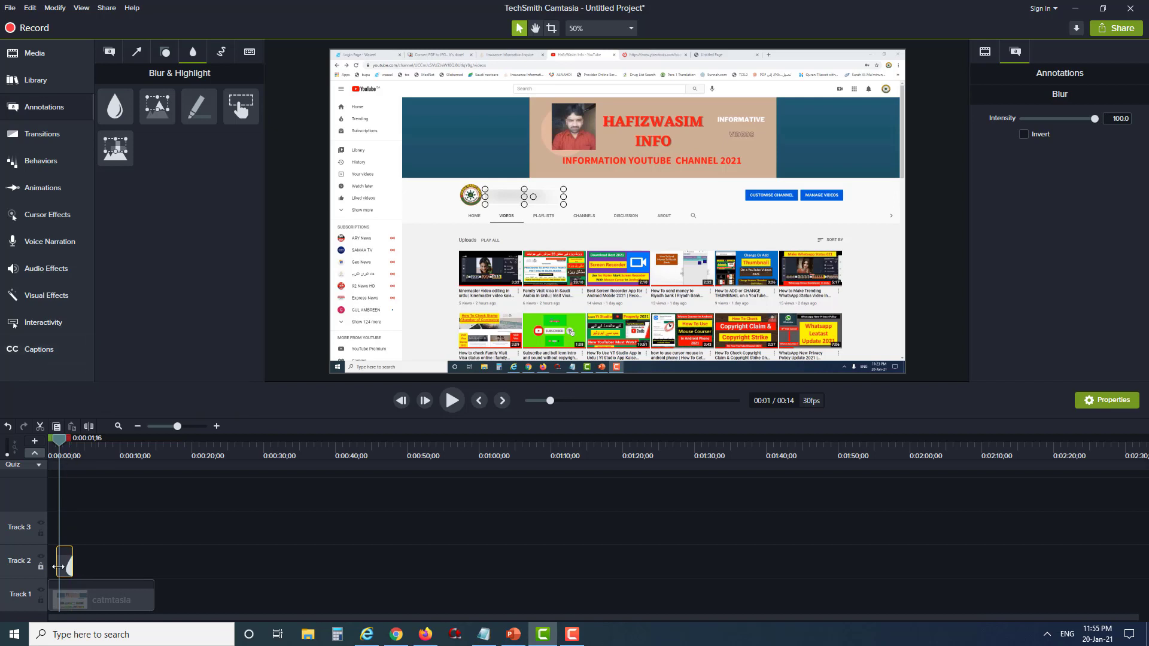
key(Delete)
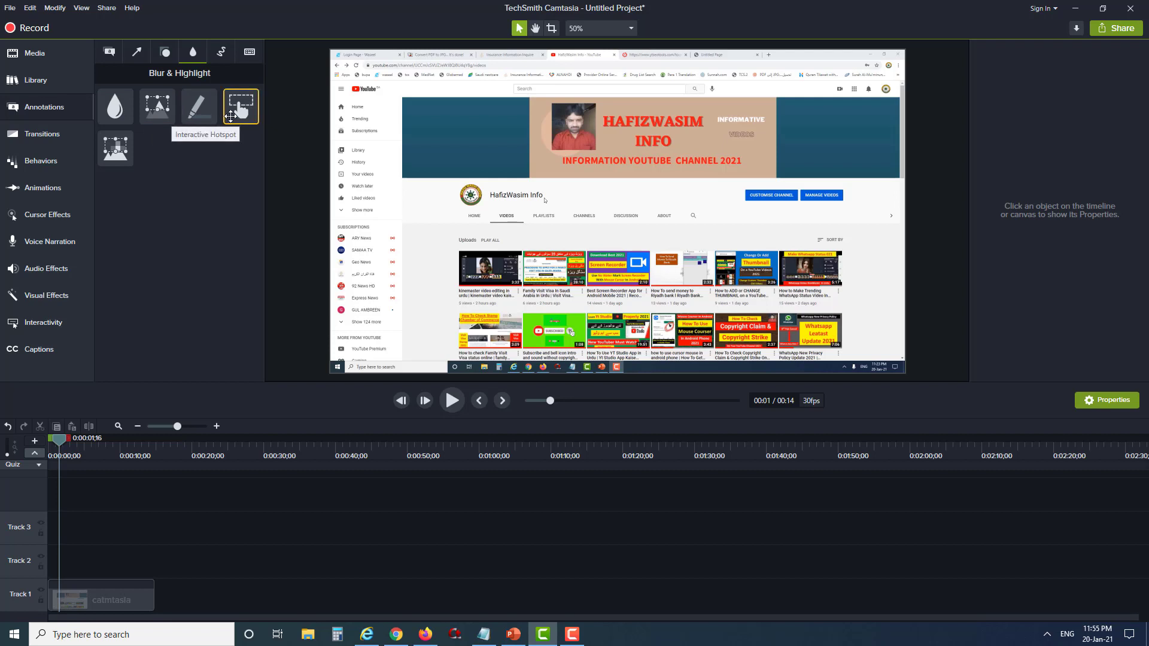
Add an Interactive Hotspot annotation over the channel header, move it up, and delete it
drag(231, 116, 618, 211)
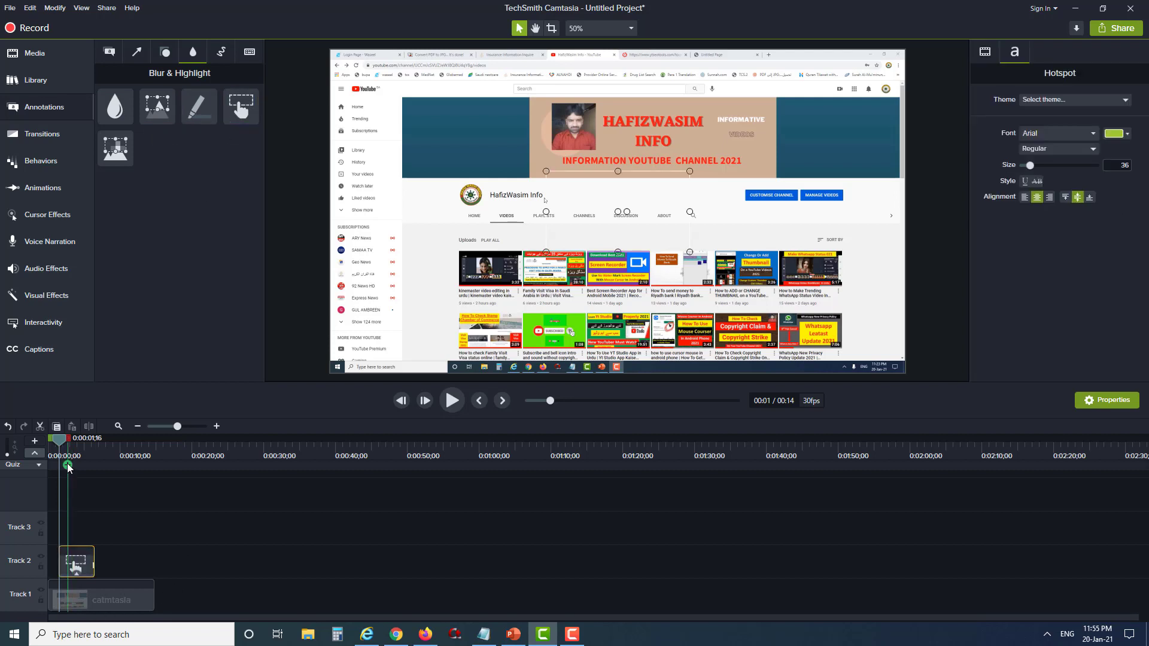
mouse_move(60, 436)
mouse_down()
mouse_move(80, 447)
mouse_move(60, 443)
mouse_up()
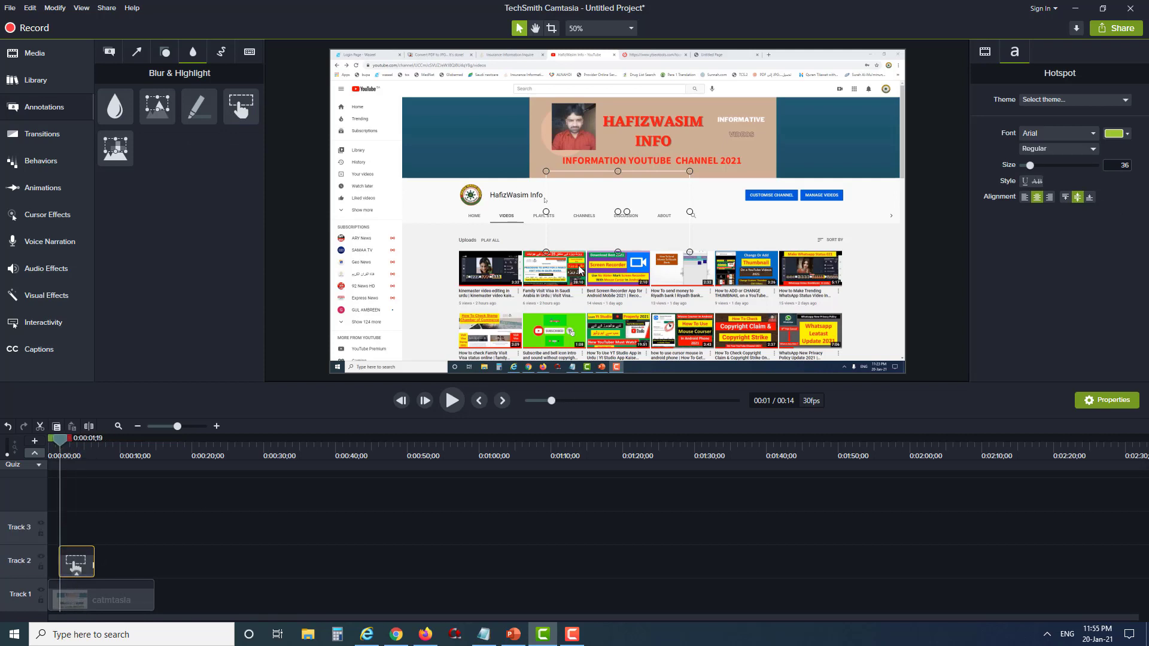
mouse_move(653, 194)
mouse_down()
mouse_move(803, 154)
mouse_move(653, 157)
mouse_up()
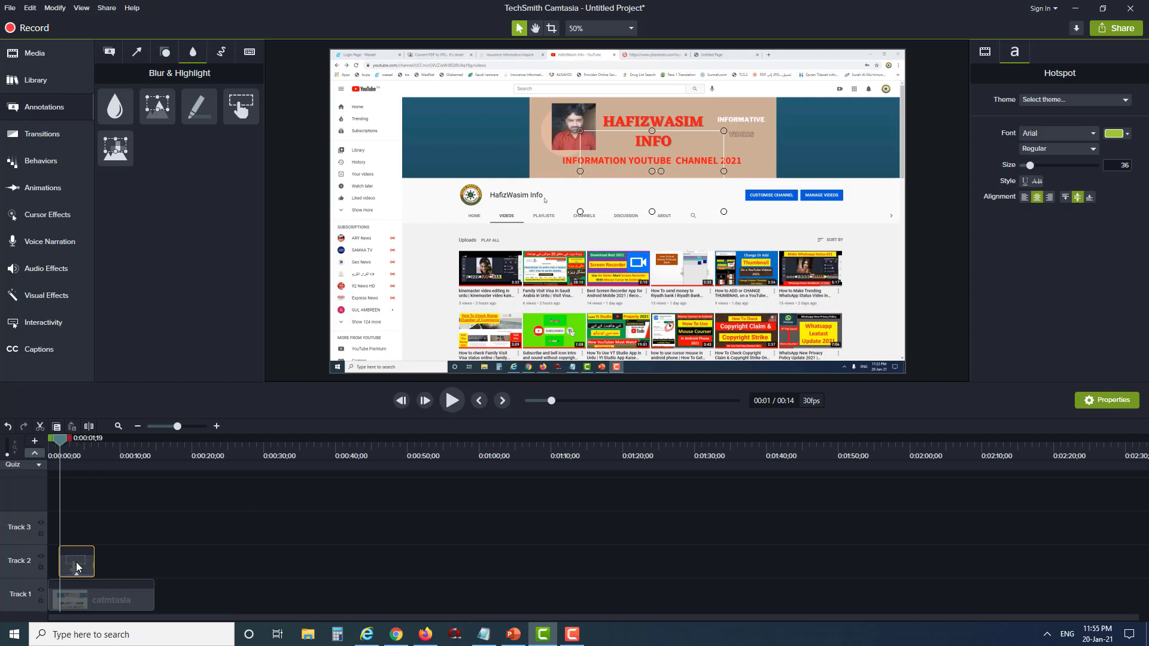
key(Delete)
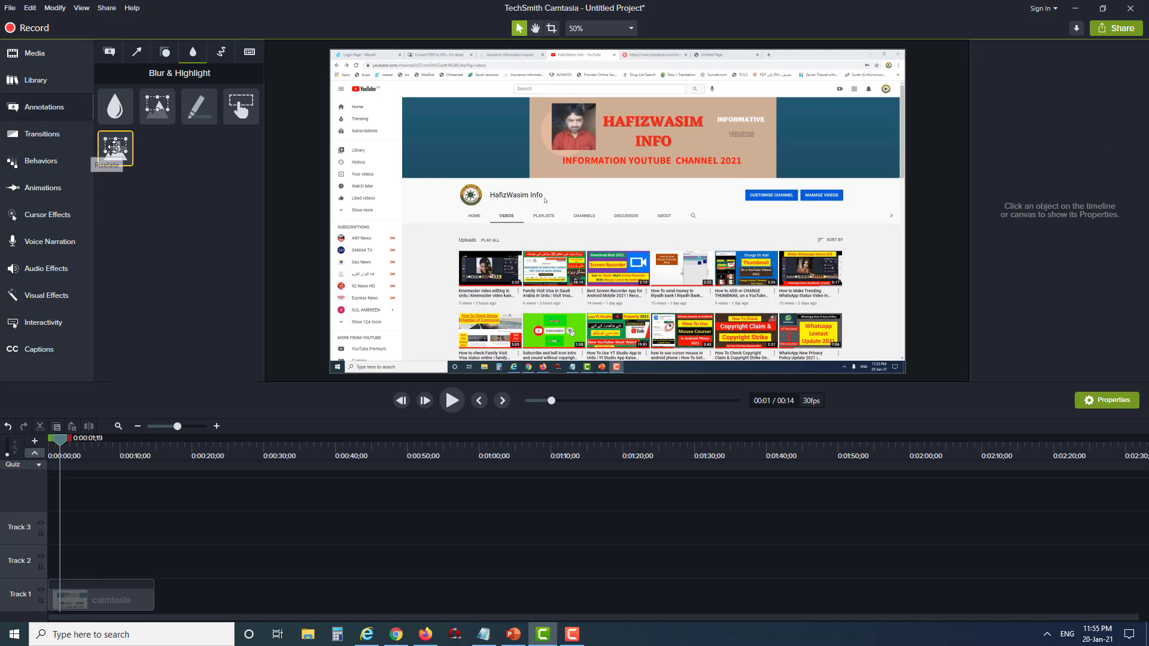
Add a Pixelate annotation, fit it over the first video thumbnail, and delete it
drag(114, 146, 554, 280)
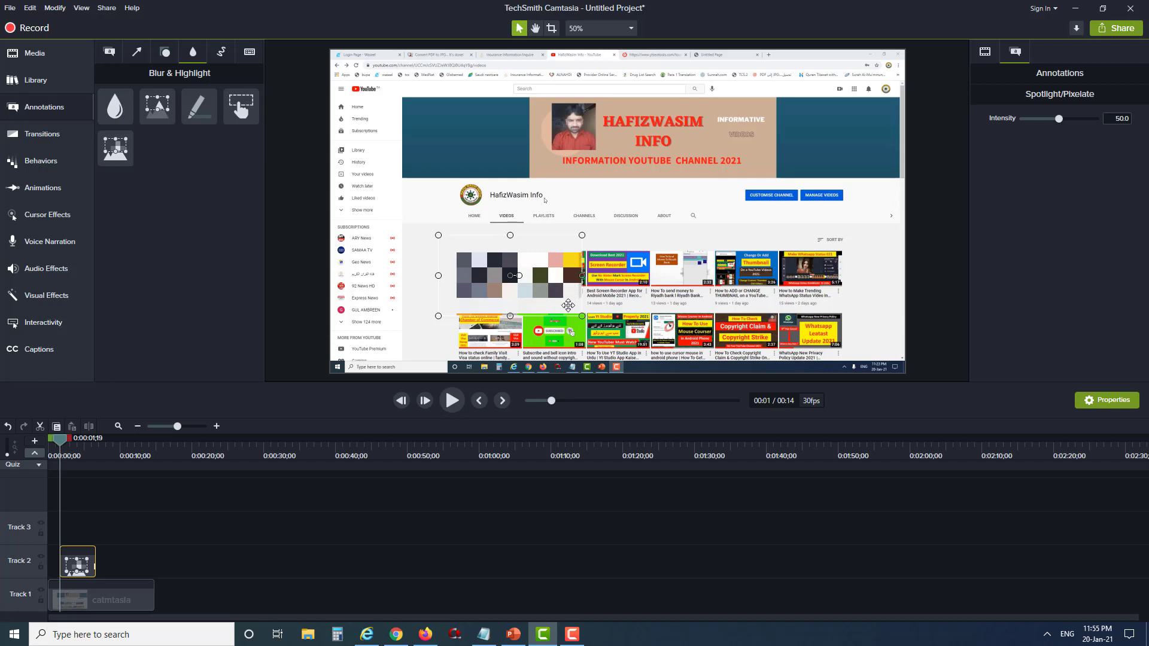
mouse_move(539, 292)
mouse_down()
mouse_move(584, 291)
mouse_move(553, 287)
mouse_up()
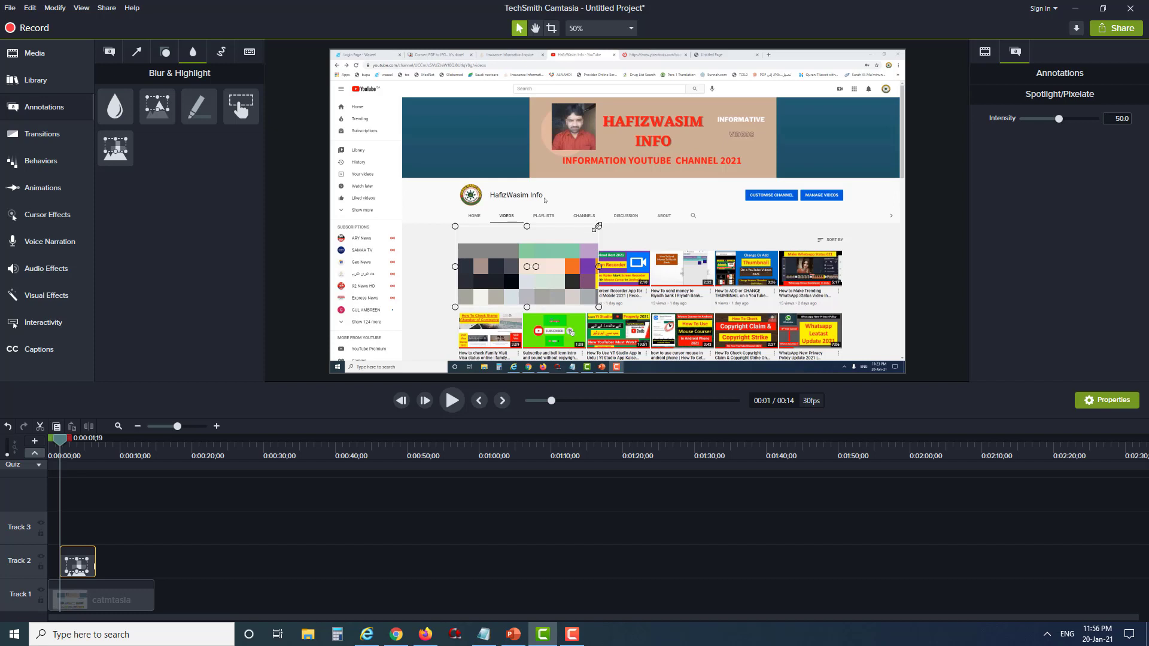
mouse_move(598, 226)
mouse_down()
mouse_move(718, 179)
mouse_move(838, 158)
mouse_move(647, 269)
mouse_move(534, 284)
mouse_move(544, 219)
mouse_move(520, 264)
mouse_up()
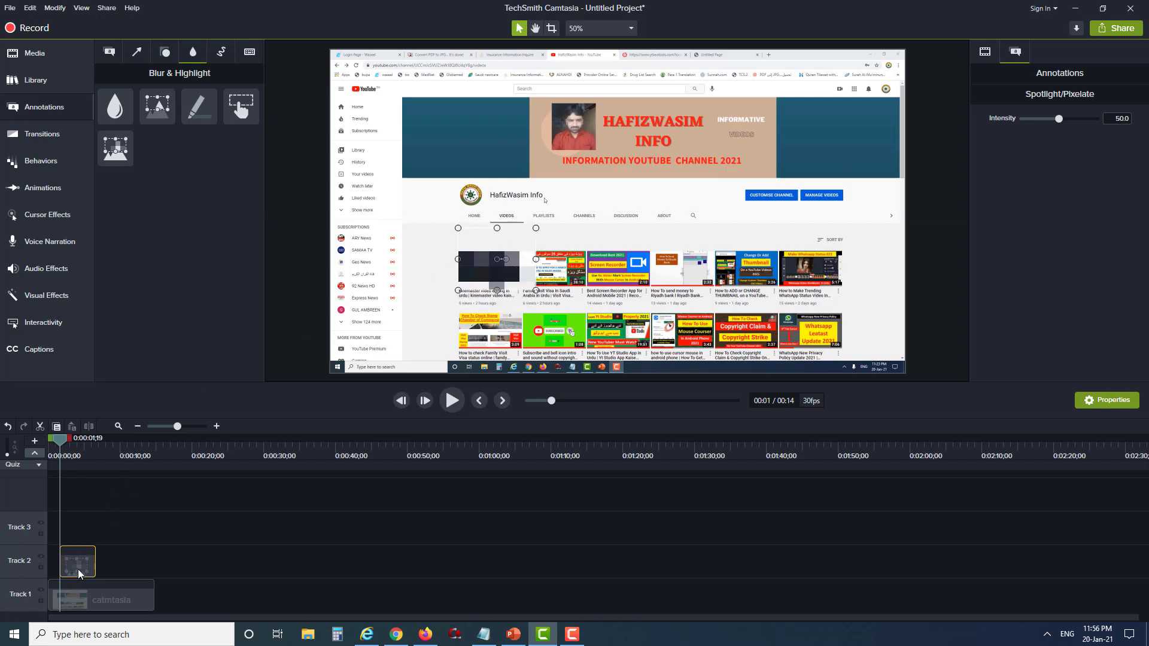
key(Delete)
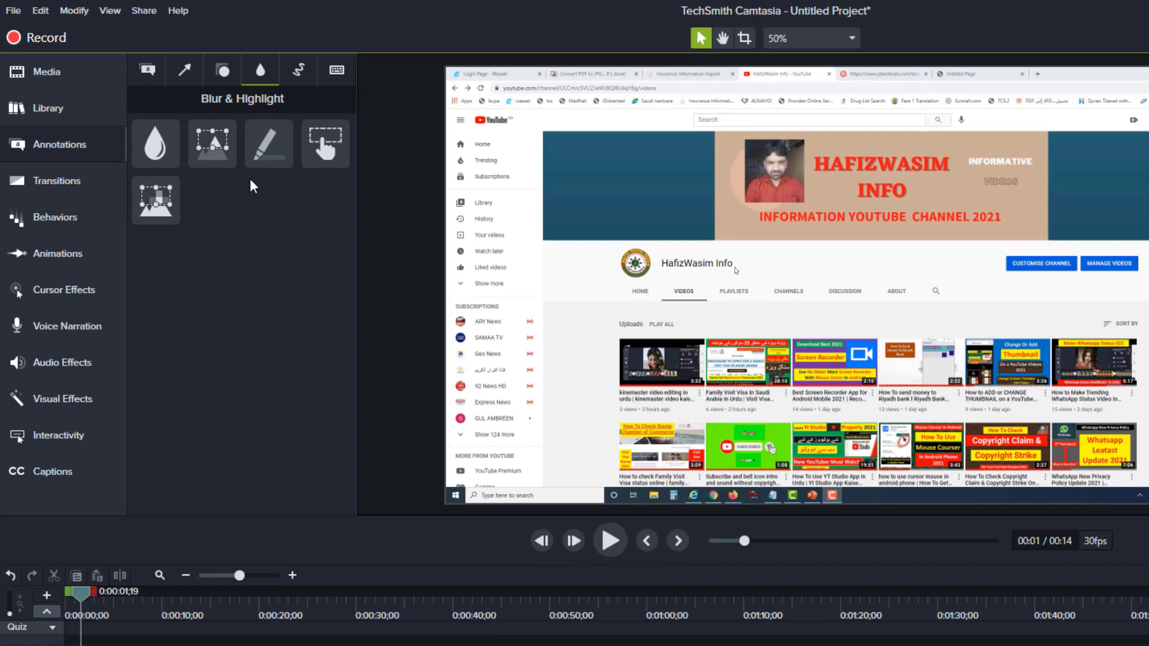
Add a Sketch Motion ellipse and fit it around the channel logo and name
click(297, 75)
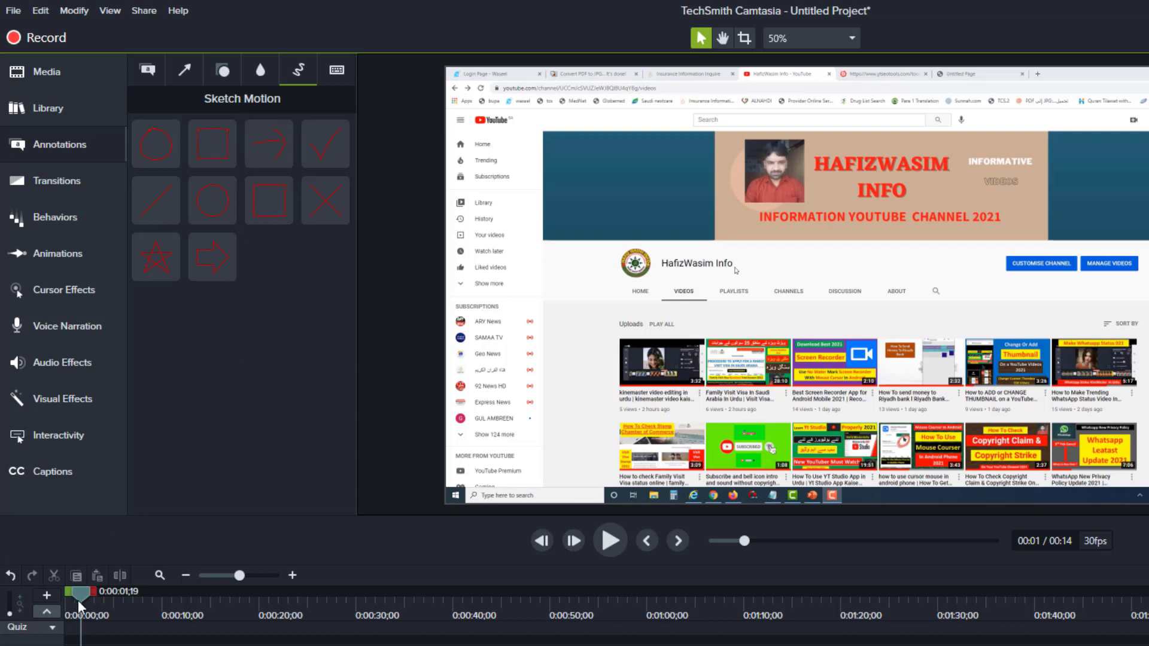
mouse_move(83, 601)
mouse_down()
mouse_move(70, 603)
mouse_move(85, 615)
mouse_move(74, 610)
mouse_up()
click(169, 156)
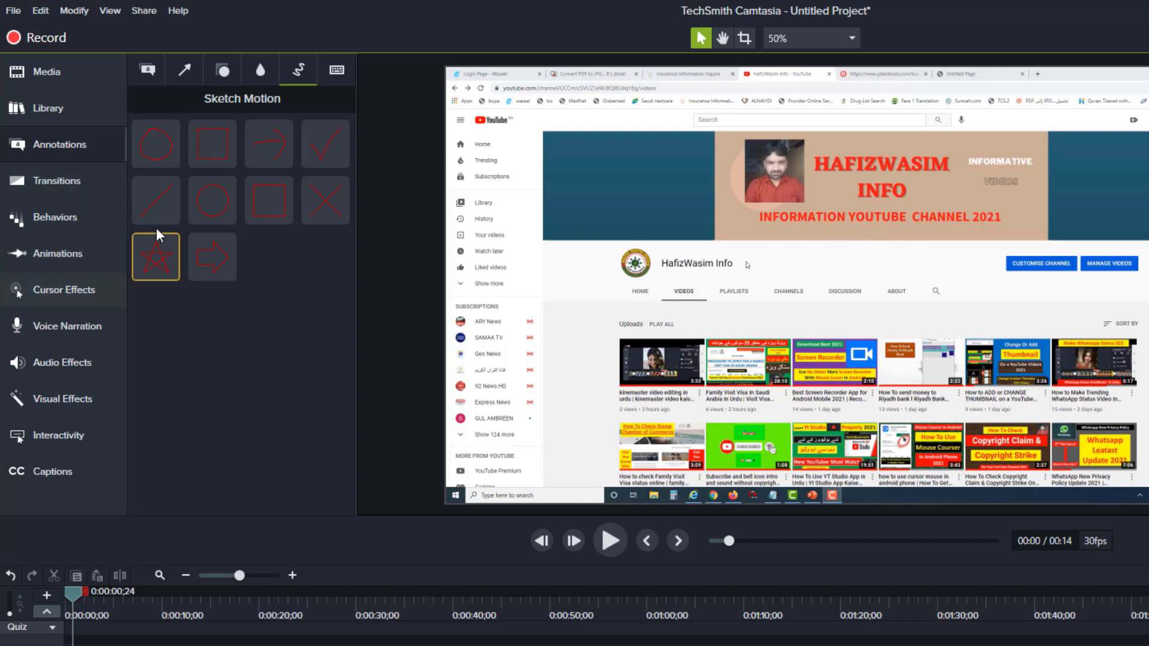
double_click(209, 206)
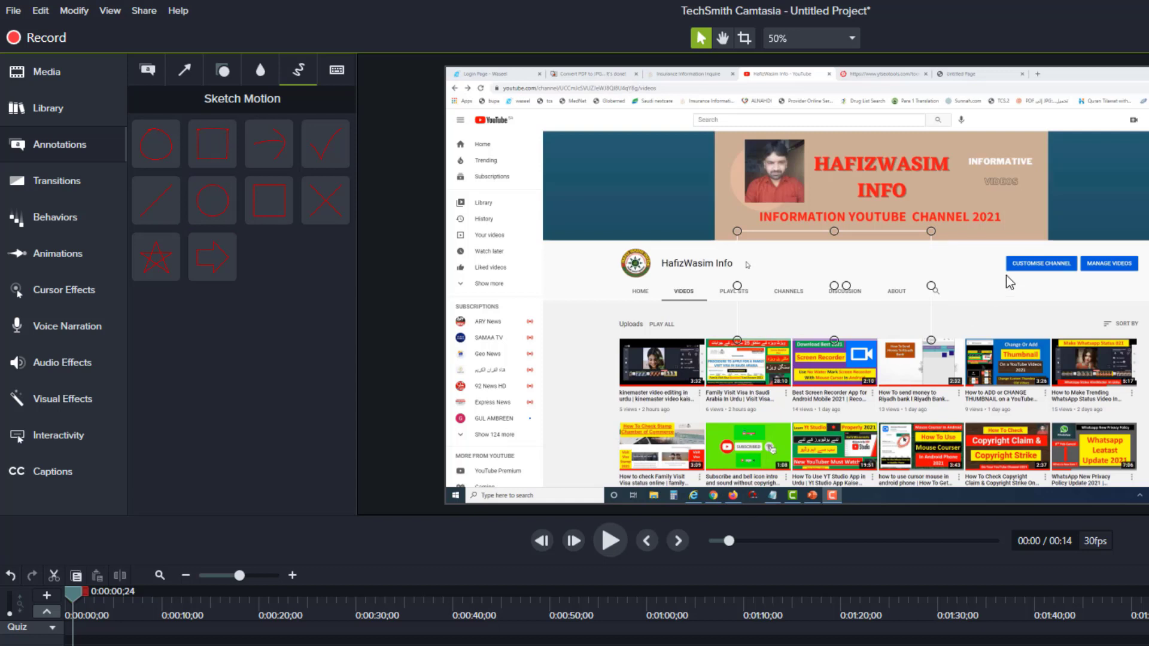
mouse_move(931, 232)
mouse_down()
mouse_move(864, 265)
mouse_move(817, 266)
mouse_move(801, 295)
mouse_move(832, 299)
mouse_move(882, 285)
mouse_move(844, 294)
mouse_move(722, 253)
mouse_move(752, 285)
mouse_up()
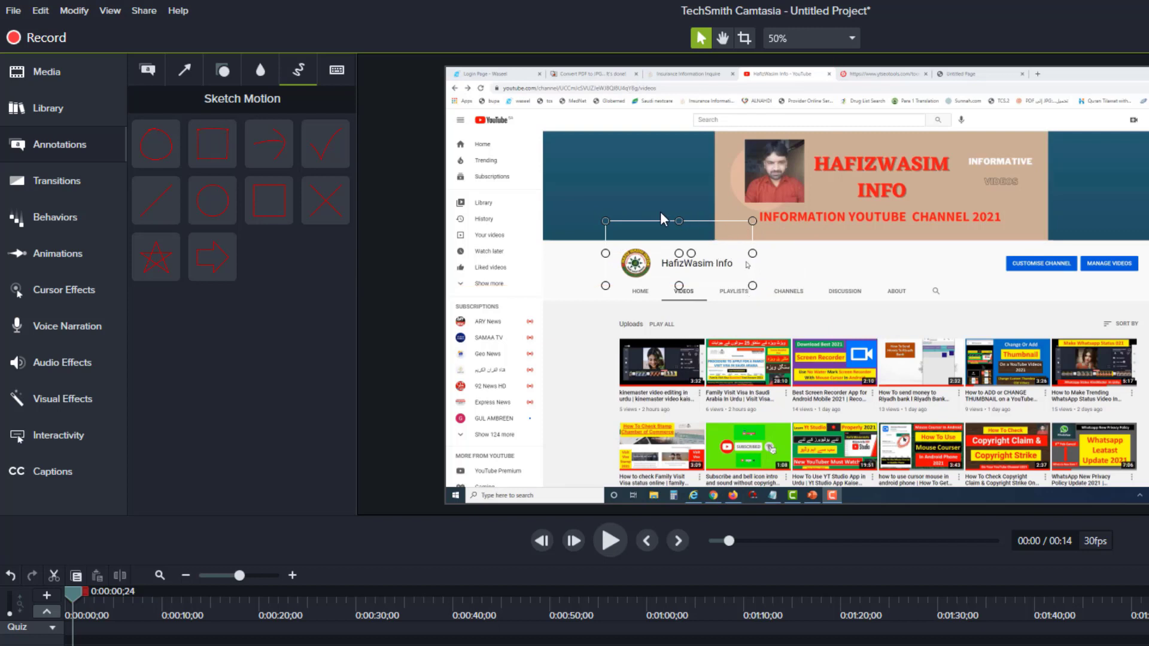
drag(678, 221, 679, 241)
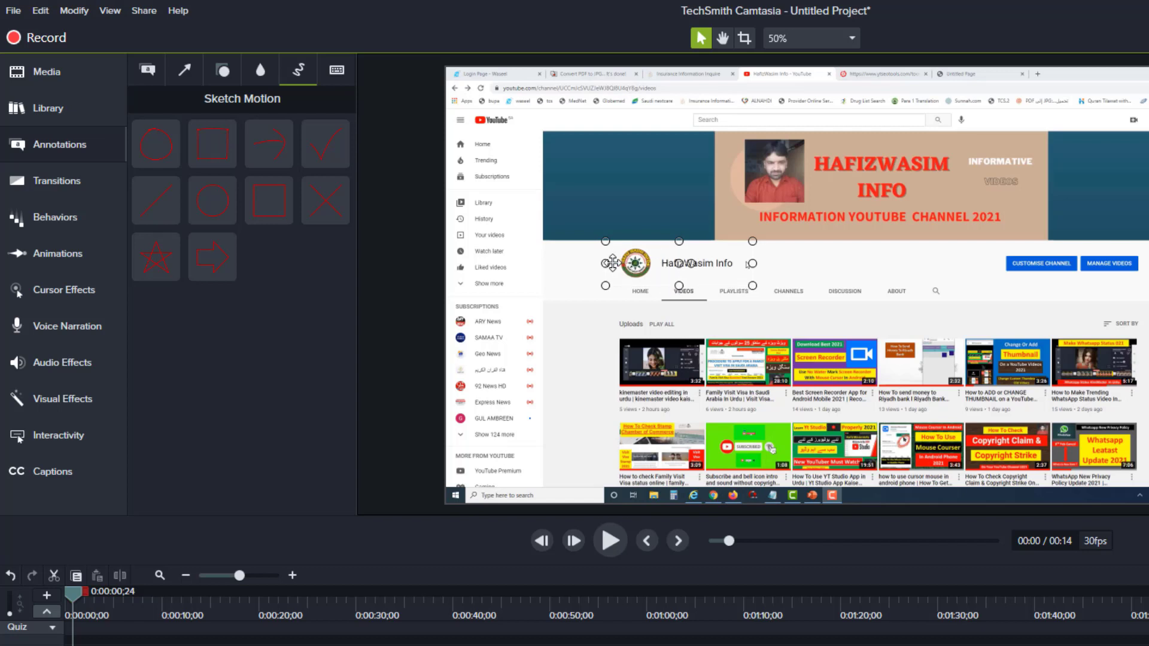
drag(605, 263, 619, 267)
drag(751, 263, 737, 264)
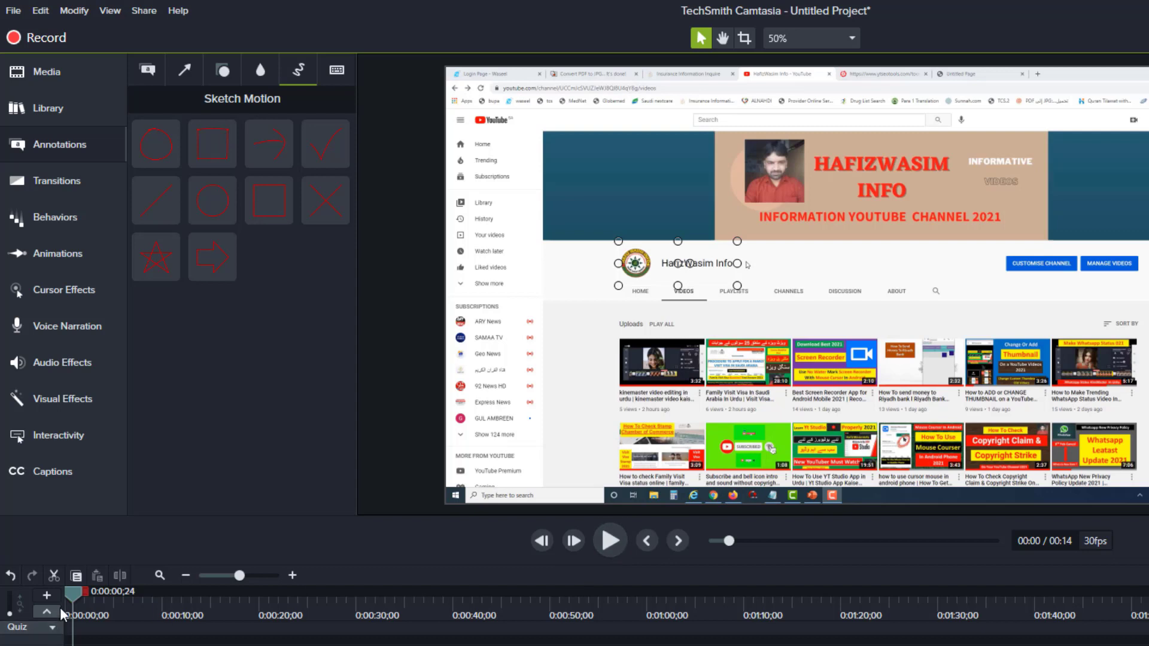
Play the video to preview the ellipse being sketched around the channel name
drag(67, 597, 62, 597)
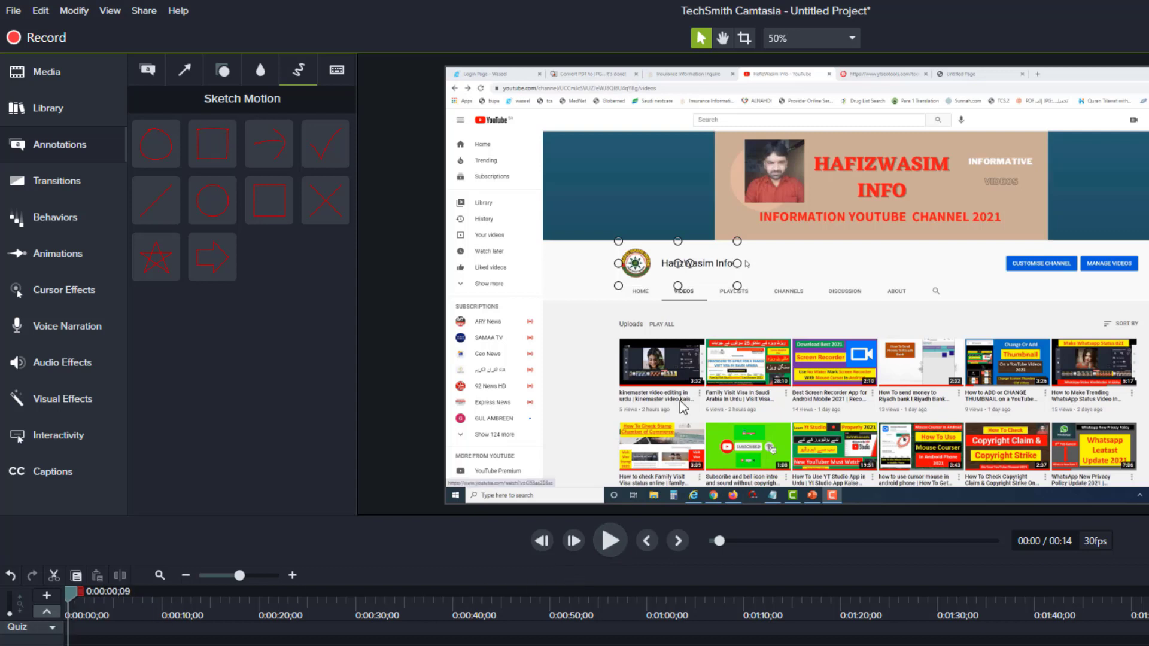
click(612, 551)
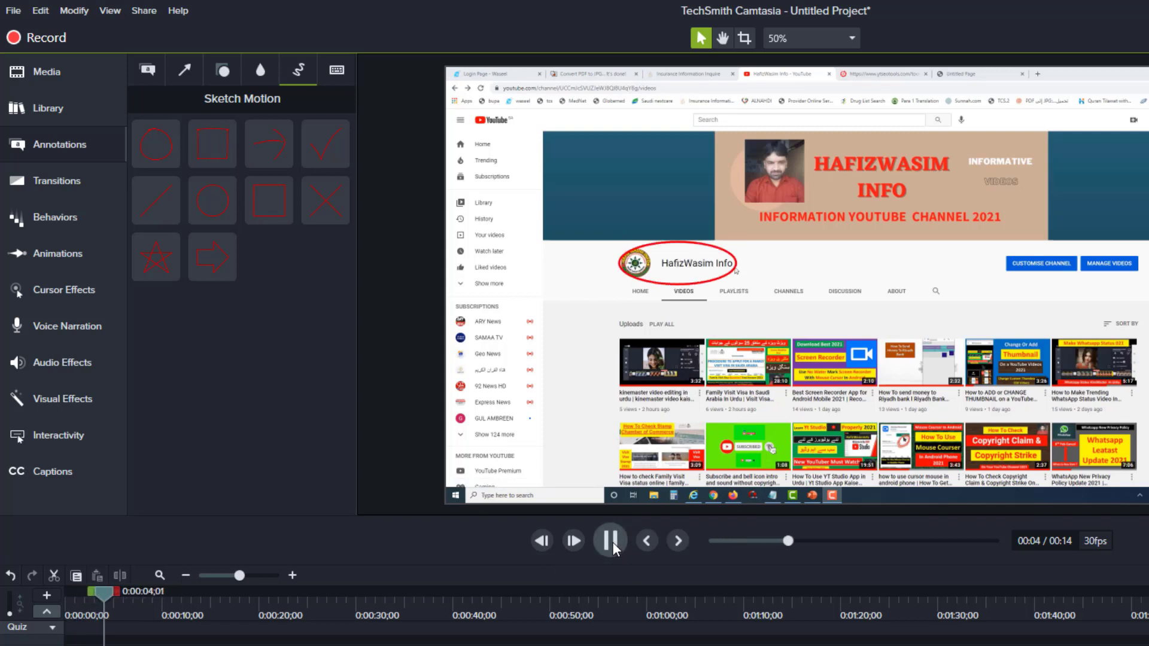
click(609, 539)
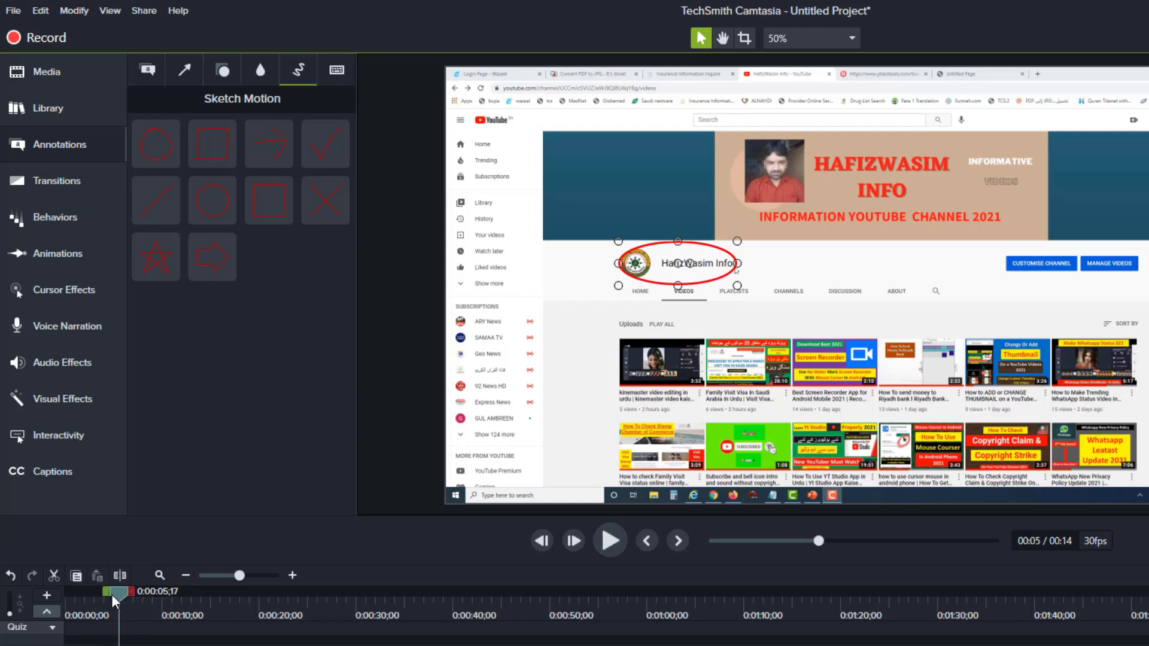
Delete the Sketch Motion ellipse annotation
mouse_move(111, 594)
mouse_down()
mouse_move(57, 597)
mouse_move(91, 602)
mouse_up()
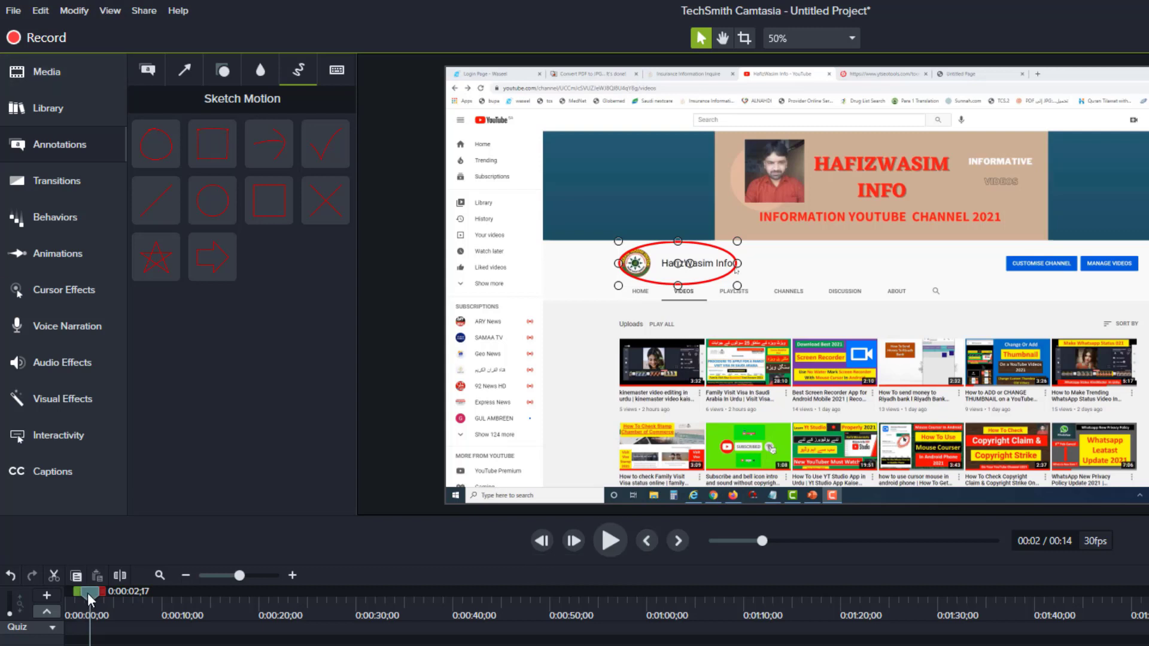
mouse_move(88, 591)
mouse_down()
mouse_move(70, 593)
mouse_move(82, 592)
mouse_up()
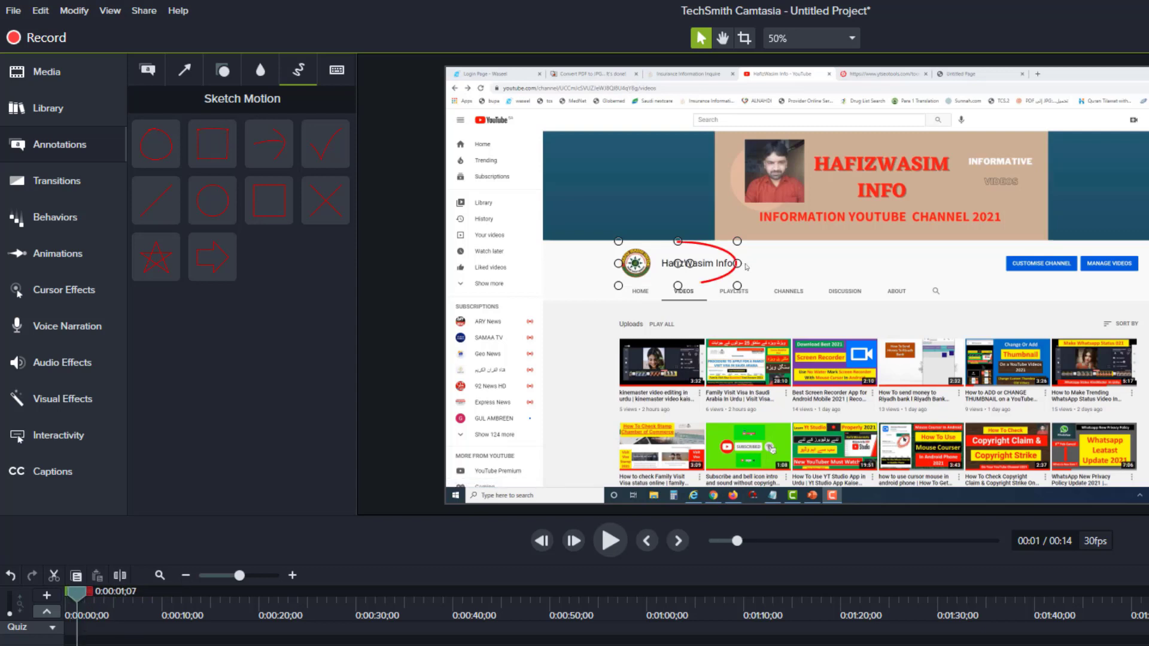
key(Delete)
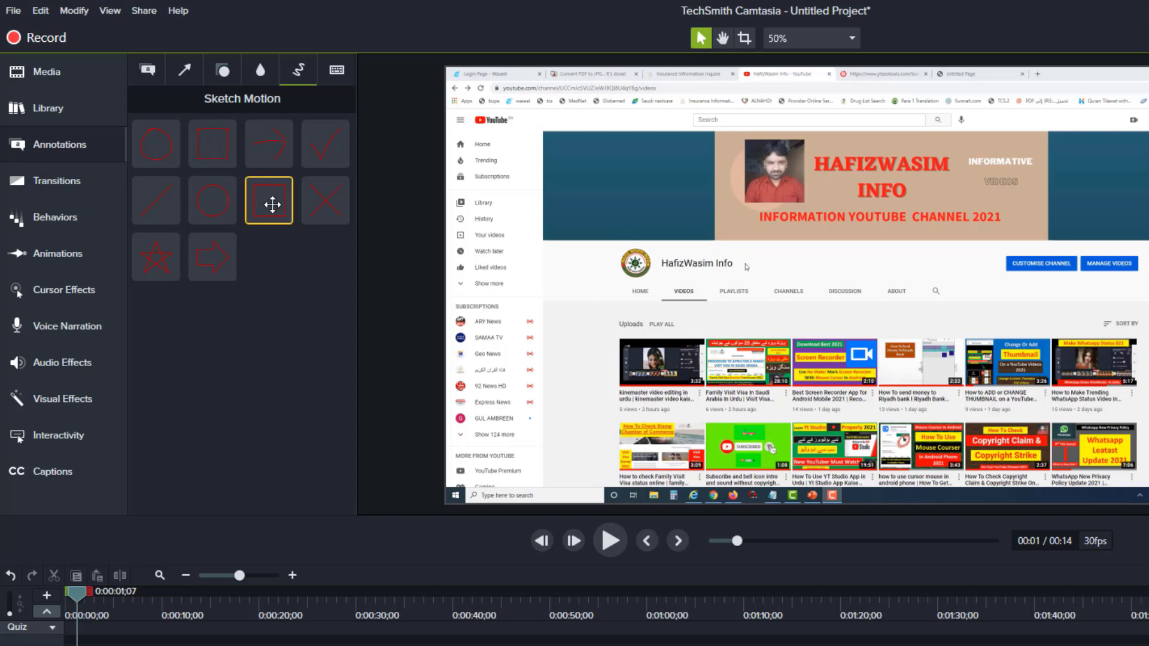
Add a Sketch Motion rectangle and resize it to frame the channel logo and name
mouse_move(272, 200)
mouse_down()
mouse_move(272, 272)
mouse_move(834, 286)
mouse_up()
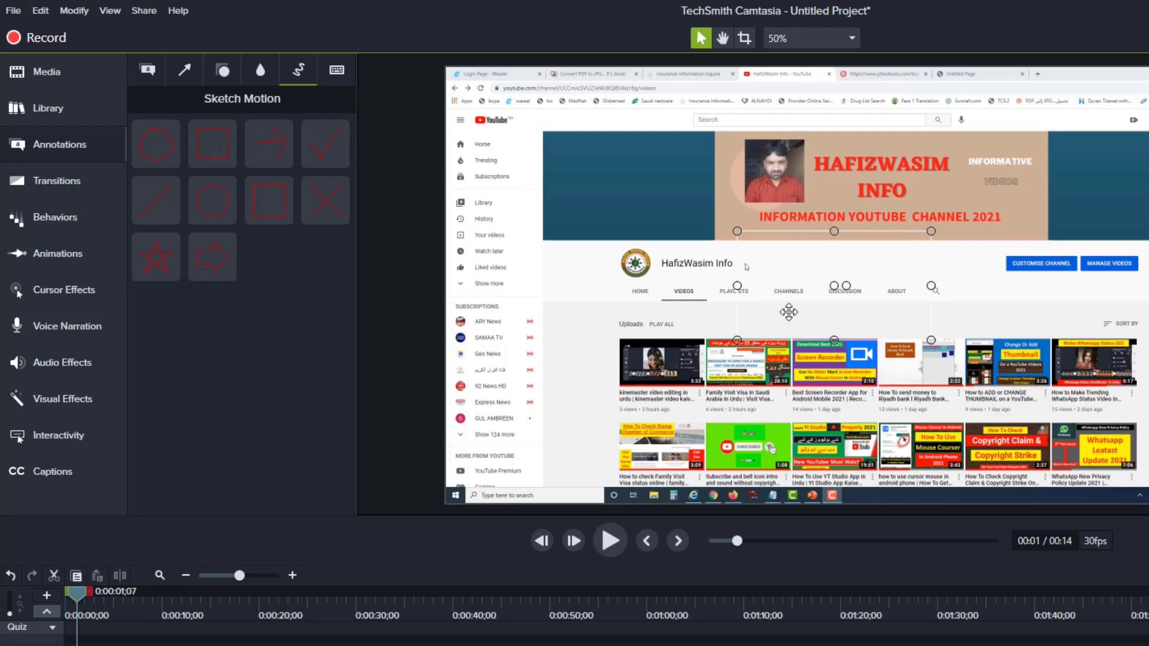
drag(788, 311, 666, 280)
drag(712, 200, 712, 238)
drag(712, 309, 711, 286)
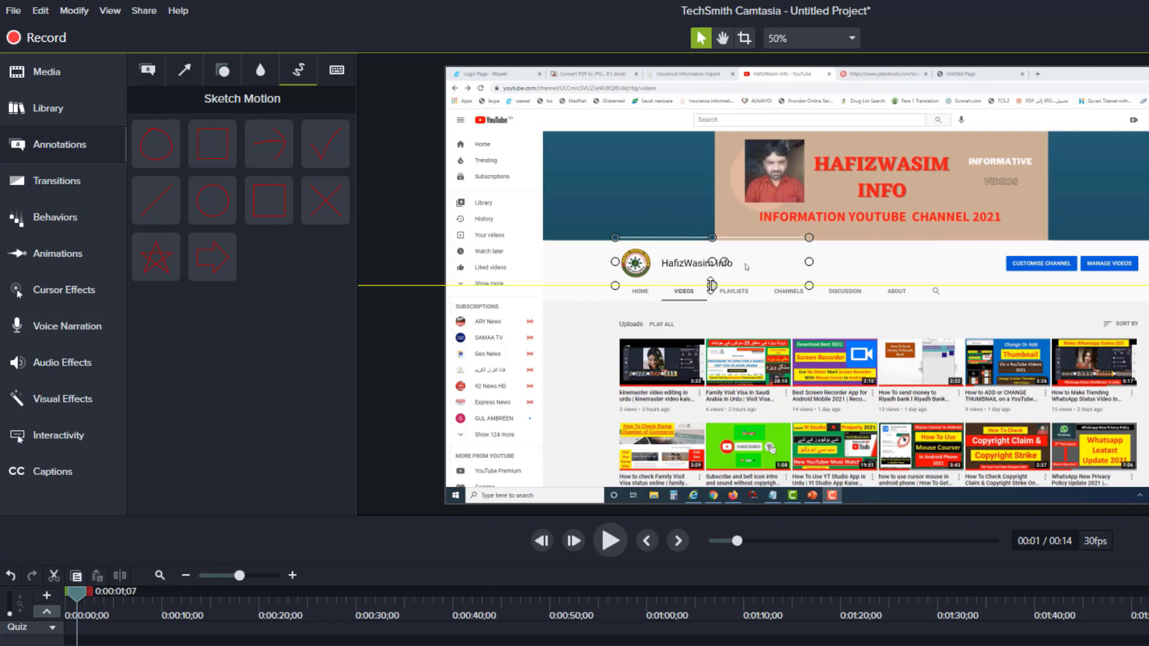
drag(808, 262, 776, 261)
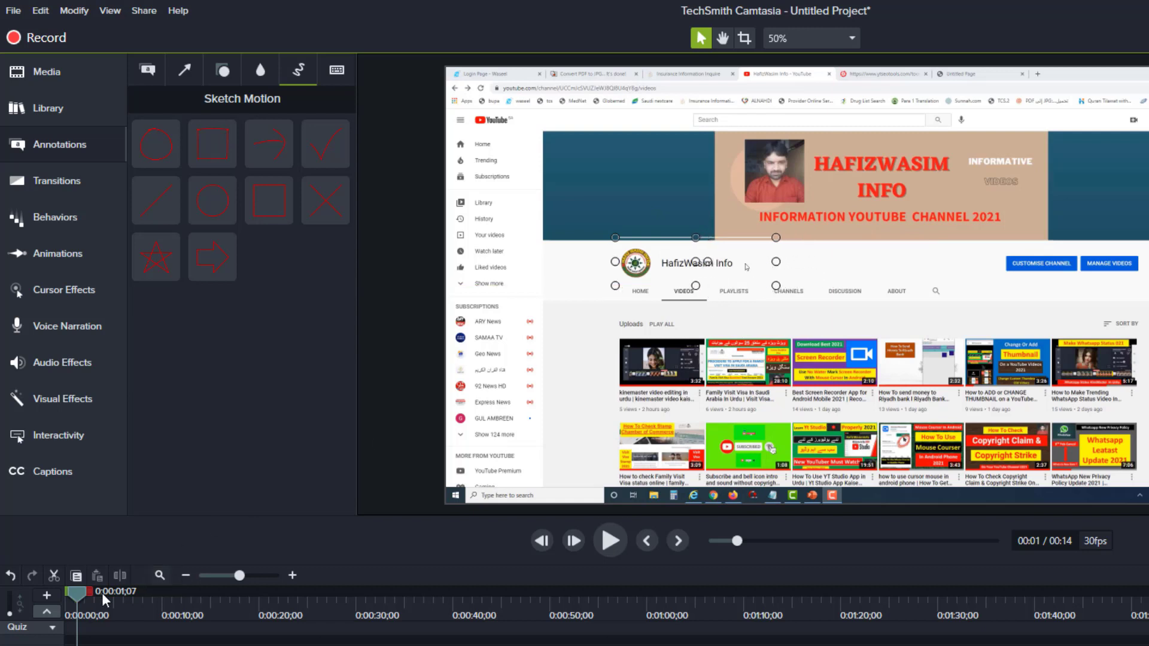
Play the video from the start to preview the rectangle being sketched around the channel logo and name
click(607, 537)
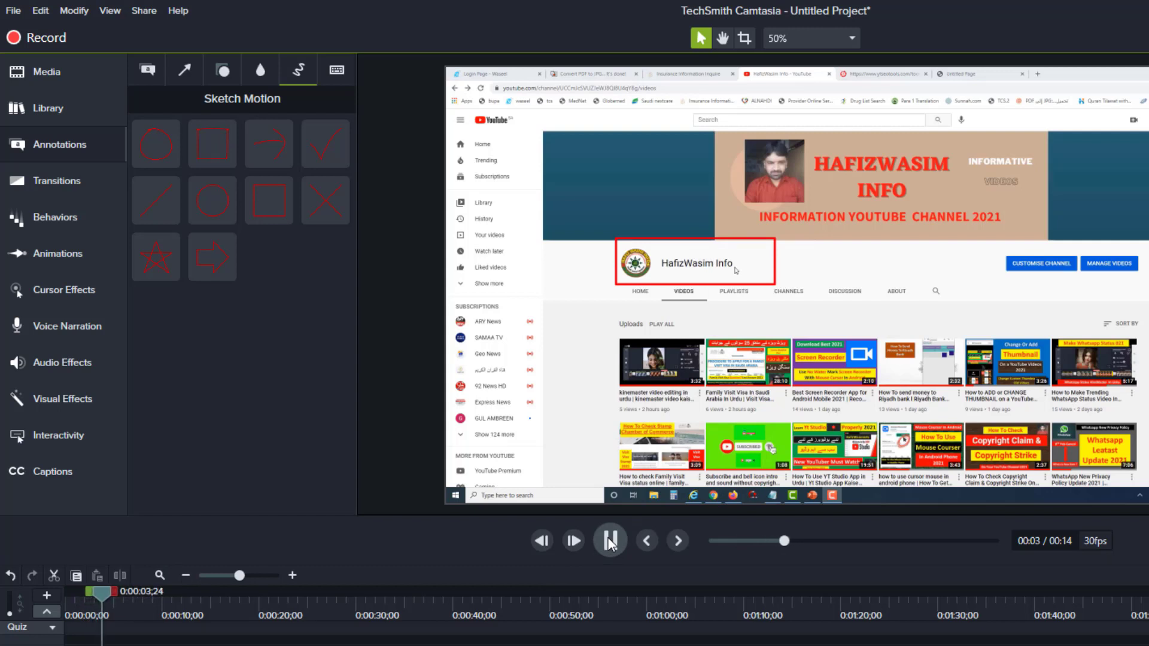
key(space)
drag(121, 593, 55, 593)
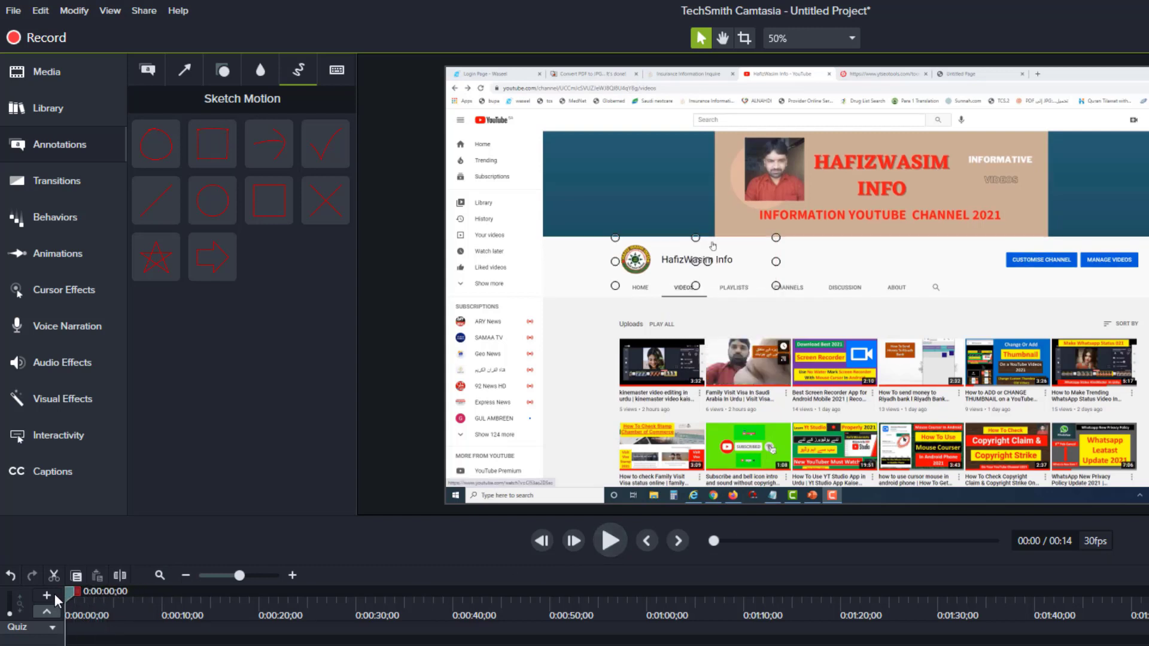
click(610, 541)
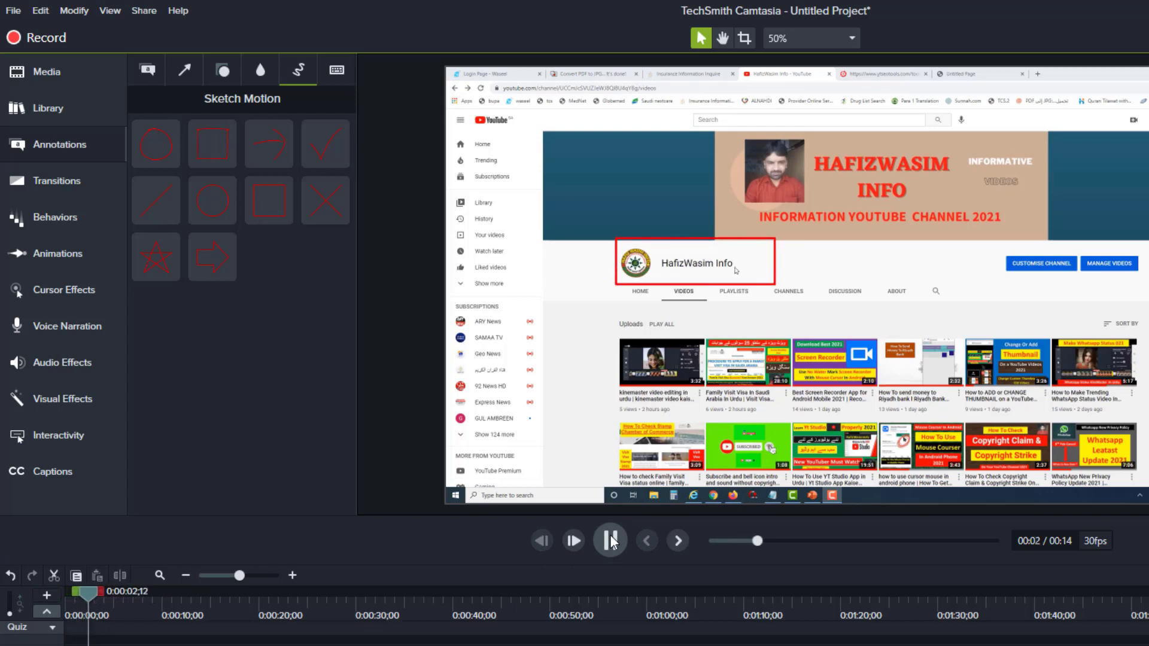
click(607, 540)
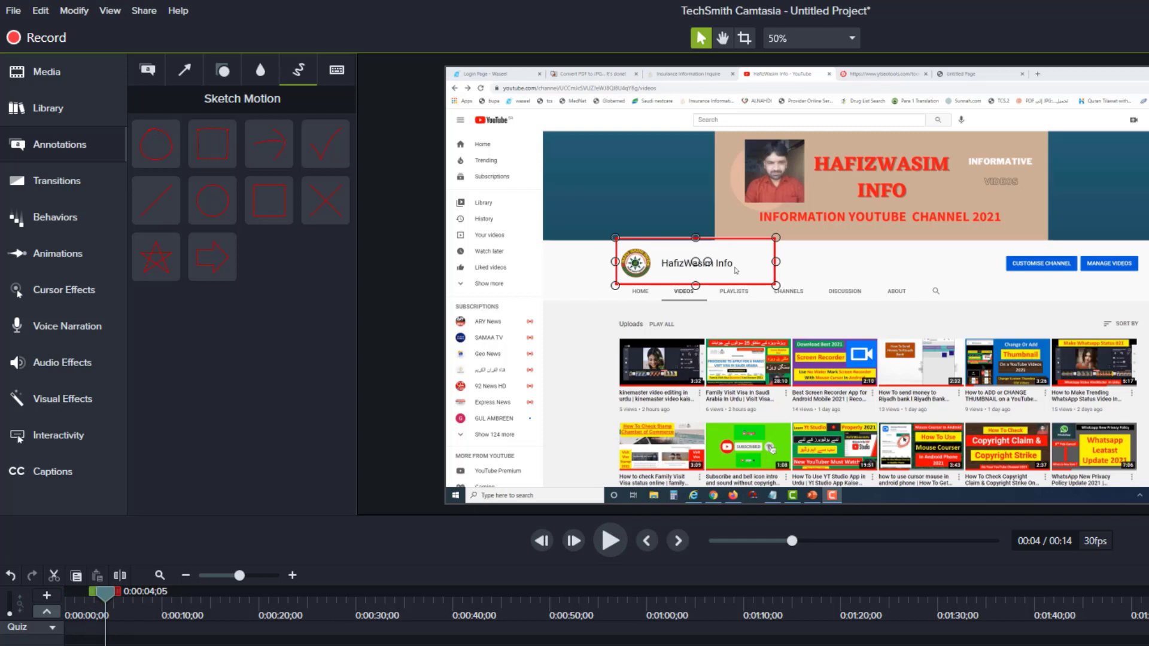
drag(113, 645, 105, 645)
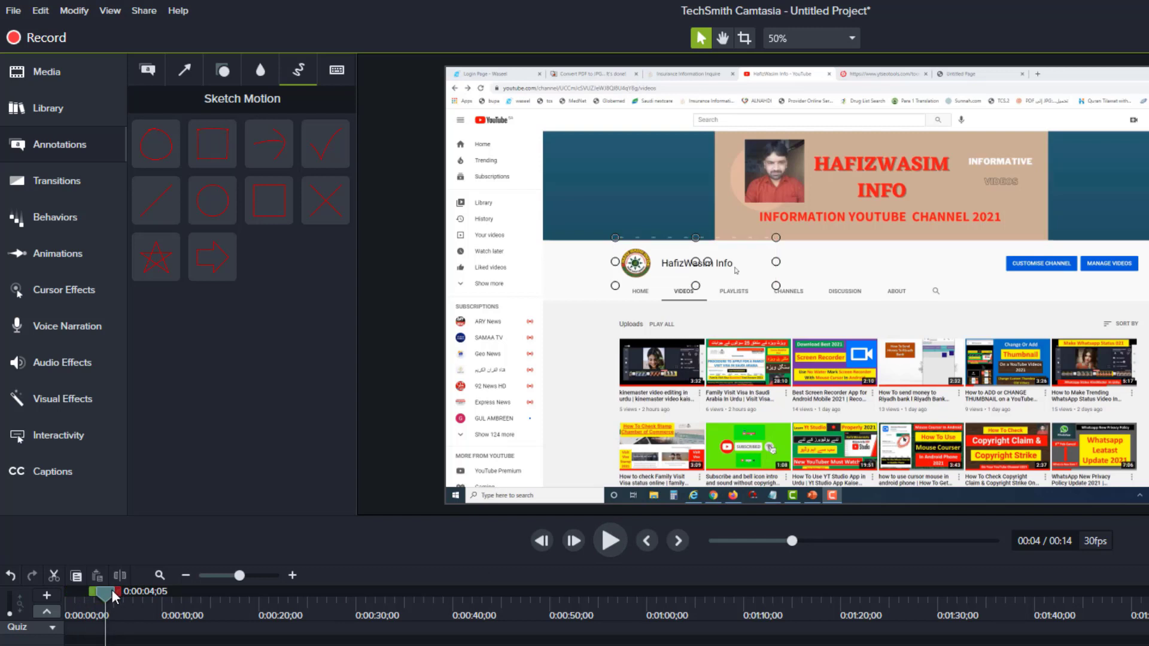
drag(113, 594, 98, 593)
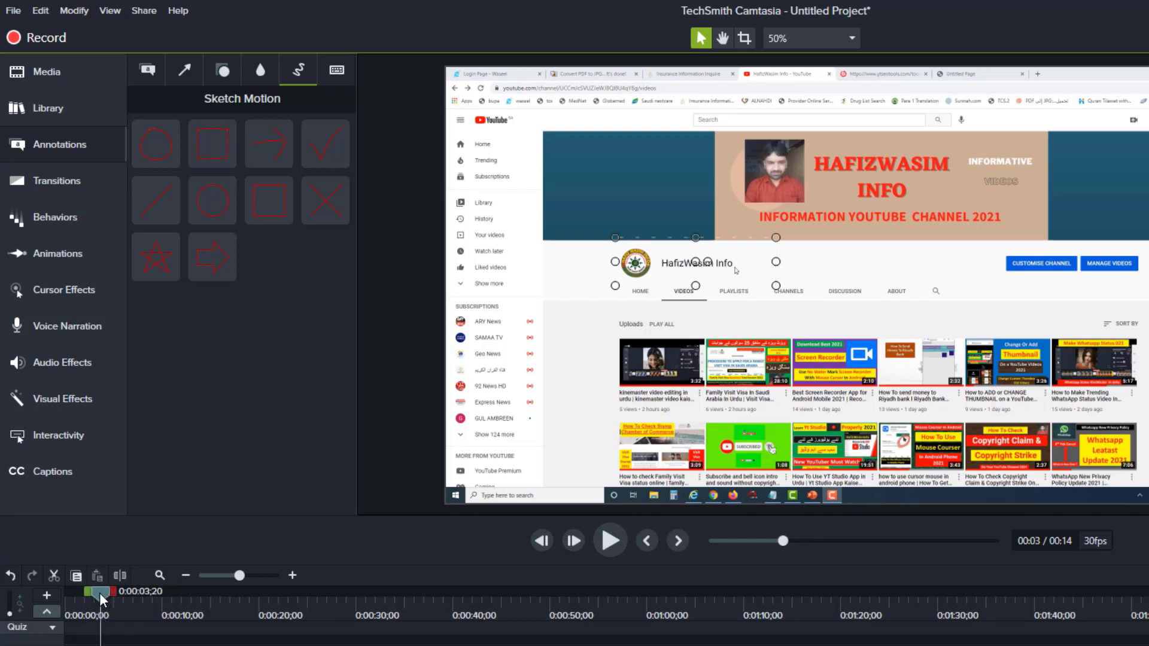
click(604, 543)
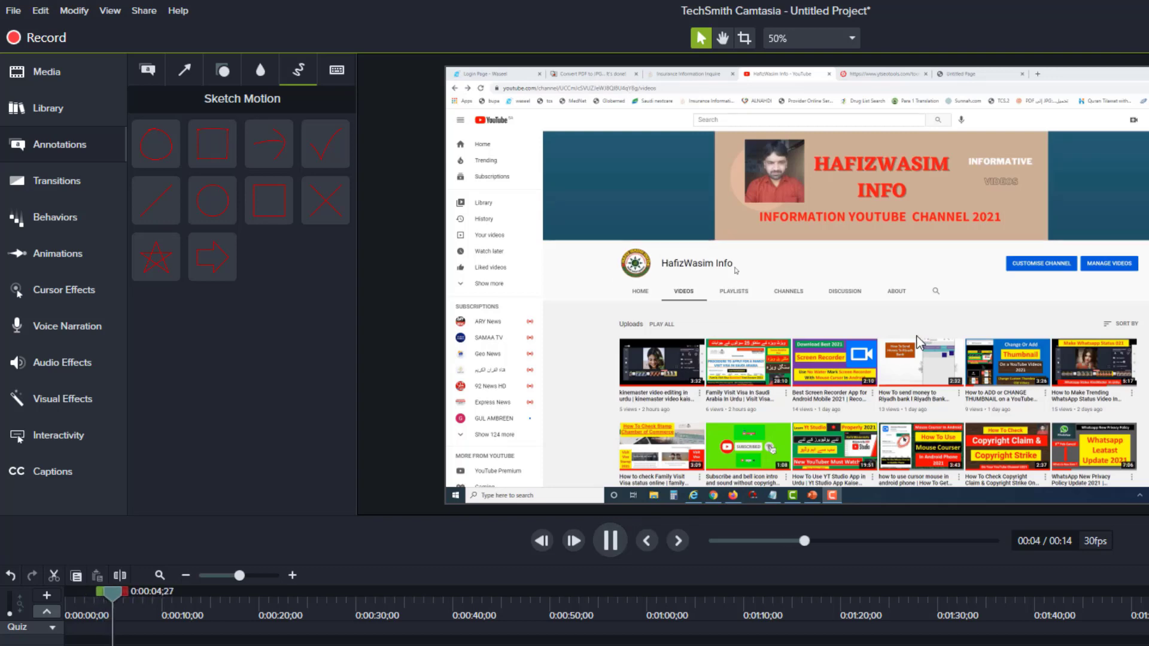
click(610, 541)
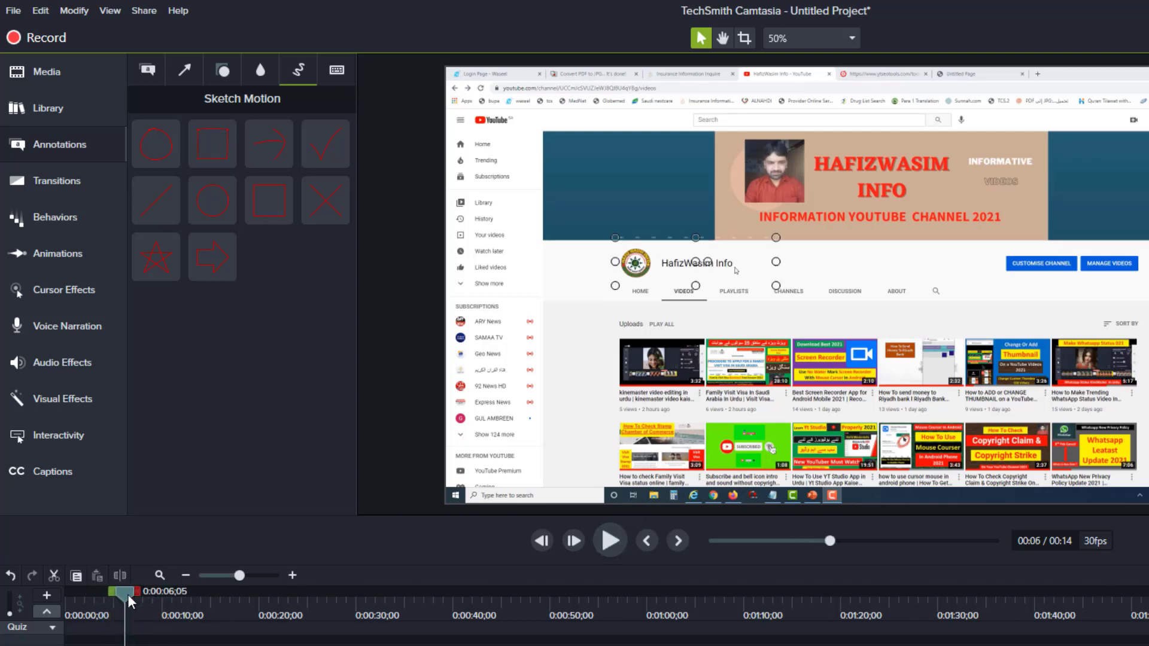
drag(128, 594, 104, 598)
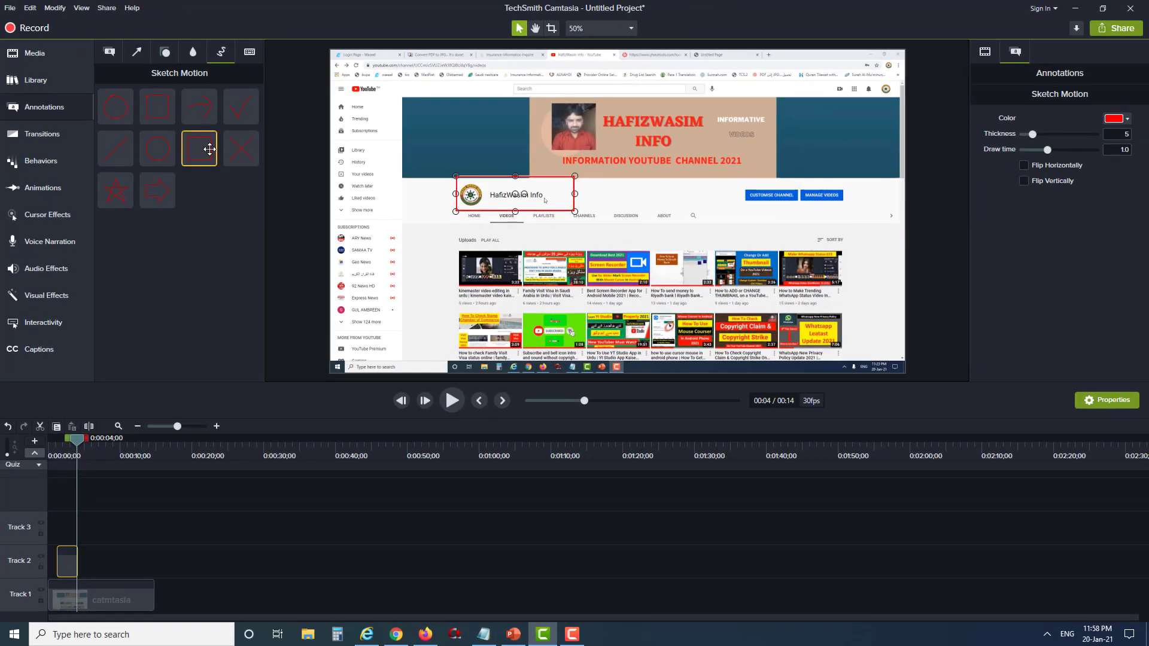
Add Sketch Motion rectangles around the Customise Channel button and, at about 9 seconds, around the Manage Videos button
mouse_move(209, 149)
mouse_down()
mouse_move(680, 190)
mouse_move(629, 225)
mouse_move(756, 193)
mouse_move(742, 194)
mouse_up()
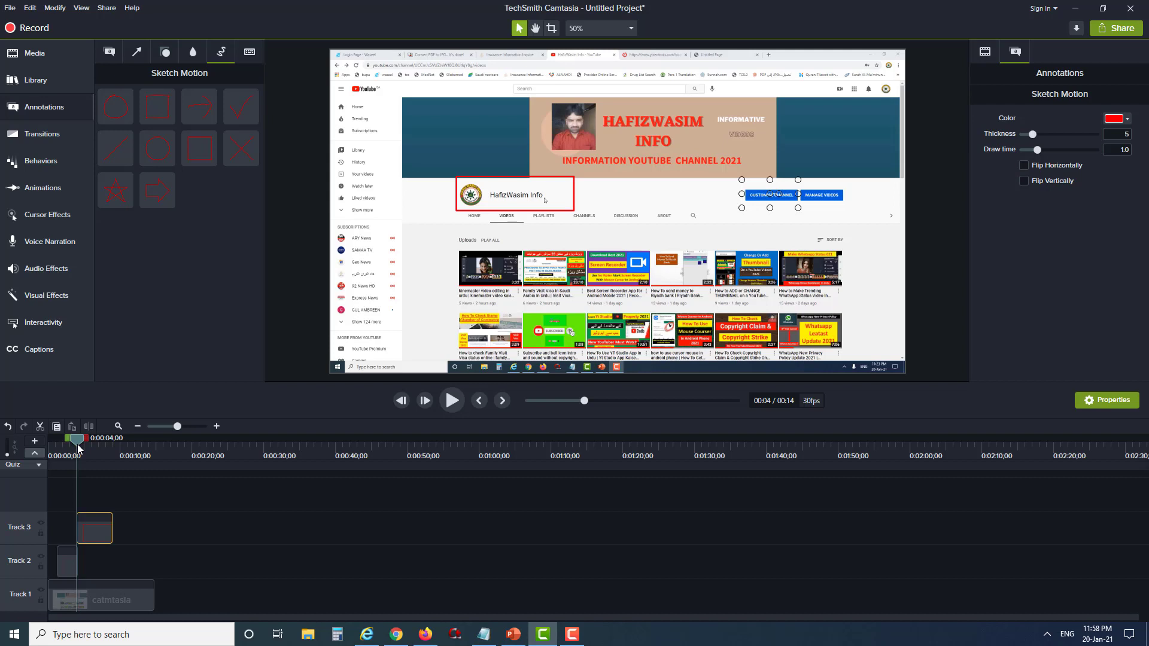
drag(77, 444, 109, 446)
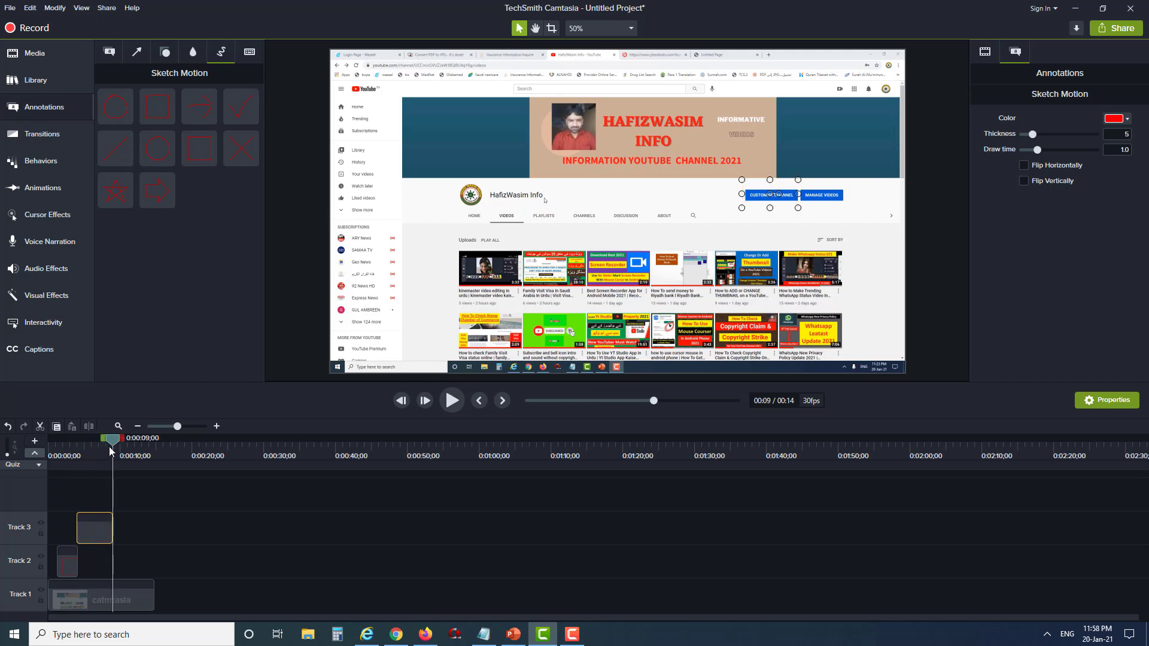
double_click(199, 148)
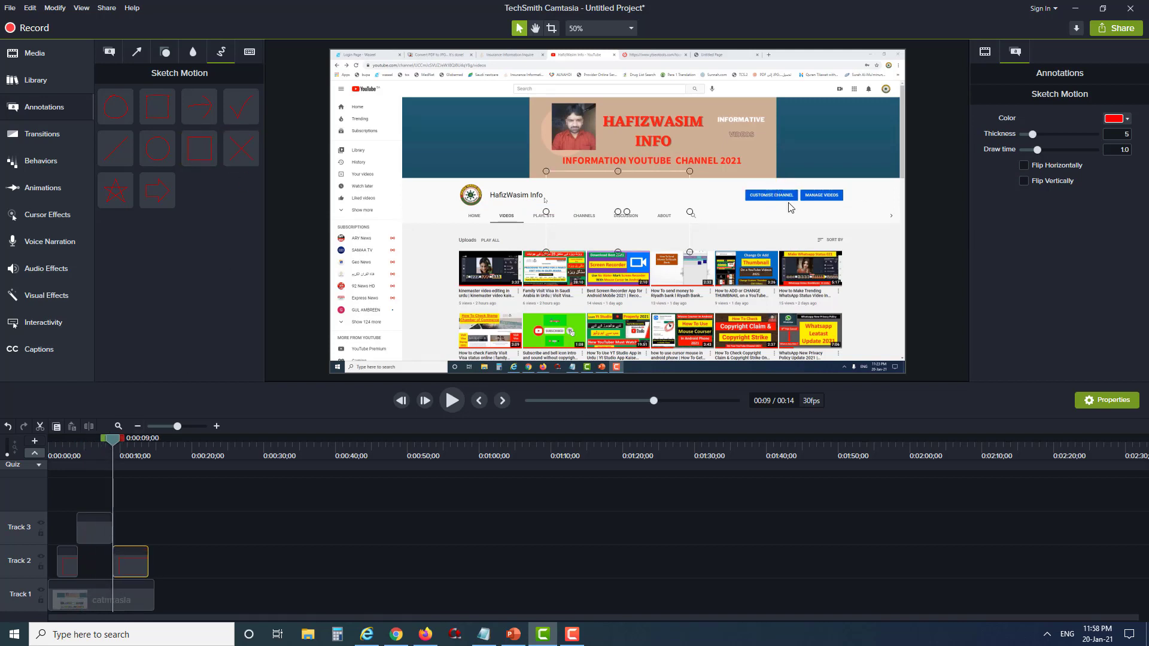
mouse_move(690, 171)
mouse_down()
mouse_move(616, 228)
mouse_move(854, 184)
mouse_move(869, 194)
mouse_move(833, 198)
mouse_move(848, 199)
mouse_up()
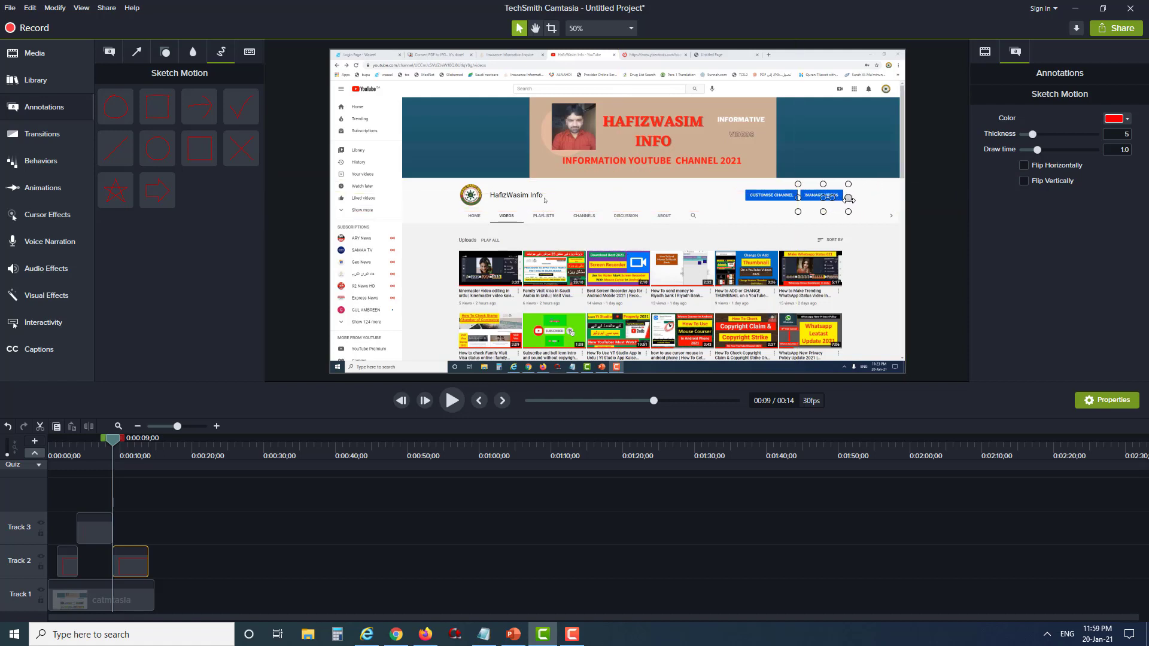
Play the video to preview the new rectangle annotations
drag(114, 443, 51, 461)
click(451, 400)
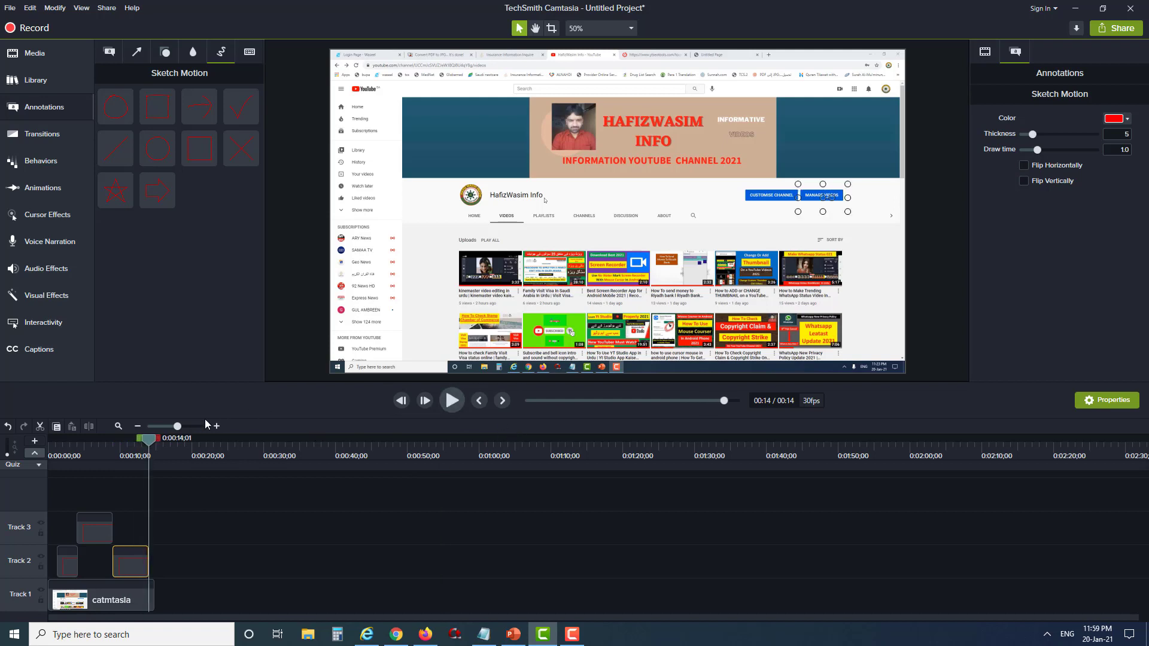
drag(151, 442, 142, 442)
Delete all the Sketch Motion annotation clips from the timeline
click(58, 457)
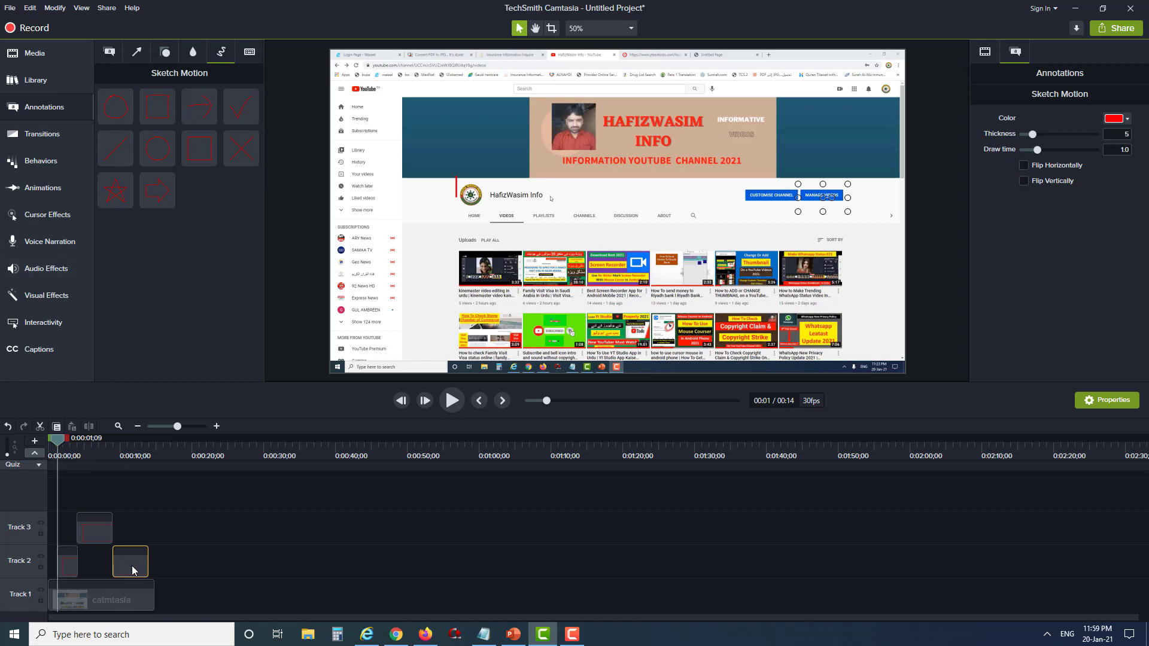
key(Delete)
click(91, 526)
key(Delete)
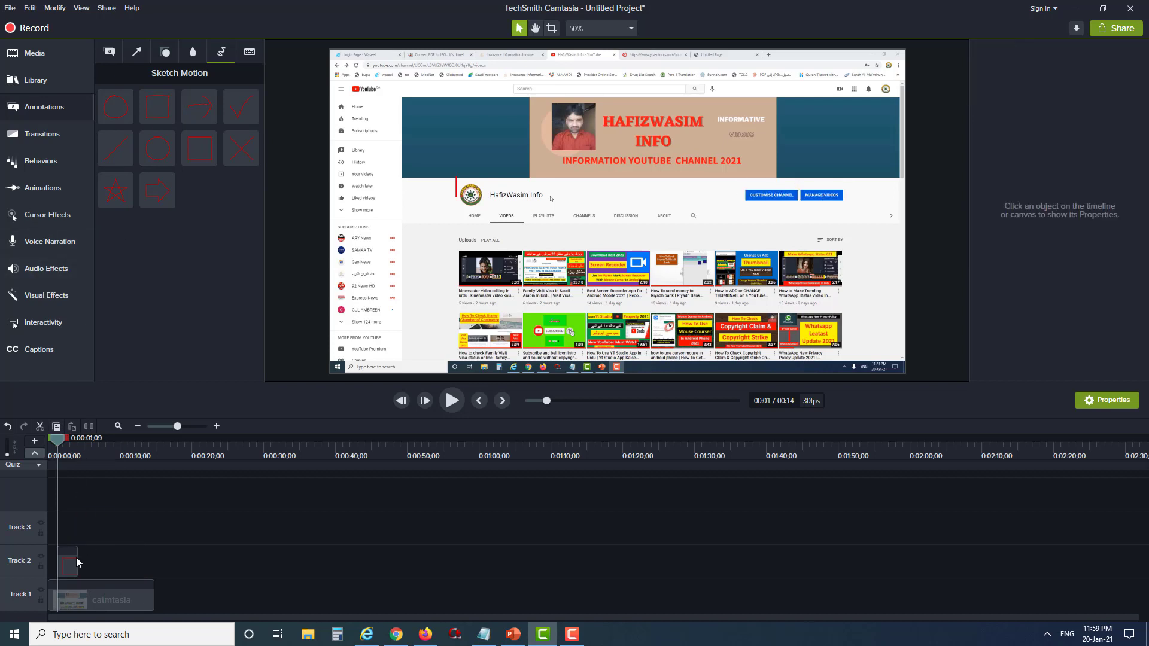
click(65, 561)
key(Delete)
Add a Sketch Motion star annotation, preview it, and delete it
double_click(116, 192)
drag(58, 439, 77, 446)
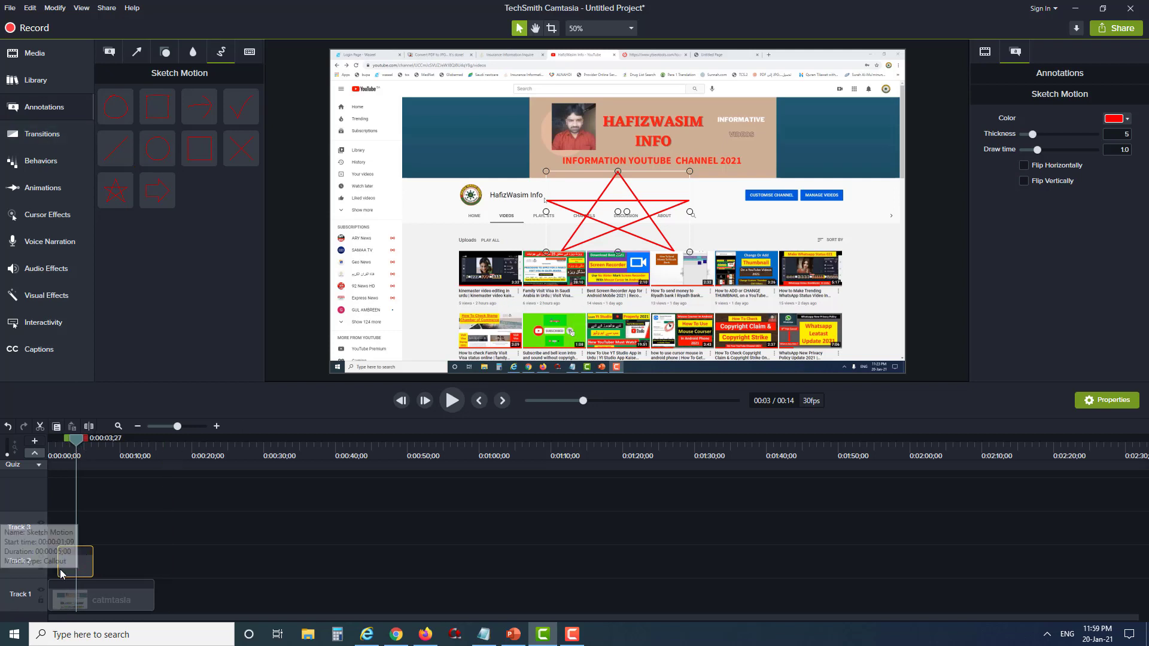
key(Delete)
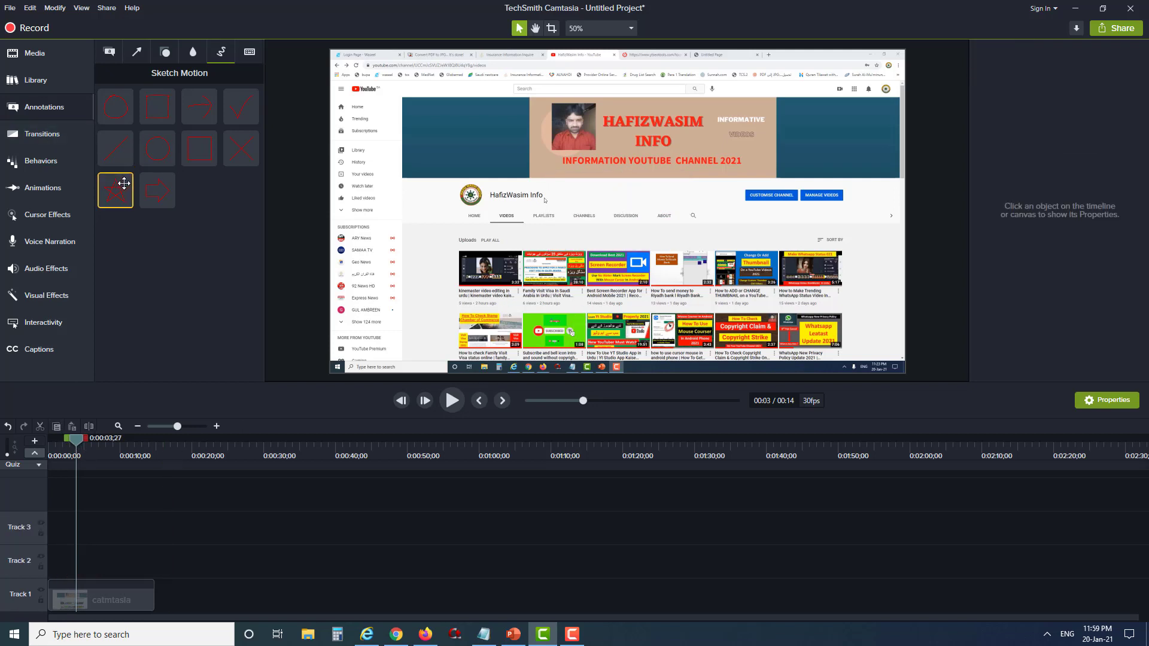
Add a Sketch Motion arrow, stretch it wider, preview it, and delete it
double_click(158, 190)
mouse_move(82, 443)
mouse_down()
mouse_move(100, 456)
mouse_move(76, 457)
mouse_up()
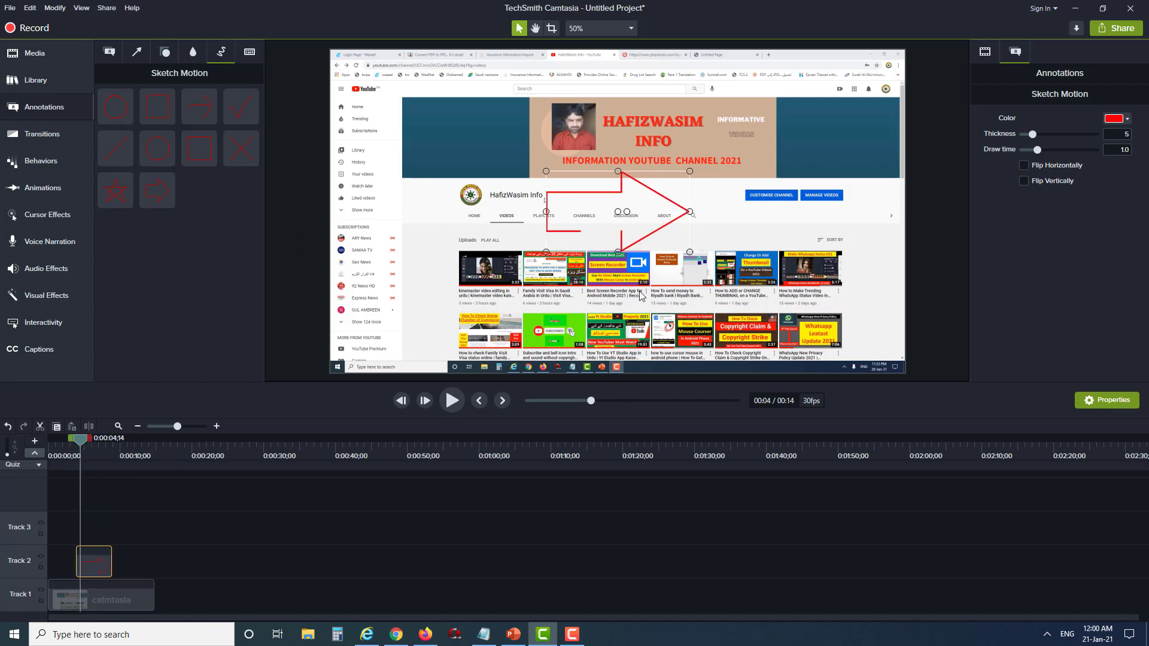
drag(690, 212, 768, 211)
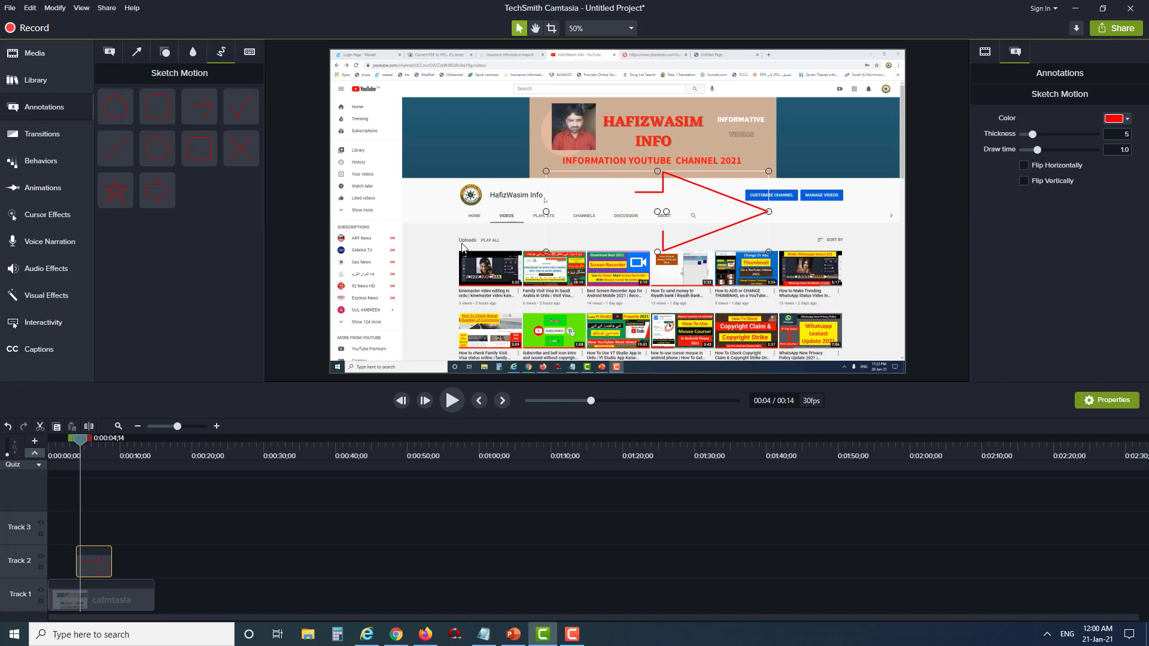
mouse_move(81, 446)
mouse_down()
mouse_move(96, 450)
mouse_move(82, 463)
mouse_move(52, 433)
mouse_up()
key(Delete)
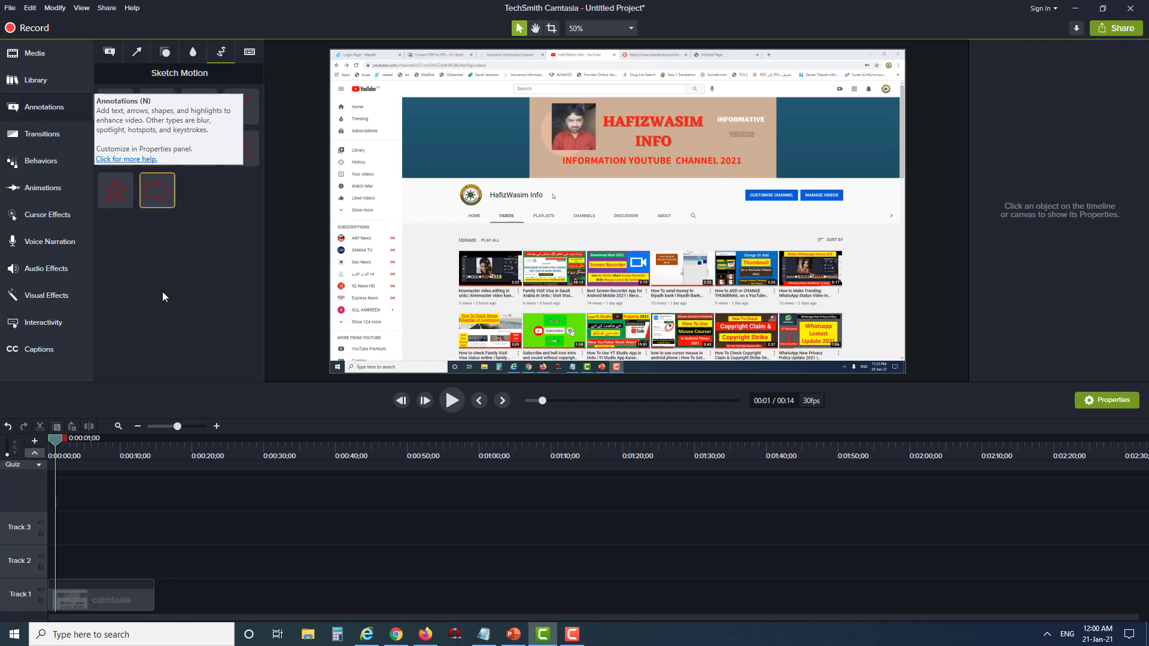
Browse the Blur & Highlight annotations and the Transitions library
click(195, 55)
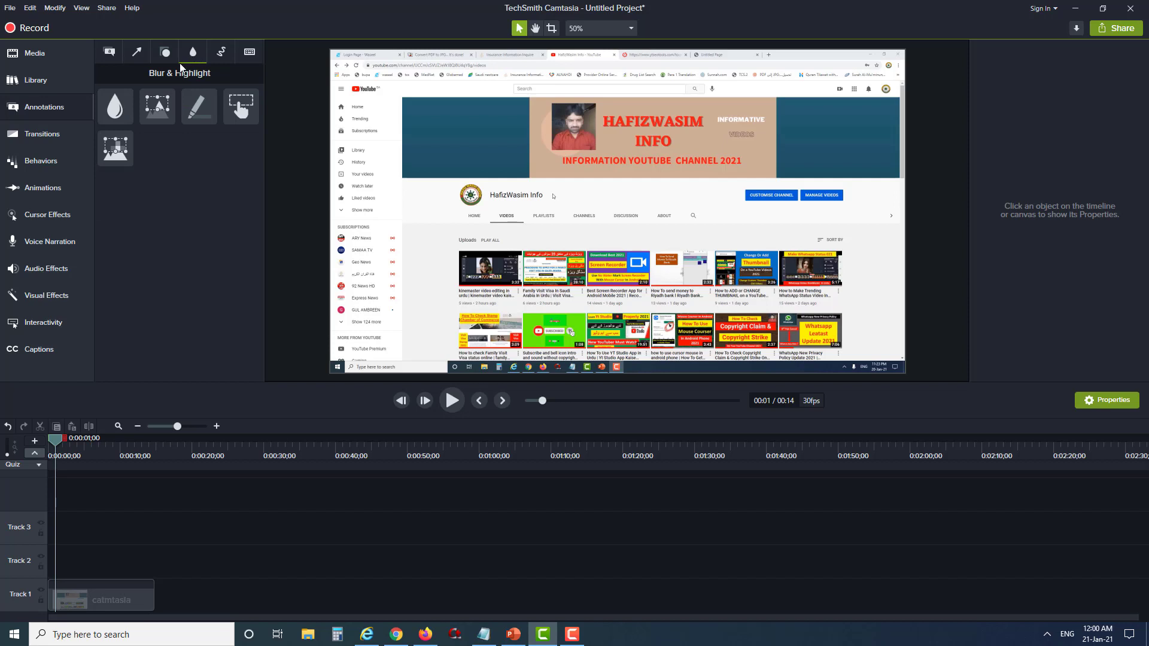
click(221, 52)
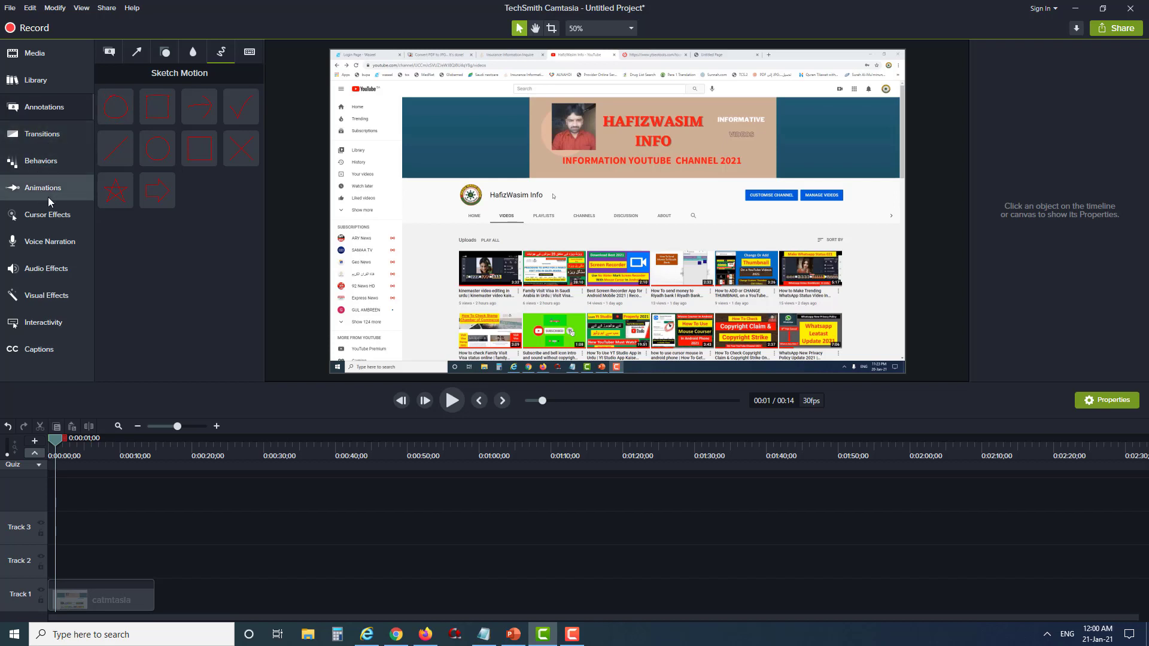
click(57, 137)
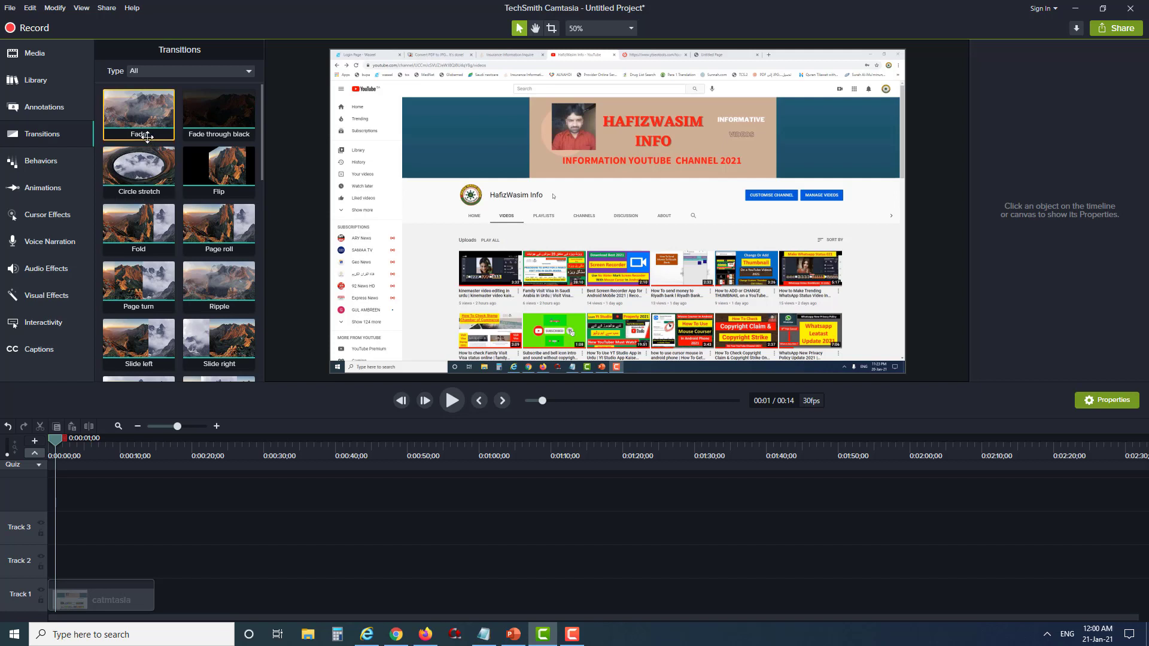
scroll(208, 240, down, 1)
scroll(207, 240, down, 1)
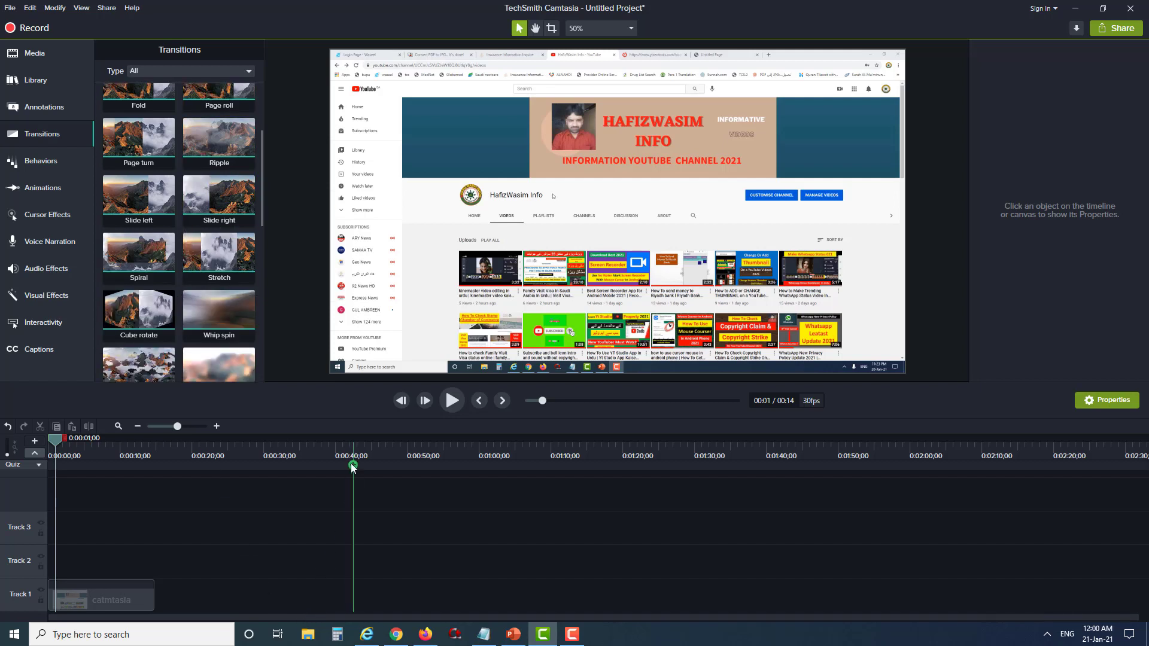
Import the images 2.jpg and 3.jpg from the Desktop SCAN folder into the Media Bin
click(45, 56)
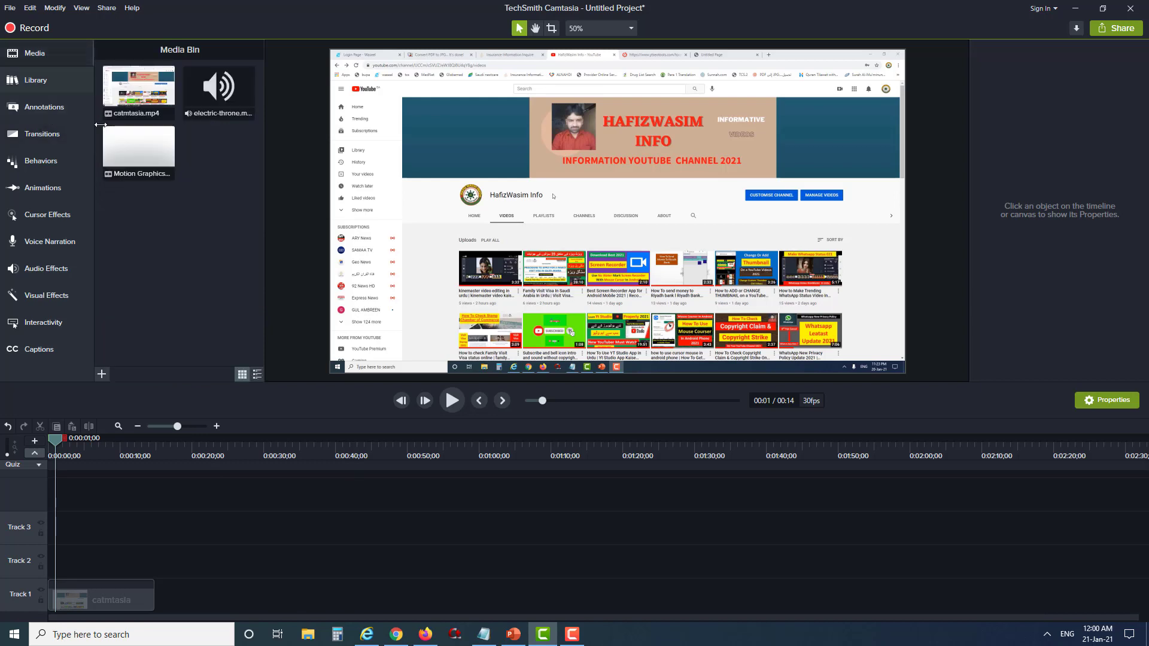
right_click(188, 277)
click(128, 289)
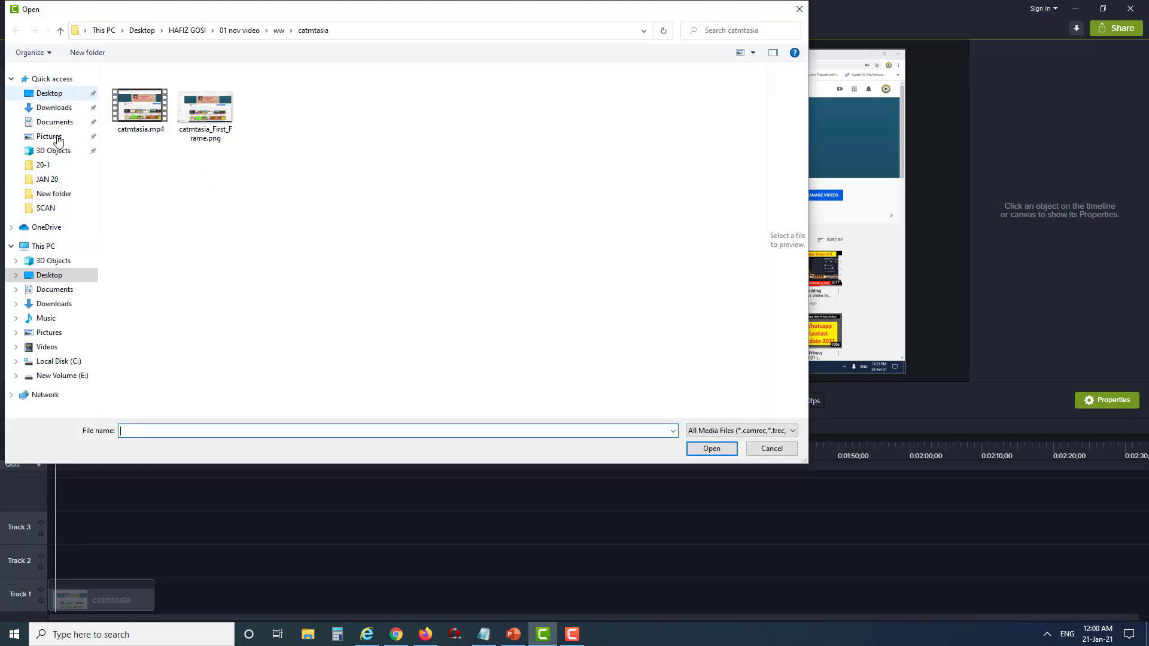
click(46, 208)
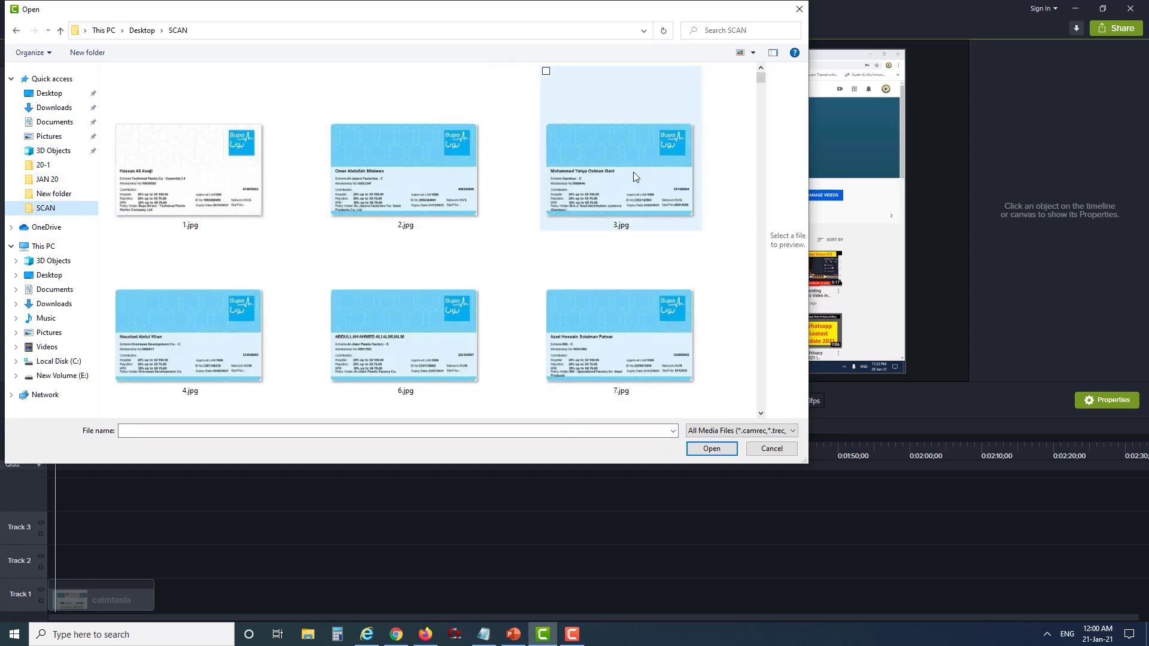
drag(721, 177, 448, 169)
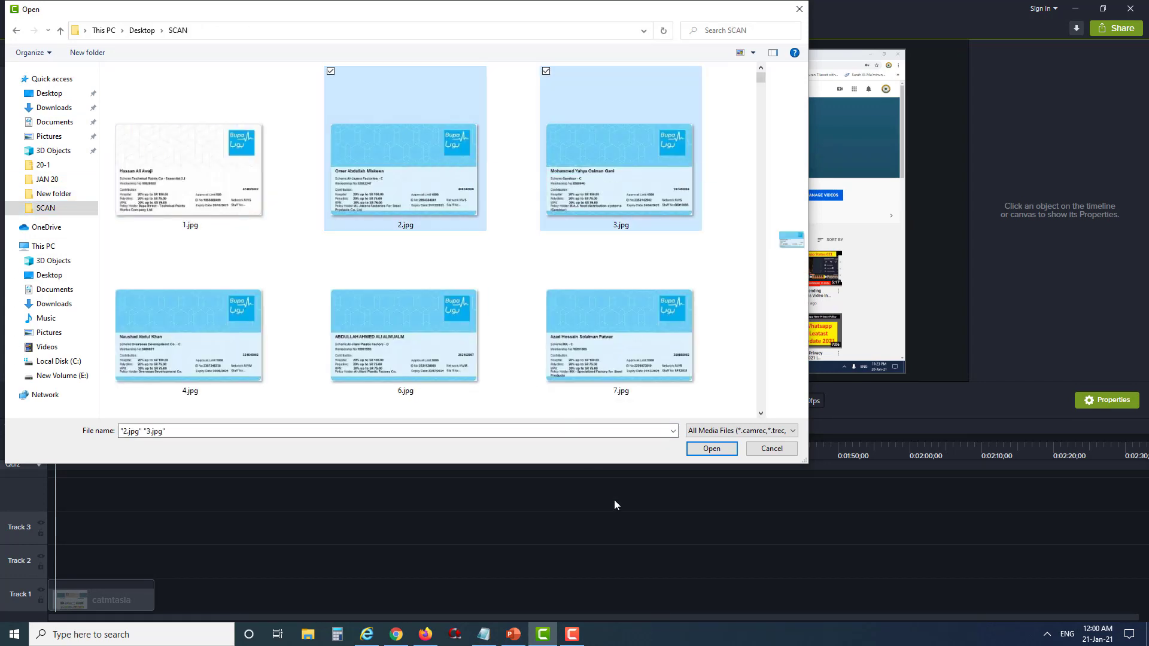
click(719, 454)
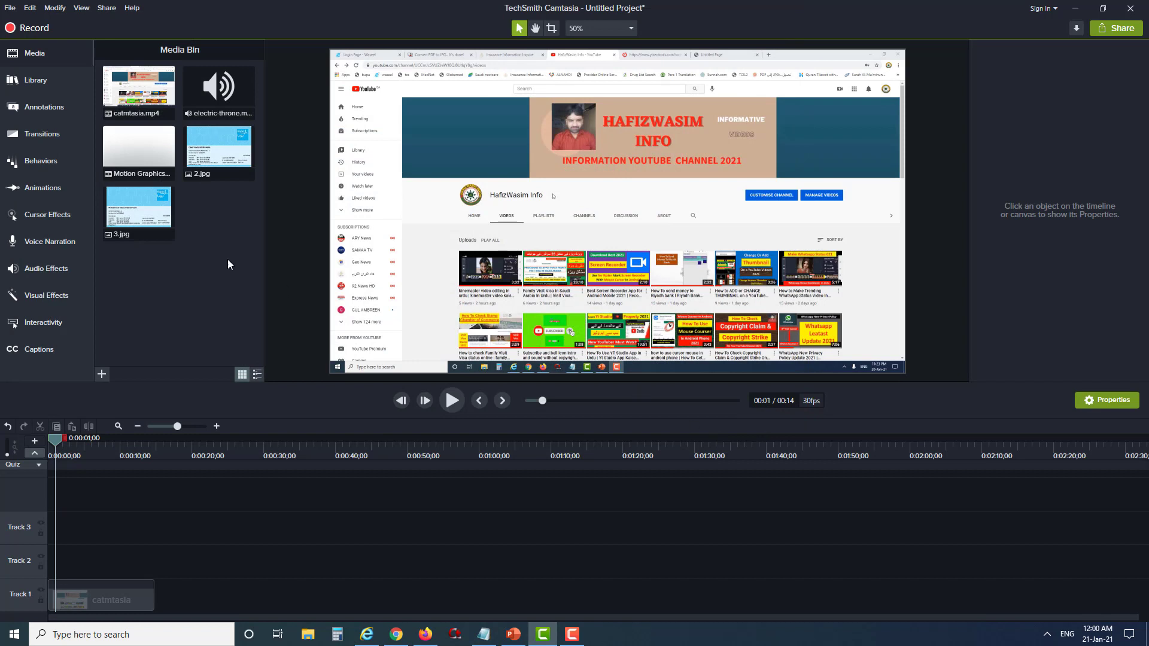
Place 3.jpg followed by 2.jpg at the start of Track 1 on the timeline
drag(139, 209, 66, 597)
click(119, 605)
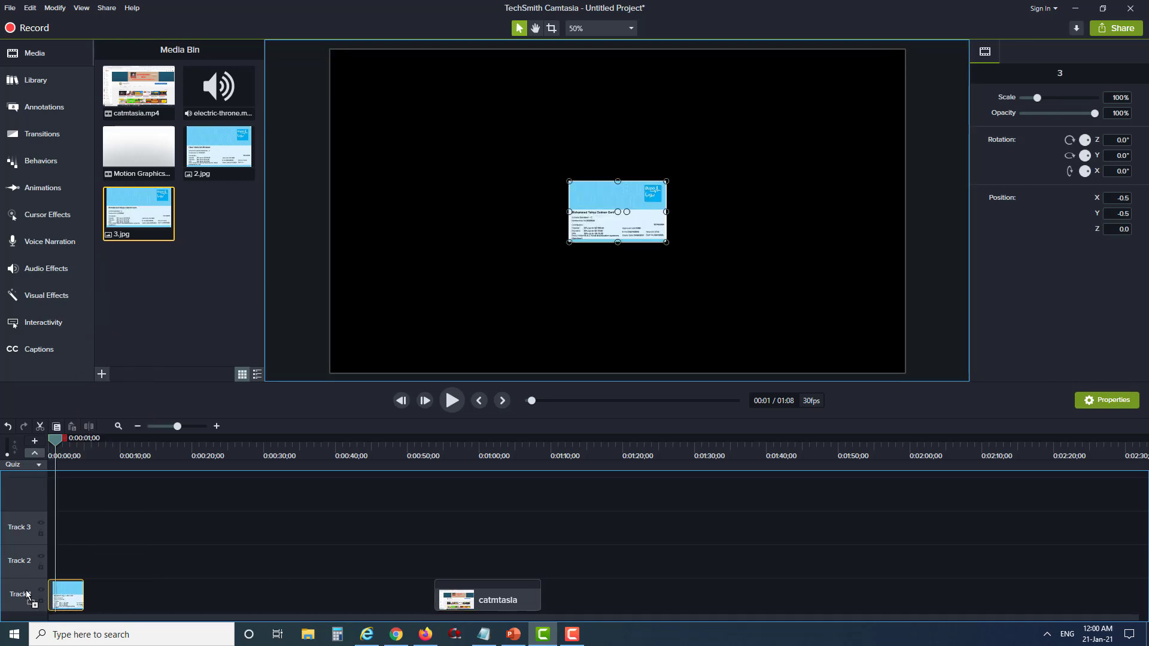
drag(213, 156, 89, 598)
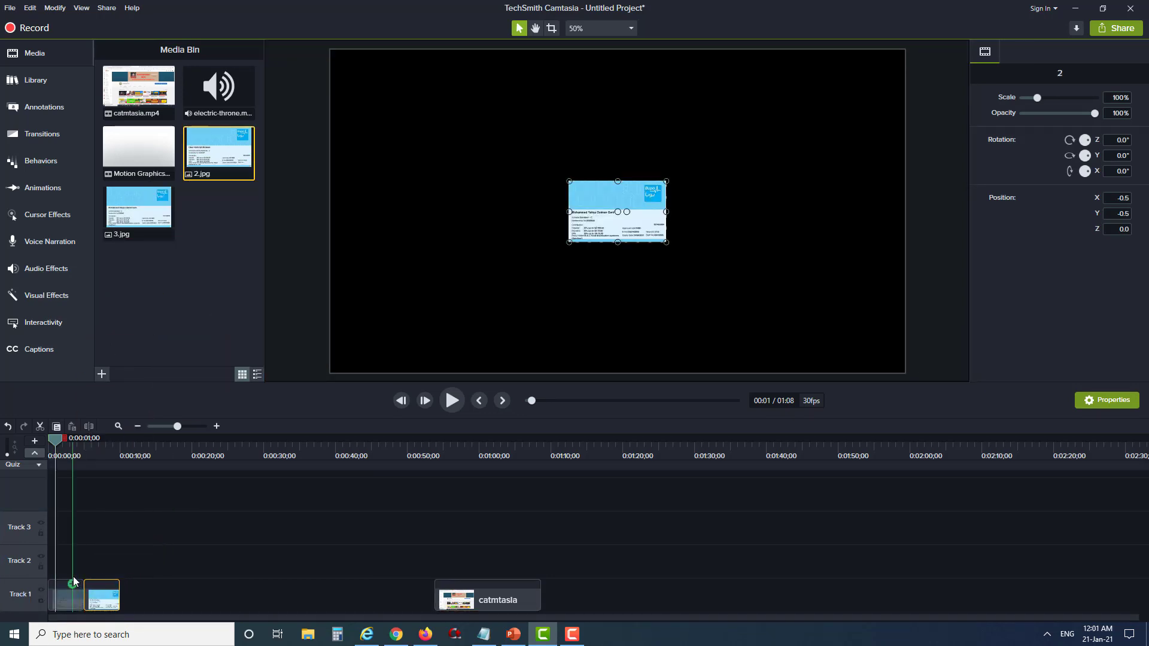
Enlarge the 3.jpg image on the canvas to about 137.5% and move it upward
click(66, 607)
mouse_move(665, 212)
mouse_down()
mouse_move(792, 213)
mouse_move(712, 226)
mouse_move(659, 217)
mouse_move(680, 227)
mouse_up()
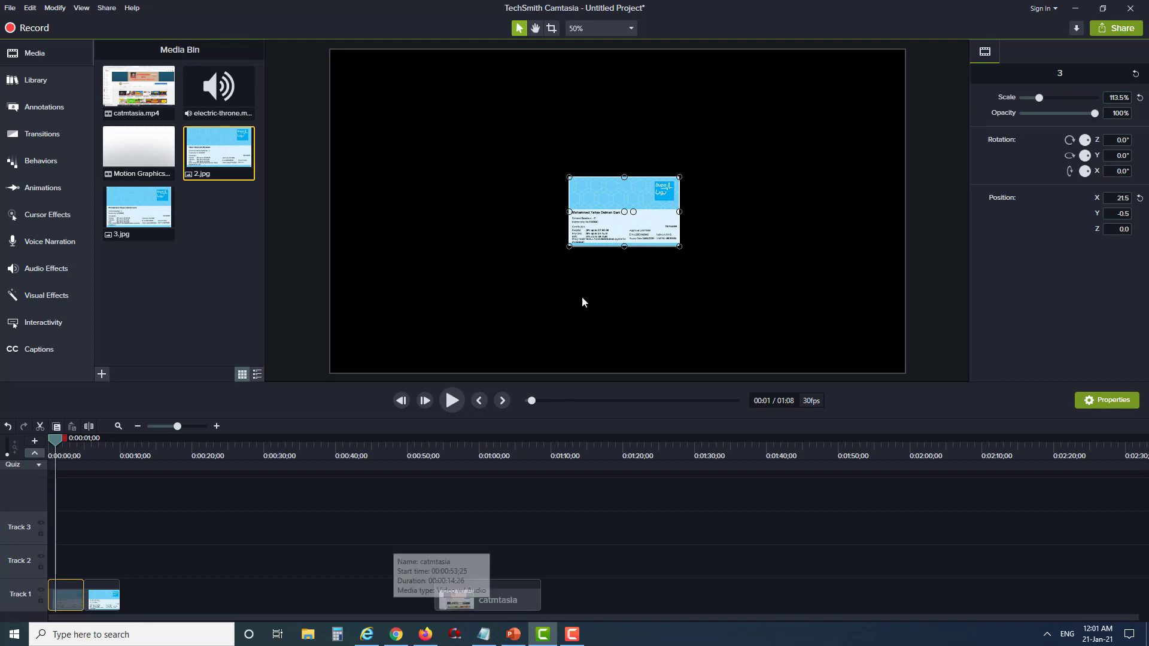
drag(569, 212, 615, 175)
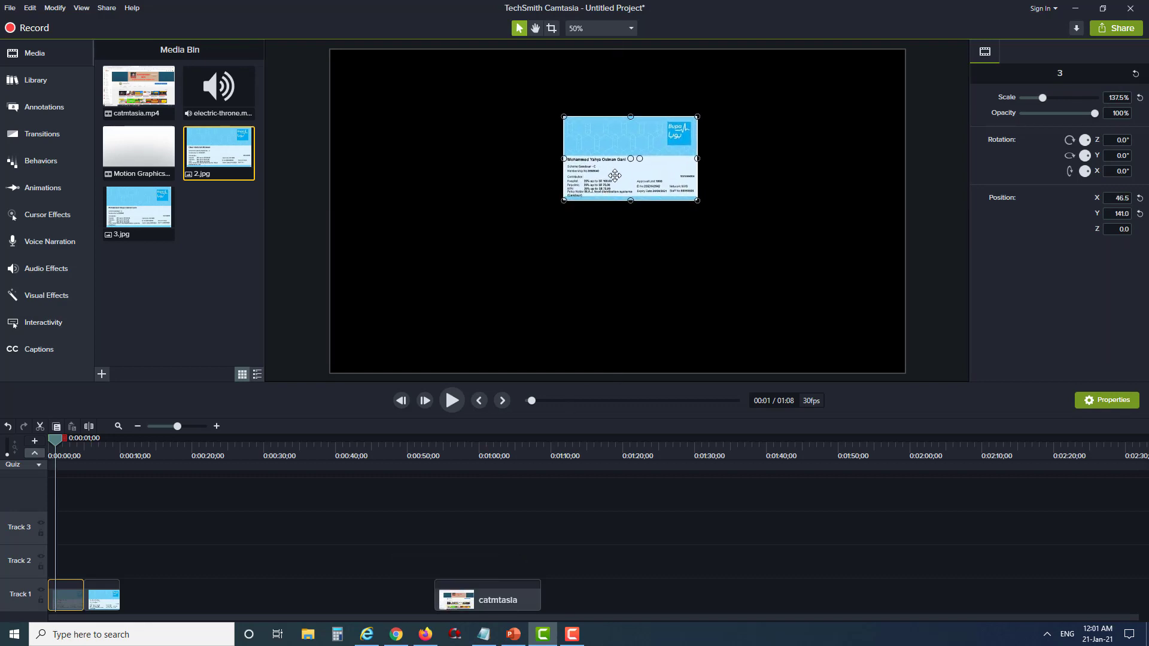
Add the Slide right transition to the 3.jpg clip and the Fold transition to the 2.jpg clip on Track 1
click(55, 138)
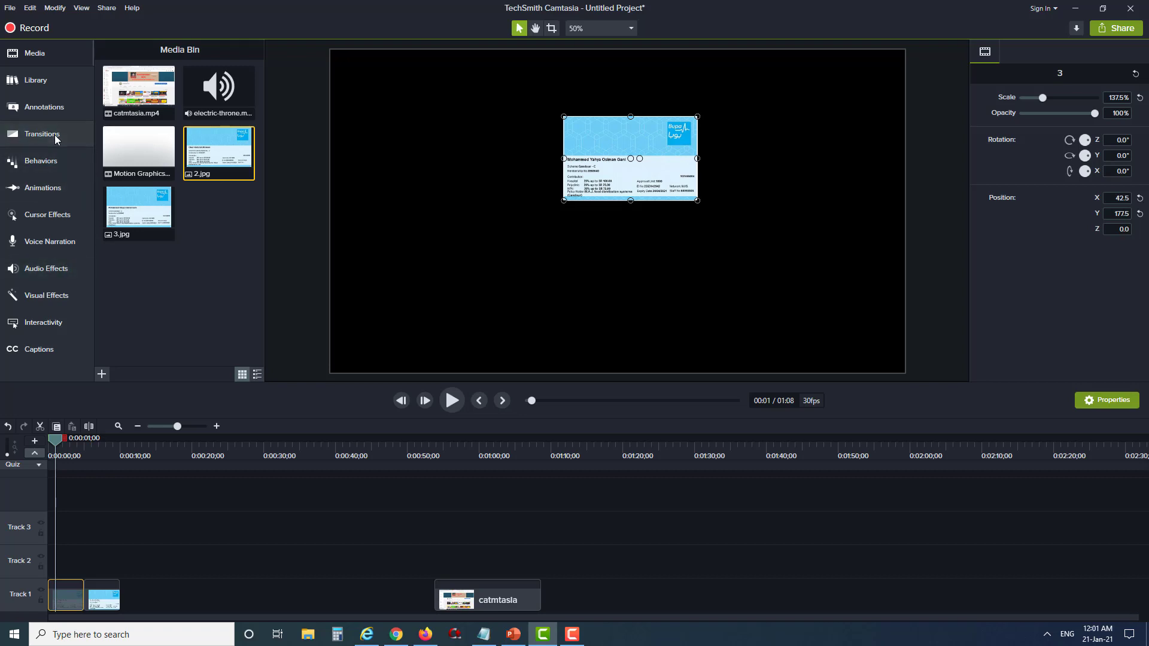
click(150, 144)
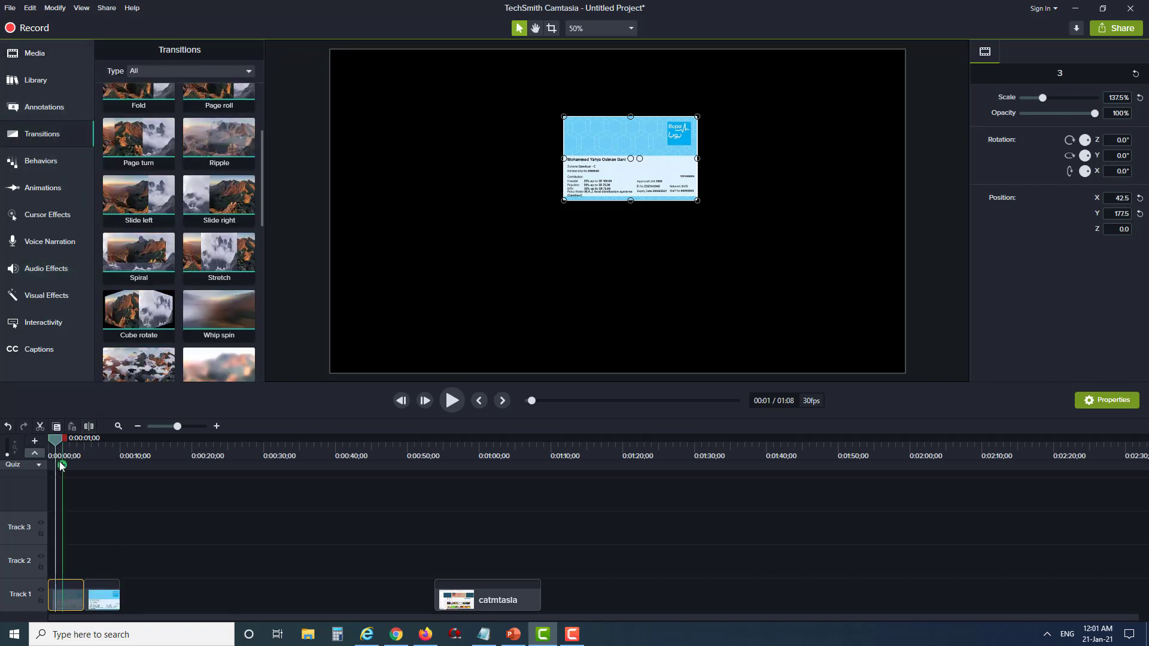
drag(43, 442, 41, 442)
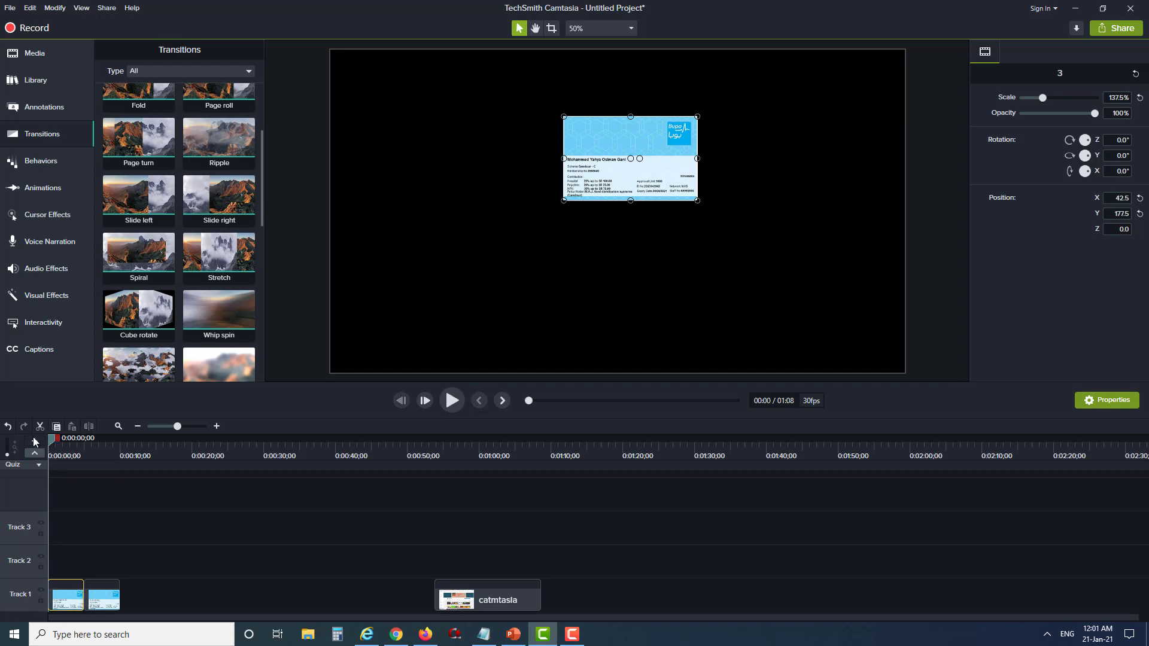
scroll(210, 264, down, 1)
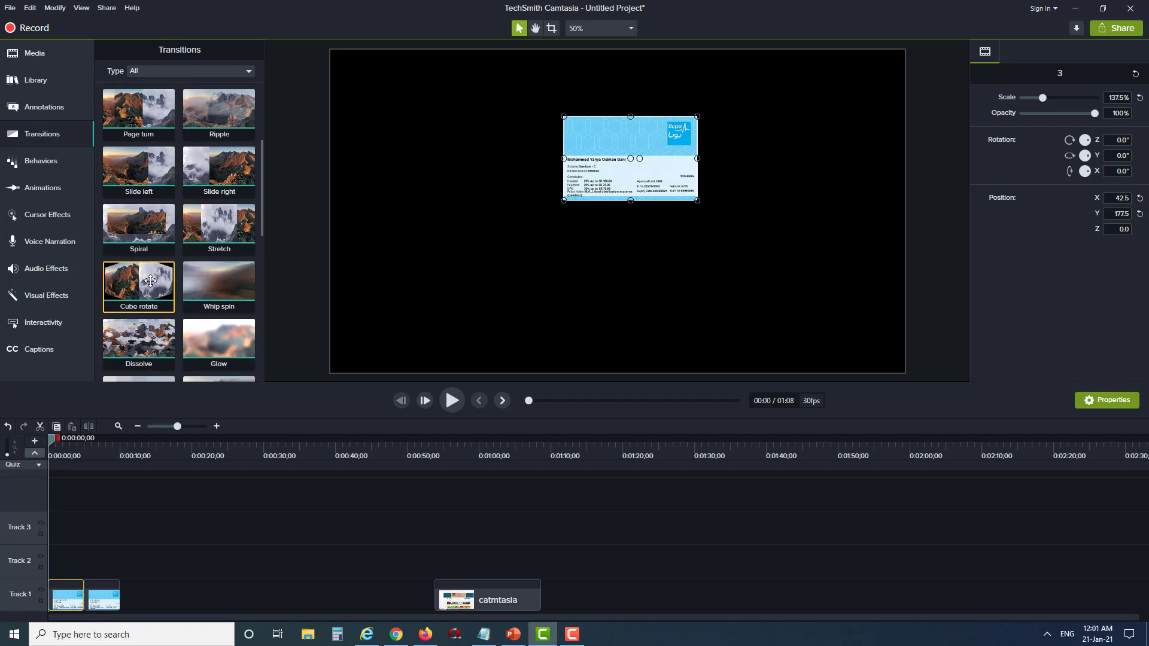
scroll(205, 269, up, 3)
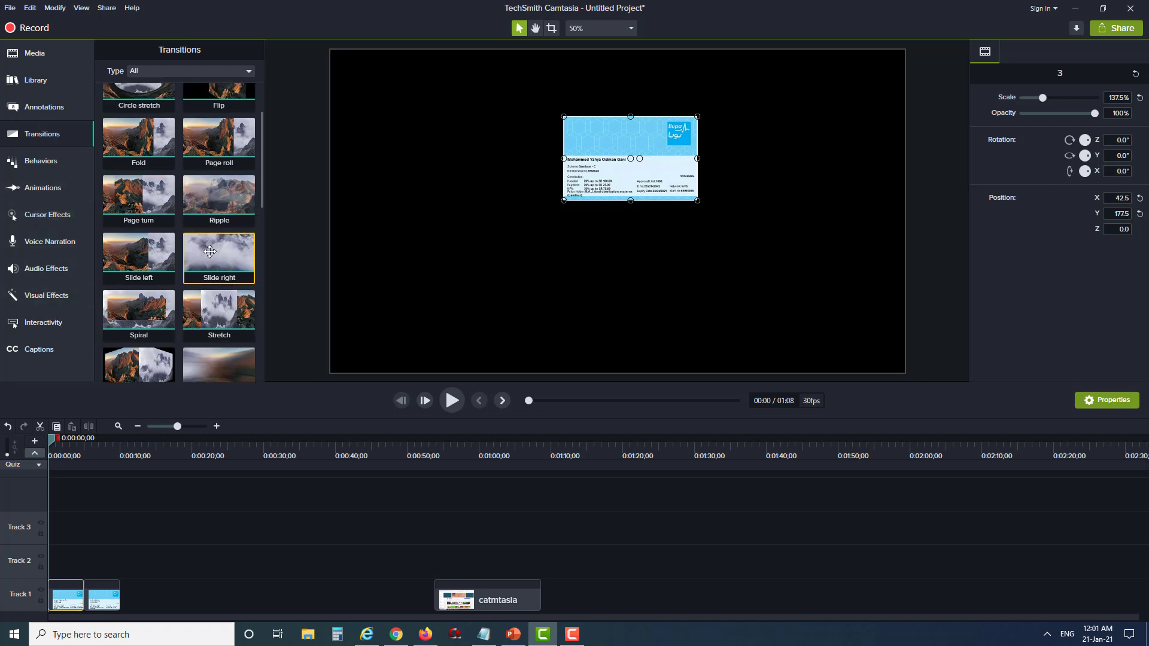
drag(209, 251, 63, 598)
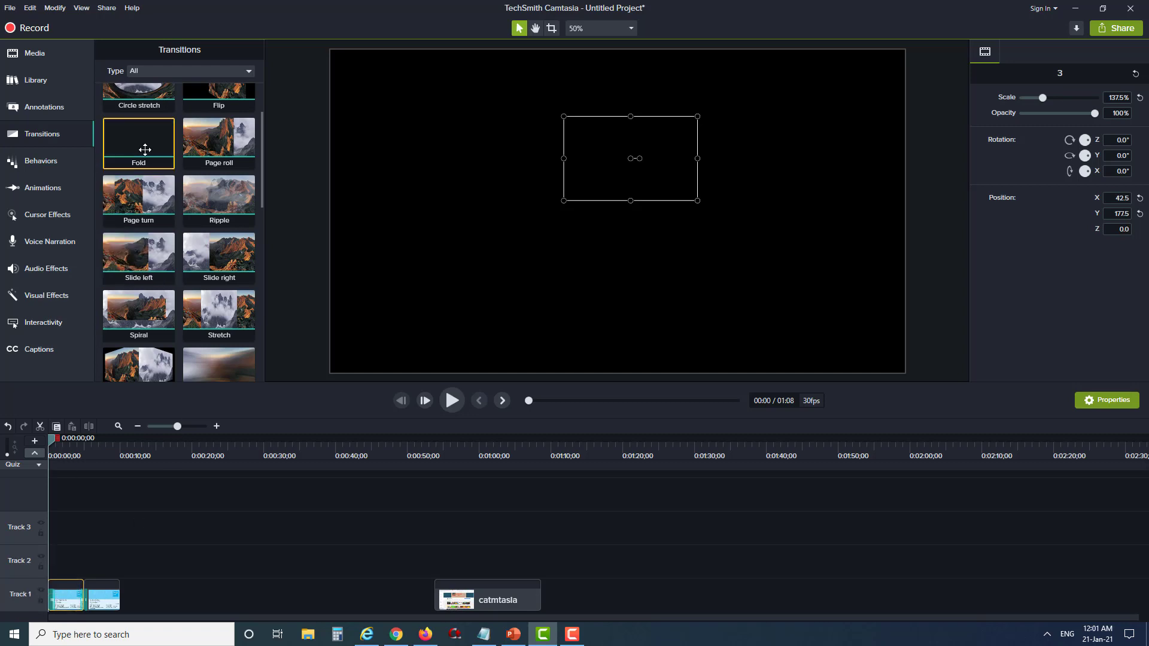
drag(147, 146, 106, 598)
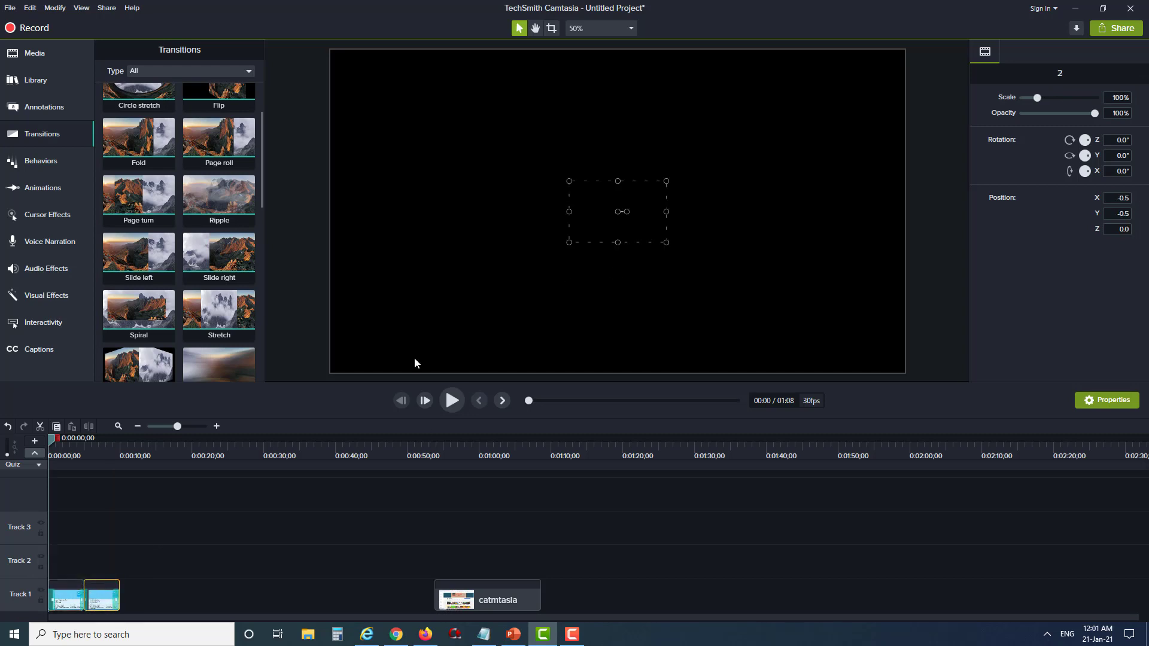
Enlarge the 2.jpg image on the canvas to about 149.8% and move it upward
drag(665, 242, 700, 269)
drag(613, 253, 596, 250)
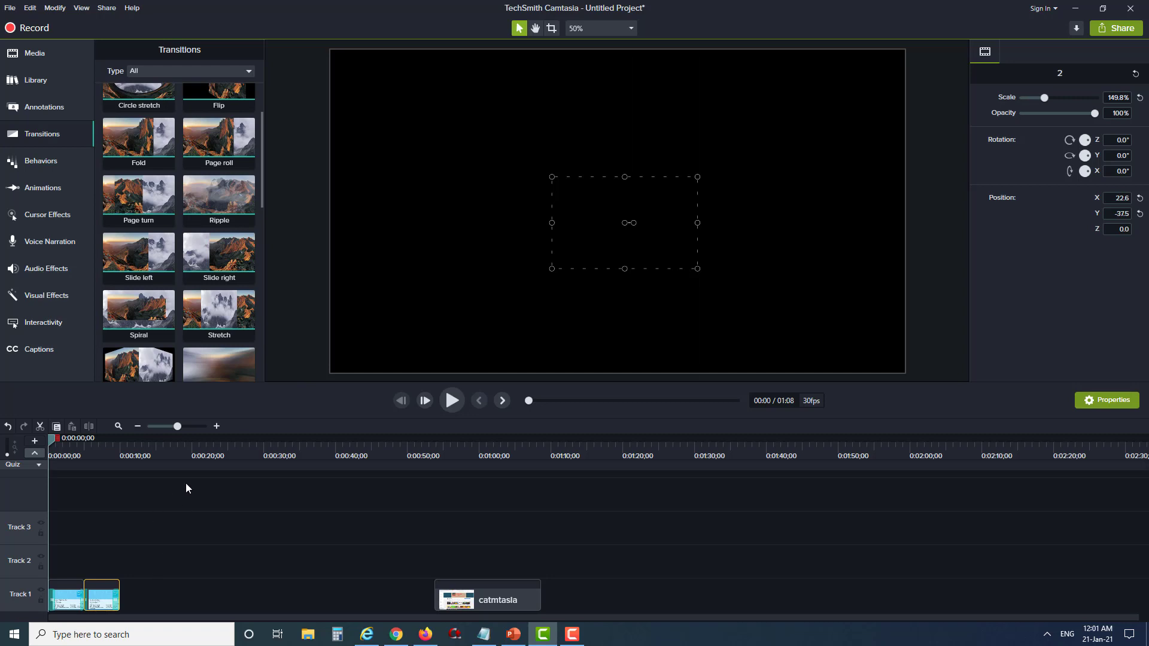
Play and scrub the start of the timeline to preview the image transitions
click(451, 401)
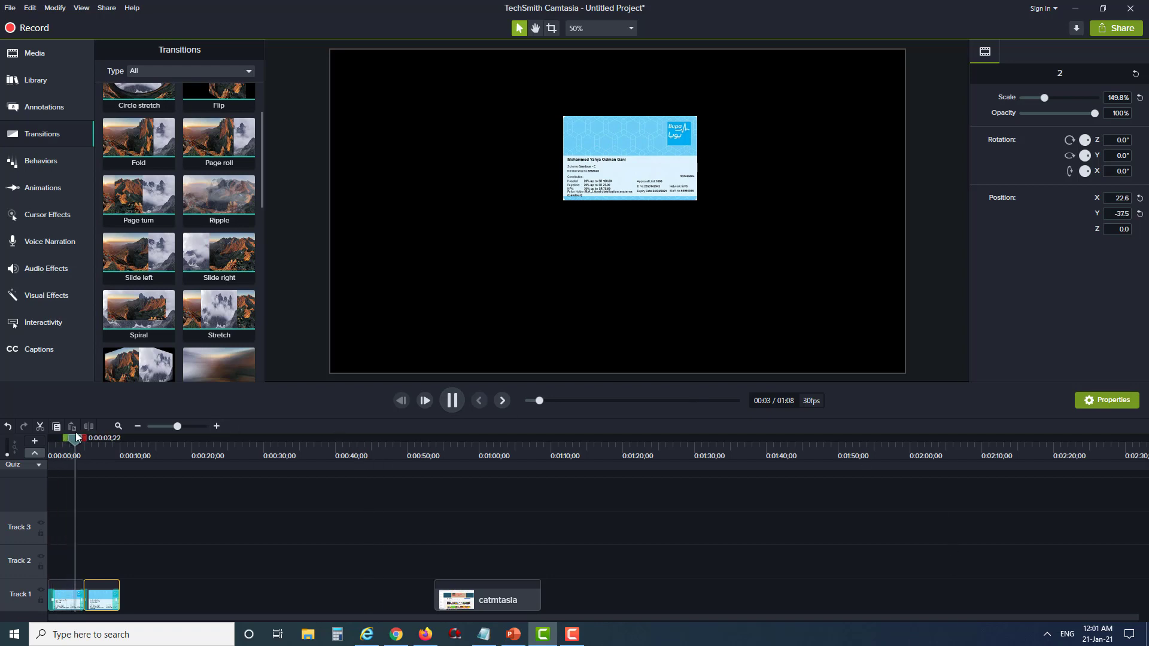
click(455, 407)
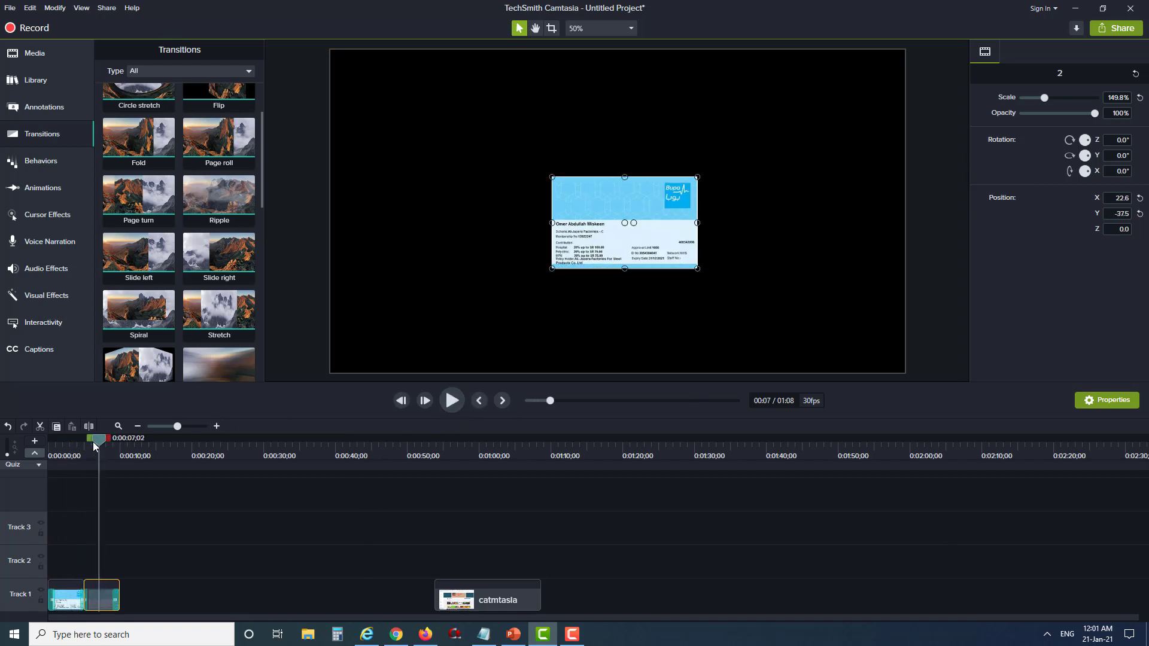
drag(94, 446, 40, 444)
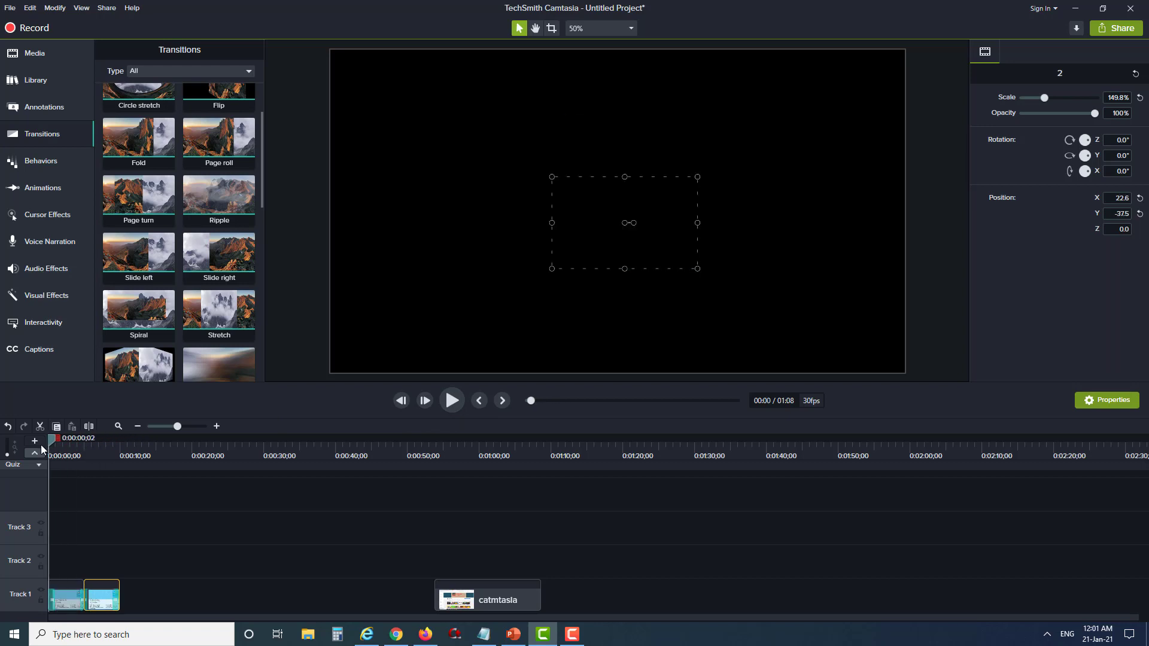
click(447, 406)
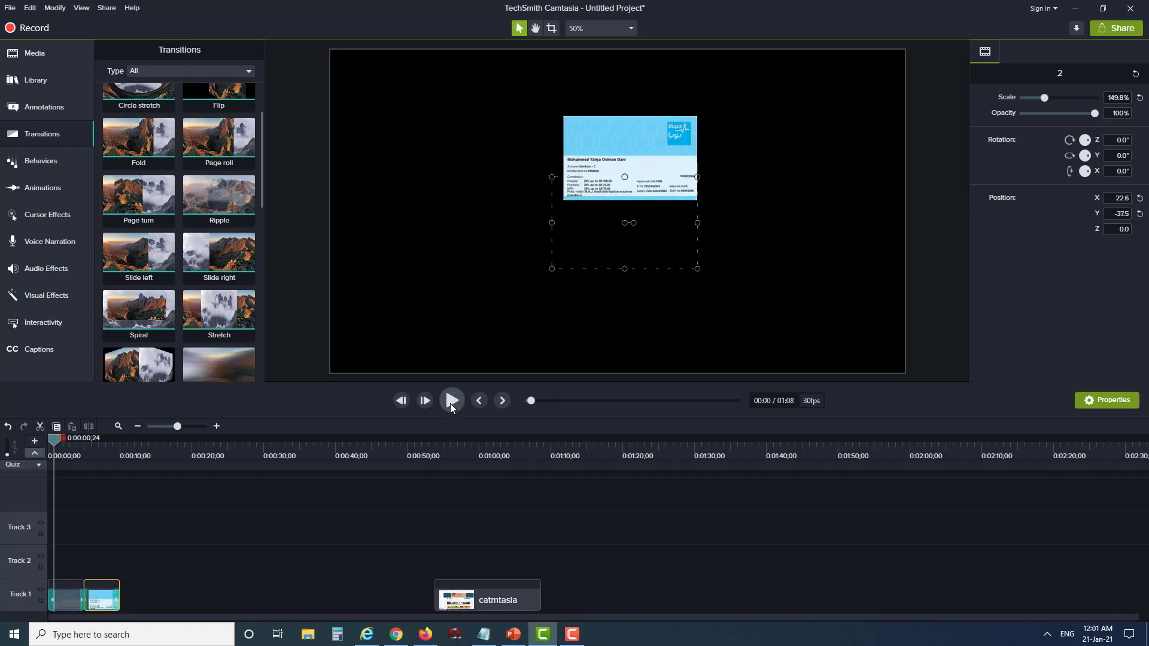
click(450, 404)
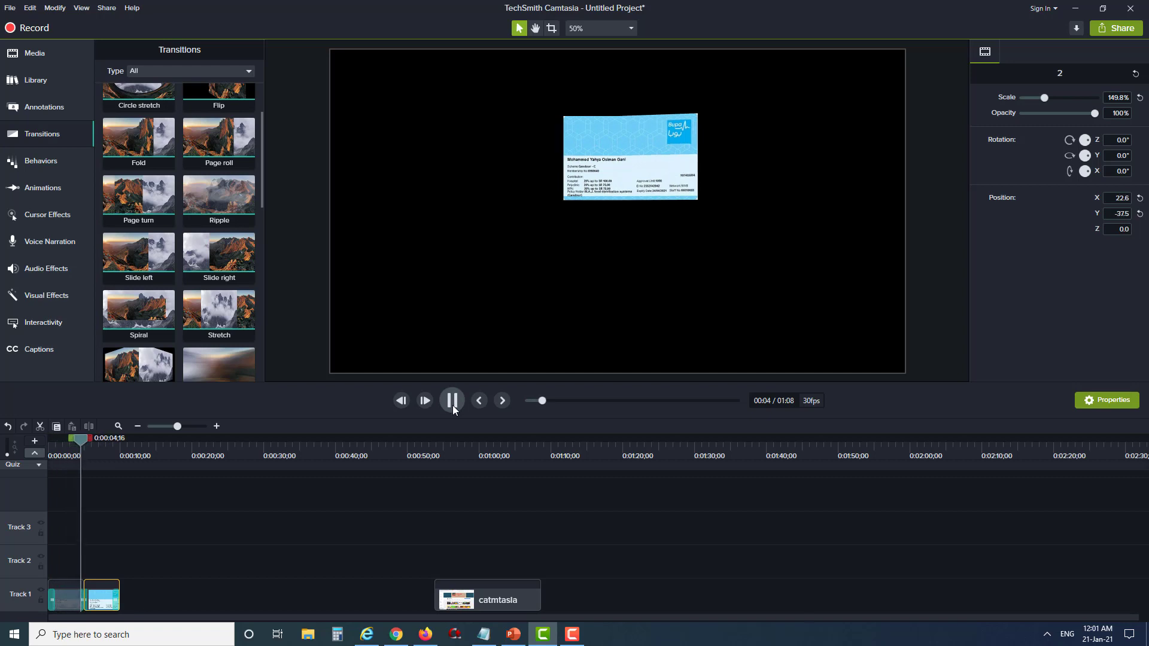
click(452, 405)
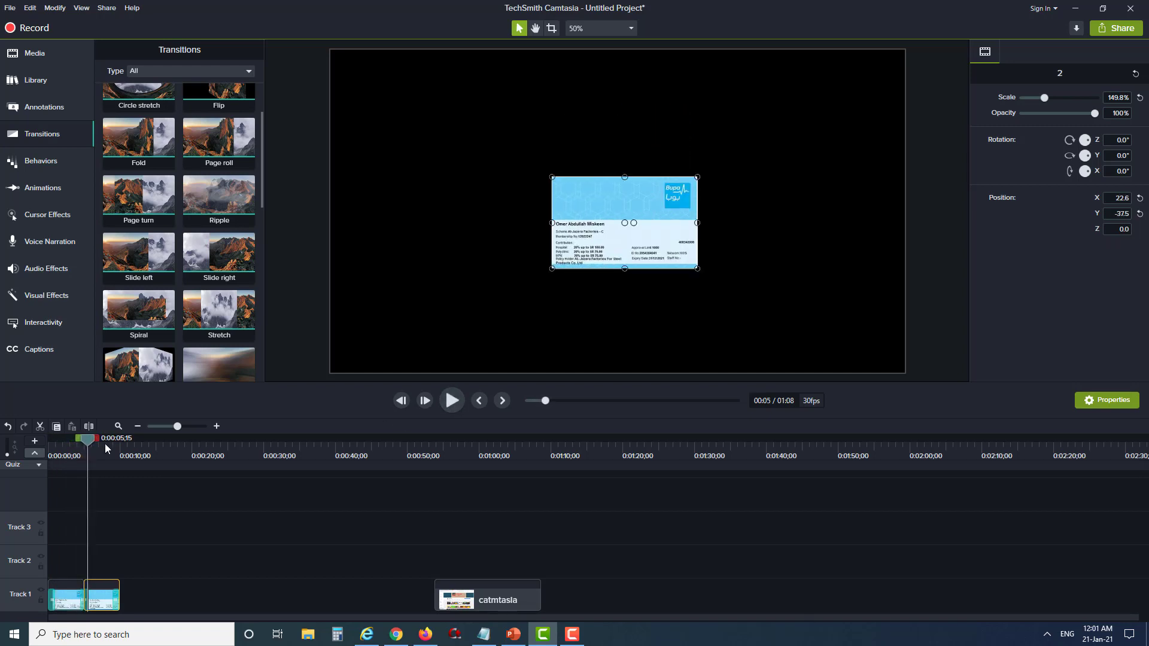
drag(91, 441, 88, 446)
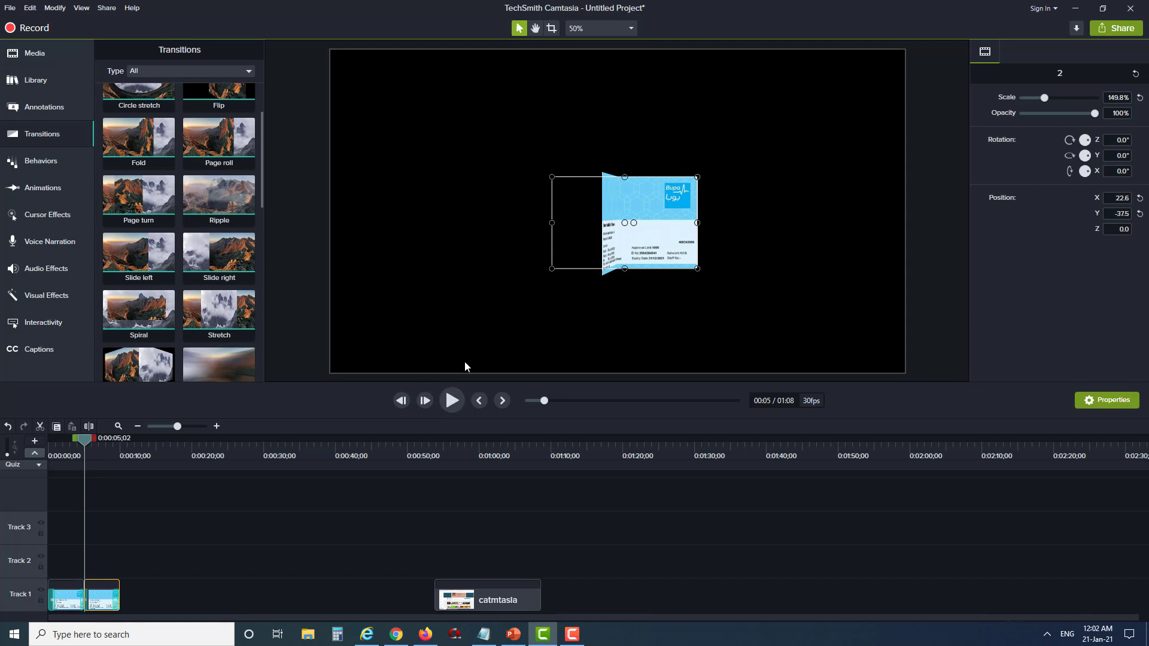
drag(82, 444, 75, 443)
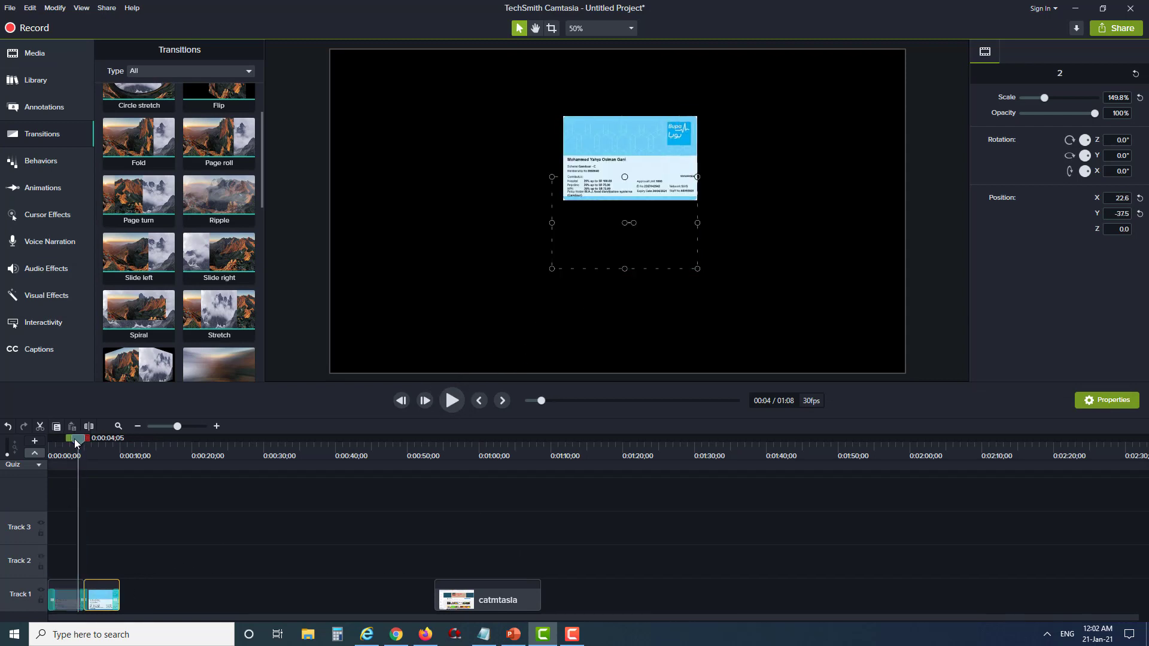
click(452, 401)
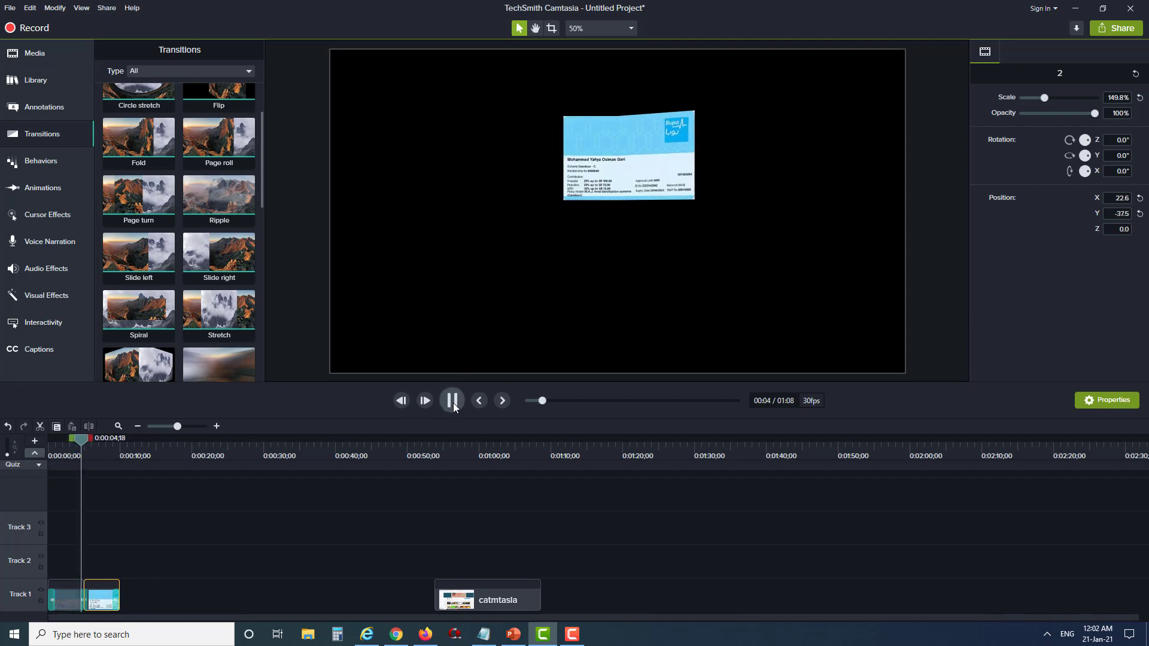
click(452, 401)
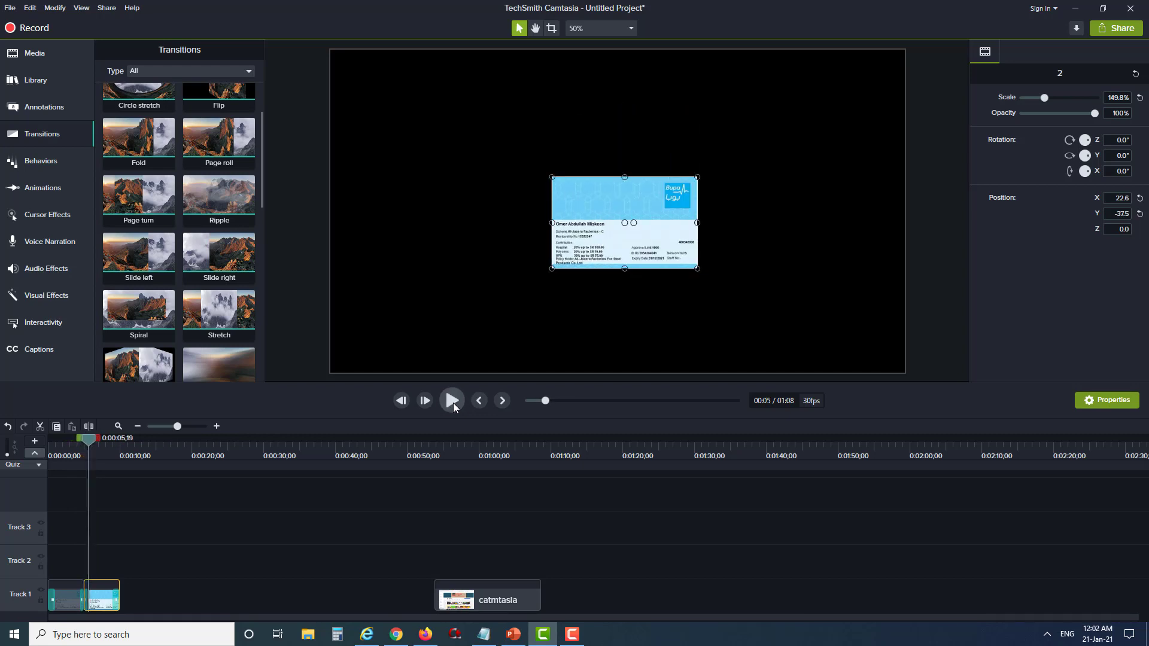
click(452, 401)
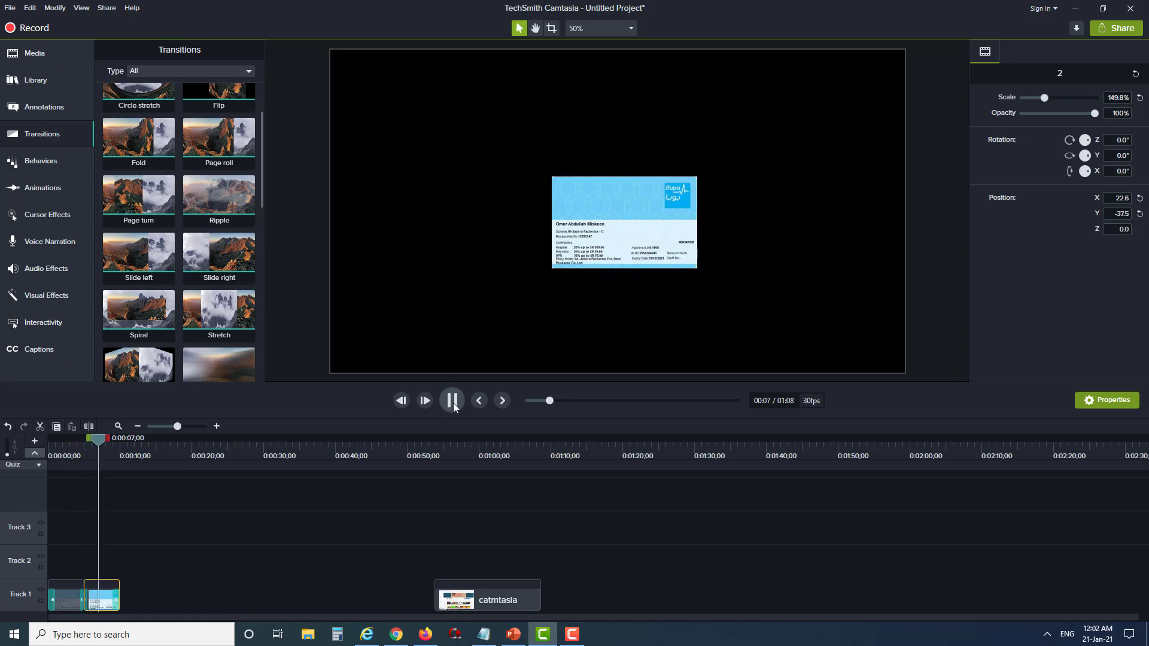
click(453, 403)
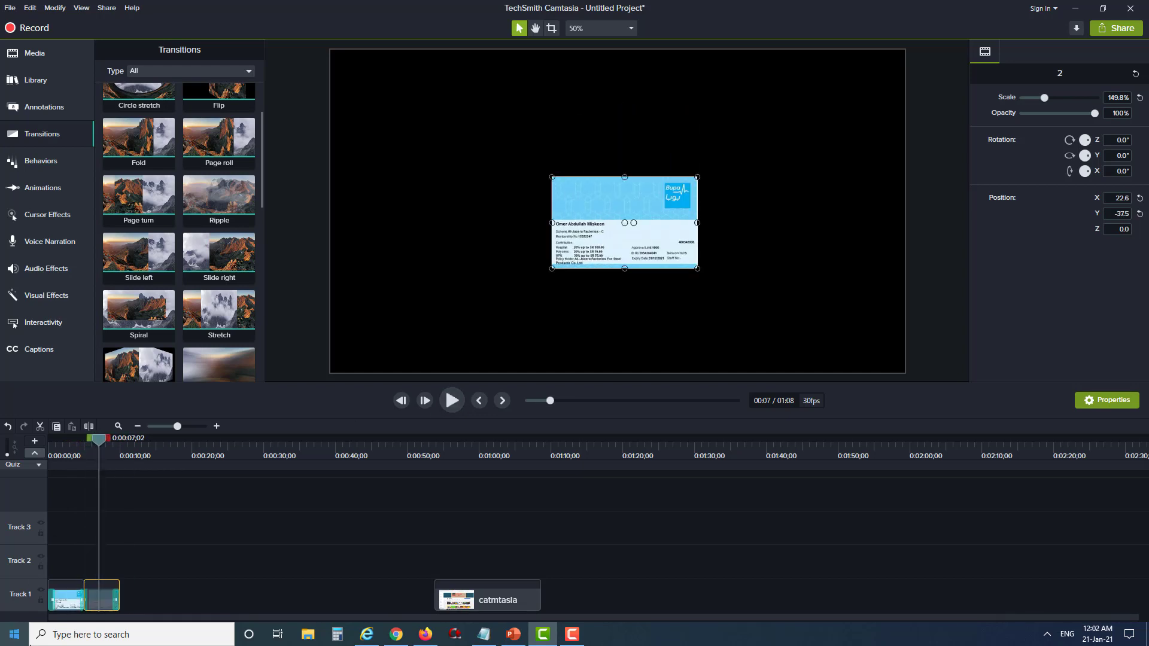
Delete the 3 and 2 image clips from Track 1
click(72, 606)
key(Delete)
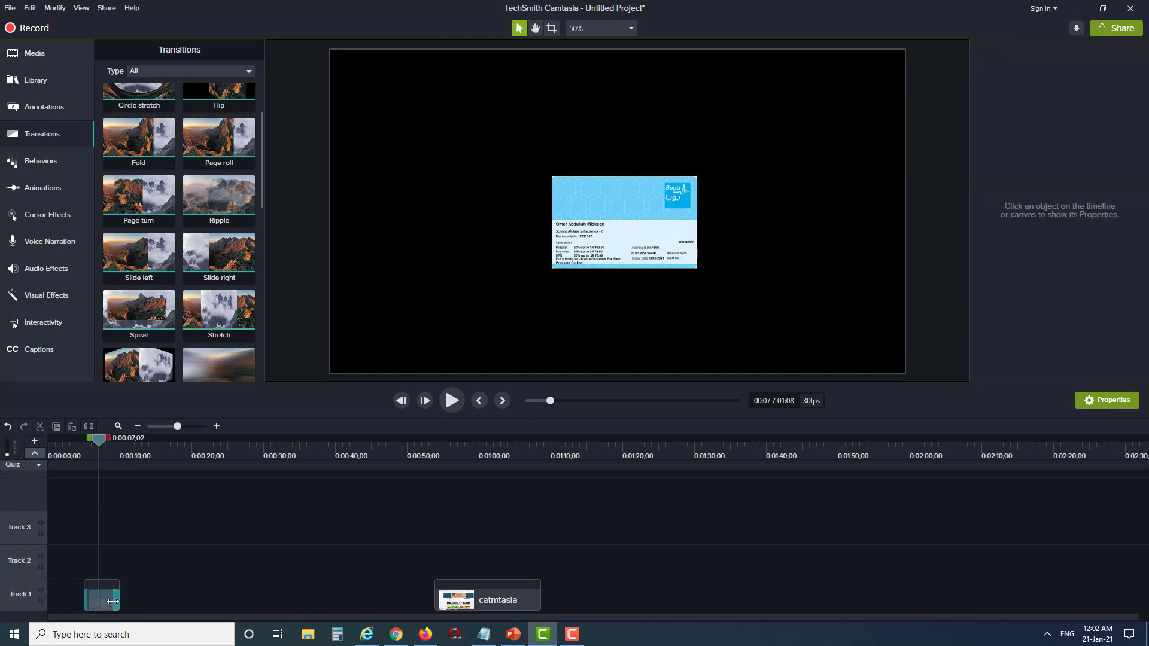
click(114, 599)
click(103, 601)
key(Delete)
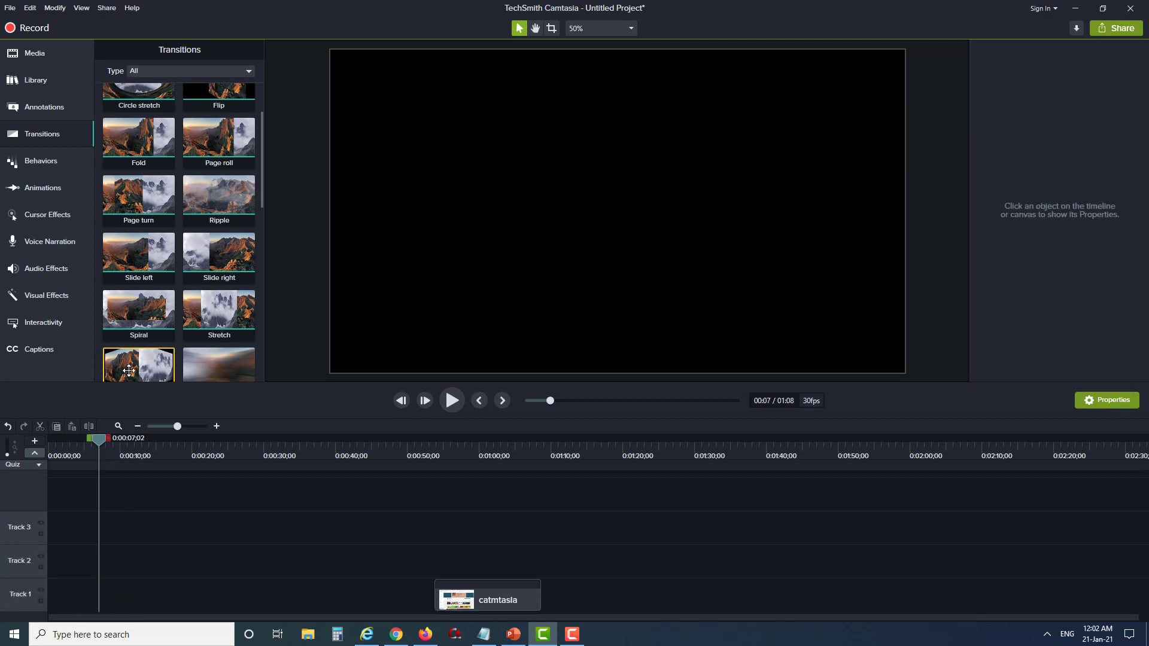
Remove 3.jpg, 2.jpg, the Motion Graphics clip and the electric-throne audio from the Media Bin
click(40, 60)
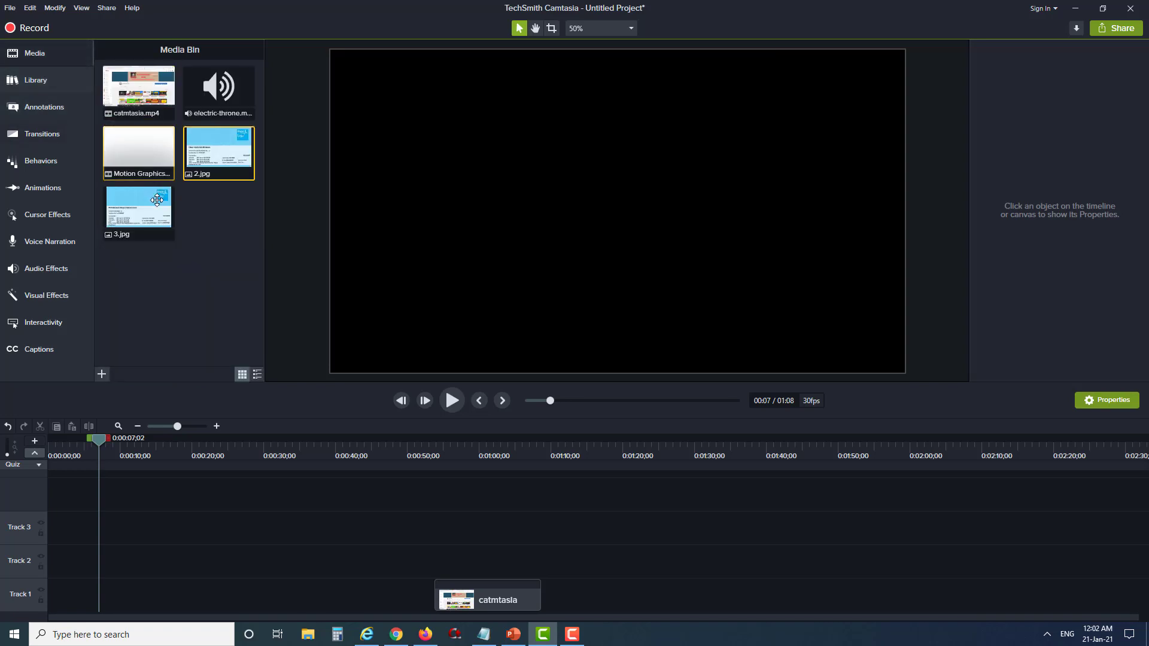
click(141, 222)
key(Delete)
click(231, 158)
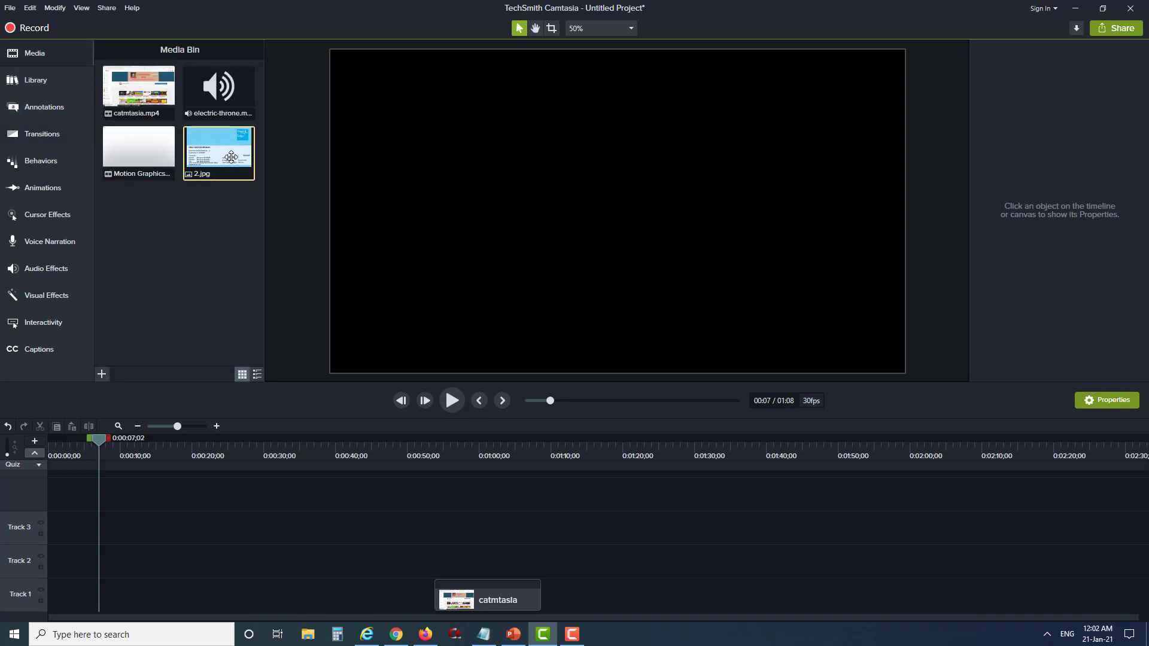
key(Delete)
click(171, 166)
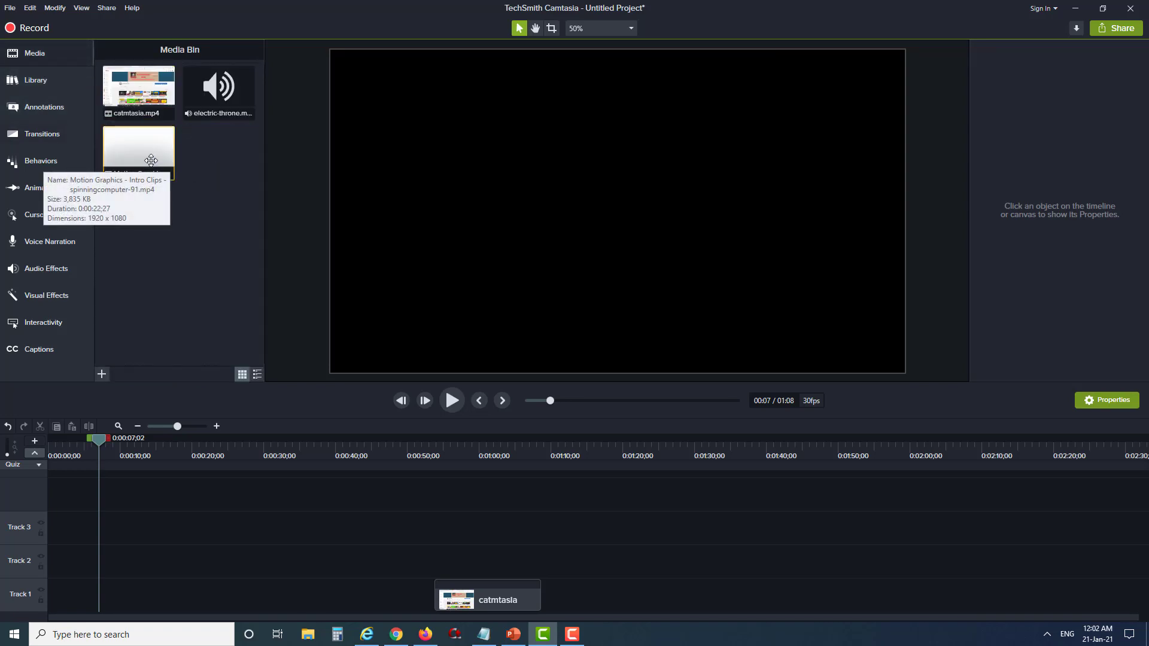
key(Delete)
click(220, 103)
key(Delete)
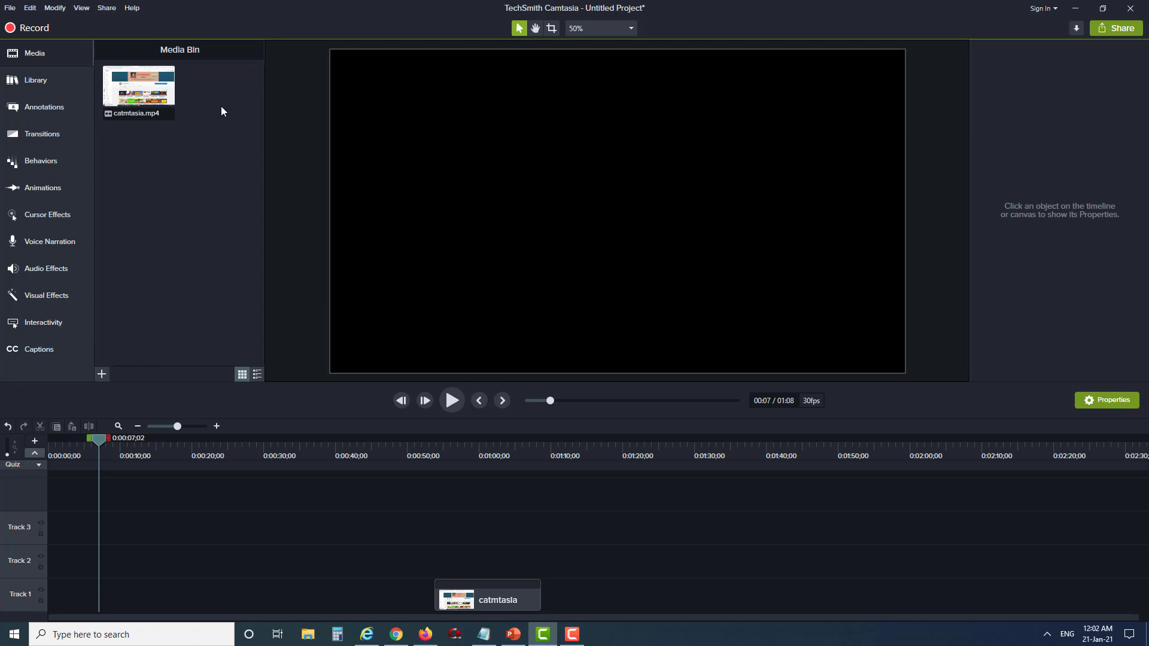
Move the catmtasia clip along Track 1 to start around 0:00:30
drag(520, 595, 36, 605)
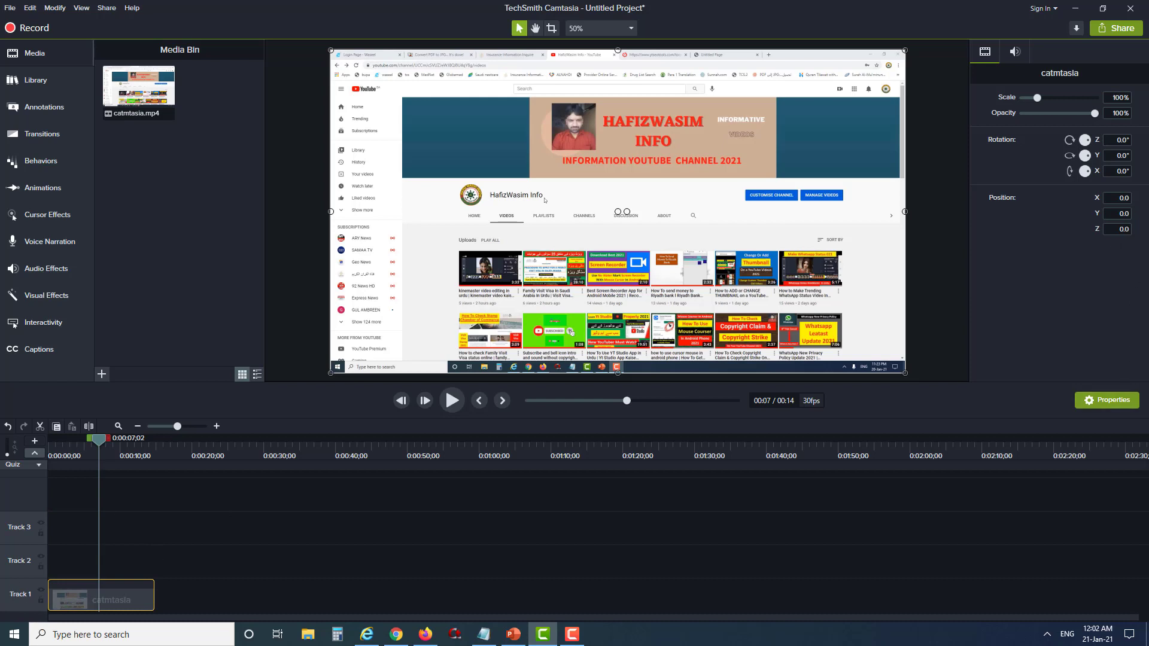
click(57, 167)
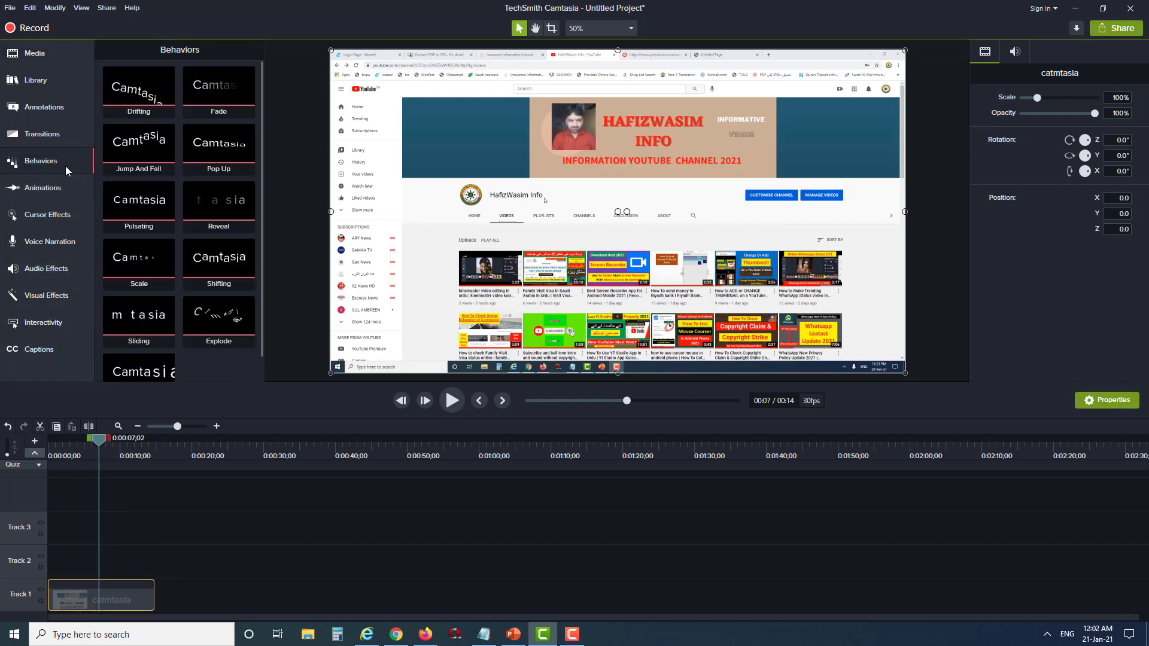
scroll(120, 335, down, 1)
scroll(117, 332, up, 1)
drag(124, 594, 335, 604)
Import 122590-page-001 (1).jpg and gosi-page-001.jpg from the Downloads folder into the Media Bin
click(39, 52)
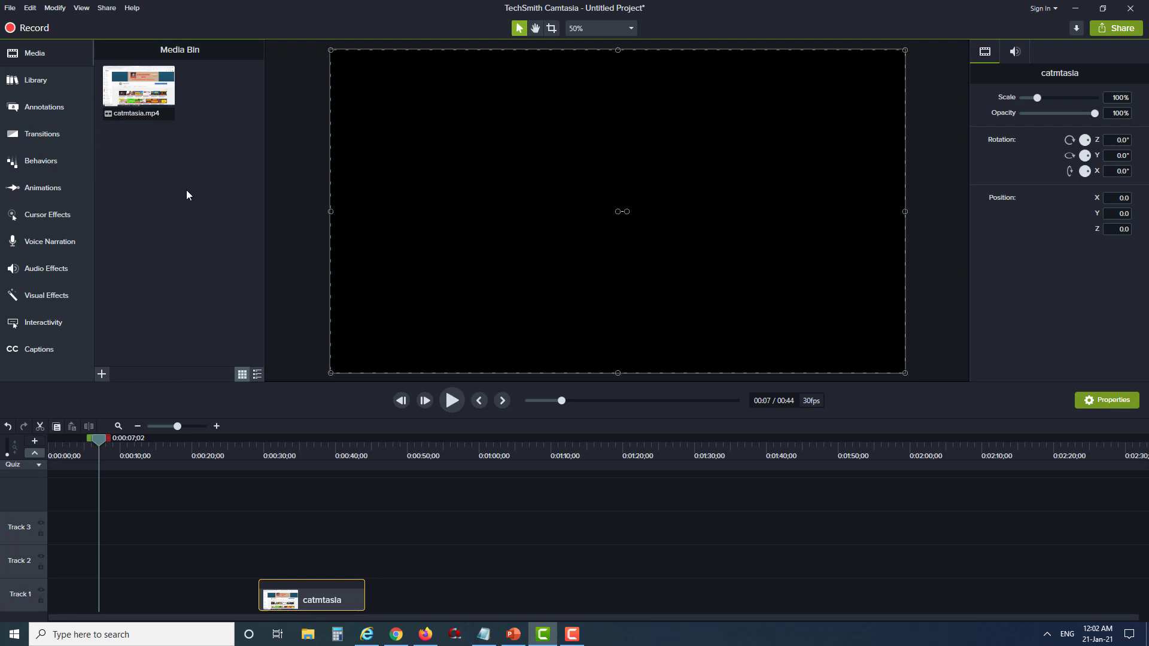
right_click(116, 159)
click(144, 169)
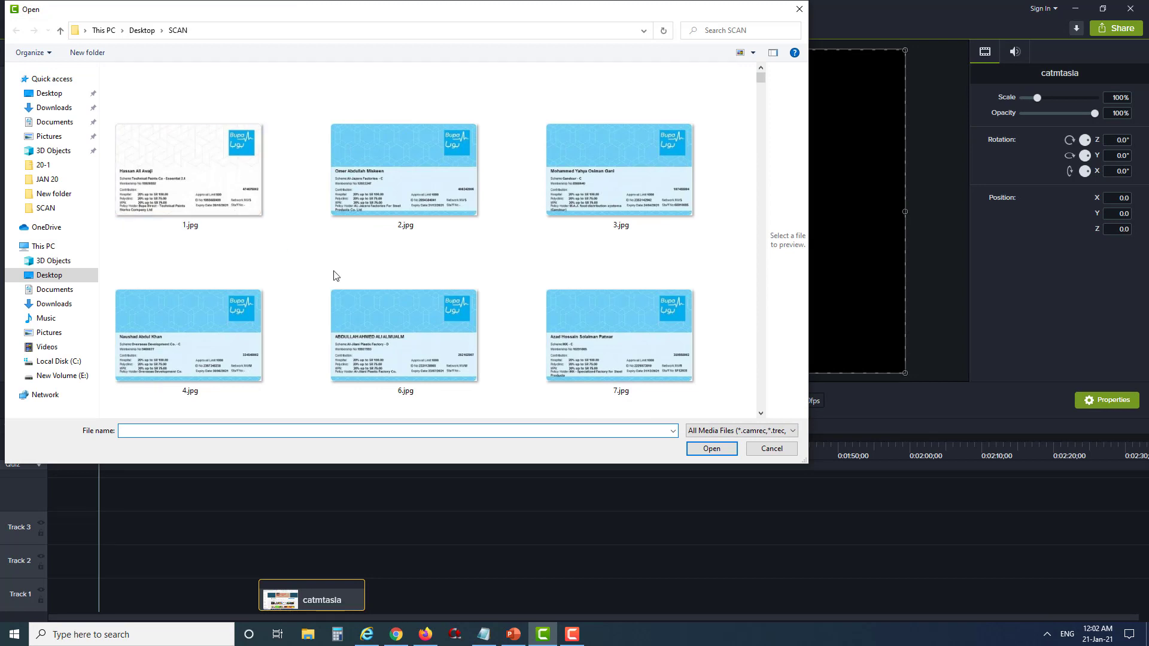
scroll(359, 299, down, 10)
click(54, 108)
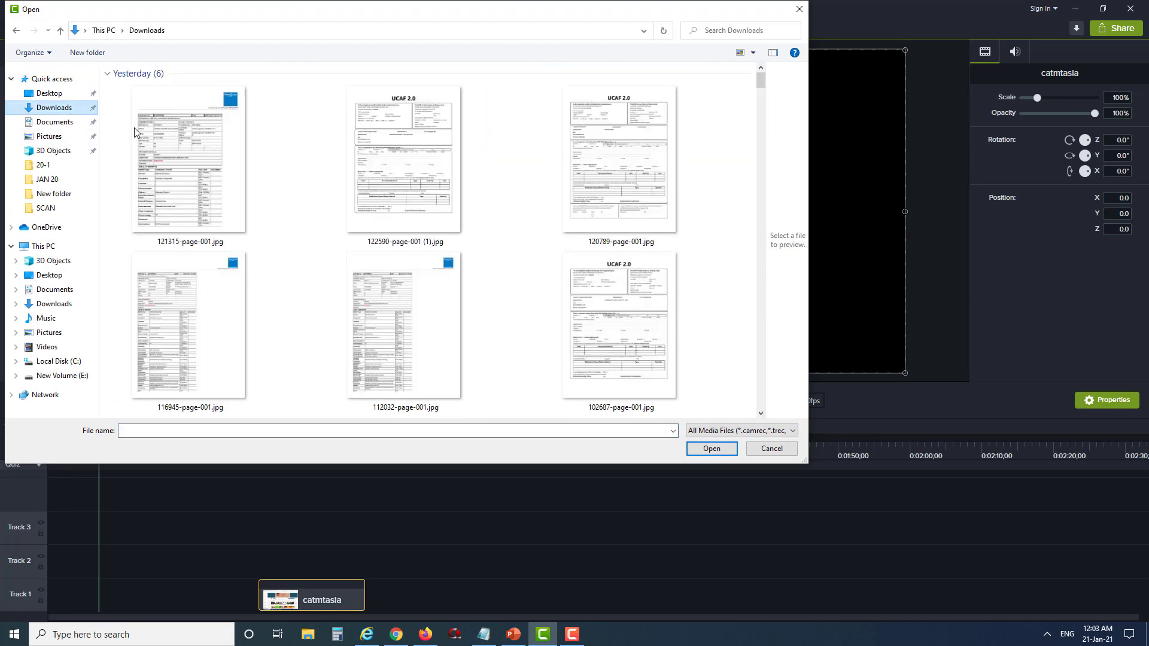
scroll(441, 283, down, 5)
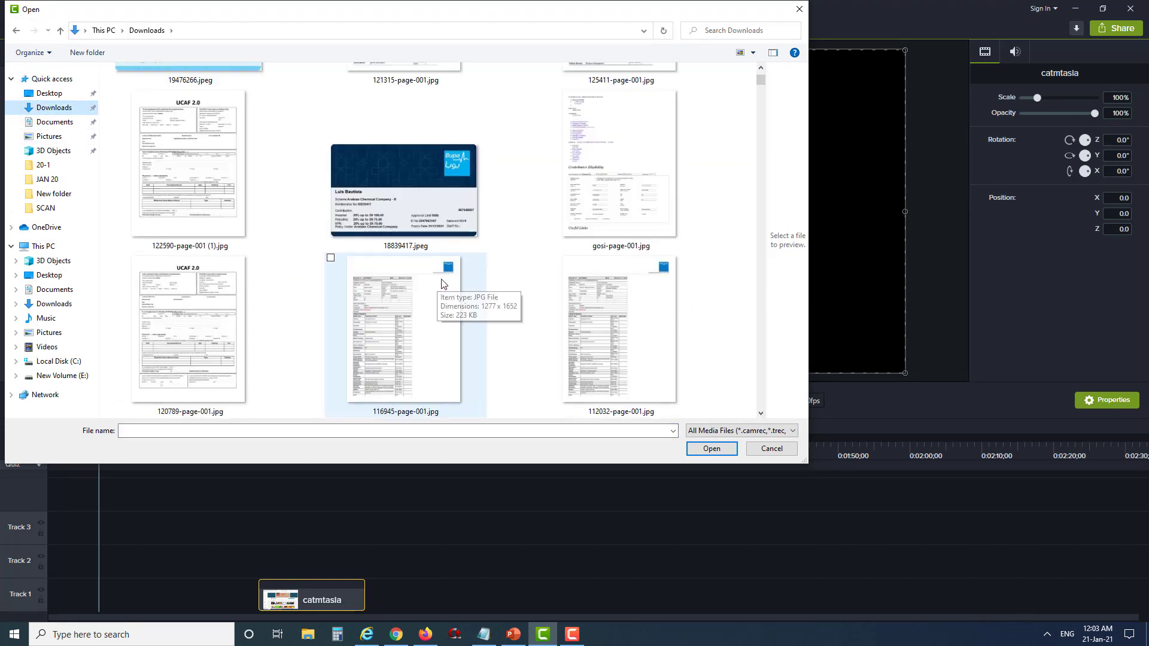
click(606, 198)
ctrl+click(187, 213)
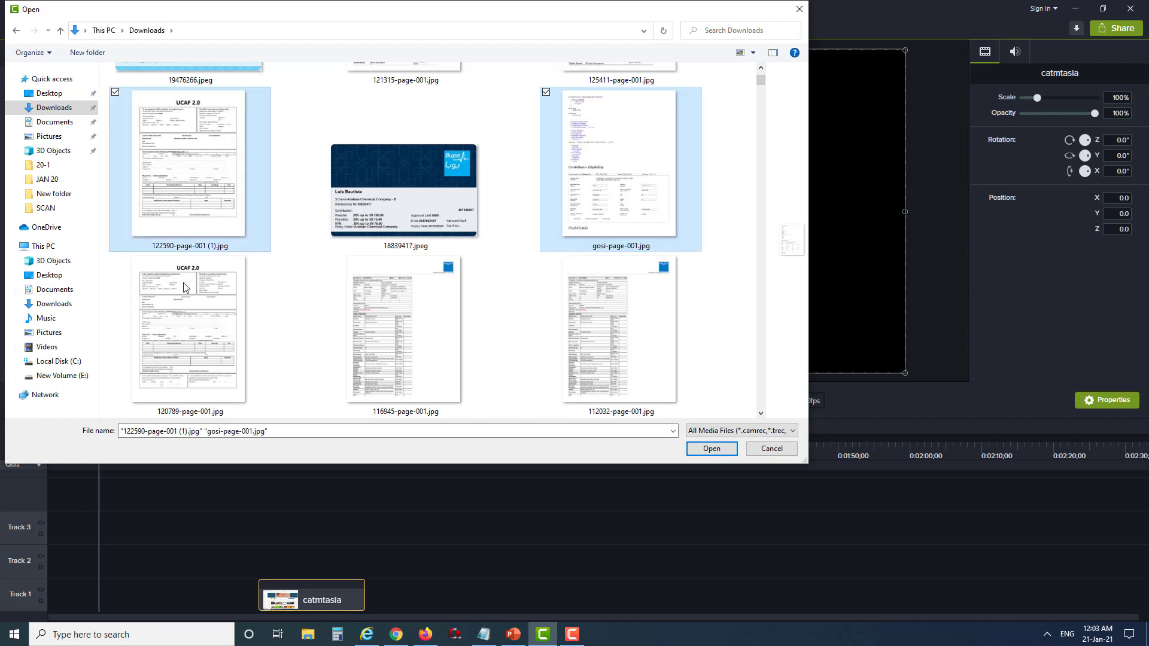
click(712, 449)
Place gosi-page-001.jpg at the start of Track 1 and scrub to preview it
drag(127, 155, 34, 619)
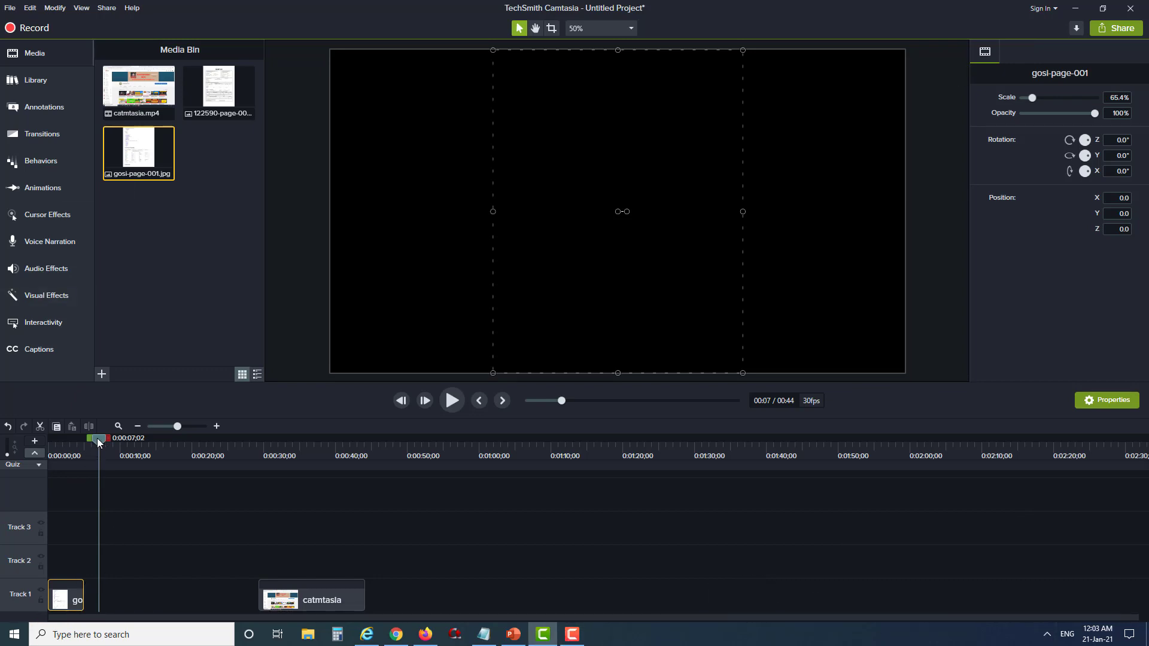
drag(100, 442, 74, 447)
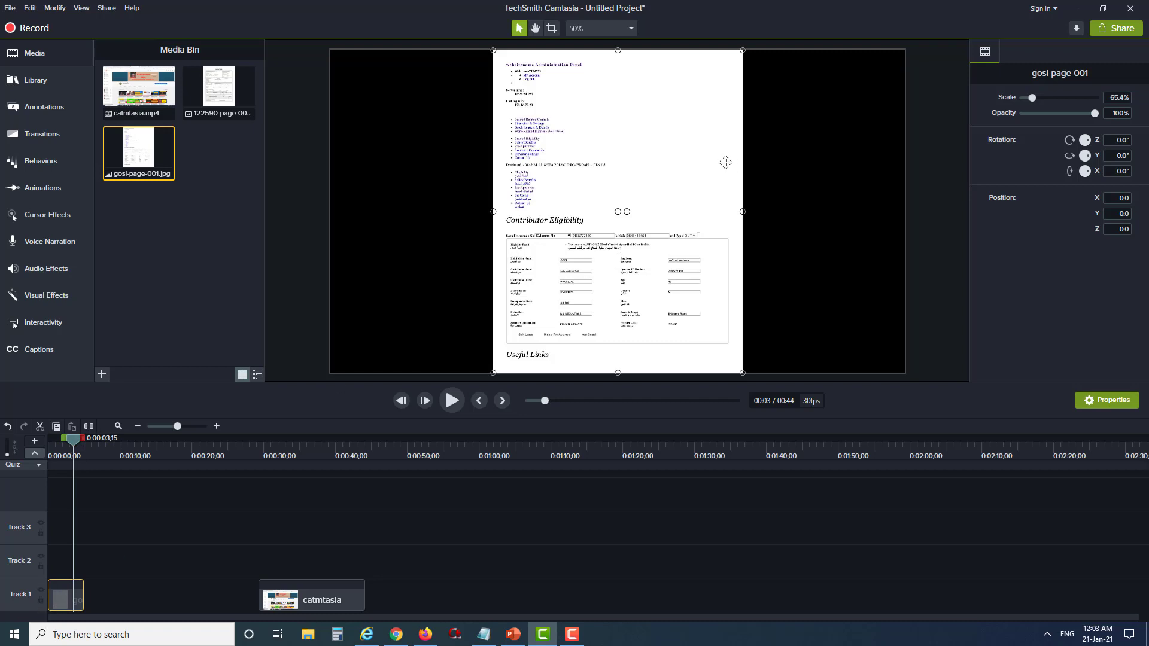
Resize gosi-page-001.jpg on the canvas to 65.4% scale, shifted left, checking it at different canvas zoom levels
drag(743, 212, 705, 216)
click(601, 28)
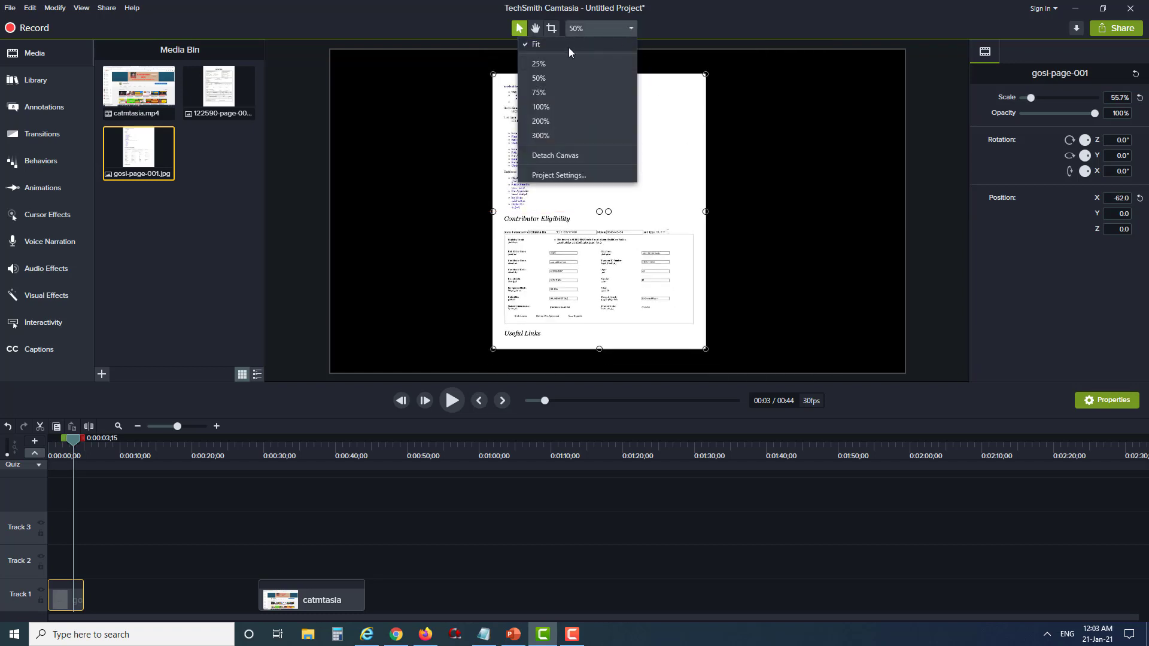
click(539, 63)
click(618, 27)
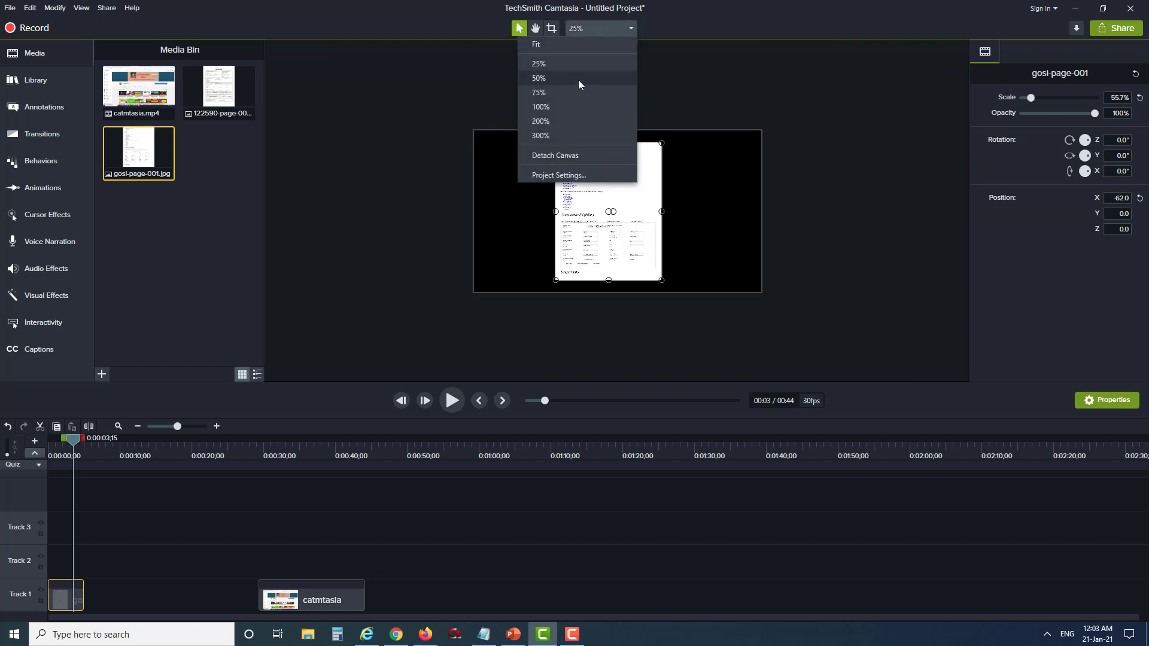
click(572, 96)
click(569, 28)
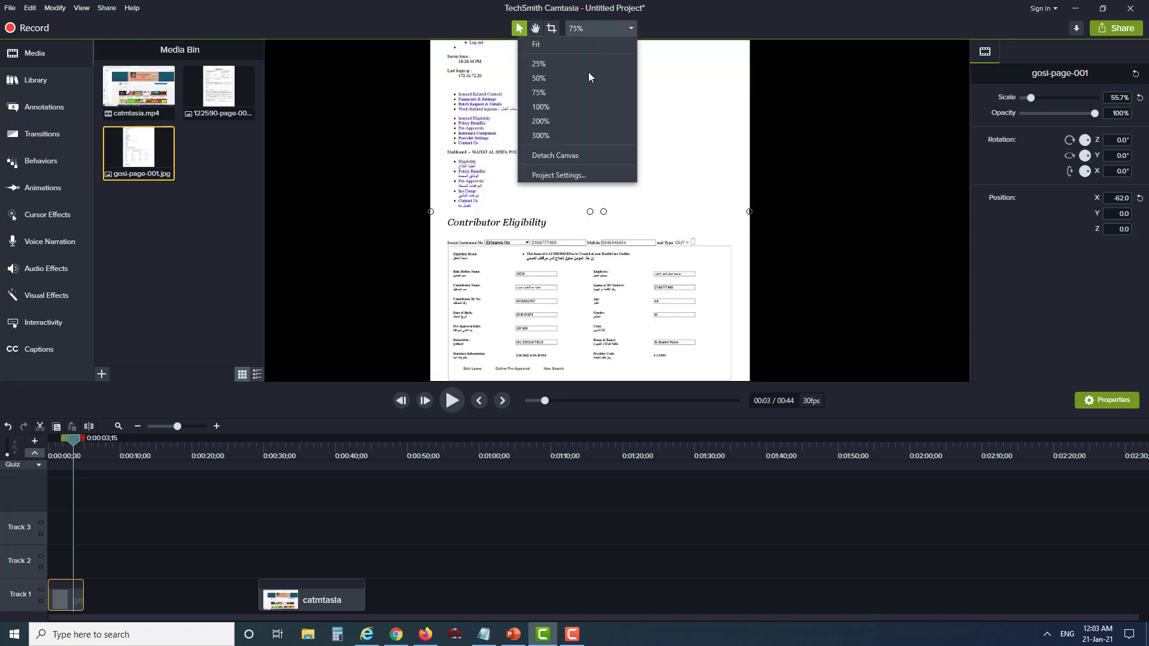
click(569, 79)
drag(598, 72, 600, 51)
click(599, 354)
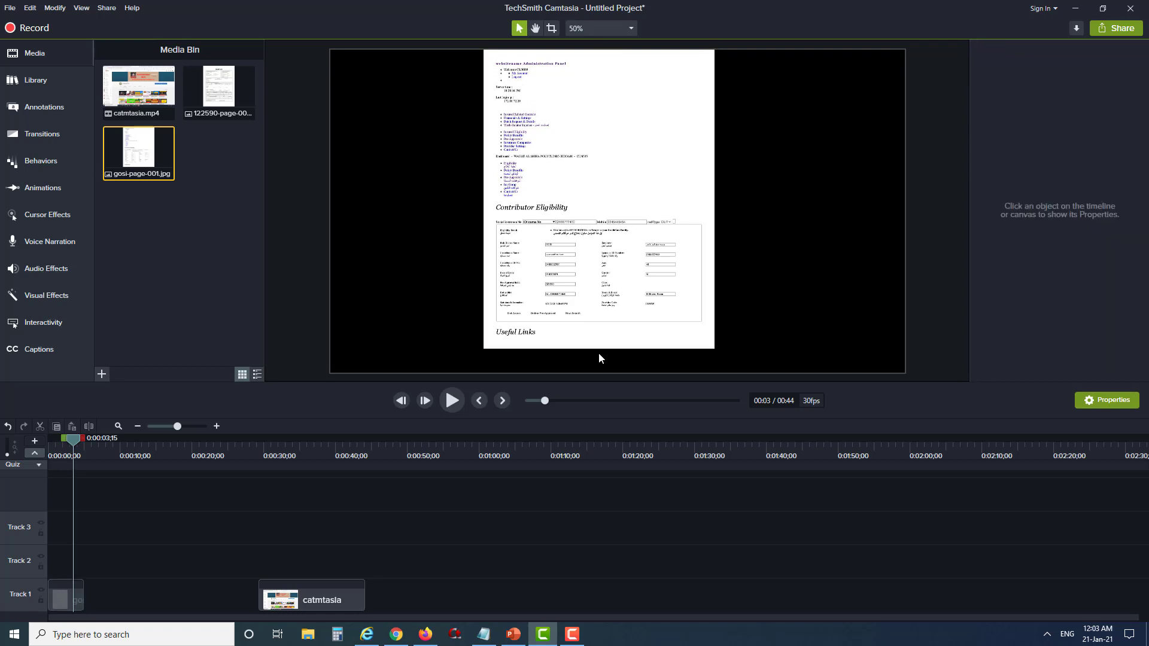
click(597, 343)
drag(597, 350, 597, 372)
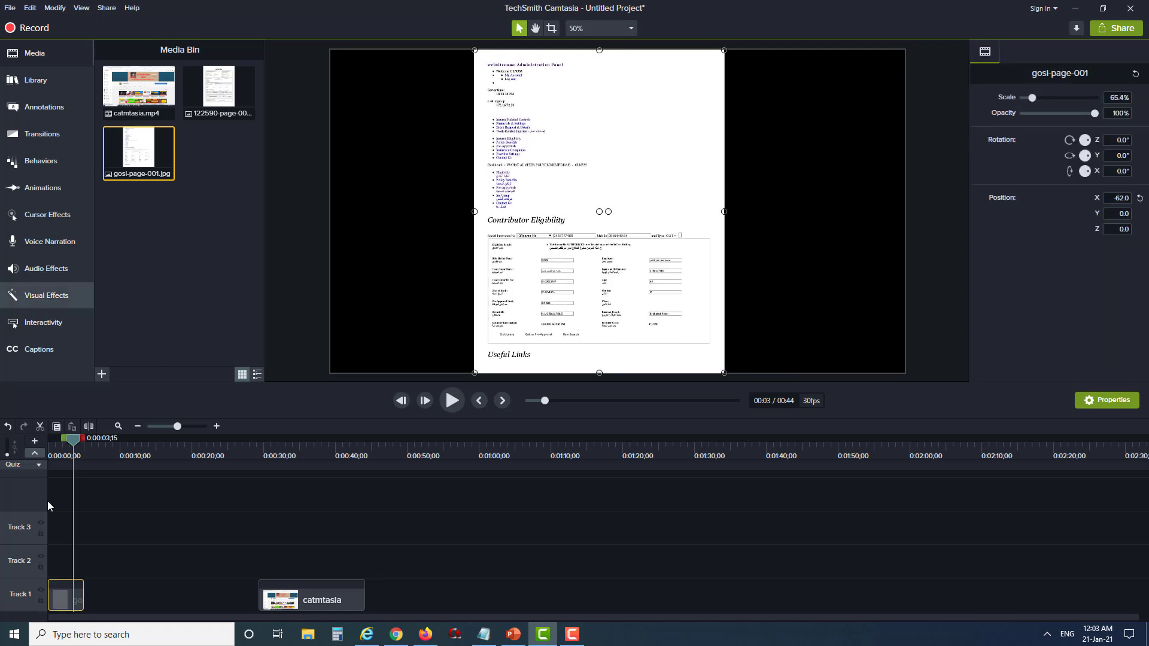
Add 122590-page-001 (1).jpg to Track 1 directly after gosi-page-001.jpg
drag(219, 90, 85, 598)
click(91, 461)
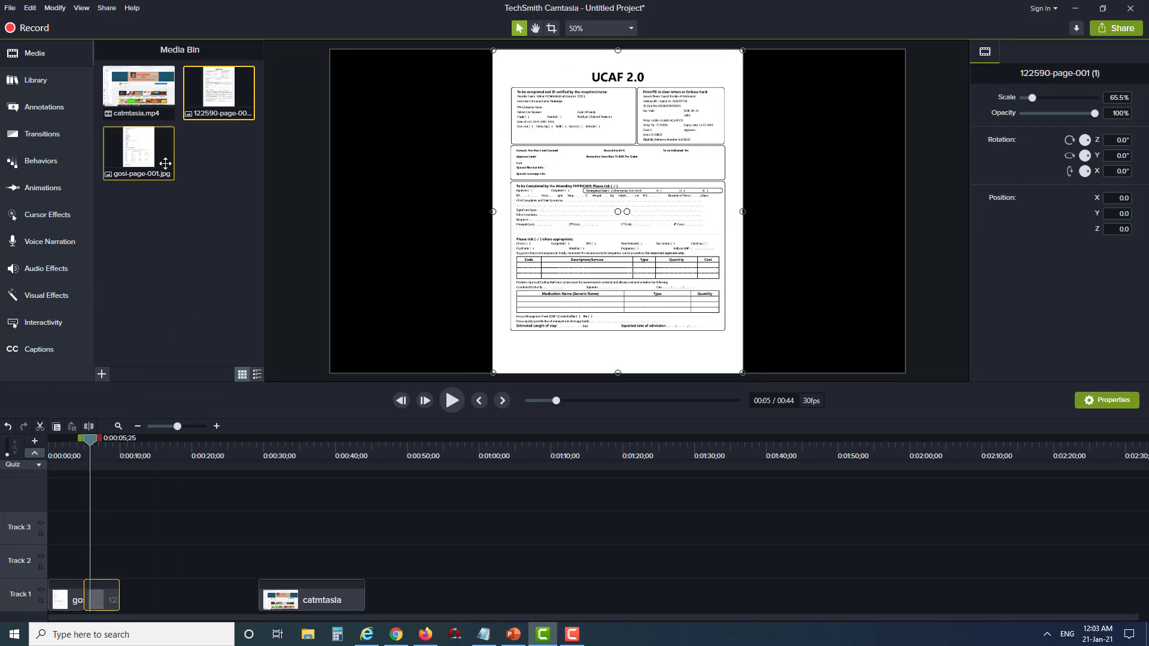
Apply the Jump And Fall behavior to gosi-page-001.jpg and the Reveal behavior to 122590-page-001 (1).jpg
click(56, 160)
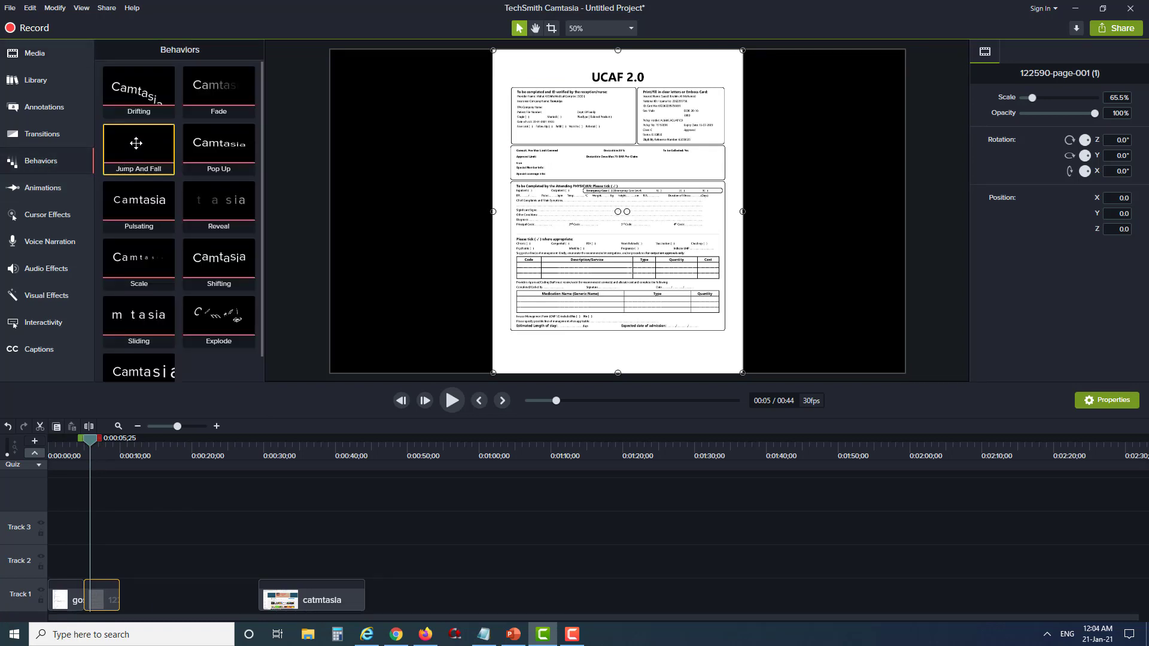
drag(134, 149, 70, 598)
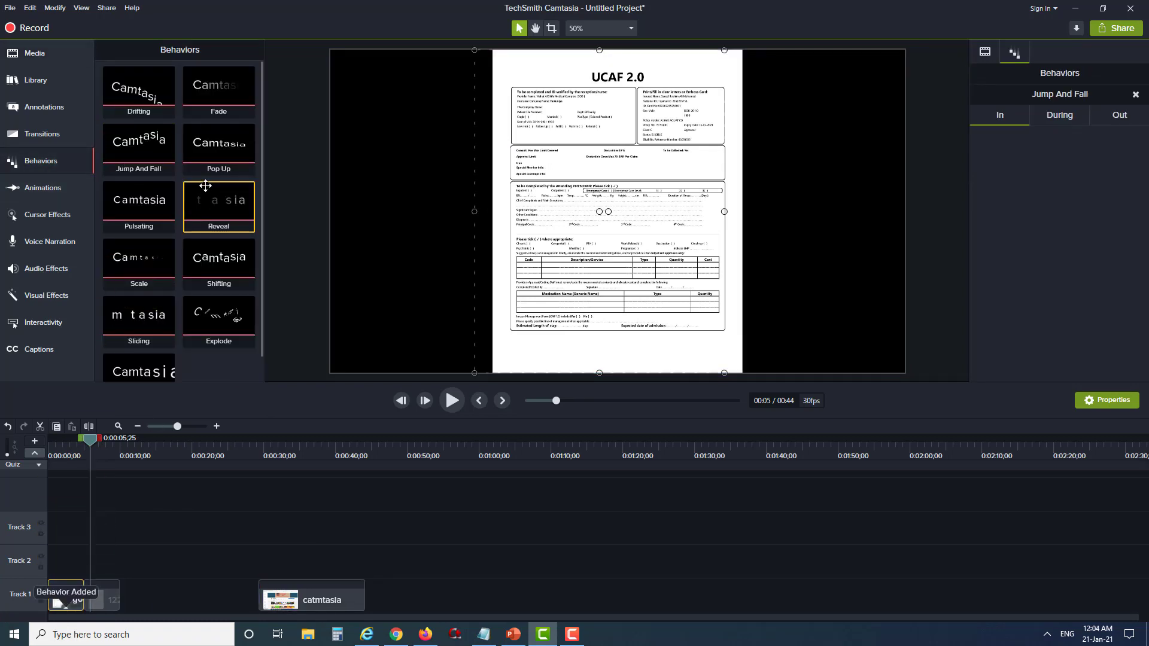
drag(218, 203, 100, 597)
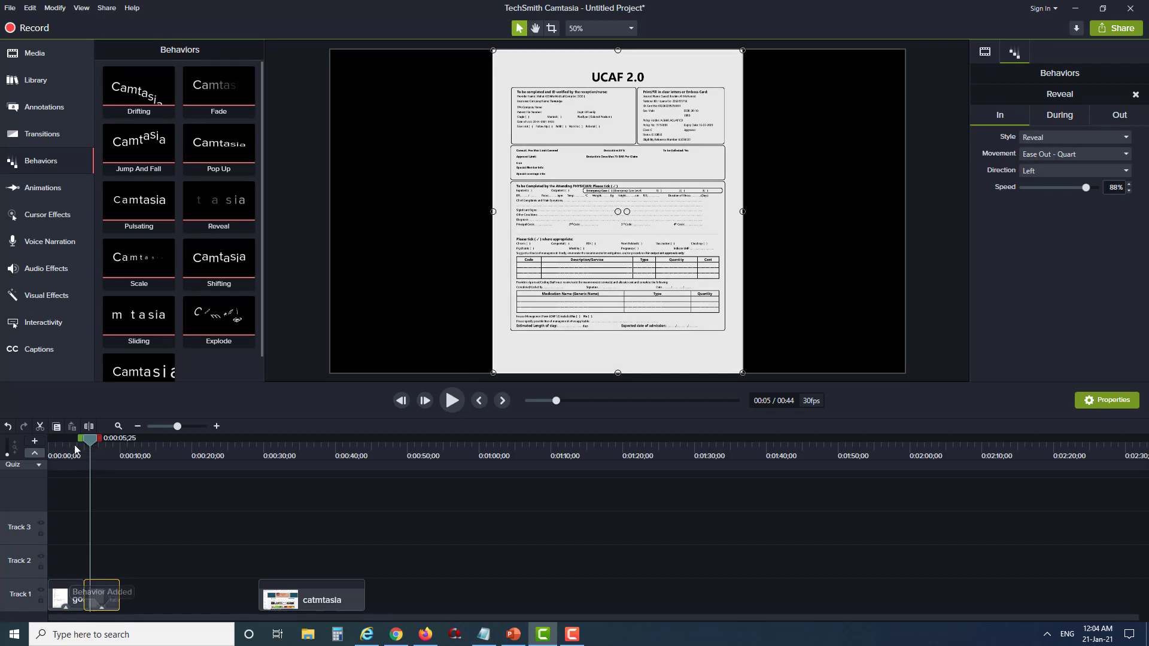
Play back the start of the timeline to preview the behaviors on both images
click(63, 452)
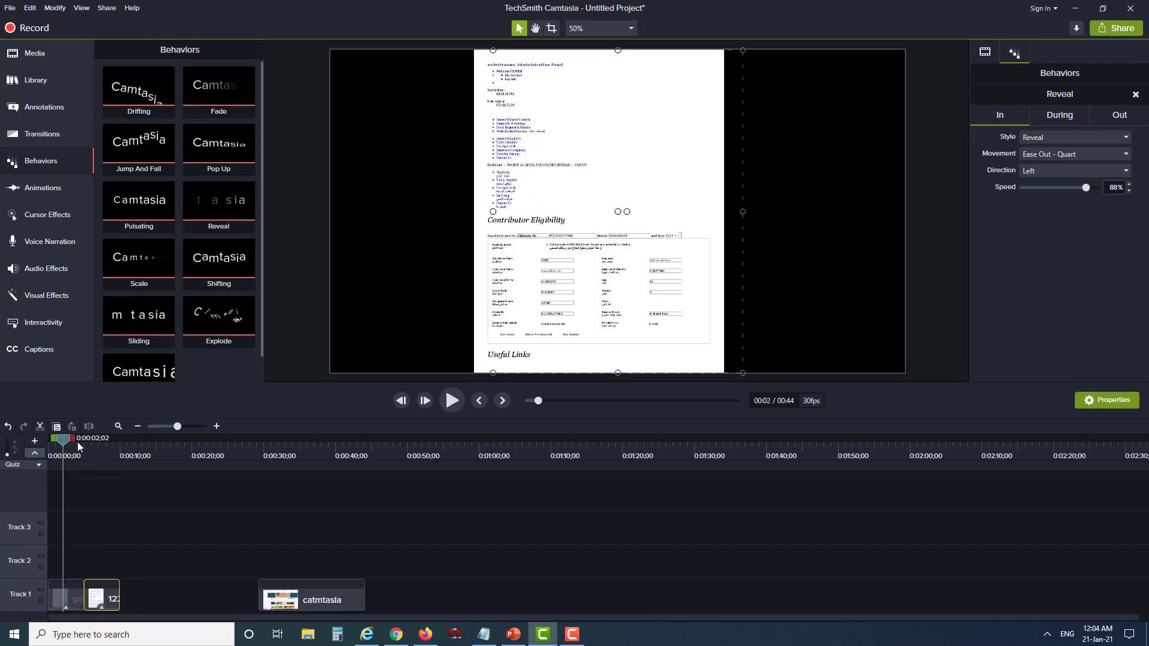
drag(63, 442, 56, 442)
click(451, 401)
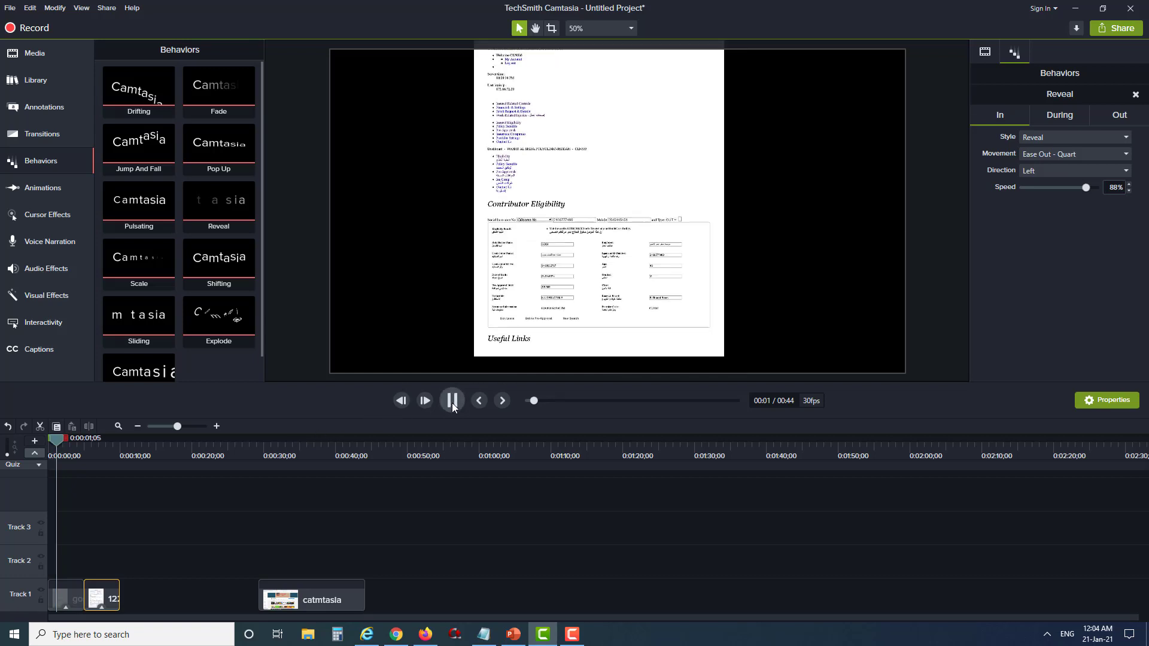
click(451, 400)
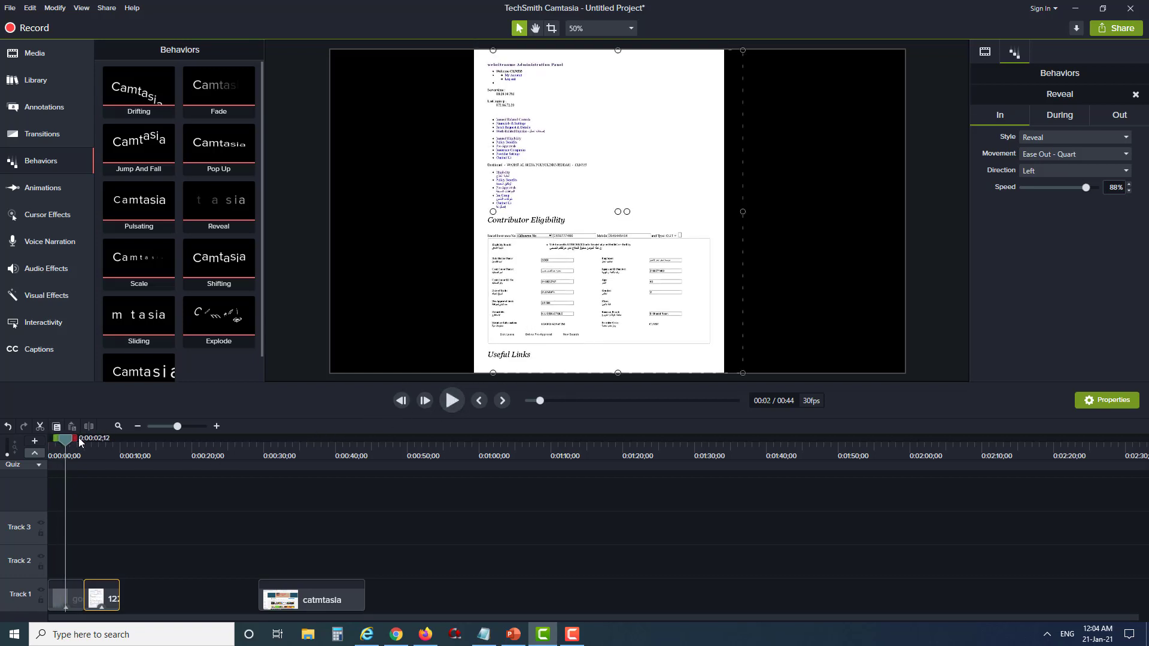
mouse_move(70, 439)
mouse_down()
mouse_move(49, 449)
mouse_move(59, 450)
mouse_up()
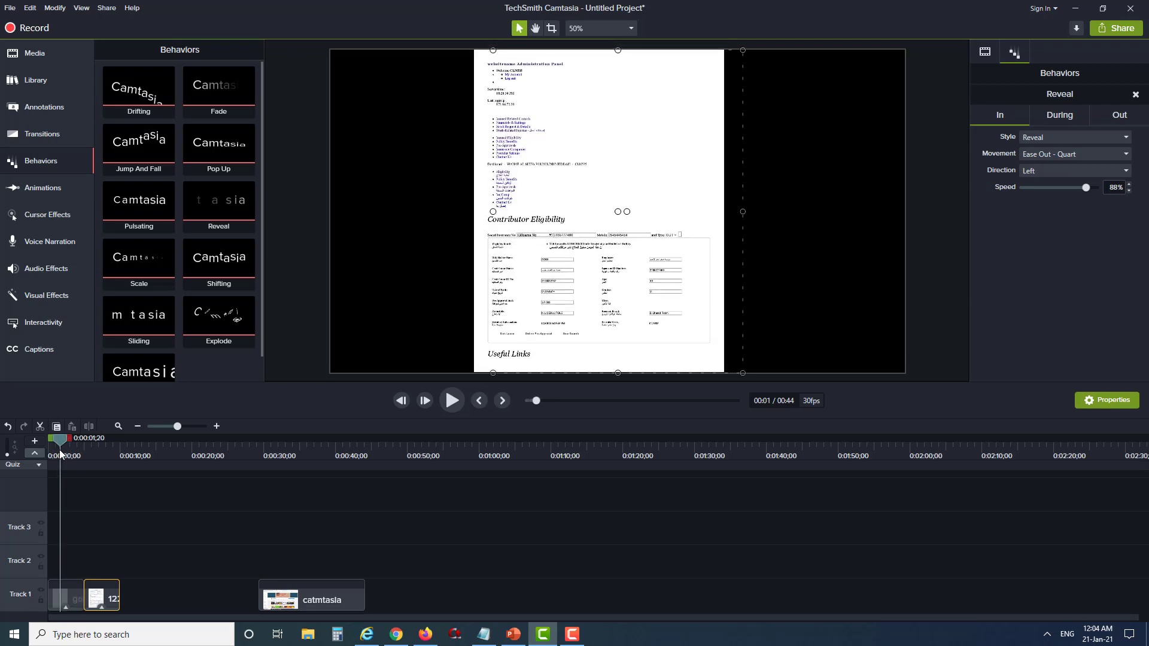
click(451, 401)
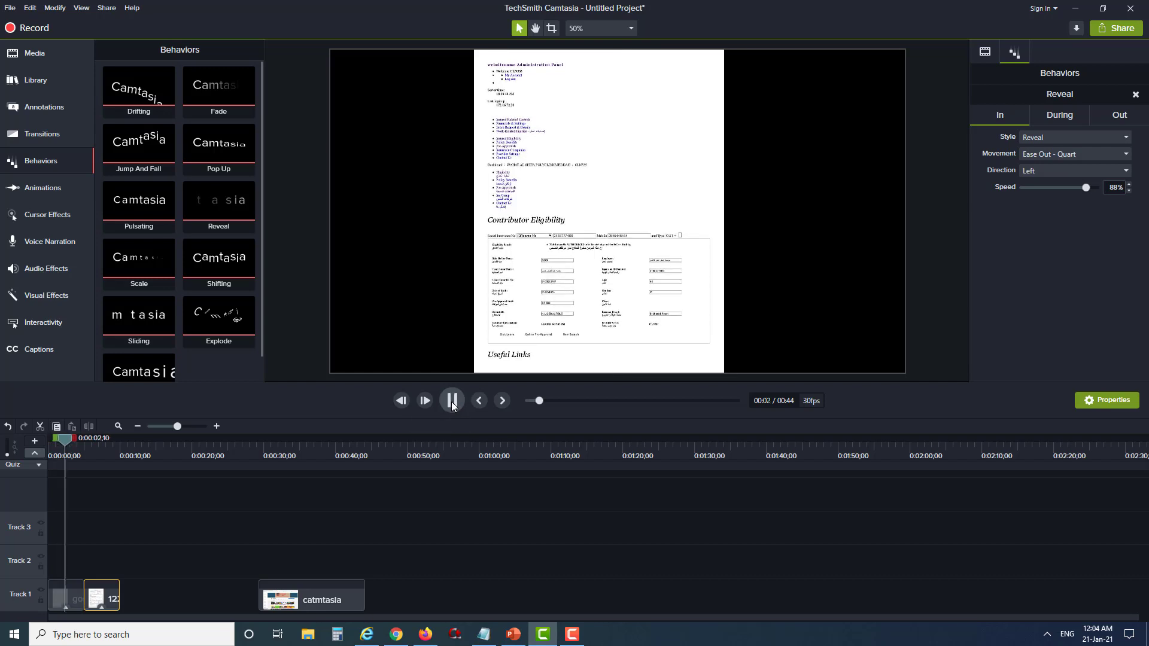
click(451, 401)
click(451, 401)
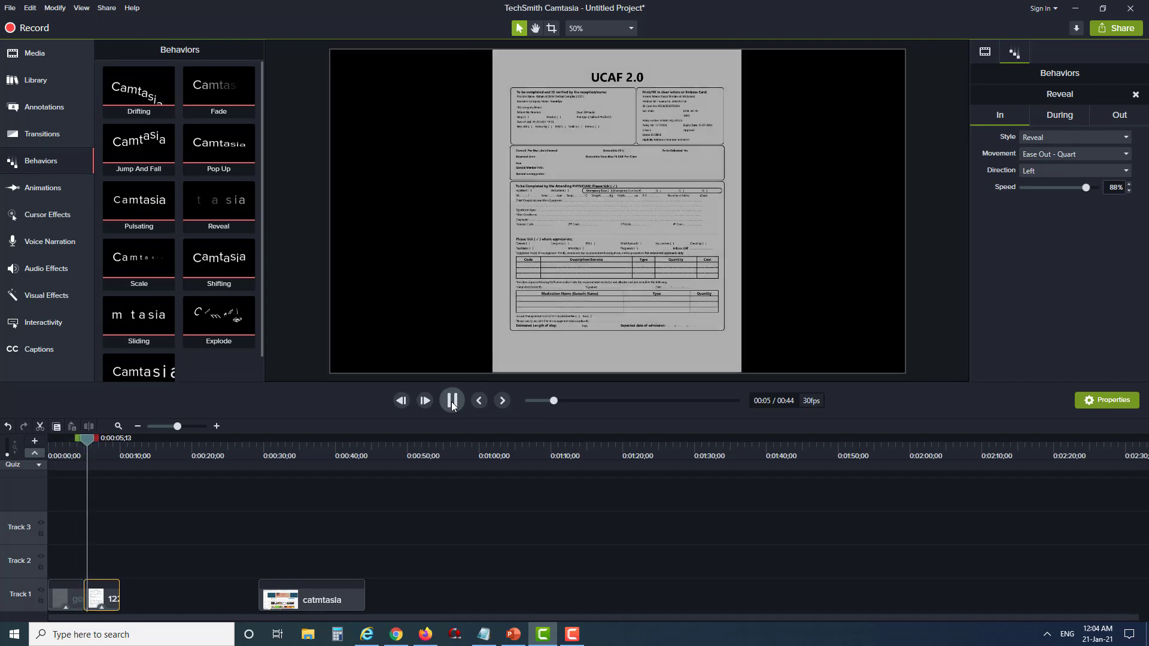
key(space)
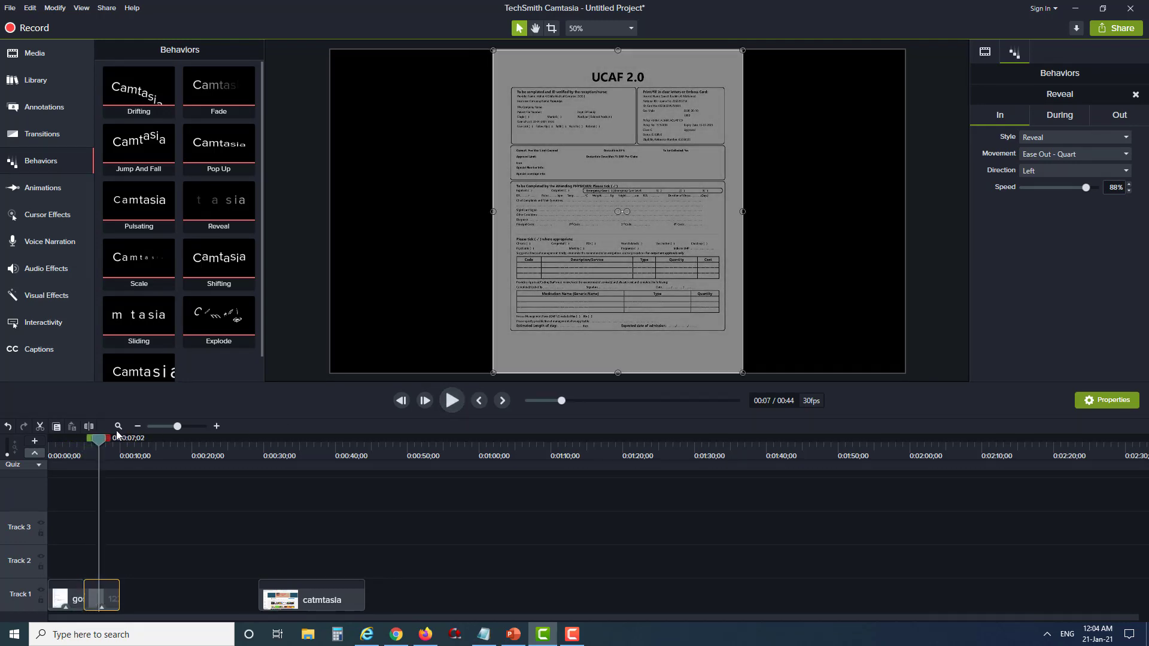
drag(100, 446, 82, 447)
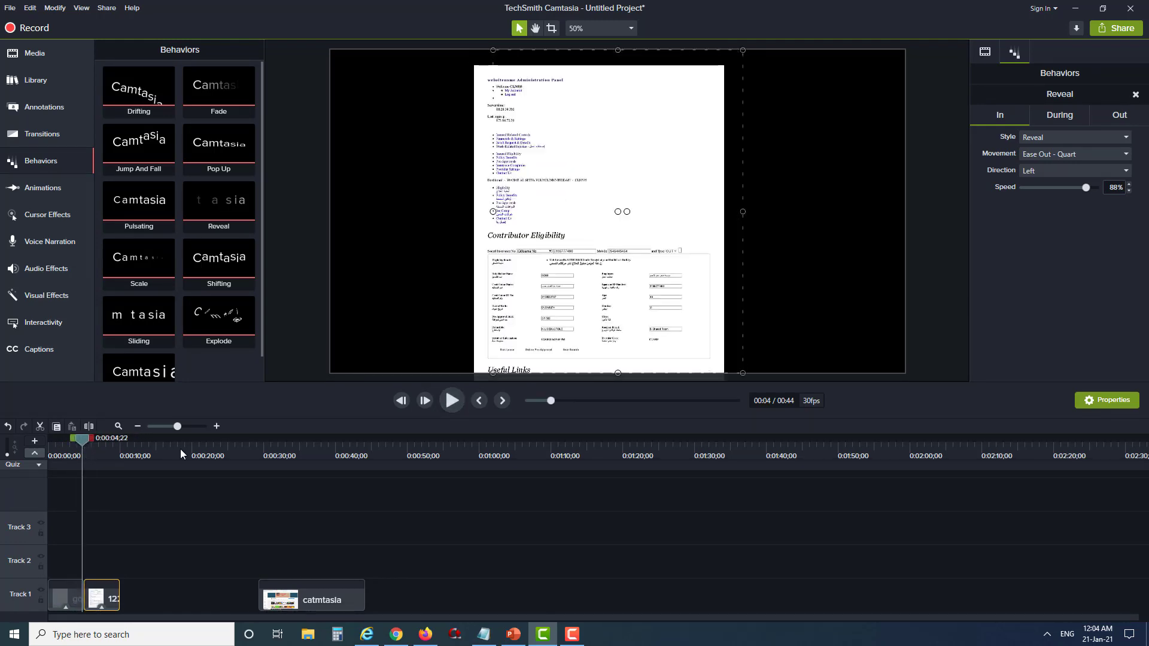
click(450, 401)
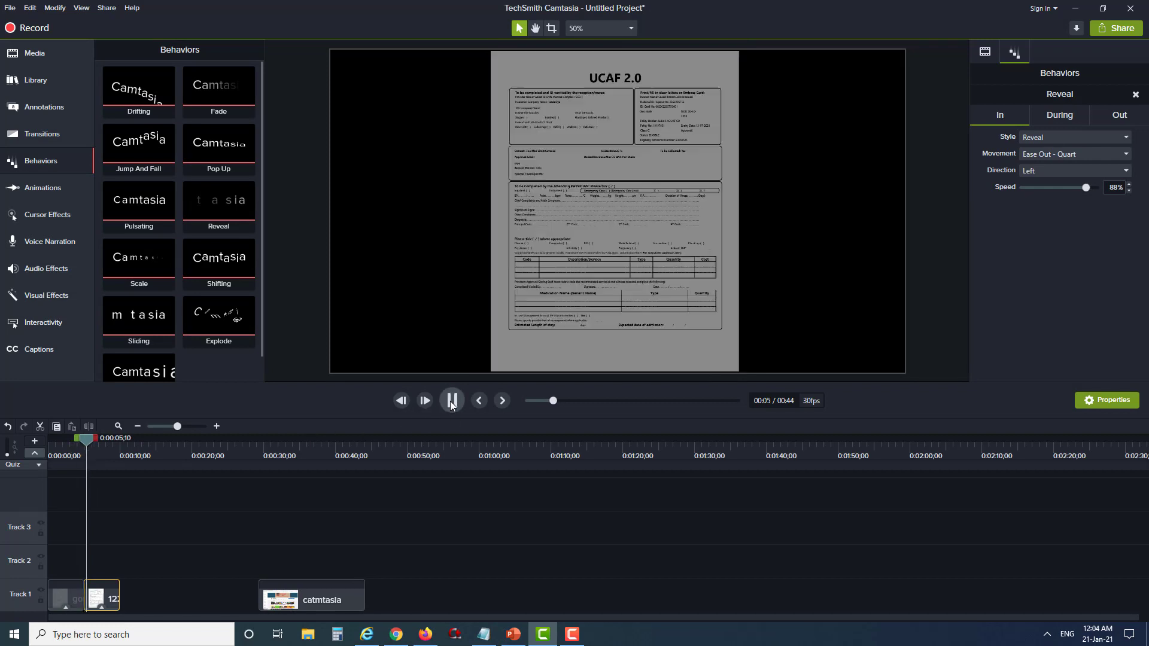
click(450, 400)
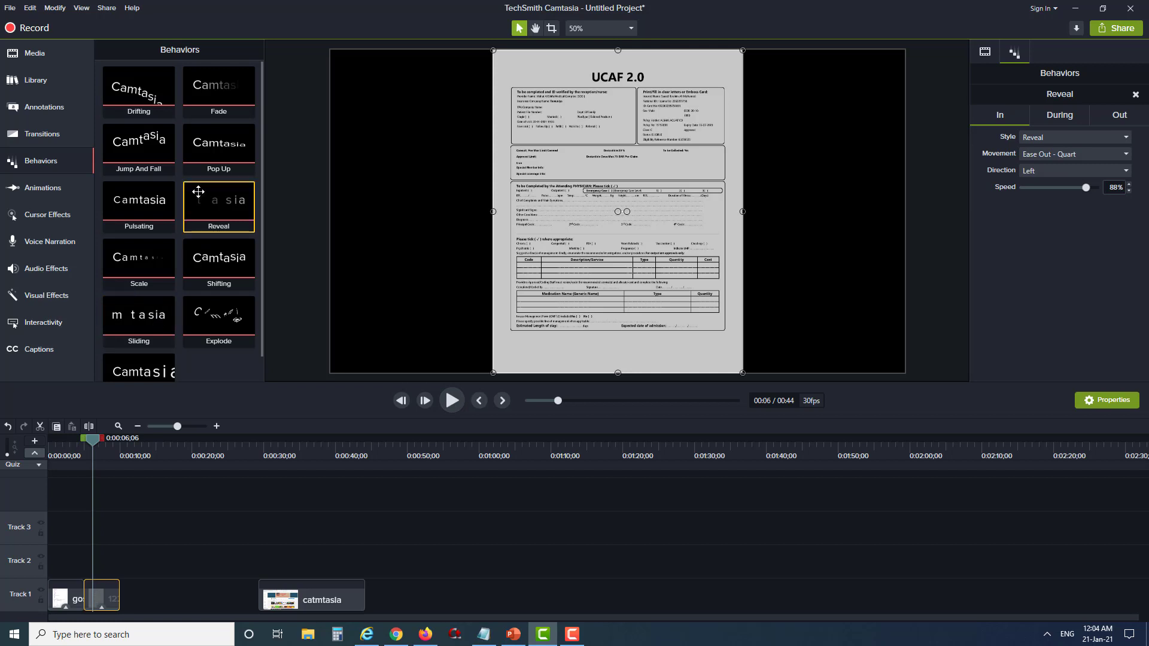
Add the Drifting behavior to gosi-page-001.jpg on Track 1
drag(139, 96, 69, 607)
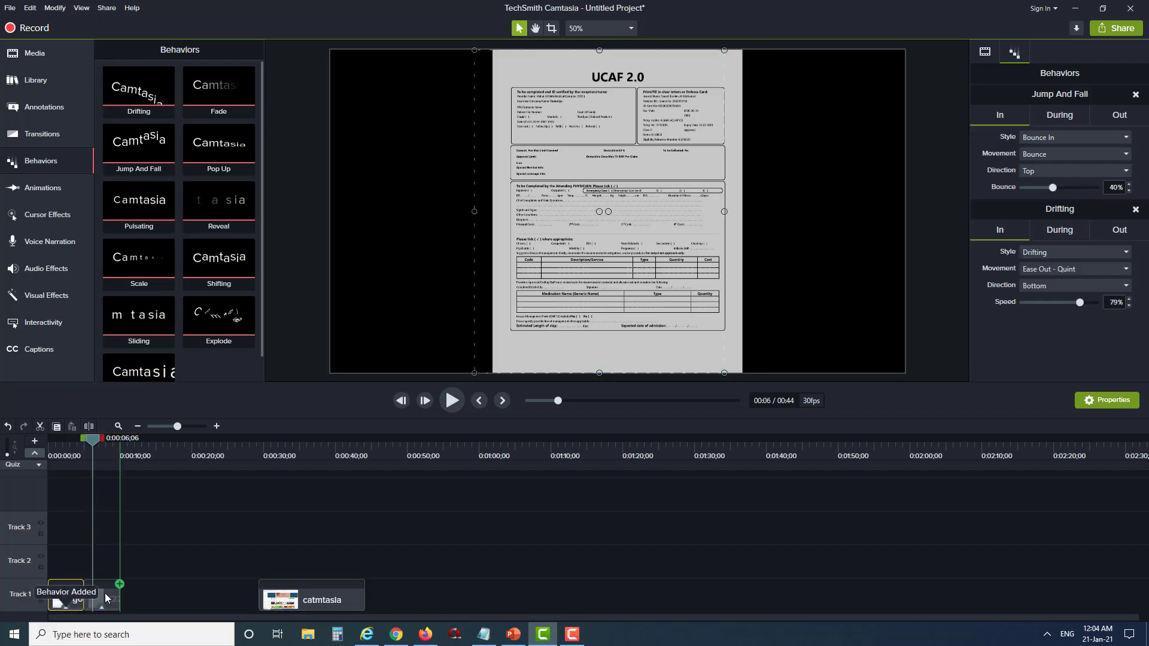
click(64, 440)
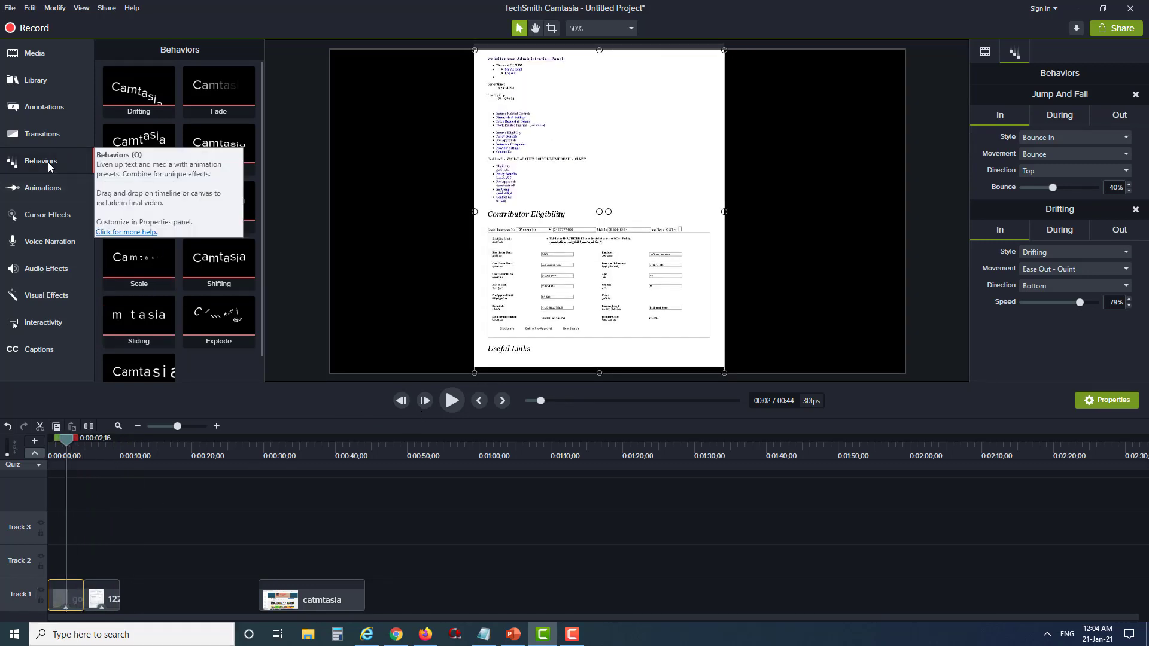
Delete both image clips from Track 1 and move the catmtasia clip to the start of the track
click(105, 594)
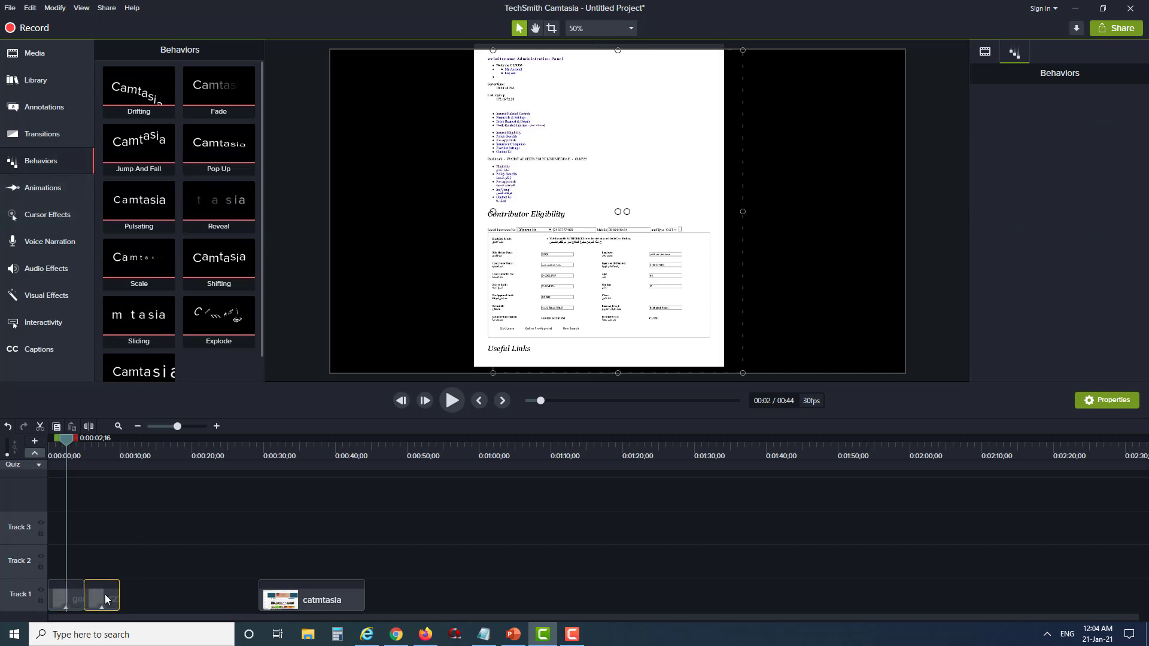
key(Delete)
click(75, 595)
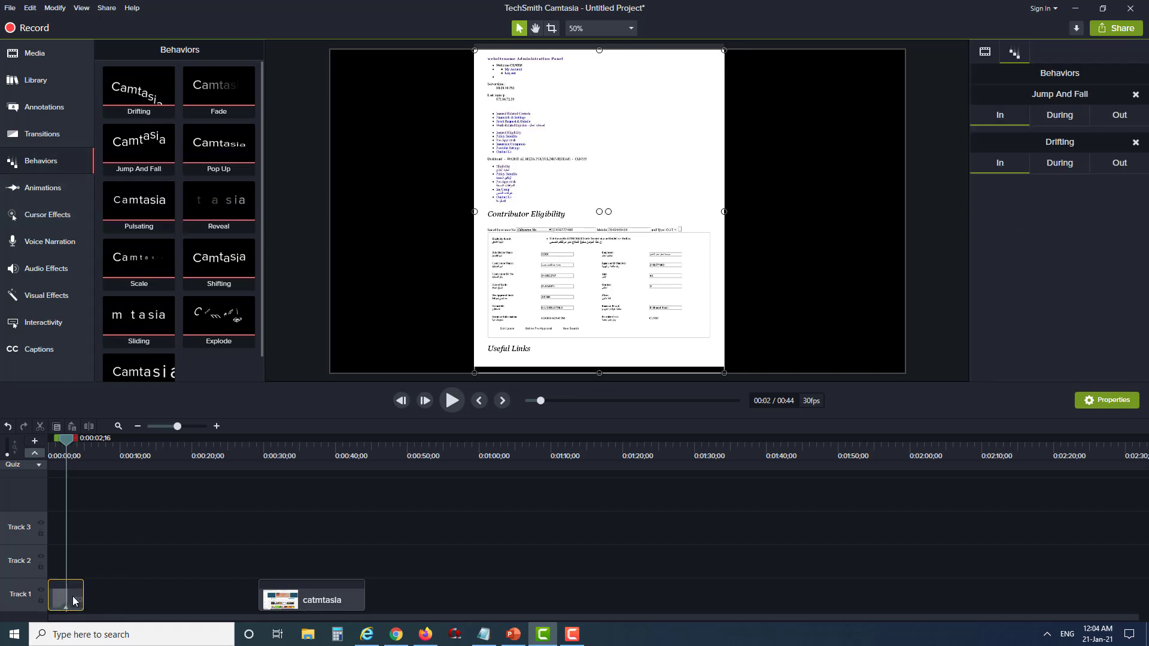
key(Delete)
drag(302, 600, 40, 601)
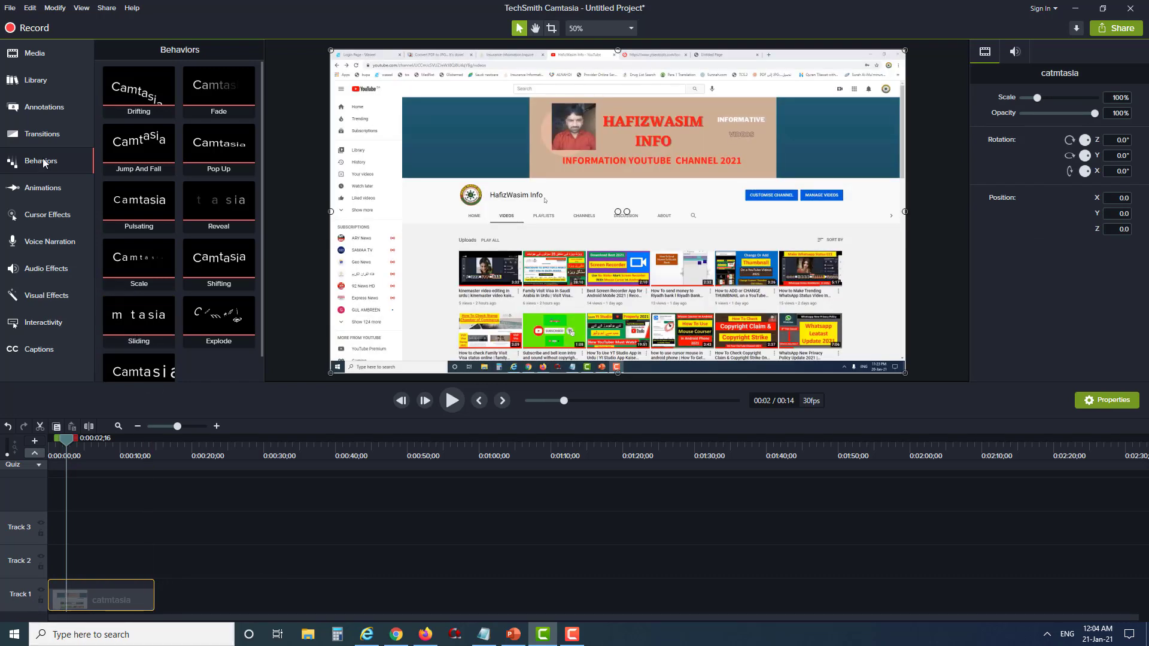
click(50, 188)
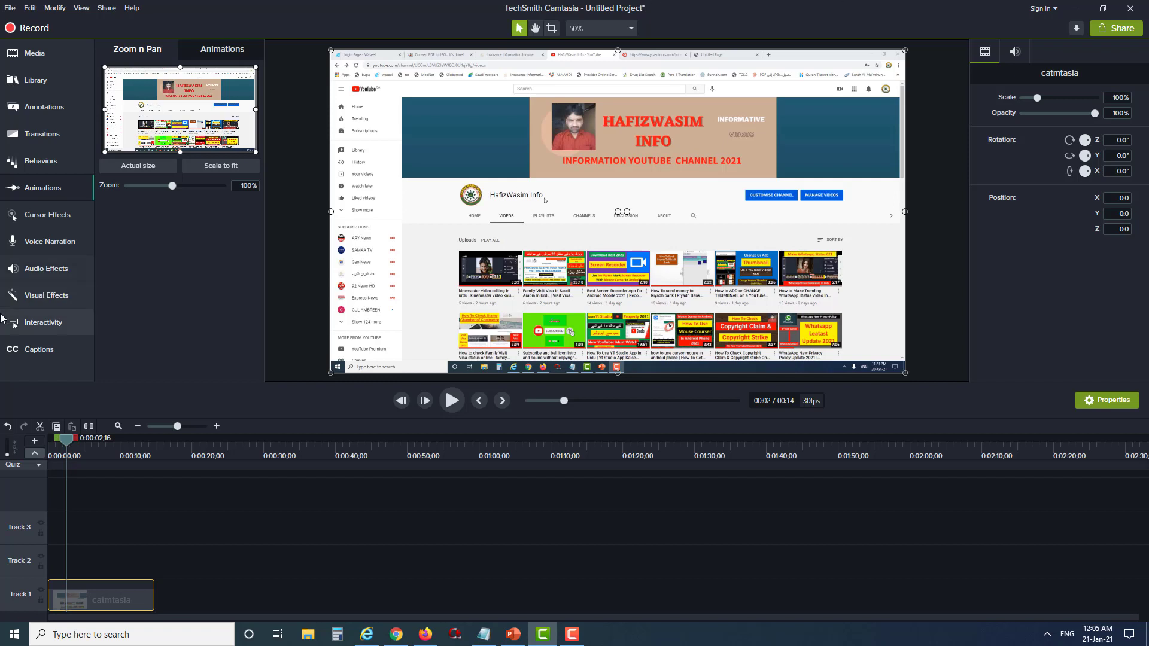
click(61, 113)
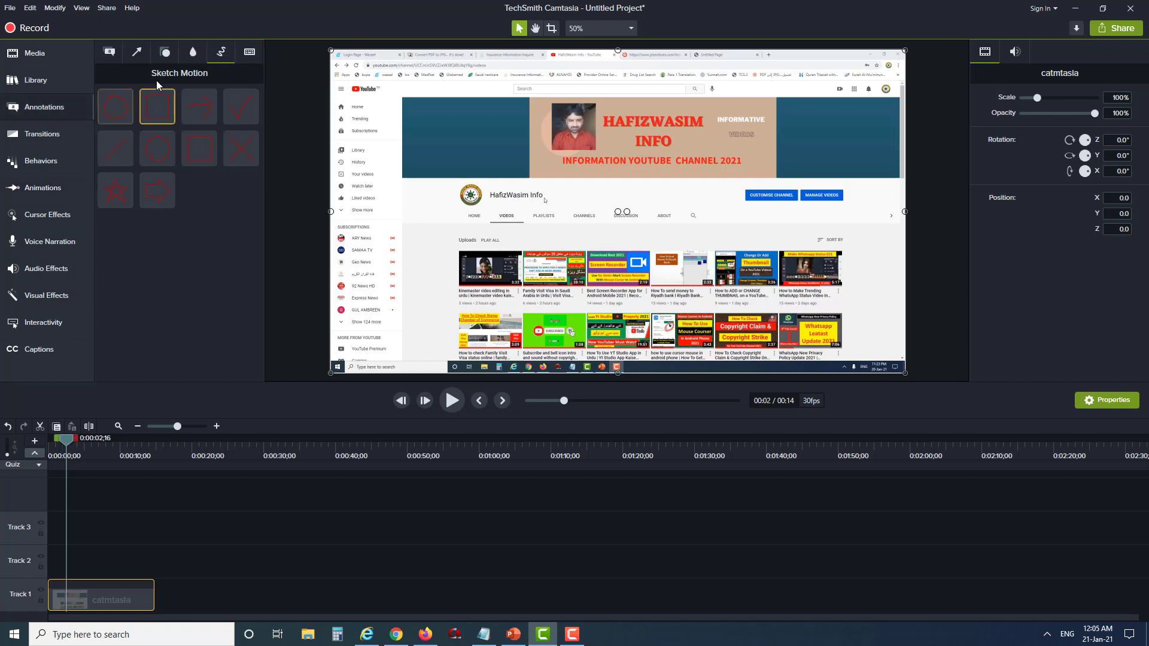
click(190, 56)
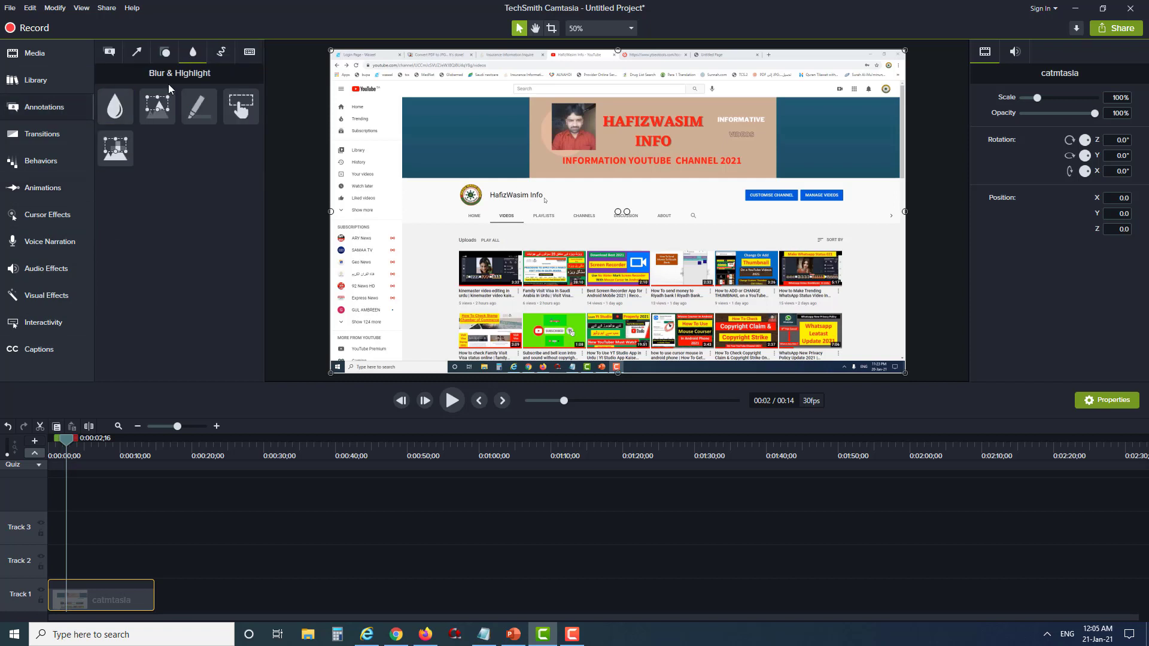
click(221, 53)
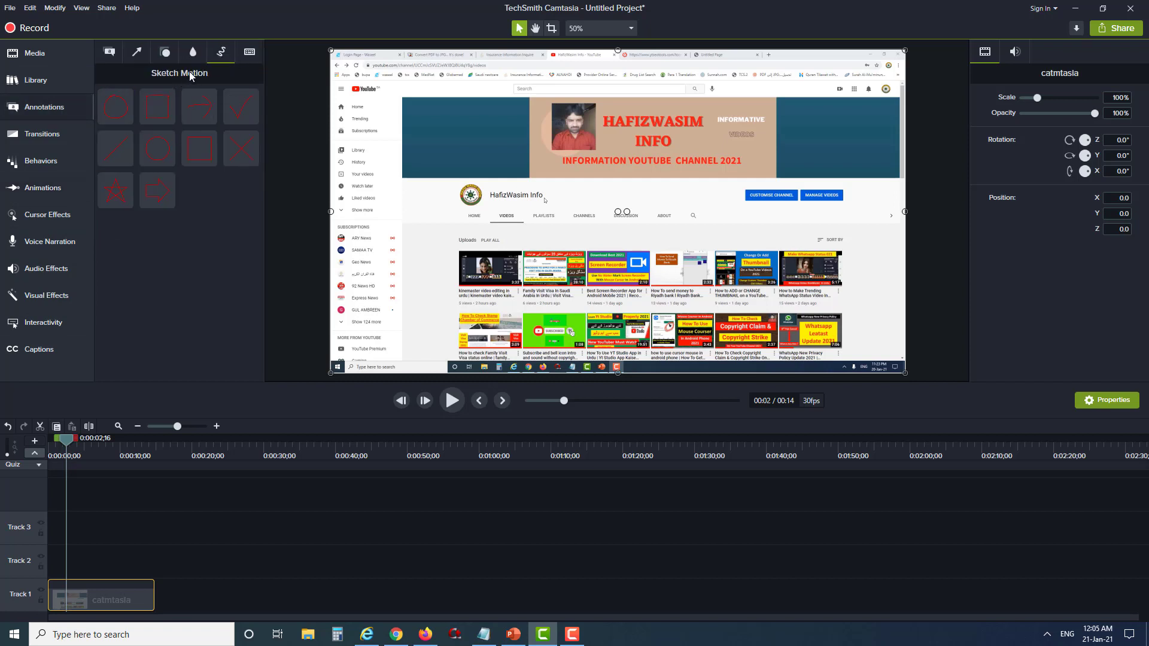
click(36, 189)
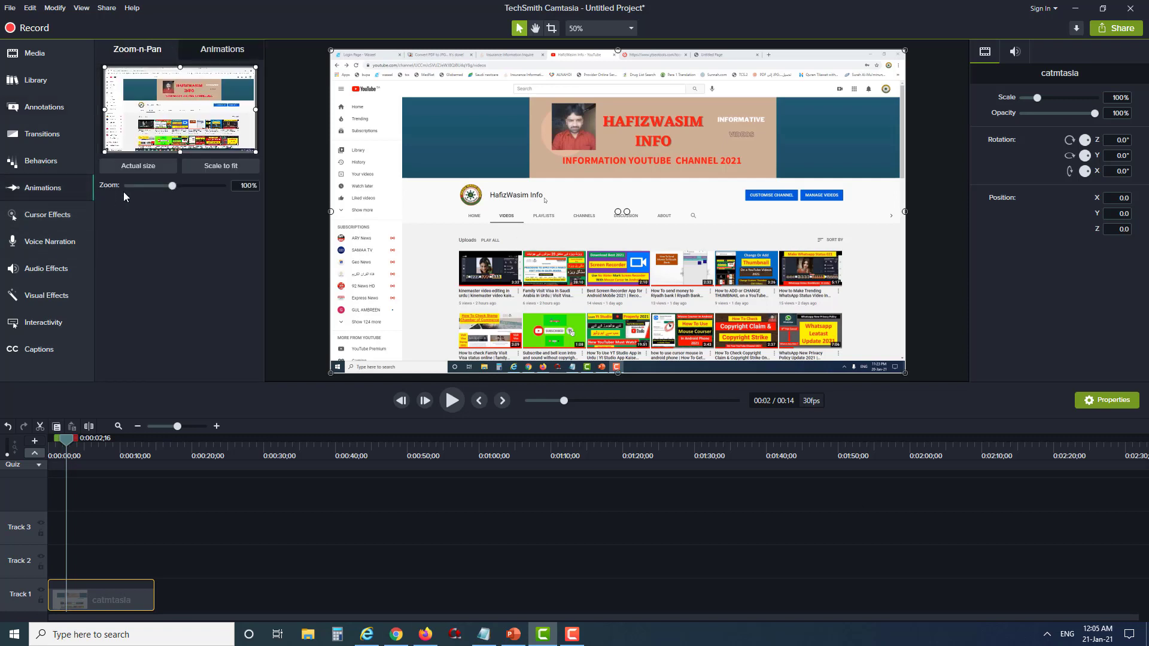
Apply a Zoom-n-Pan at the start of the catmtasia clip, zooming to 200% on the channel banner, and play it
drag(70, 446, 53, 446)
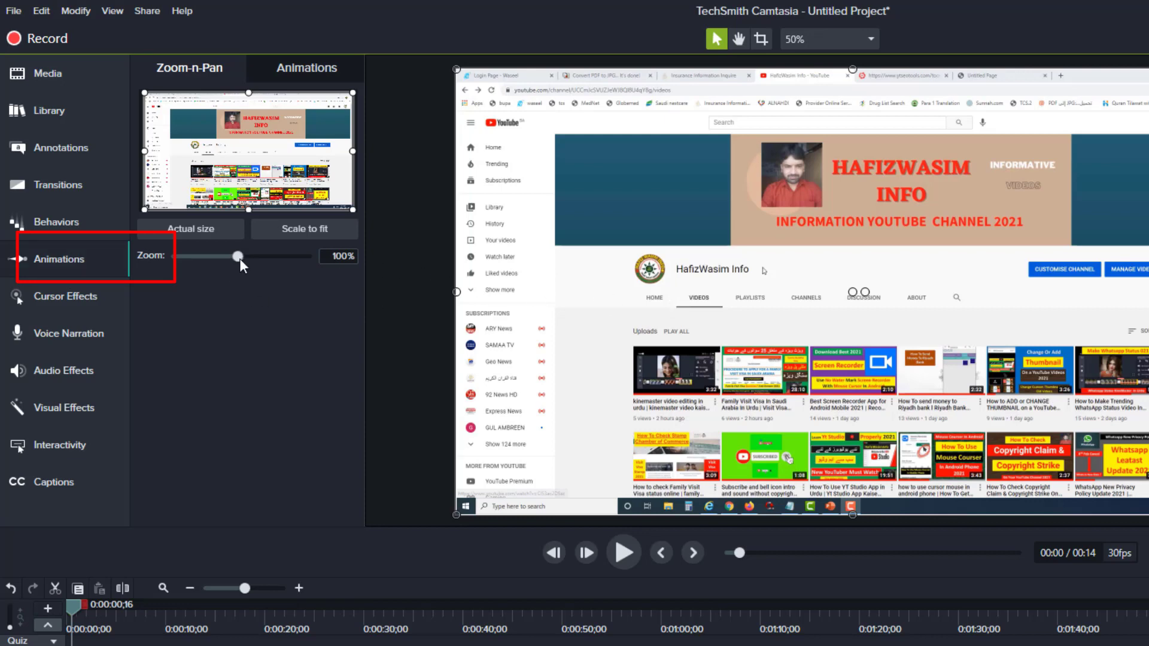
drag(239, 259, 239, 260)
drag(237, 256, 286, 260)
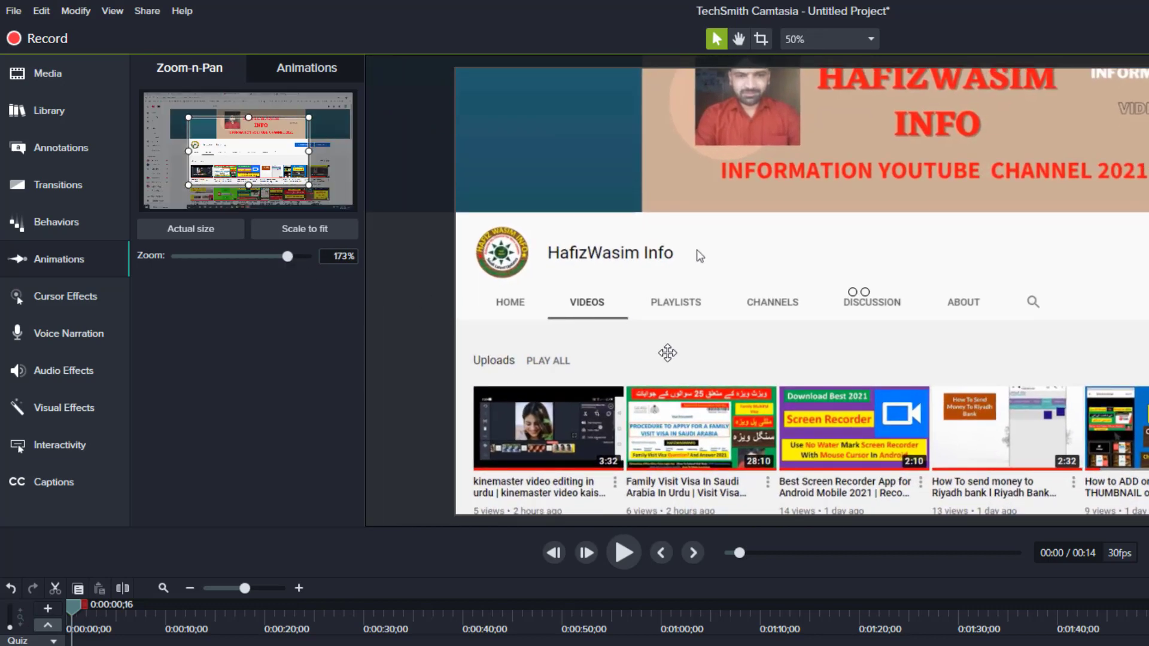
drag(667, 353, 805, 422)
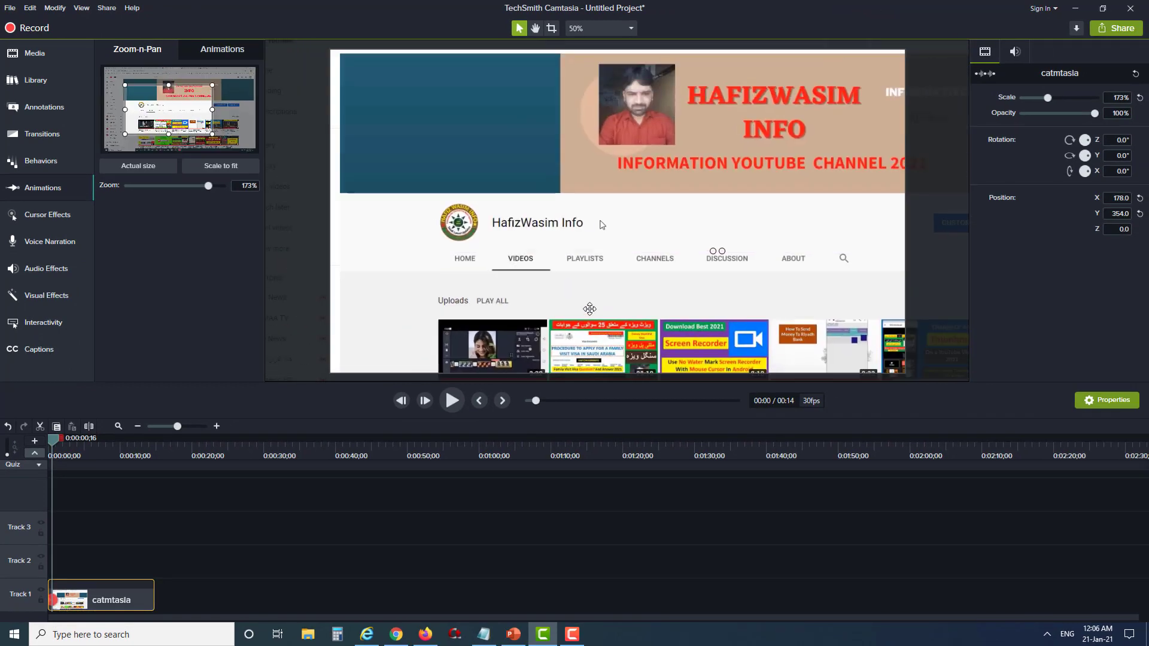
drag(590, 309, 590, 315)
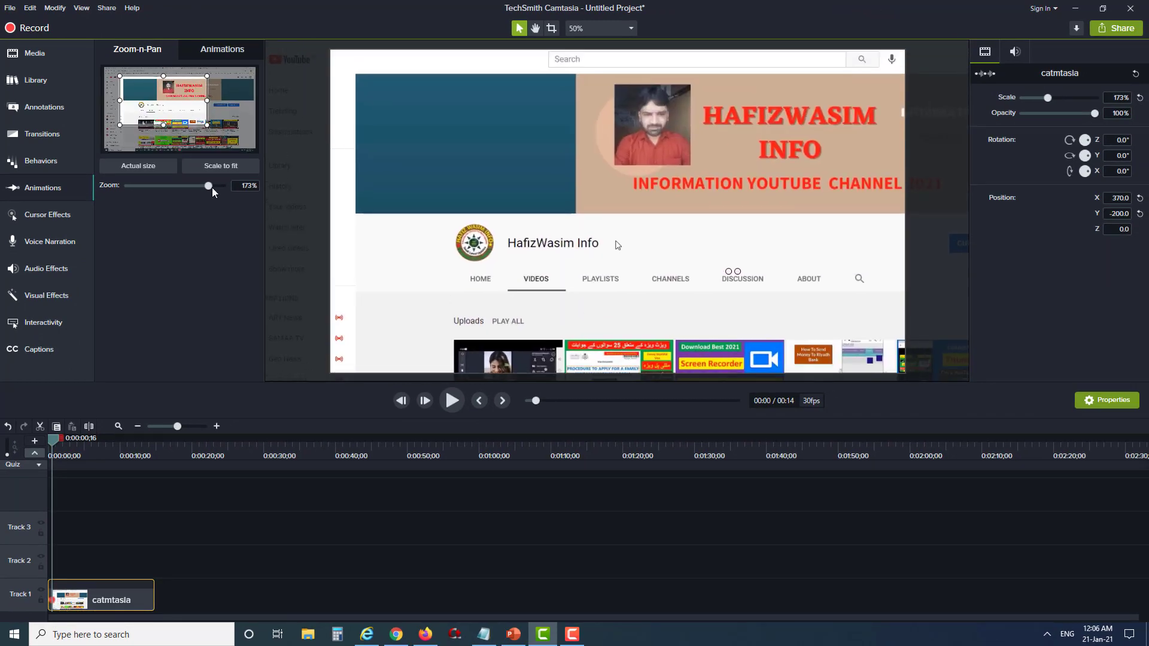
drag(211, 188, 230, 187)
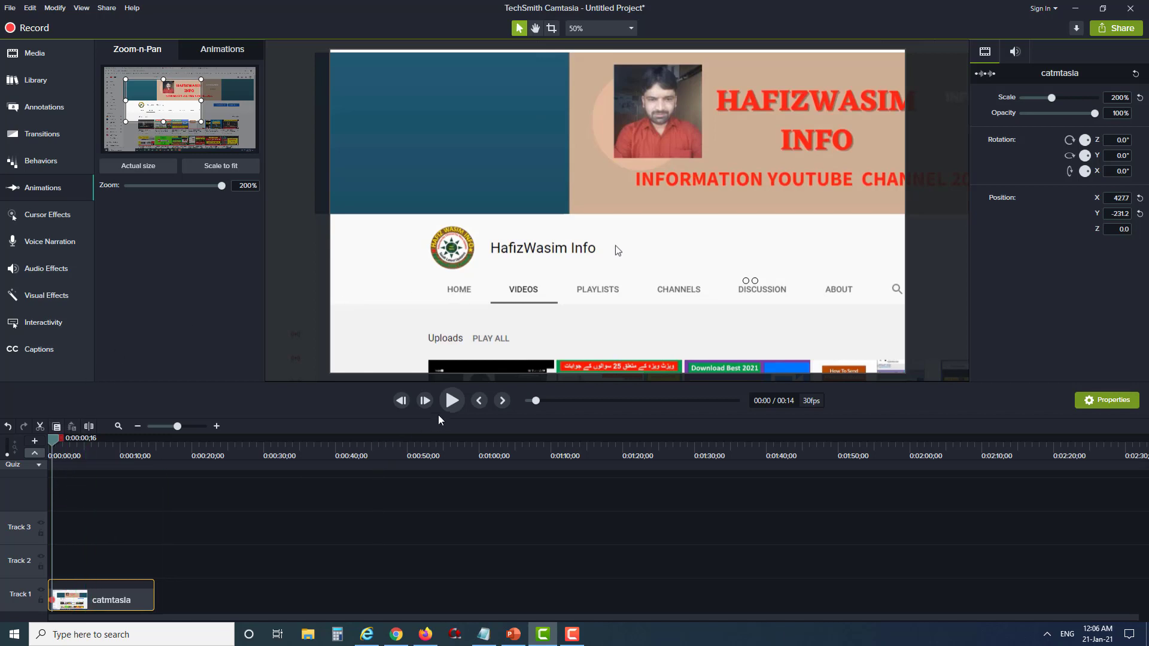
click(451, 402)
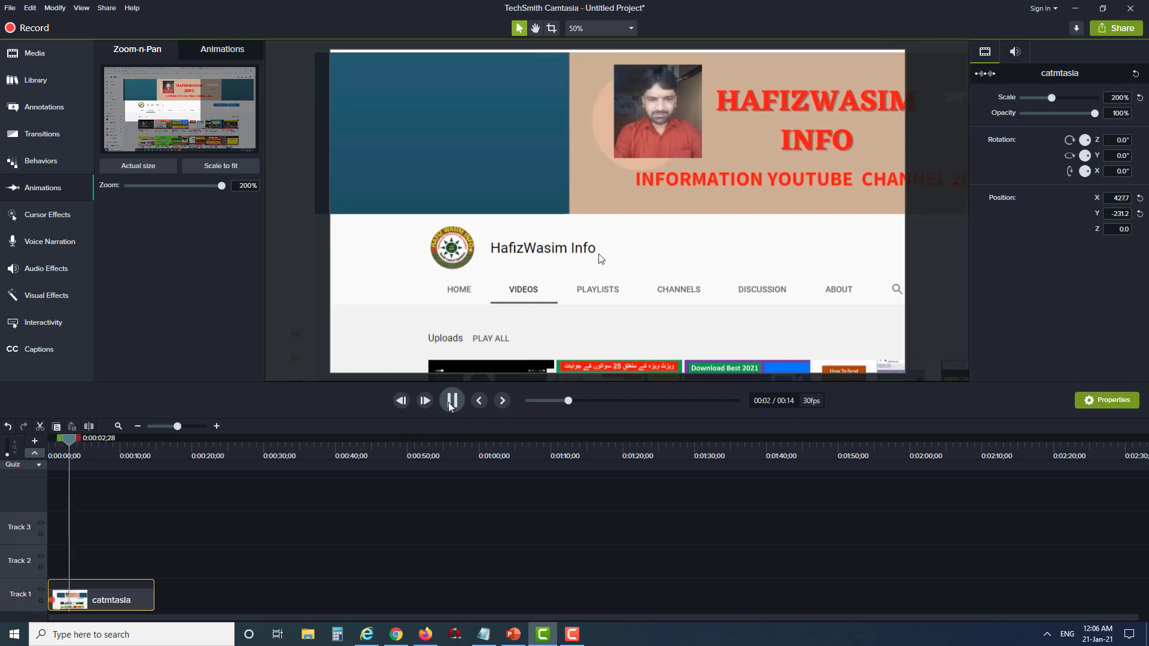
Play and pause the timeline to preview the zoom animation on the catmtasia clip
click(451, 401)
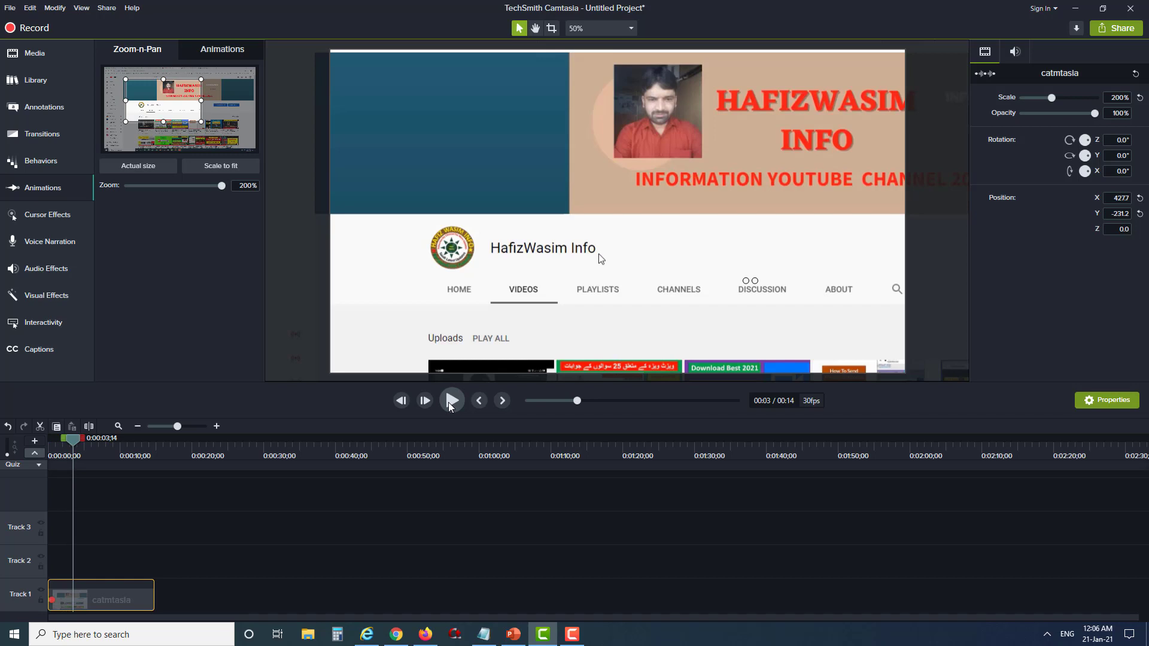
click(448, 402)
click(451, 402)
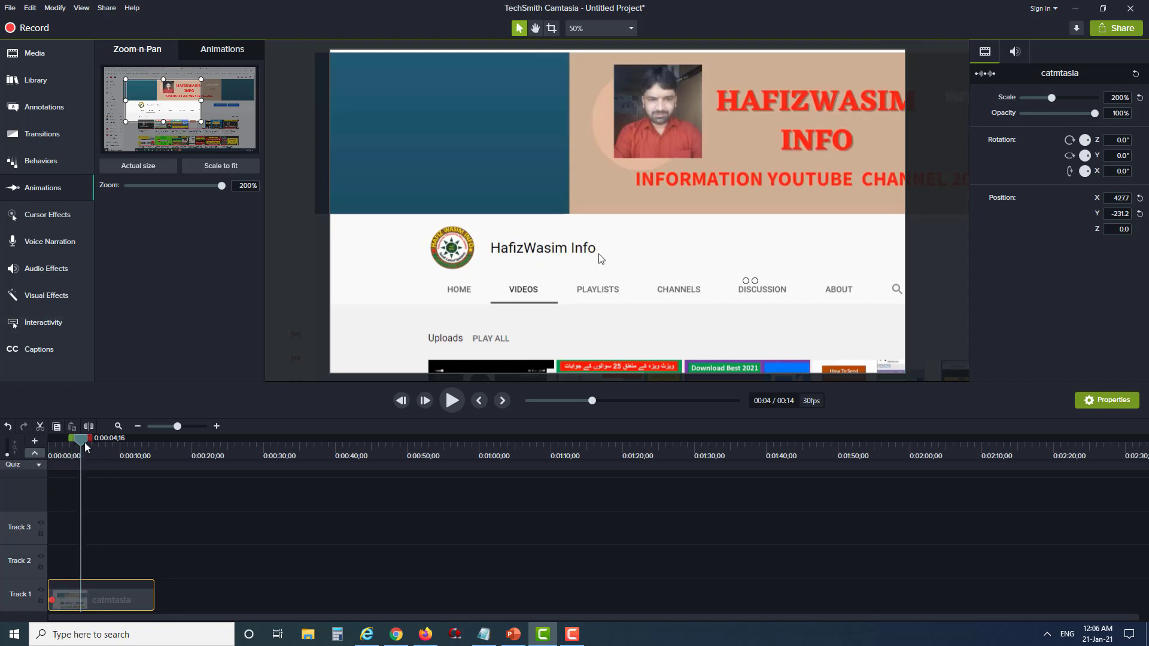
At about 3 seconds, add a Zoom-n-Pan back to 100% showing the whole recorded screen
mouse_move(84, 442)
mouse_down()
mouse_move(42, 442)
mouse_move(77, 451)
mouse_up()
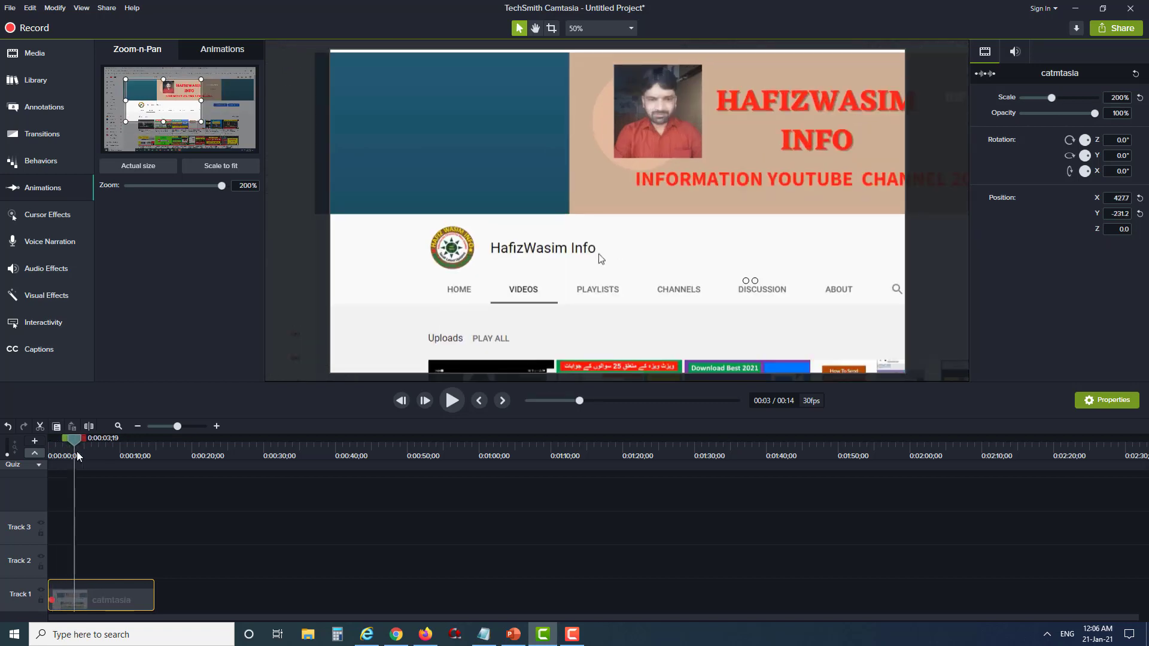
drag(188, 185, 171, 188)
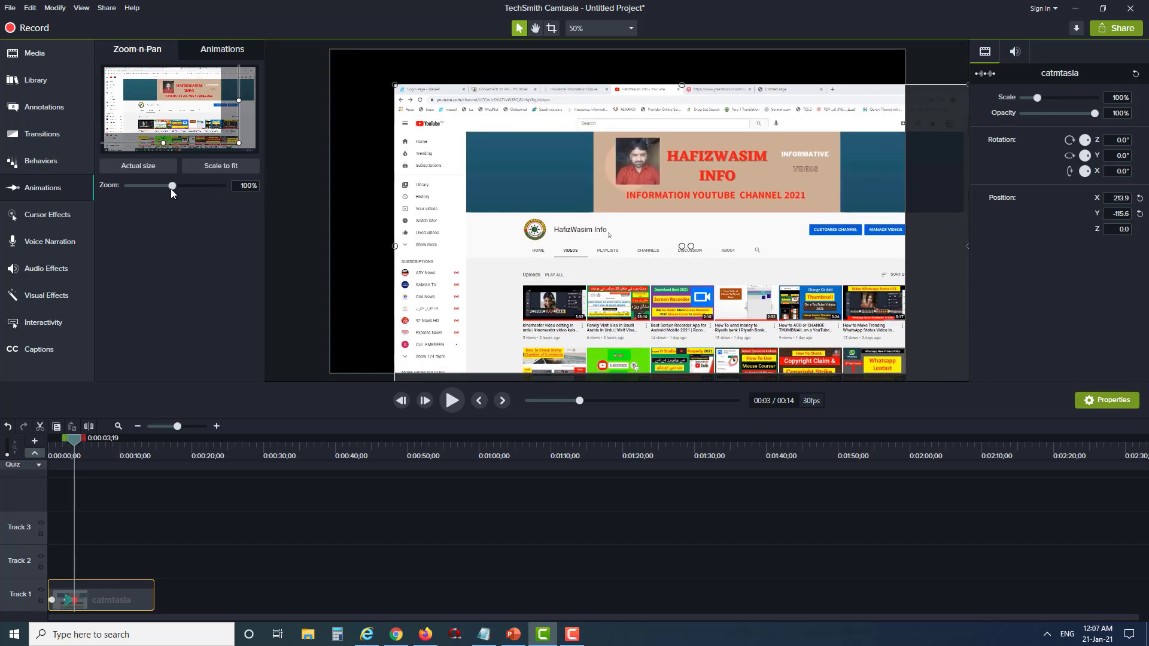
drag(473, 268, 411, 234)
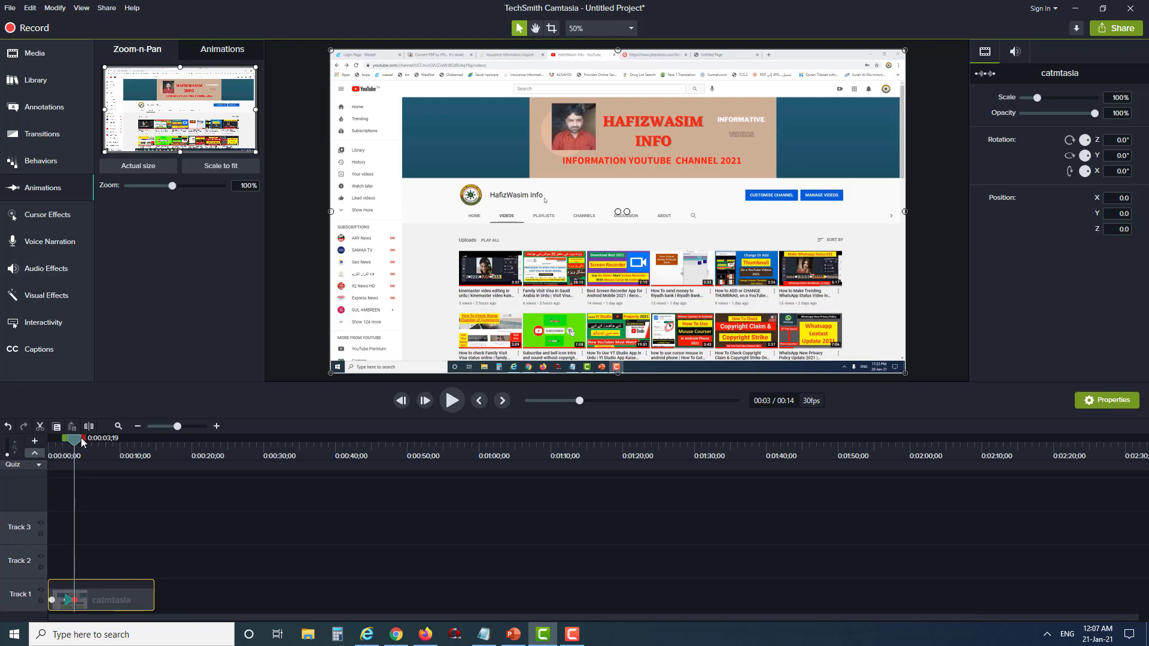
Rewind the playhead and play the clip to preview the zoom in and out
mouse_move(70, 438)
mouse_down()
mouse_move(48, 442)
mouse_move(61, 446)
mouse_up()
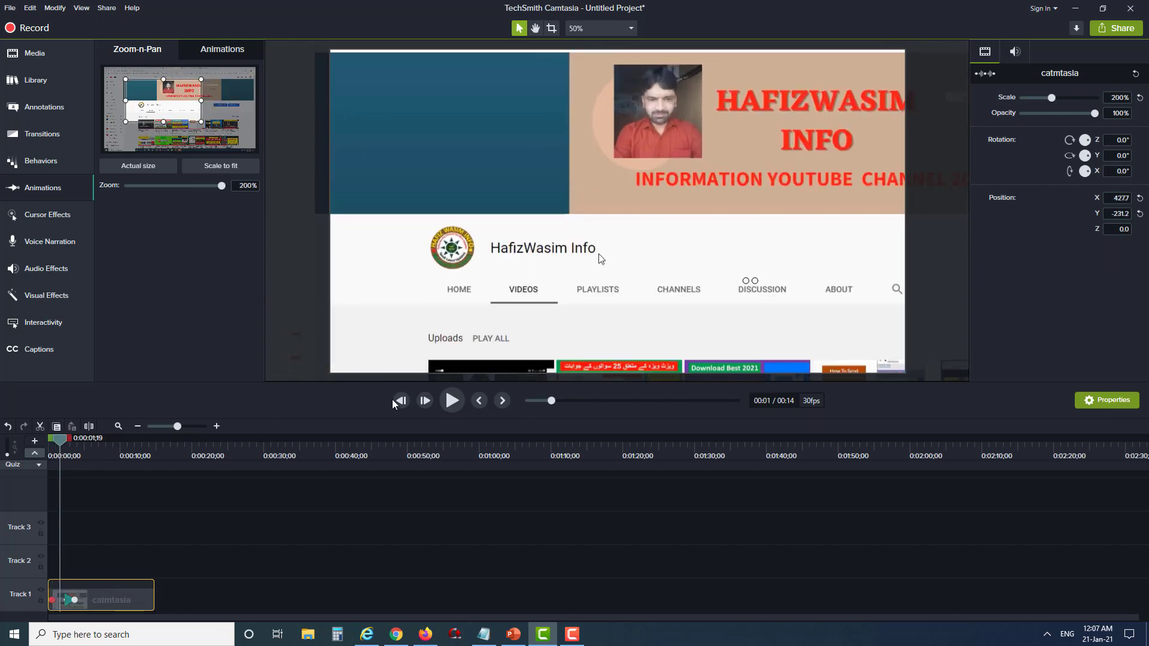
click(456, 403)
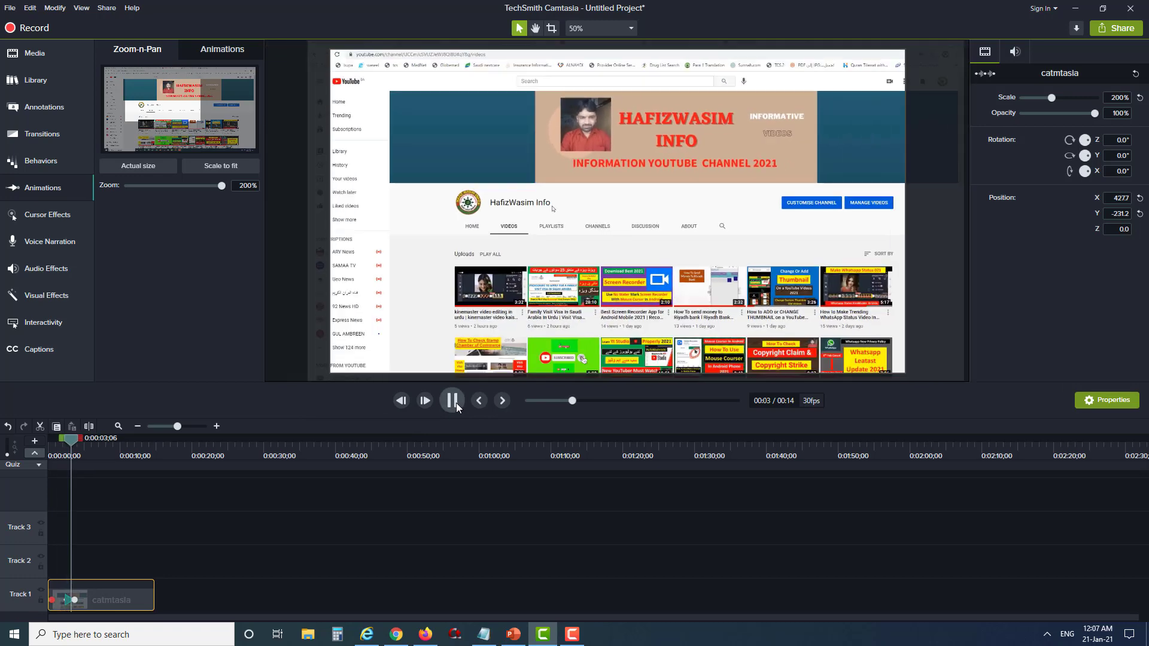
click(456, 403)
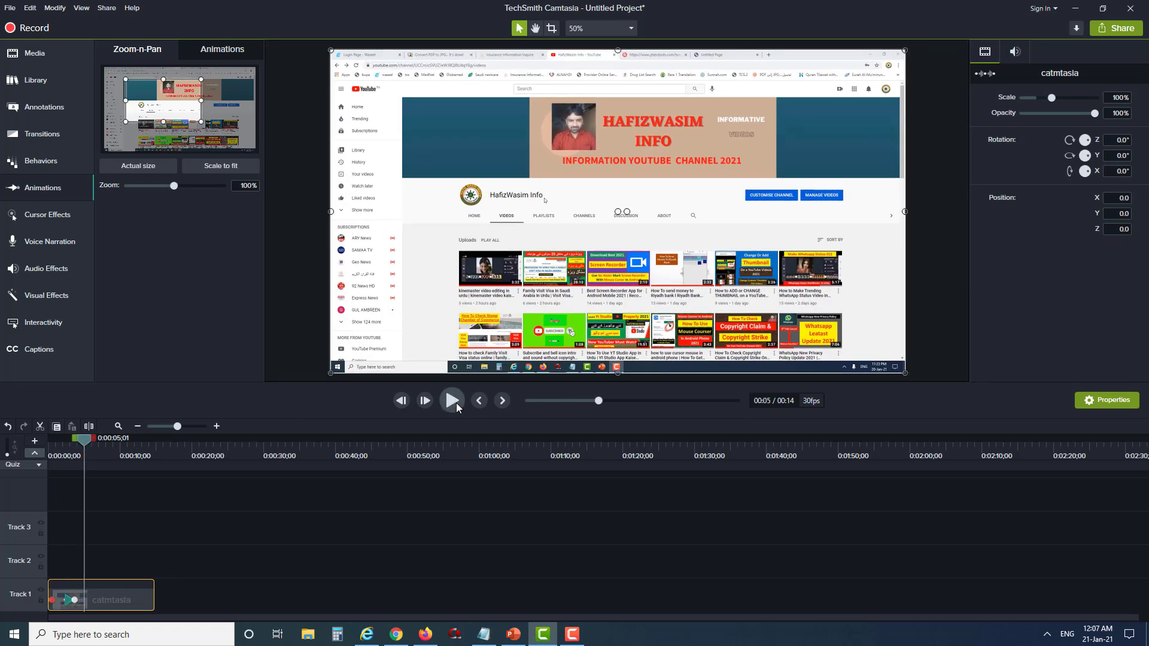
click(456, 403)
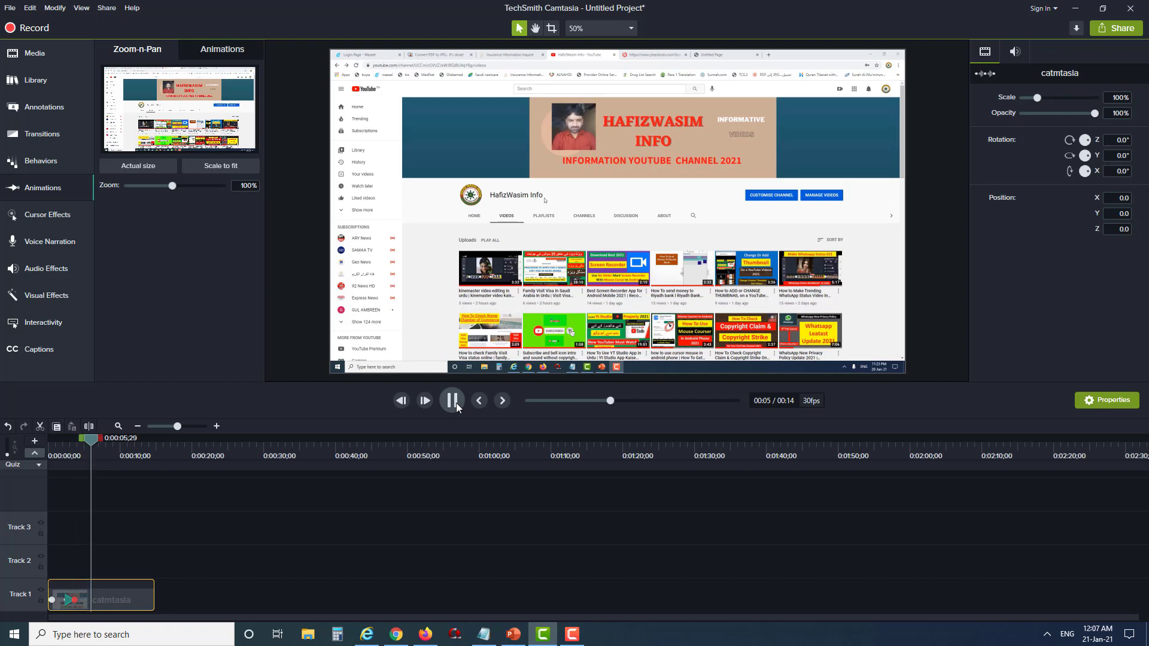
click(456, 403)
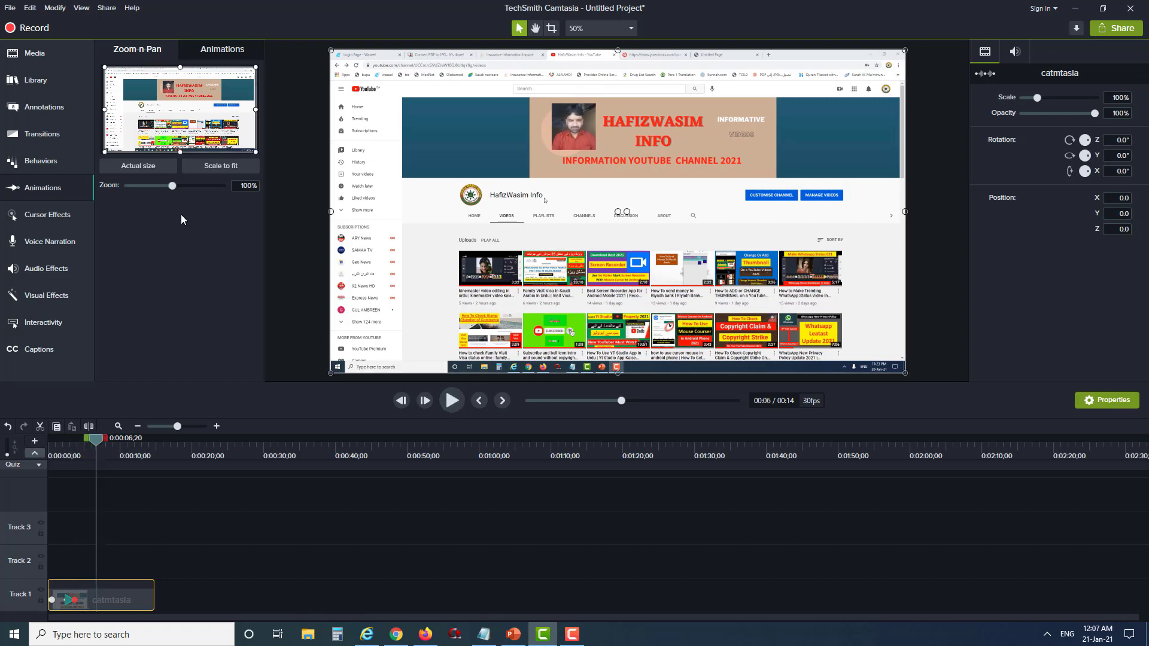
At about 6 seconds, zoom to 187% and pan onto the Customise Channel and Manage Videos buttons
click(197, 188)
drag(197, 186, 204, 187)
drag(795, 220, 772, 282)
drag(203, 185, 215, 186)
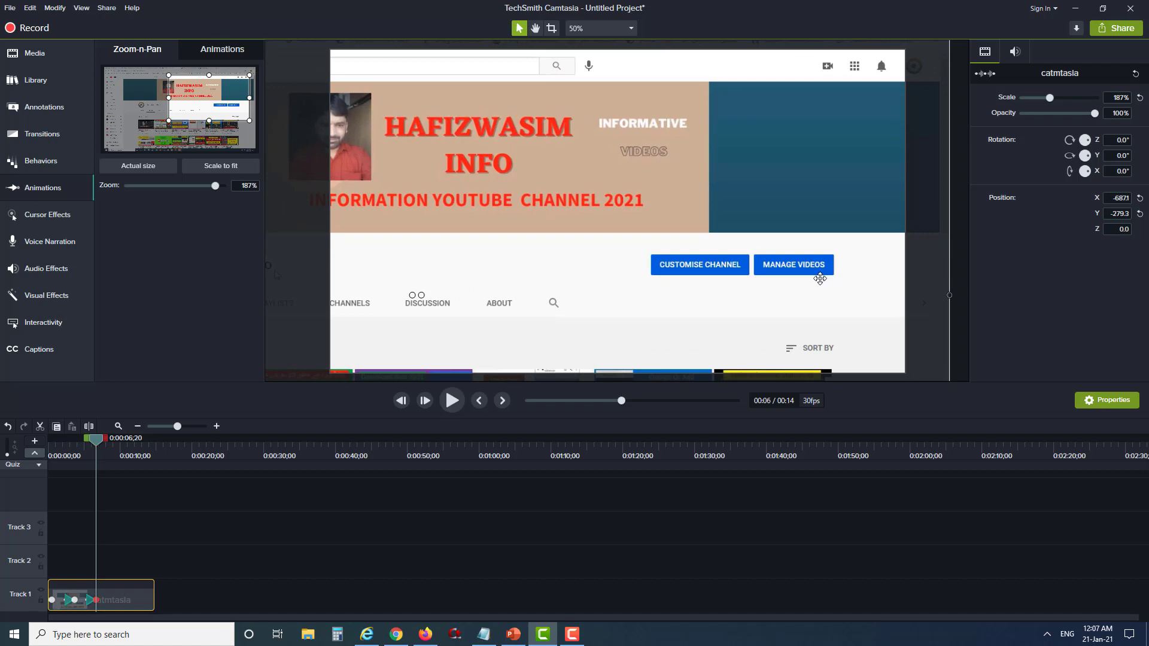
drag(815, 277, 794, 281)
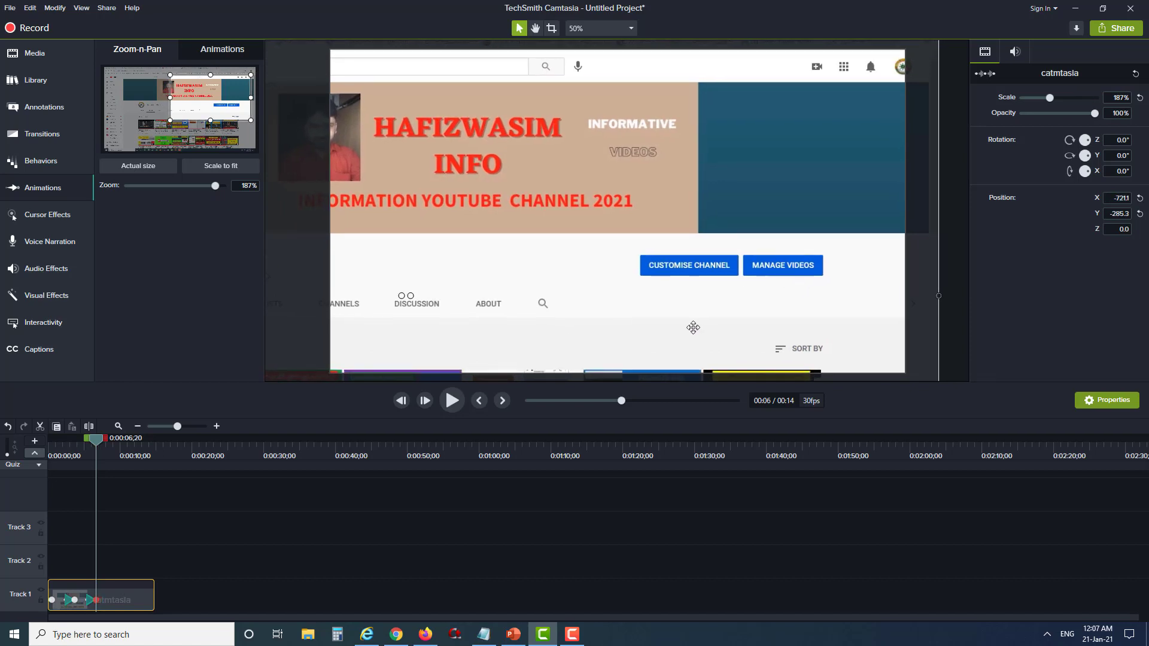
drag(695, 346, 664, 328)
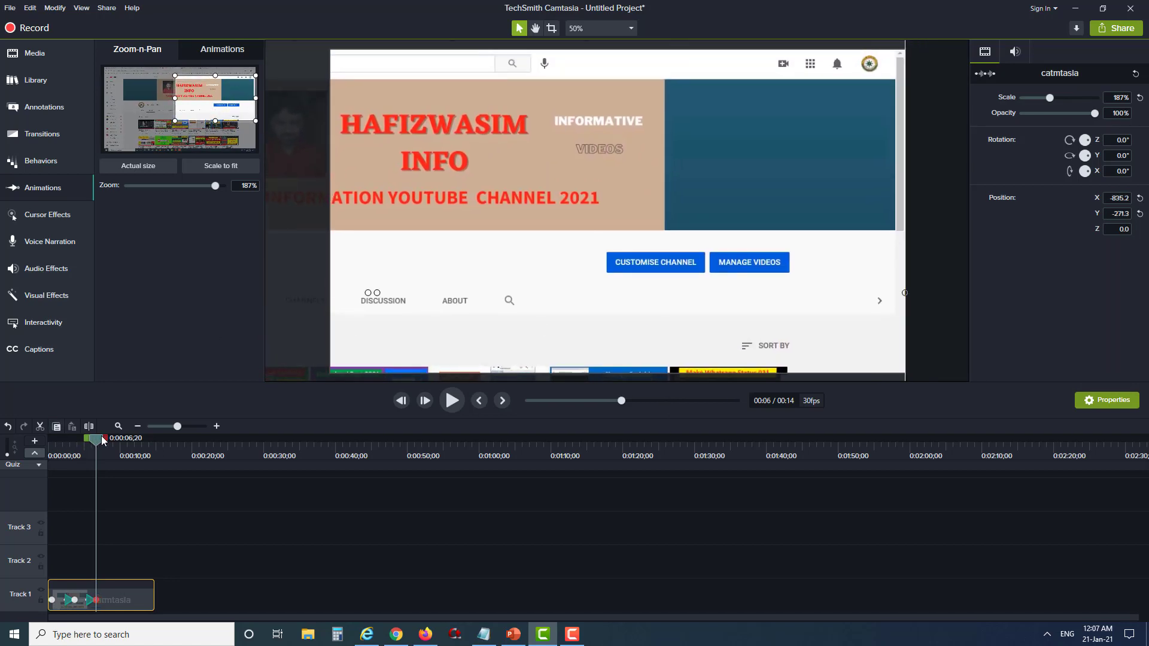
At about 11 seconds, zoom back out to 100% and center the full recorded screen
drag(102, 443, 135, 458)
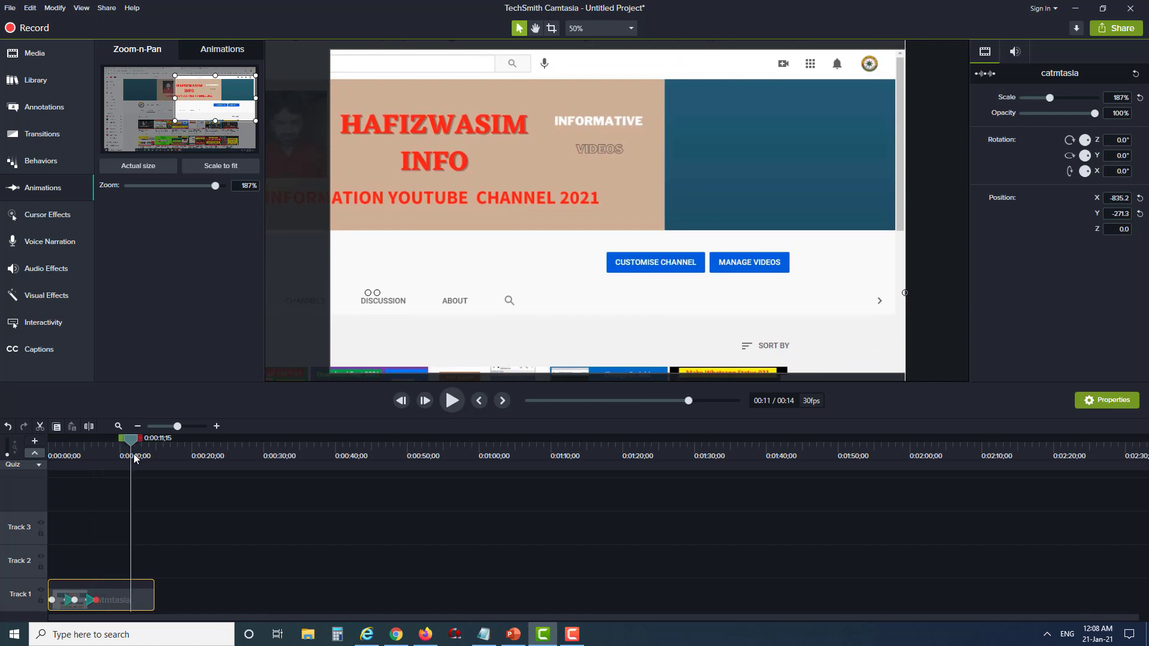
click(184, 185)
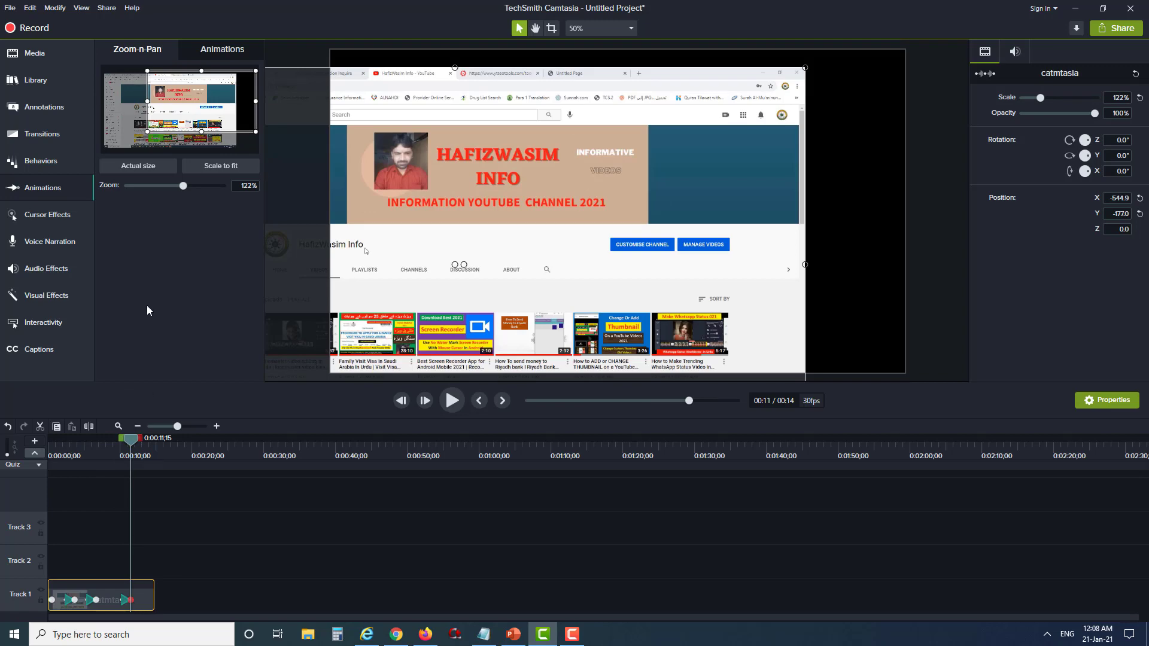
click(178, 186)
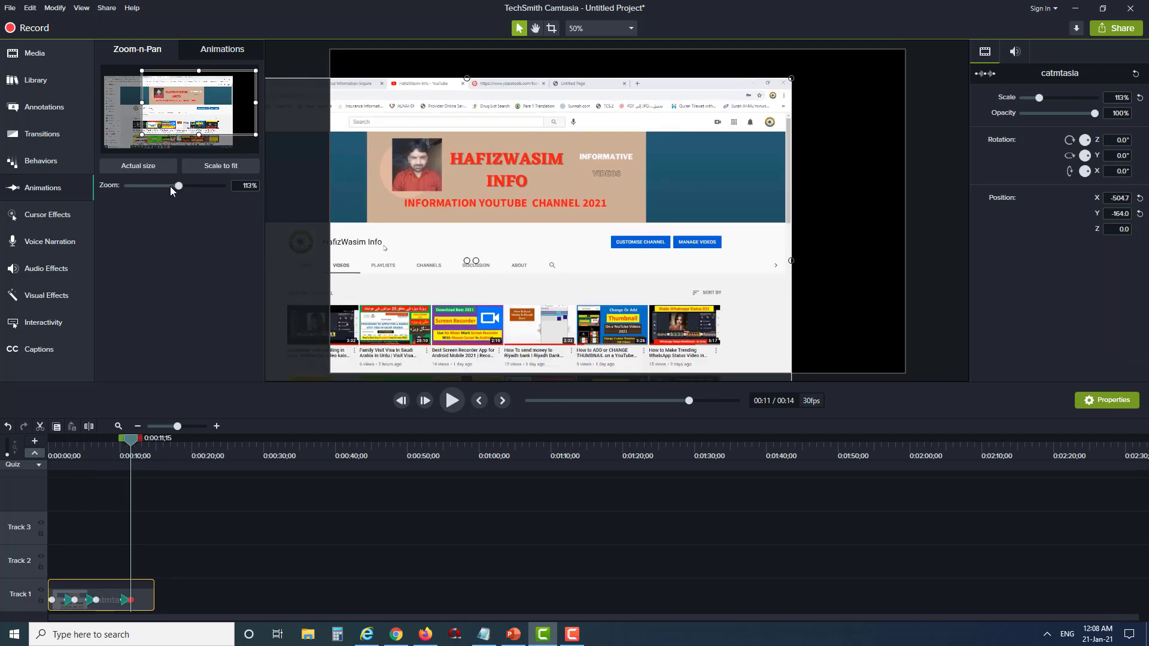
click(174, 185)
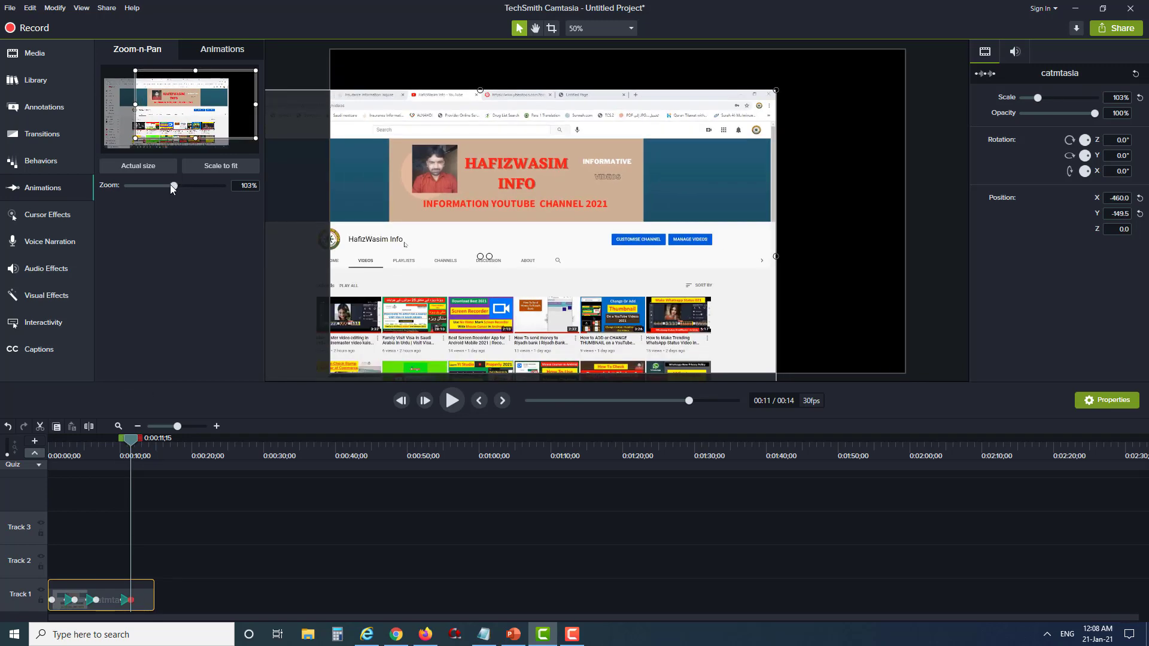
click(170, 185)
click(172, 185)
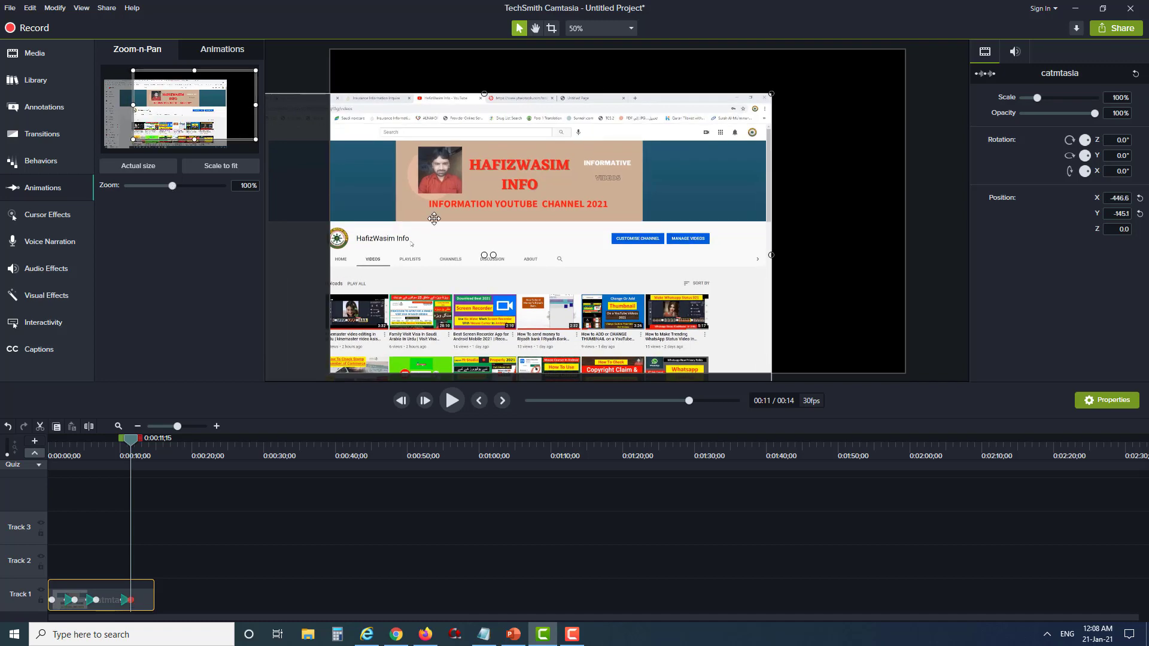
drag(489, 220, 582, 184)
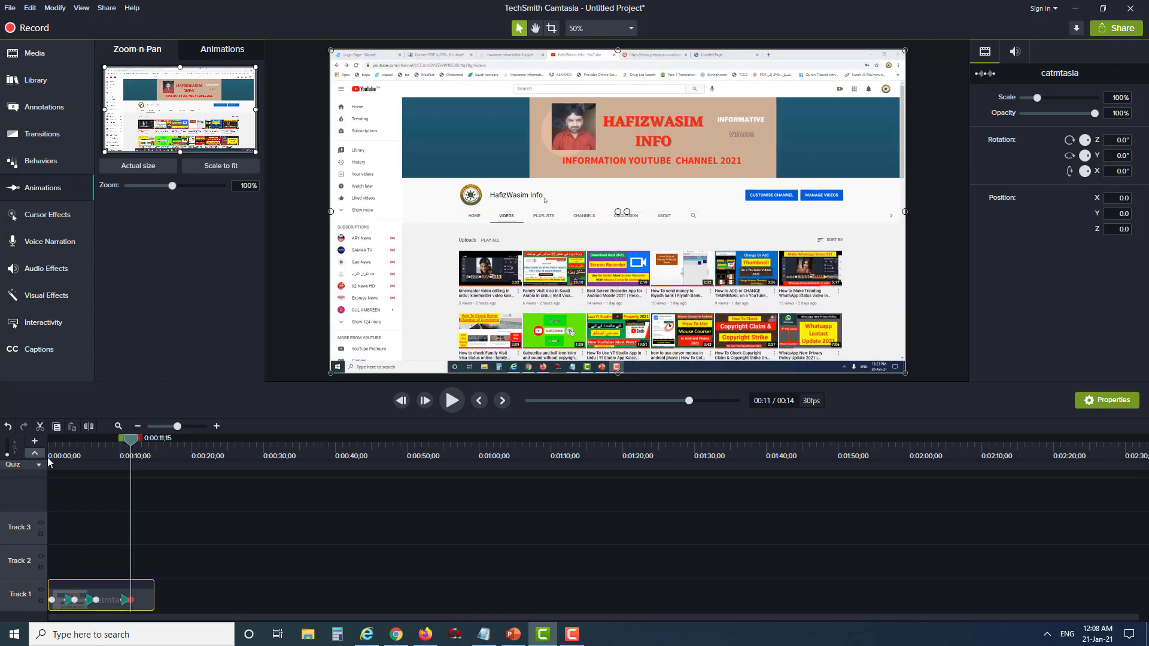
Rewind and play the catmtasia clip to preview all the Zoom-n-Pan animations
drag(130, 446, 61, 457)
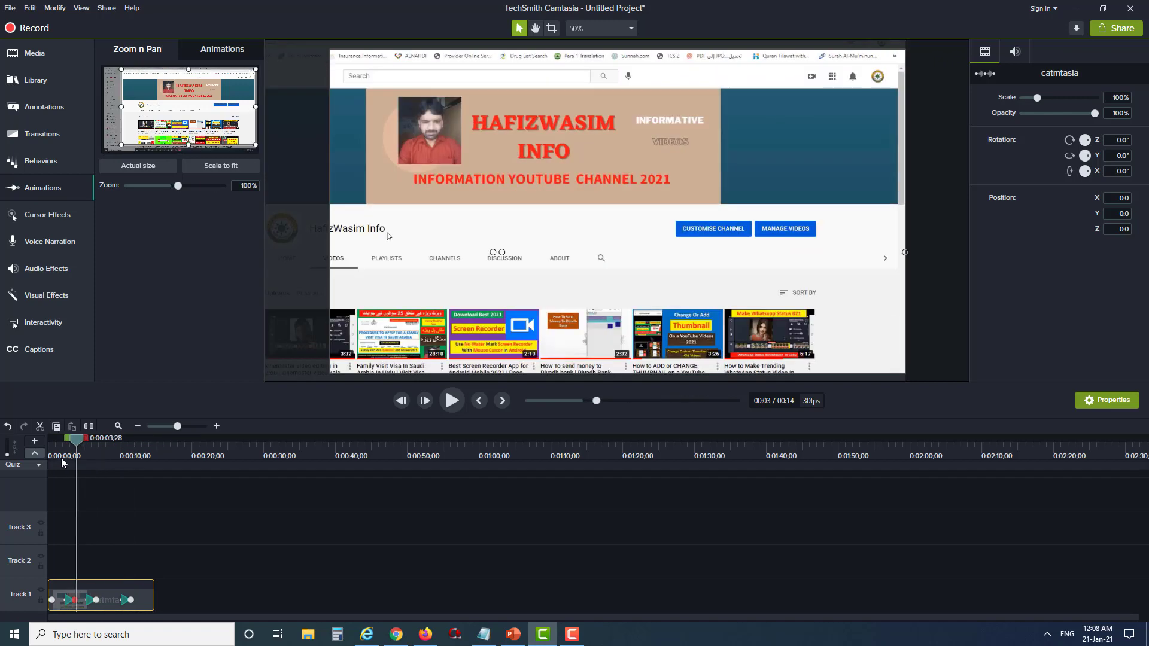
click(453, 404)
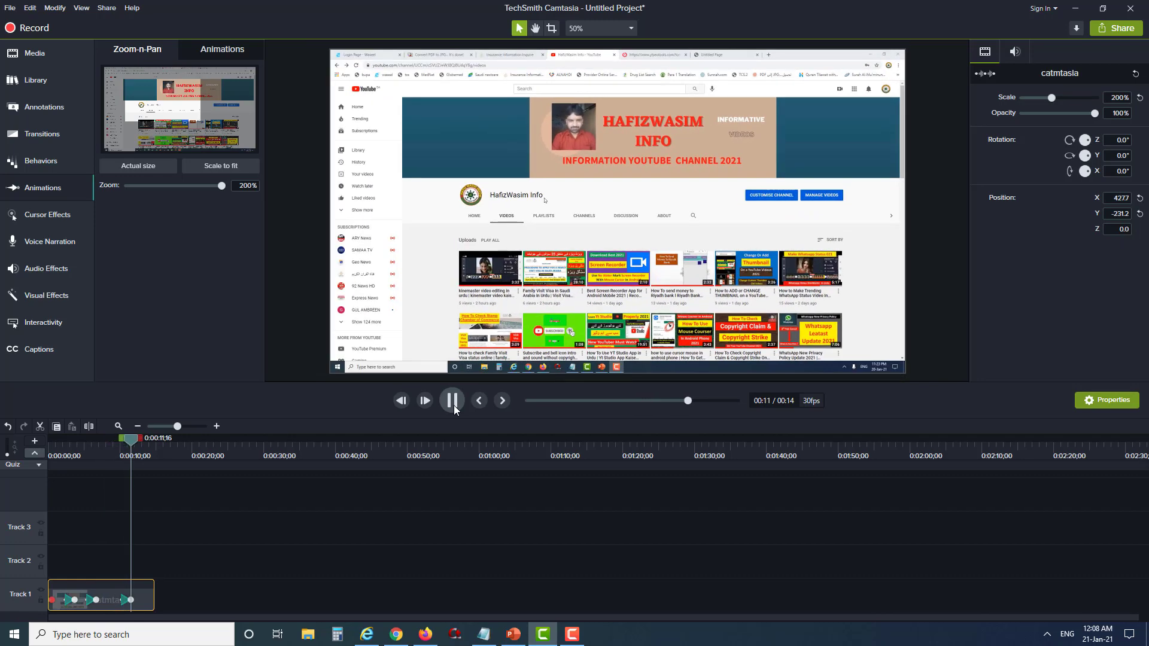
click(440, 402)
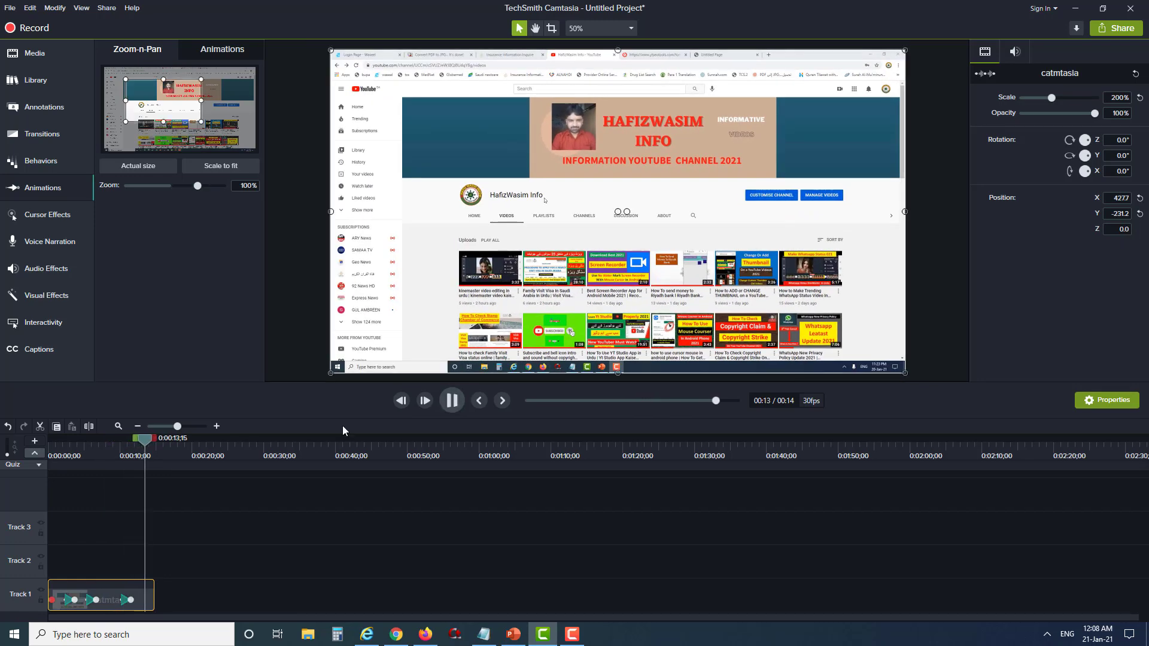
Delete three of the animation arrows on the catmtasia clip one by one
mouse_move(58, 444)
mouse_down()
mouse_move(35, 450)
mouse_move(56, 442)
mouse_up()
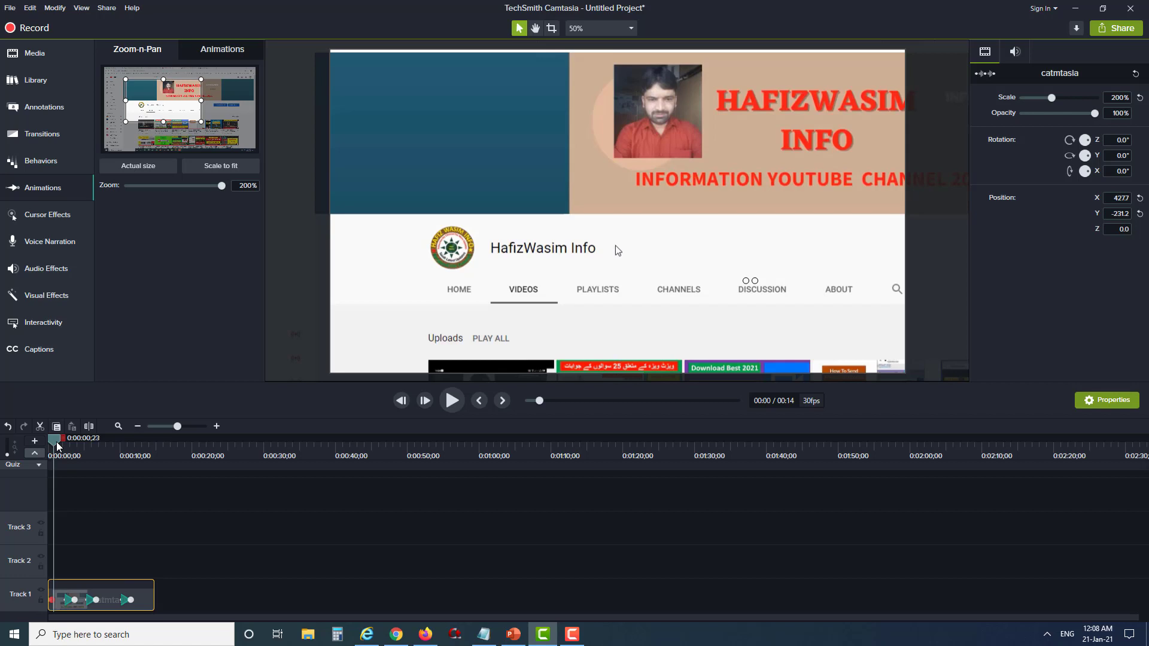
right_click(91, 599)
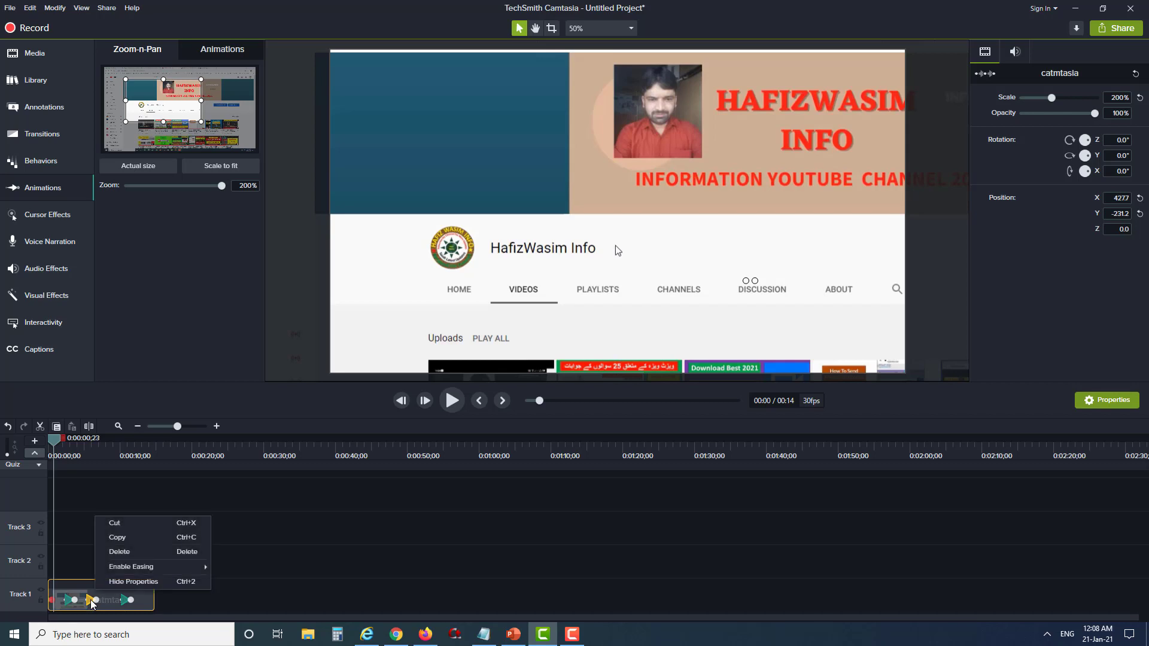
click(118, 552)
click(122, 599)
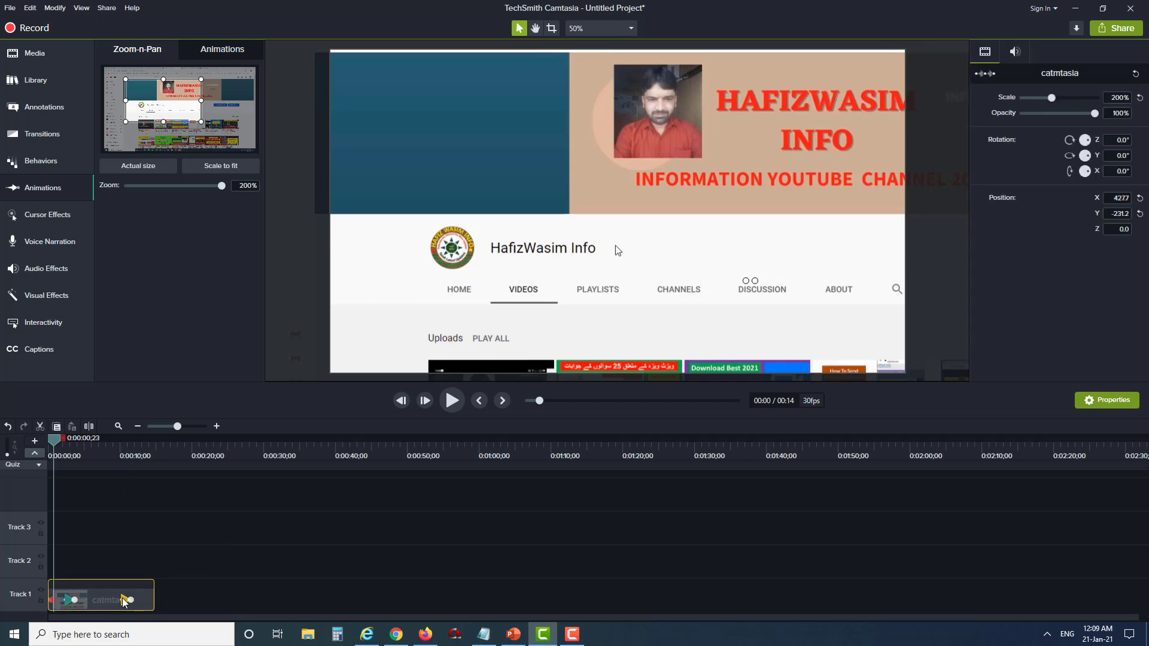
key(Delete)
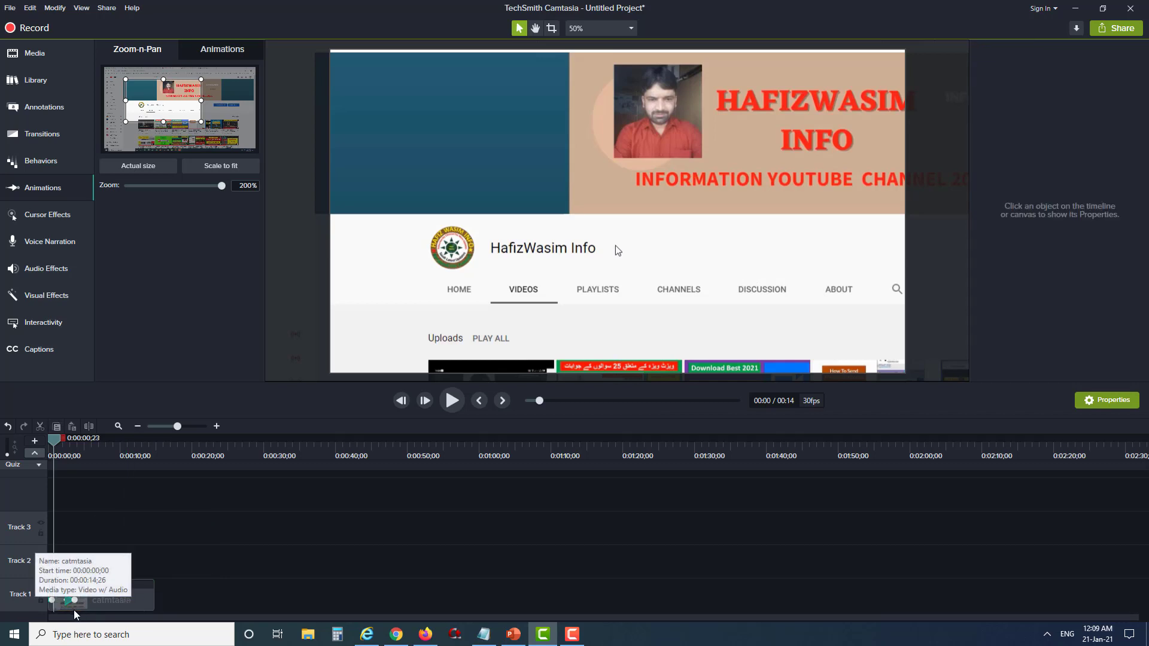
click(70, 601)
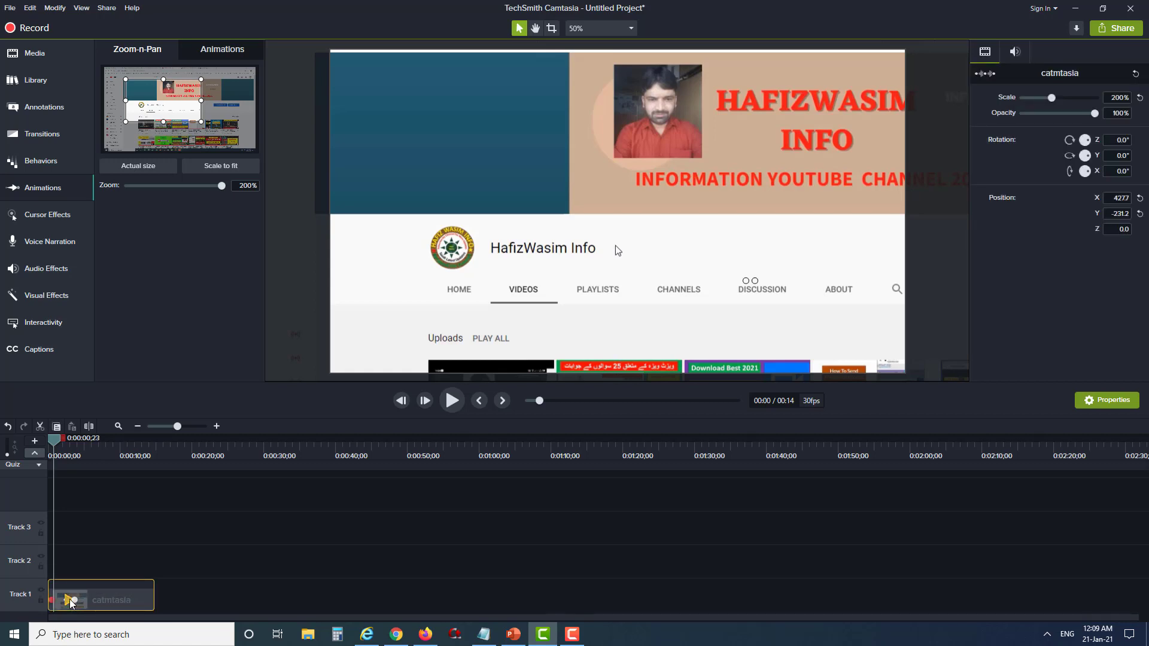
key(Delete)
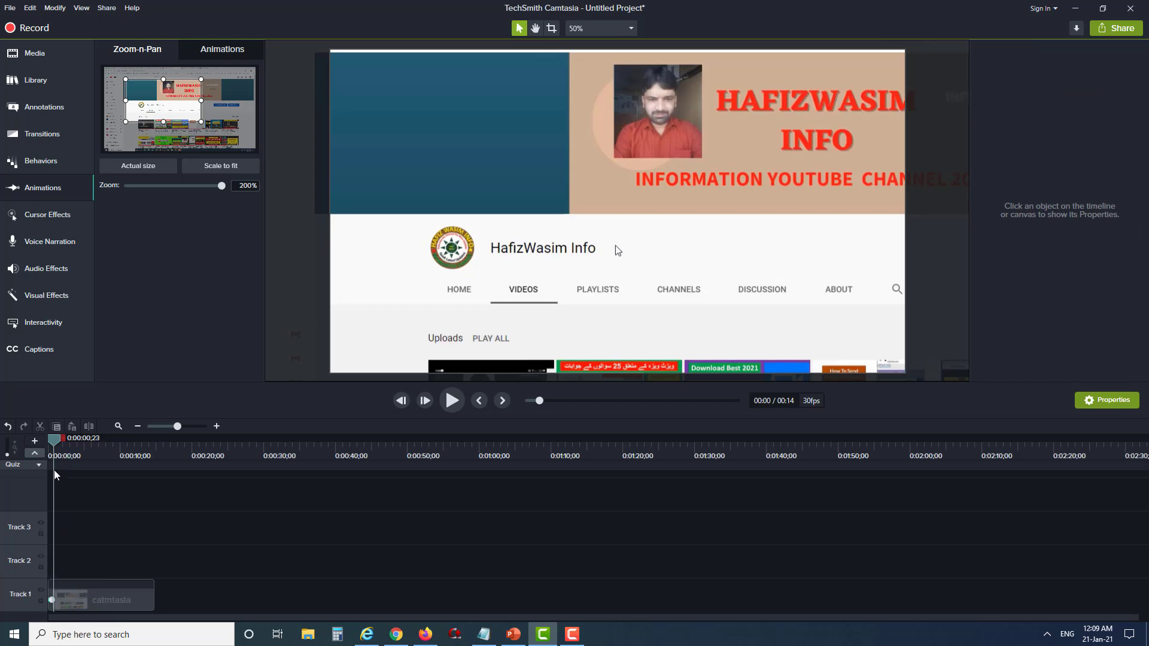
Remove all animations from the catmtasia clip
drag(55, 439, 45, 439)
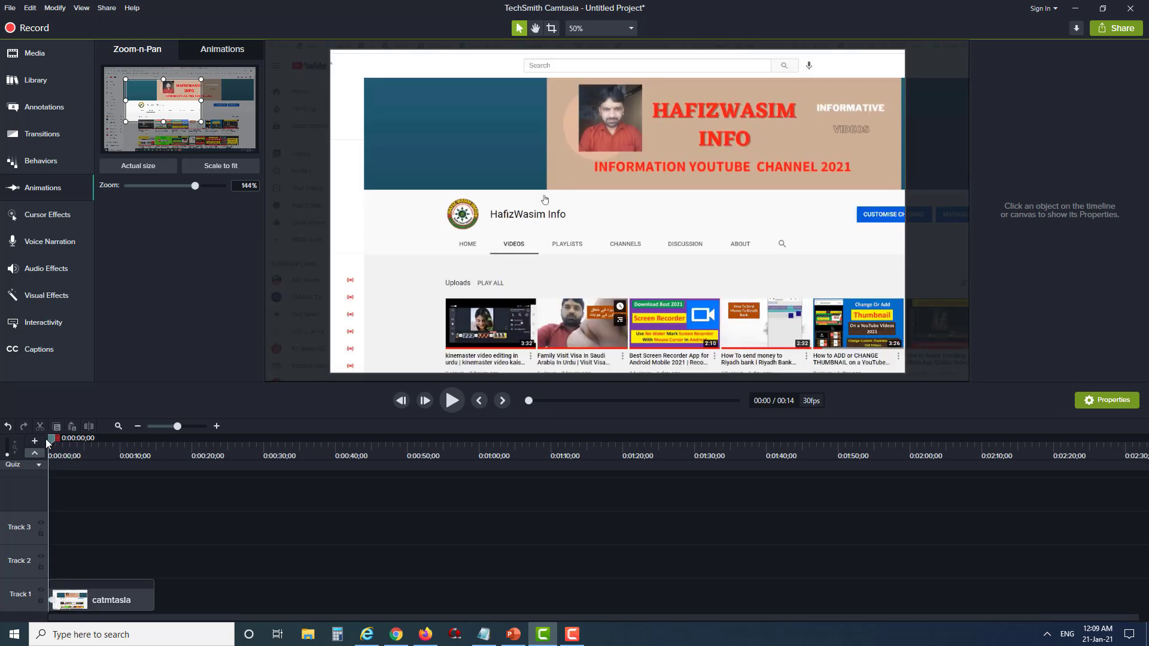
click(52, 600)
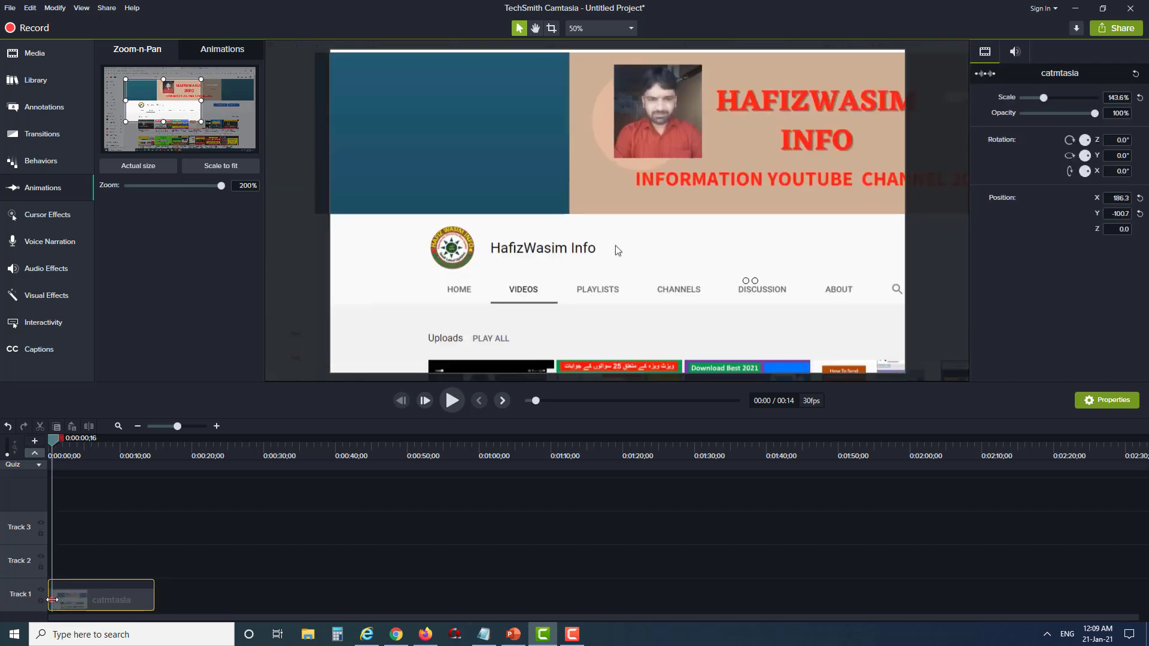
right_click(104, 596)
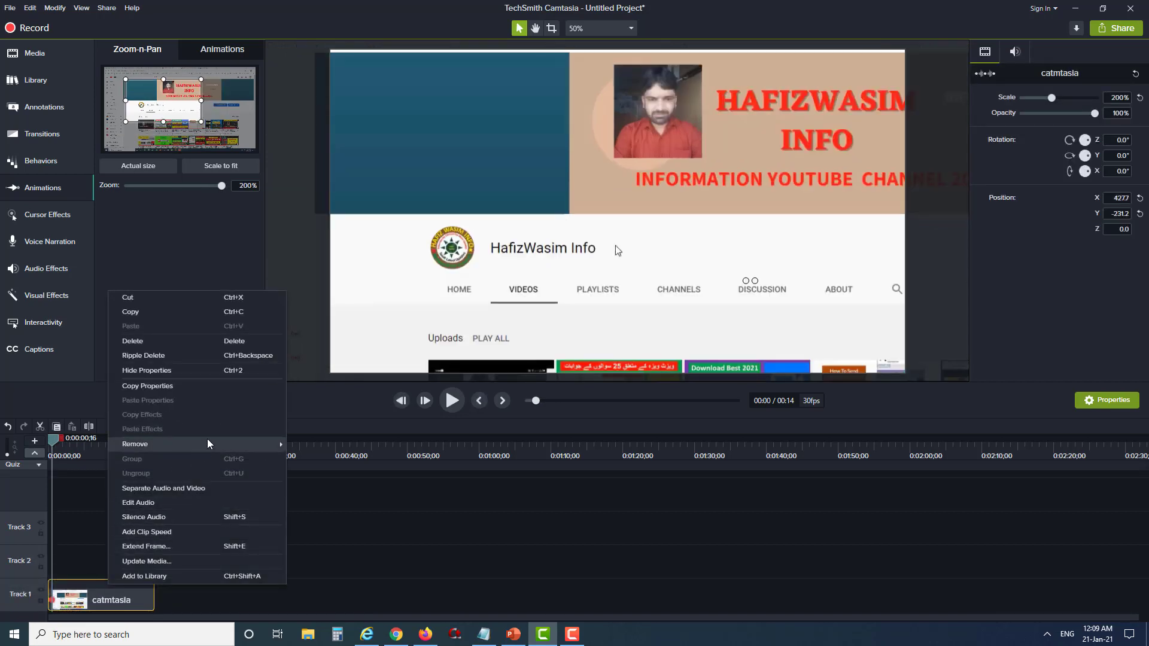
mouse_move(209, 443)
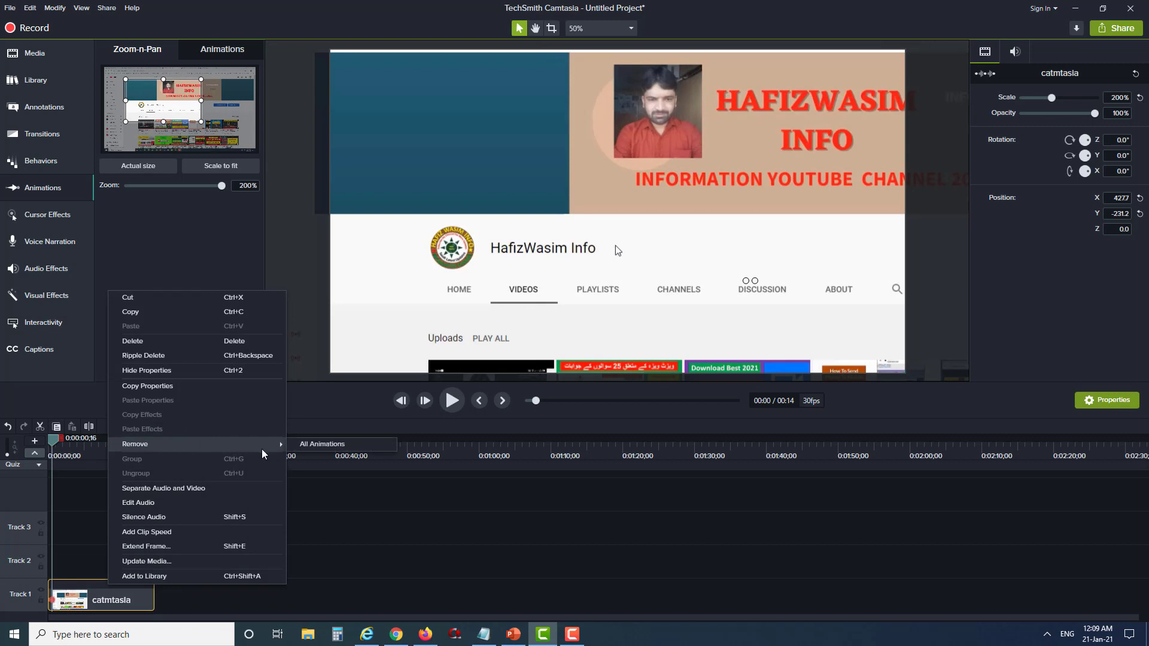
click(331, 447)
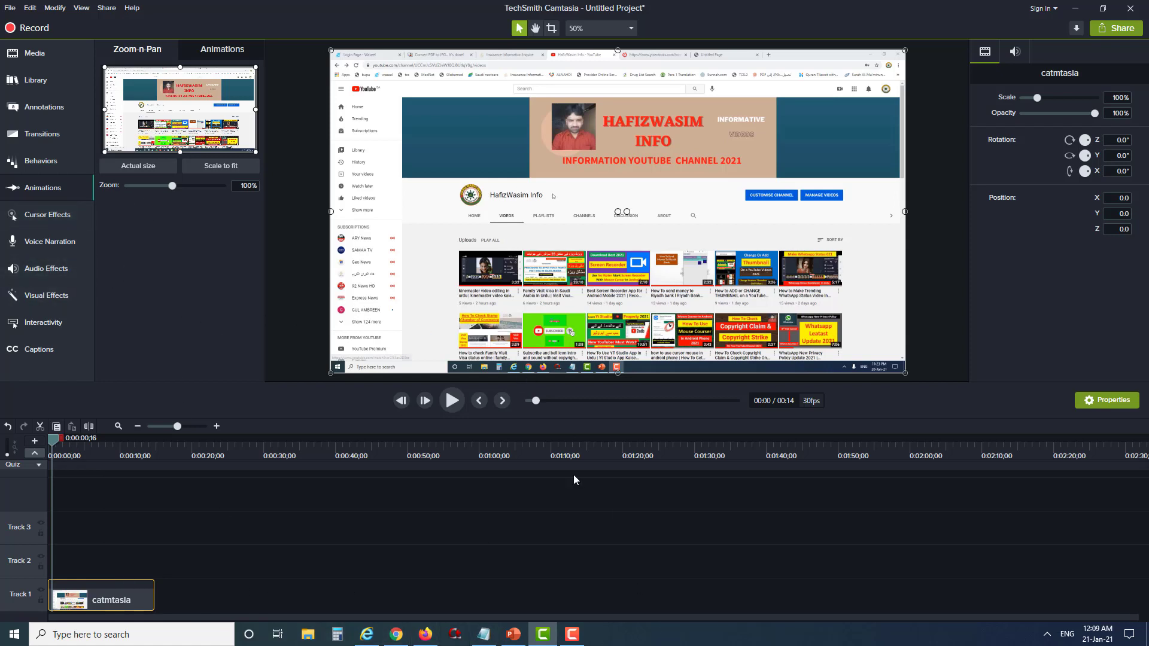
click(1046, 634)
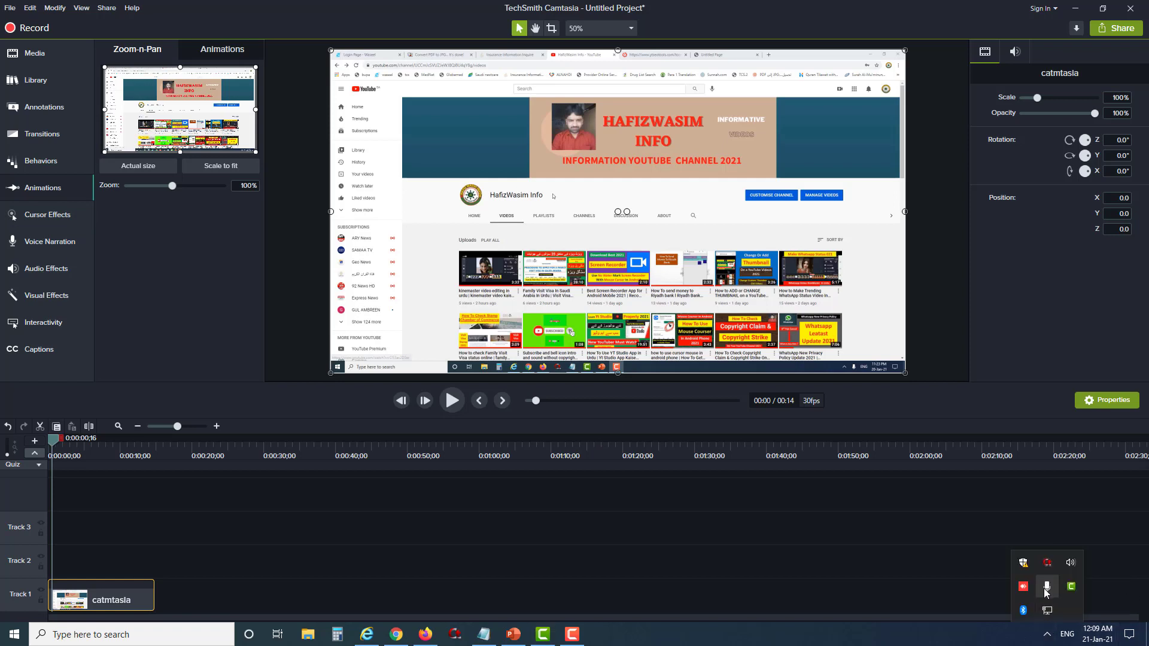
click(572, 635)
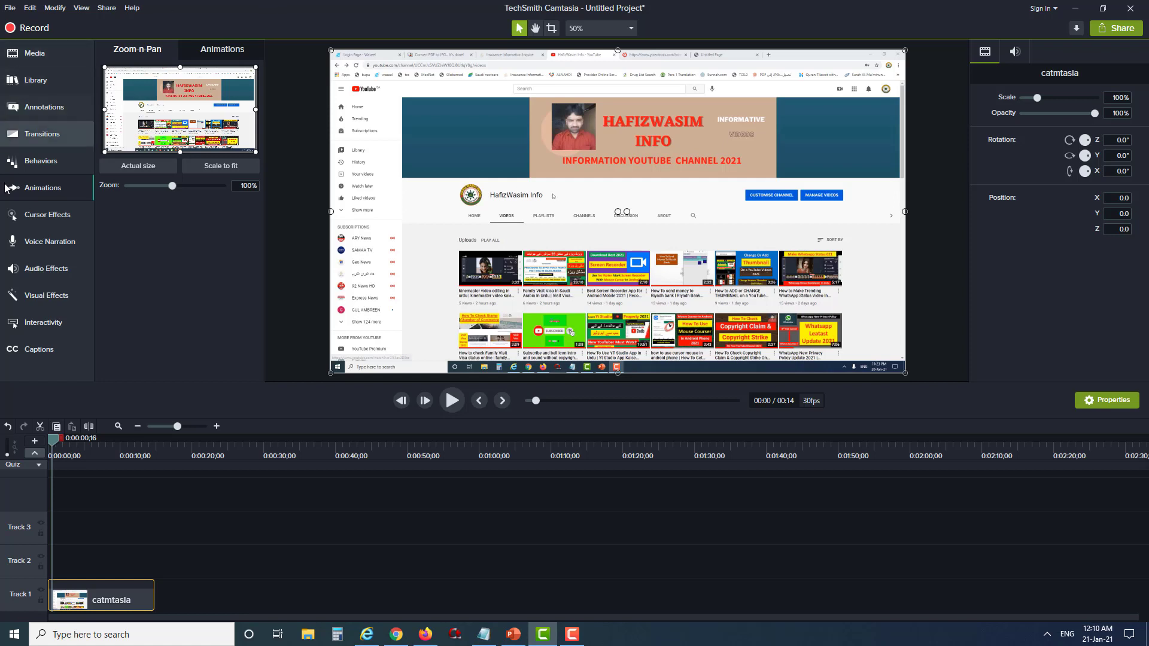
Open Cursor Effects and look through its cursor, left-click and right-click effect tabs
click(49, 214)
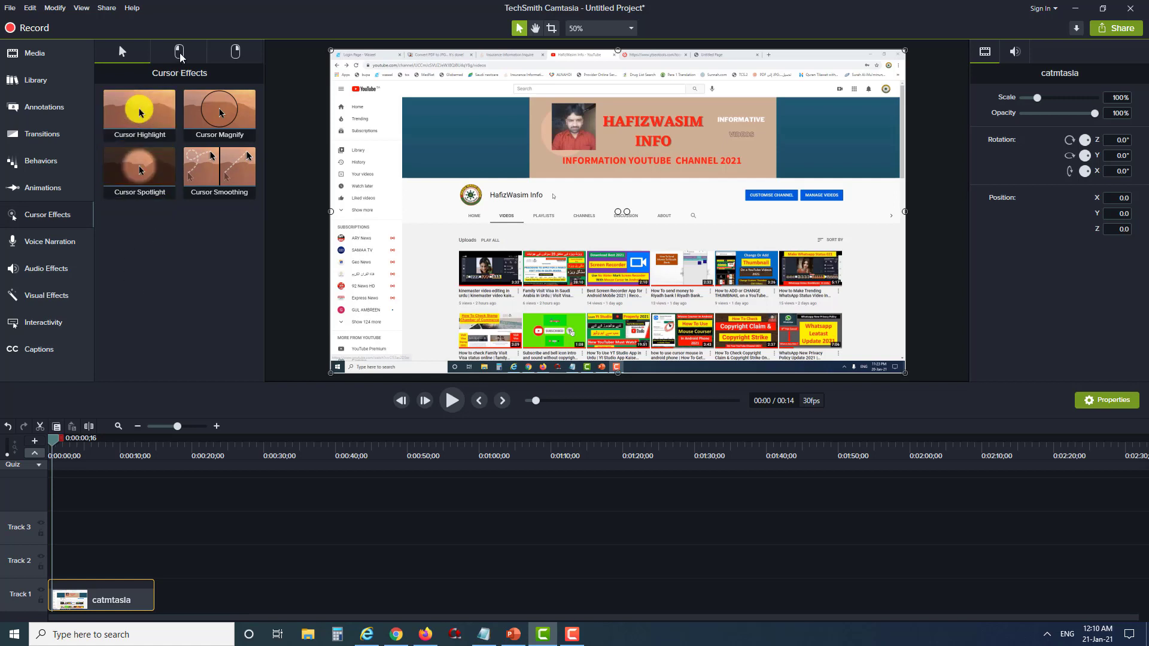
click(180, 53)
click(122, 51)
drag(53, 446, 50, 446)
click(225, 541)
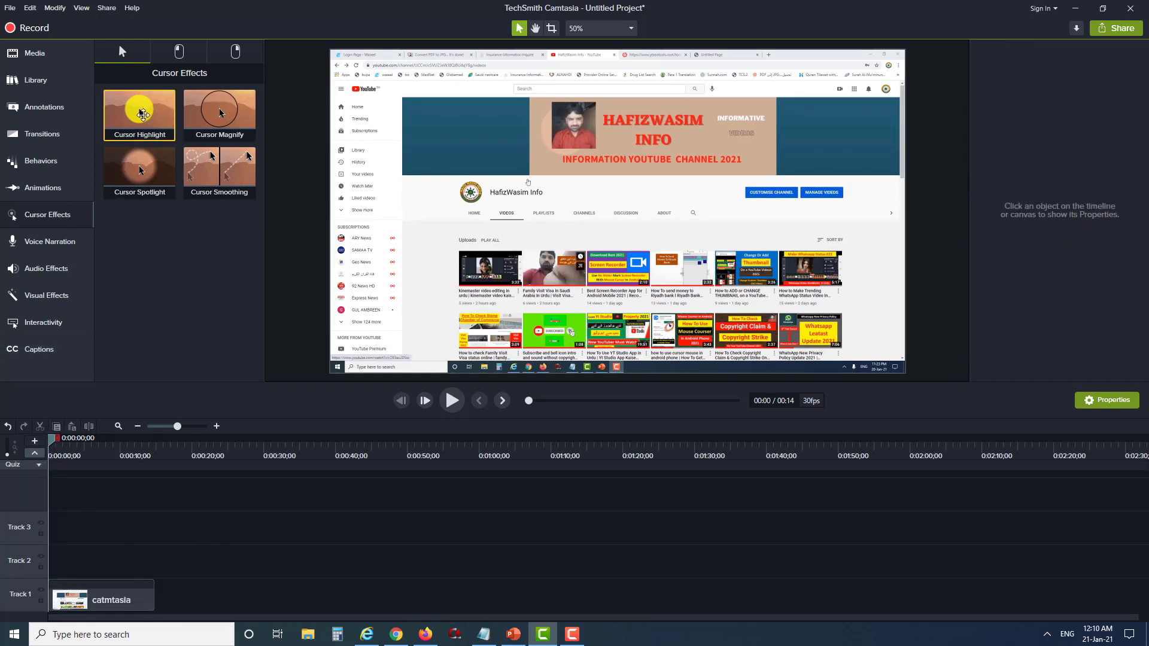
Apply Cursor Highlight to the catmtasia clip on Track 1 and scrub the playhead to check it
drag(142, 113, 110, 601)
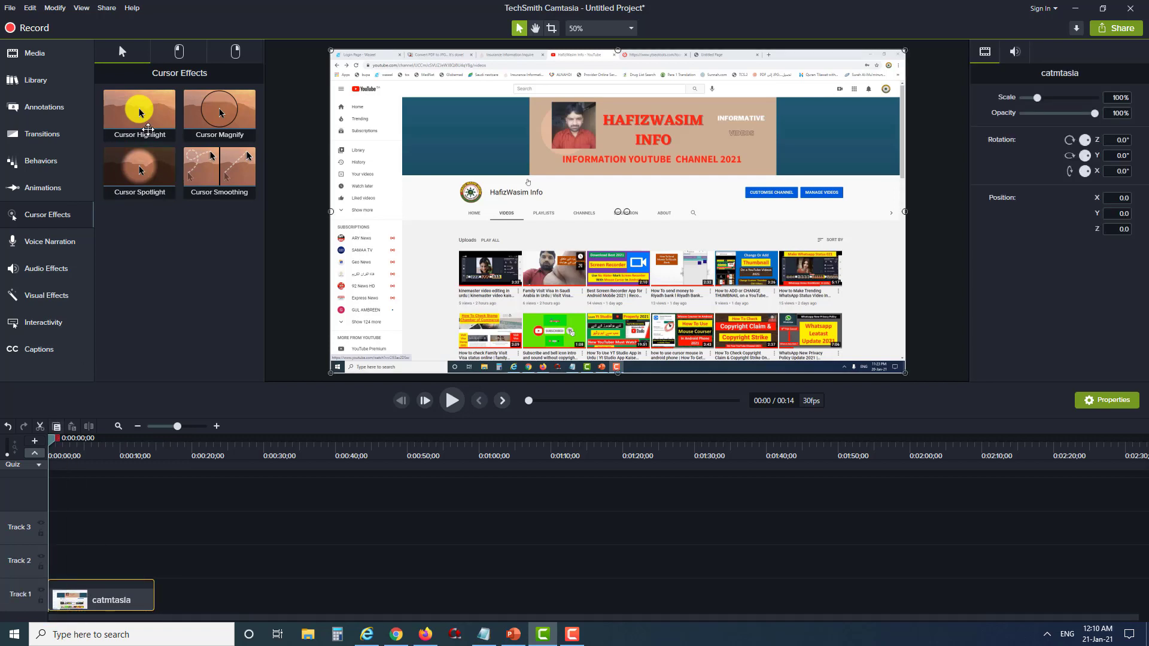
drag(148, 129, 79, 598)
drag(51, 447, 70, 465)
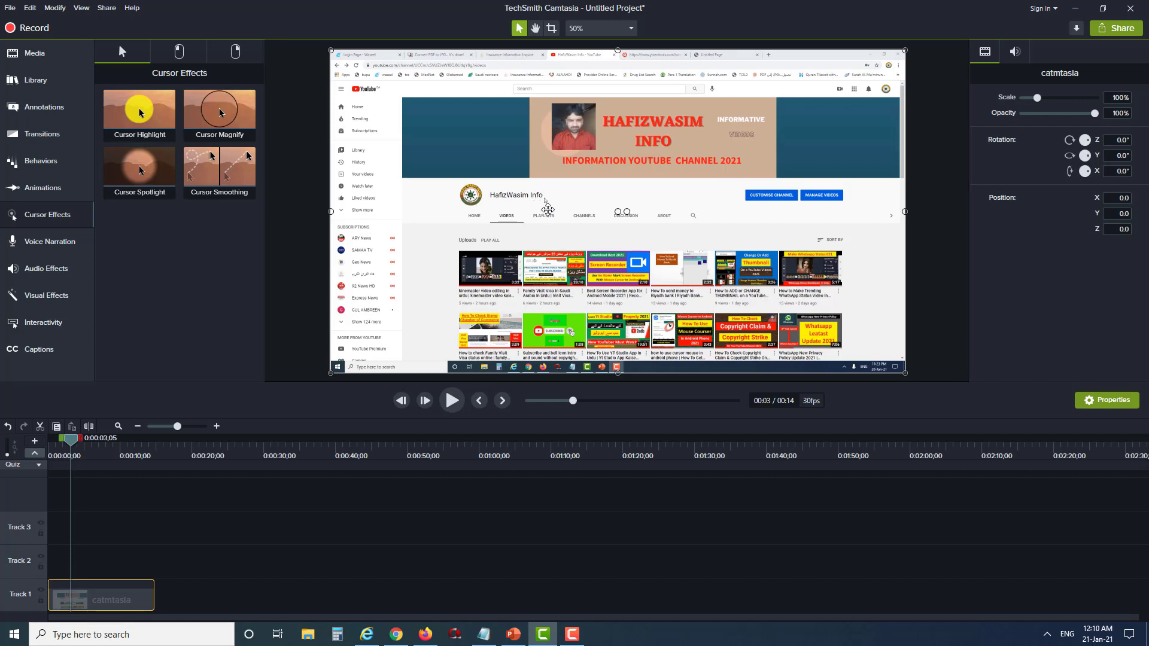
Scale the catmtasia clip up to about 112.5%
drag(1037, 98, 1041, 105)
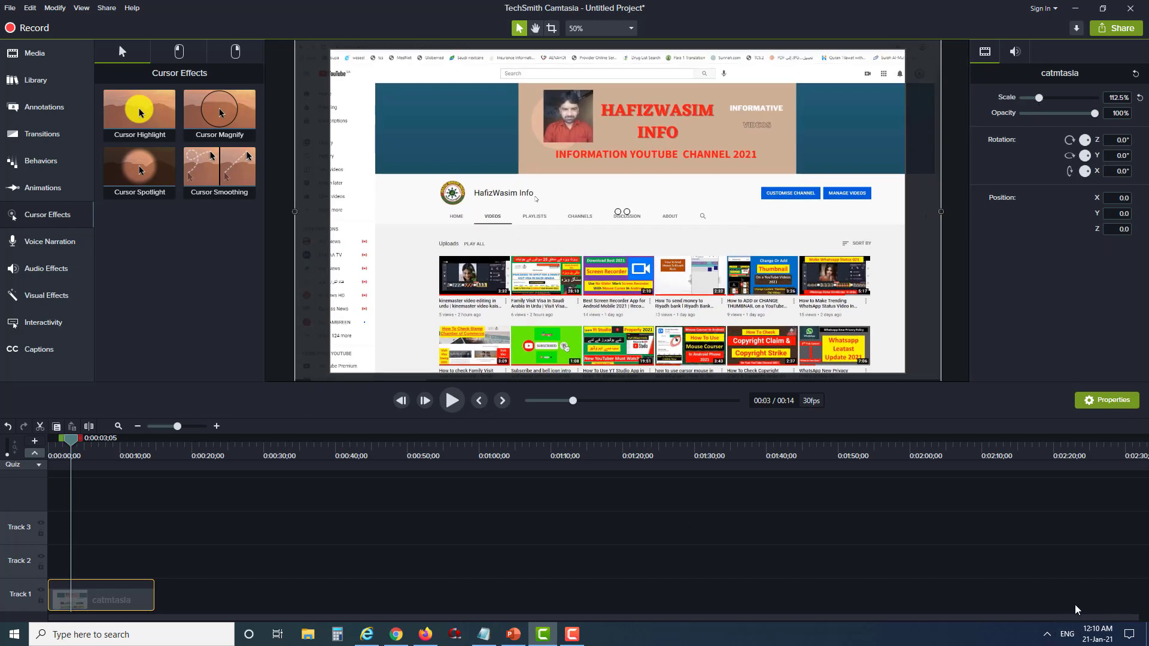
click(1047, 634)
click(572, 634)
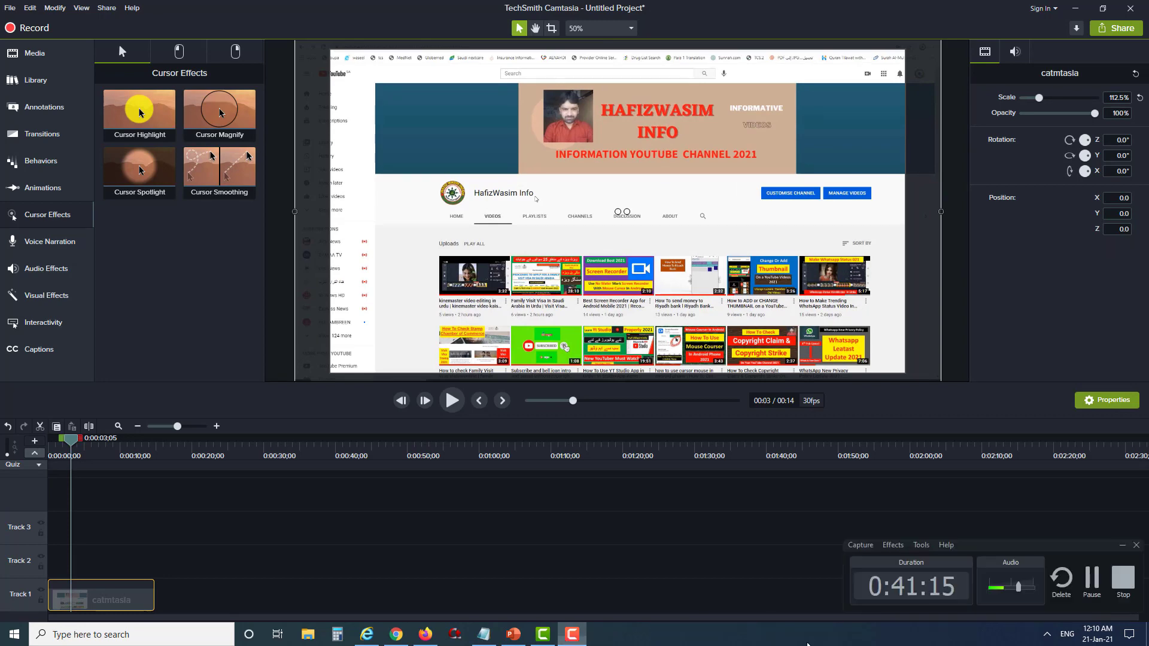
click(1092, 577)
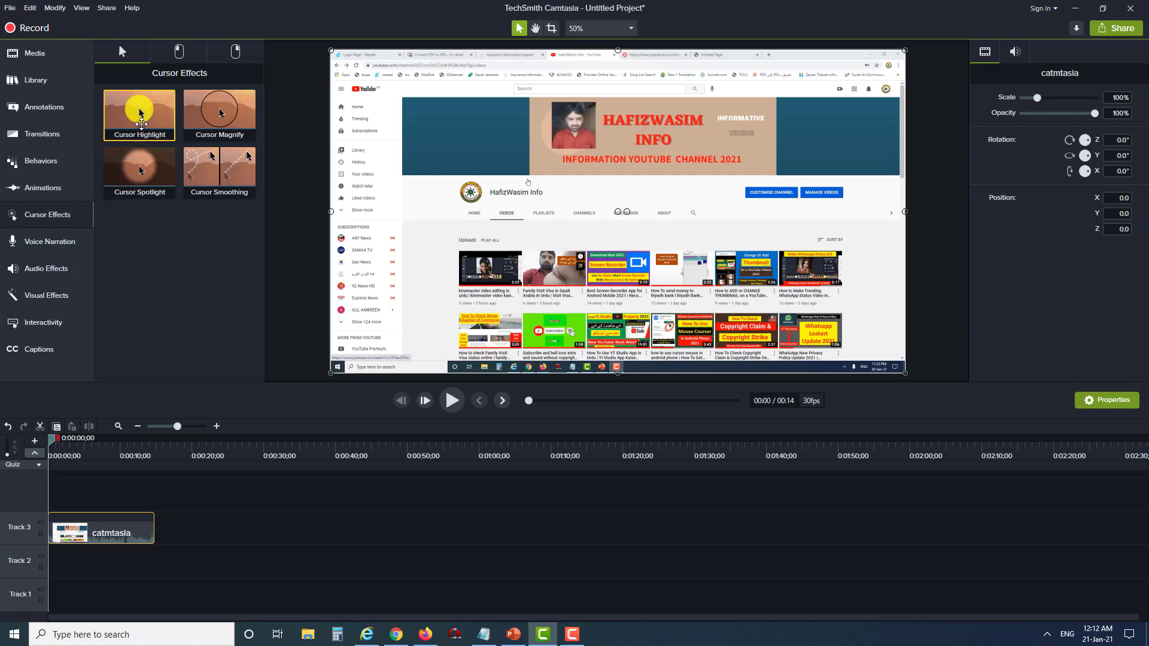
Apply Cursor Highlight to the catmtasia clip on Track 3
drag(142, 124, 99, 519)
click(54, 115)
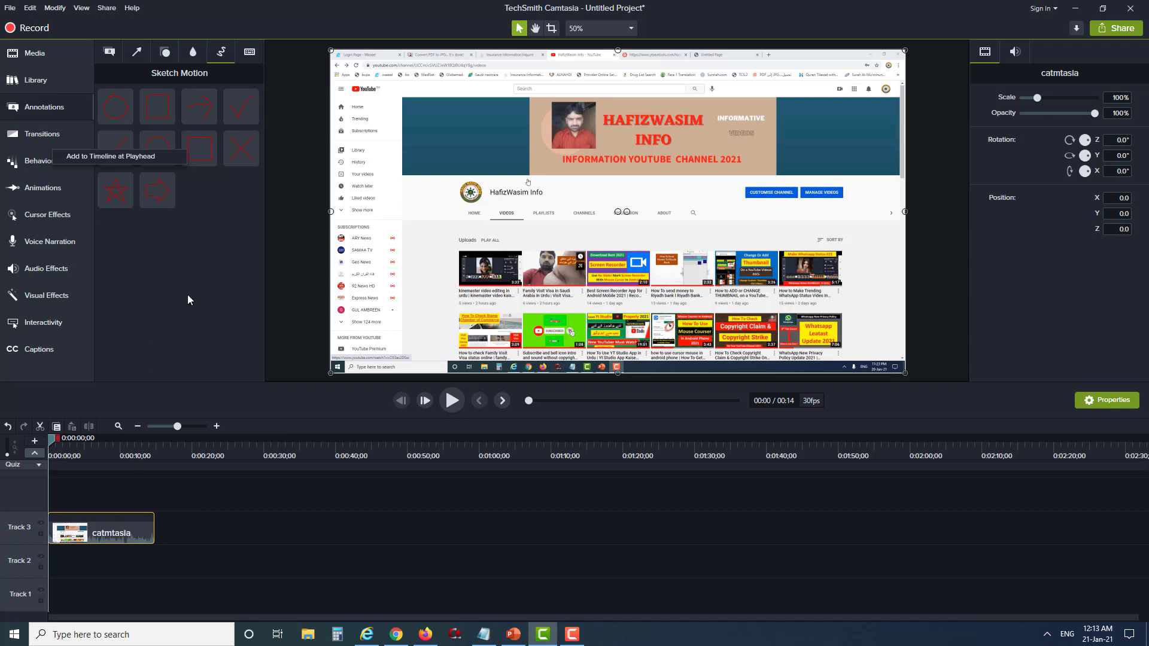
click(47, 215)
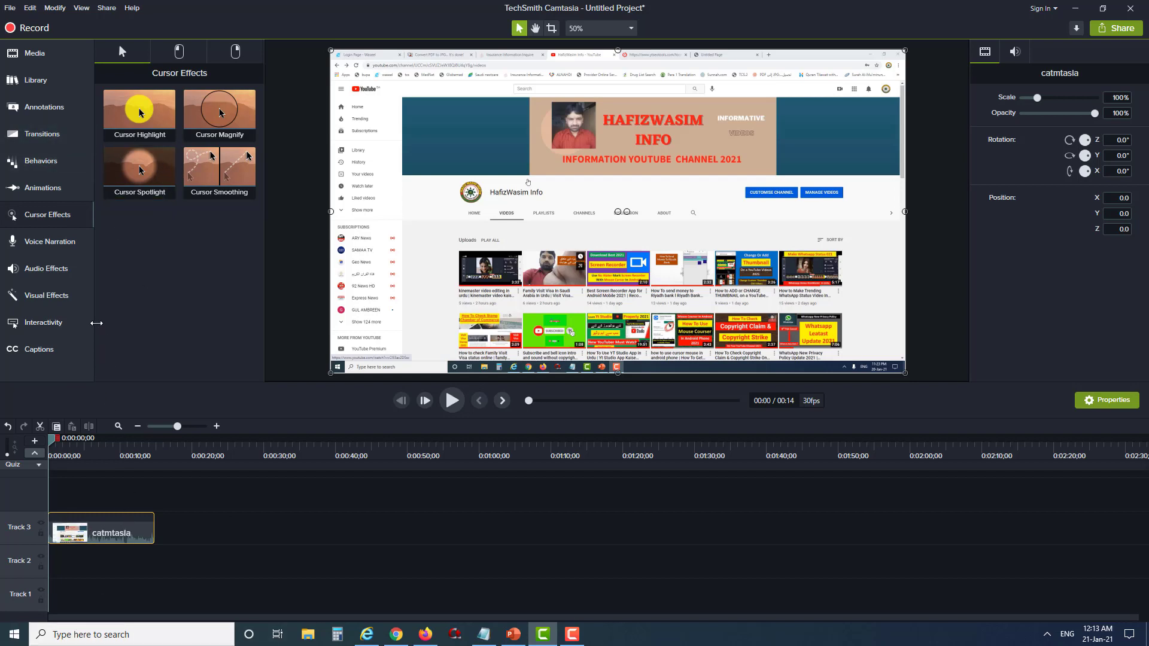
Browse the Voice Narration, Audio Effects and Visual Effects panels
click(66, 246)
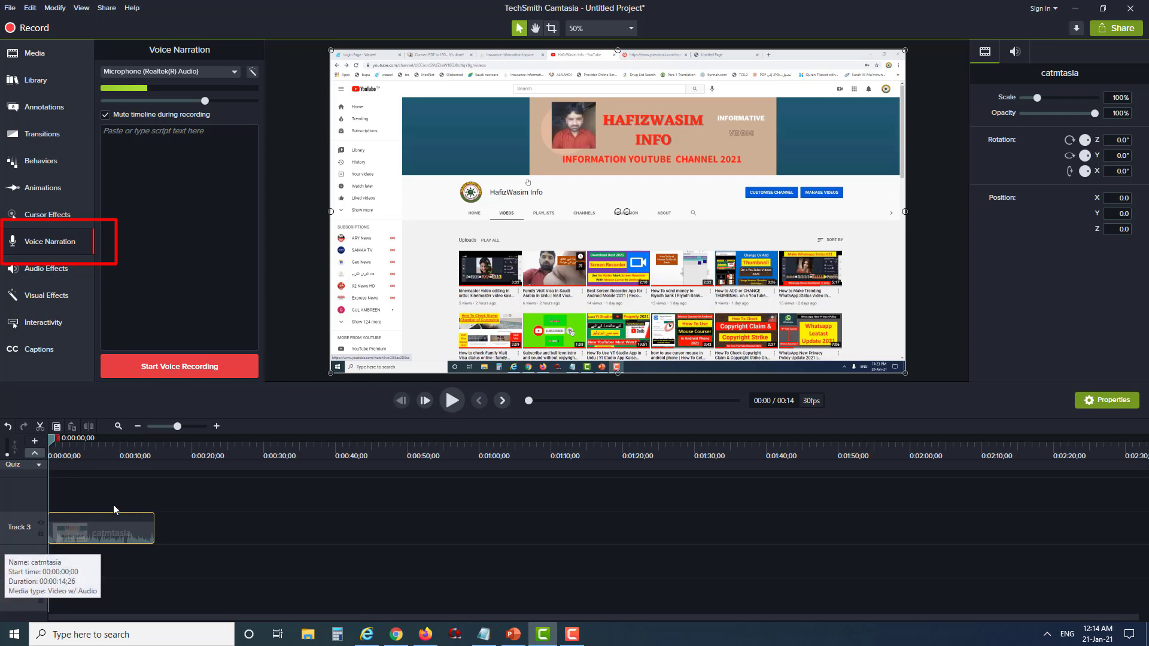
click(50, 275)
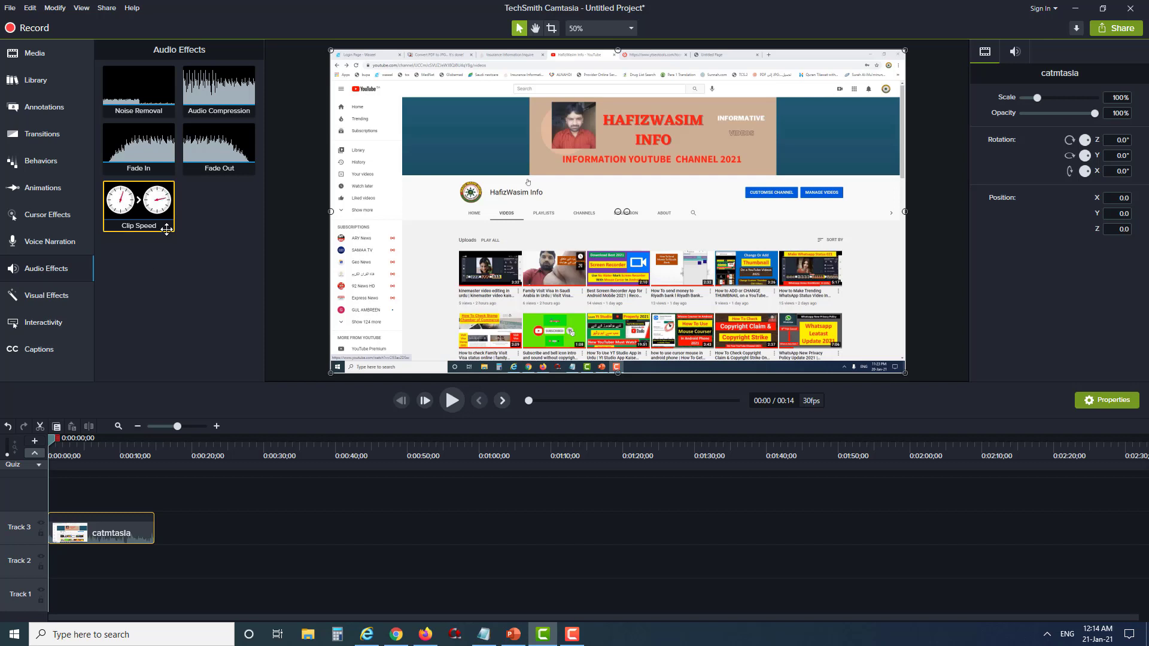
click(58, 302)
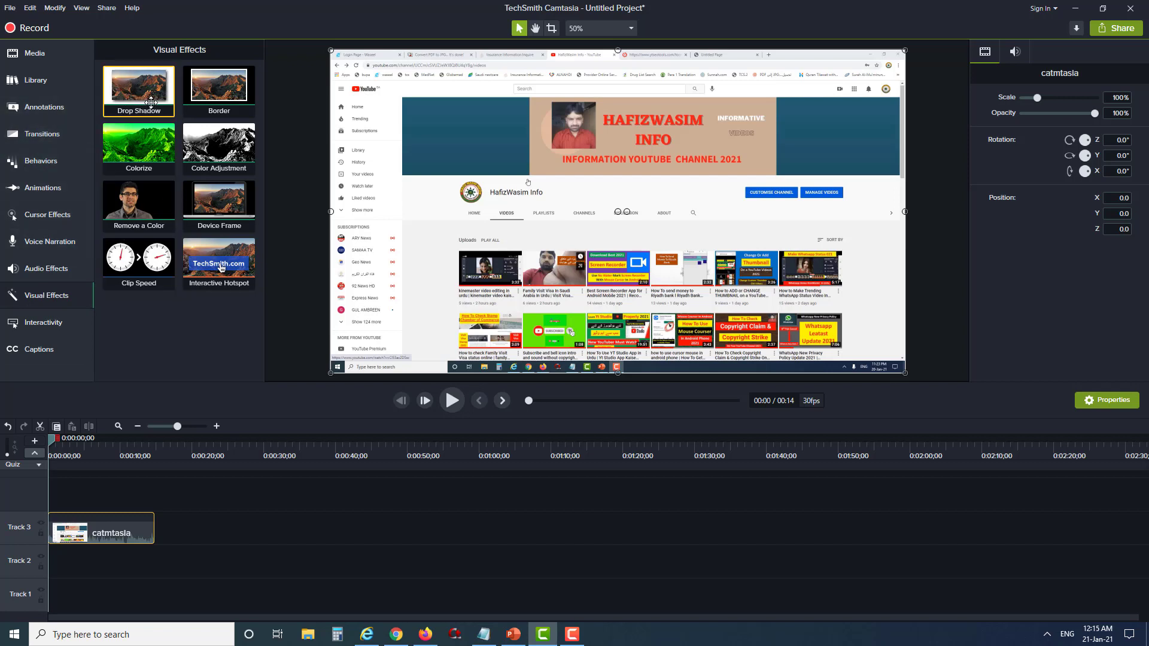
Add Drop Shadow and Border effects to the catmtasia clip and preview the result
drag(171, 110, 71, 541)
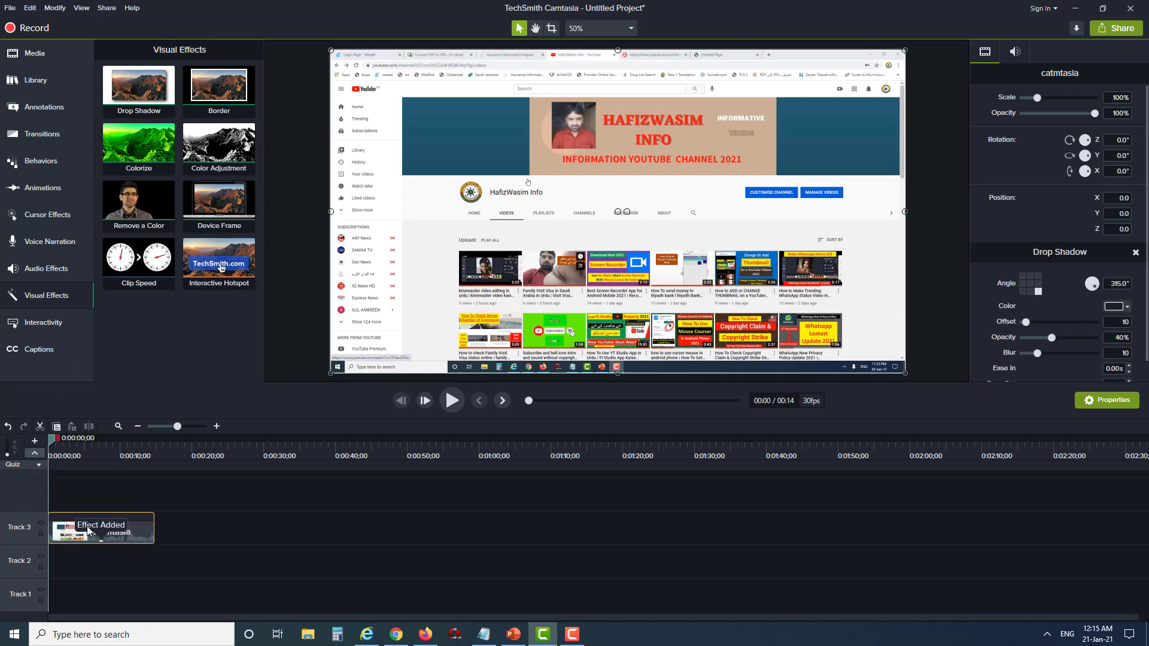
drag(219, 90, 108, 514)
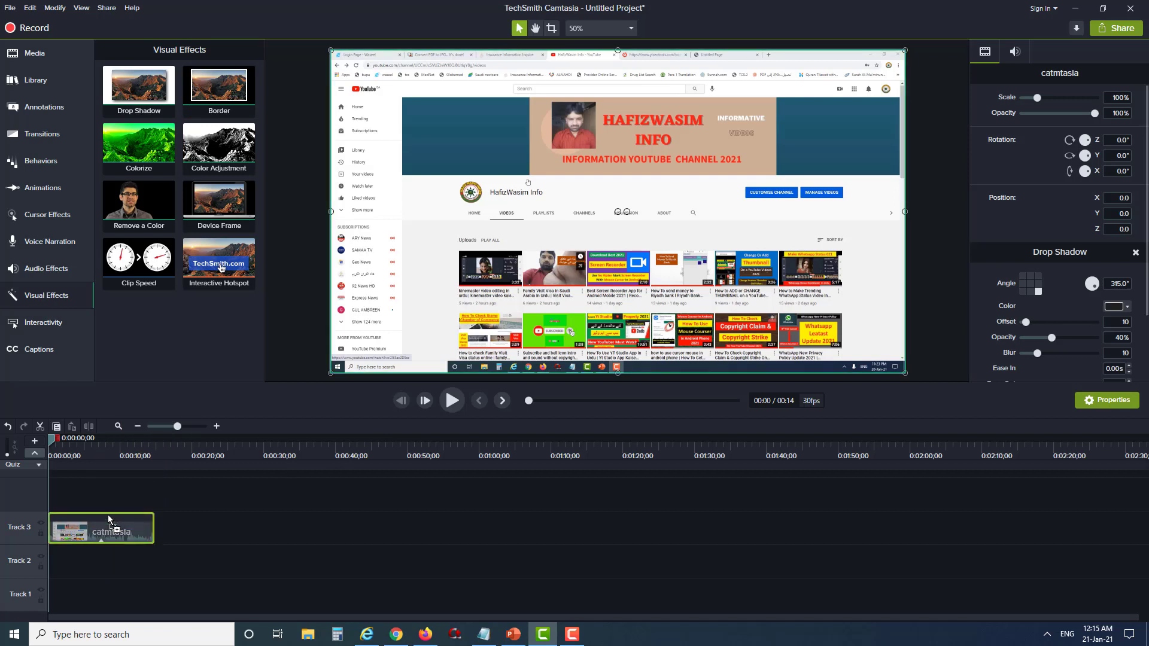
click(452, 401)
click(451, 400)
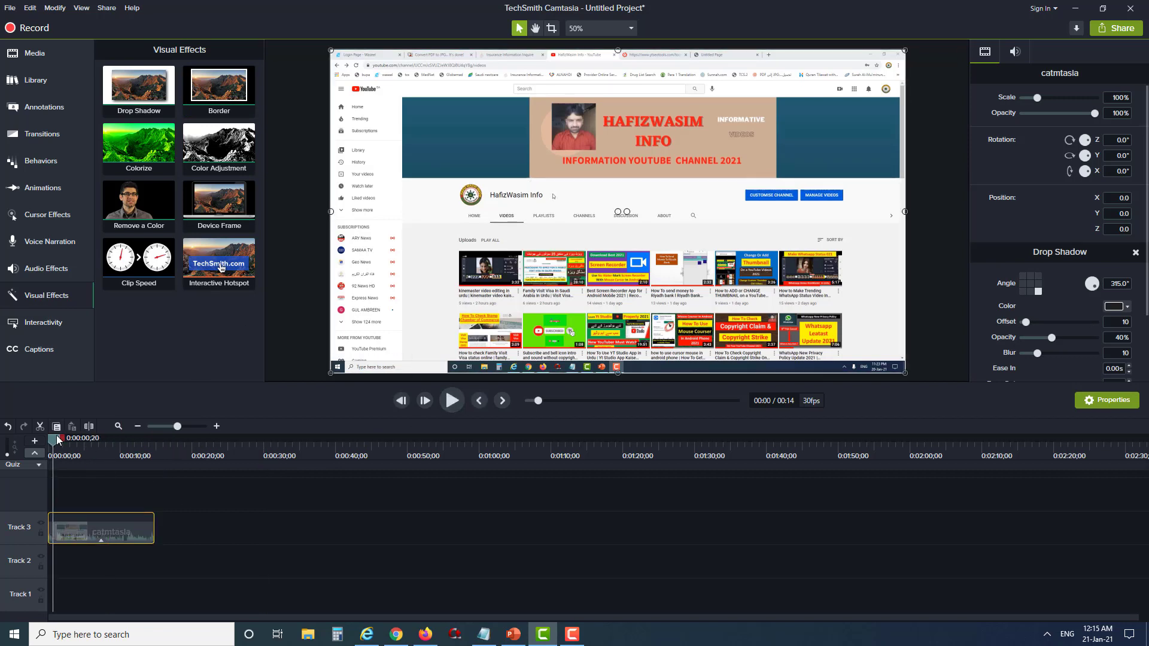
drag(56, 436, 48, 437)
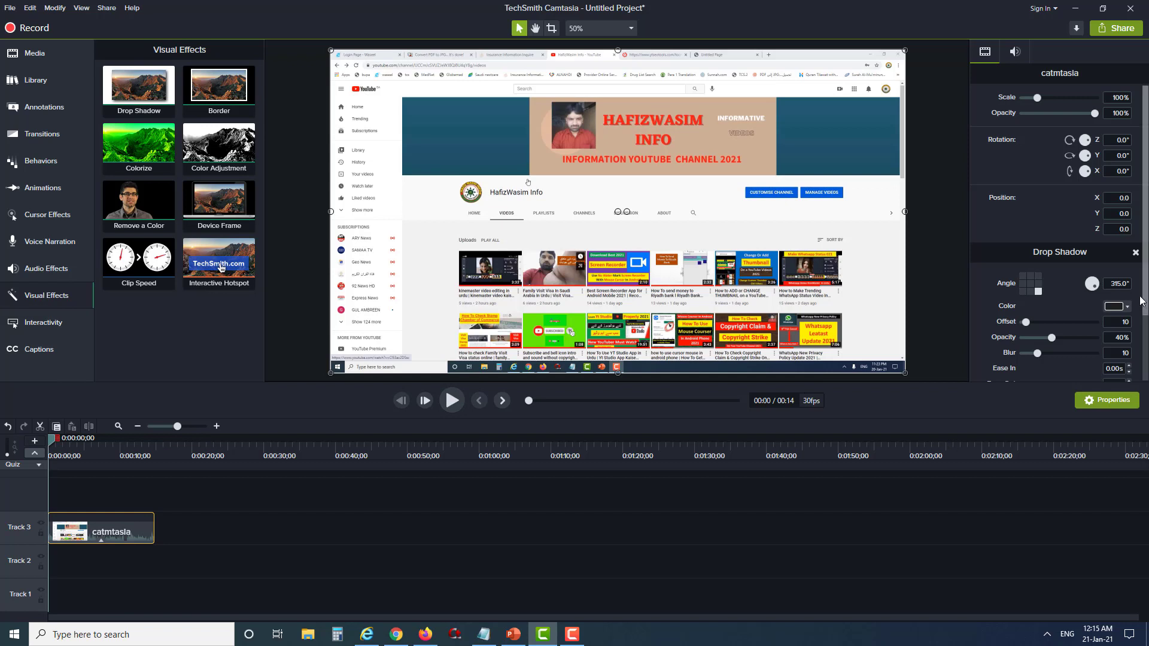
Set the drop shadow angle to 0° and its offset to 0
scroll(1061, 372, down, 2)
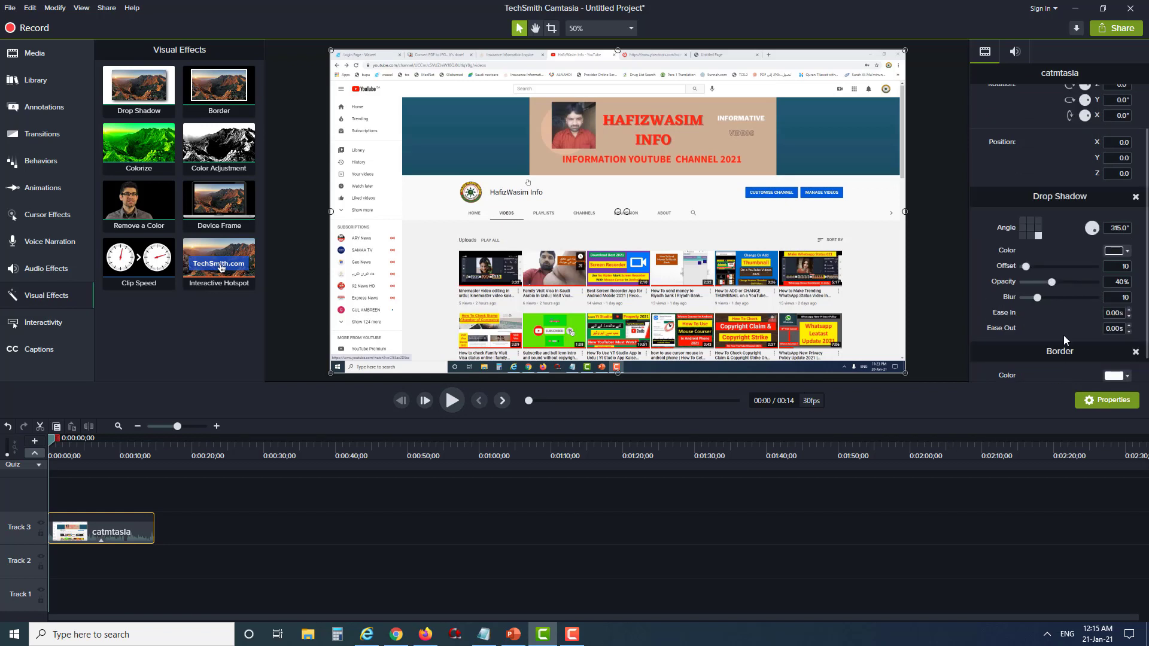
click(1028, 235)
click(1029, 228)
click(1038, 228)
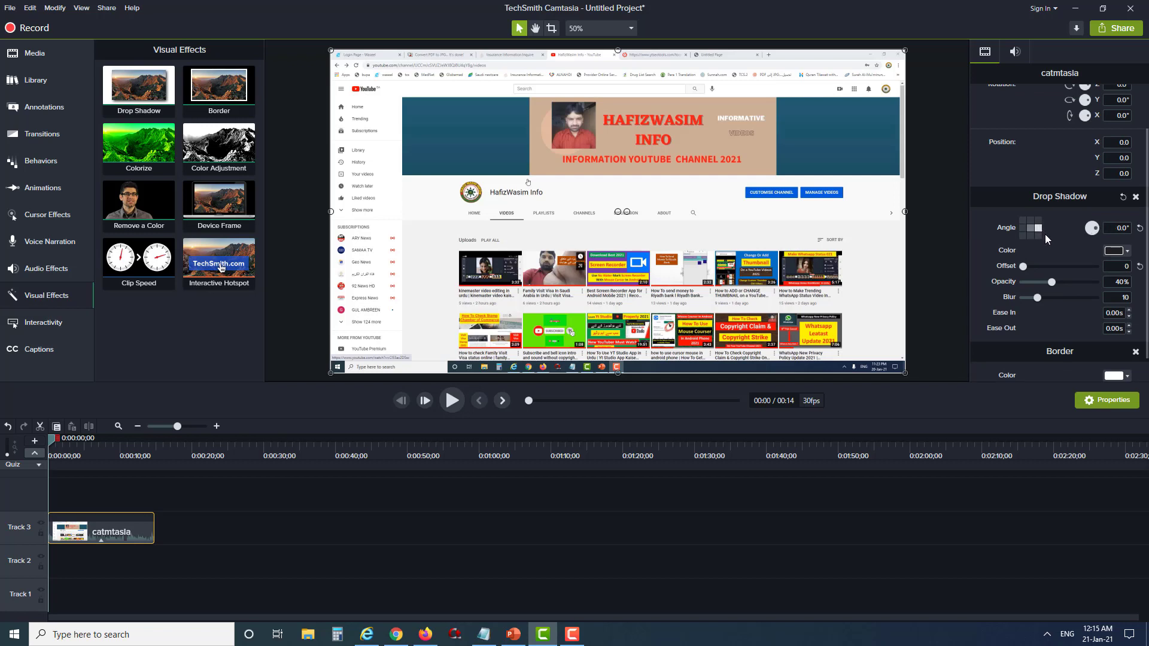
click(1116, 250)
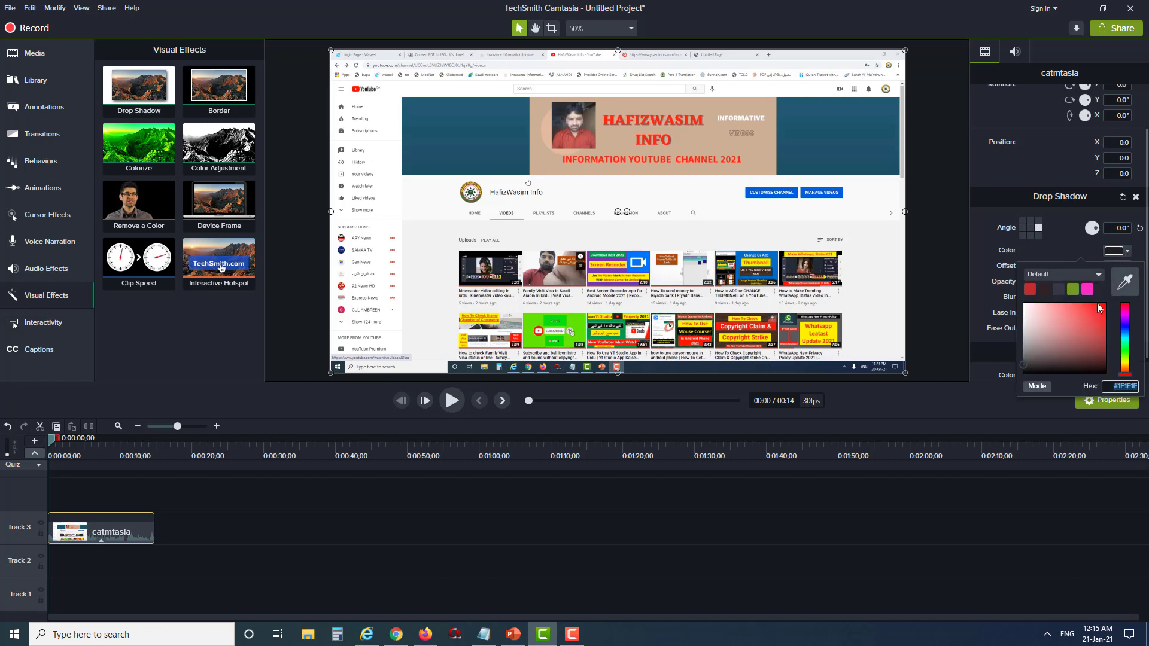
click(1057, 245)
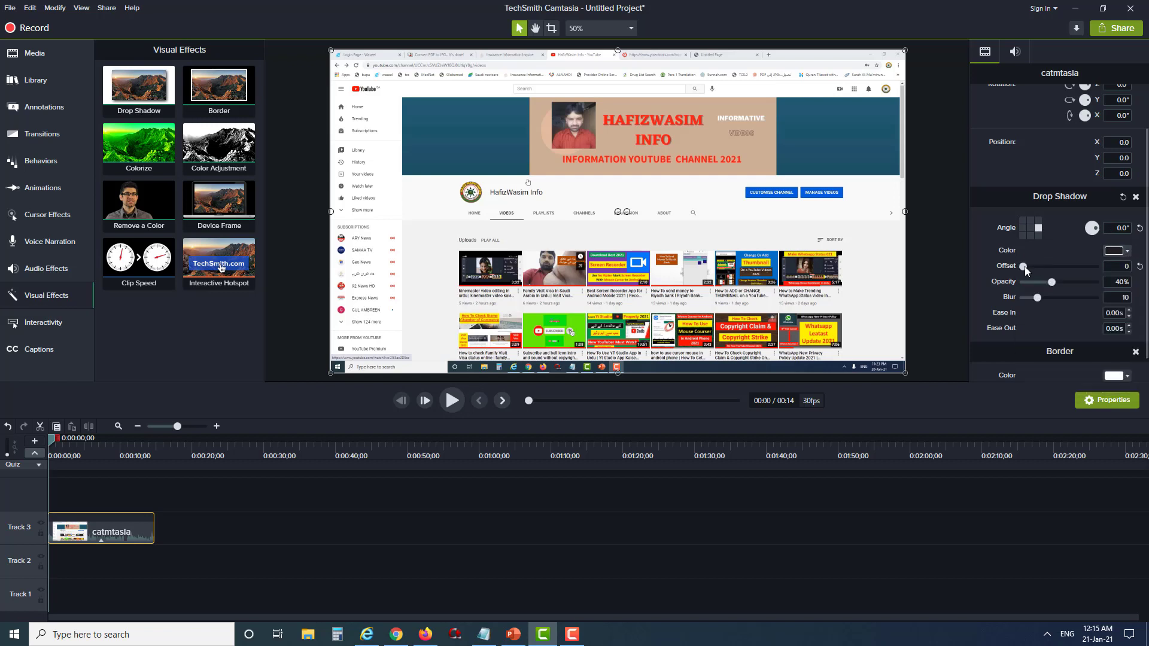
drag(1057, 268, 1018, 270)
Adjust the drop shadow blur and replay the clip from the start
click(449, 400)
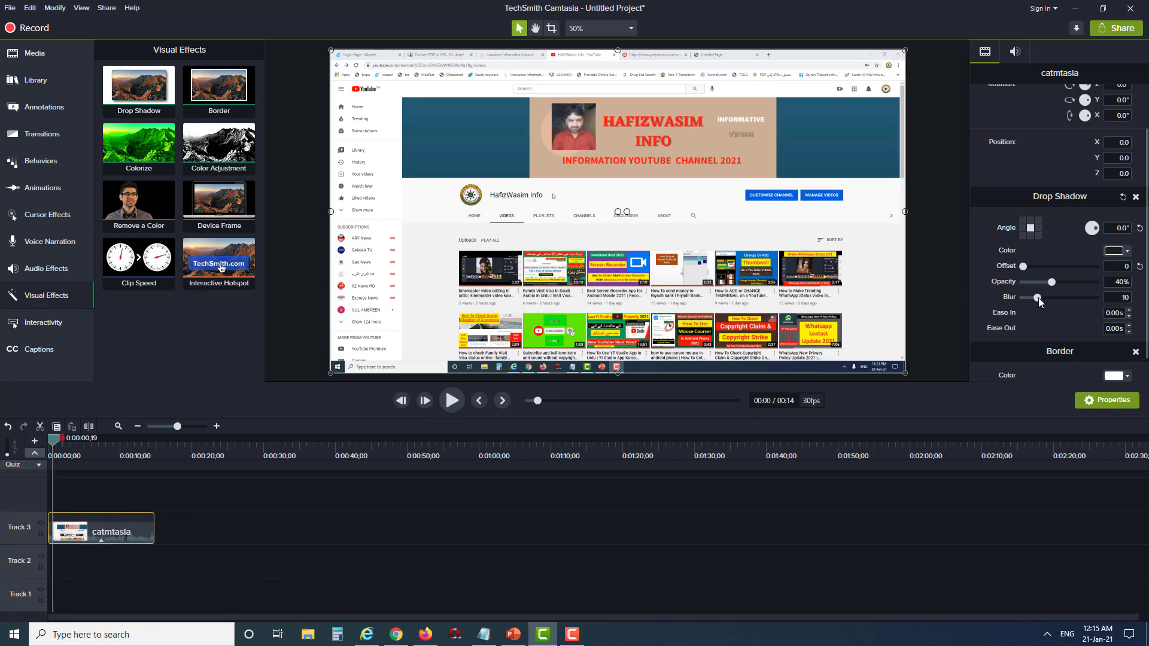
drag(1039, 296, 1074, 299)
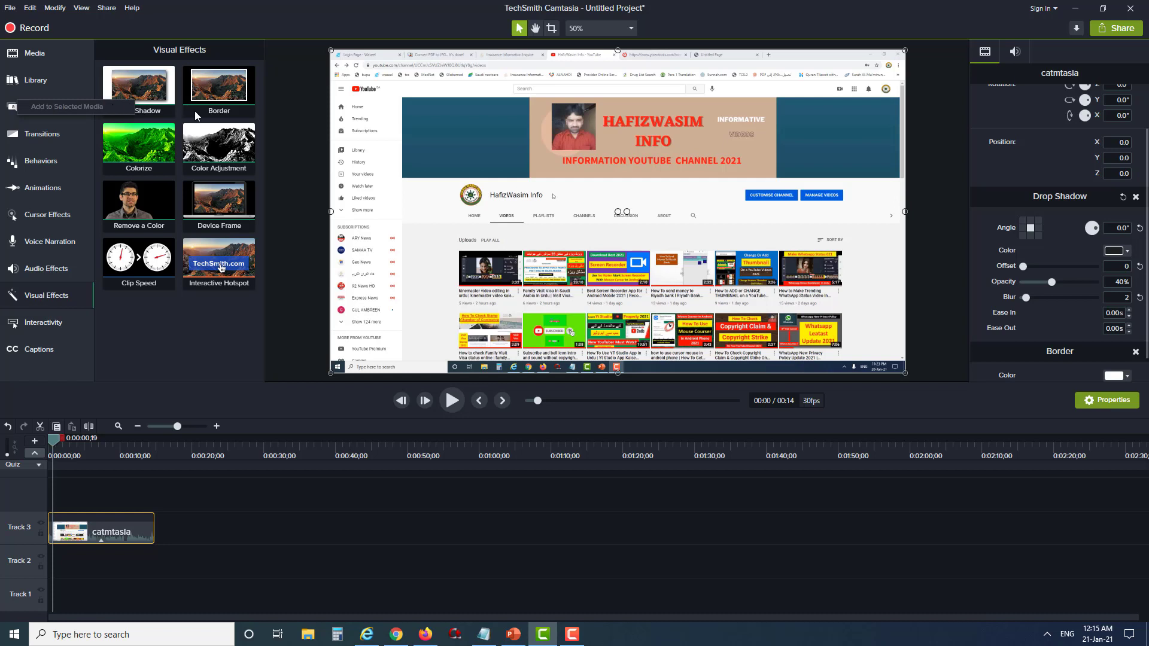
click(49, 438)
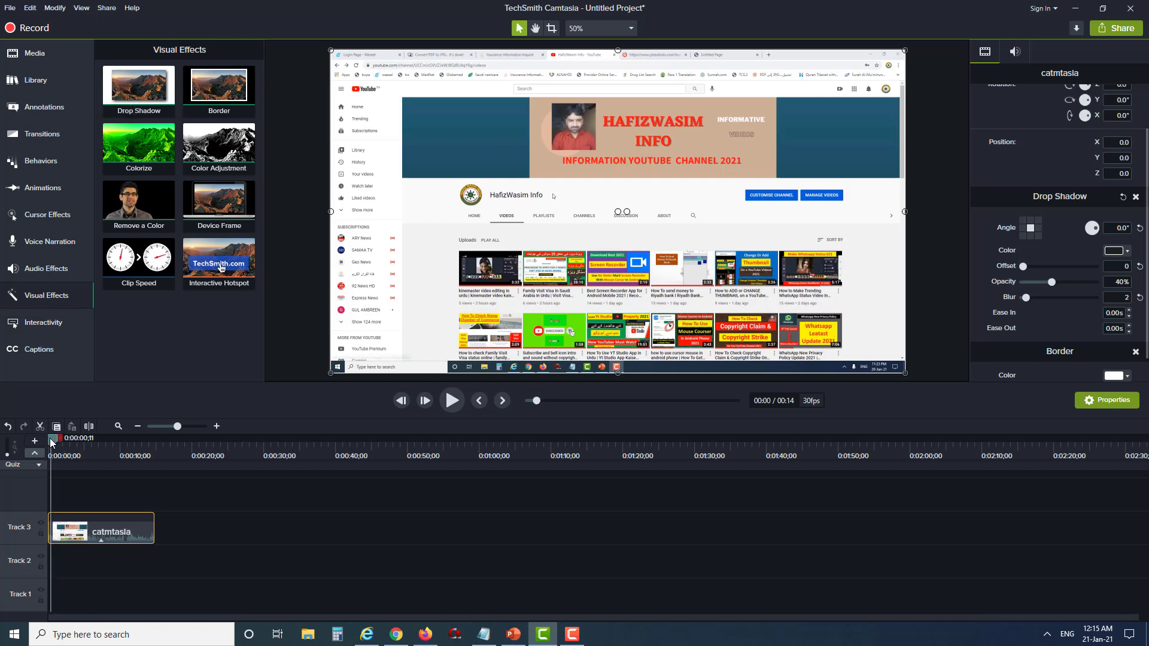
click(68, 442)
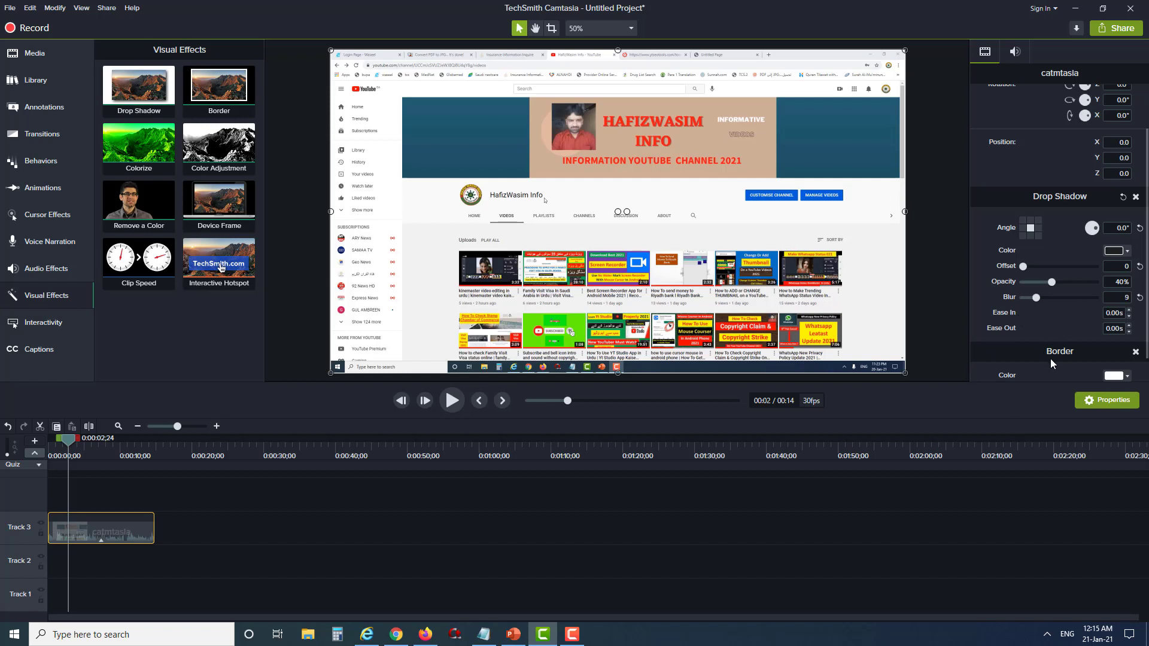
Remove all effects from the catmtasia clip
click(1123, 376)
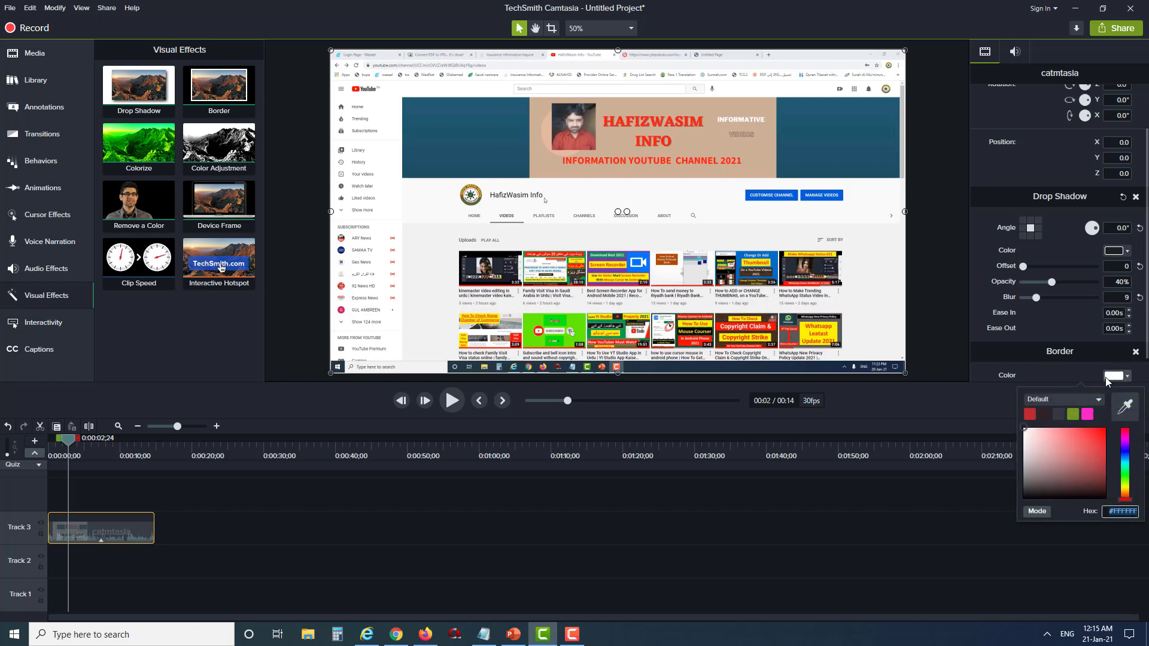
click(169, 327)
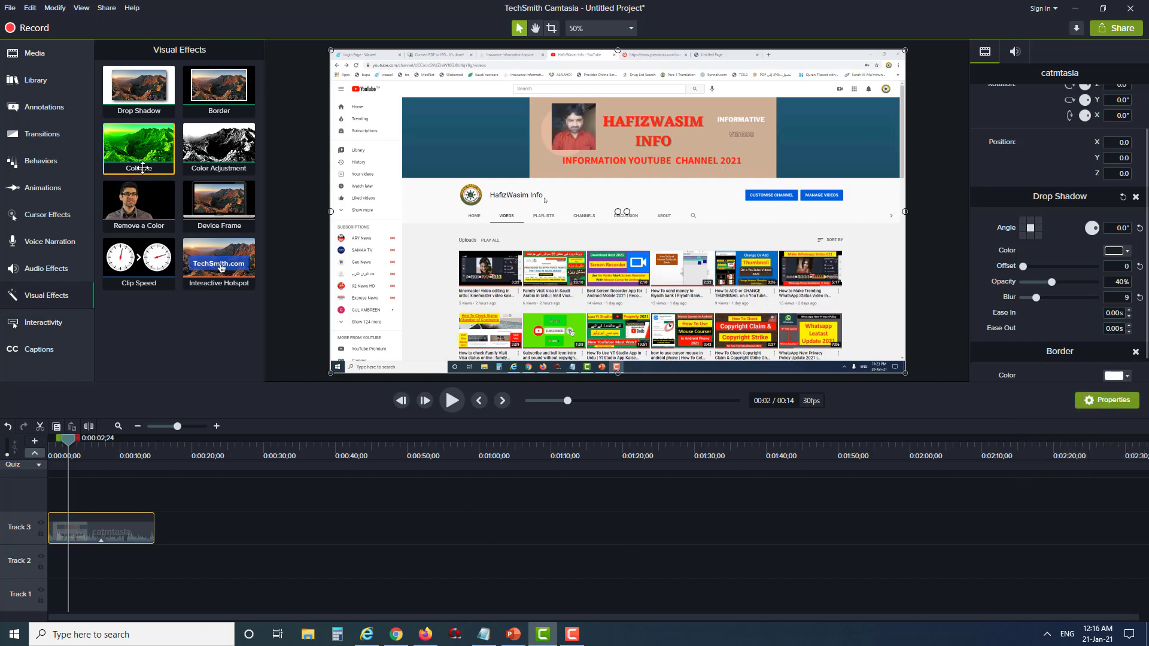
drag(69, 447, 48, 439)
right_click(119, 528)
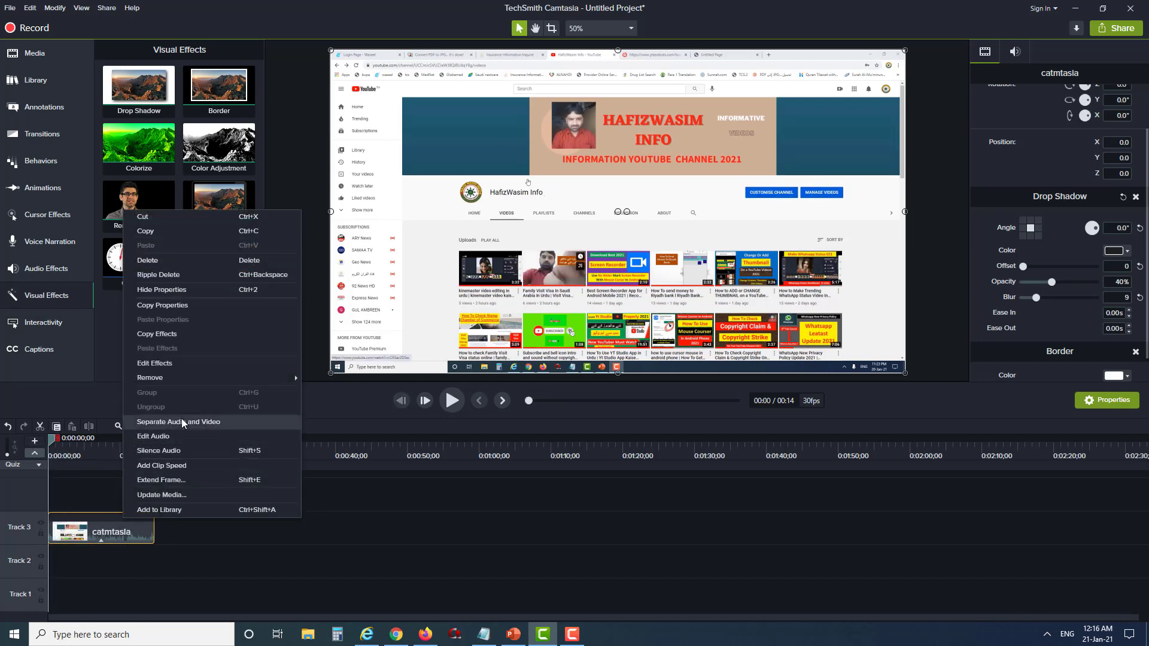
mouse_move(227, 377)
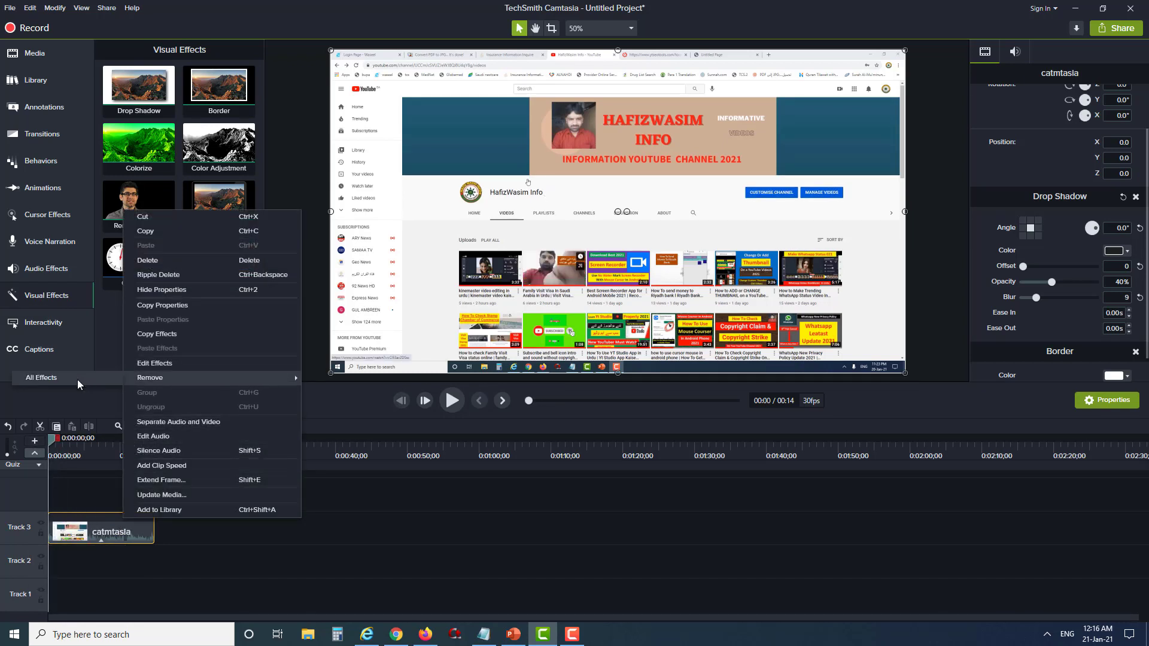
click(78, 380)
Apply the Colorize effect to the catmtasia clip and lower its amount to 45%
drag(217, 87, 106, 537)
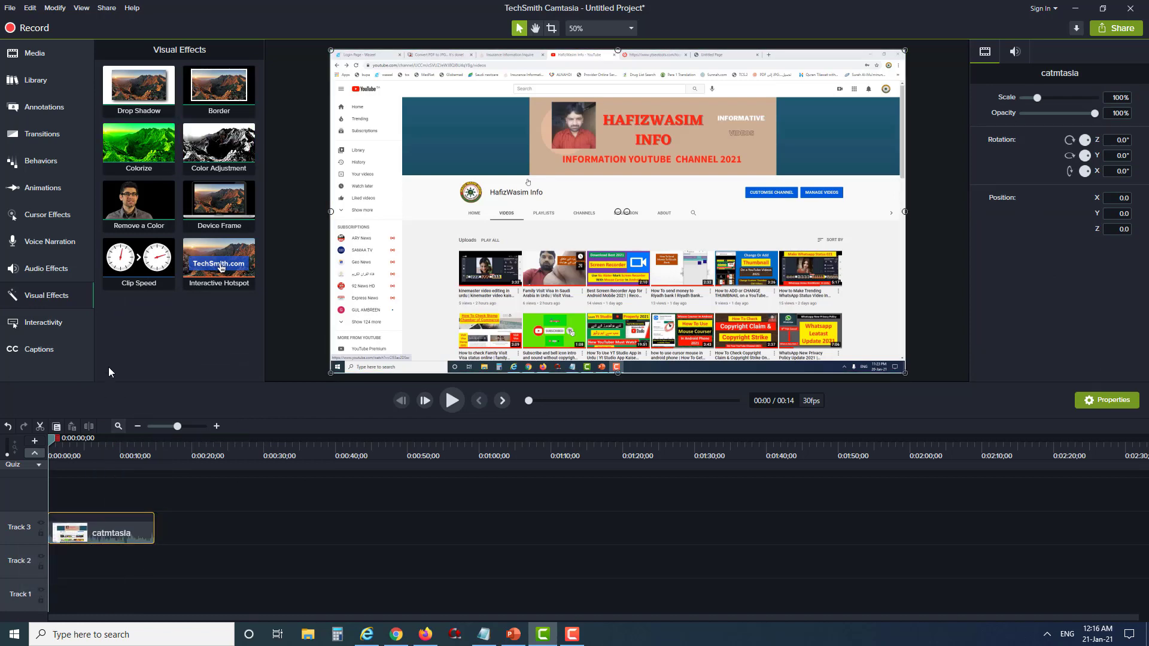
drag(138, 149, 110, 537)
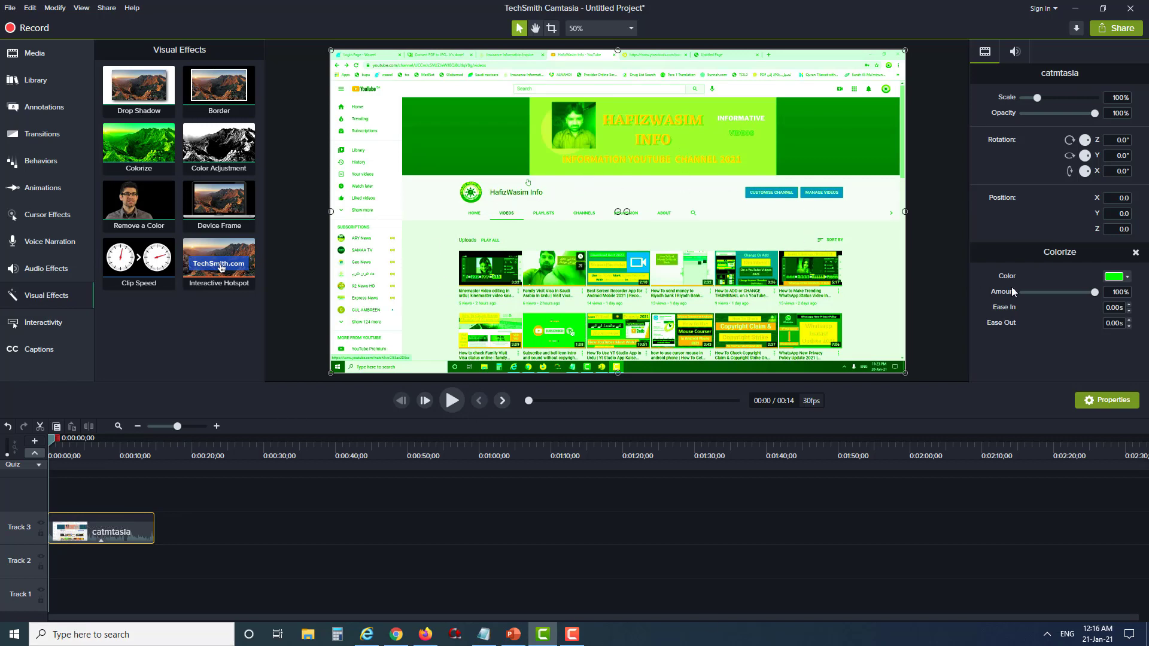
drag(1093, 293, 1055, 293)
Set the Colorize color to the red swatch
click(1115, 276)
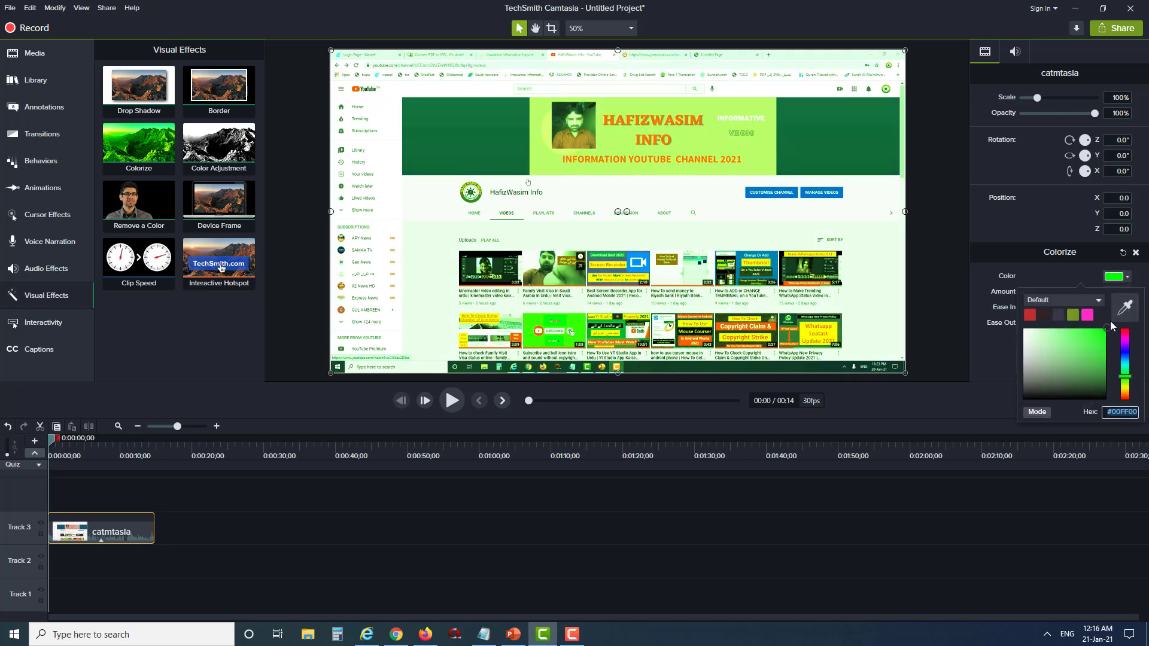
click(1053, 350)
click(1034, 350)
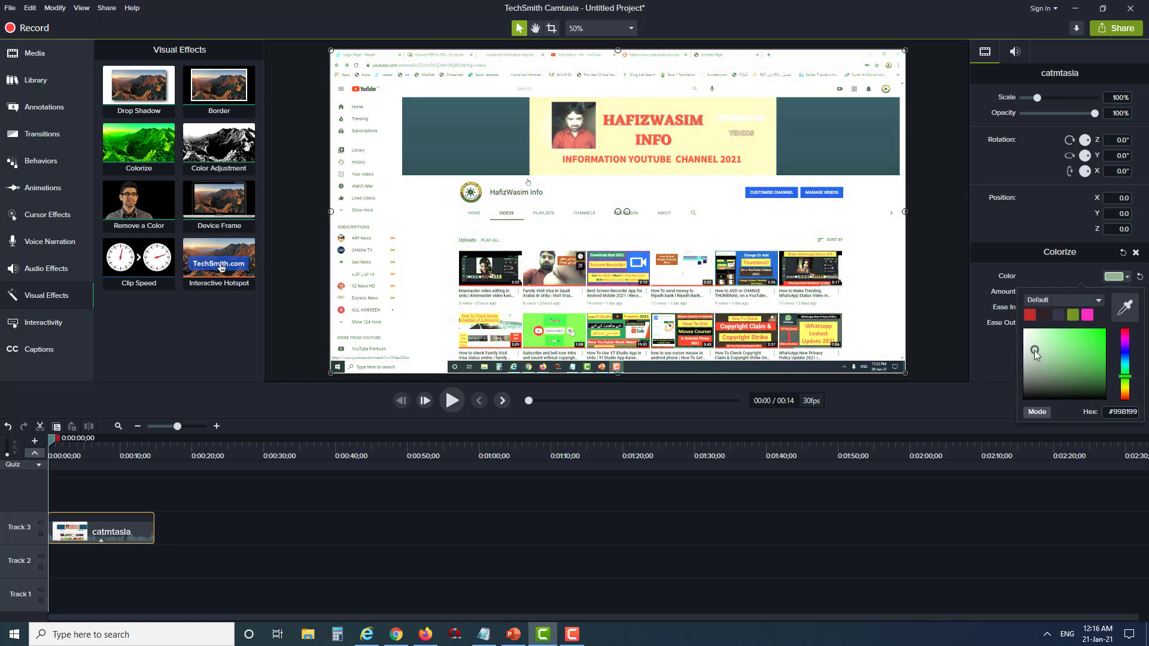
click(1029, 313)
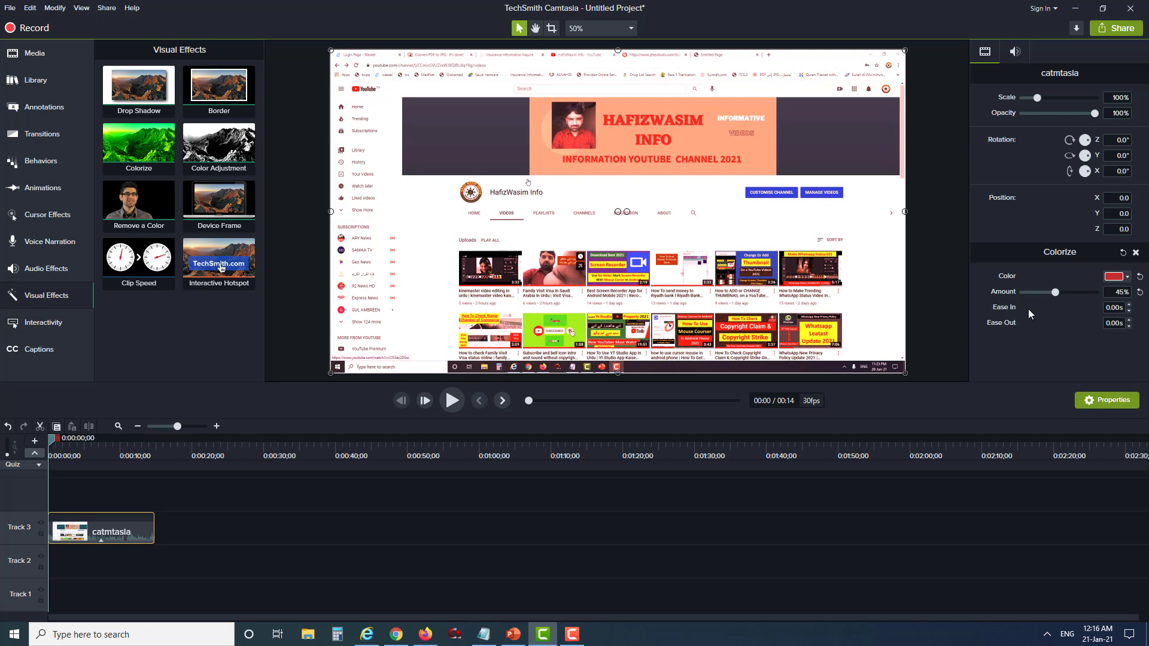
Sample the Colorize color with the eyedropper from the dark teal banner background in the video
click(1114, 276)
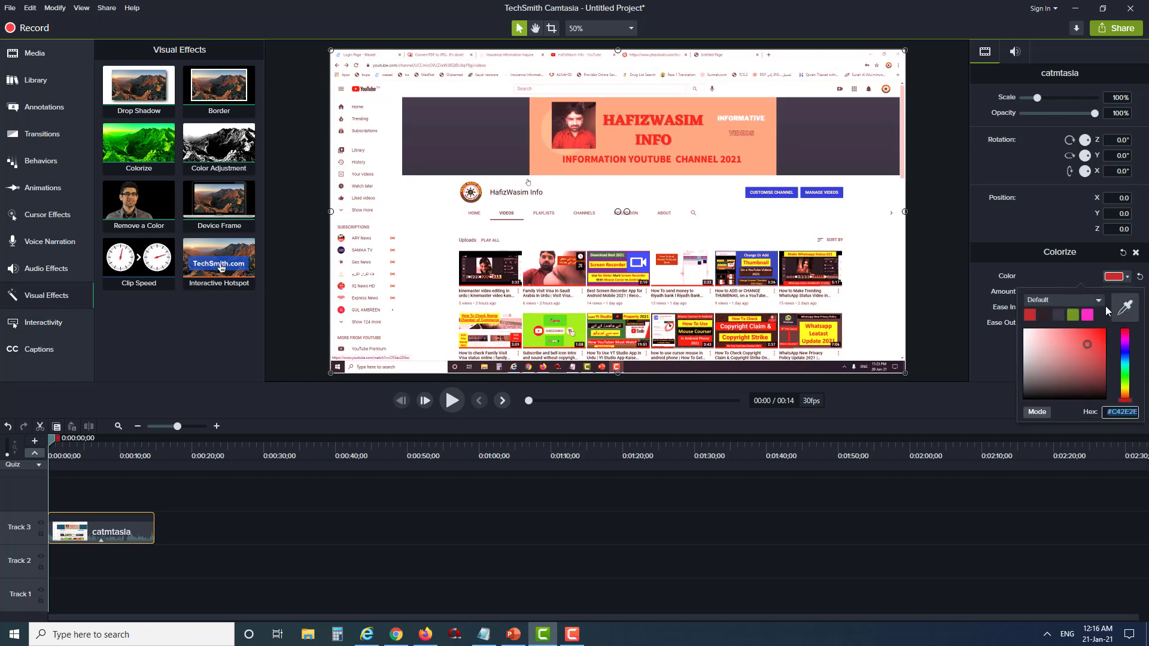
click(1075, 316)
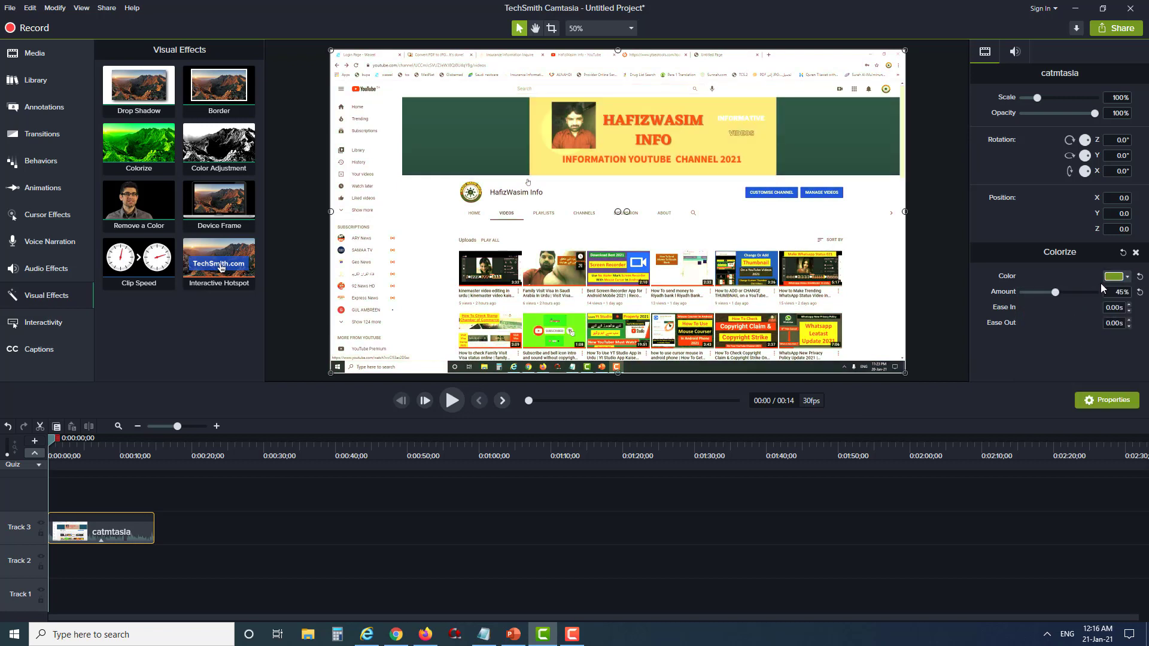
click(1115, 276)
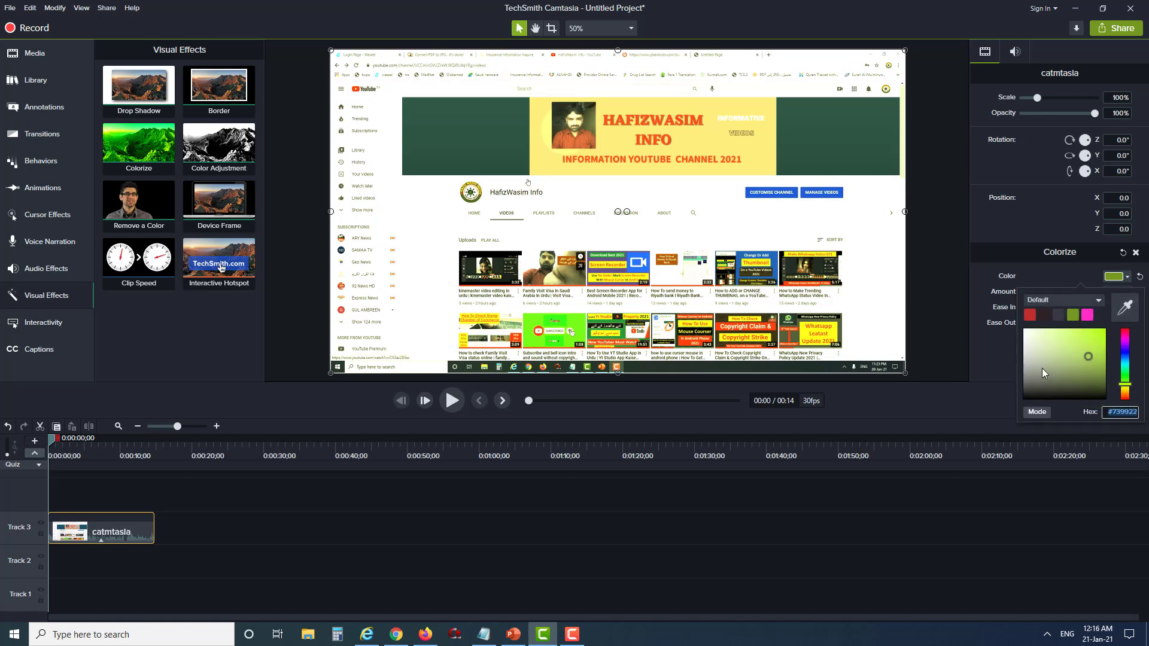
drag(1042, 368, 1030, 332)
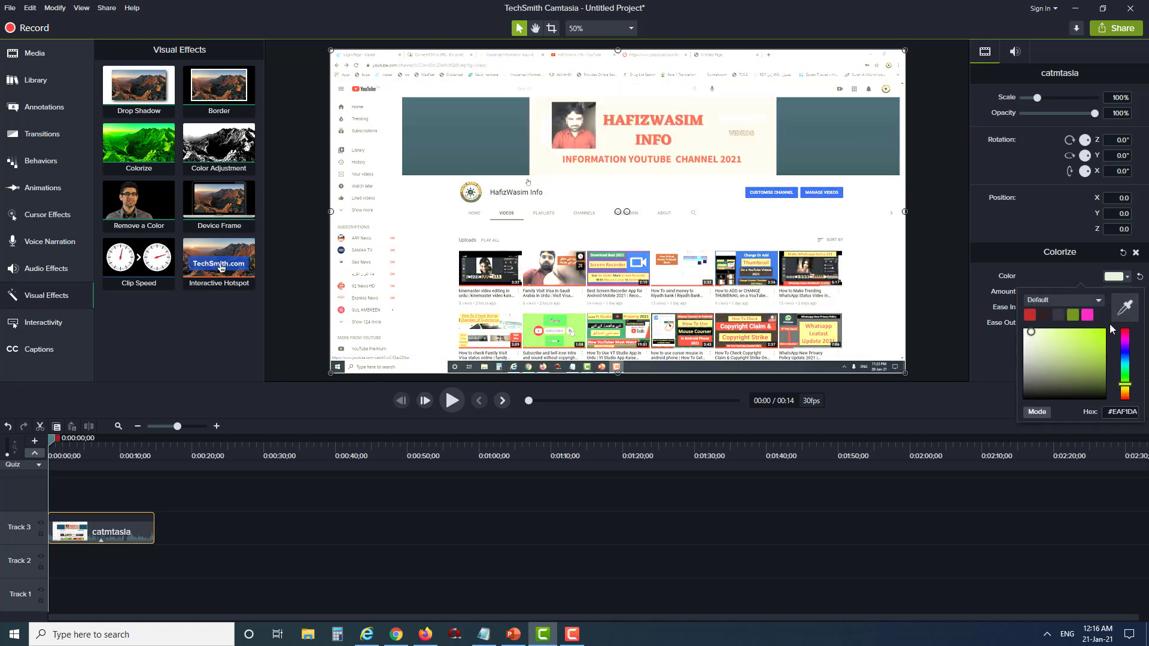
click(1123, 308)
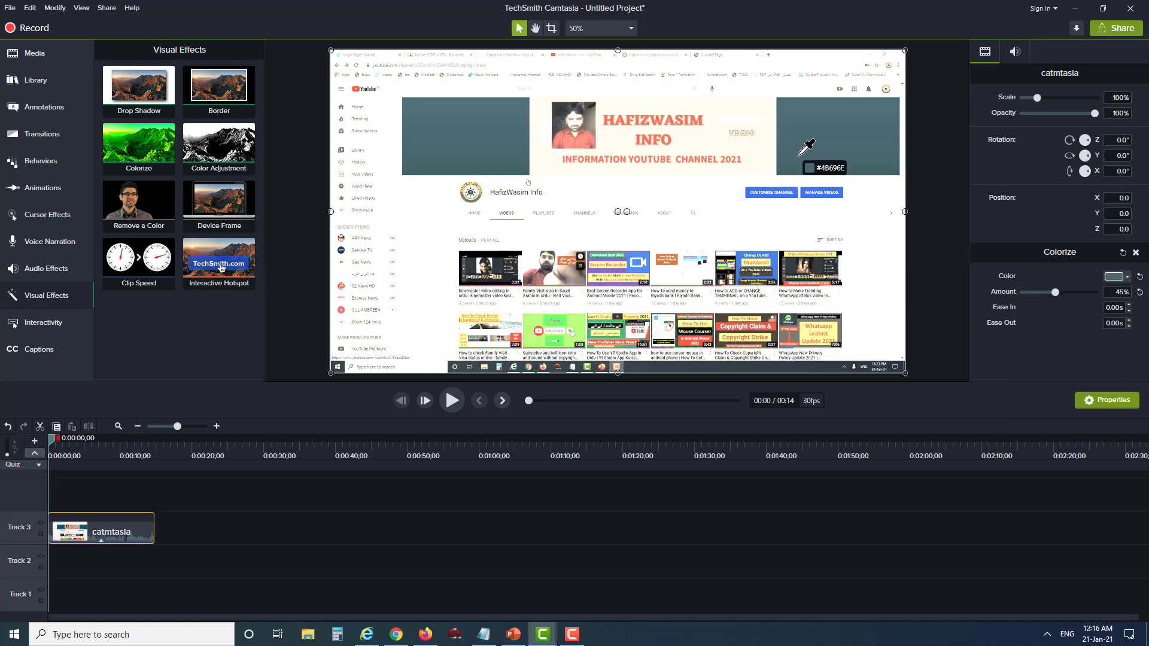
click(800, 154)
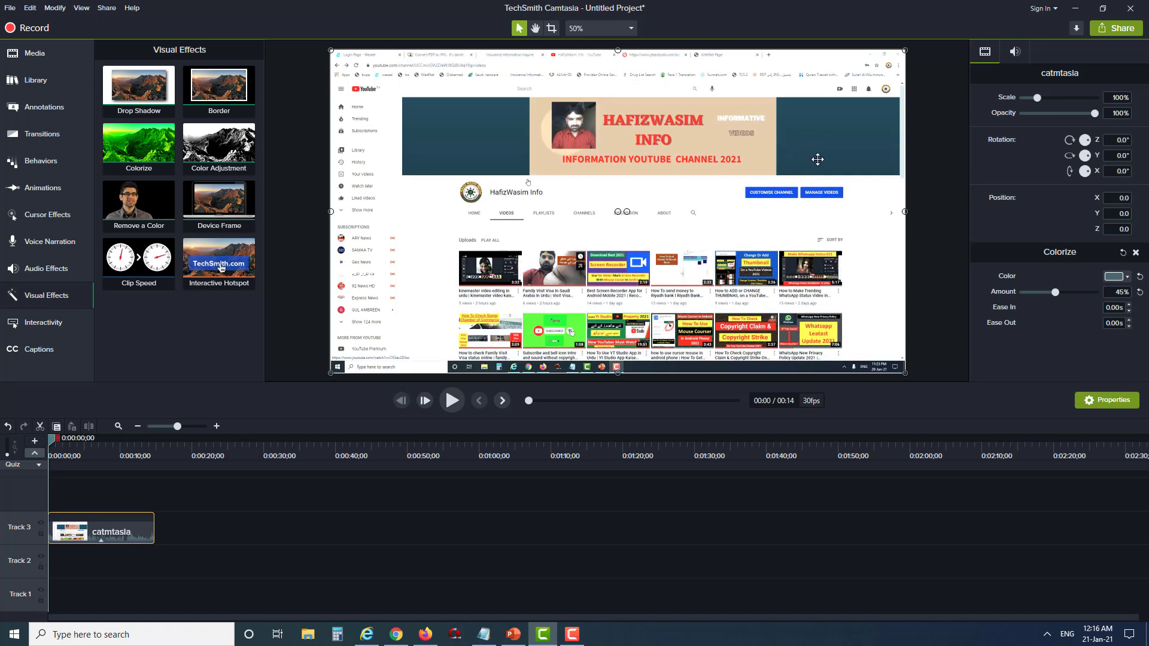
Fine-tune the Colorize color's shade in the color picker
click(1127, 278)
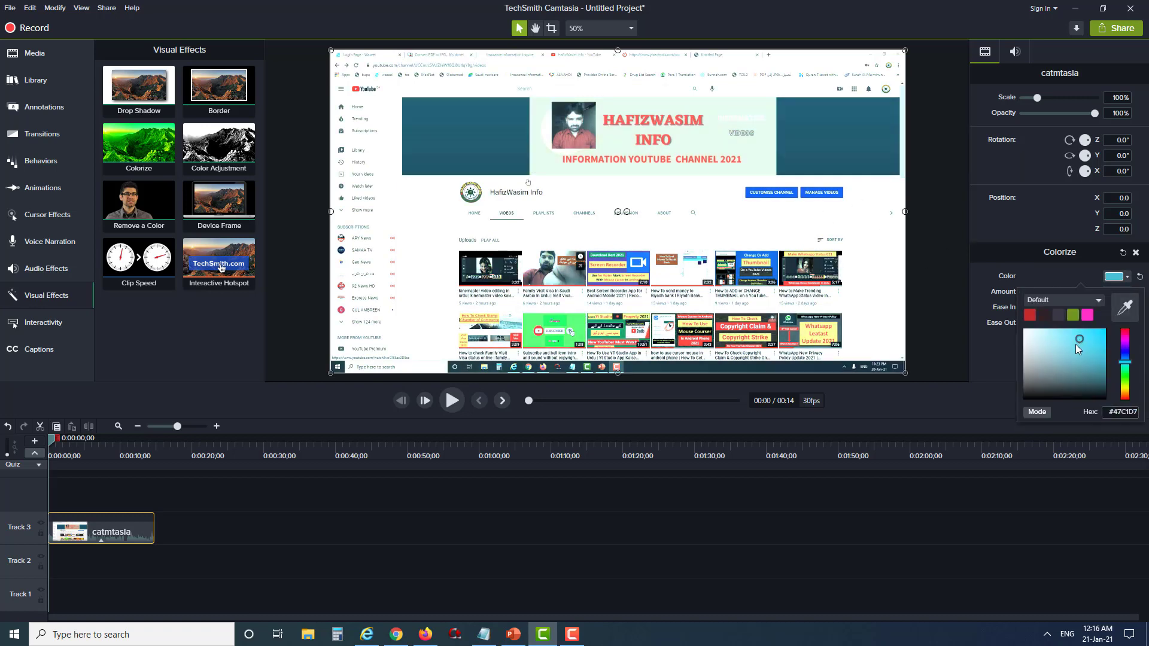
mouse_move(1075, 343)
mouse_down()
mouse_move(1031, 343)
mouse_move(1100, 387)
mouse_move(1092, 343)
mouse_up()
click(1052, 370)
click(1005, 377)
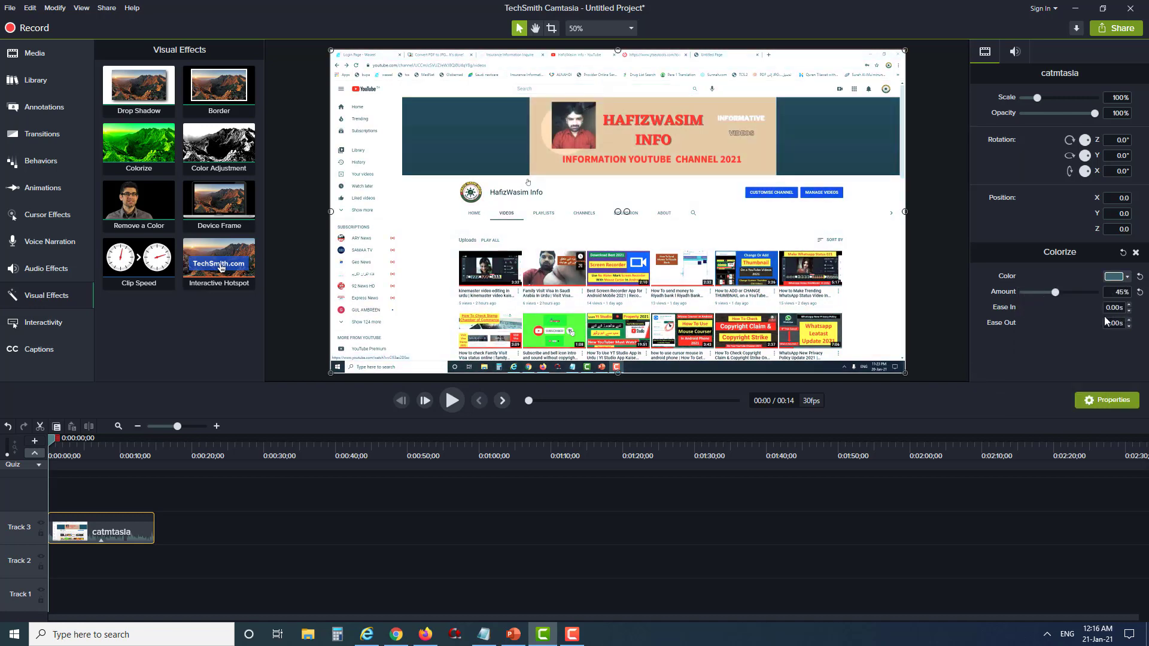
Try adjusting the Colorize Ease In time with its spinner
click(1128, 305)
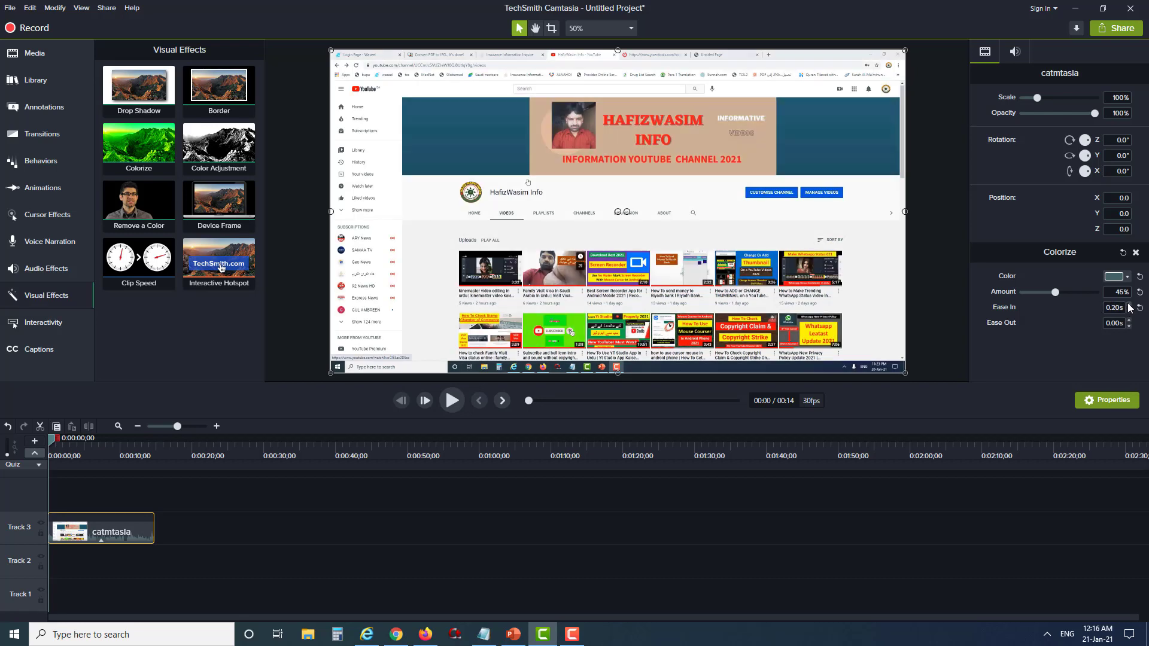
click(1128, 311)
click(1128, 311)
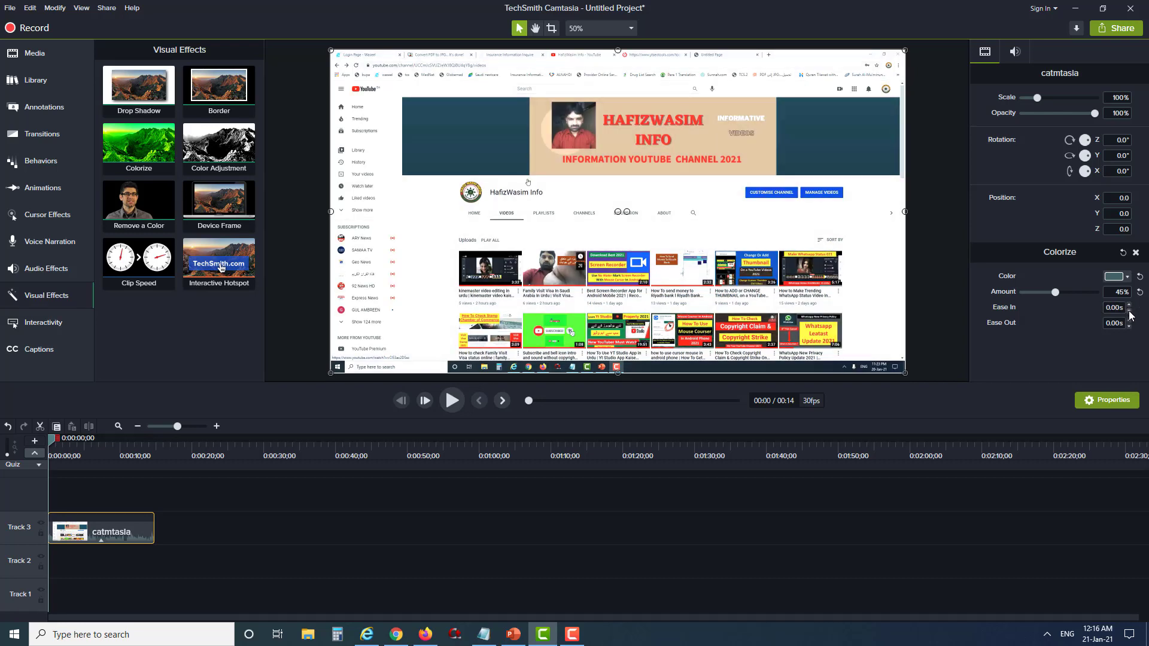
click(1130, 305)
click(1129, 305)
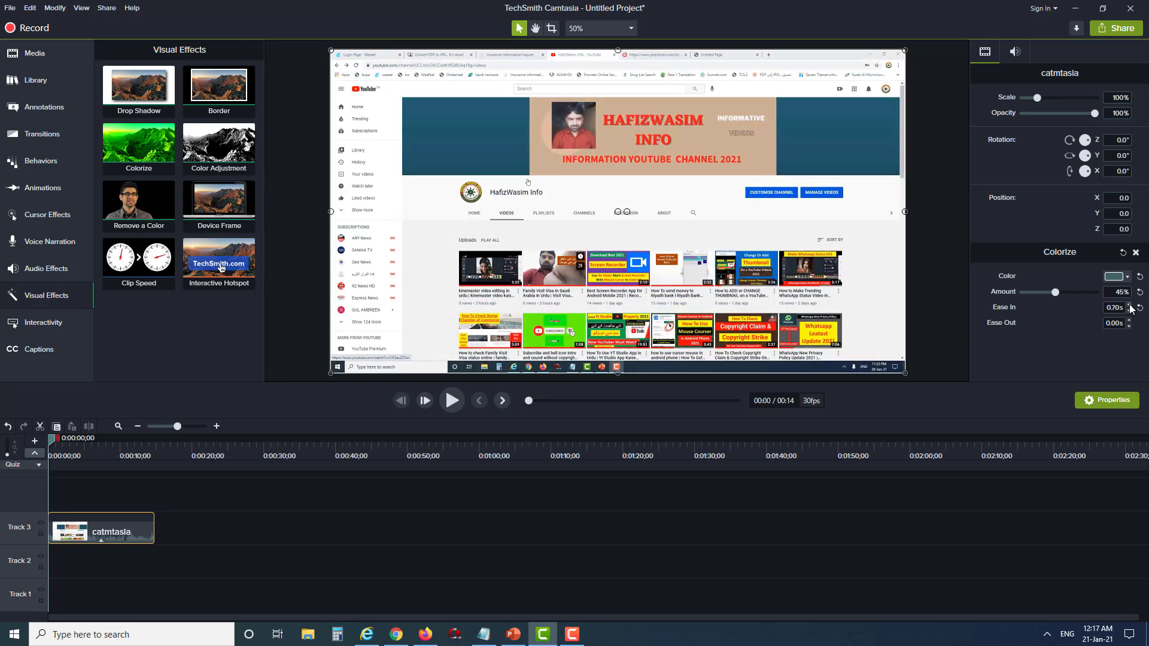
click(1128, 305)
click(1129, 310)
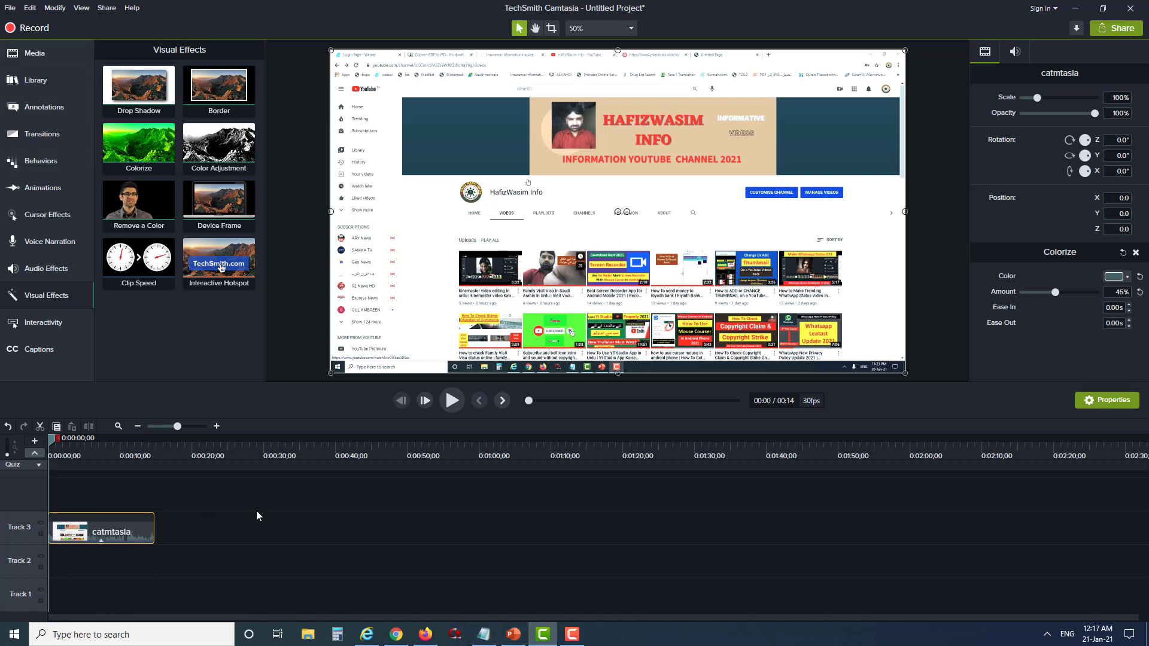
click(572, 634)
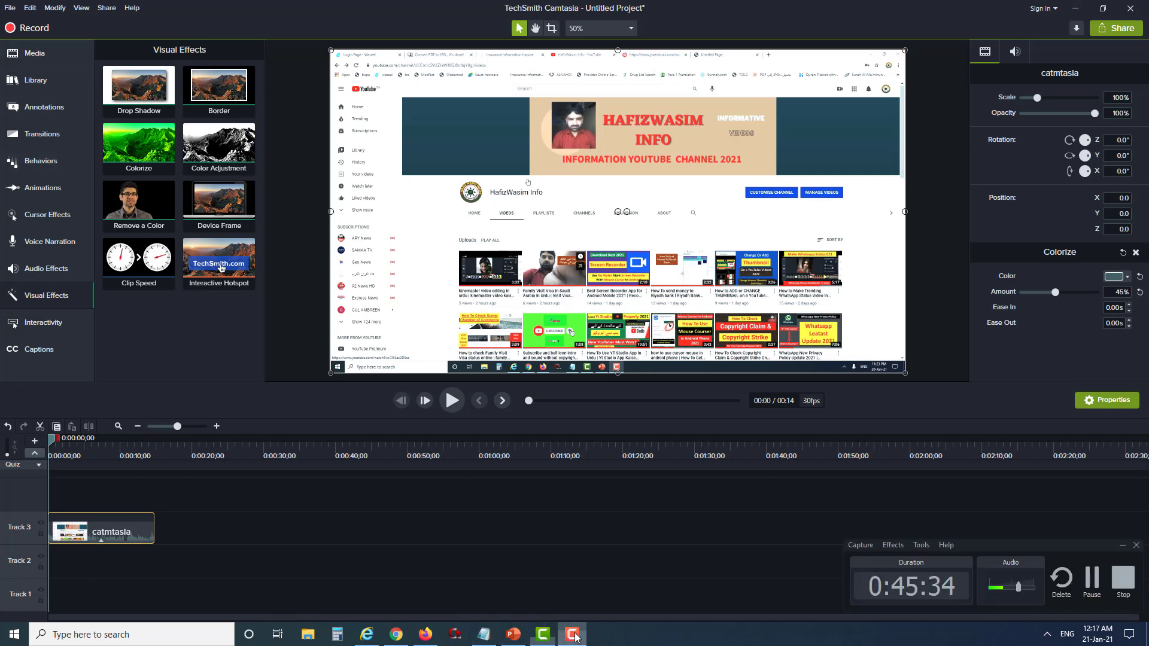
click(515, 516)
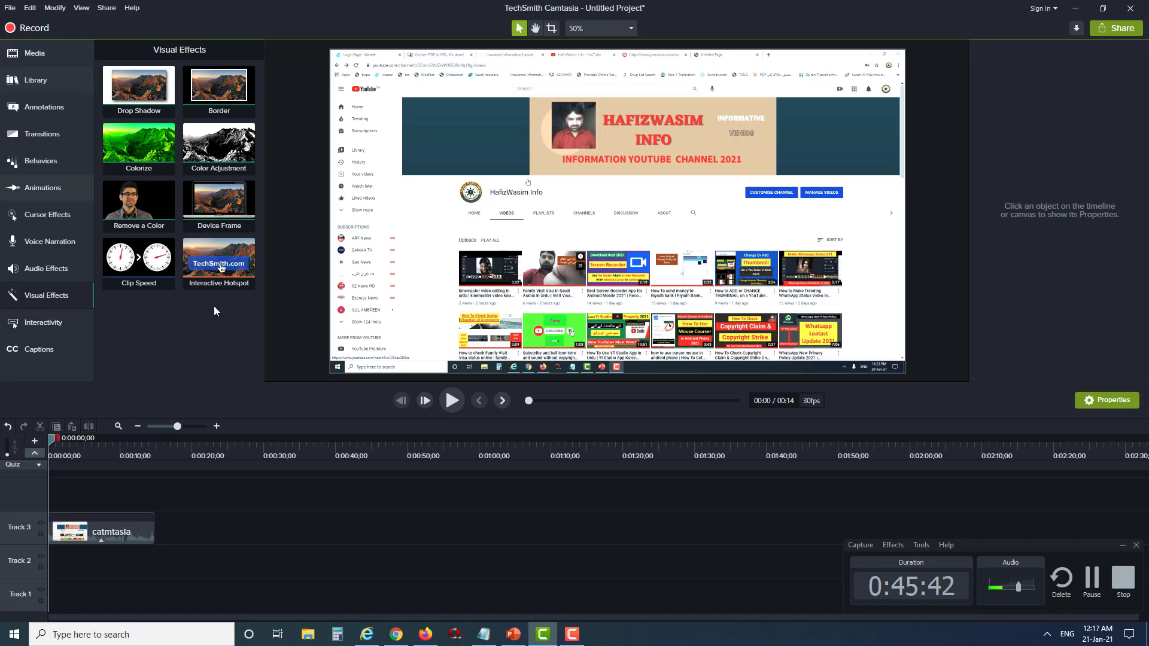
Apply Color Adjustment to the catmtasia clip and set its brightness to 52
drag(213, 147, 102, 529)
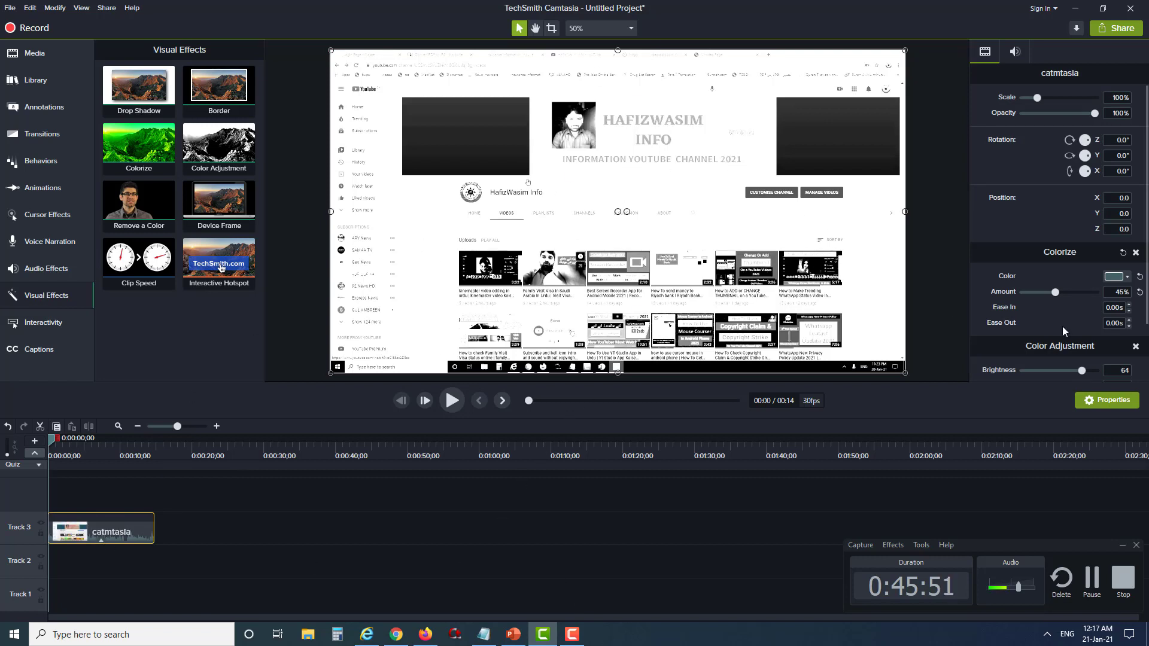
click(1067, 370)
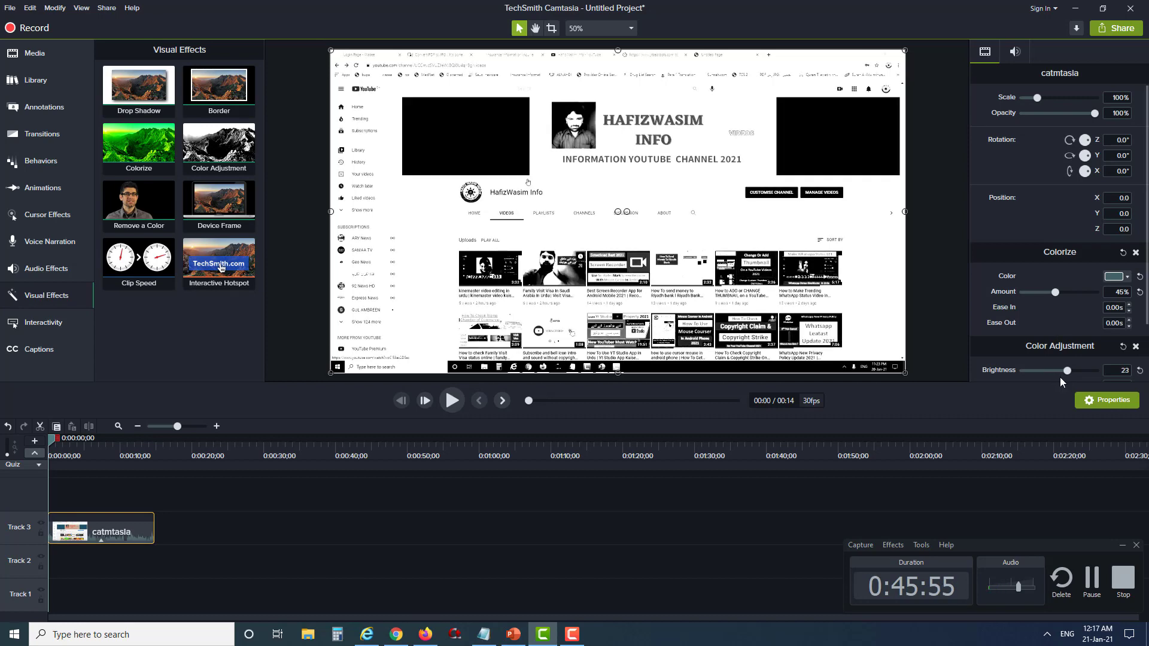
click(1059, 371)
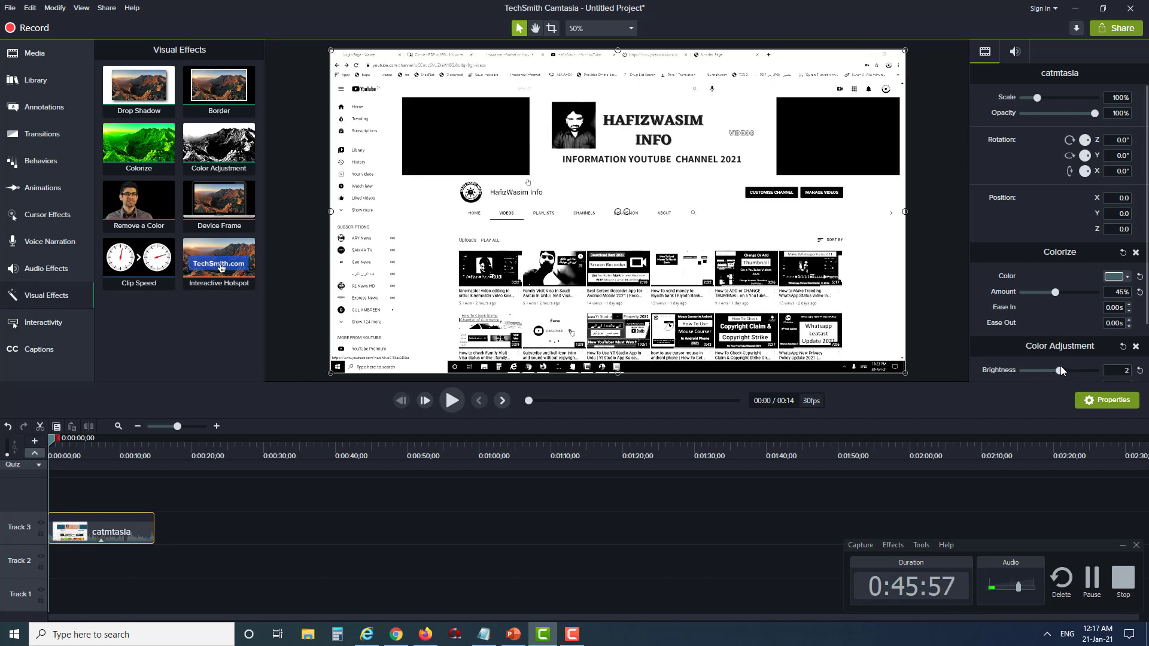
mouse_move(1069, 371)
mouse_down()
mouse_move(1091, 372)
mouse_move(1078, 368)
mouse_up()
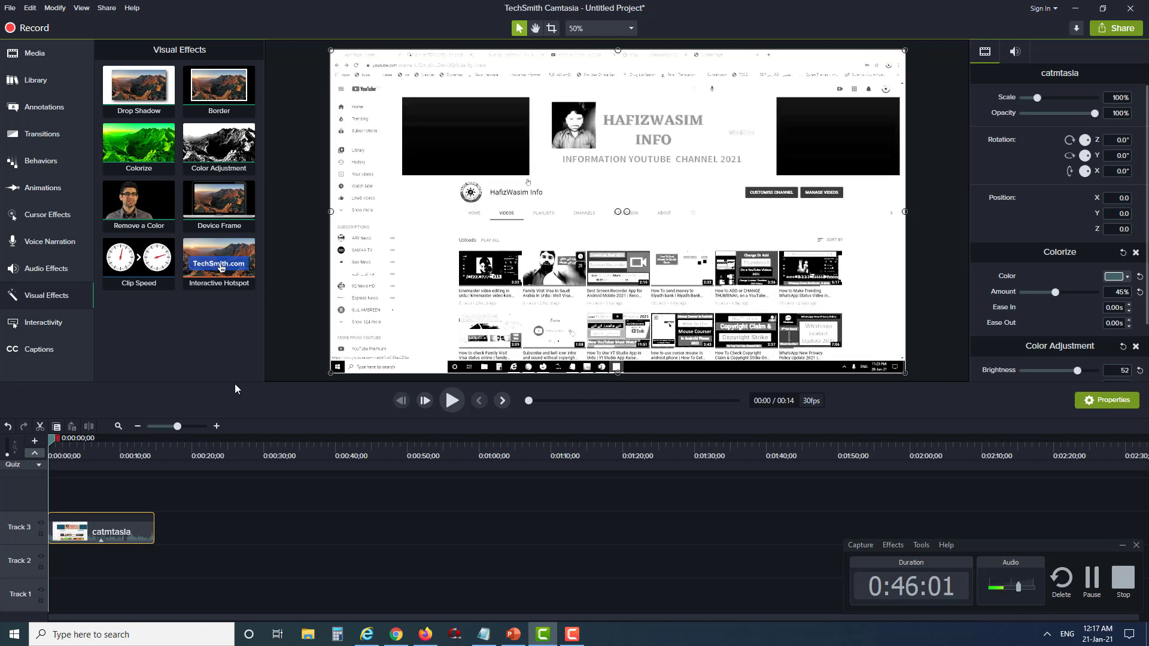
Remove all effects from the catmtasia clip
right_click(120, 532)
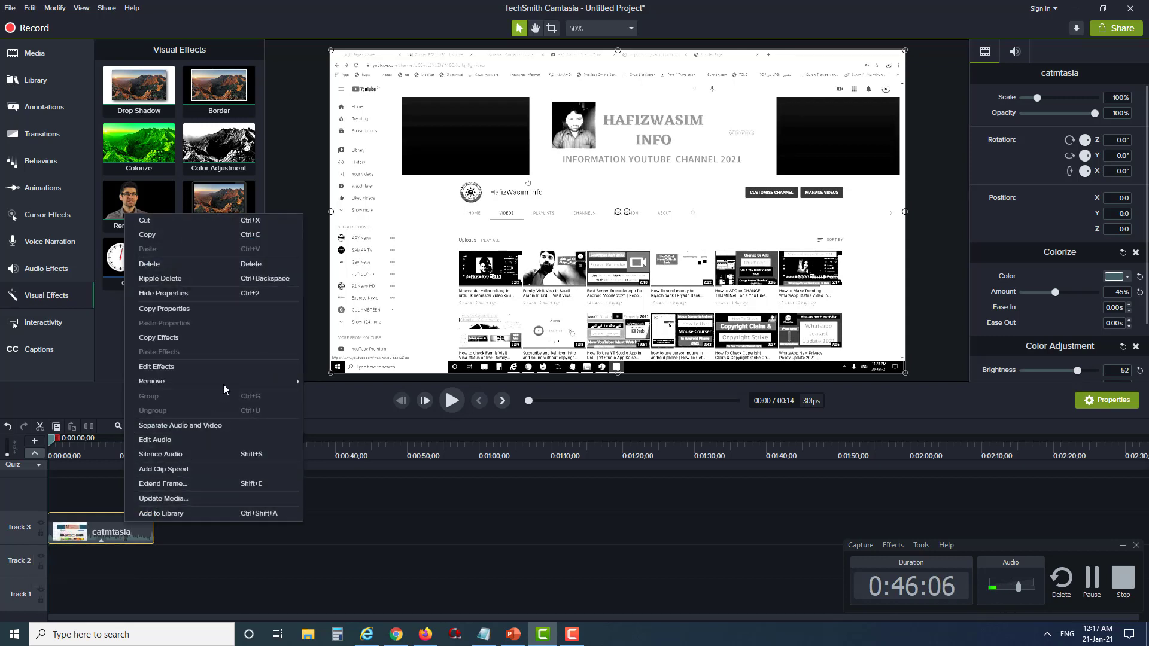
mouse_move(228, 381)
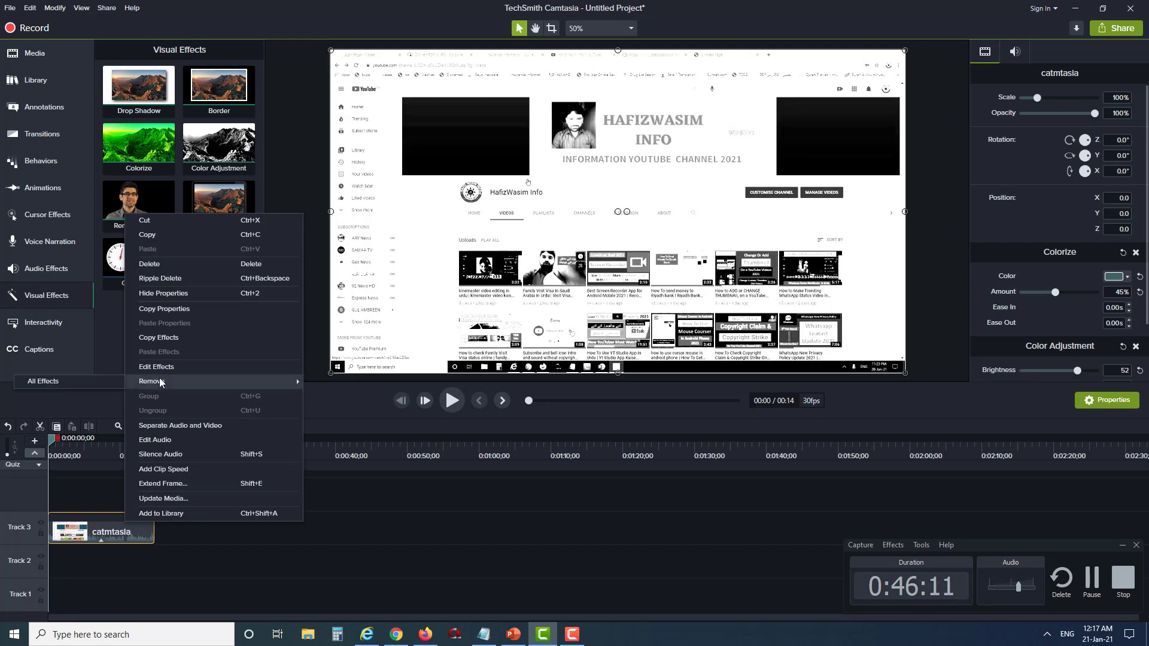
click(88, 381)
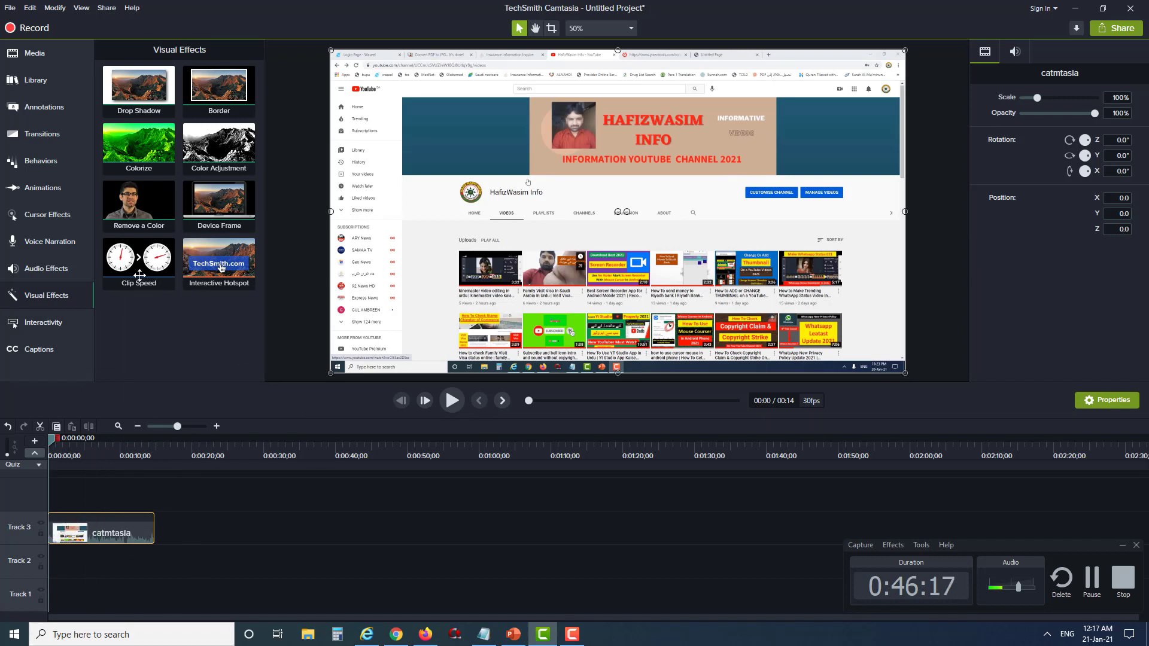
Apply the Remove a Color effect to the catmtasia clip
drag(148, 209, 97, 524)
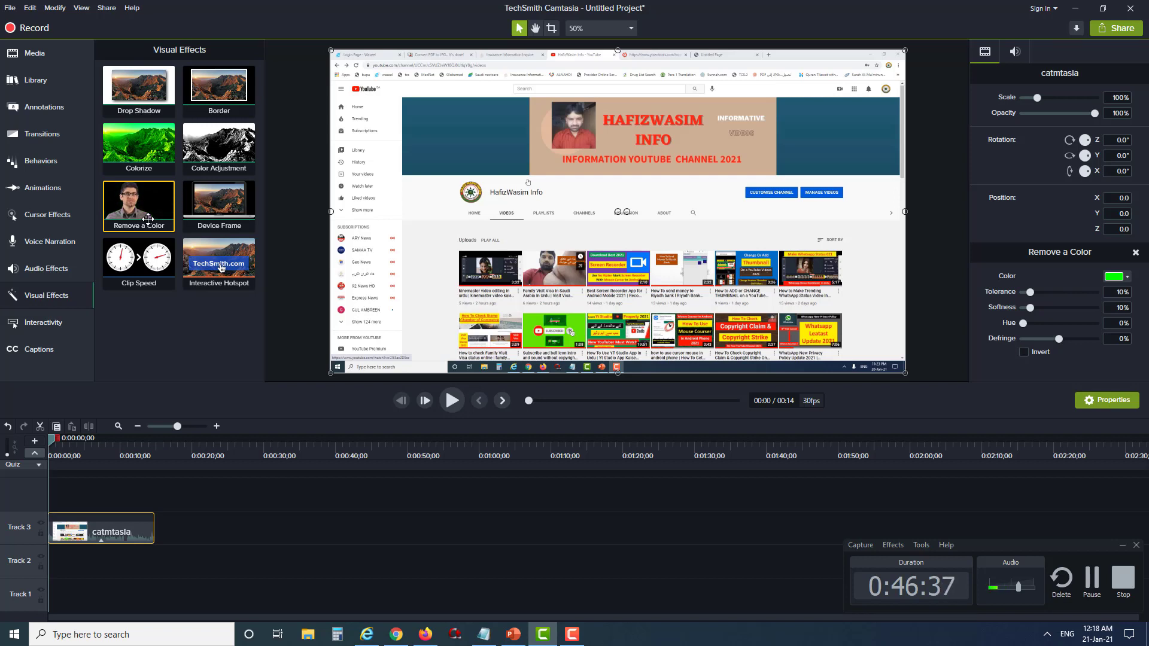
click(1121, 546)
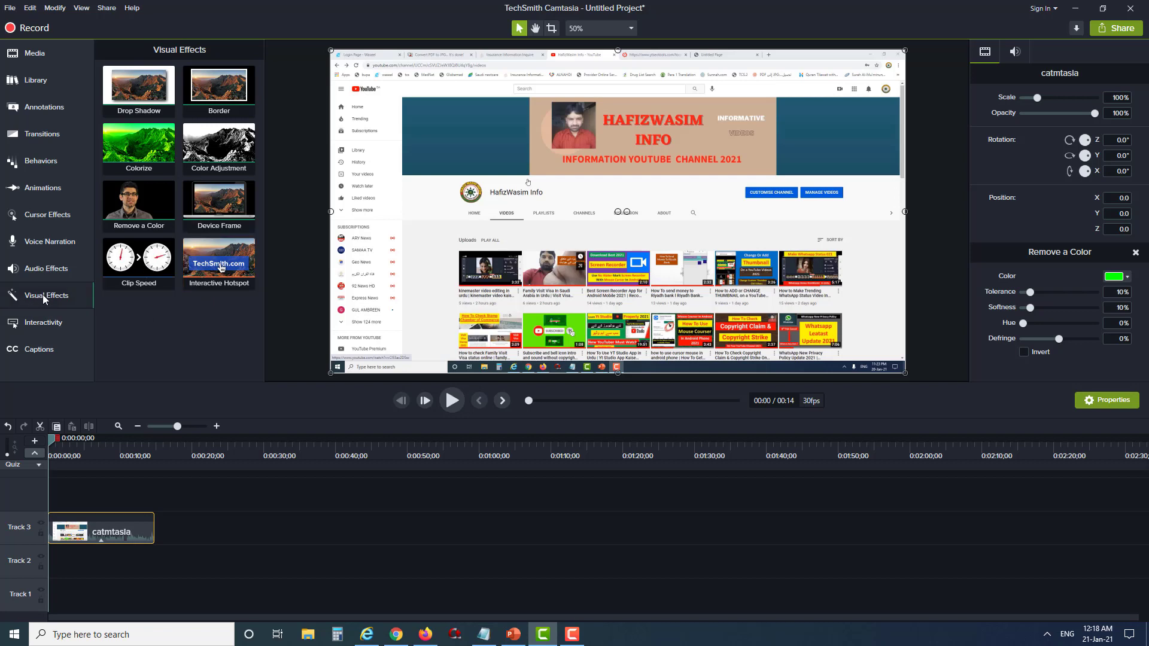
Add a quiz to the timeline at the start from the Interactivity panel
click(51, 322)
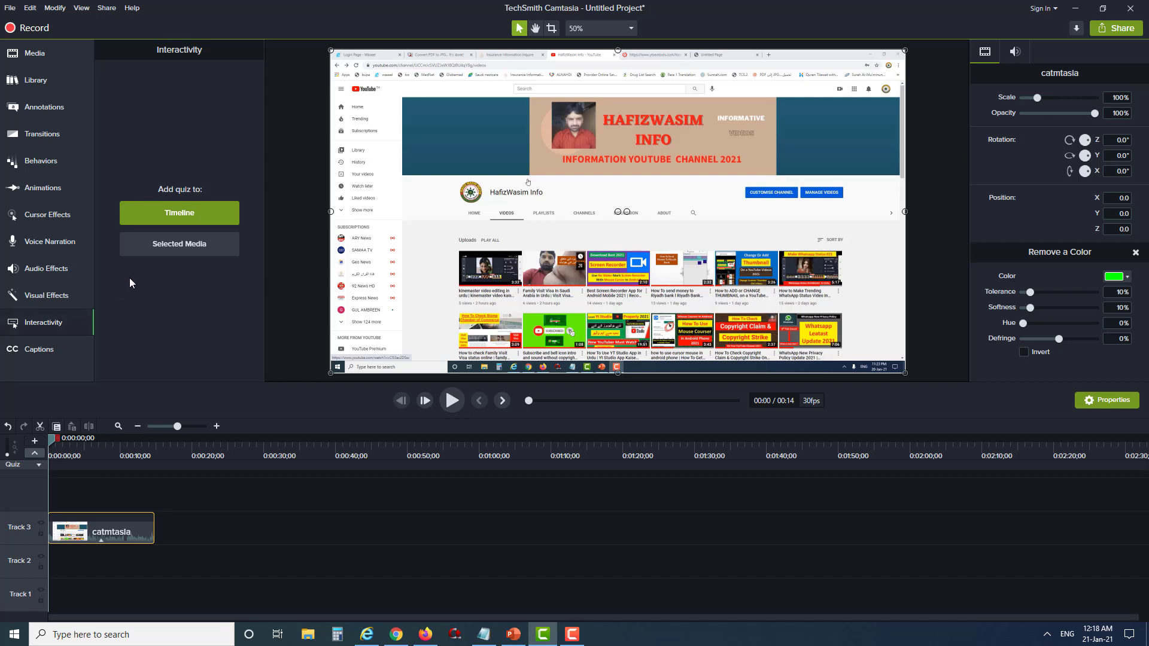
click(189, 211)
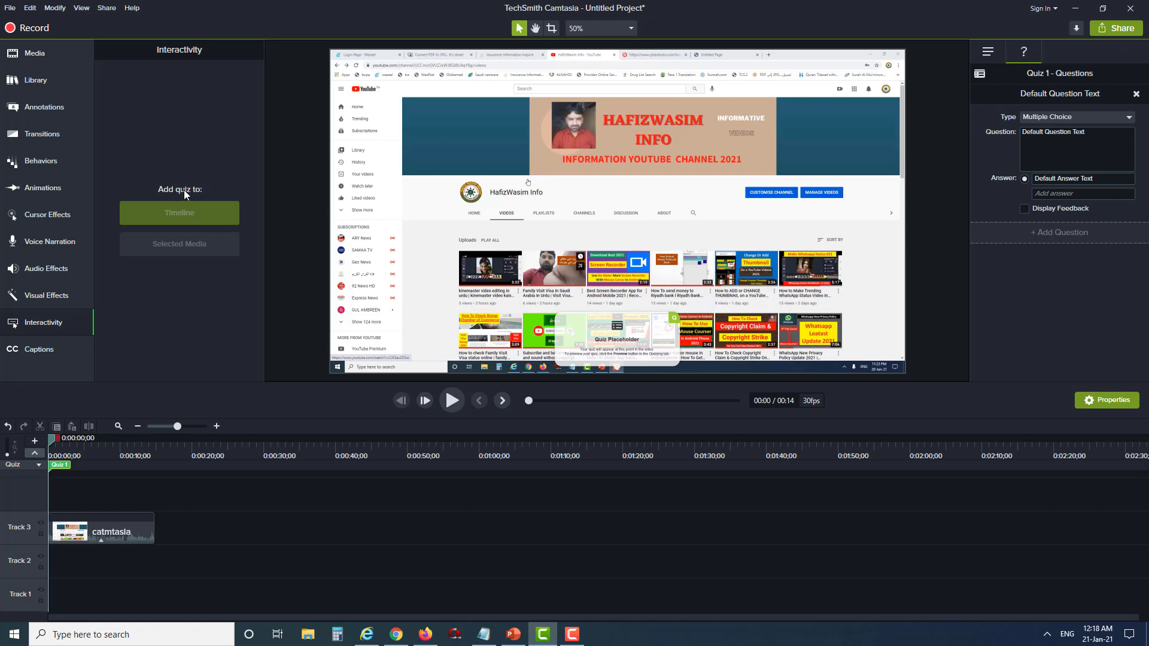
click(664, 337)
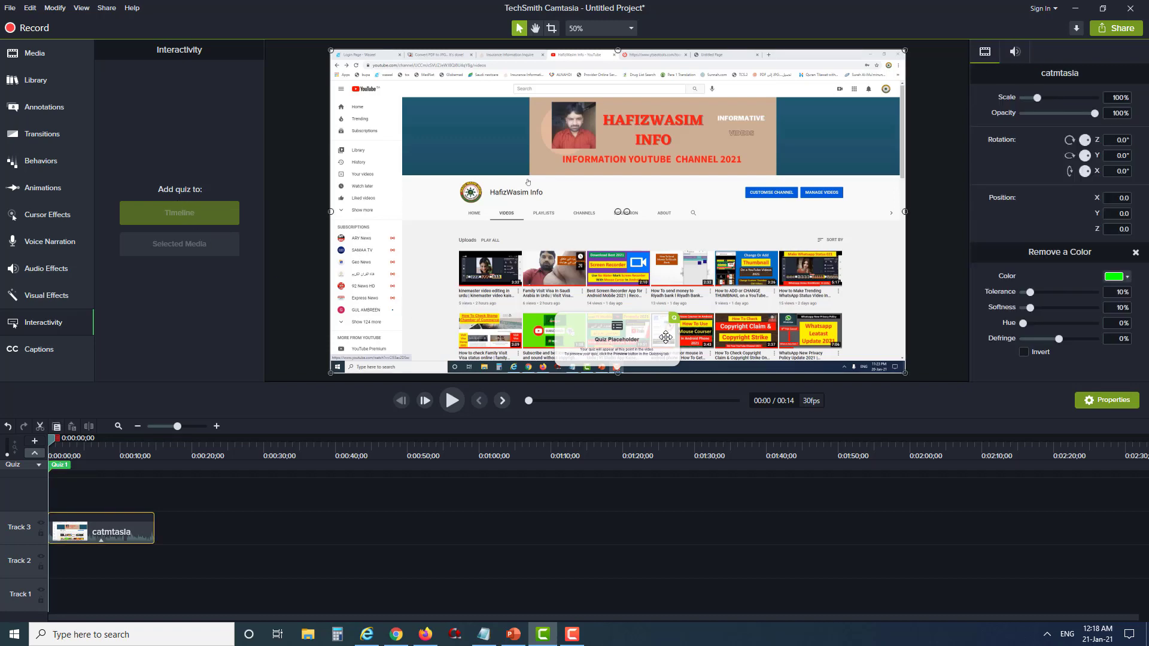
drag(664, 337, 707, 311)
click(59, 466)
mouse_move(59, 469)
mouse_down()
mouse_move(153, 471)
mouse_move(64, 468)
mouse_up()
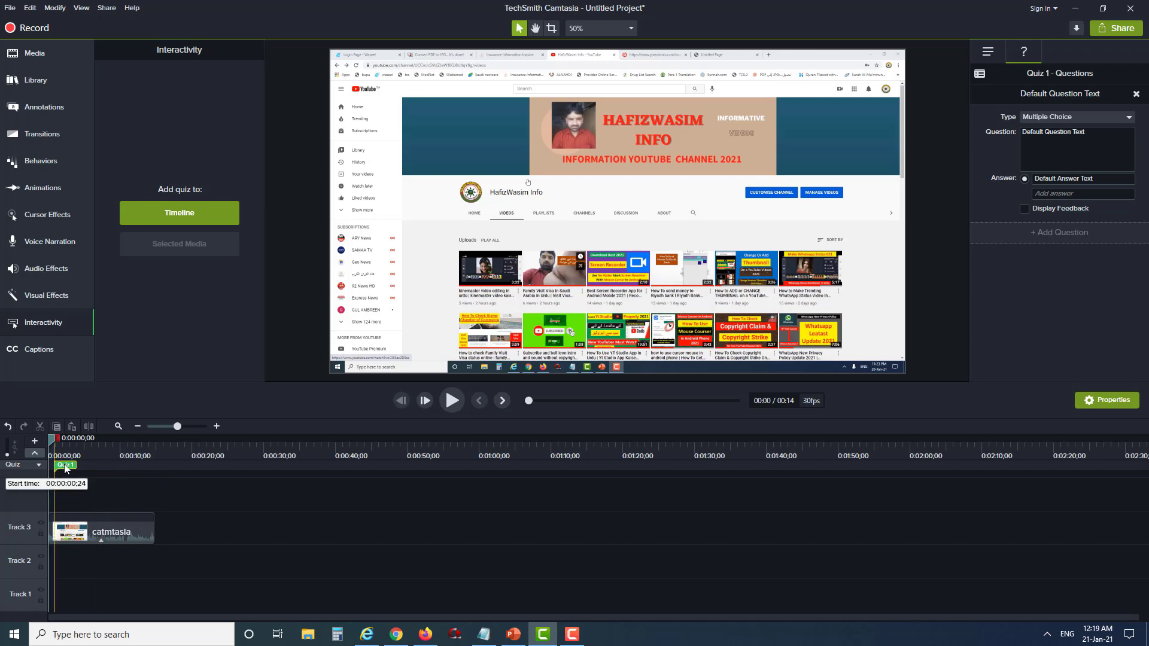
Add quizzes to the catmtasia clip at about 0:04;15 and 0:10;20
right_click(103, 531)
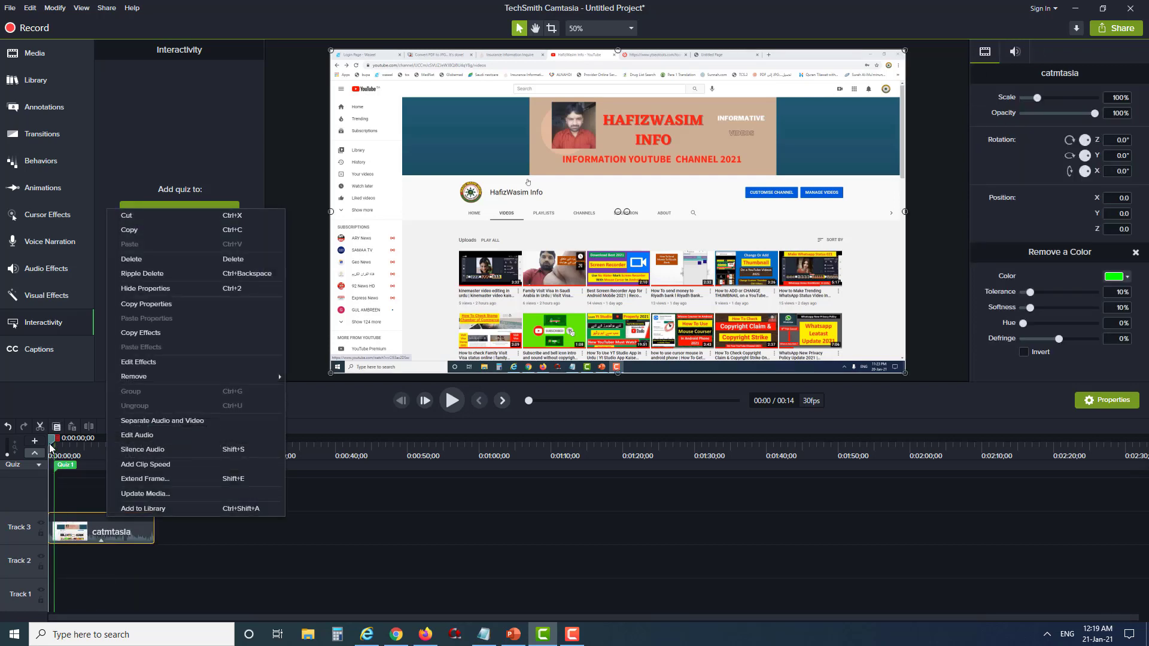
click(81, 456)
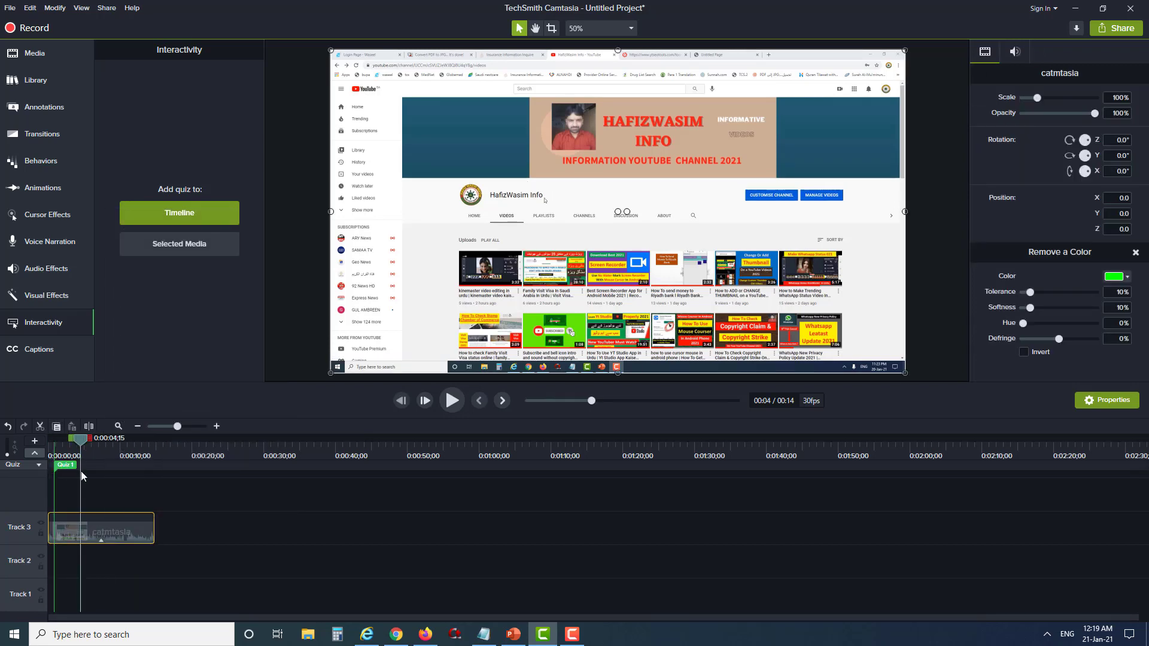
click(81, 517)
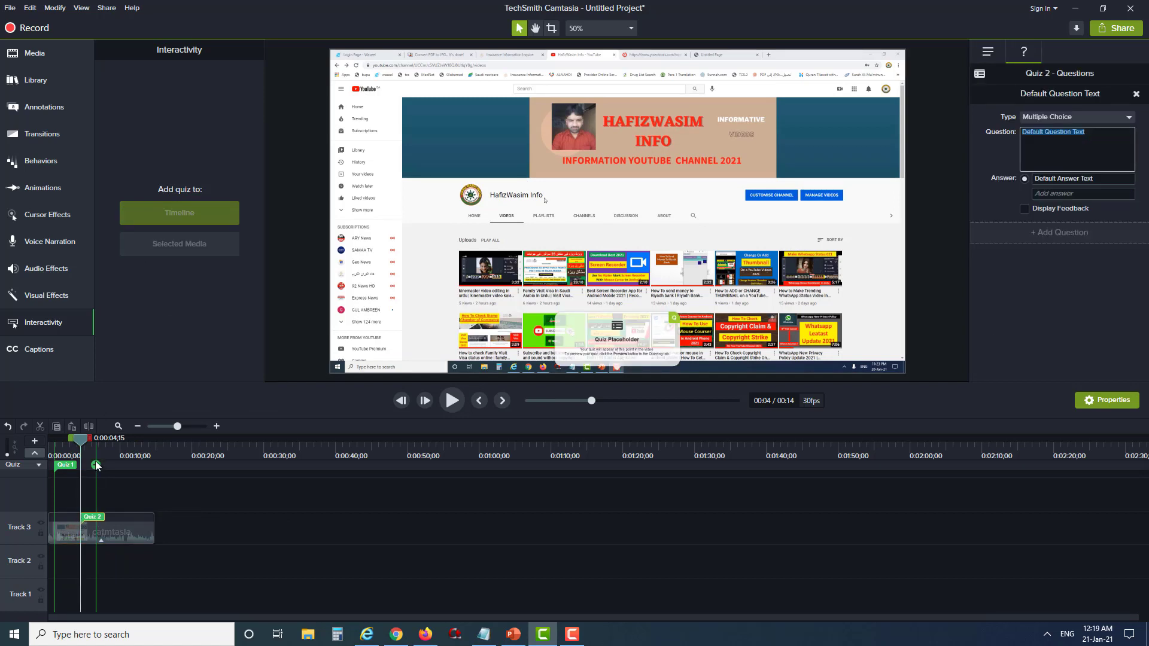
mouse_move(84, 440)
mouse_down()
mouse_move(141, 453)
mouse_move(128, 466)
mouse_move(127, 522)
mouse_up()
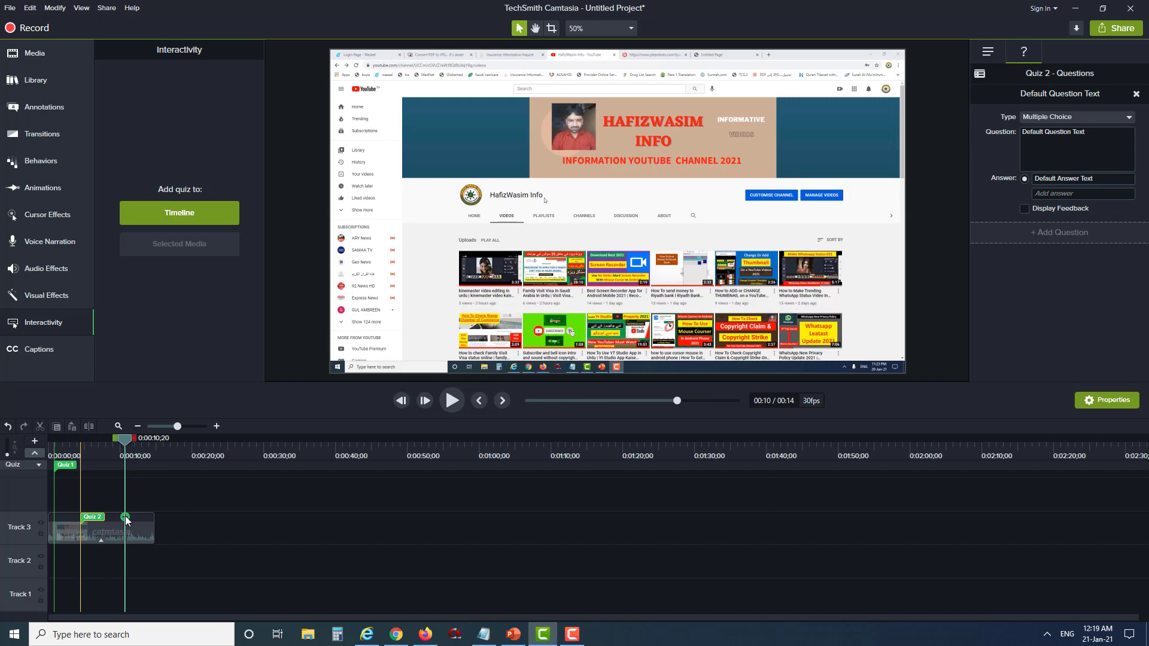
click(124, 515)
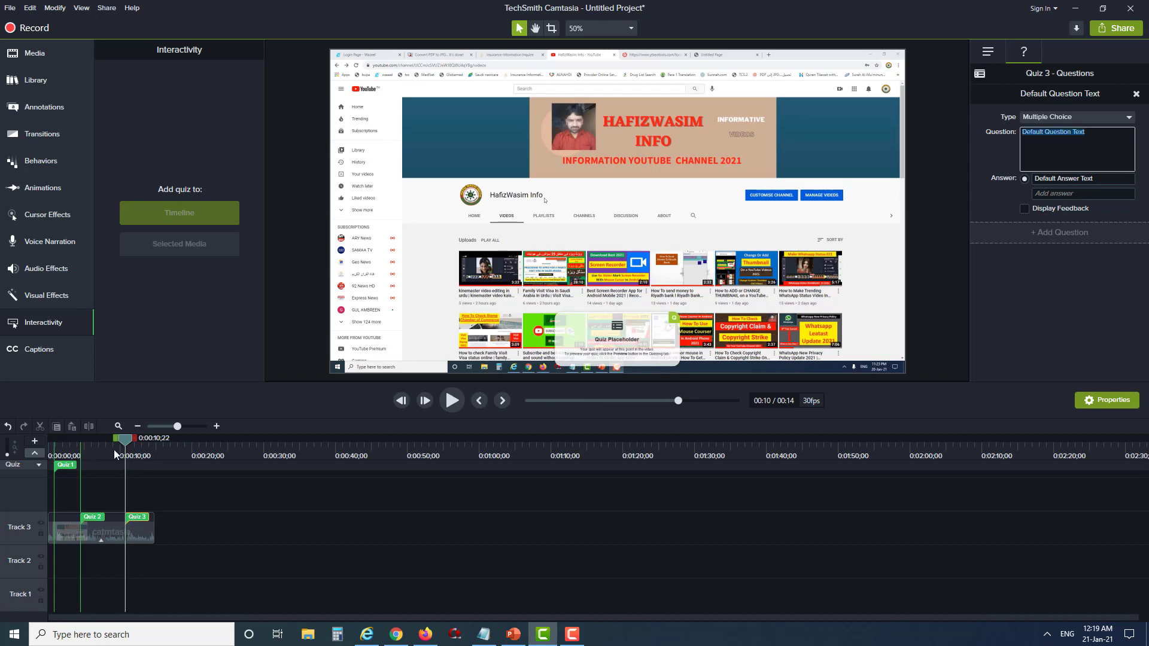
Delete the timeline quiz and the clip's quiz at about 4 seconds
mouse_move(124, 439)
mouse_down()
mouse_move(153, 464)
mouse_move(45, 464)
mouse_move(62, 469)
mouse_up()
right_click(61, 466)
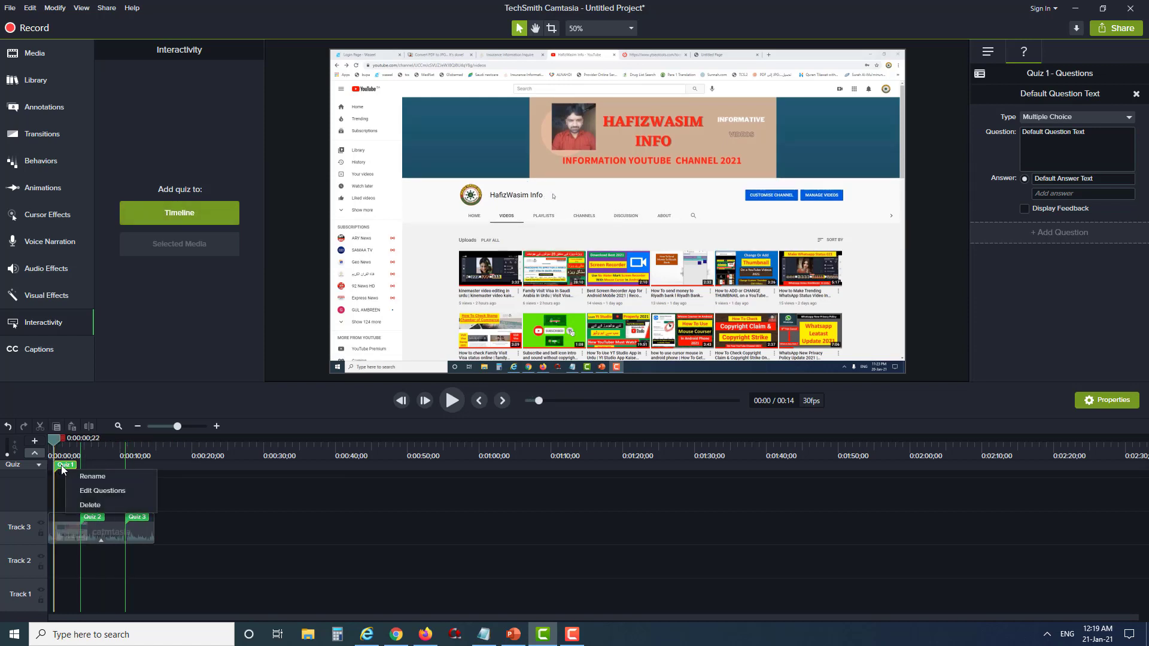
click(89, 507)
click(92, 517)
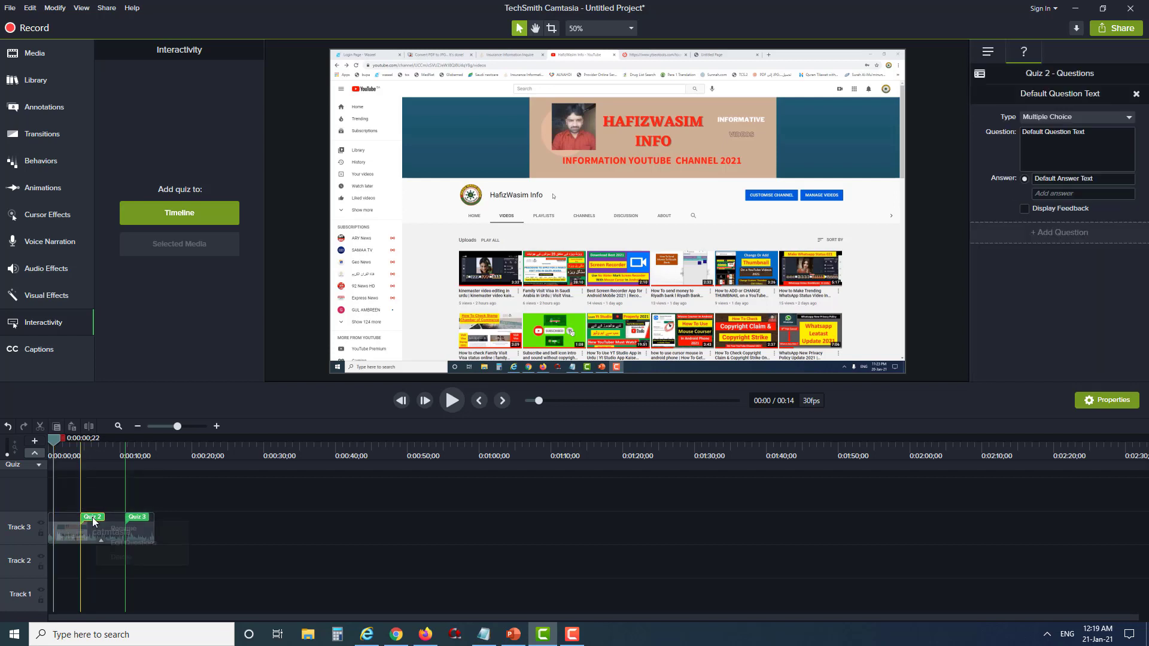
right_click(93, 517)
click(112, 555)
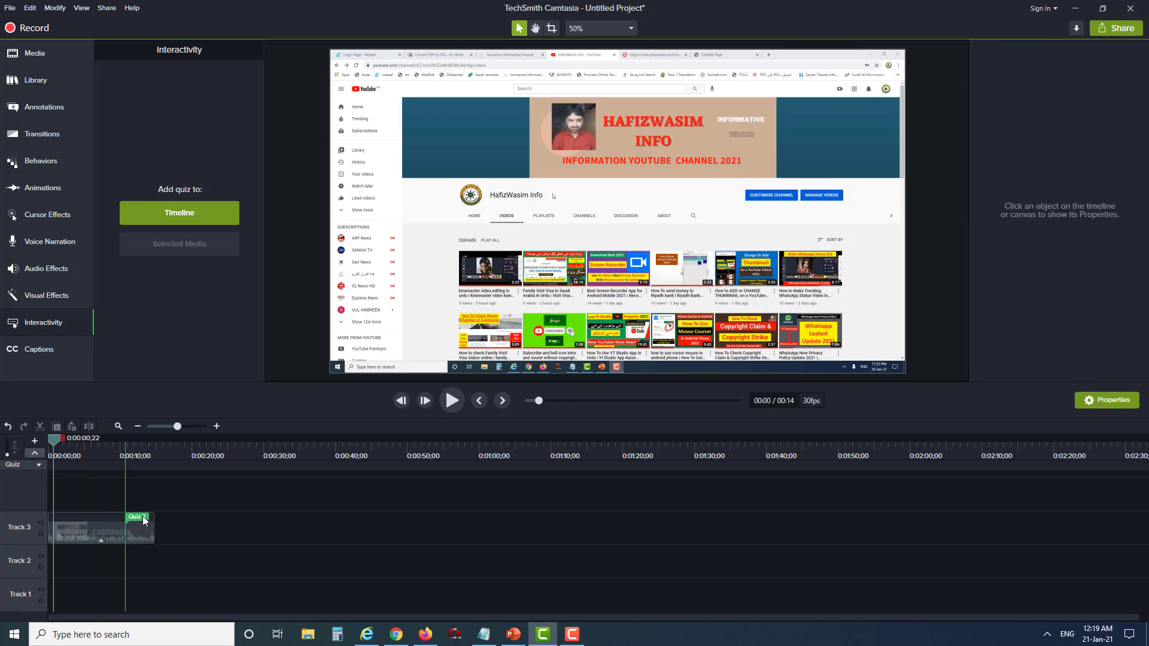
Open the remaining quiz's question settings and enter fgfghsgkhsdgfhksdgf as the question text
click(143, 517)
right_click(144, 517)
click(102, 544)
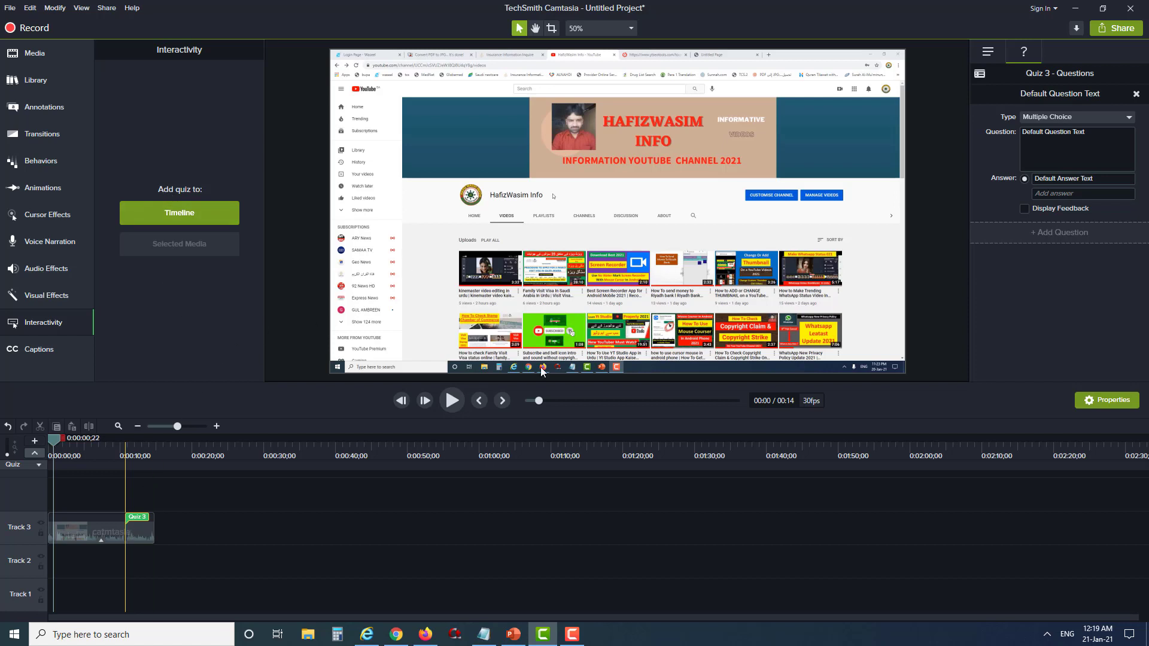
click(1087, 146)
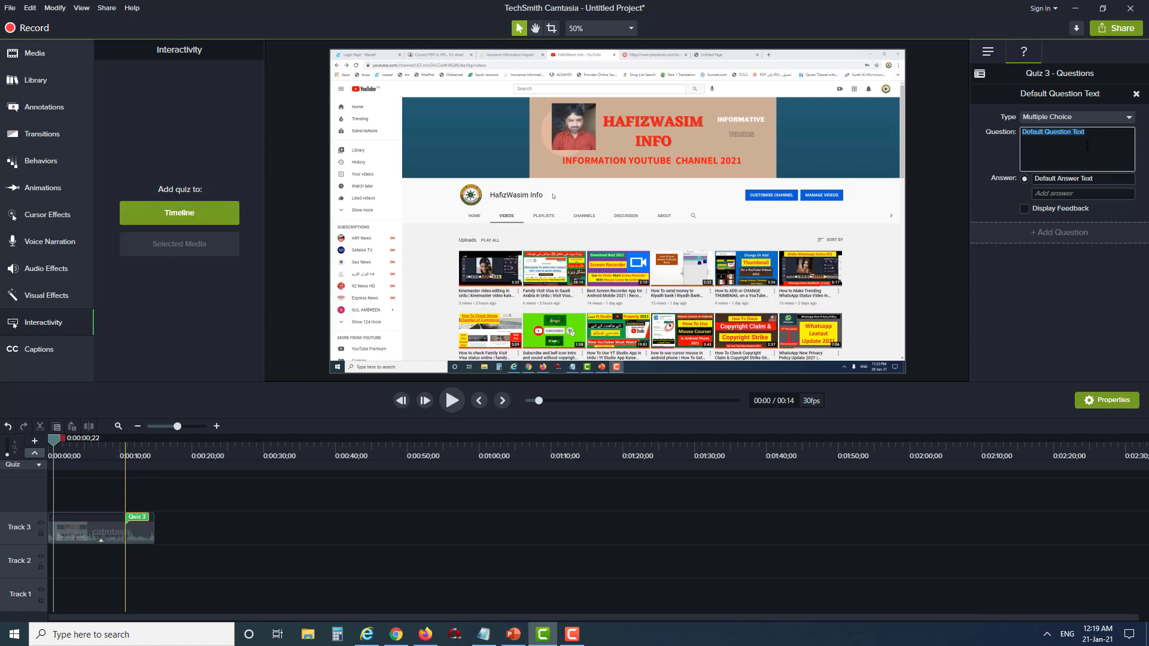
text(fgfghsgkhsdgfhksdgf)
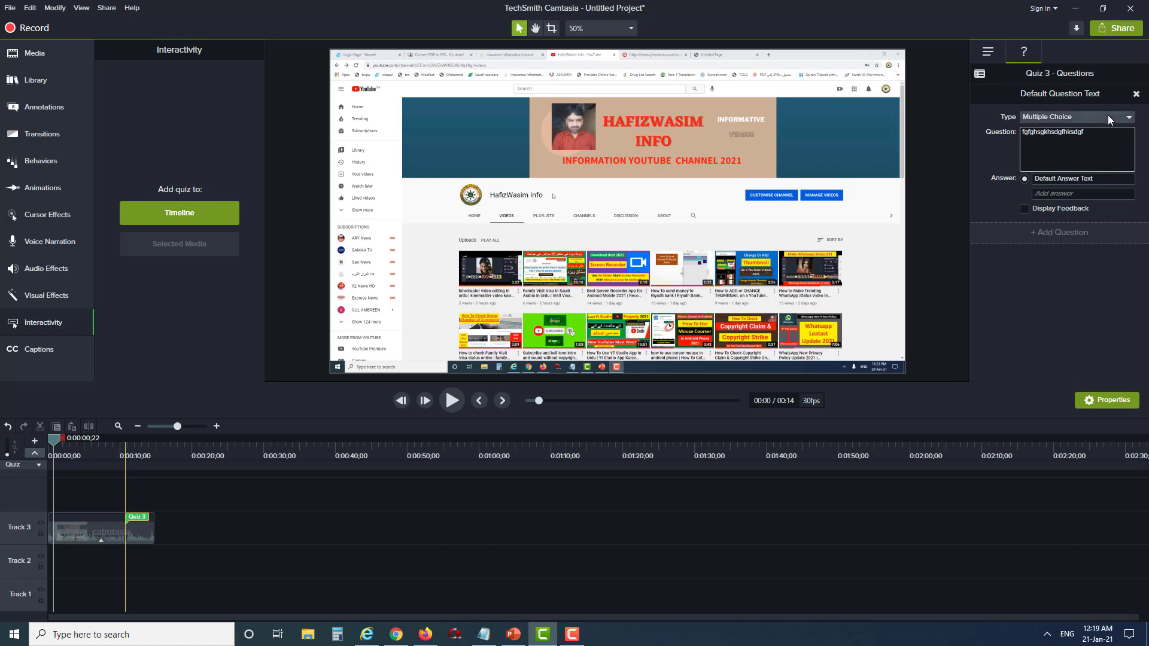
Switch the question type to Fill in the Blank and clear the question text
click(1107, 115)
click(1056, 145)
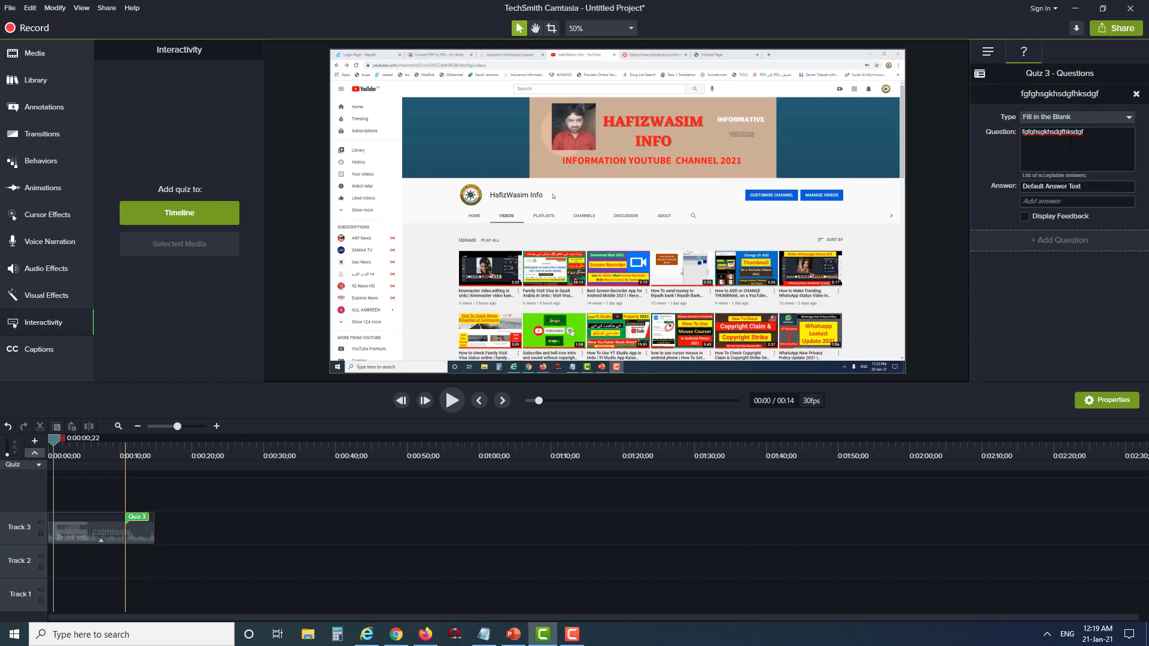
click(1070, 143)
key(BackSpace)
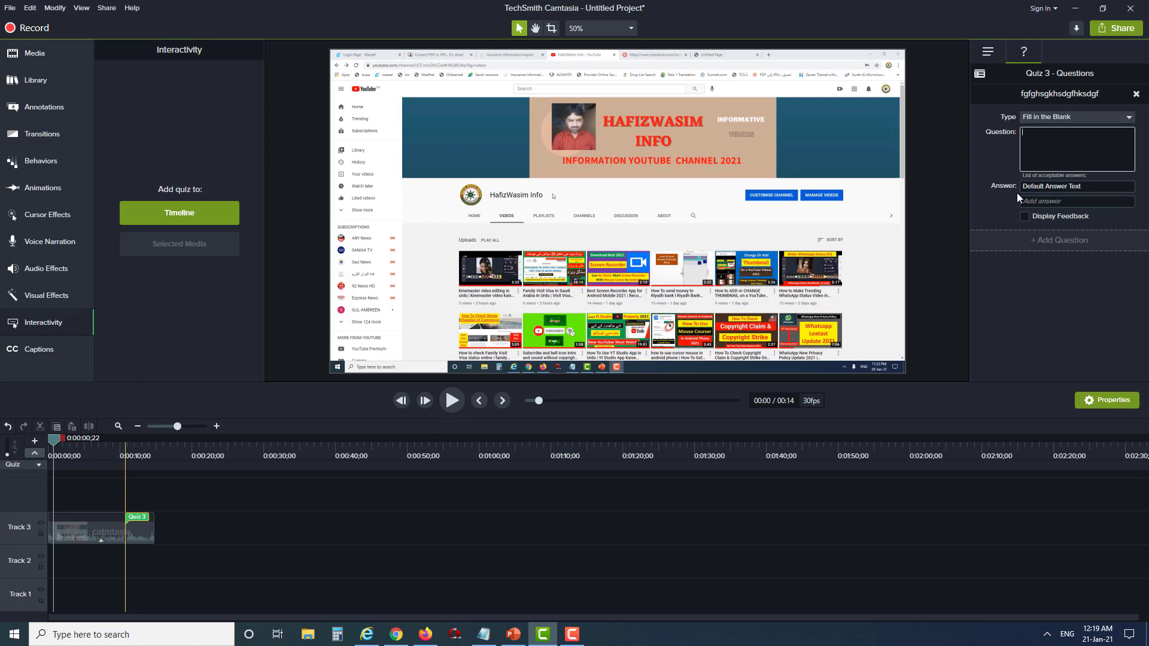
click(1081, 186)
click(1082, 155)
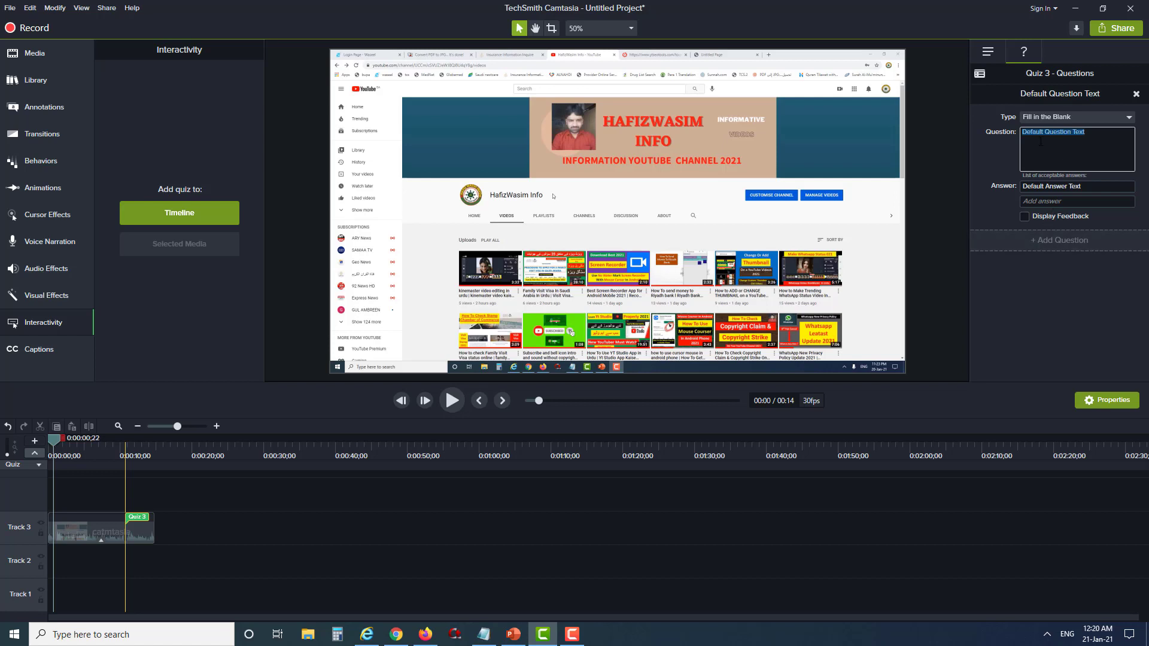
Review the quiz options, then delete the quiz from the clip
click(987, 53)
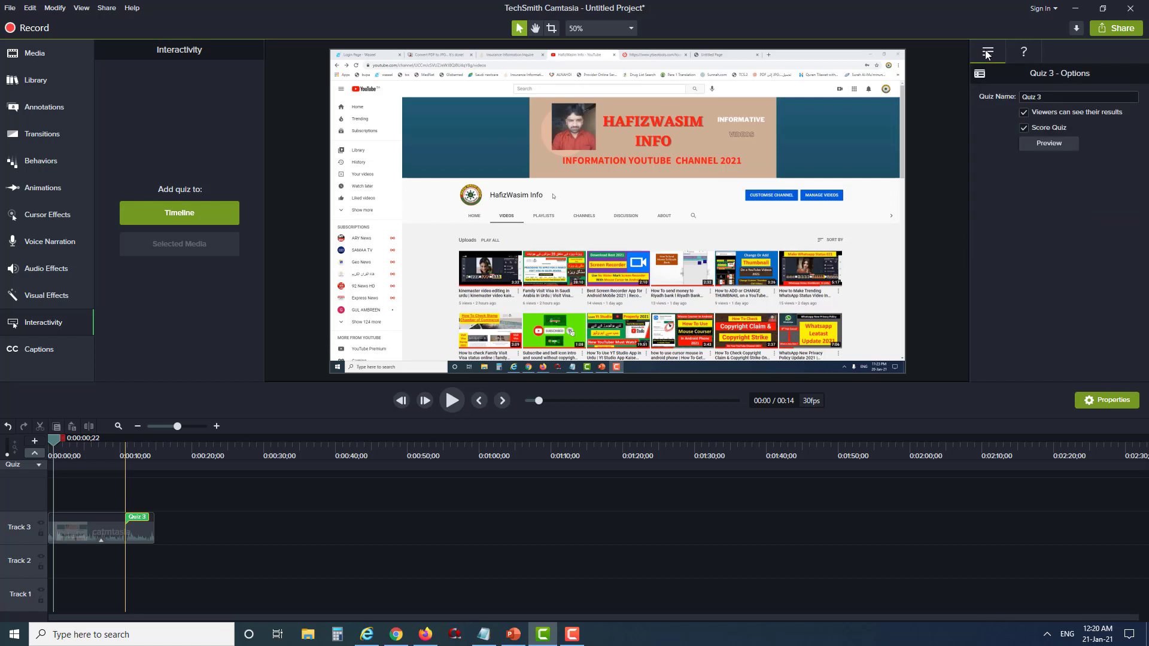
click(1022, 54)
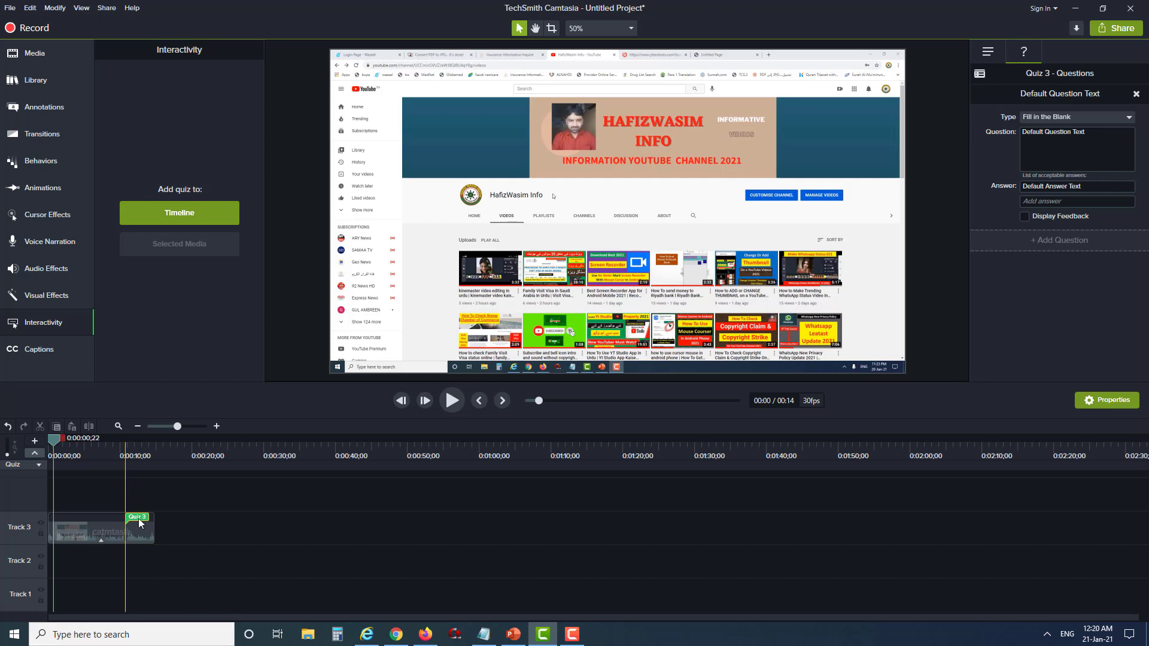
key(Delete)
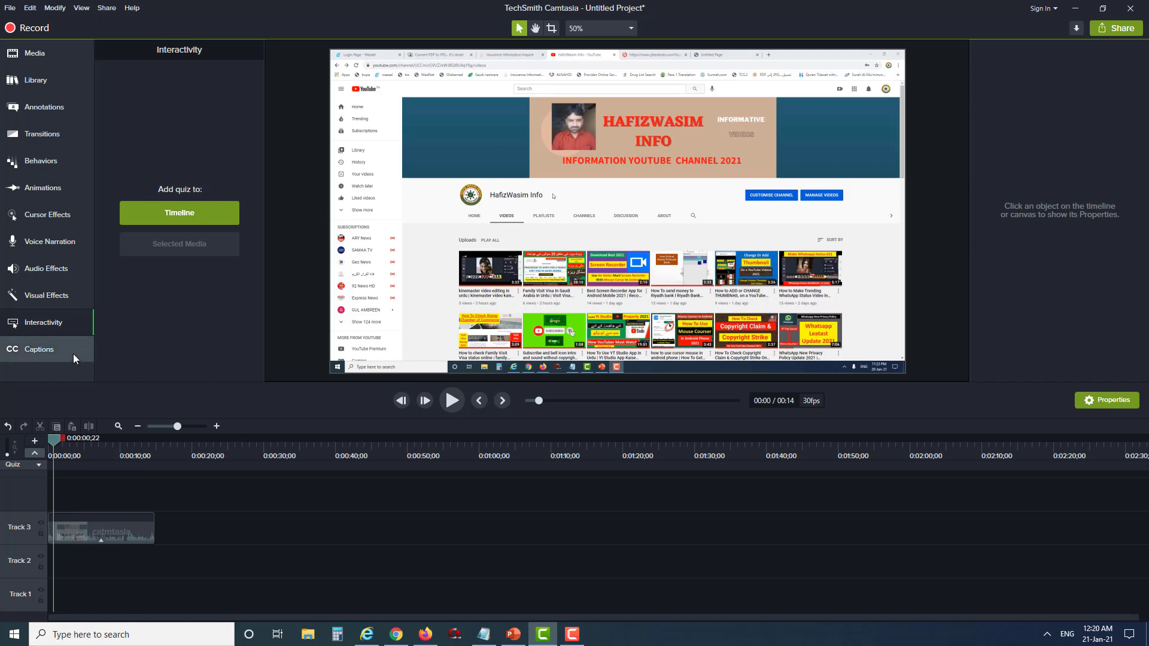
Add a caption at the start of the timeline and enter the channel name as its text
click(73, 354)
click(202, 366)
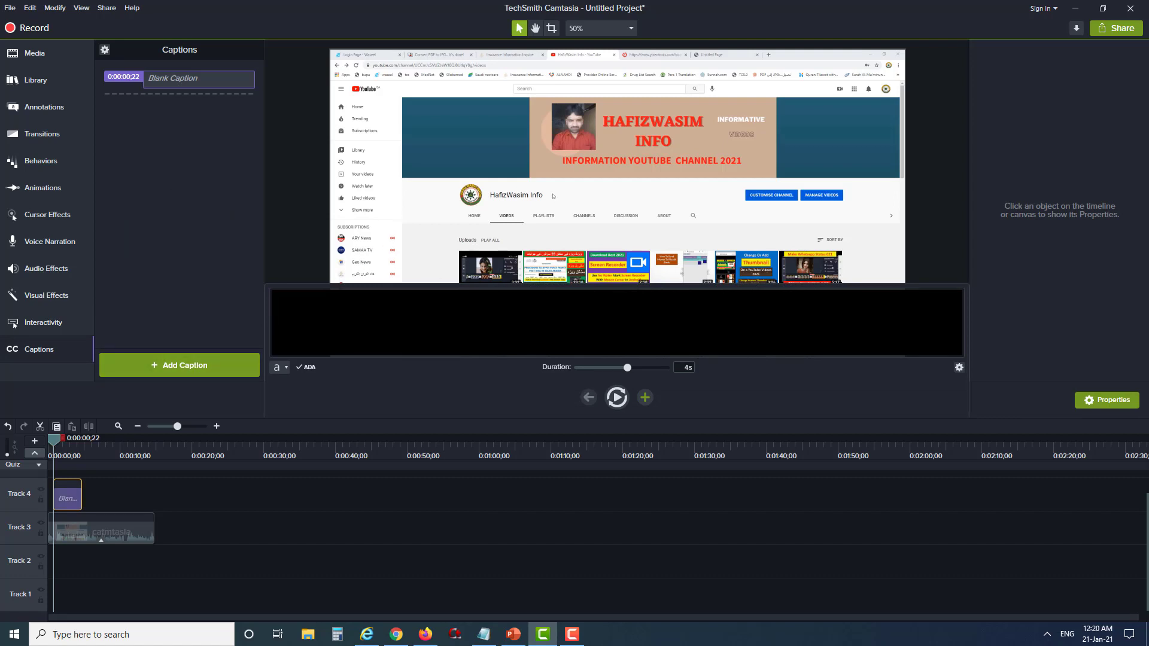
text(haf)
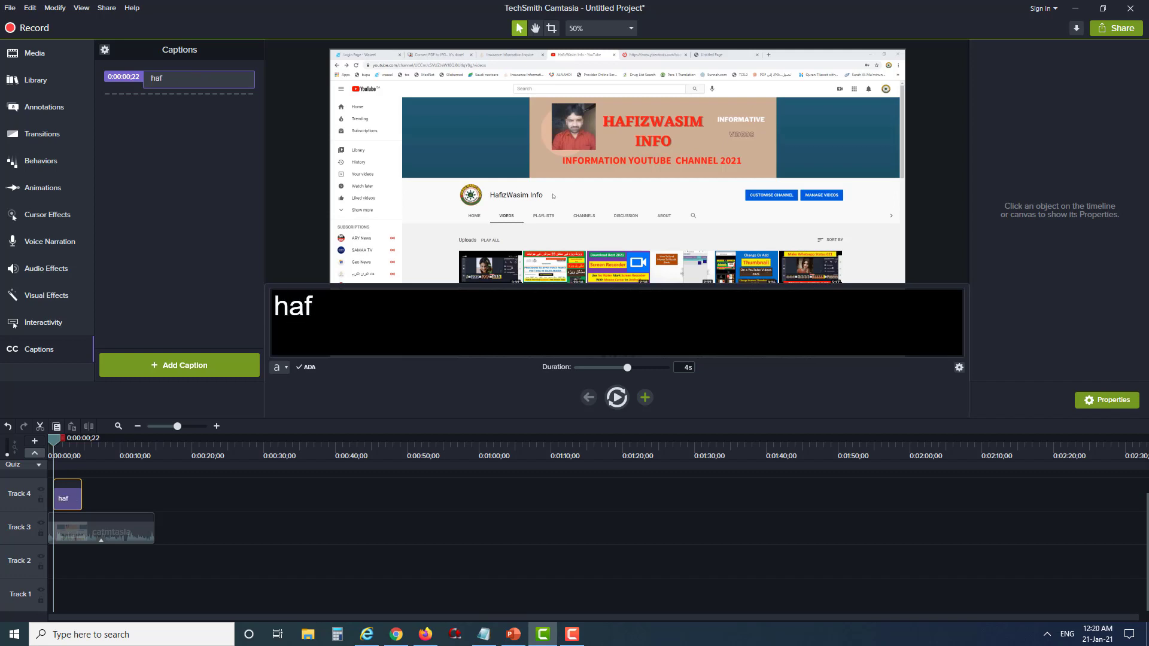
key(BackSpace)
key(BackSpace)
key(BackSpace)
text(Hafiz)
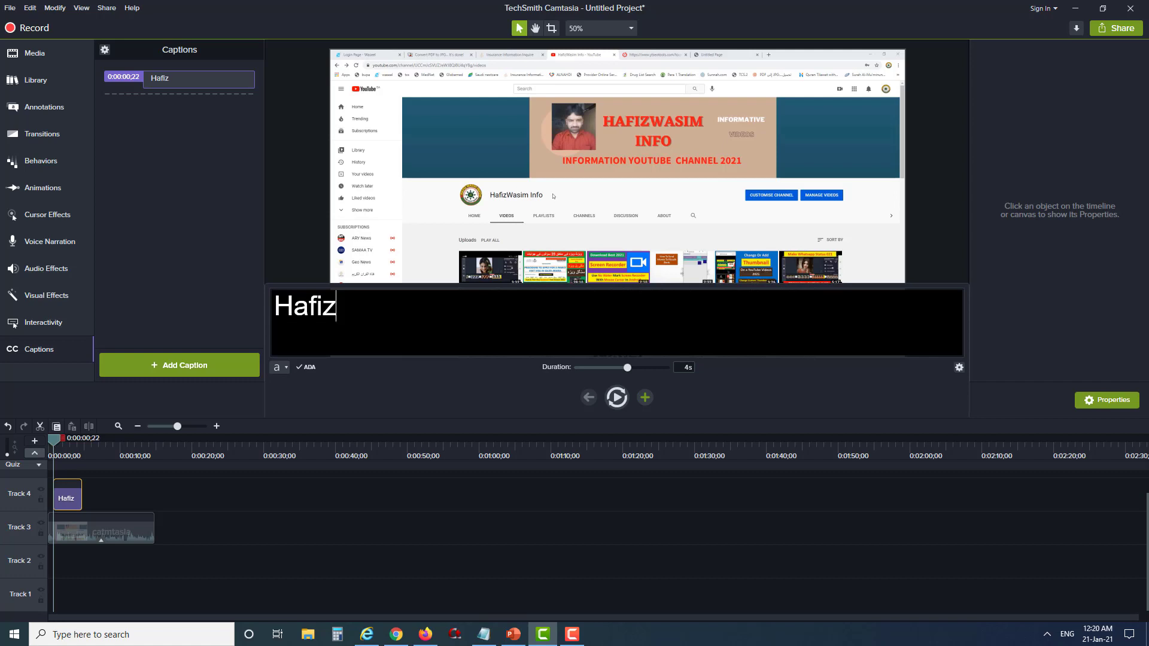
text(Wasim)
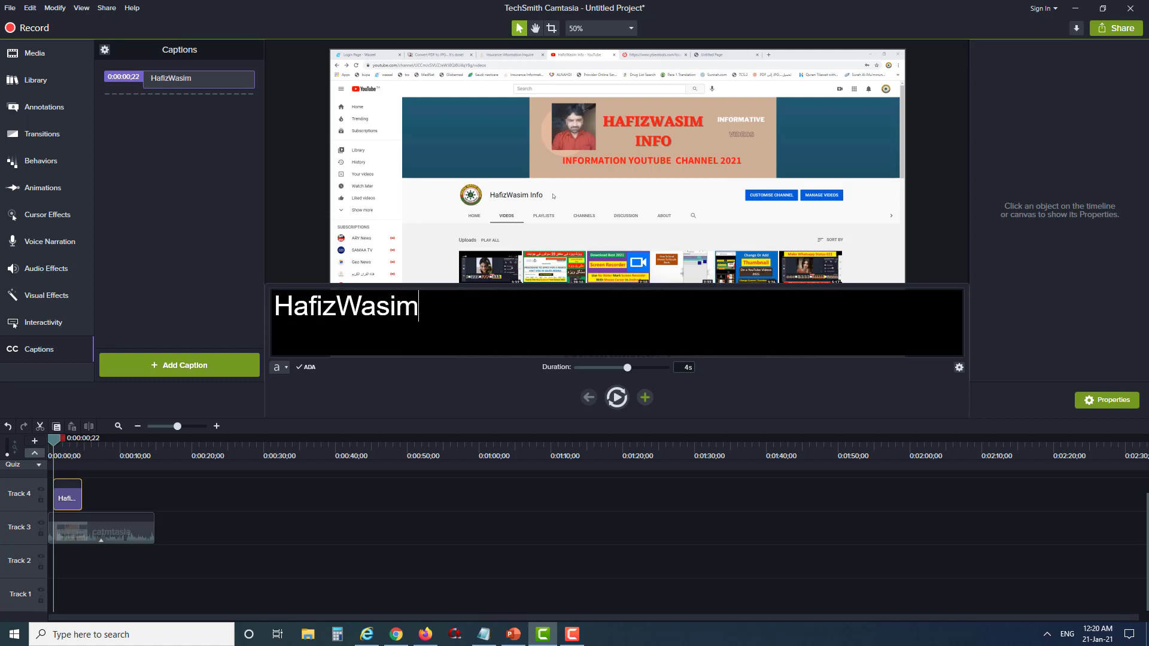
text(Info)
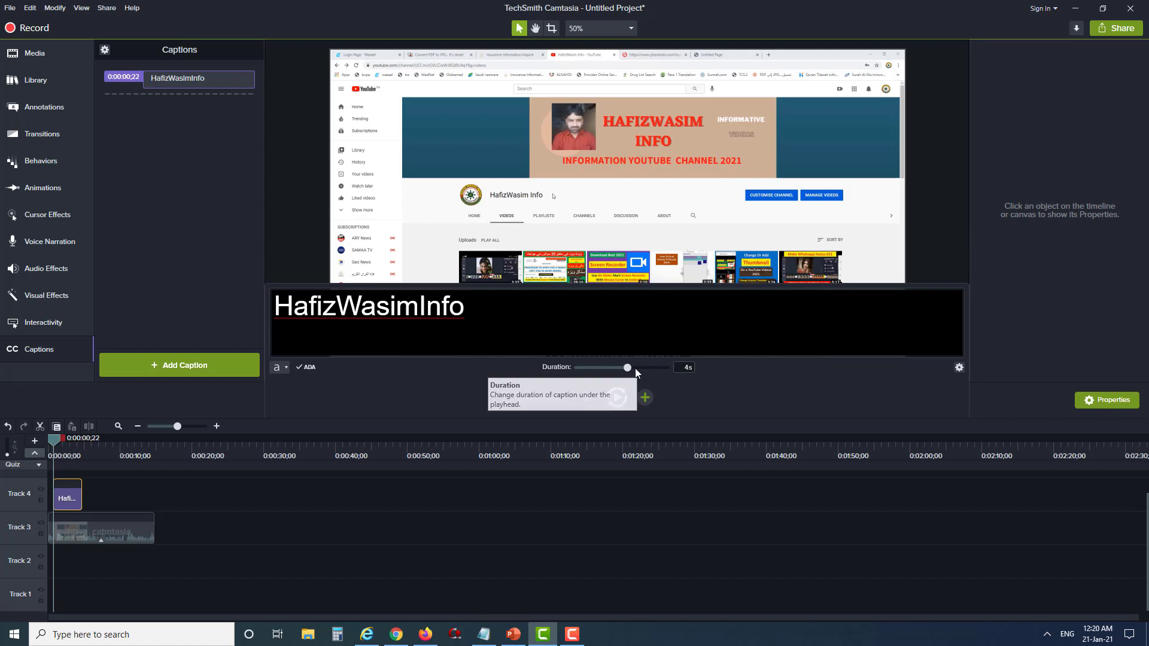
Adjust the caption's duration and add a new blank caption after it
drag(641, 368, 642, 367)
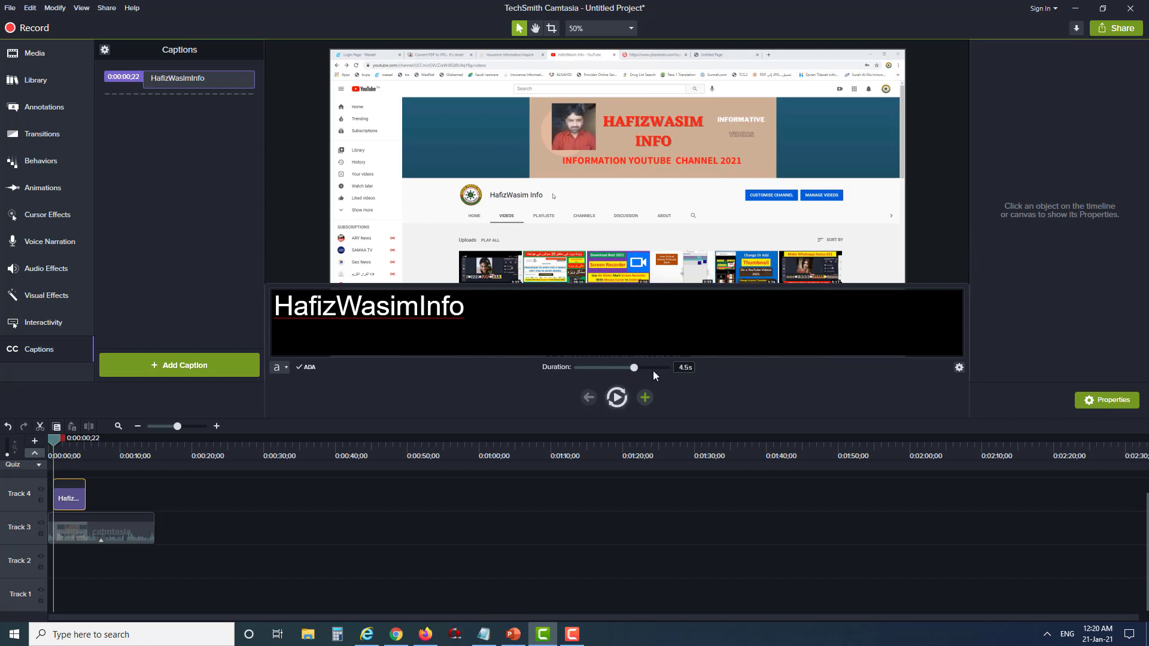
click(626, 369)
click(1127, 409)
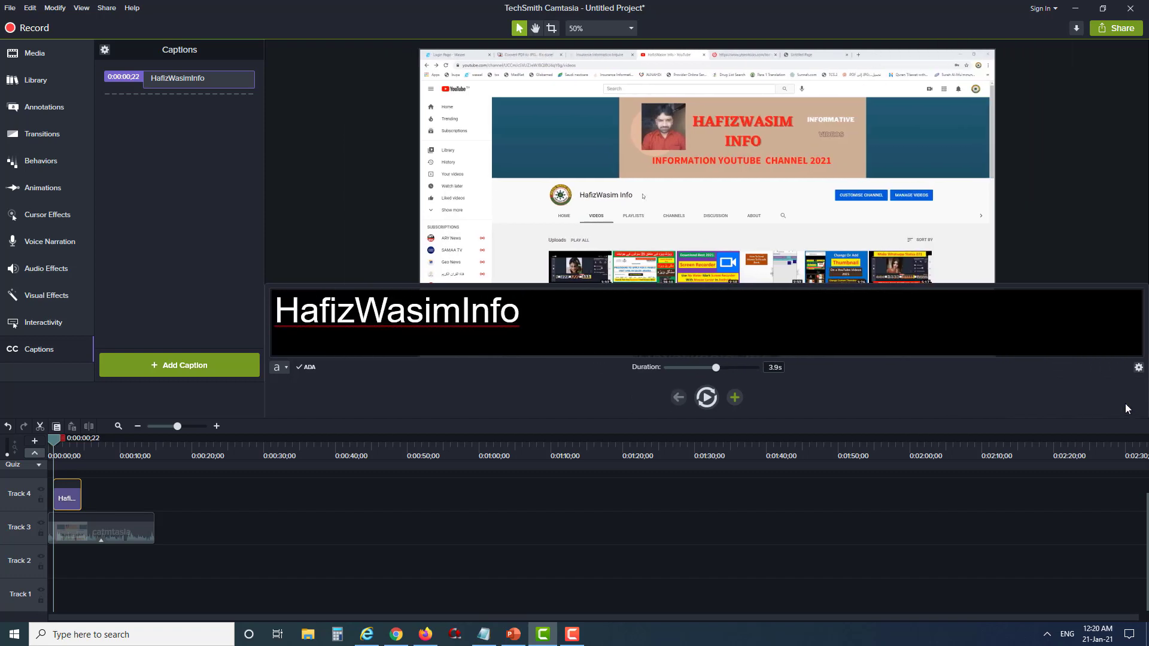
click(1140, 368)
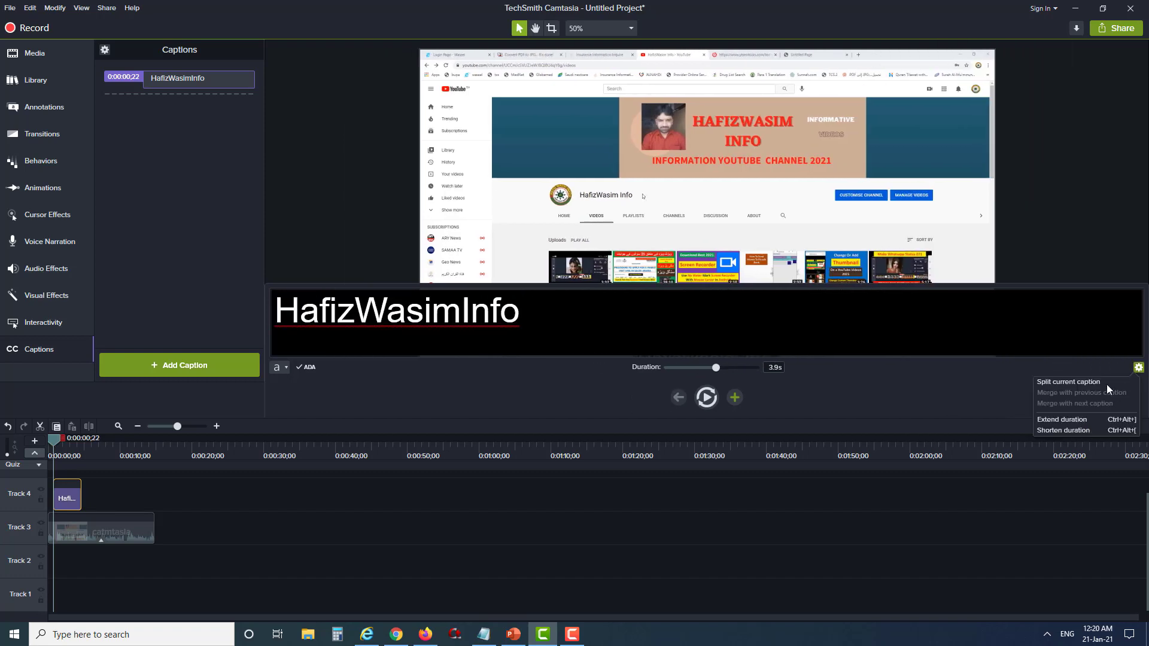
click(1139, 368)
click(1139, 368)
click(733, 398)
click(733, 398)
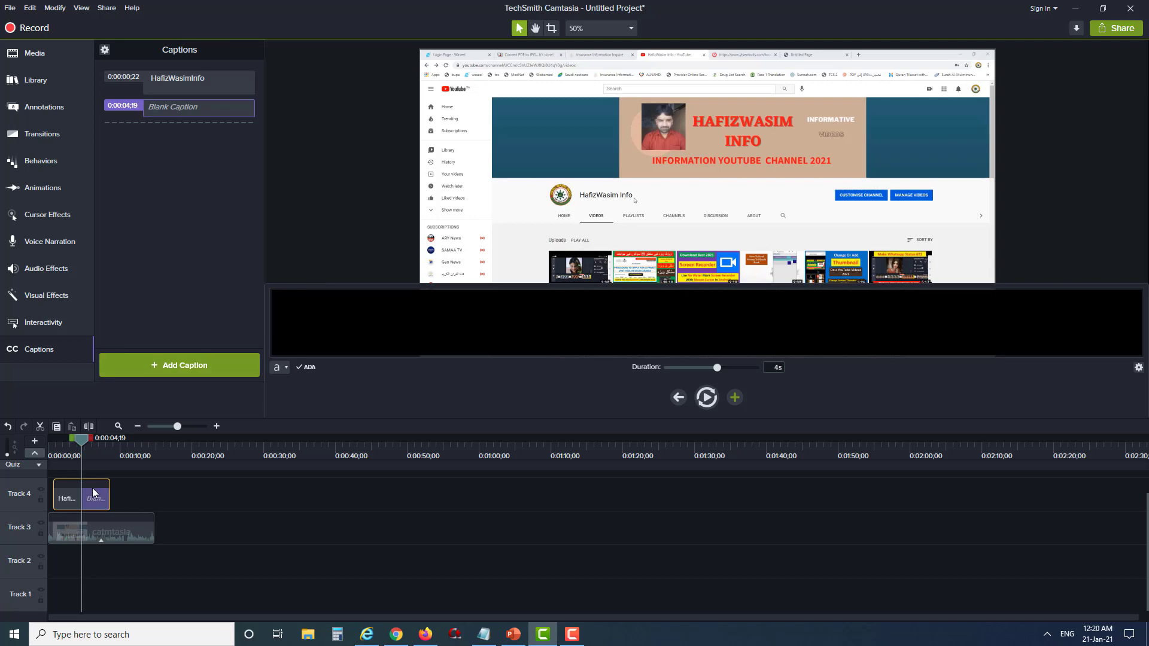
Return to the first caption, select its text and make it bold
drag(83, 439, 49, 461)
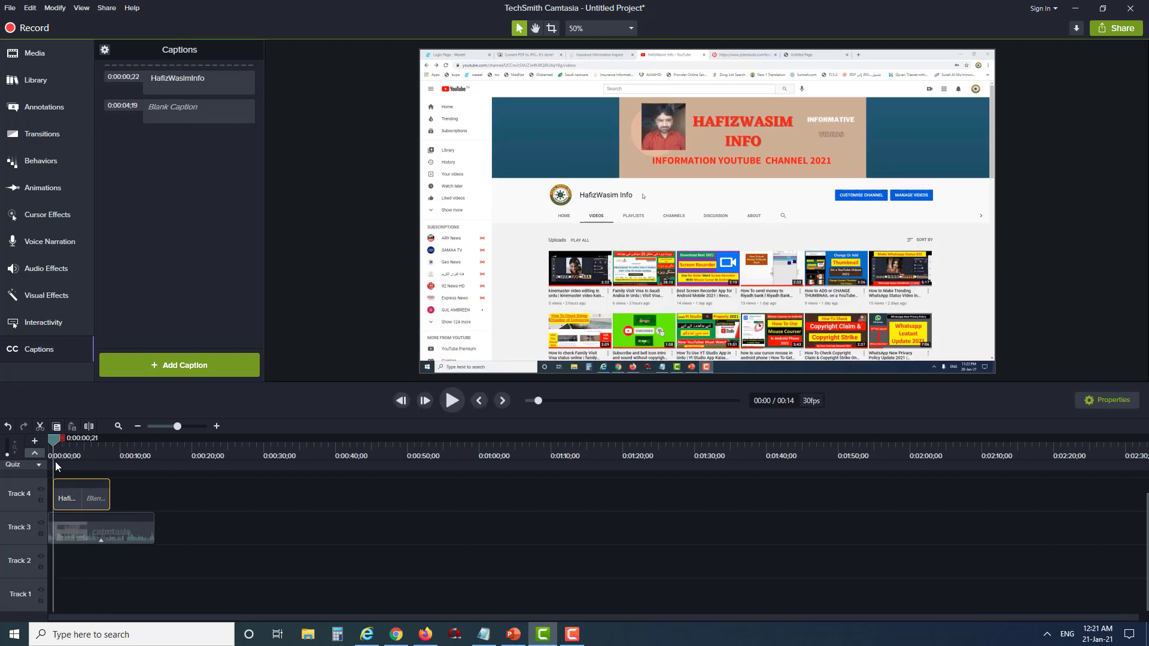
drag(55, 456, 60, 454)
click(59, 443)
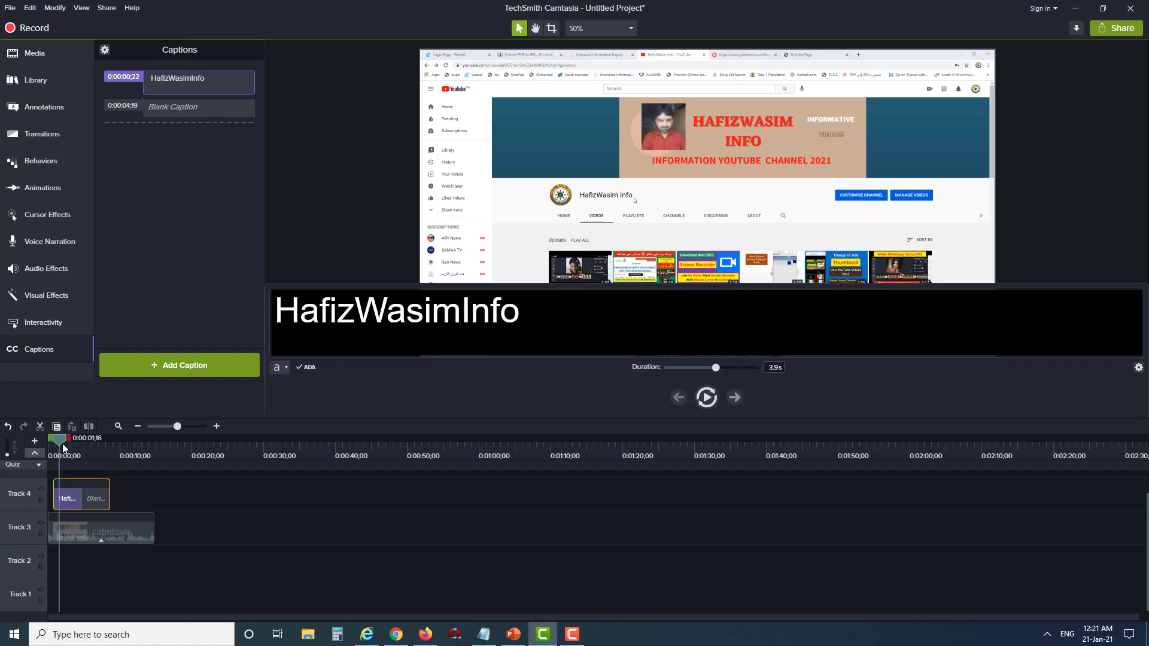
click(286, 367)
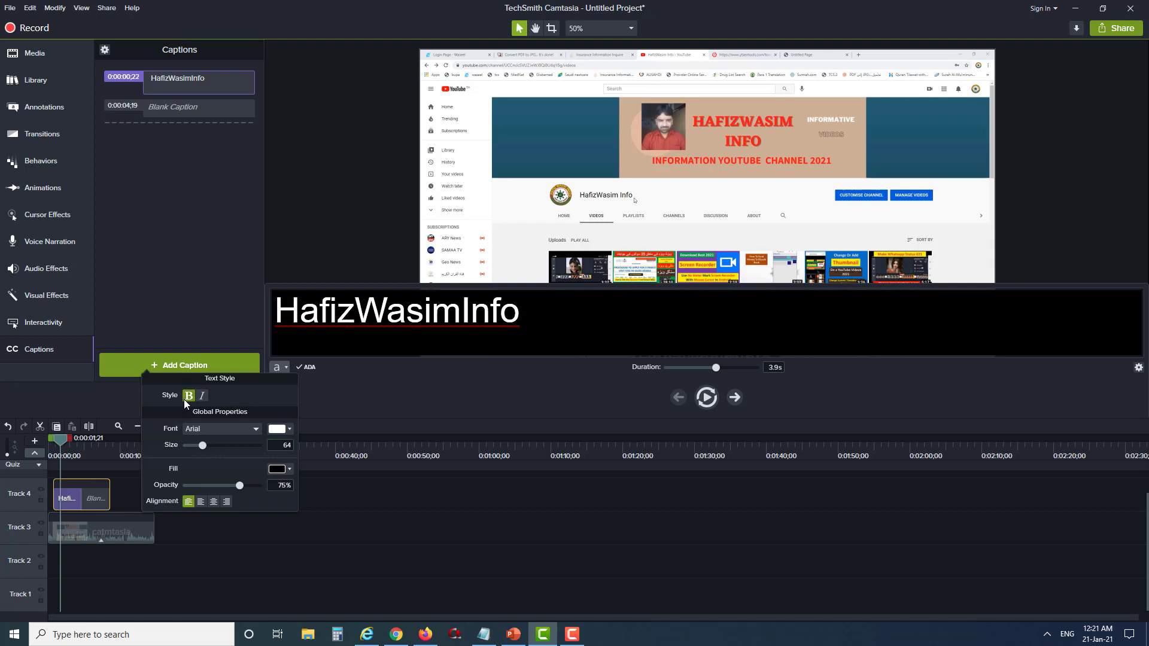
click(368, 324)
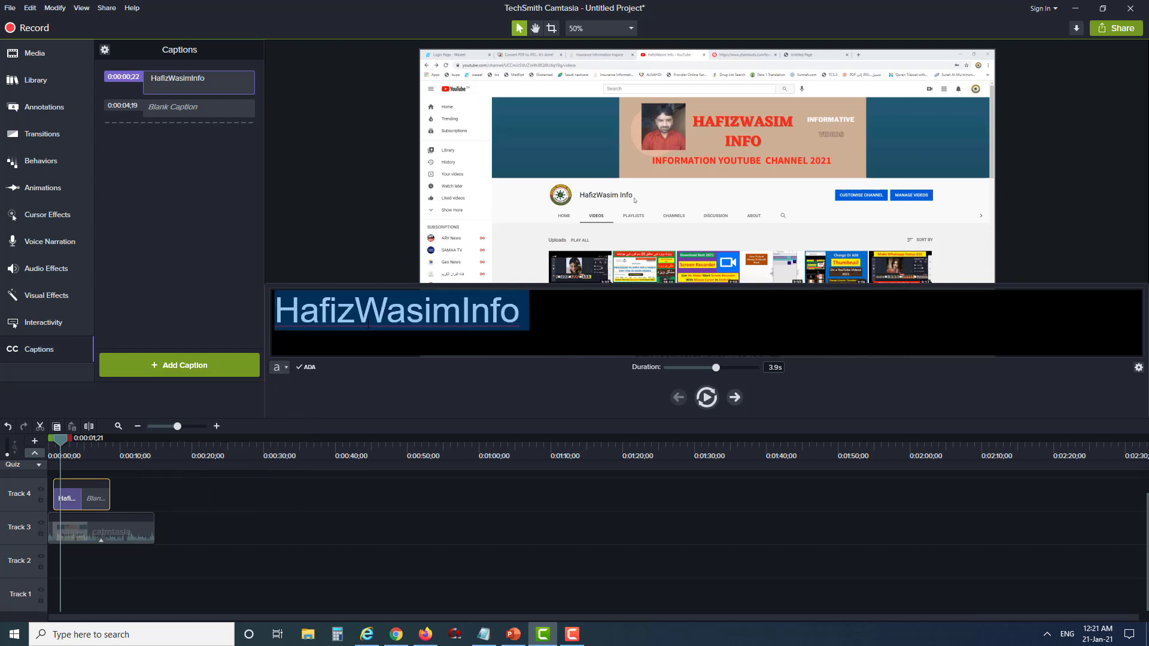
click(285, 371)
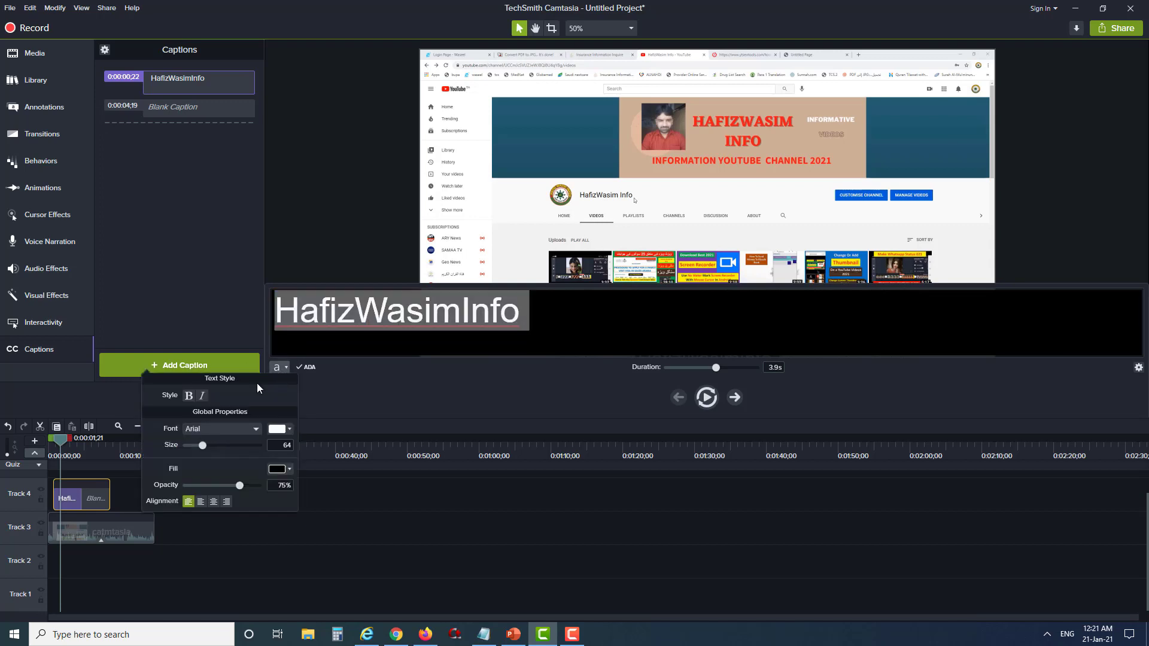
click(188, 397)
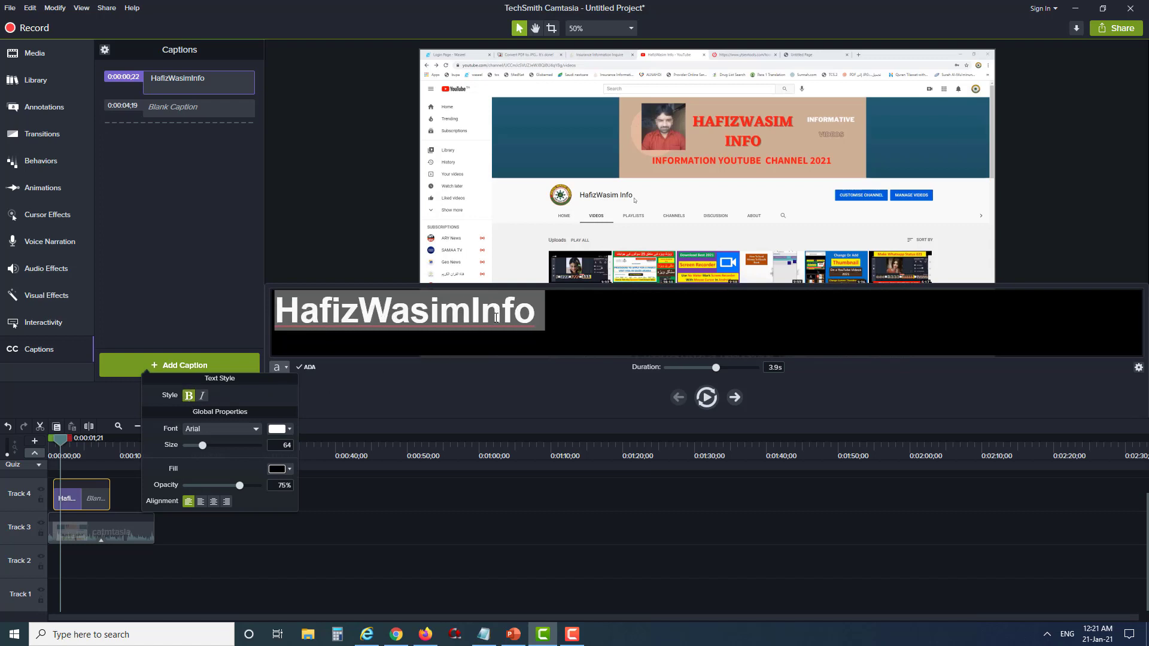
Change the caption font to Algerian
click(239, 429)
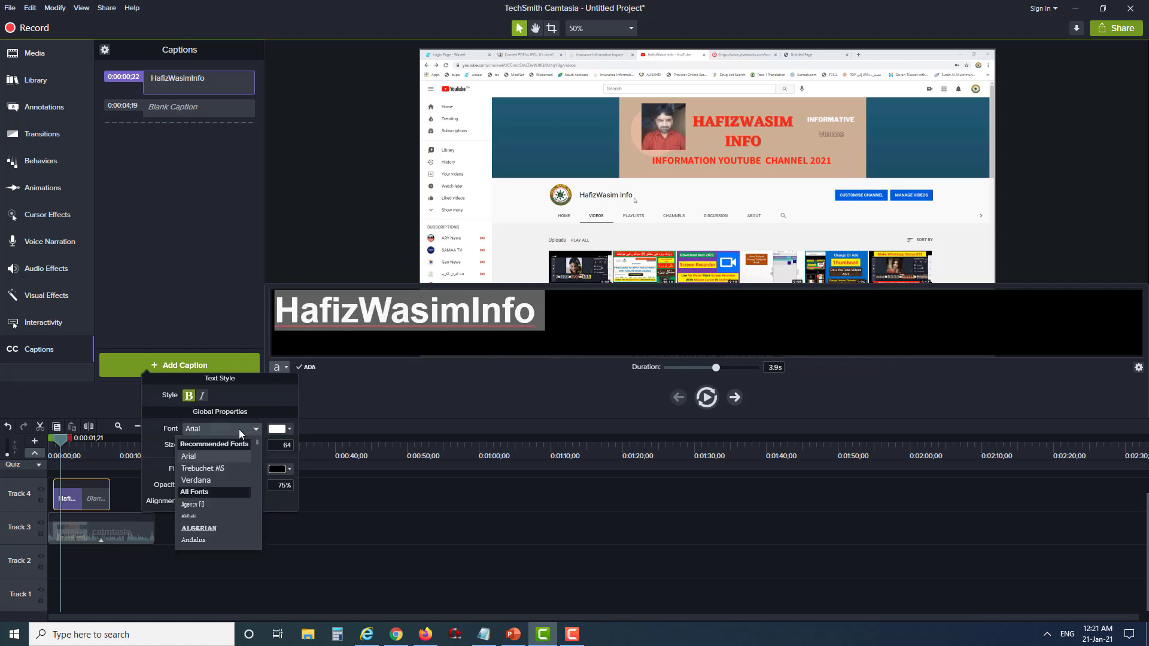
click(210, 525)
click(210, 526)
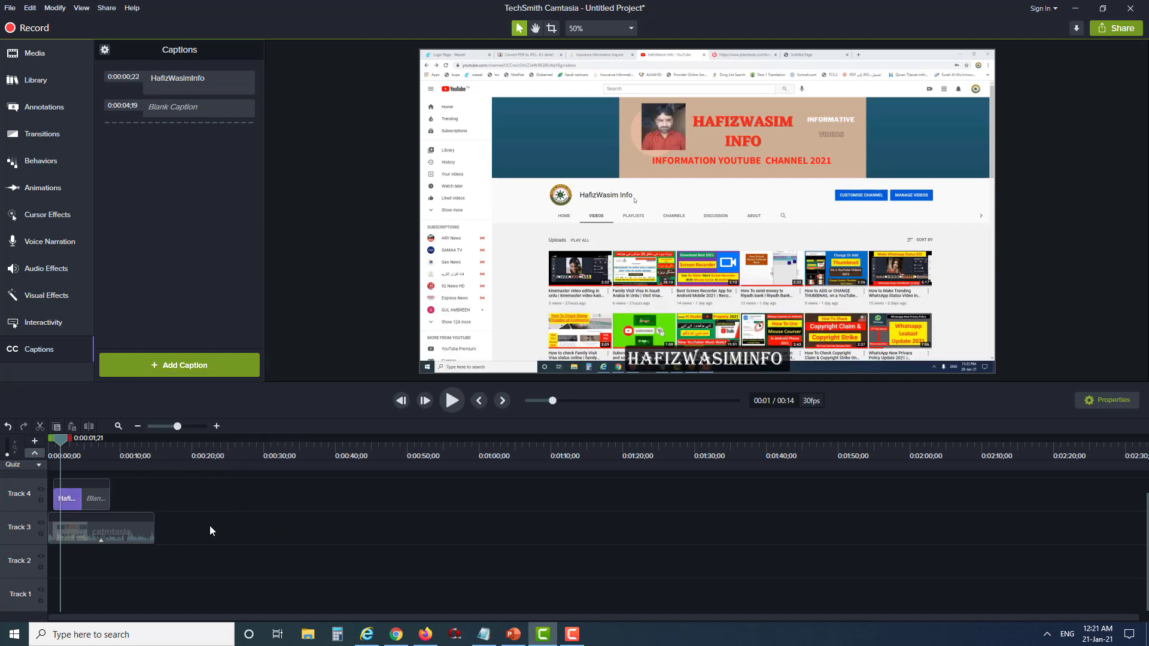
click(77, 500)
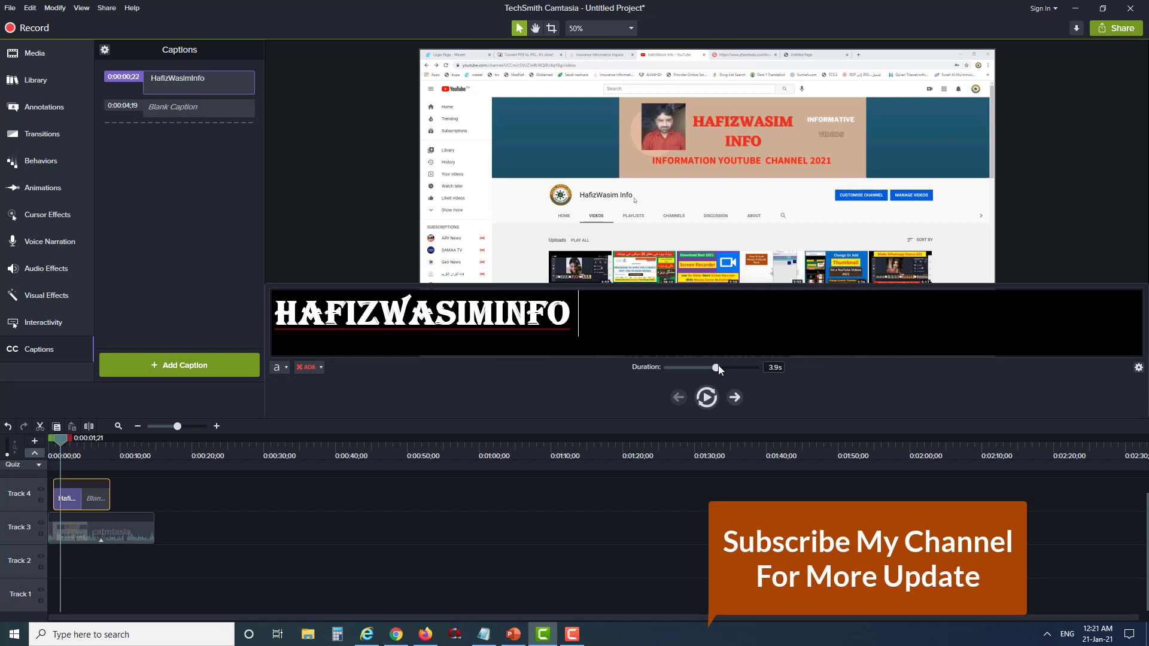
Shorten the first caption's duration and add three blank captions at 0:03;23, 0:08;19 and 0:12;19
drag(718, 368, 693, 369)
click(705, 368)
click(735, 397)
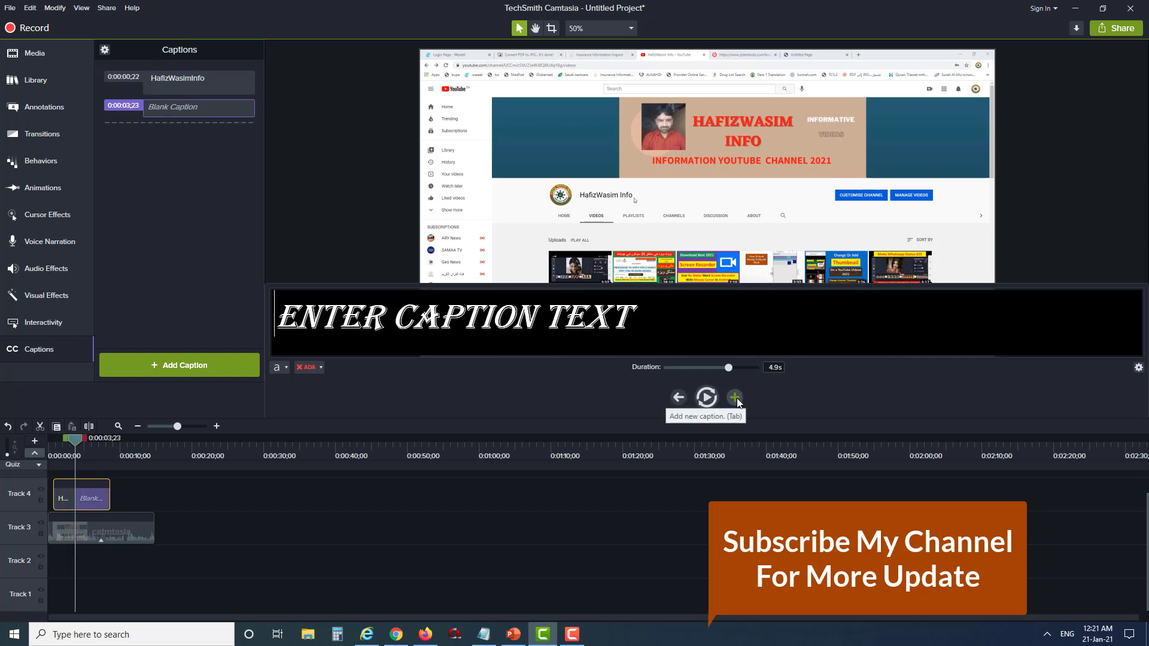
click(735, 397)
click(735, 397)
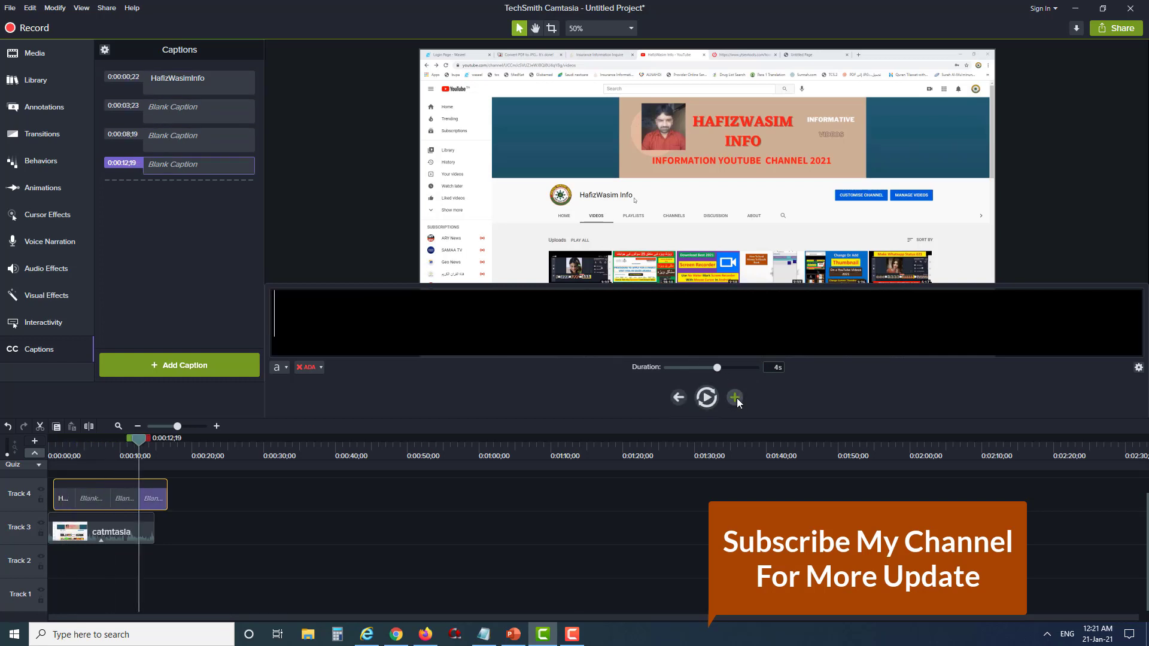
click(116, 76)
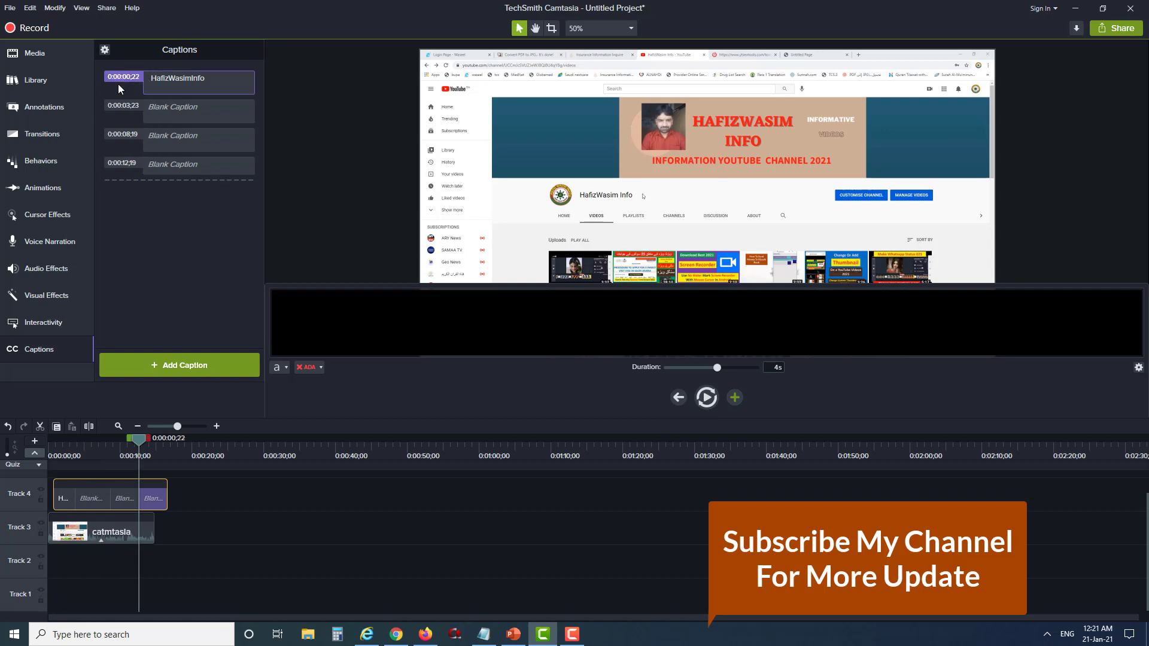